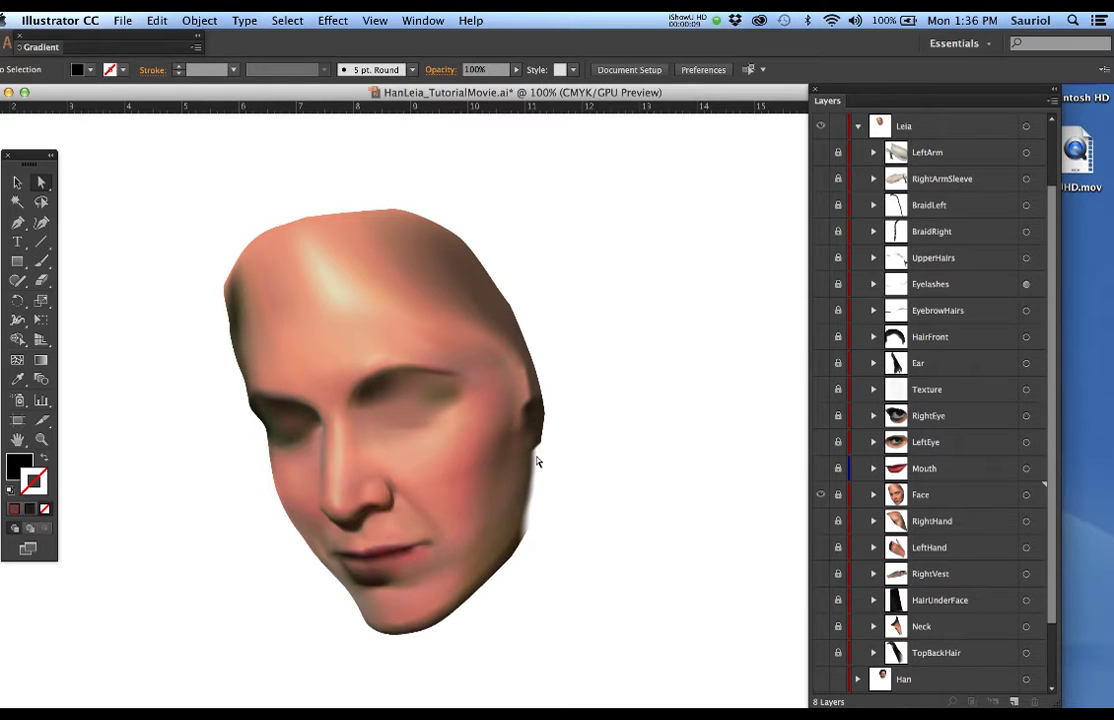
Make the RightEye and LeftEye layers visible over Leia's face
drag(538, 456, 592, 451)
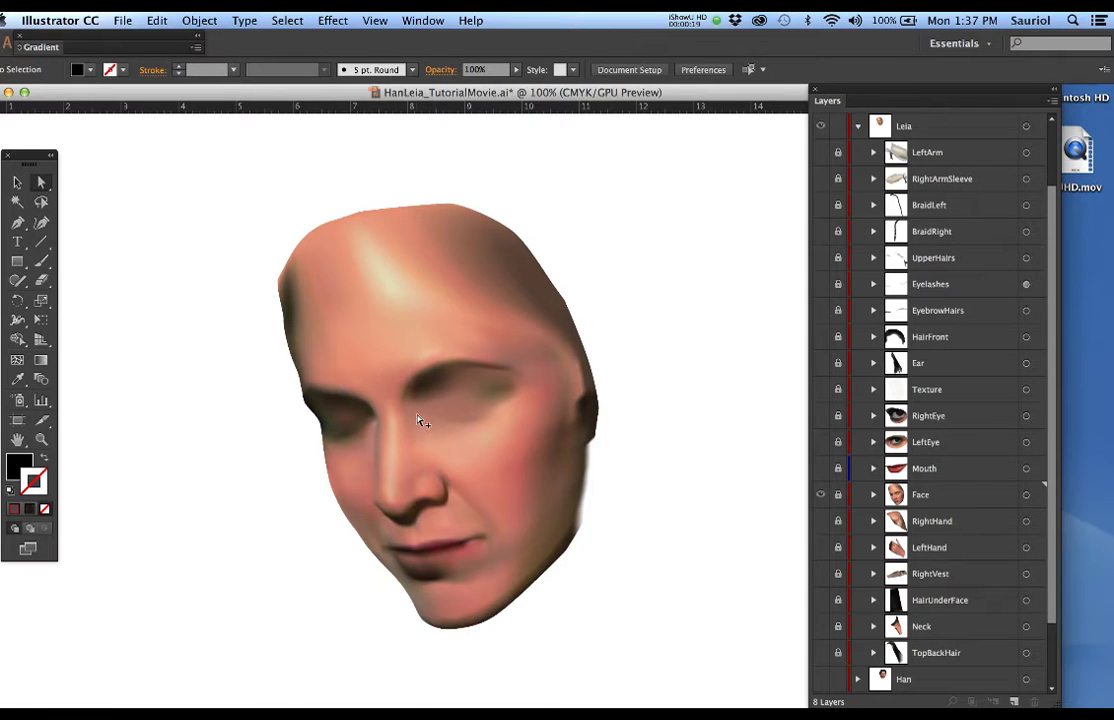
key(super+equal)
key(super+equal)
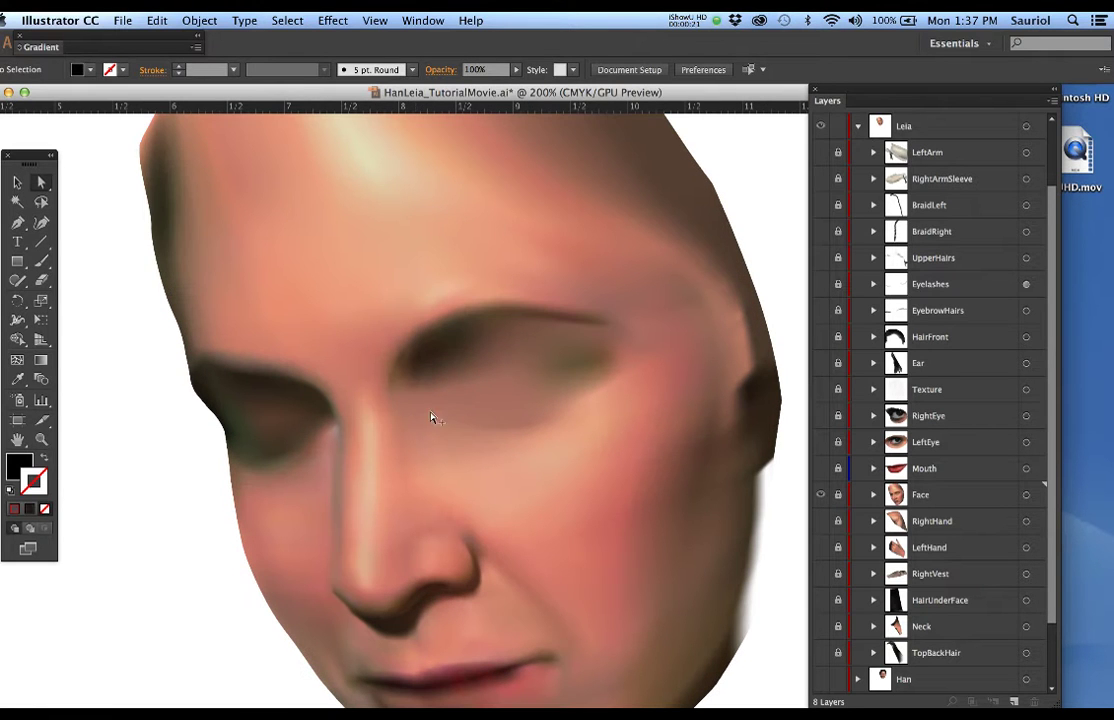
click(820, 416)
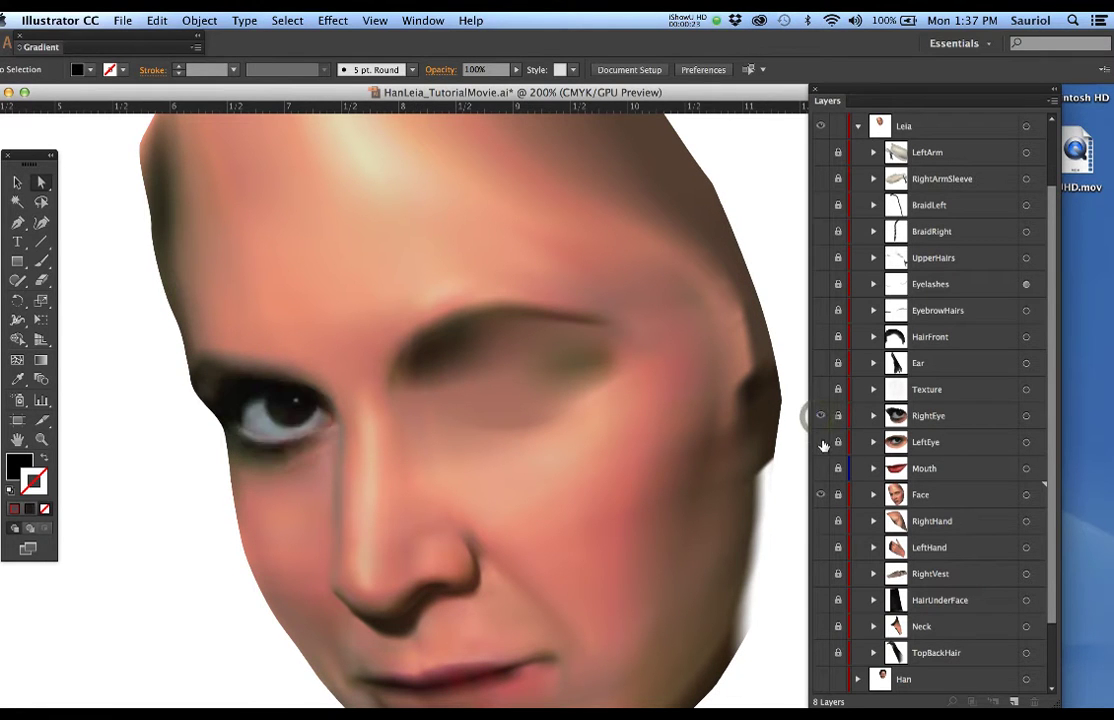
click(820, 442)
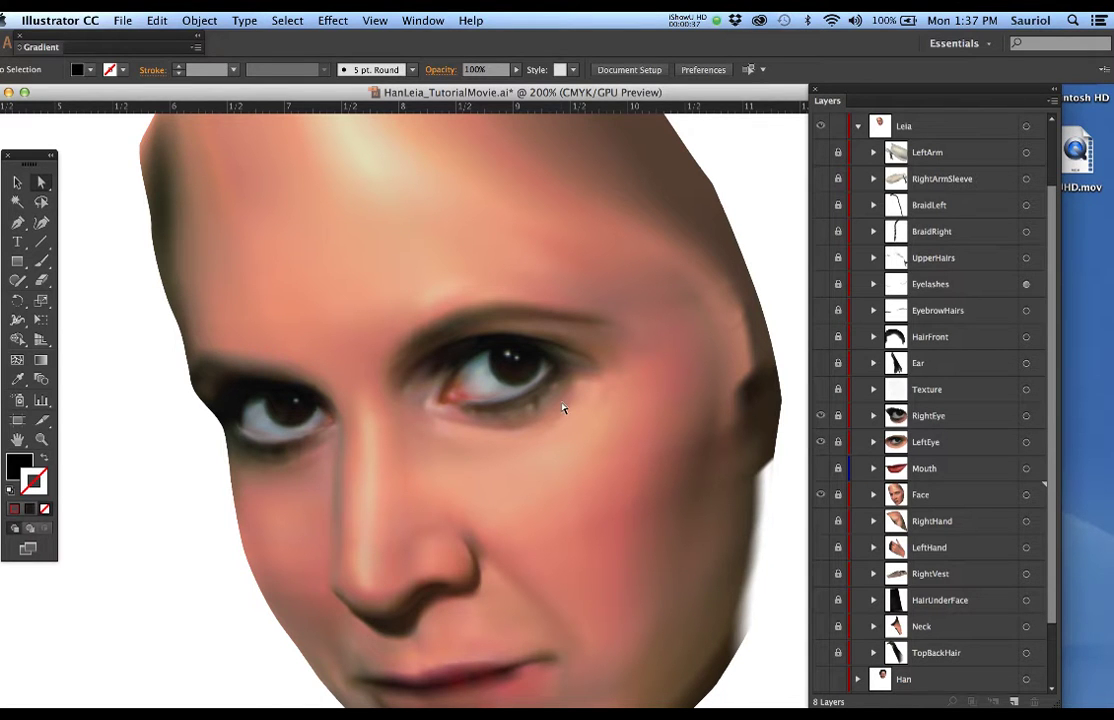
Hide the RightEye layer, and unlock and expand the LeftEye layer to list its sublayers
scroll(514, 384, up, 1)
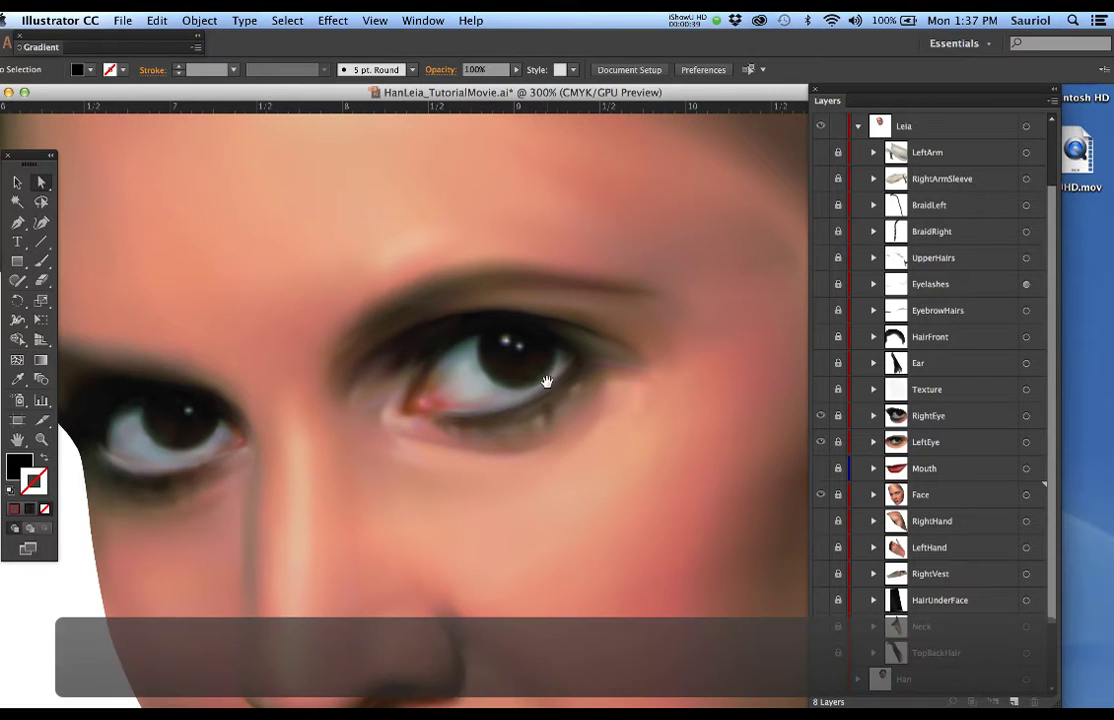
drag(546, 381, 608, 343)
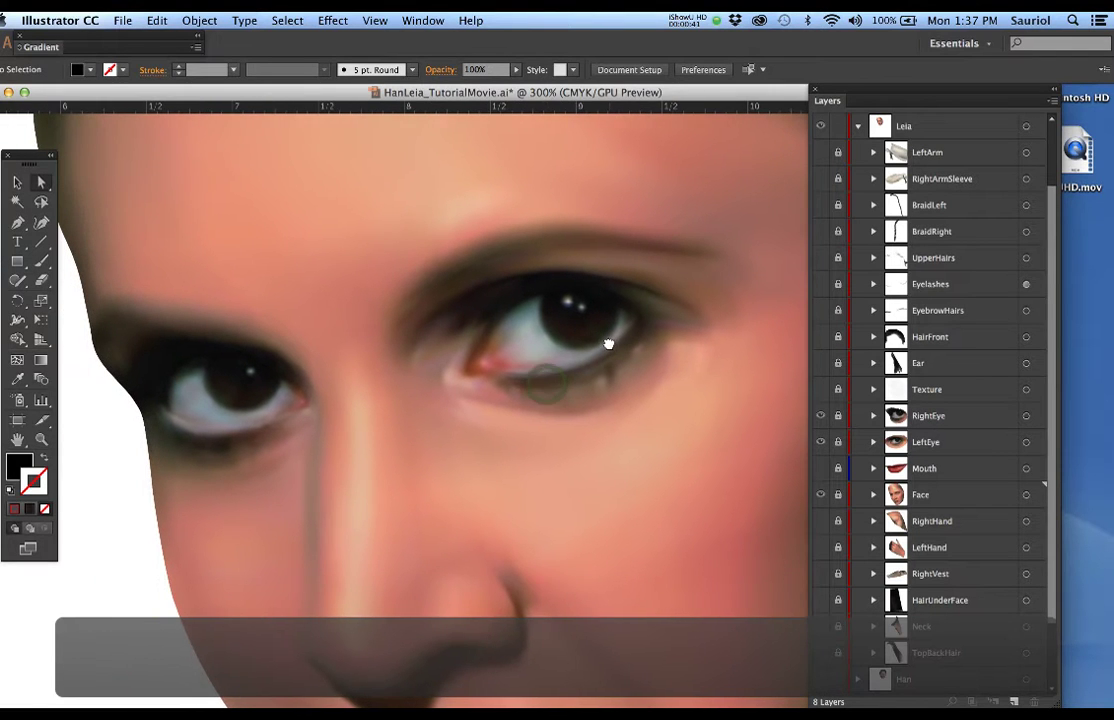
click(819, 416)
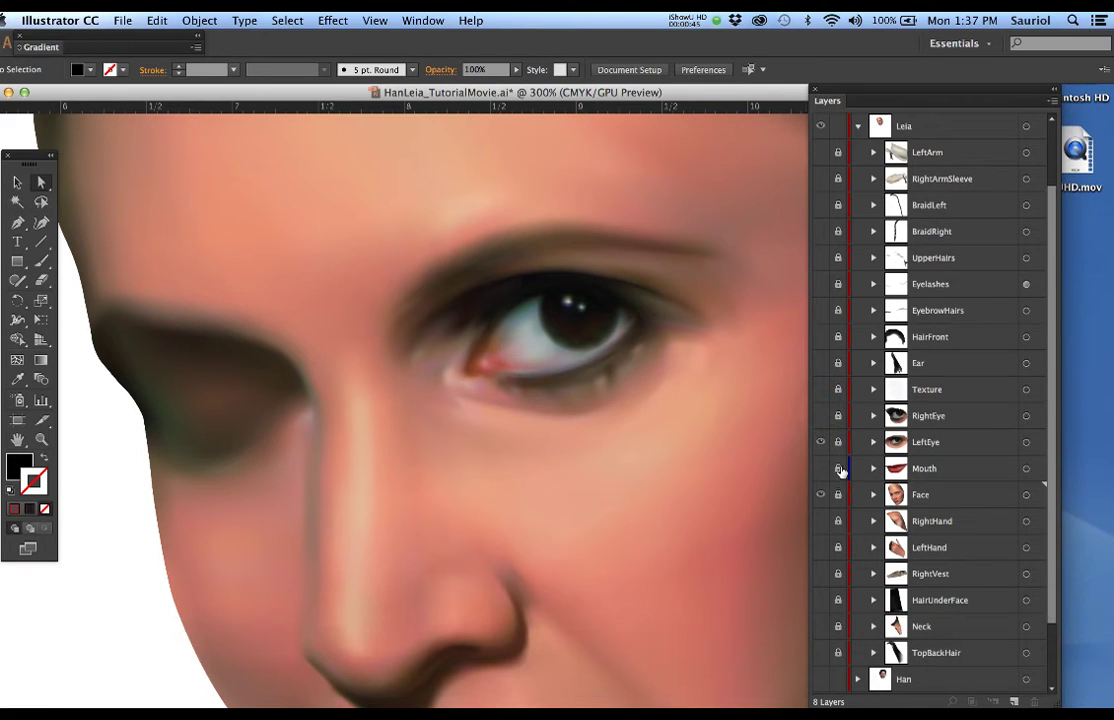
click(838, 446)
click(821, 443)
click(873, 443)
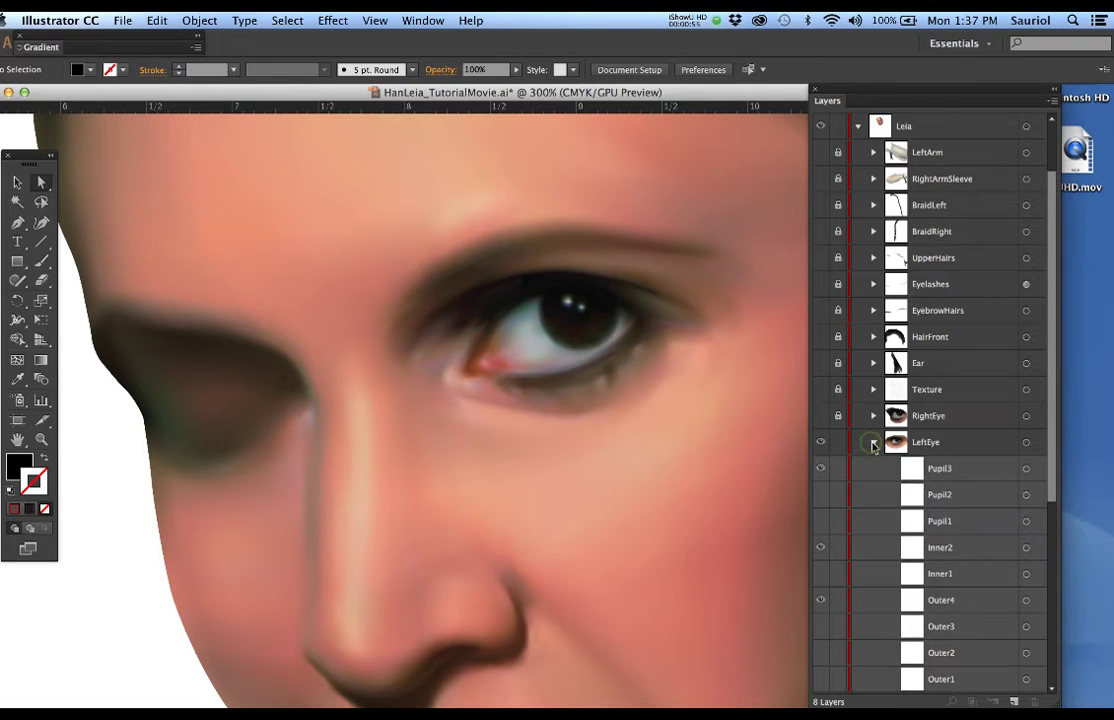
scroll(853, 460, down, 3)
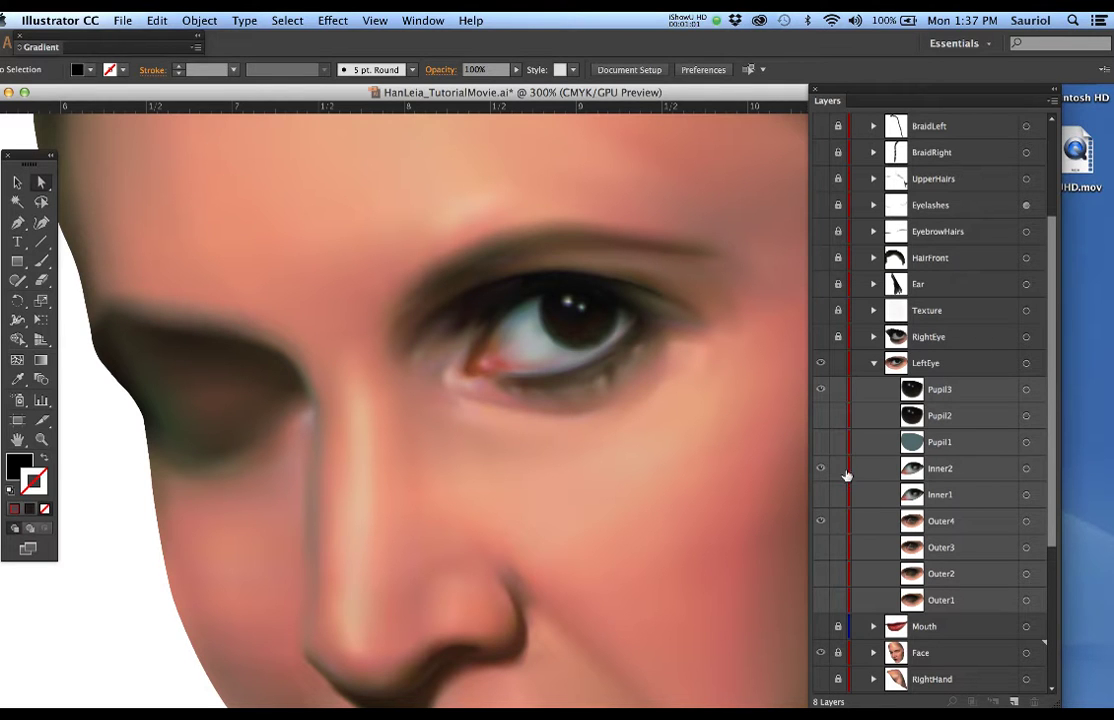
Highlight the Pupil3, Inner2 and Outer4 sublayers of LeftEye one after another
click(962, 396)
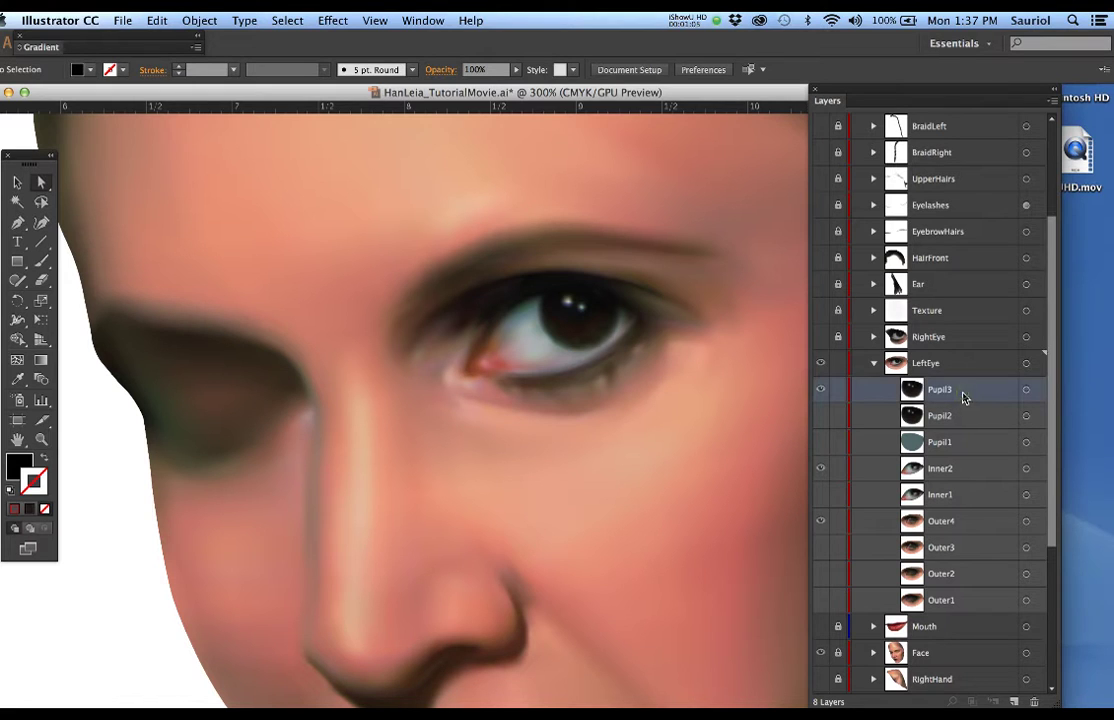
click(972, 470)
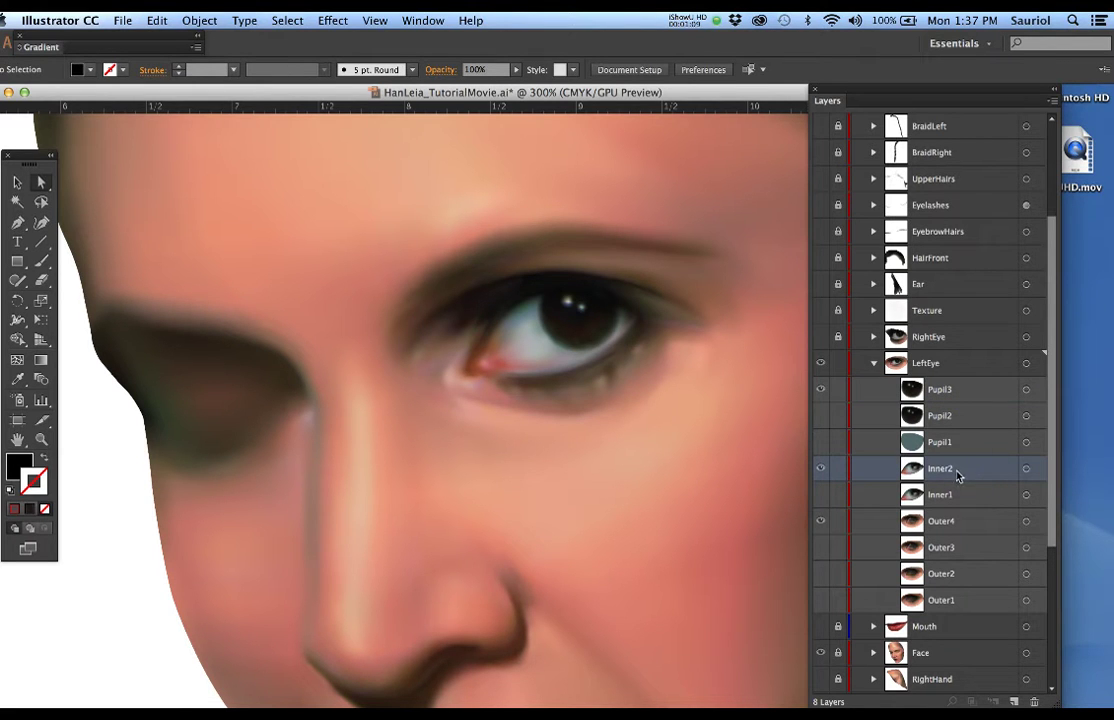
click(953, 524)
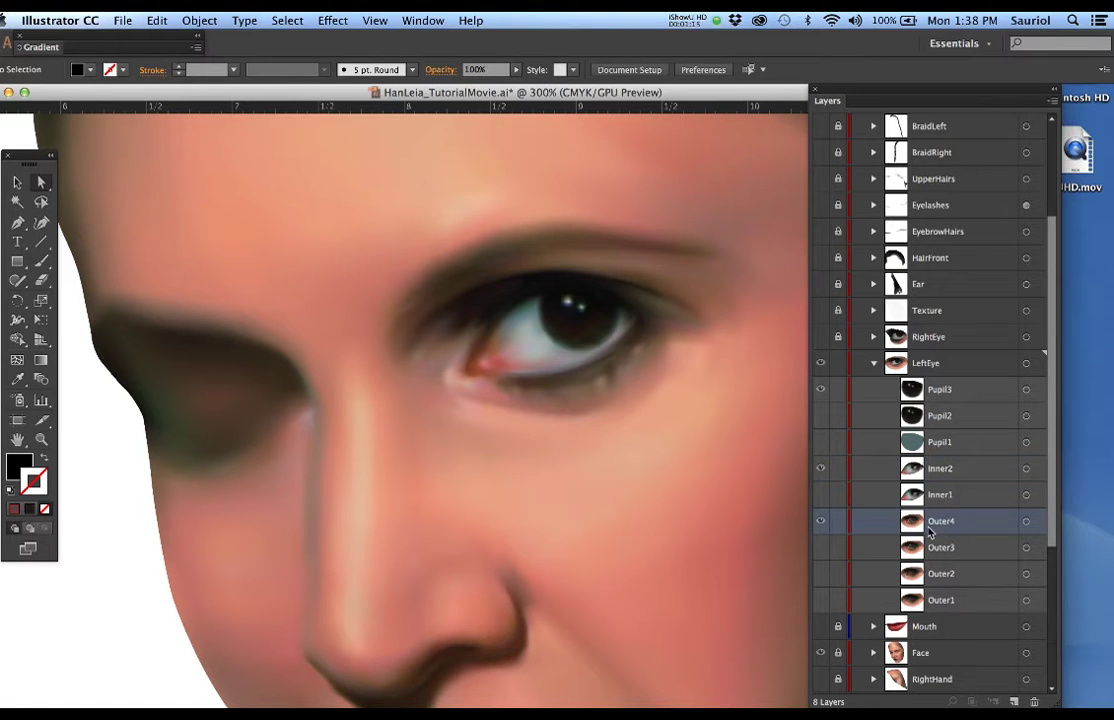
Hide the Pupil3, Inner2 and Outer4 sublayers one by one, and undo the hiding
click(821, 389)
click(821, 468)
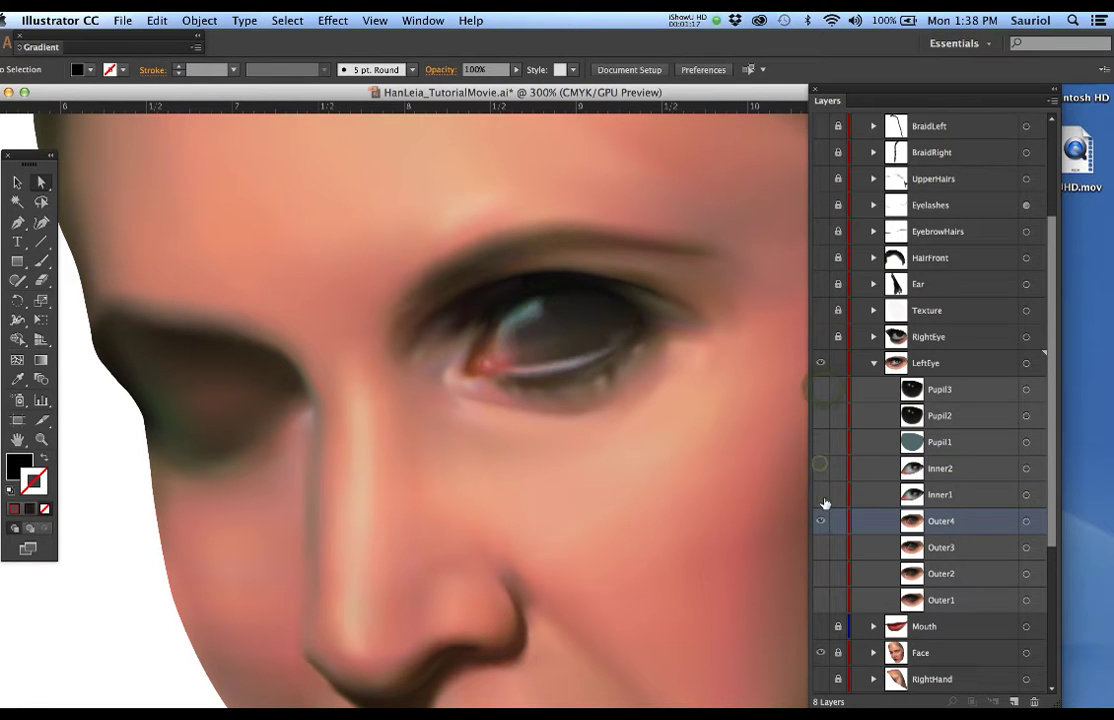
click(820, 522)
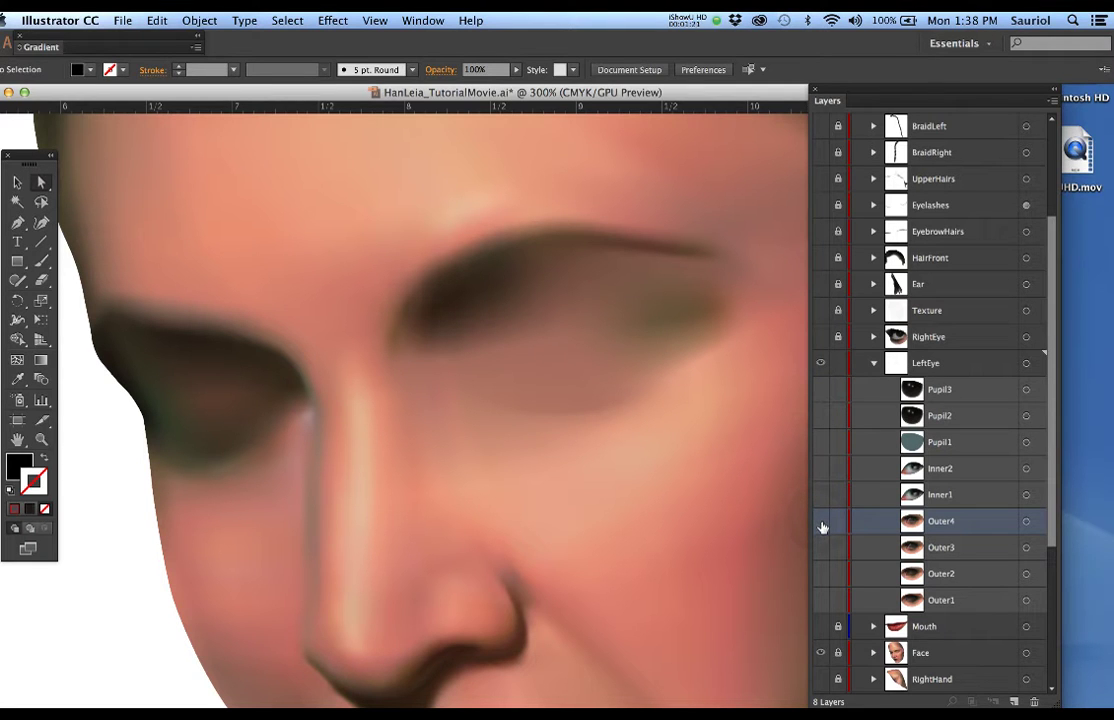
key(super+z)
key(super+z)
key(super+z)
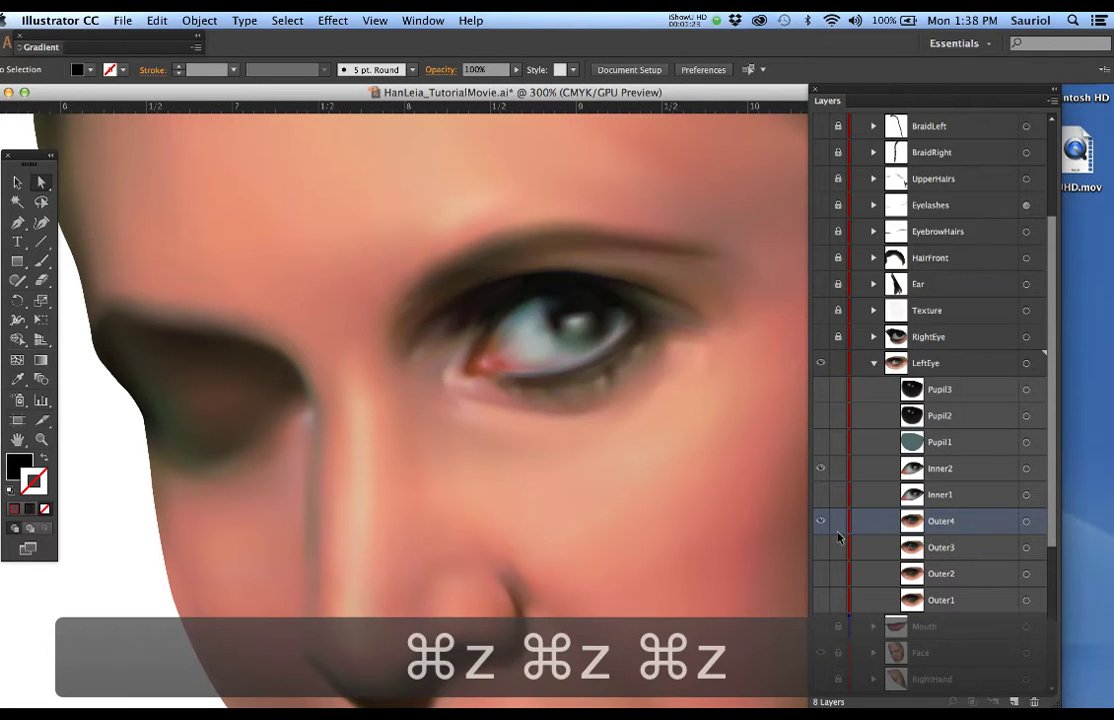
Hide the Face layer to isolate the left eye, and briefly show the Clicky2 reference layer for comparison
click(820, 653)
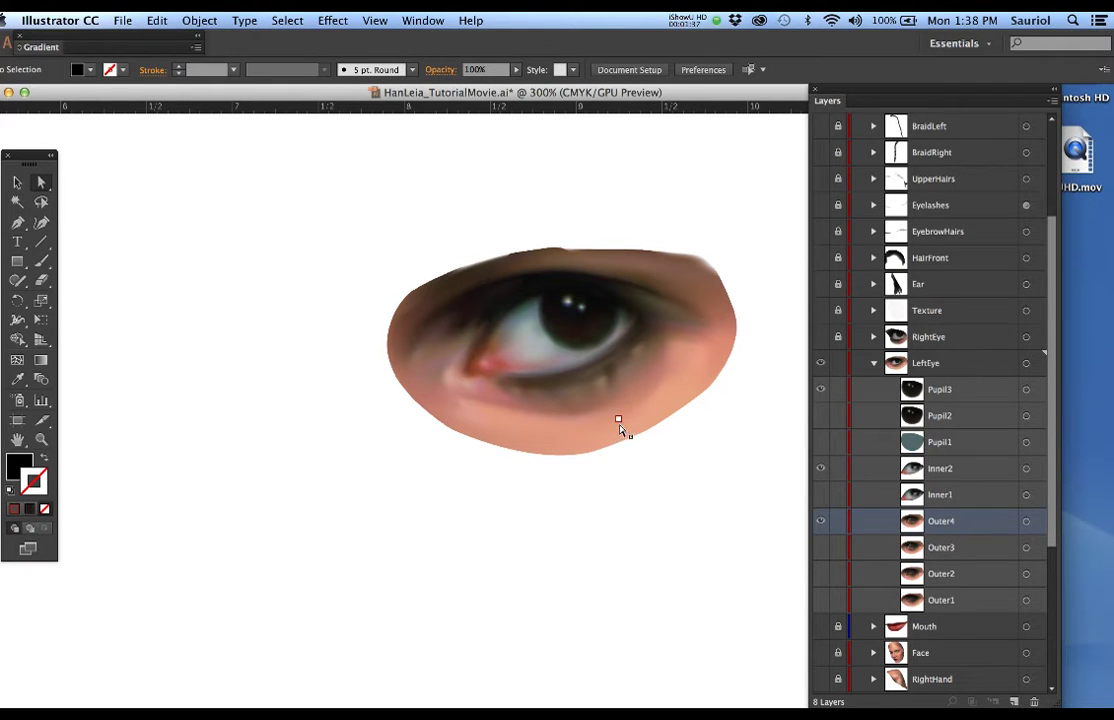
scroll(620, 428, up, 1)
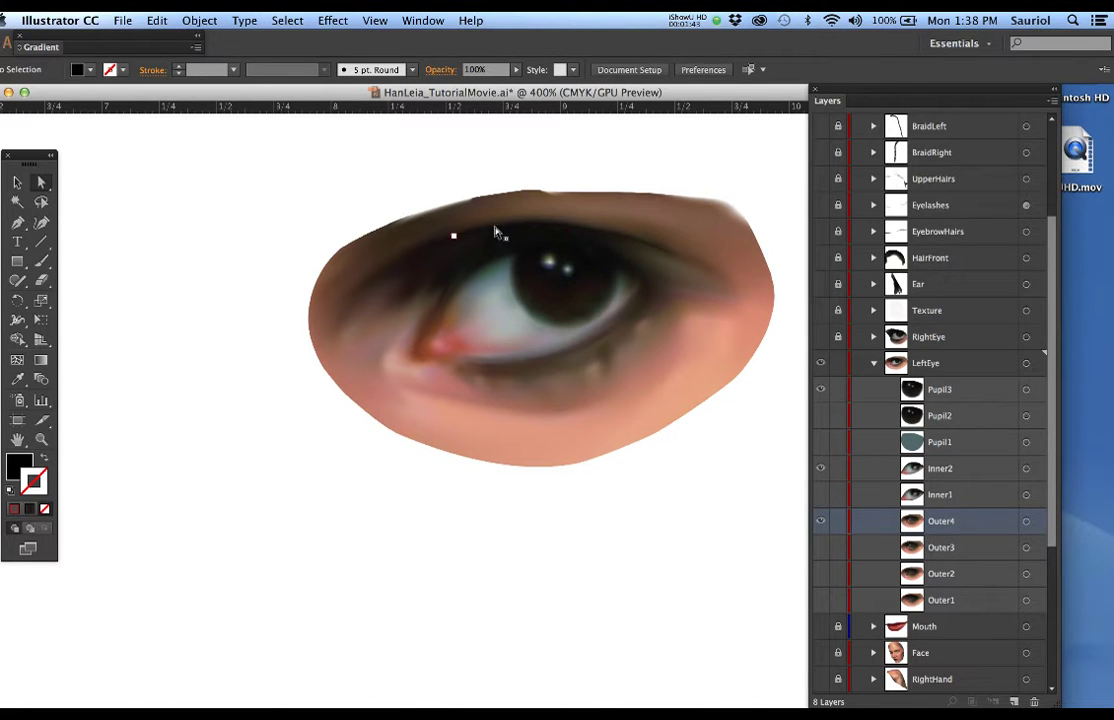
scroll(820, 282, up, 3)
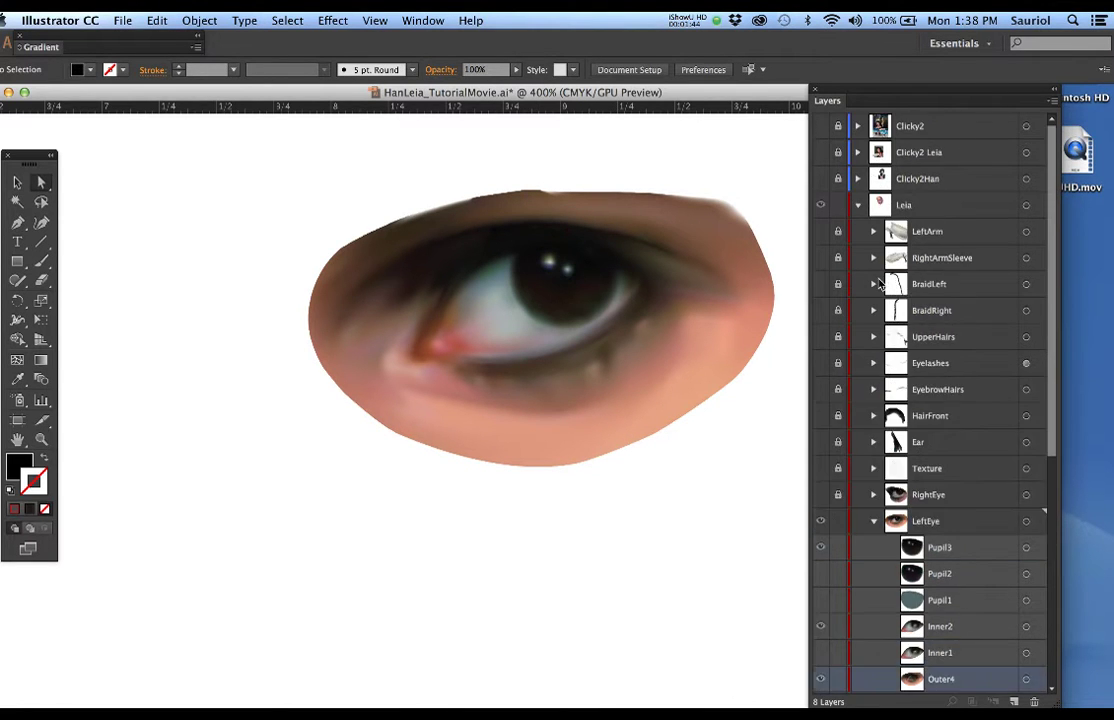
click(820, 126)
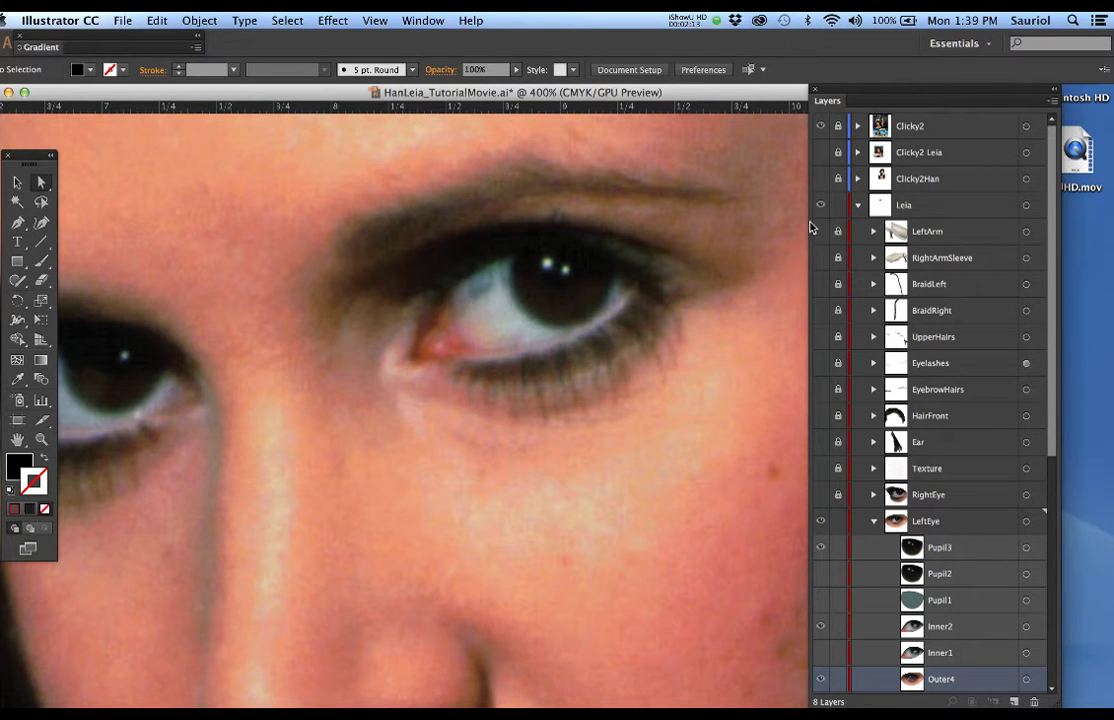
click(820, 126)
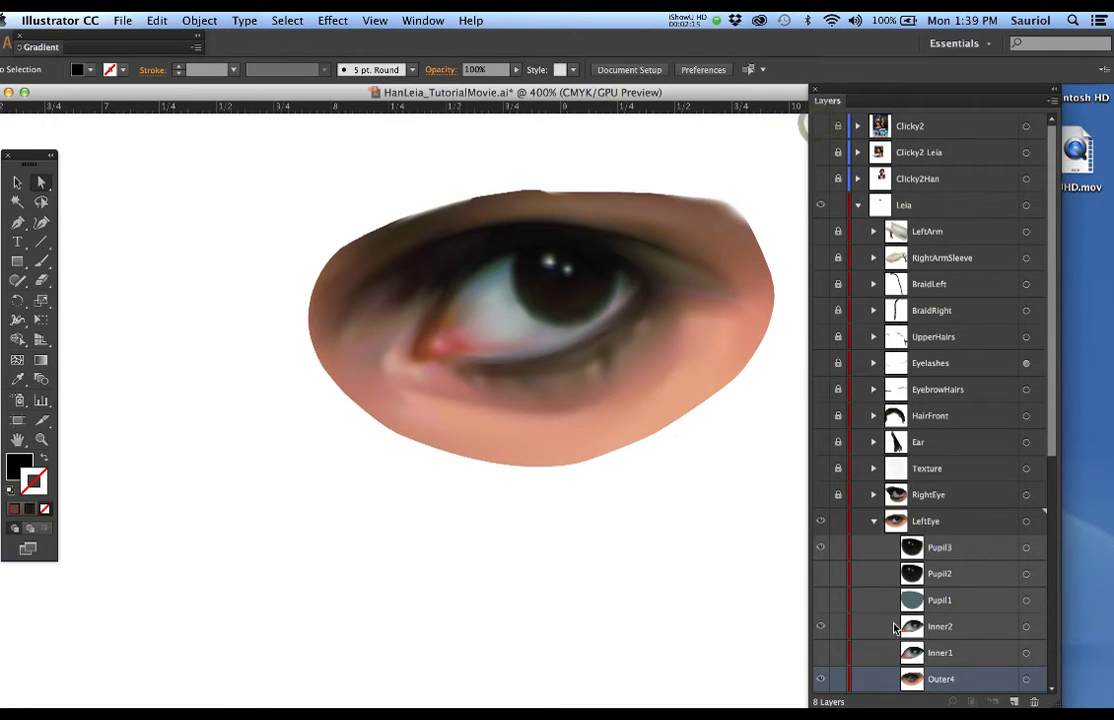
Show the Face layer again and target the Outer4 mesh to examine its grid, clearing the selection when done
scroll(829, 613, down, 2)
scroll(829, 613, down, 4)
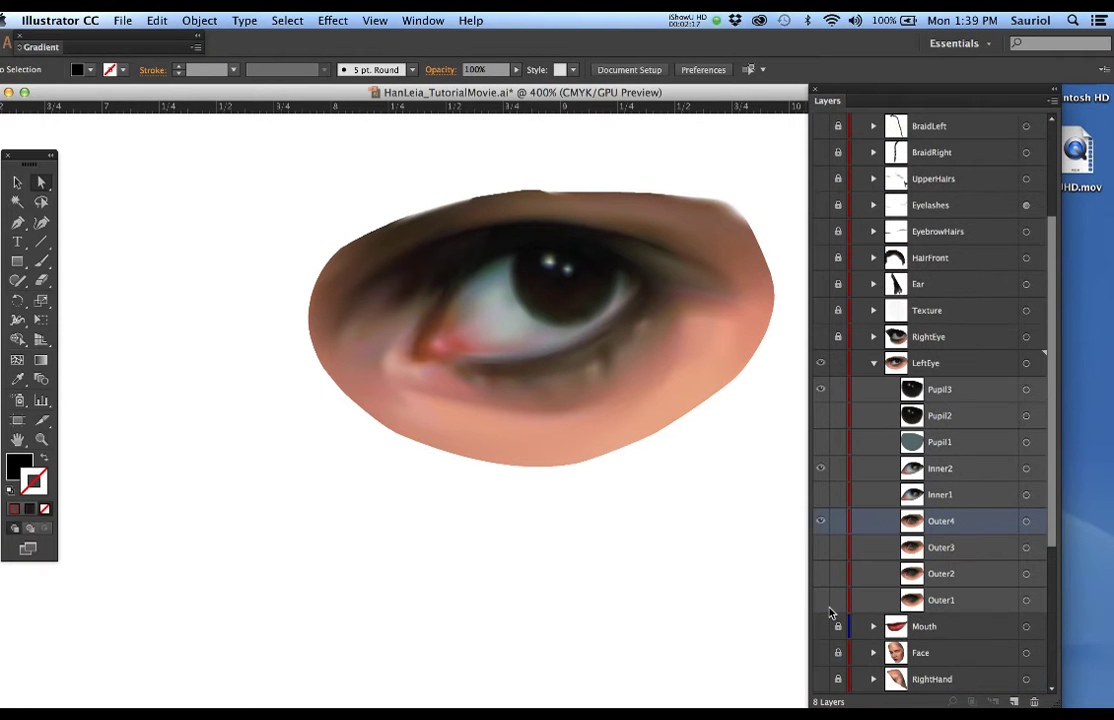
click(820, 652)
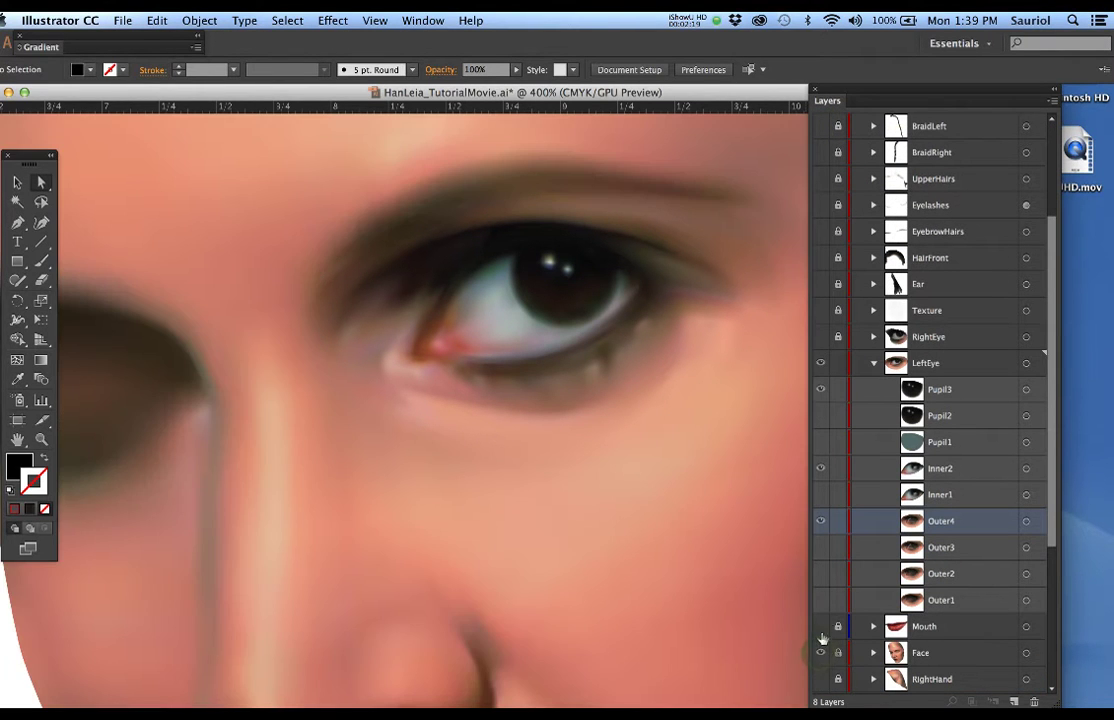
click(1026, 521)
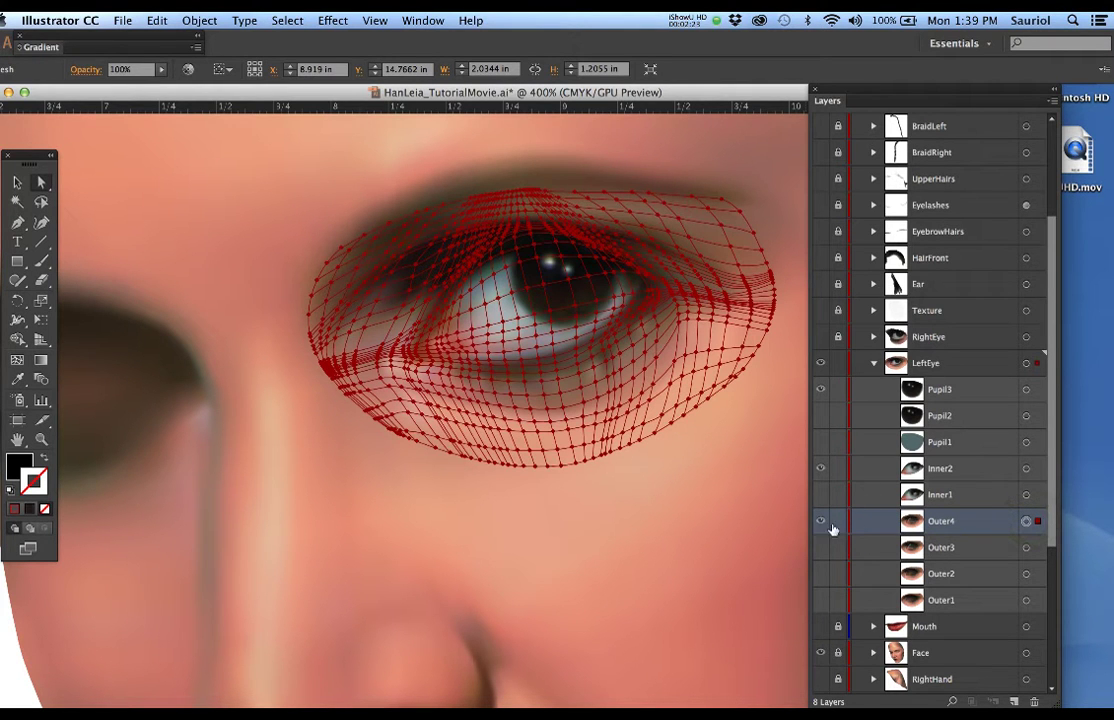
click(679, 479)
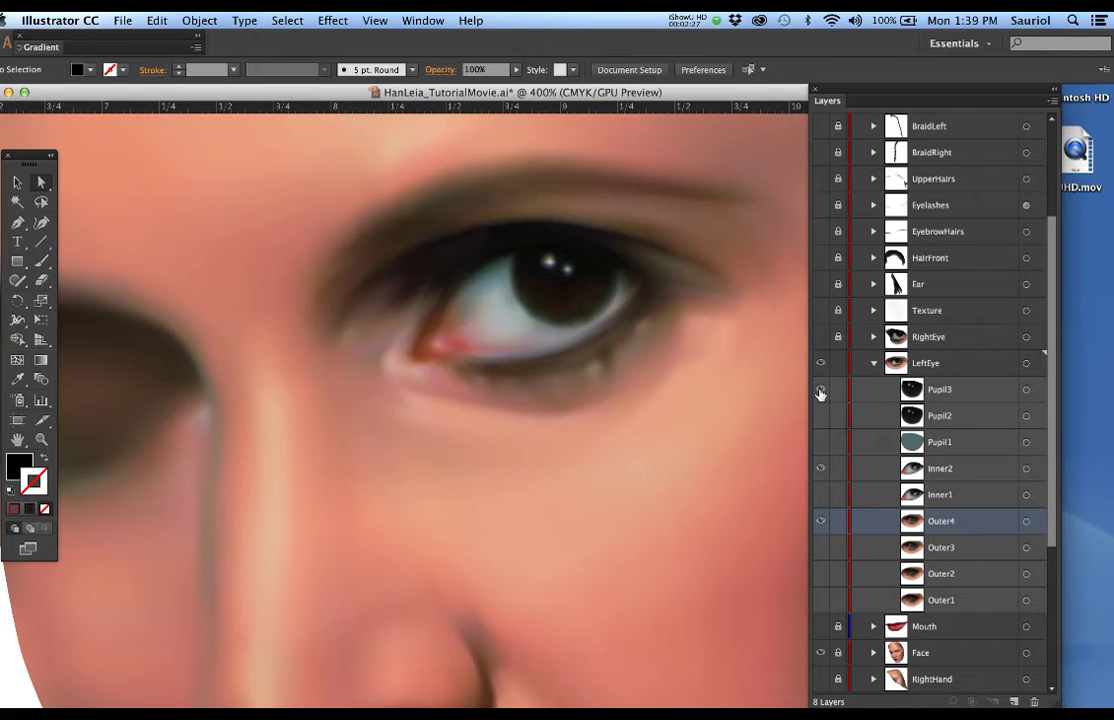
Hide the Pupil3, Inner2 and Face layers so that only the Outer4 mesh remains visible
click(820, 390)
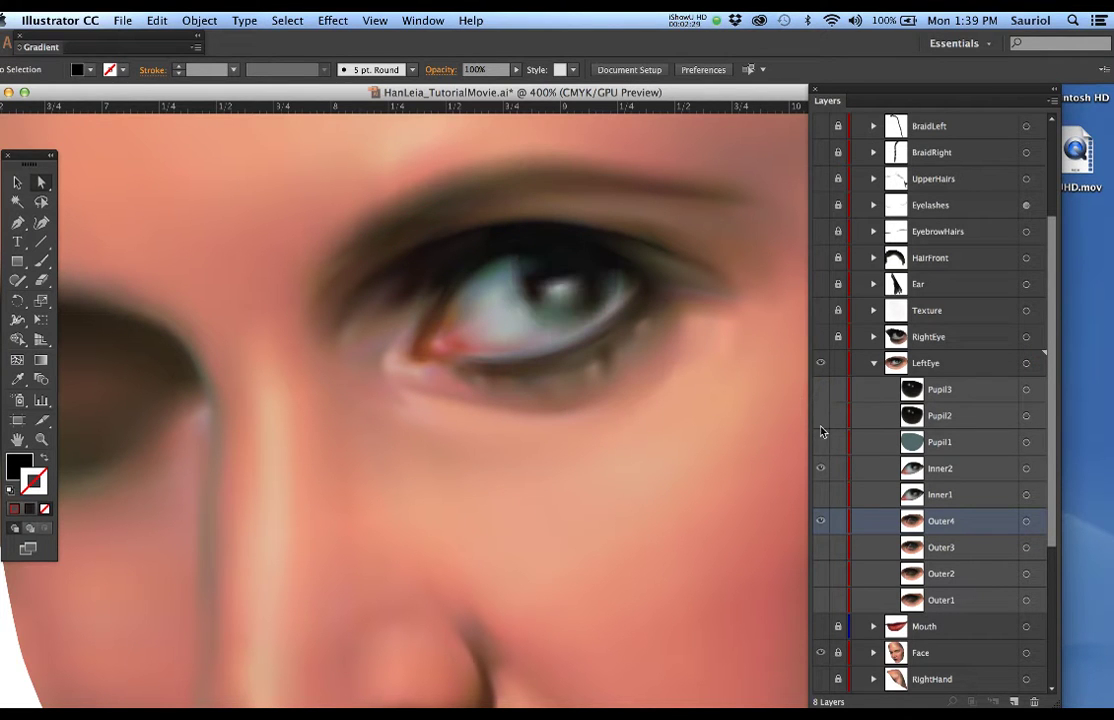
click(820, 468)
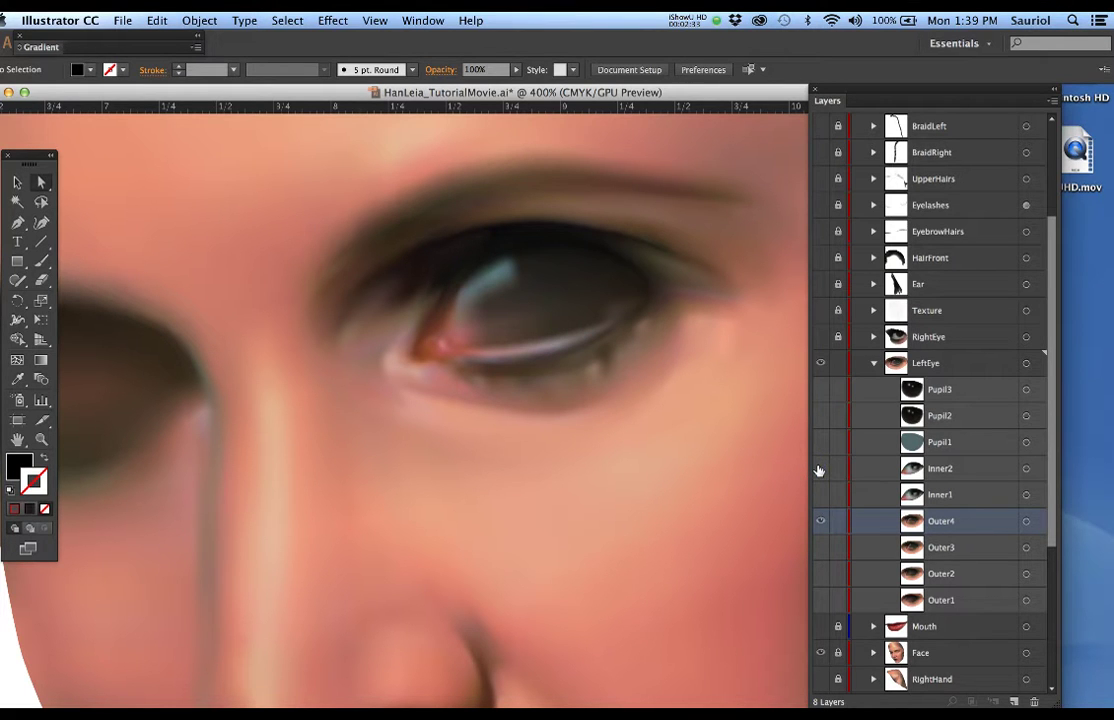
click(820, 653)
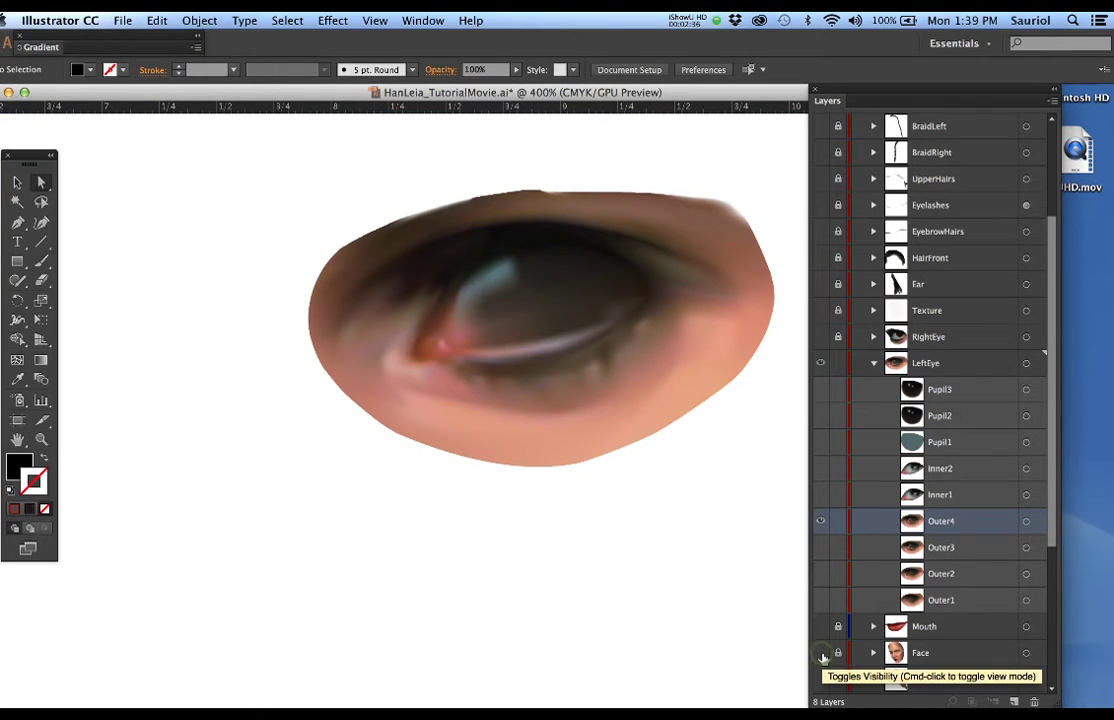
Select the whole Outer4 mesh and compare its edges with the Face layer shown and hidden
click(671, 354)
click(731, 418)
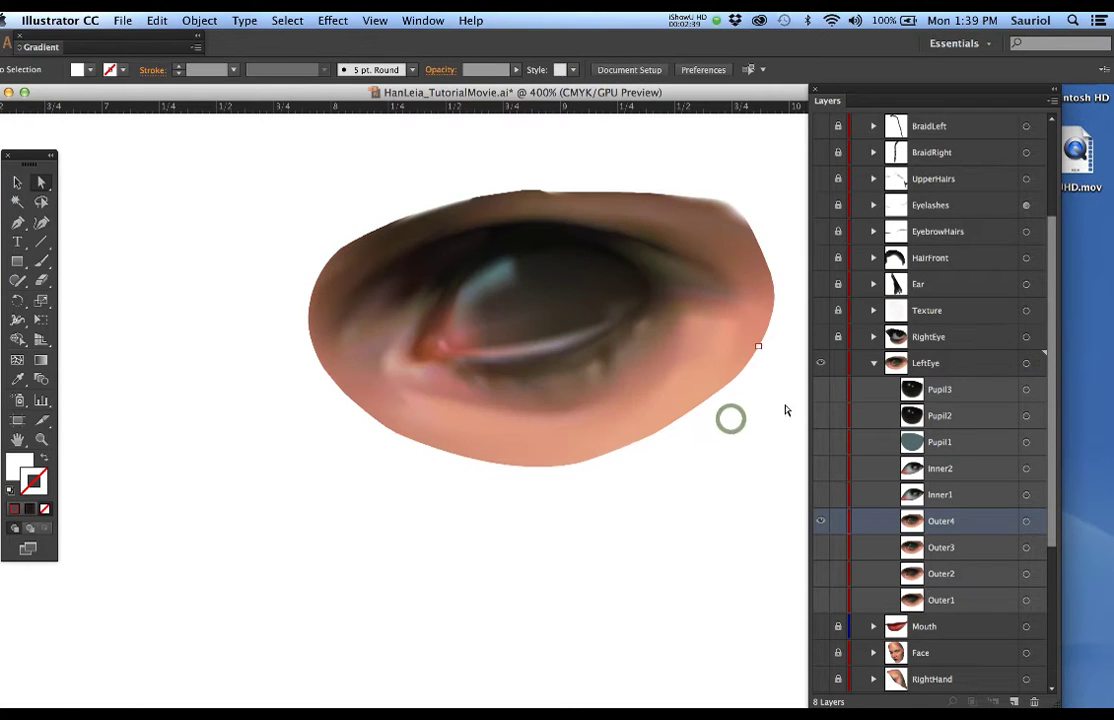
click(1026, 521)
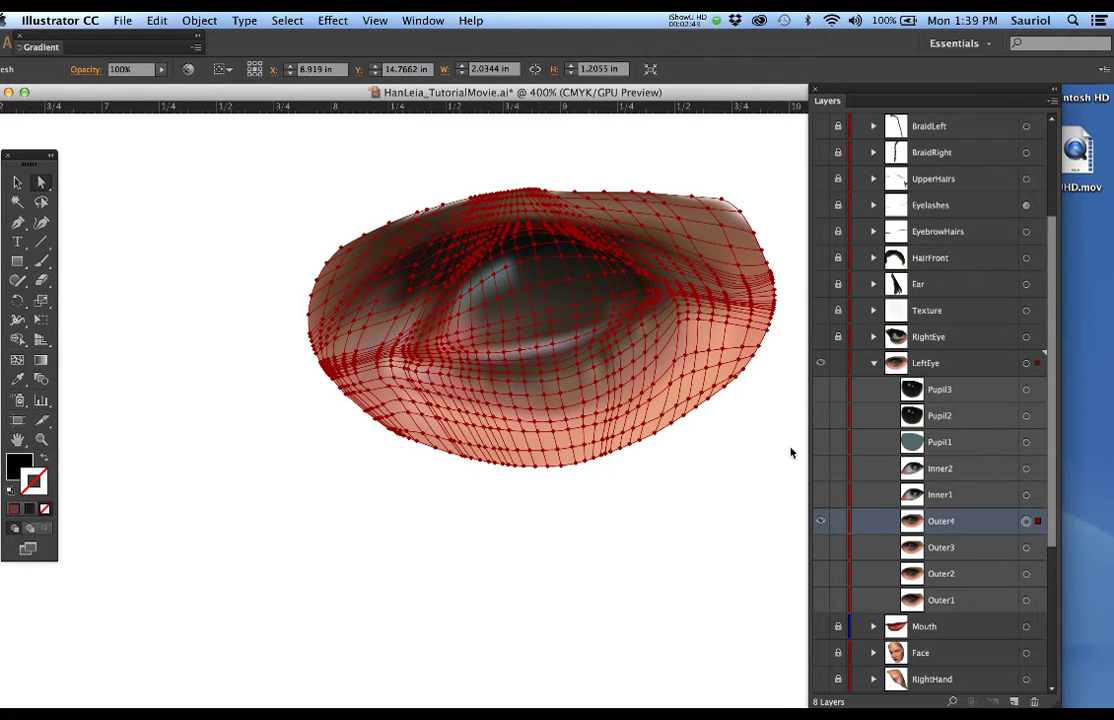
key(super+=)
drag(690, 420, 671, 492)
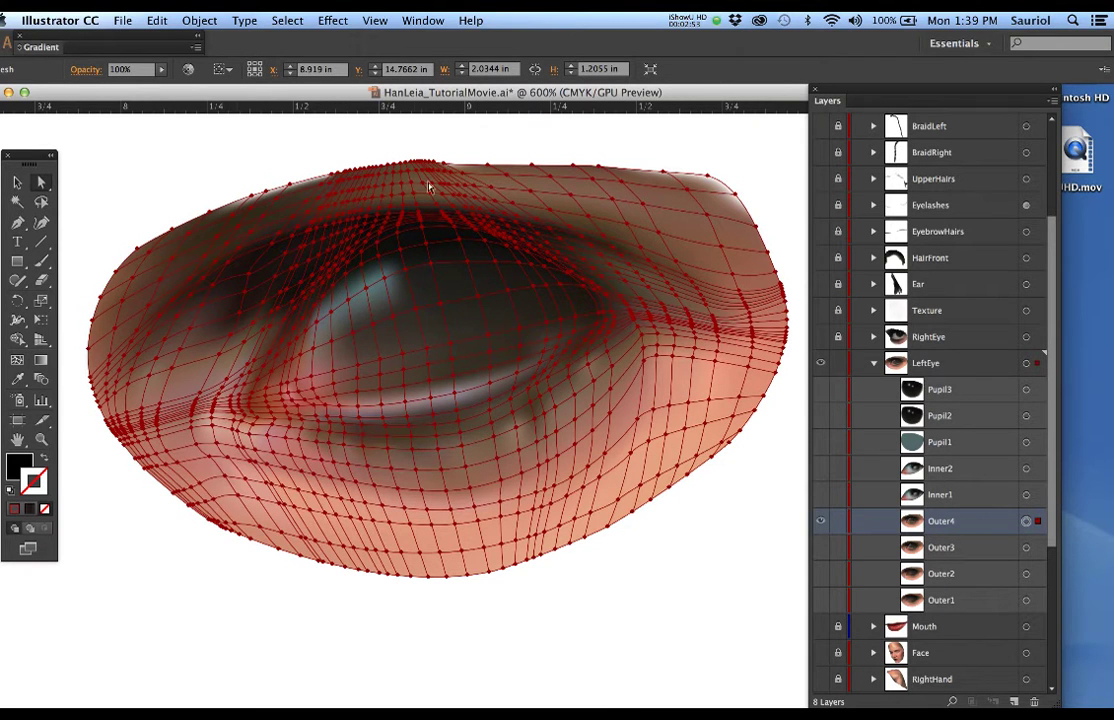
click(821, 653)
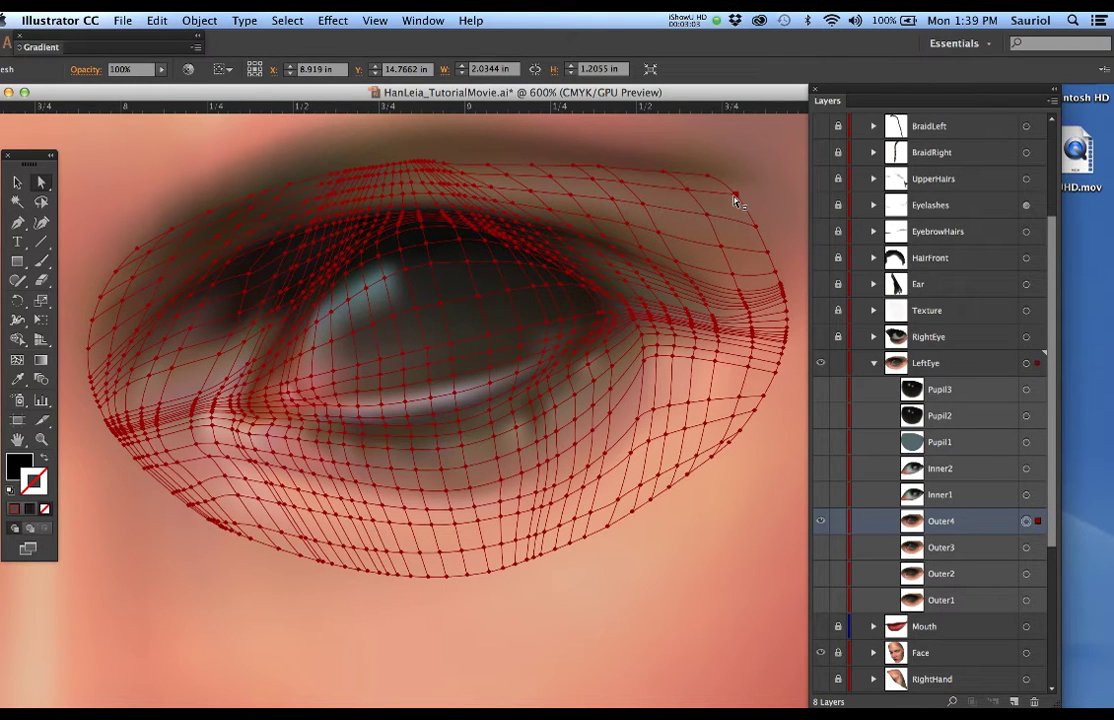
click(821, 653)
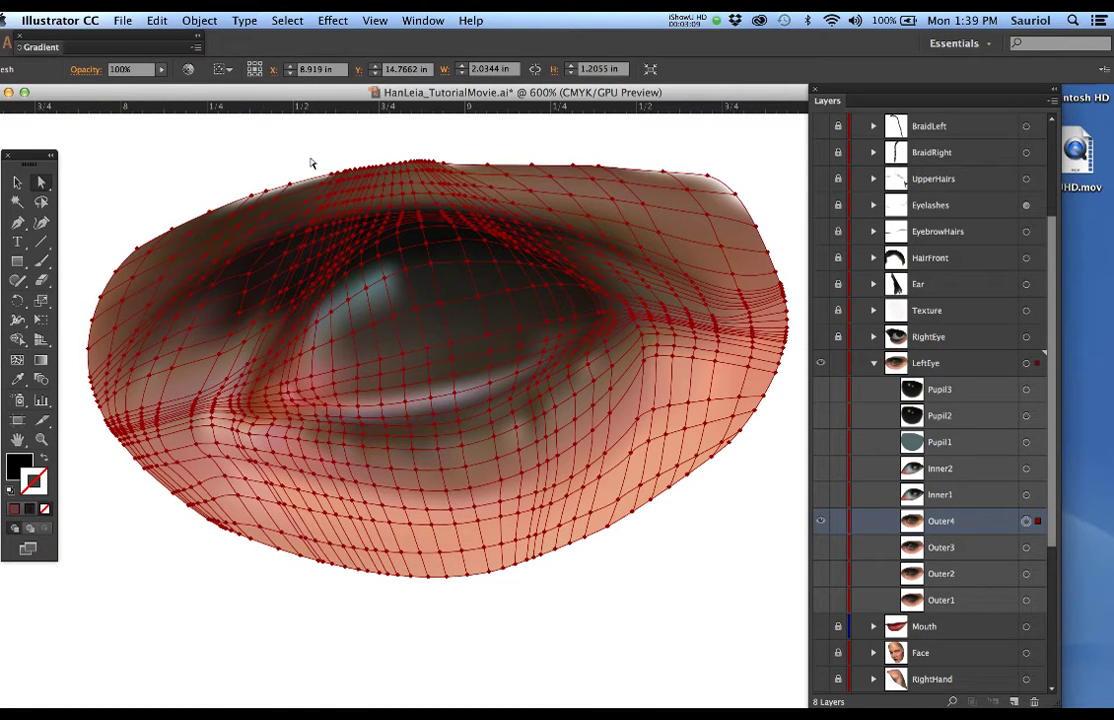
Select the edge mesh point at the upper outer corner of the Outer4 mesh to examine its opacity
click(707, 177)
scroll(728, 178, up, 1)
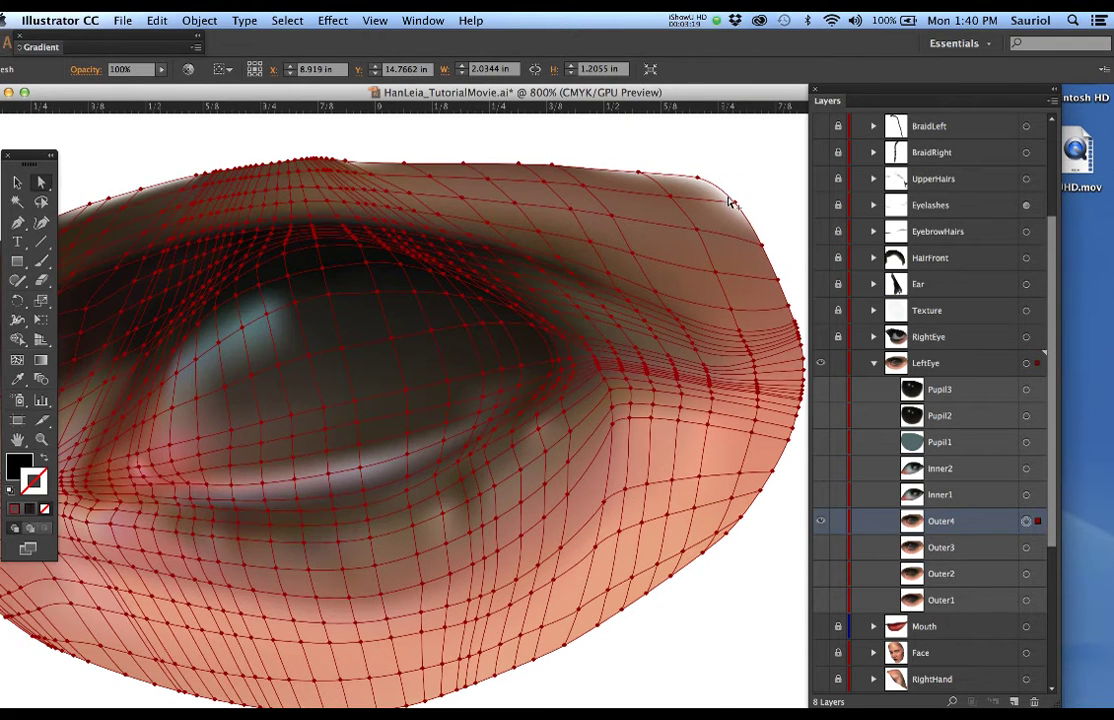
scroll(729, 179, up, 1)
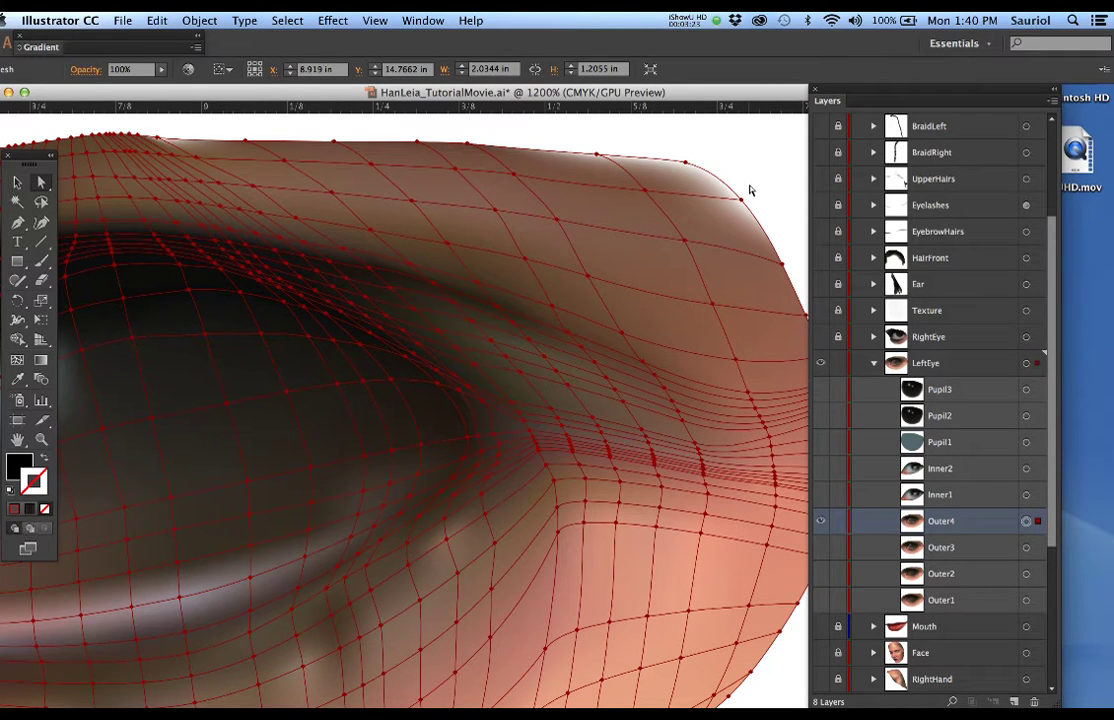
click(741, 203)
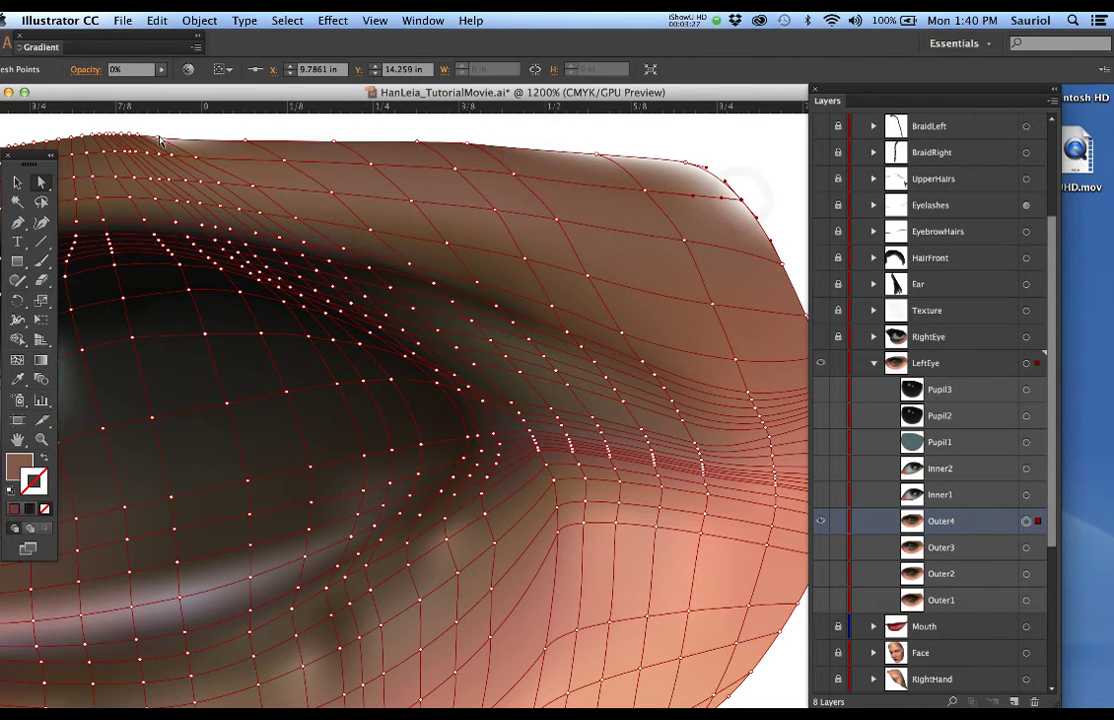
Move the Gradient panel out of the way and set the selected upper outer corner mesh point's opacity to 0%
drag(72, 38, 473, 659)
click(423, 650)
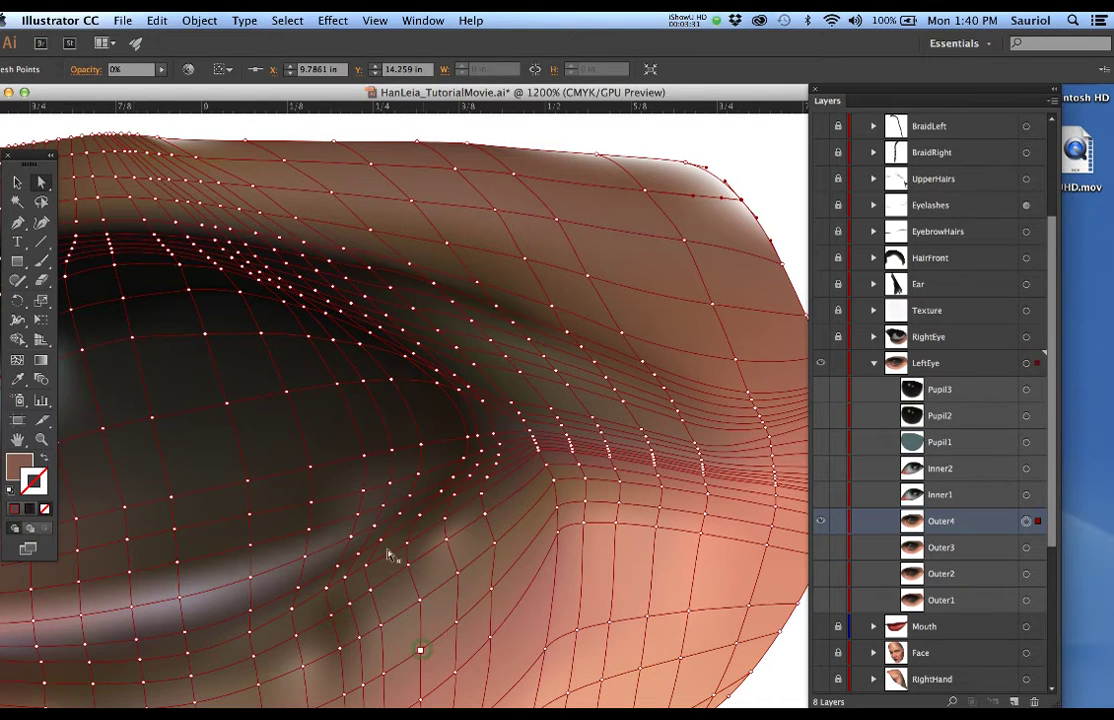
click(113, 70)
text(0)
key(Return)
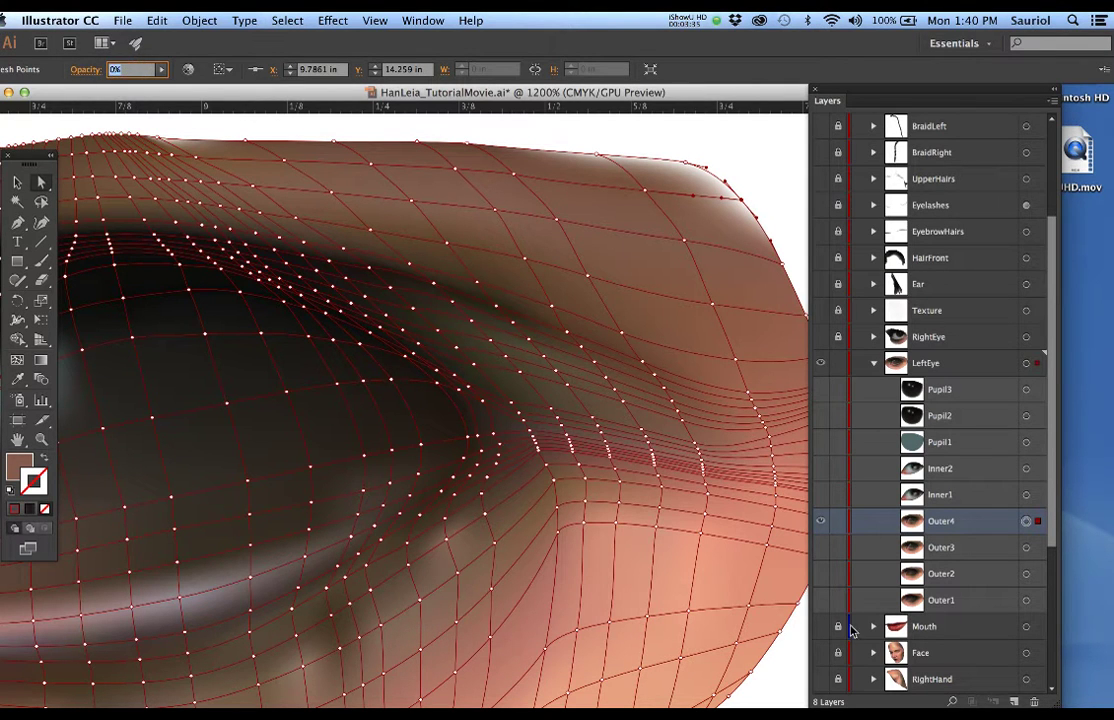
Show the Face layer behind Outer4, check the blend with nothing selected, and reselect the upper outer corner mesh point
click(820, 653)
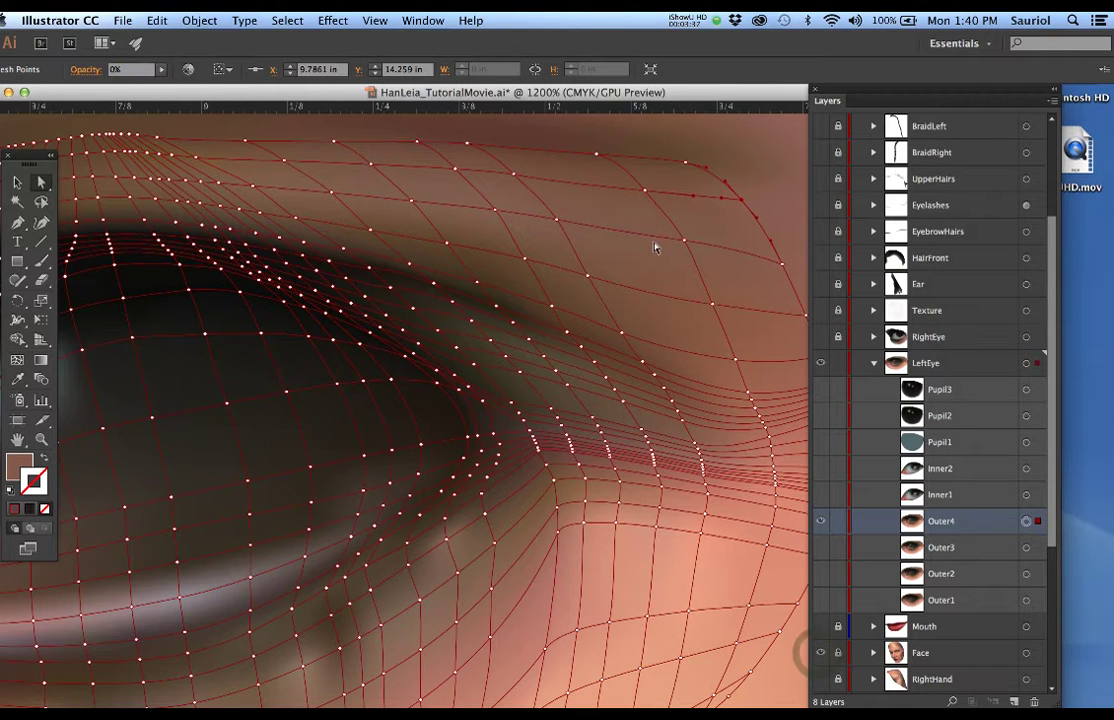
click(748, 202)
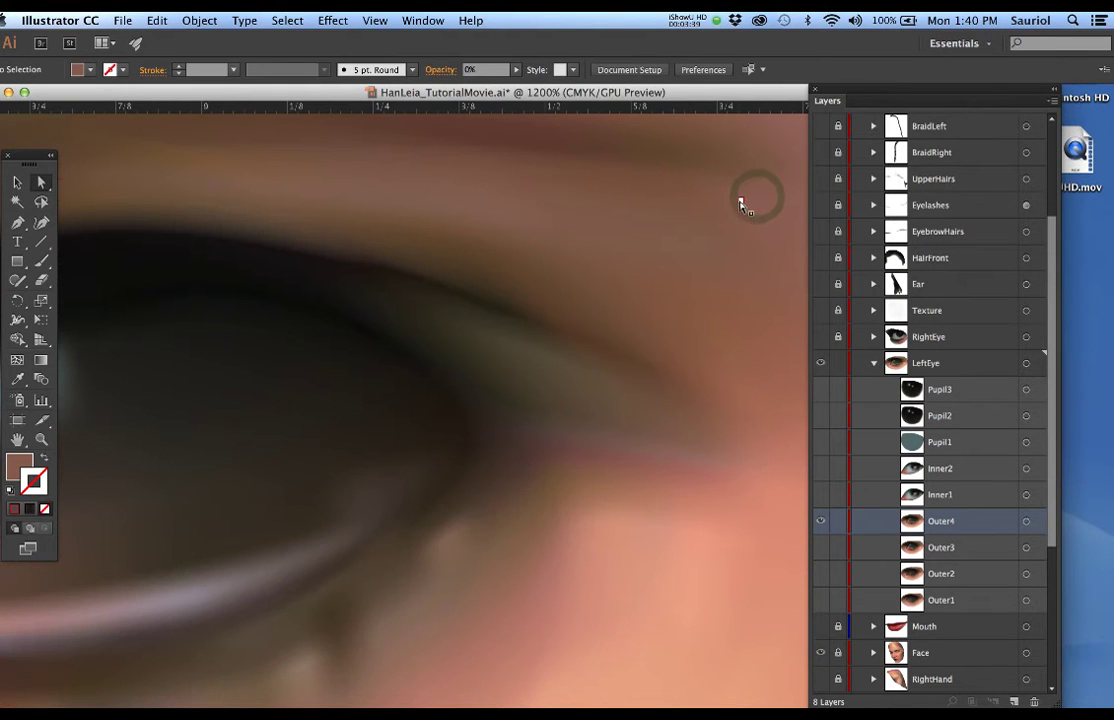
click(740, 205)
click(740, 202)
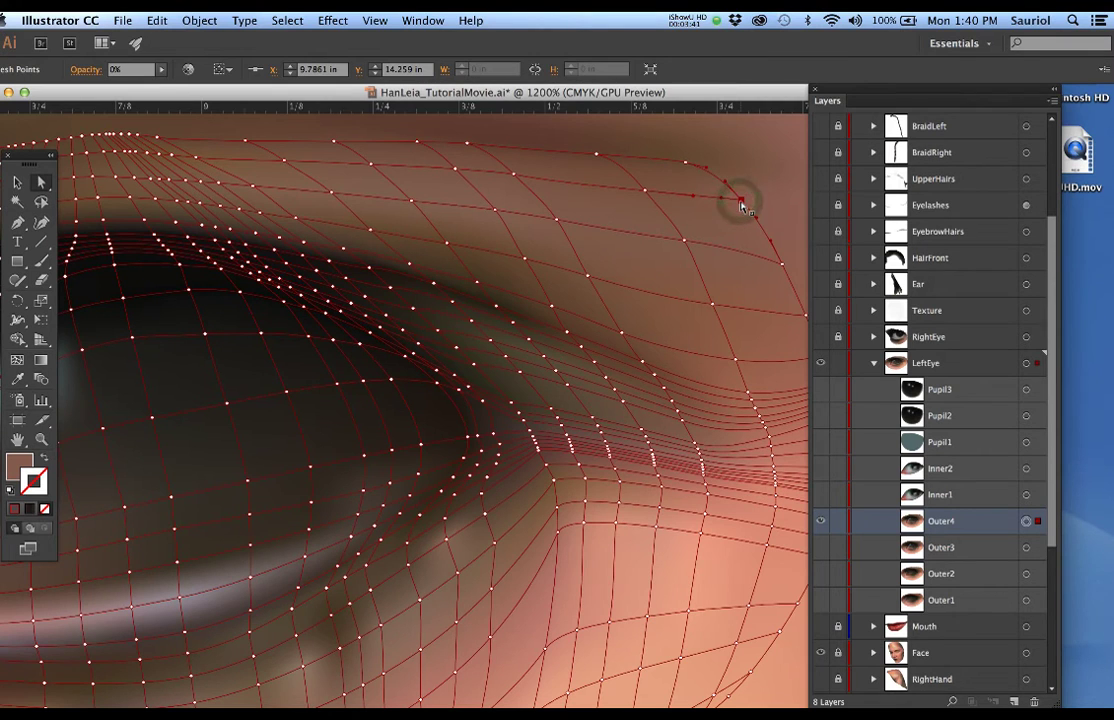
Sample a darker brown from the artwork onto the corner mesh point and compare the edge with the face, selected and deselected
key(i)
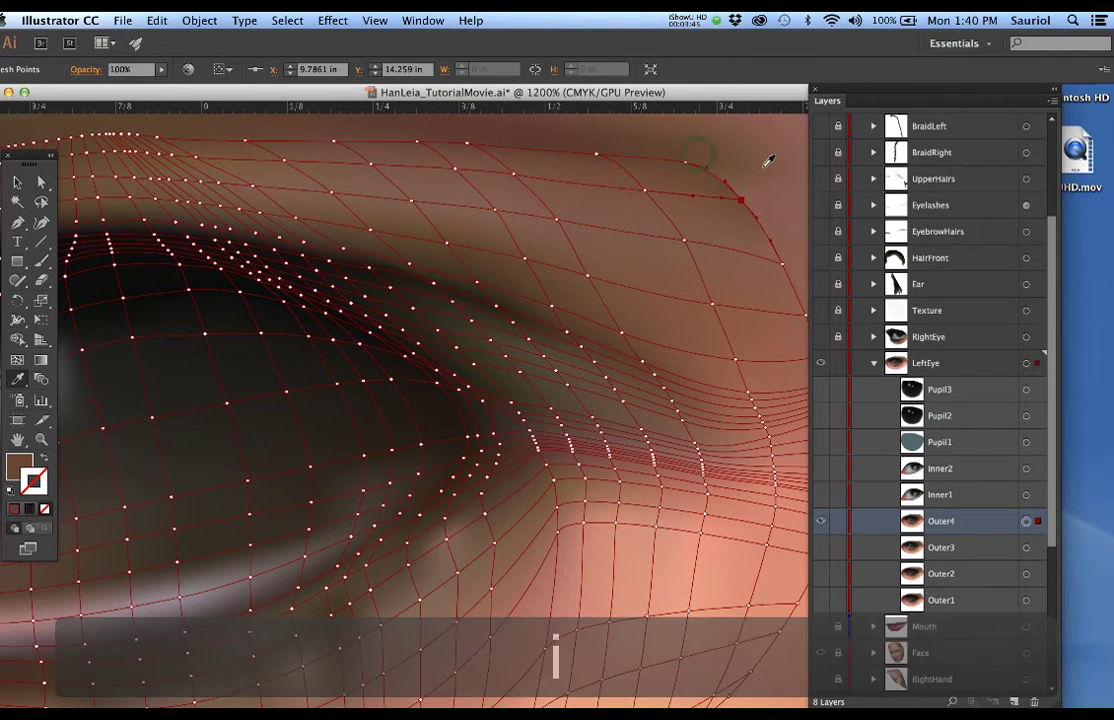
click(762, 170)
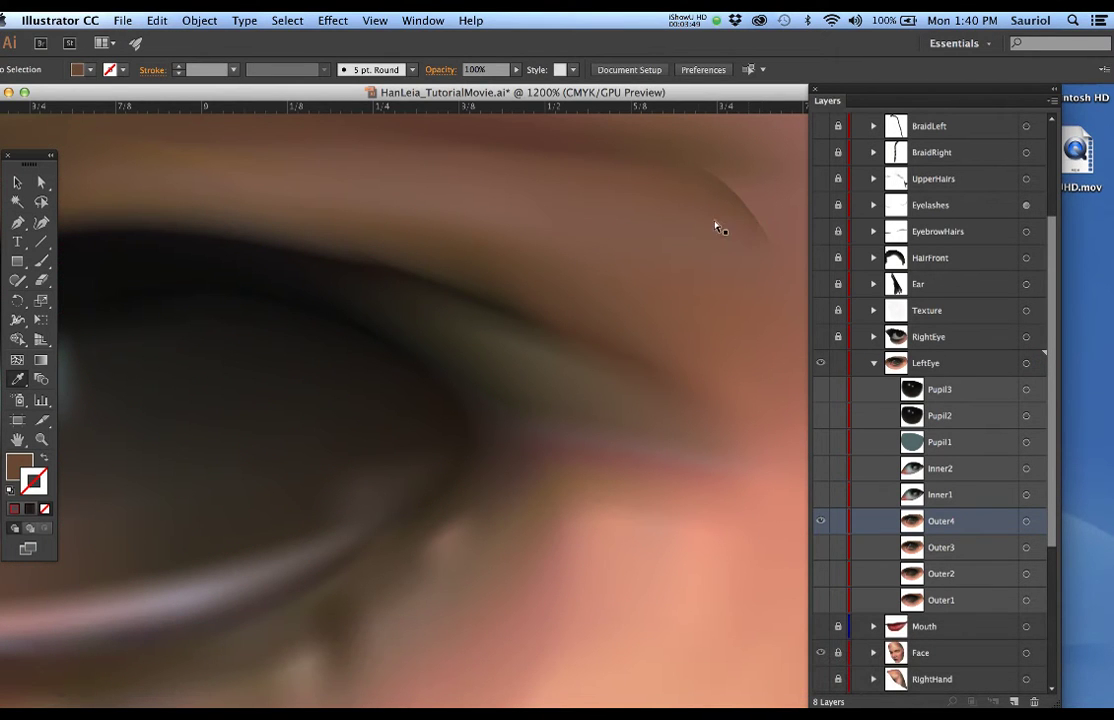
click(1026, 521)
key(super+minus)
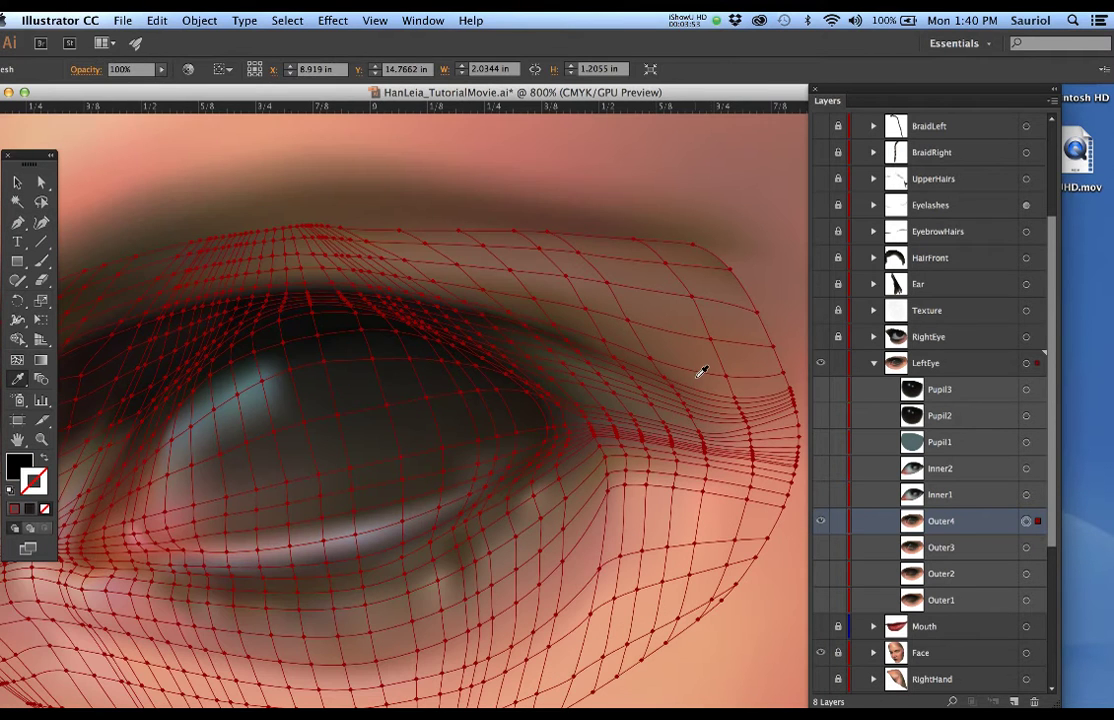
drag(695, 376, 597, 384)
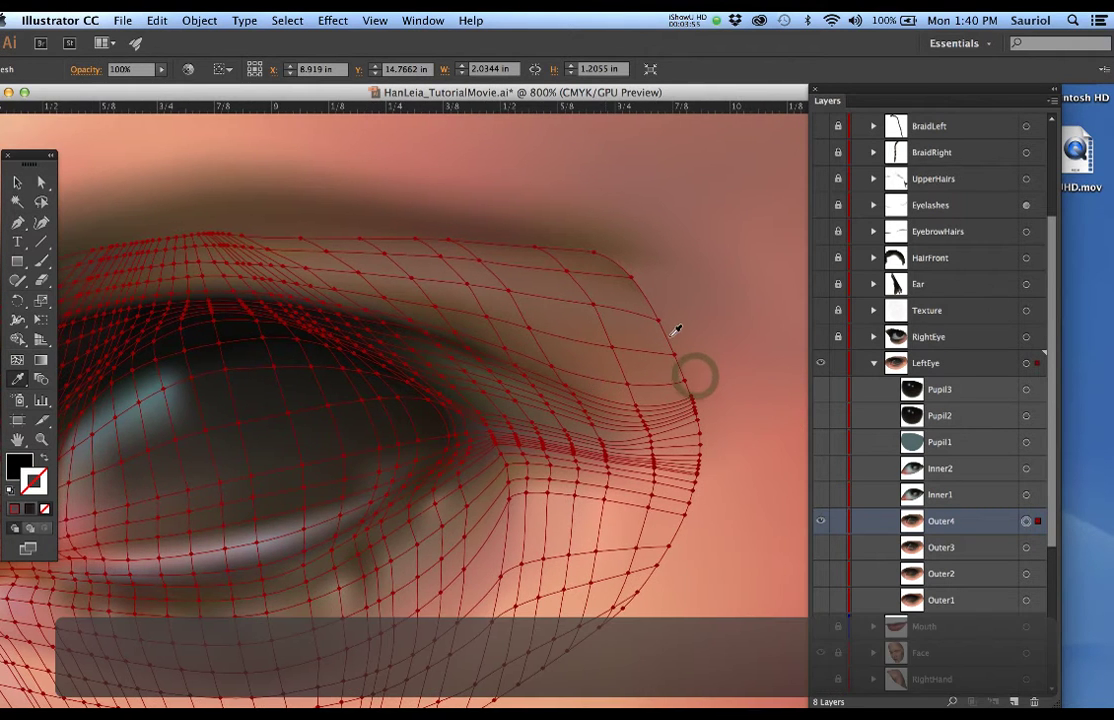
click(691, 328)
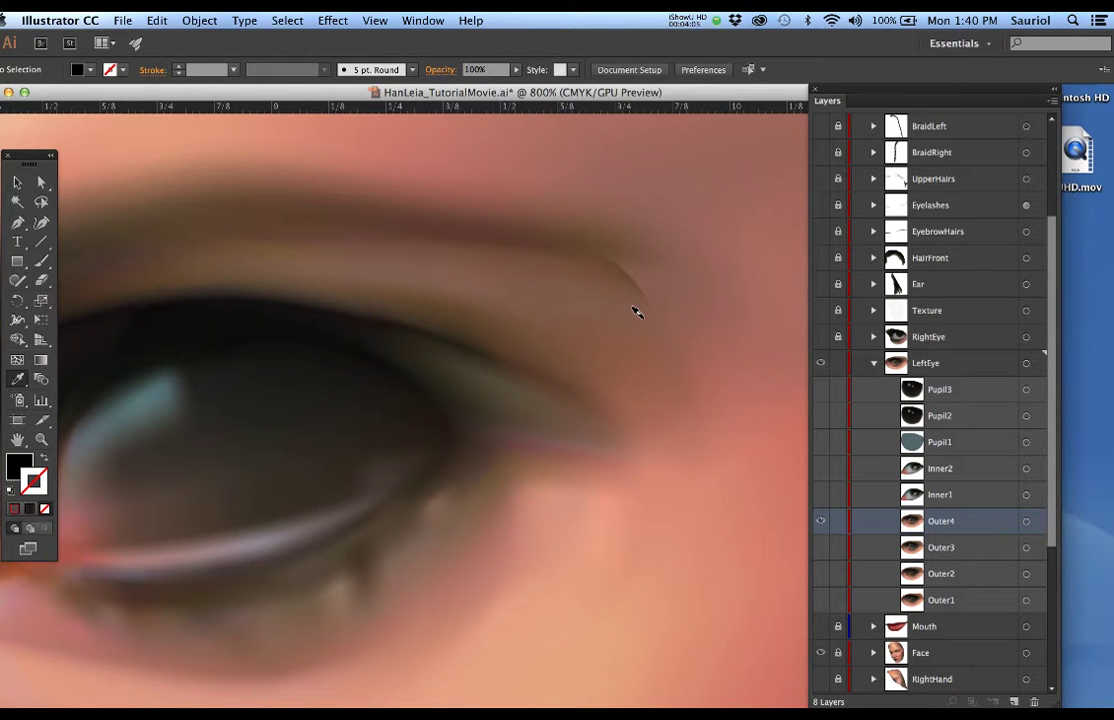
scroll(636, 312, up, 1)
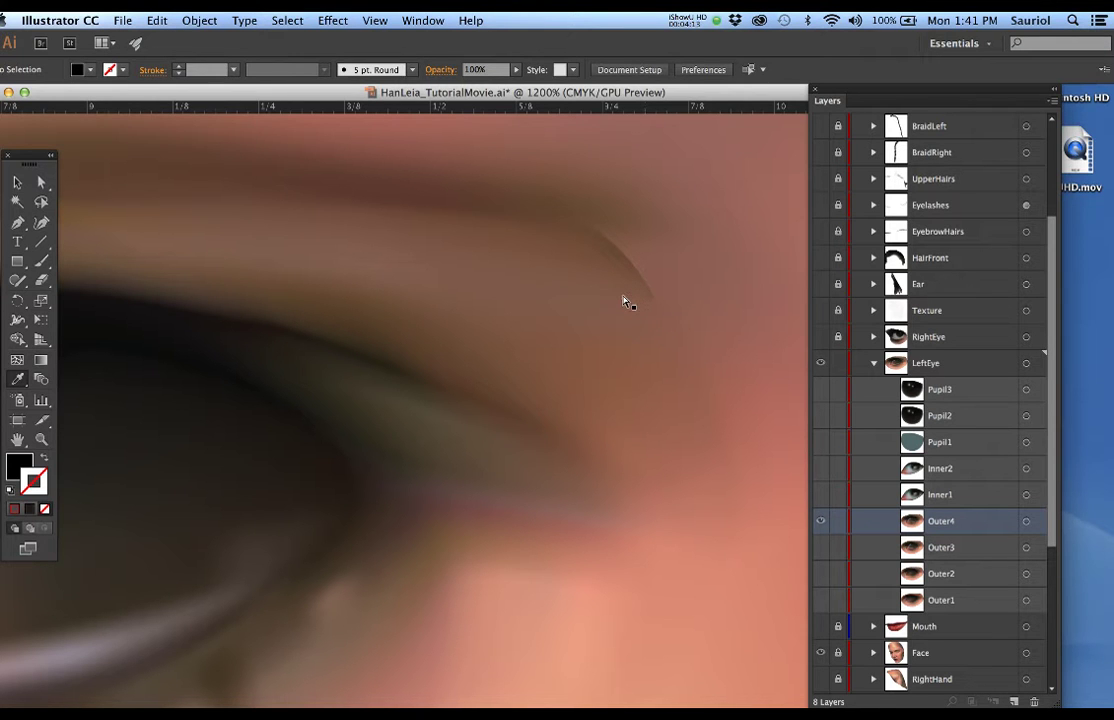
Reselect the upper outer corner mesh point, sample the adjacent face color onto it, and clear the selection
click(623, 301)
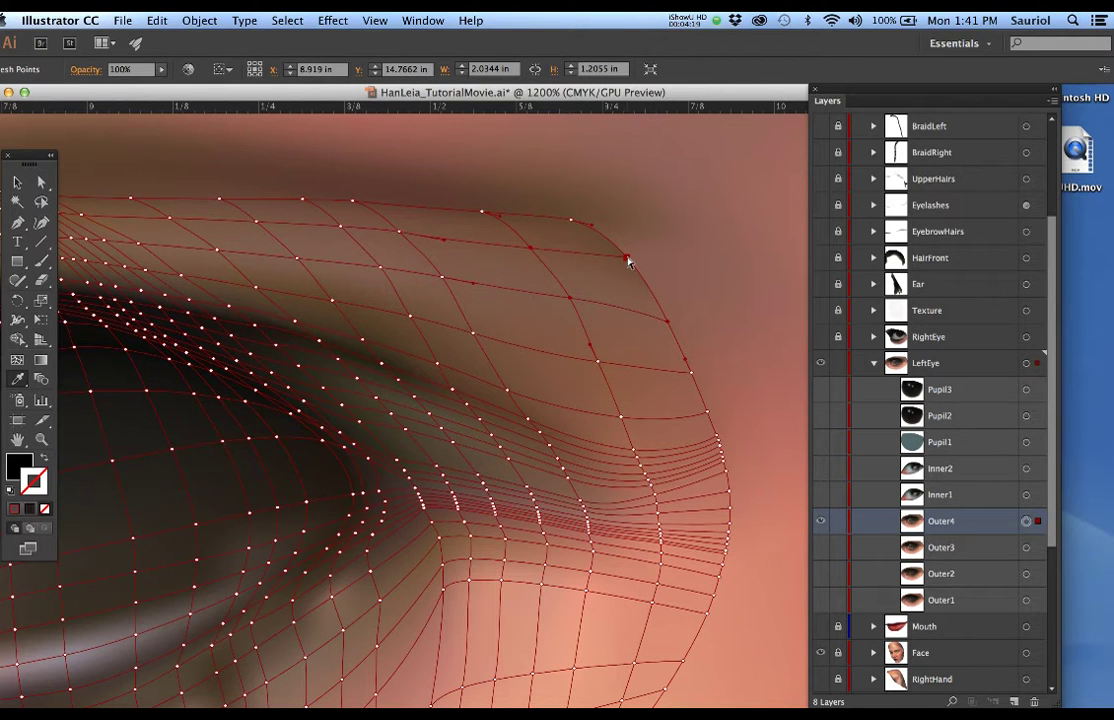
super+click(628, 259)
super+click(630, 253)
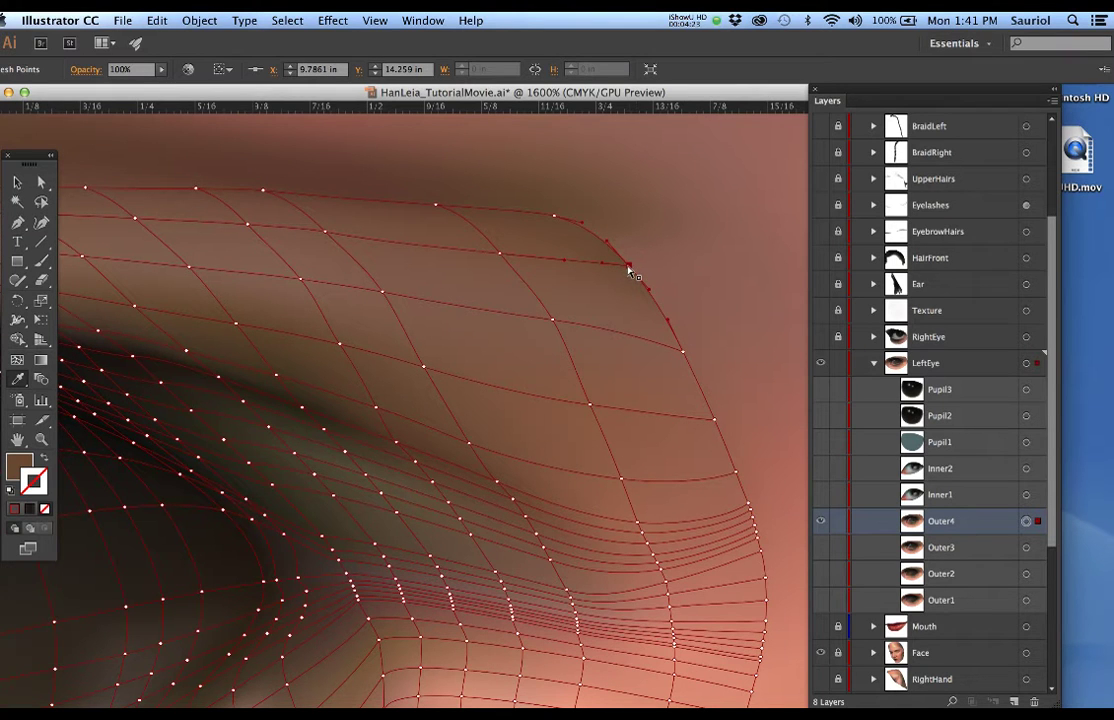
click(643, 258)
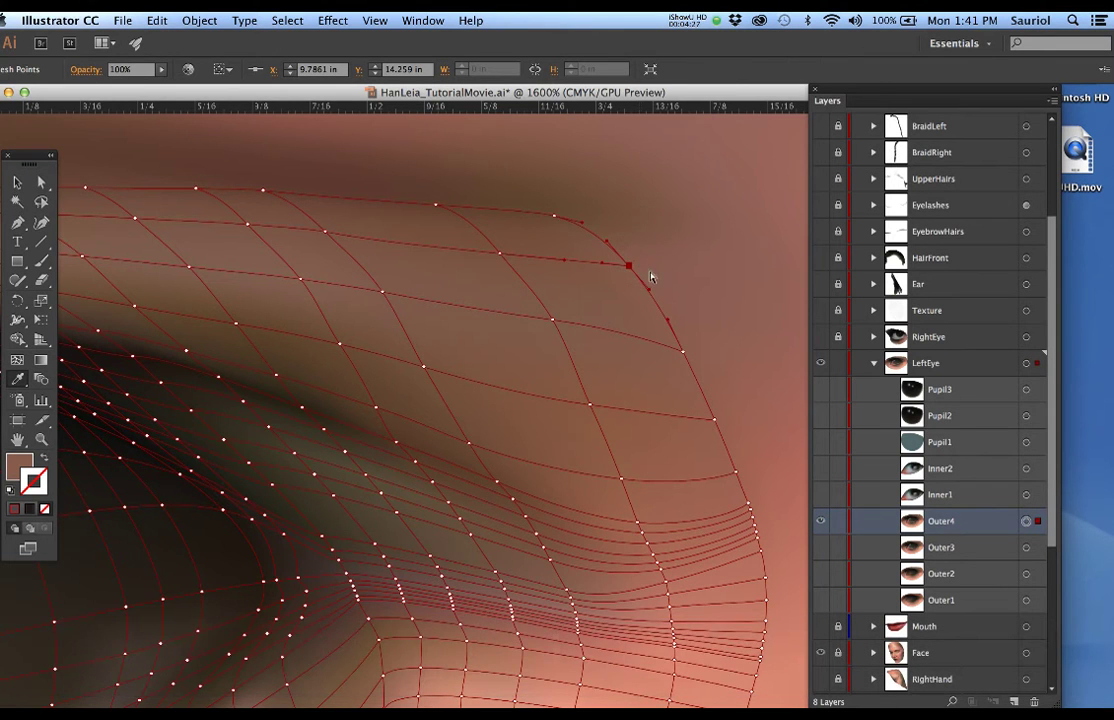
click(654, 278)
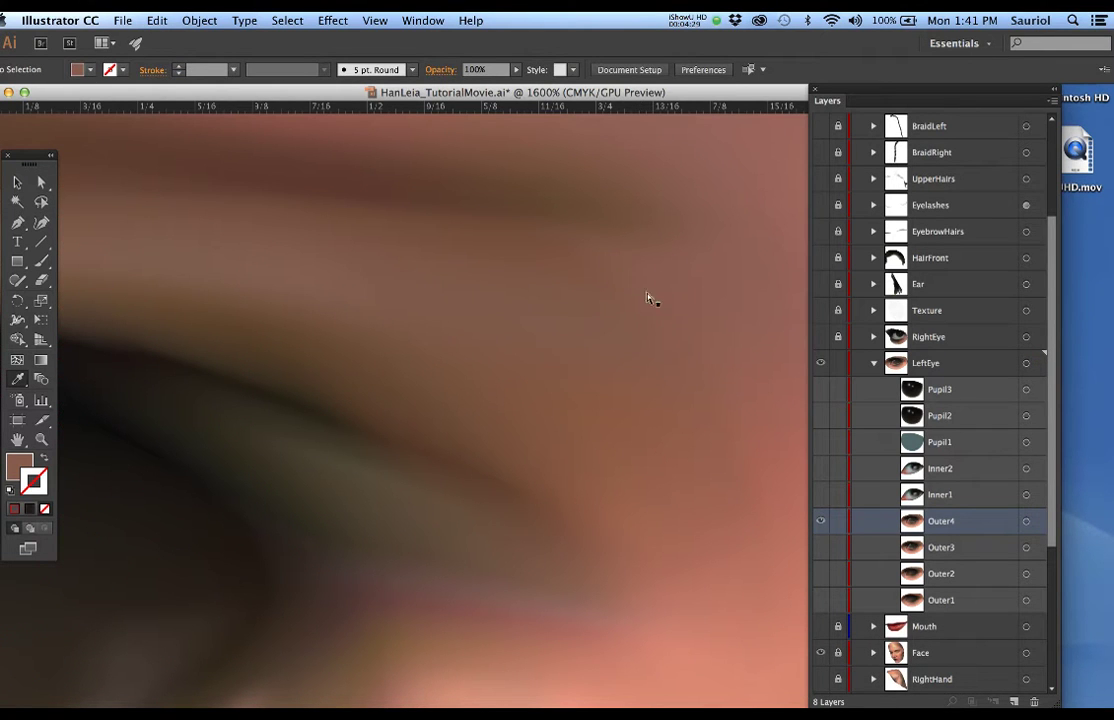
Sample the neighboring face color onto the edge point just below the corner and onto the corner point itself
click(681, 353)
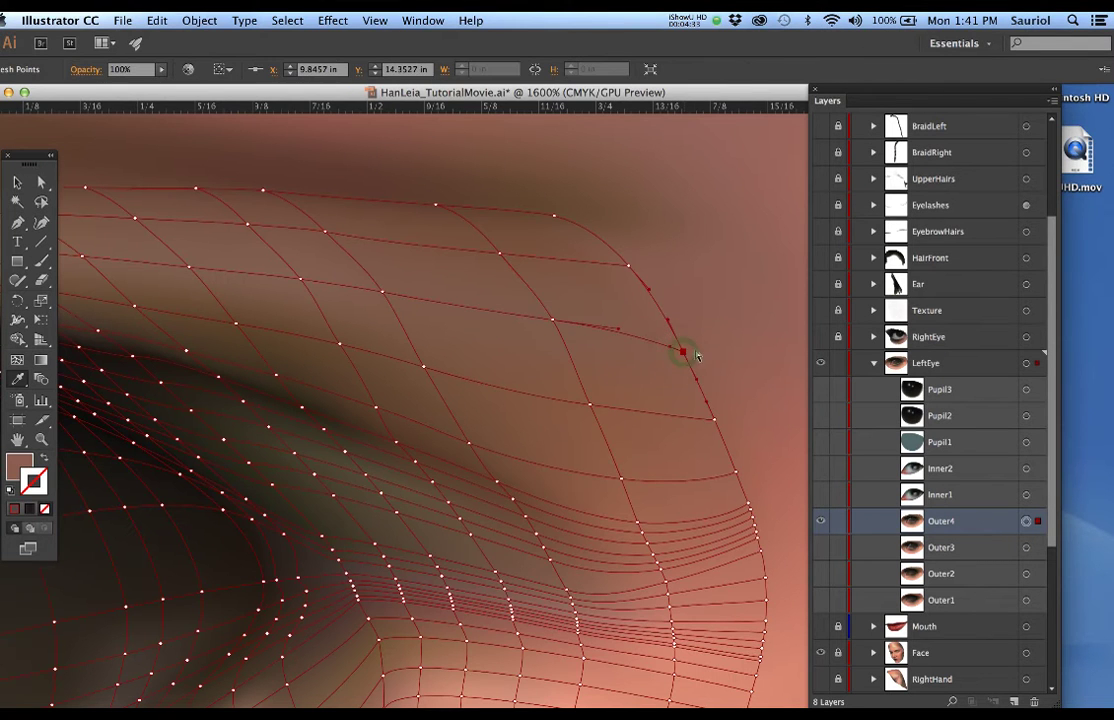
click(696, 347)
drag(677, 311, 630, 267)
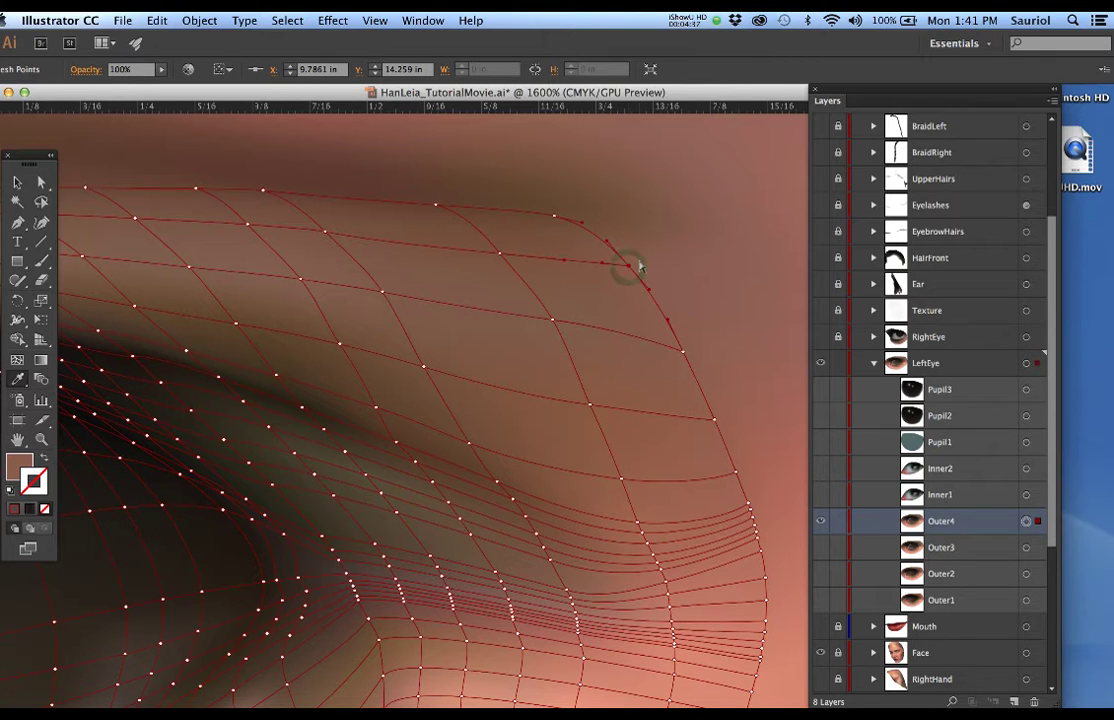
click(641, 260)
Set both the corner point and the edge point below it to 0% opacity, and deselect to check the blend
click(681, 352)
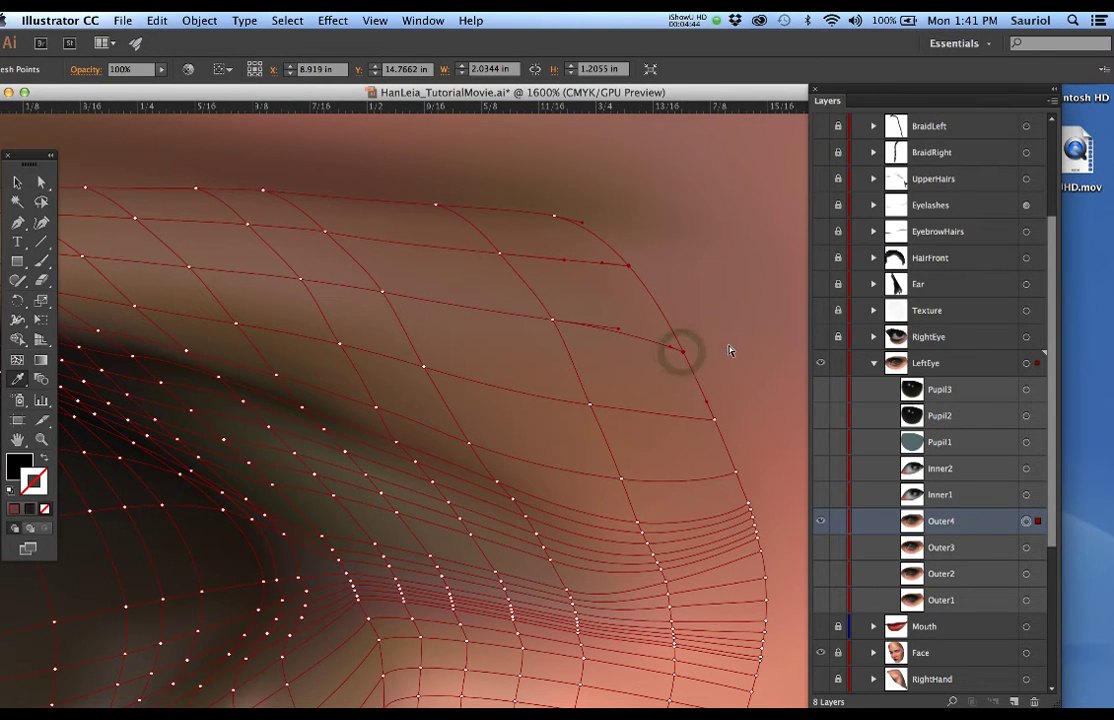
click(139, 70)
text(0)
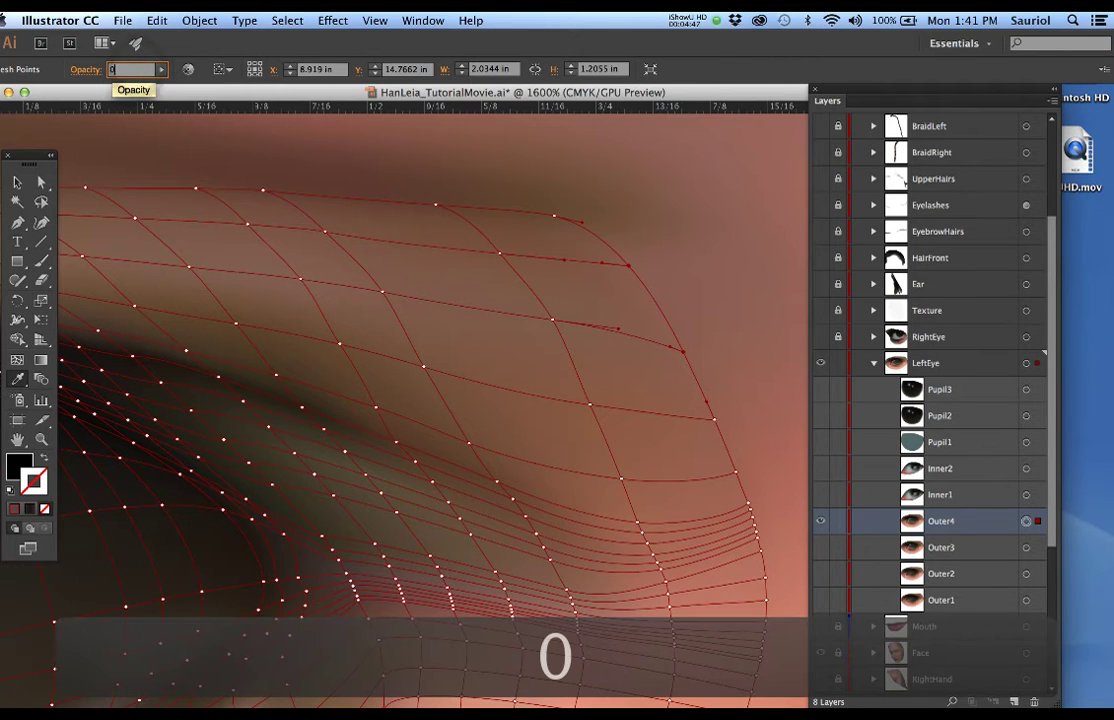
key(Return)
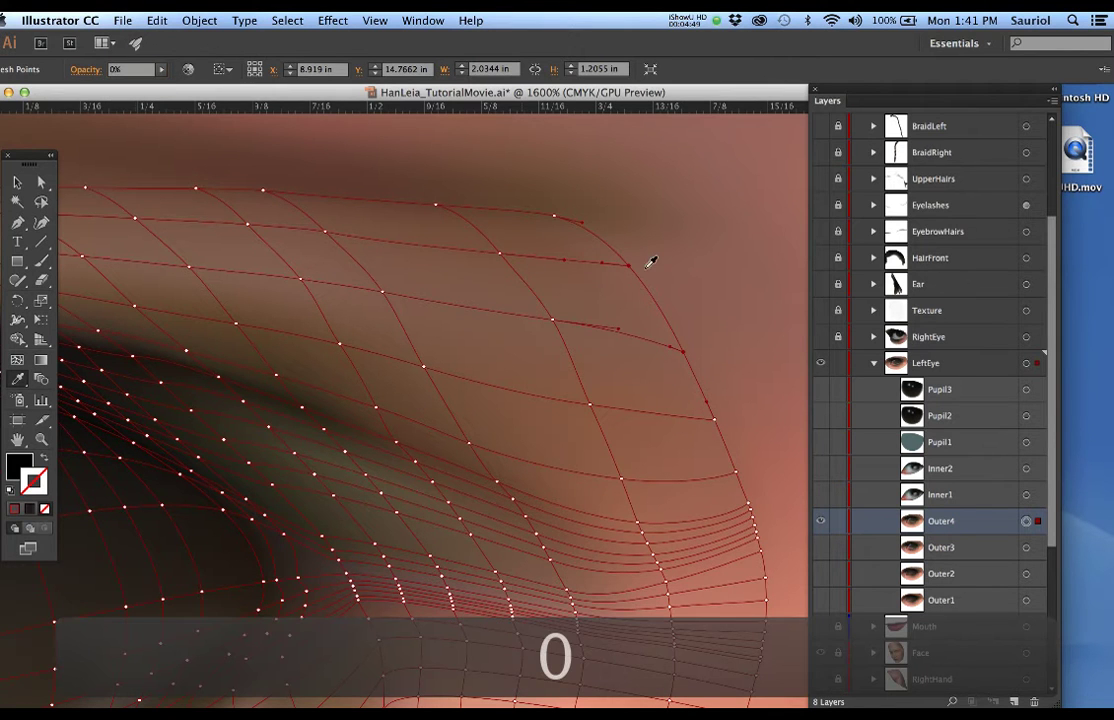
click(711, 300)
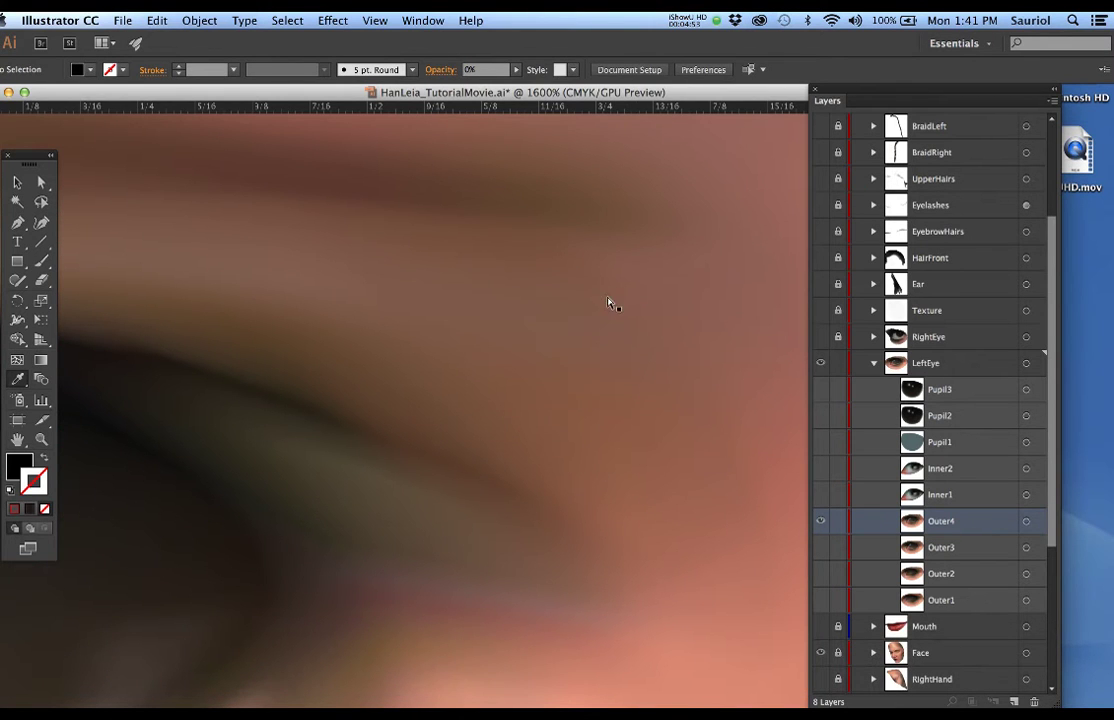
click(607, 300)
click(713, 259)
scroll(631, 296, down, 1)
scroll(617, 296, down, 1)
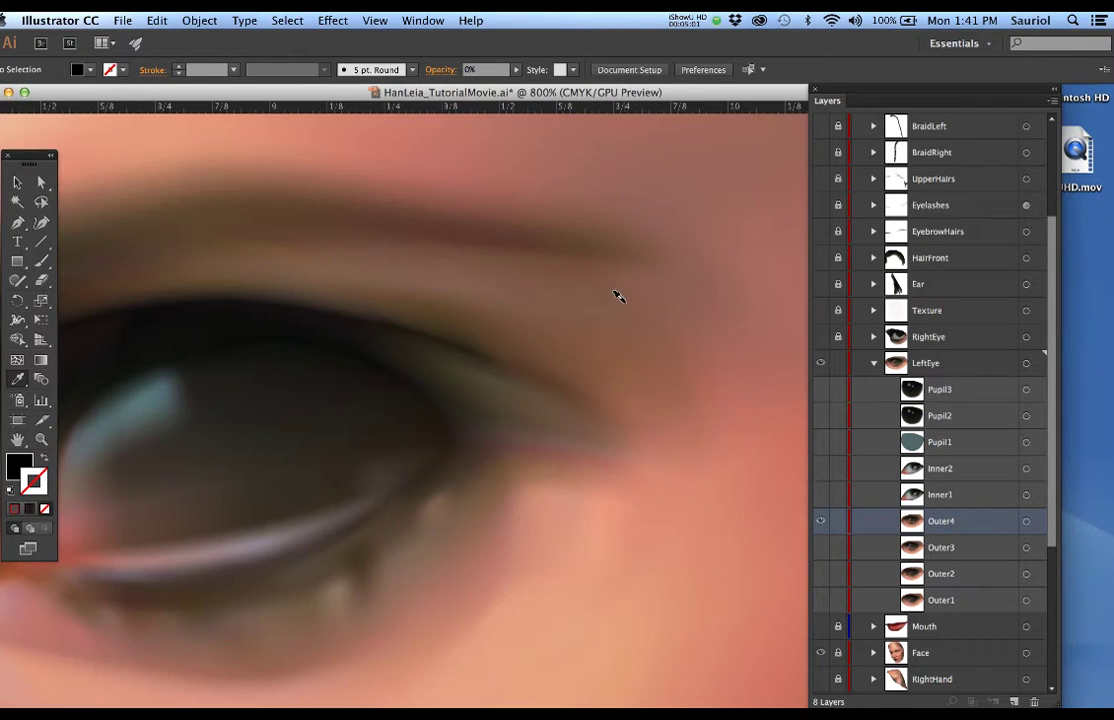
scroll(617, 296, down, 1)
scroll(617, 296, down, 1)
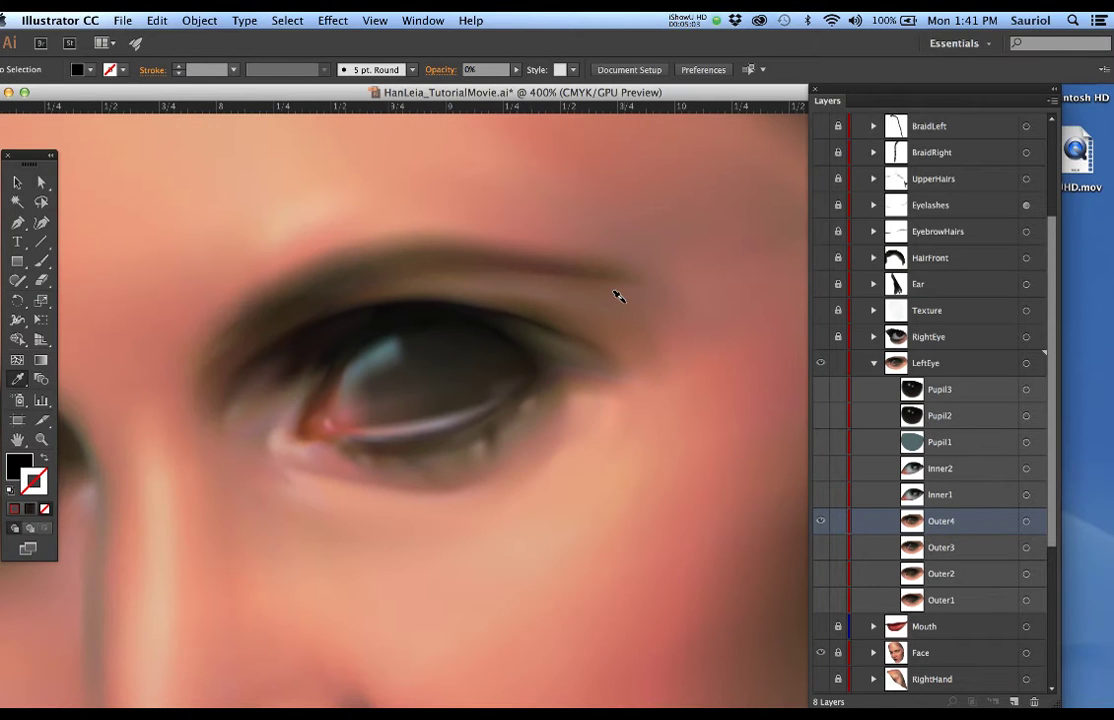
Examine mesh points along the lower outer edge of Outer4, comparing their colors with the face beneath
click(568, 493)
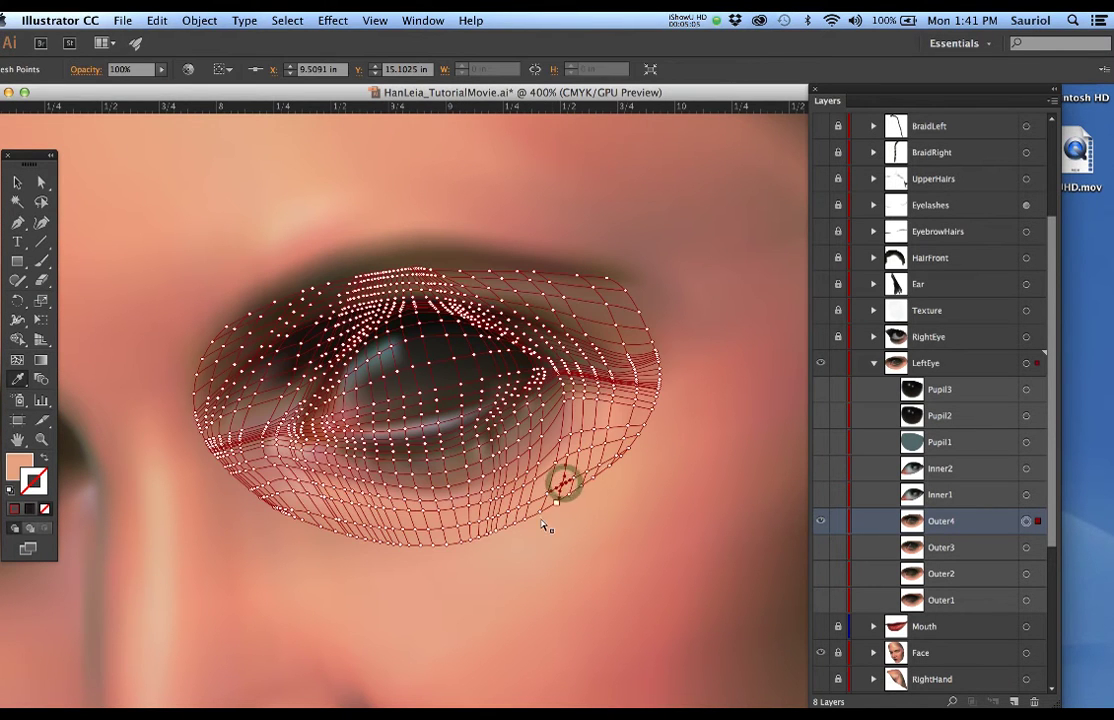
scroll(525, 522, up, 1)
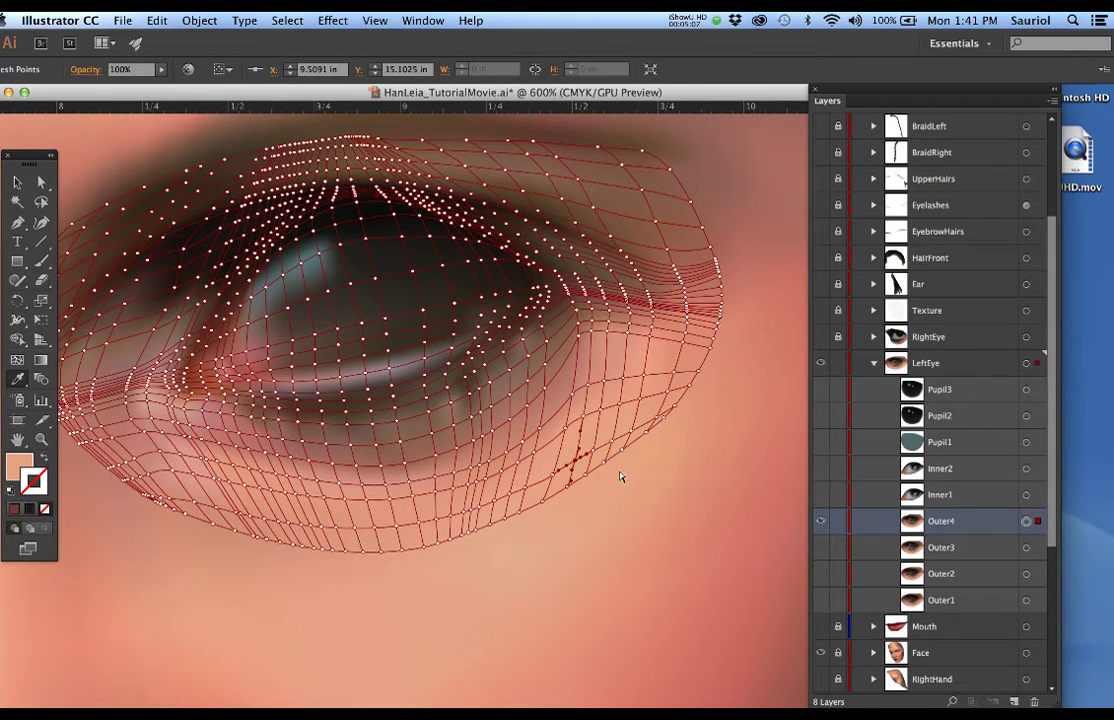
click(507, 542)
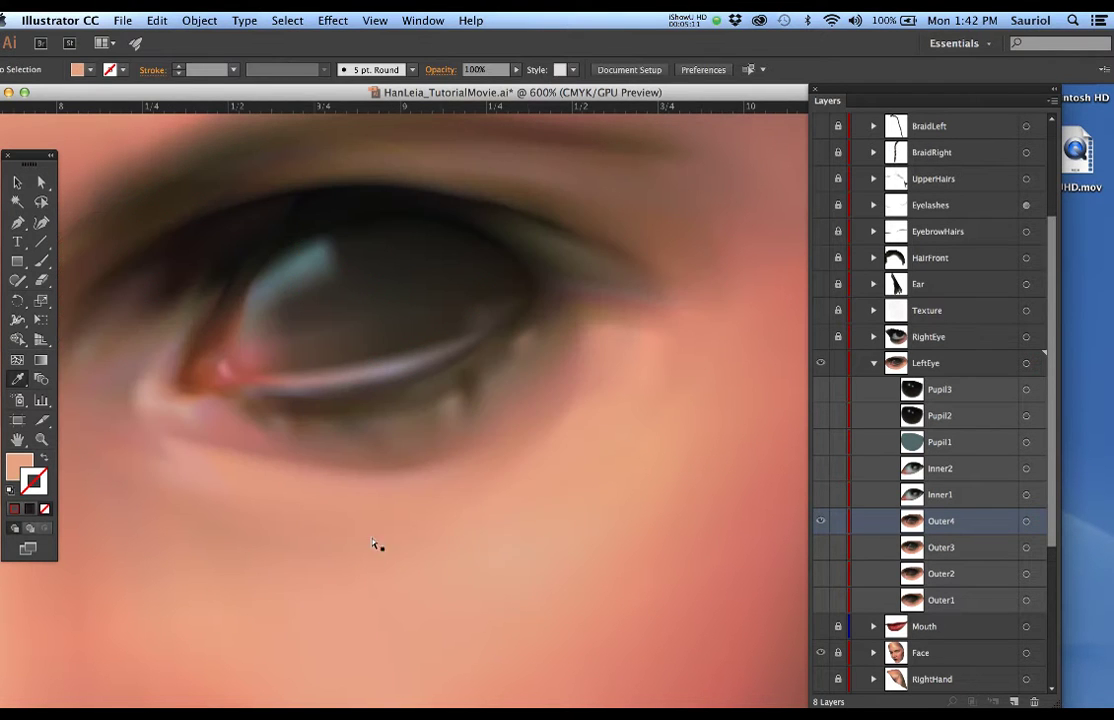
click(438, 519)
click(515, 511)
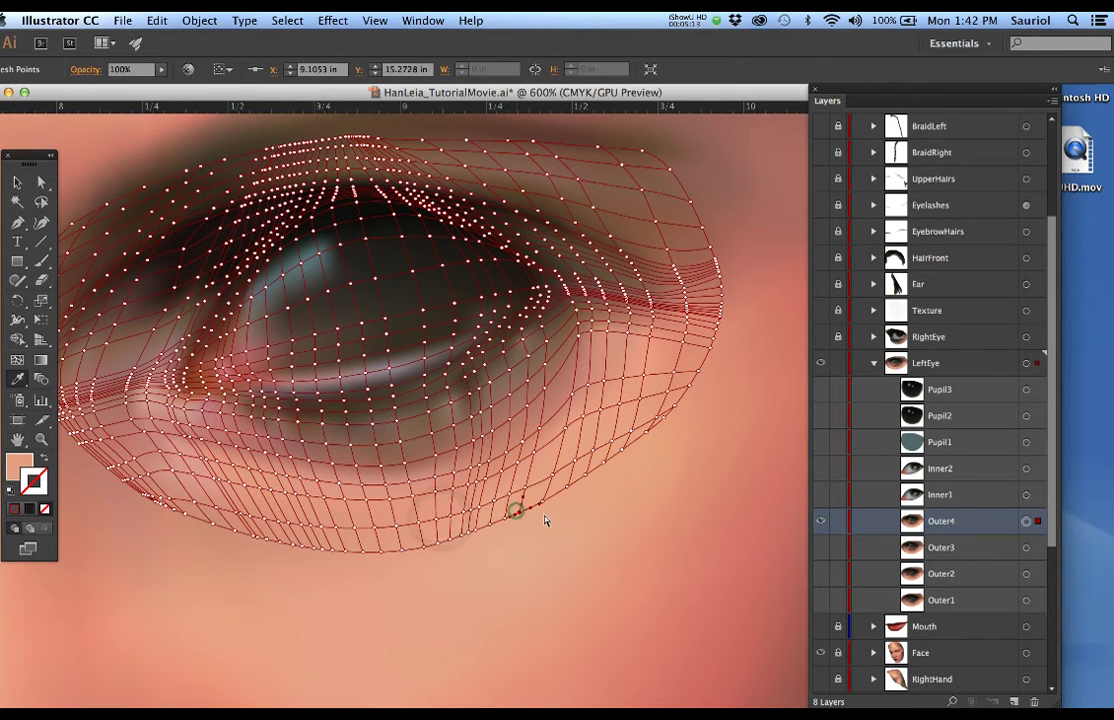
click(542, 501)
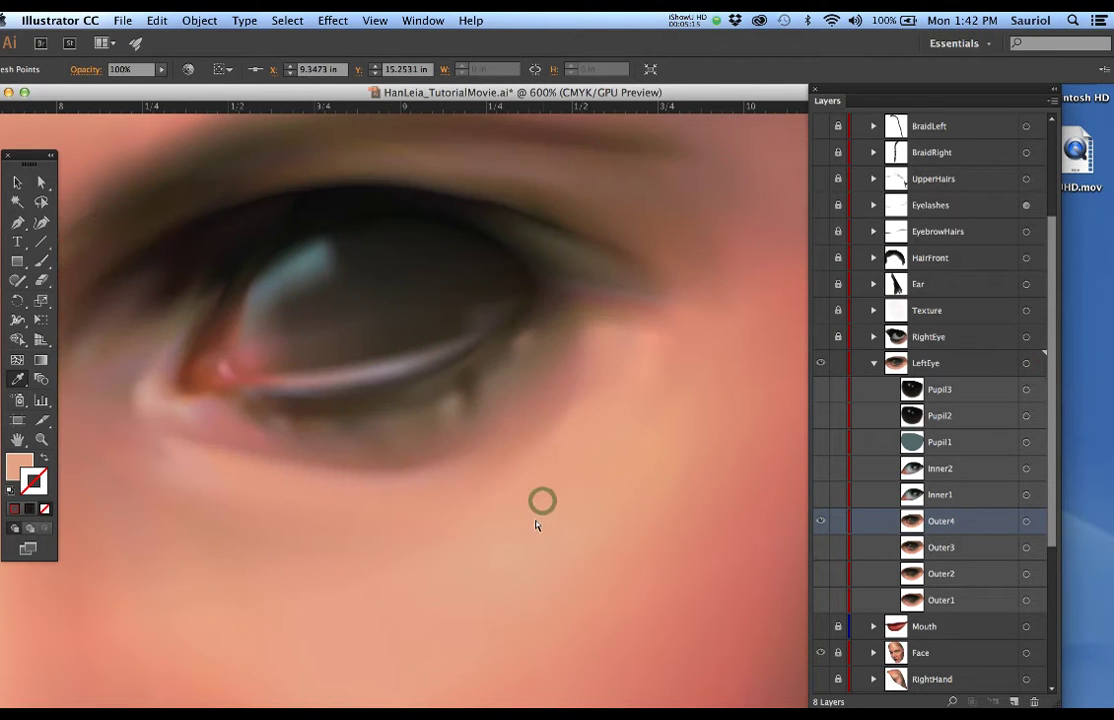
key(super+plus)
key(super+plus)
super+click(453, 421)
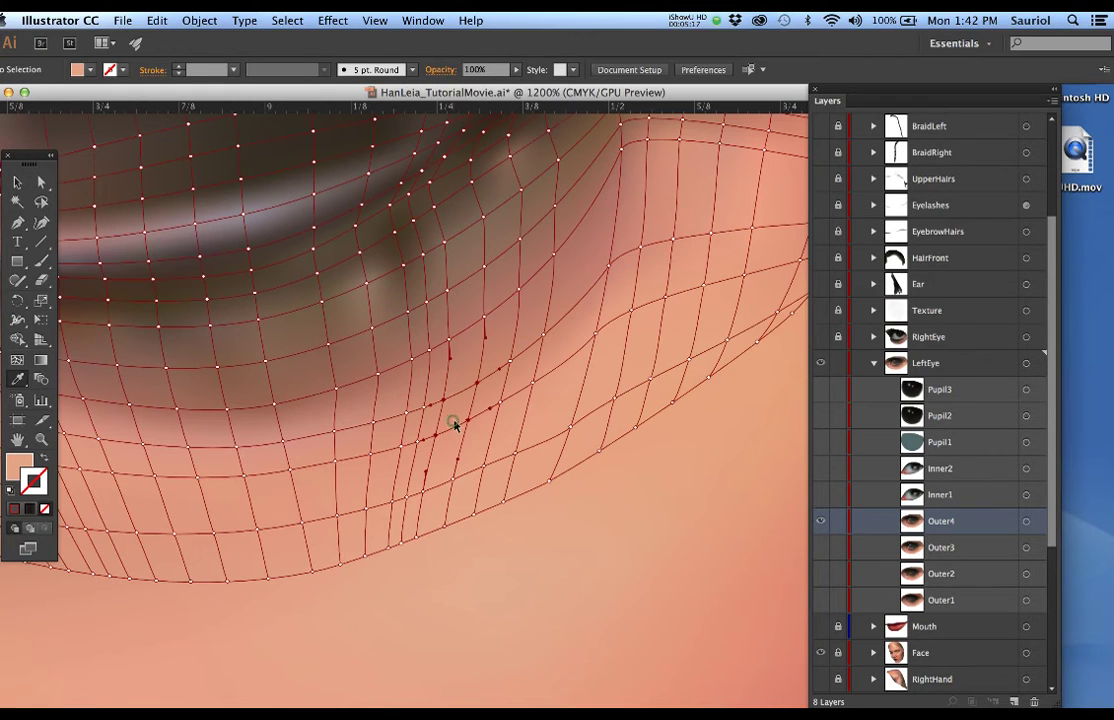
click(548, 481)
drag(549, 483, 602, 457)
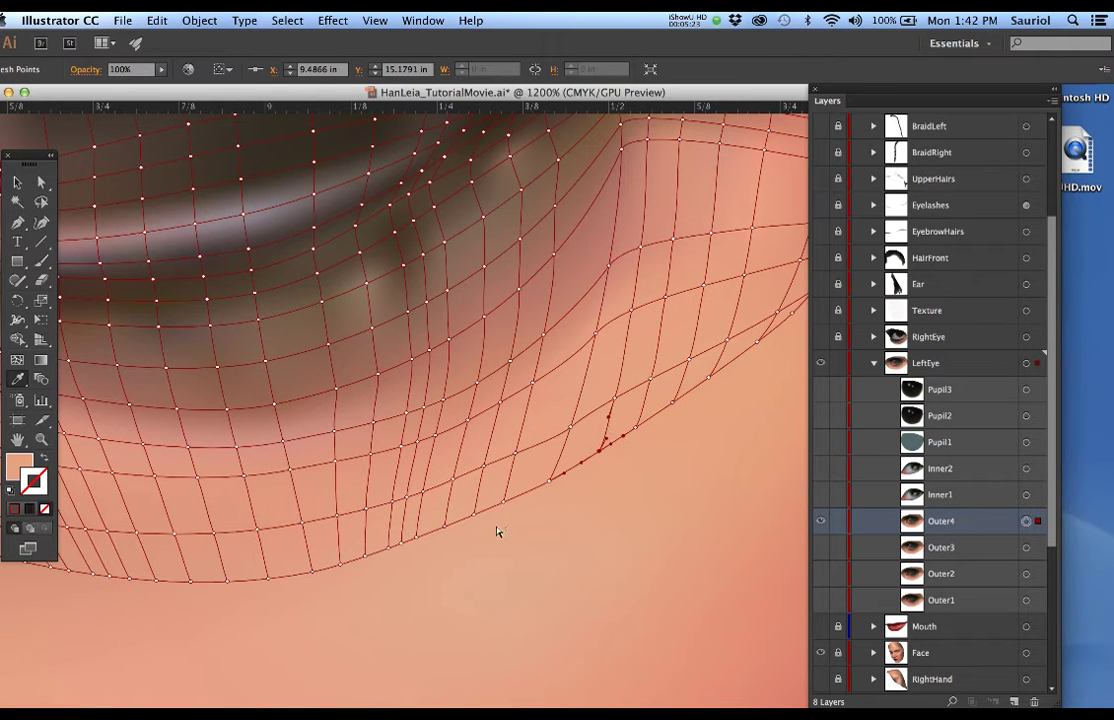
Recolor one edge point at the bottom of the Outer4 mesh dark brown and clear the selection
click(276, 592)
click(267, 579)
click(301, 601)
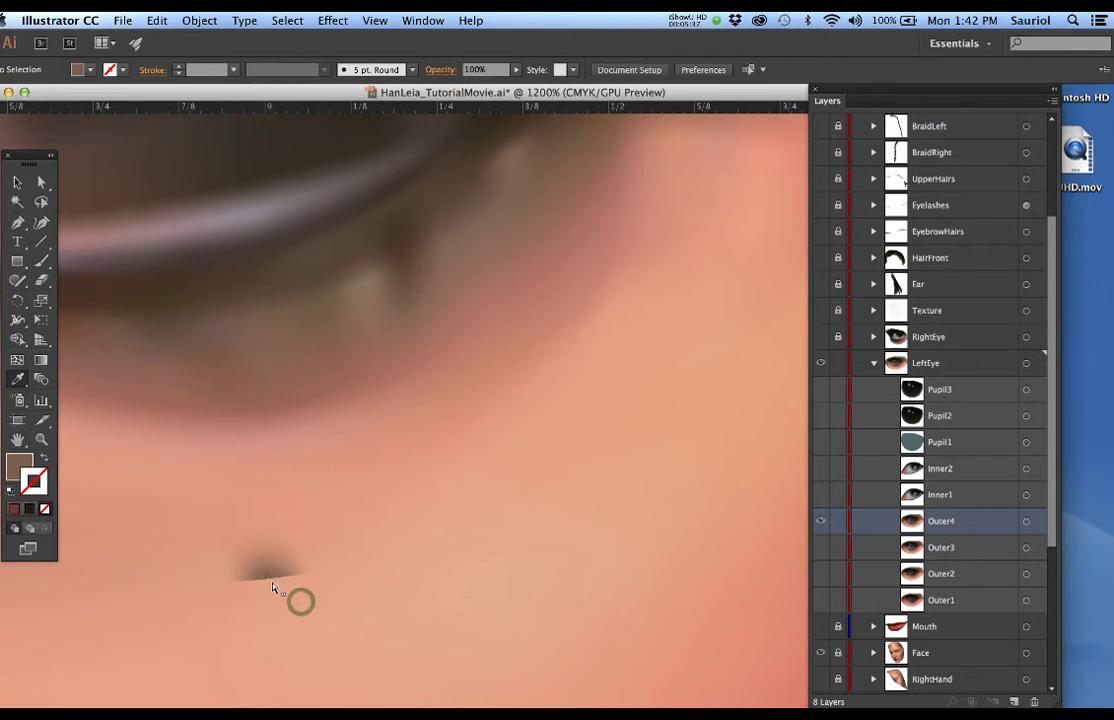
Sample the adjacent skin color onto the dark bottom edge point, check the blend deselected, and select the point again
click(269, 581)
click(268, 579)
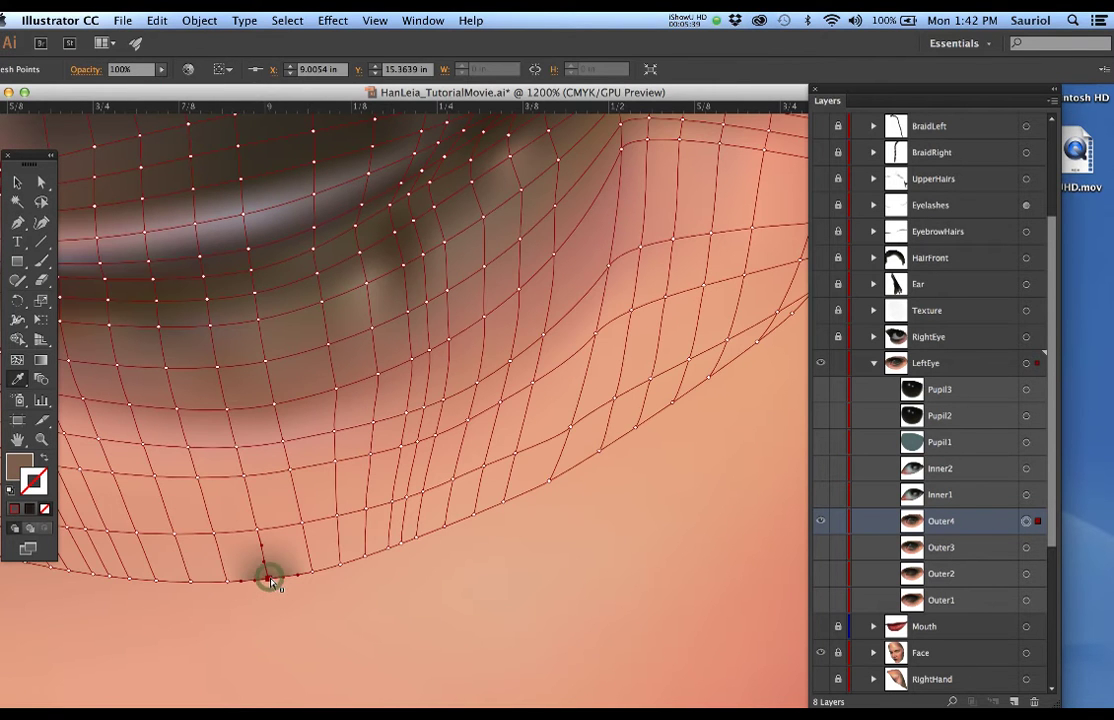
click(269, 584)
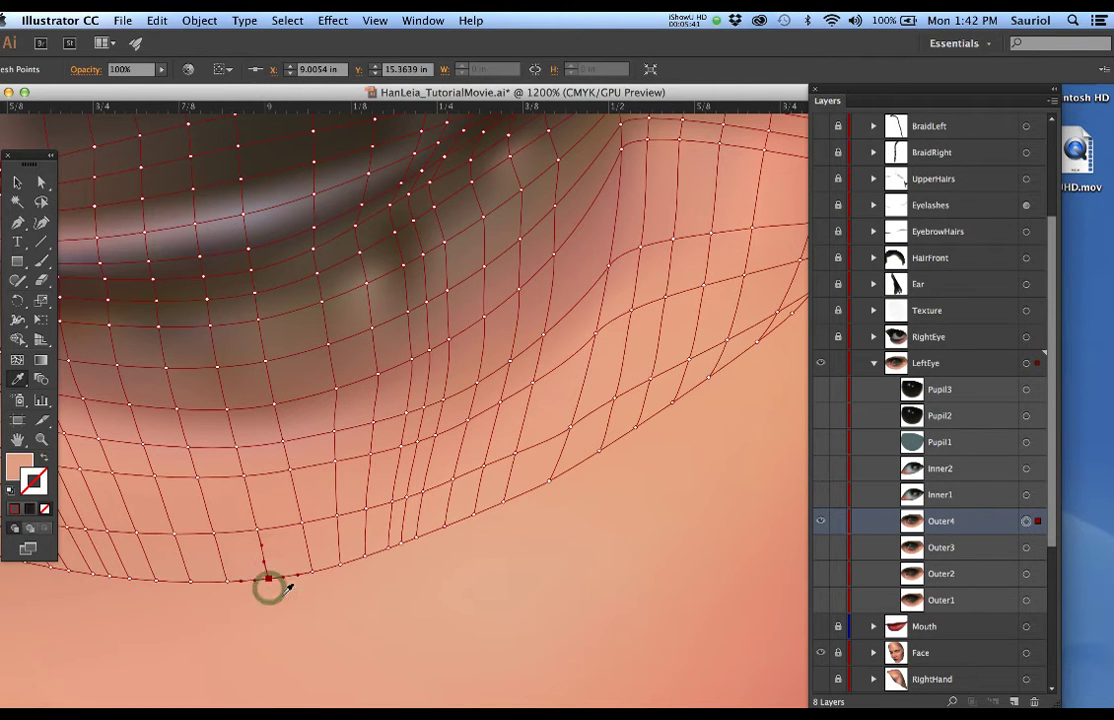
super+click(293, 601)
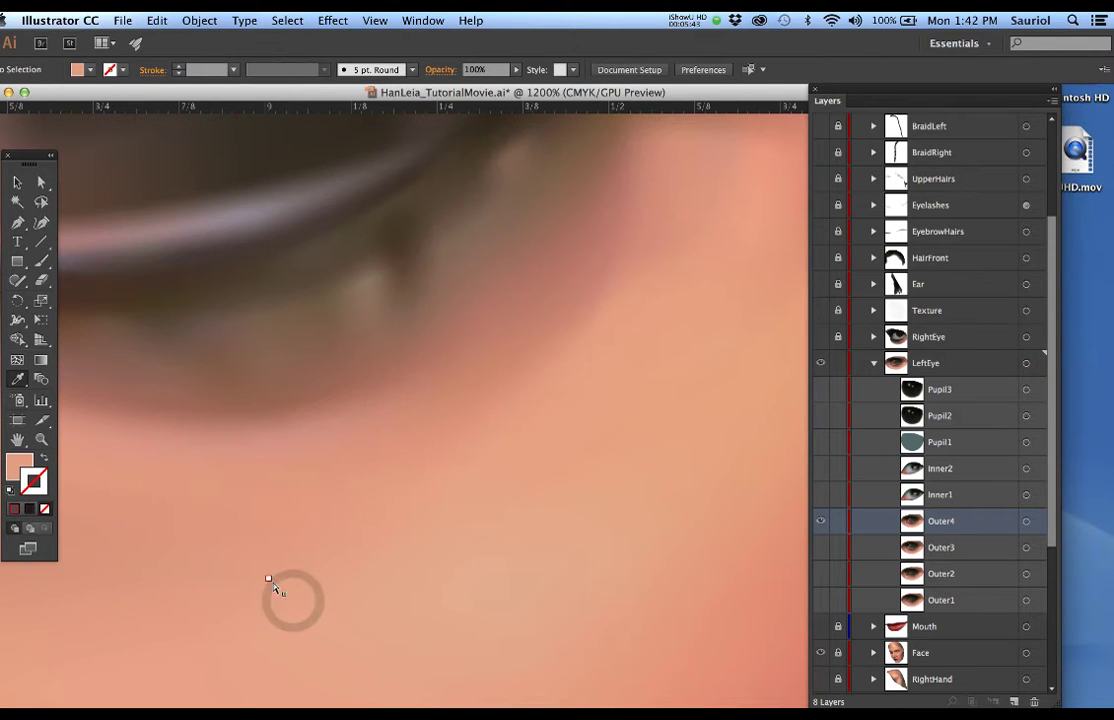
click(269, 577)
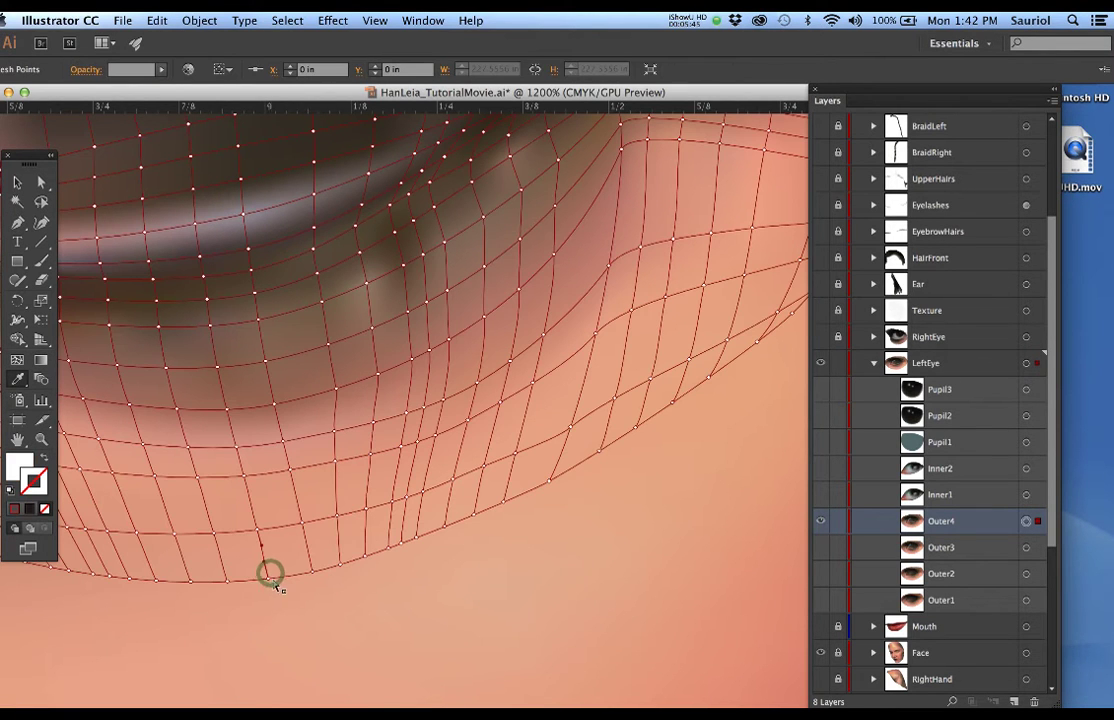
Set three neighbouring edge points at the bottom of the Outer4 mesh to 0% opacity and deselect to check the blend
drag(335, 606, 214, 569)
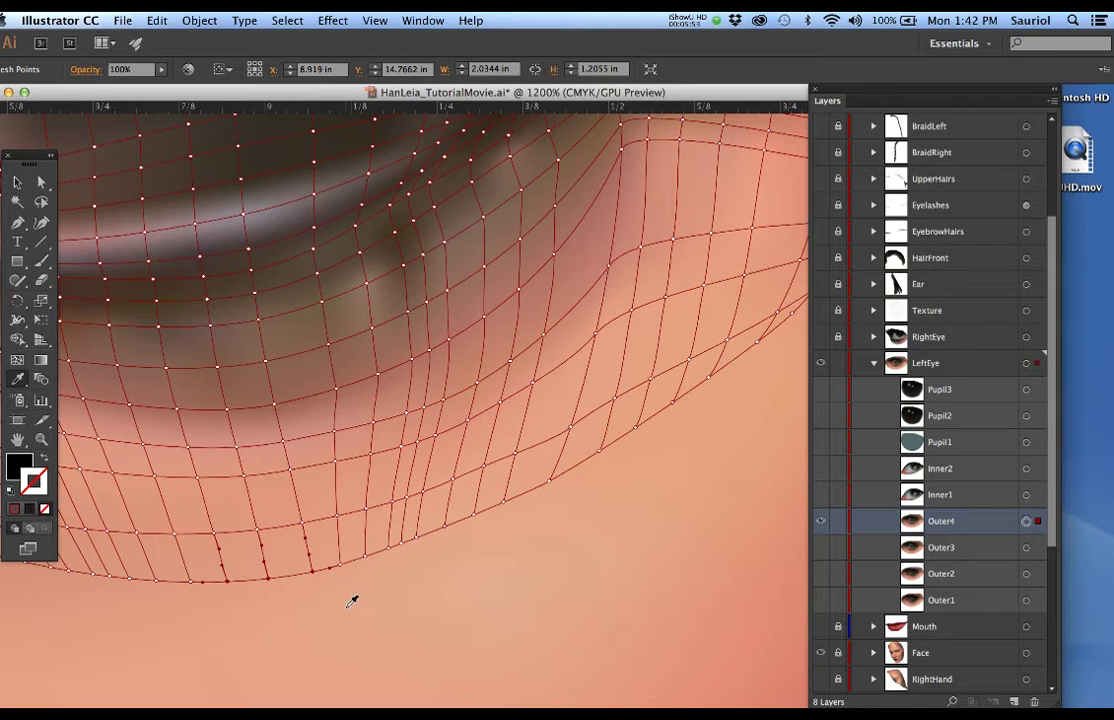
click(107, 72)
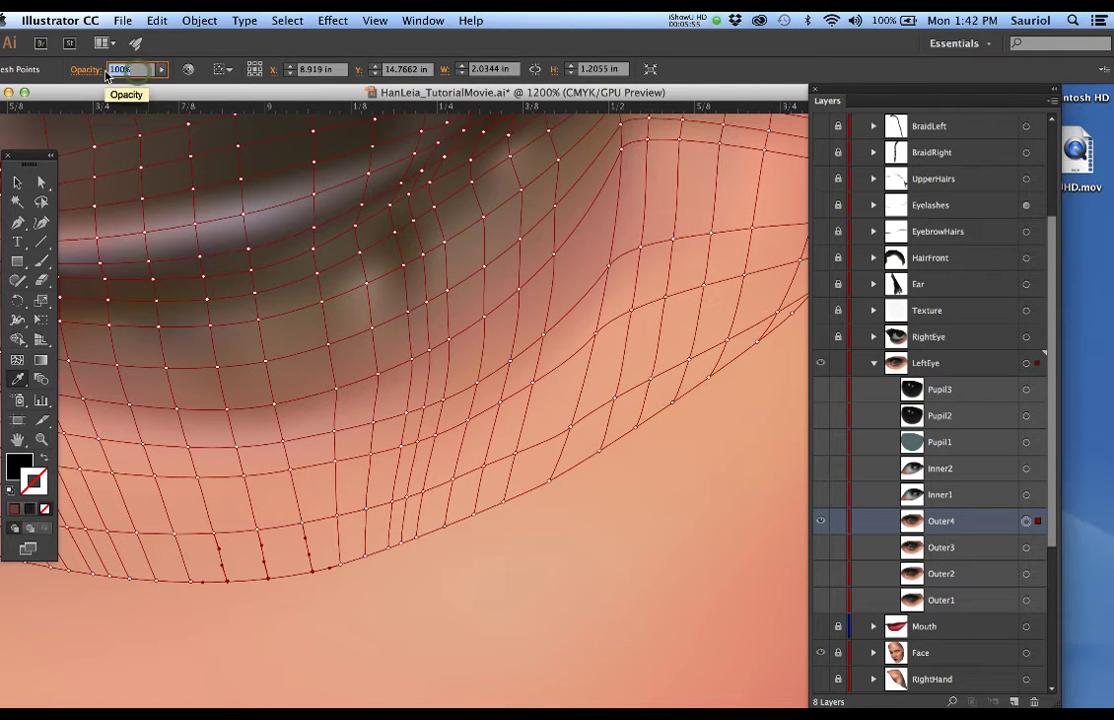
text(0)
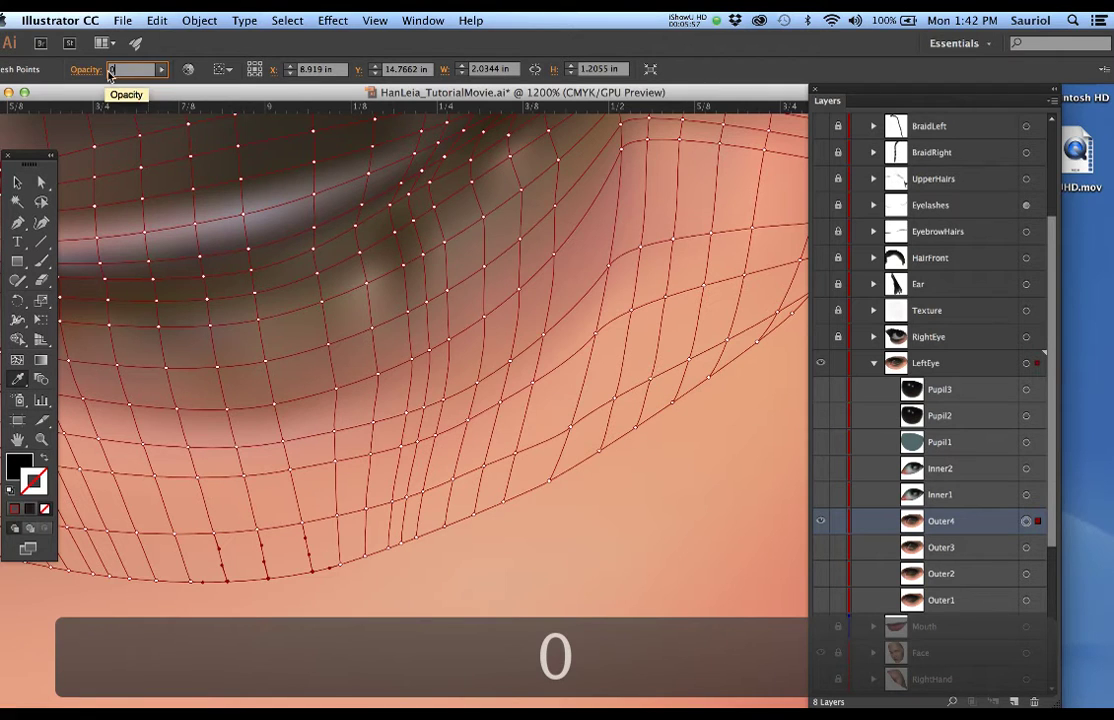
key(Return)
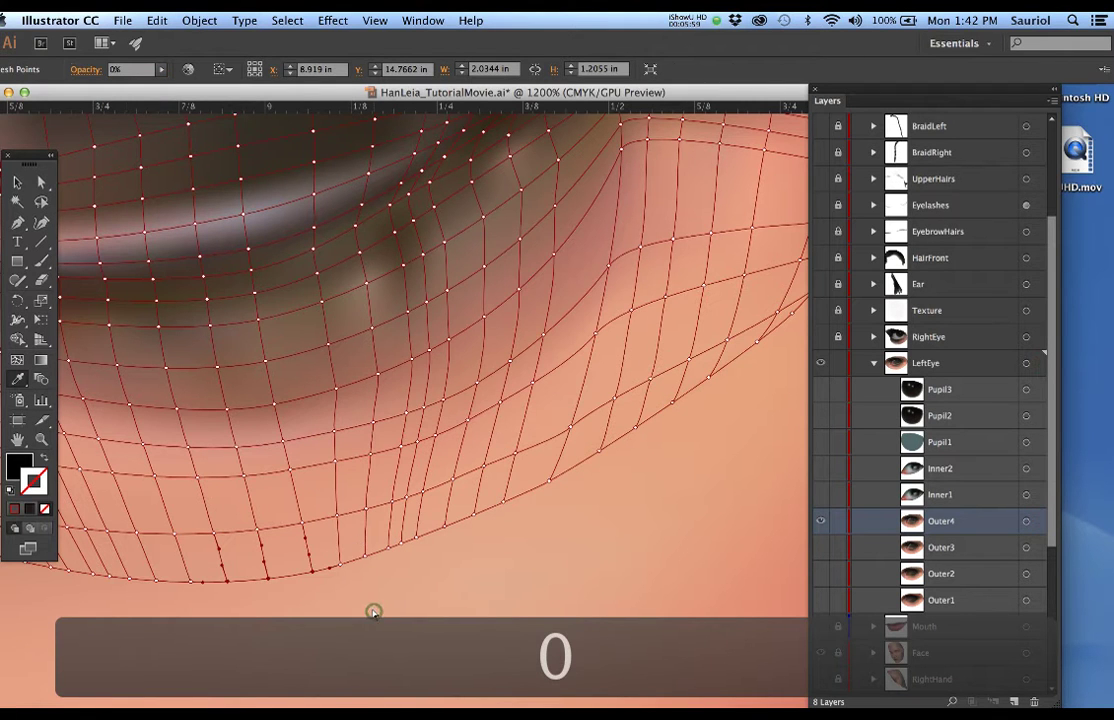
click(374, 607)
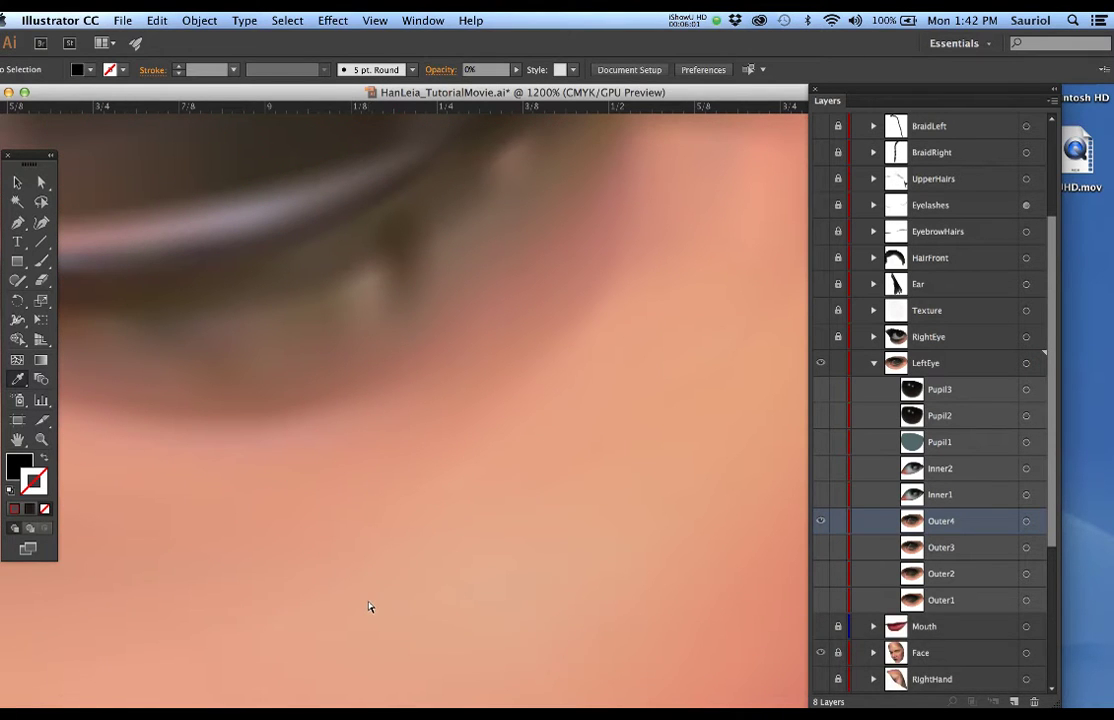
Hide the Face layer to inspect the whole Outer4 mesh against the white background
scroll(357, 588, down, 1)
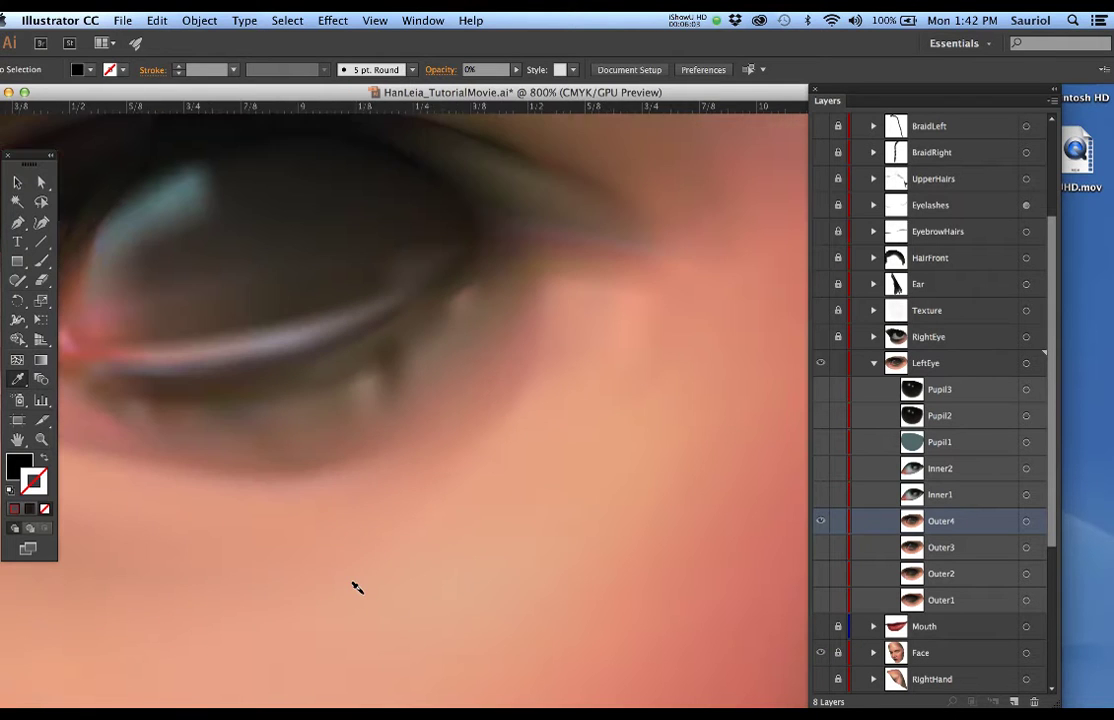
scroll(357, 588, down, 1)
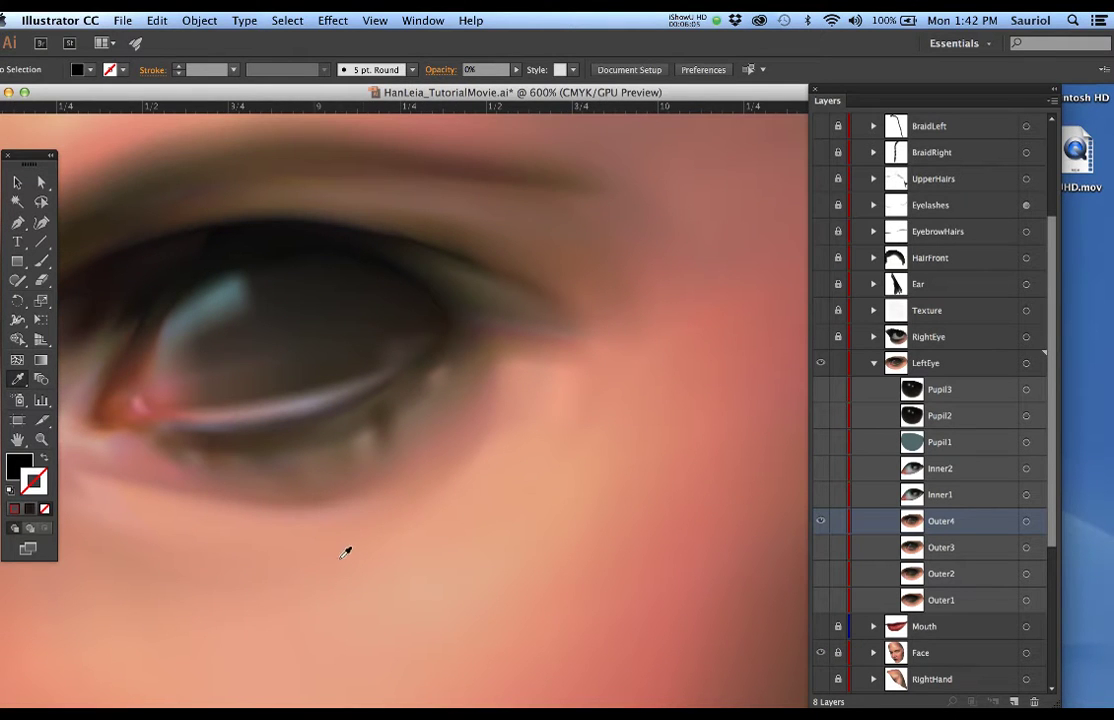
drag(323, 554, 423, 574)
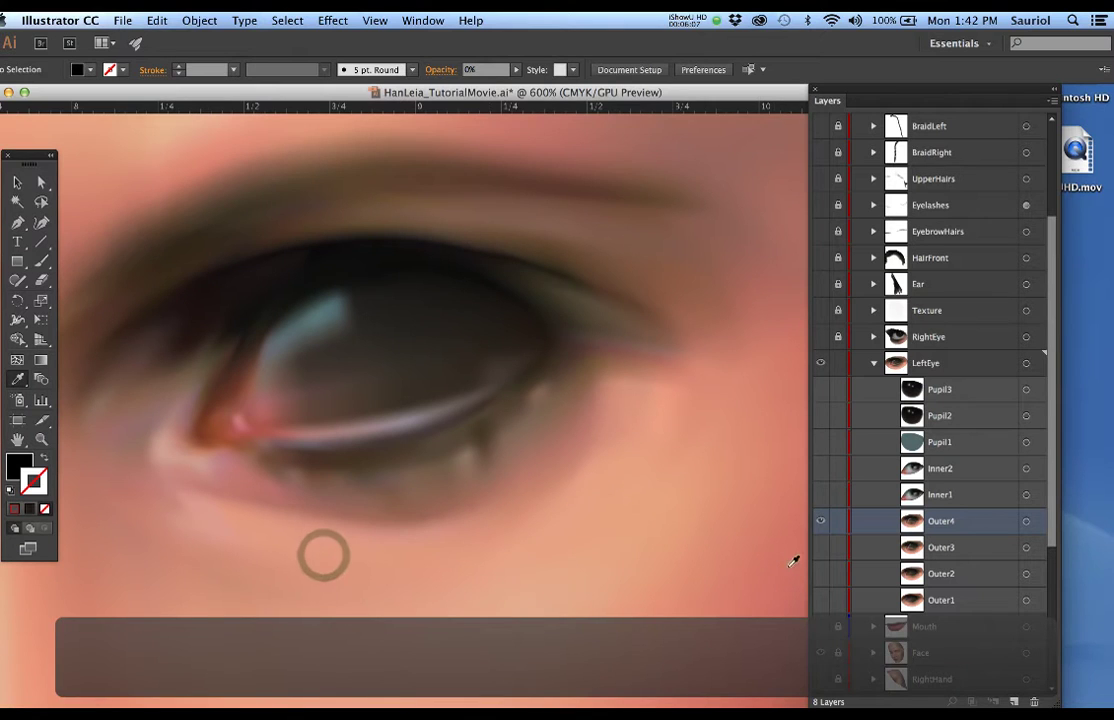
click(821, 652)
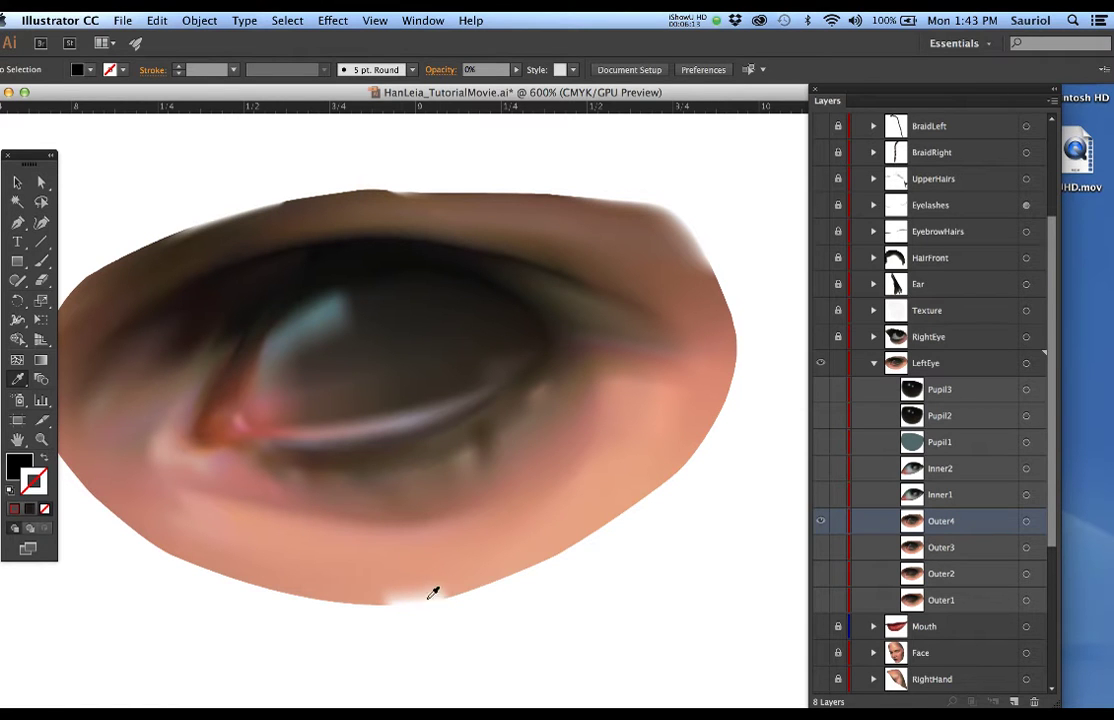
Set the bottom edge points just right of Outer4's transparent stretch to 0% opacity and deselect to check the faded edge
click(378, 605)
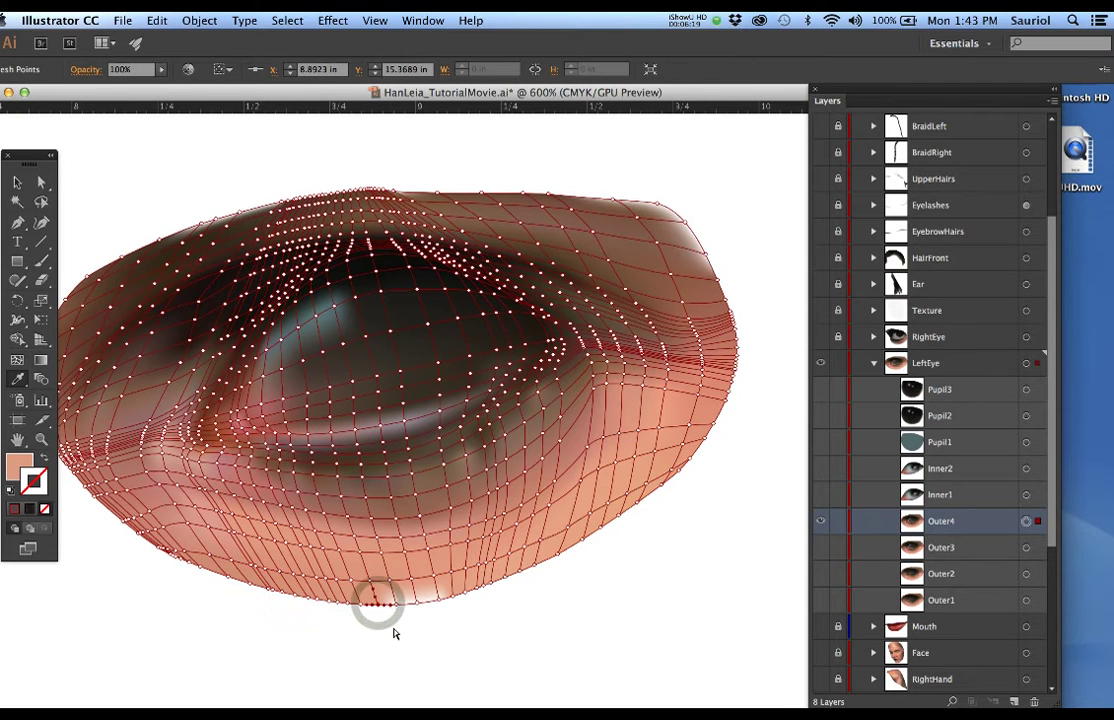
drag(448, 610, 505, 579)
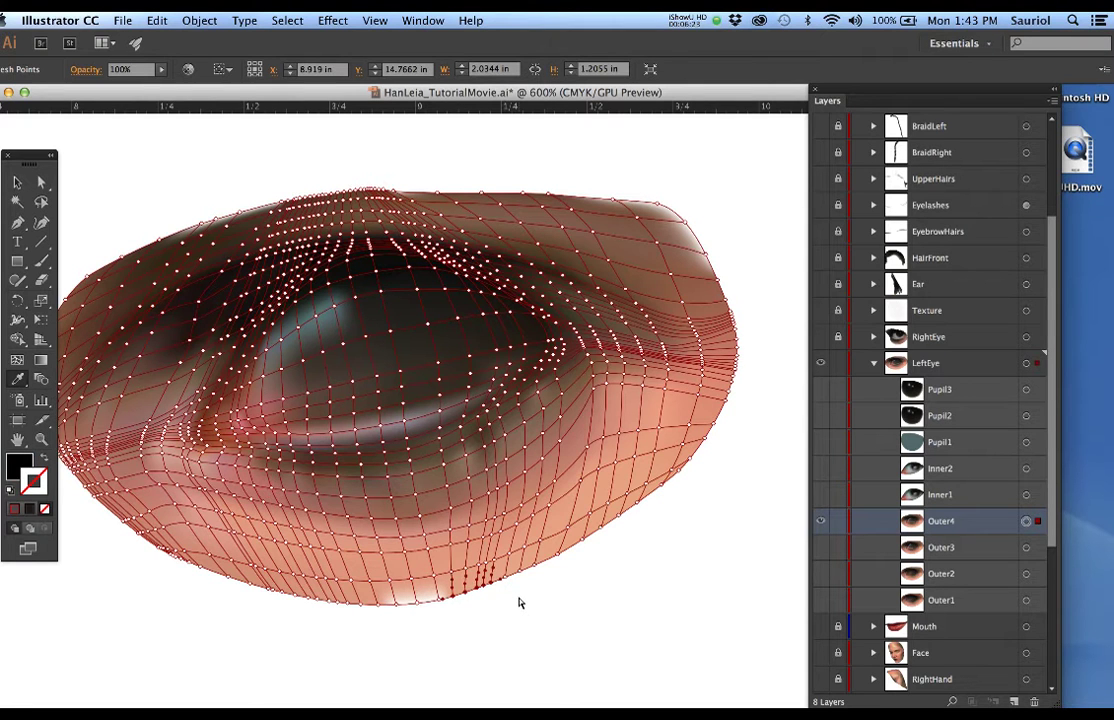
click(128, 69)
text(0)
key(Return)
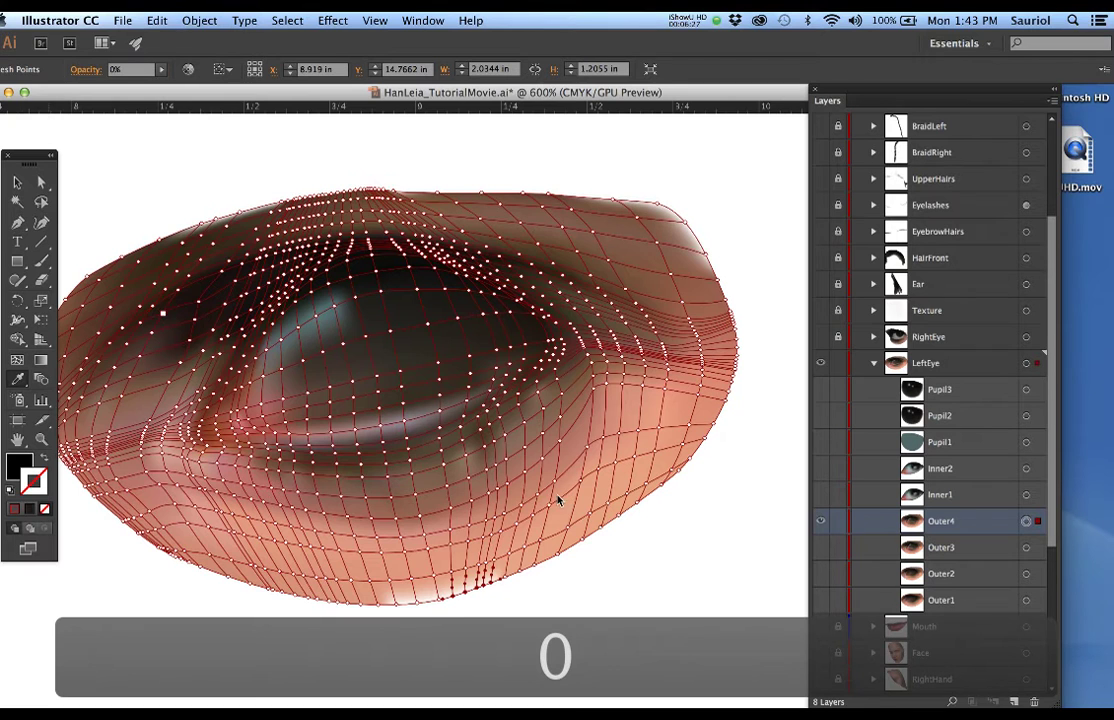
click(530, 590)
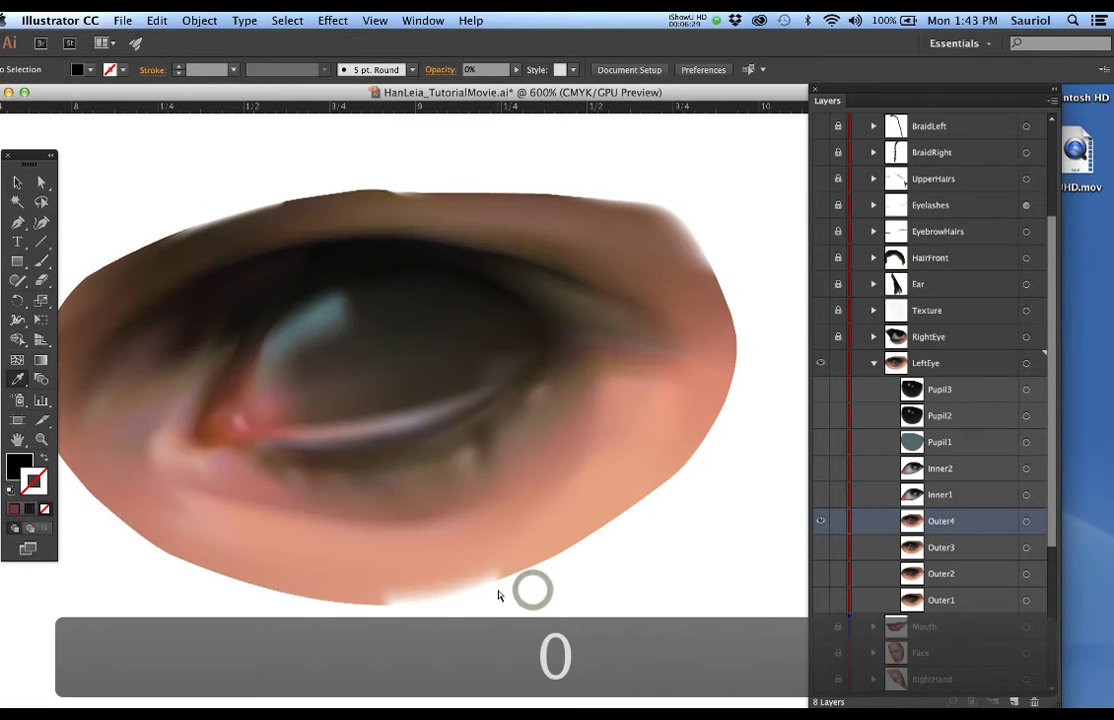
Set the following edge points up along Outer4's lower right edge to 0% opacity
drag(495, 590, 575, 566)
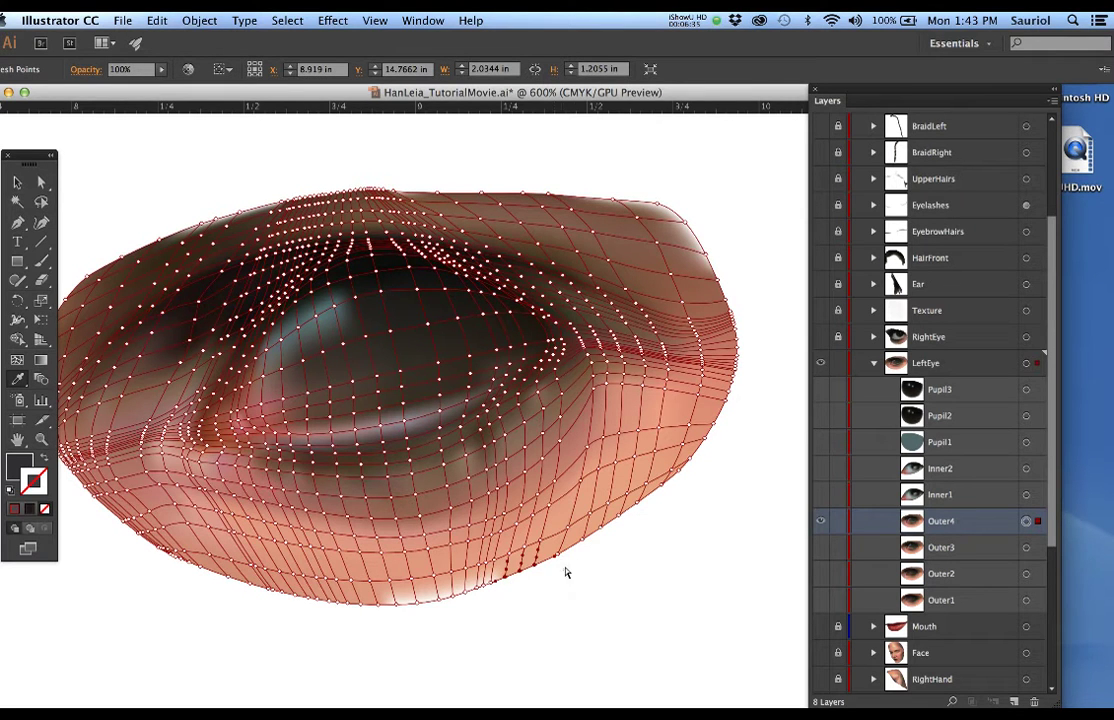
drag(584, 557, 657, 489)
click(659, 500)
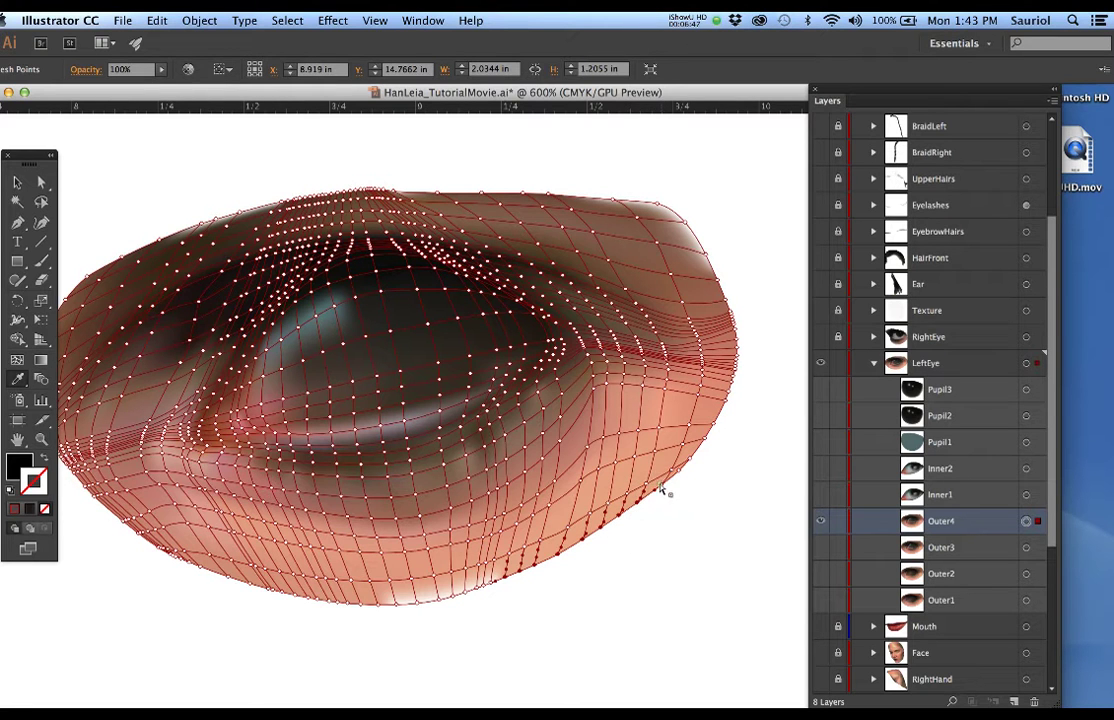
click(660, 485)
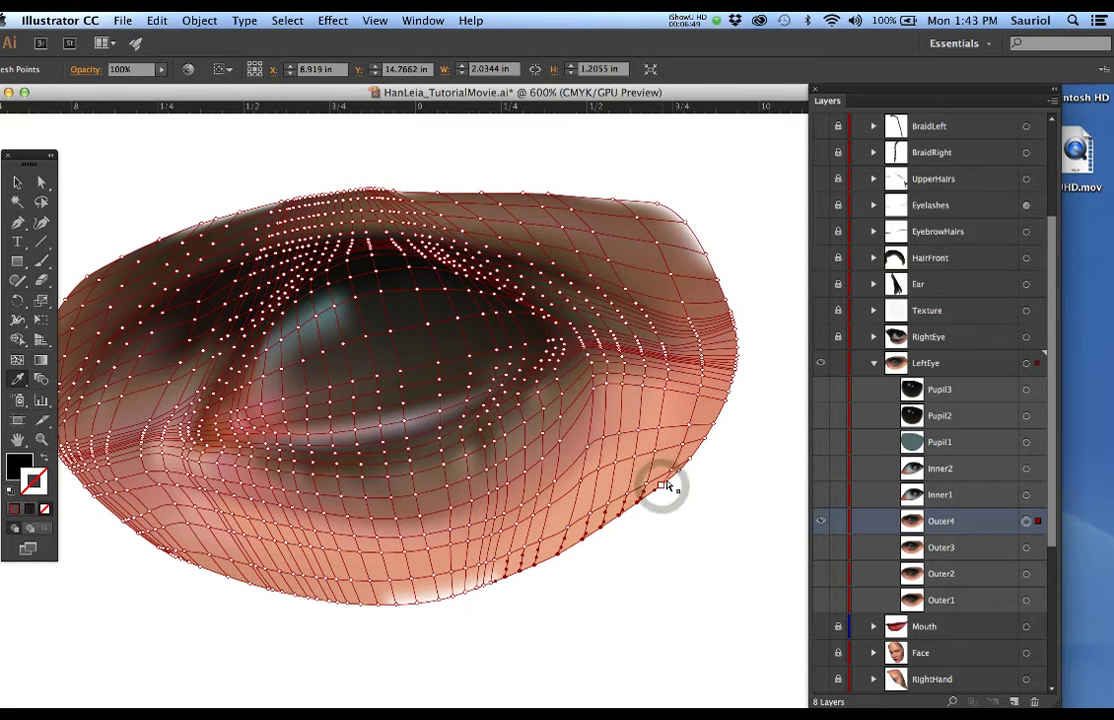
click(660, 487)
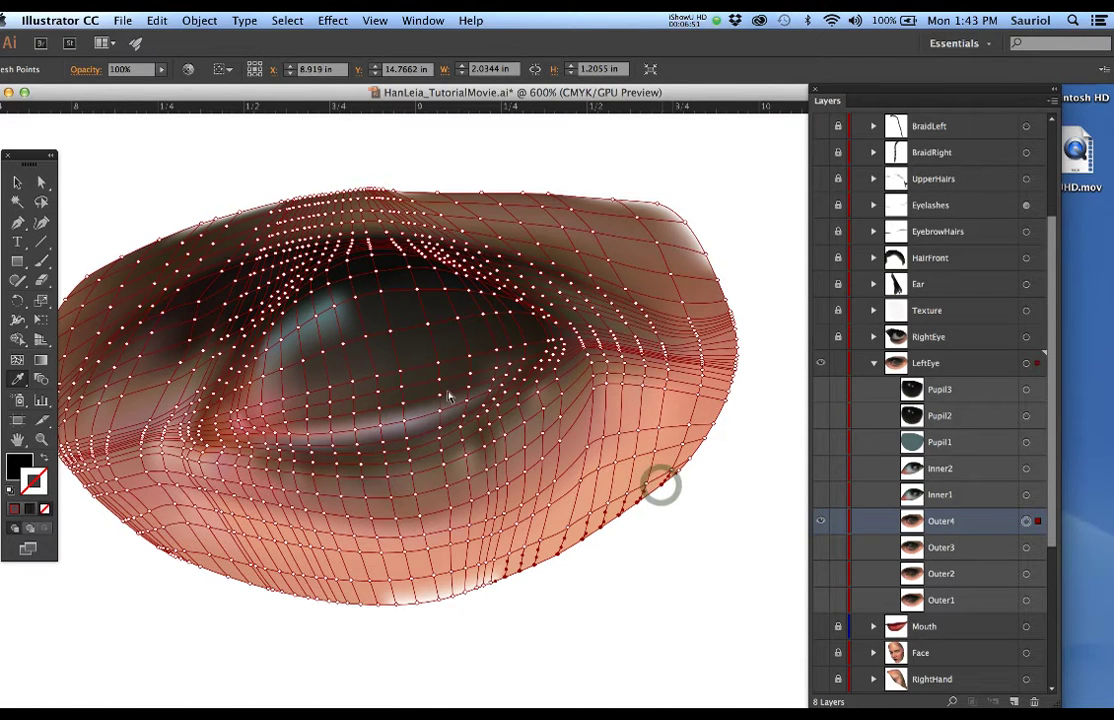
click(134, 70)
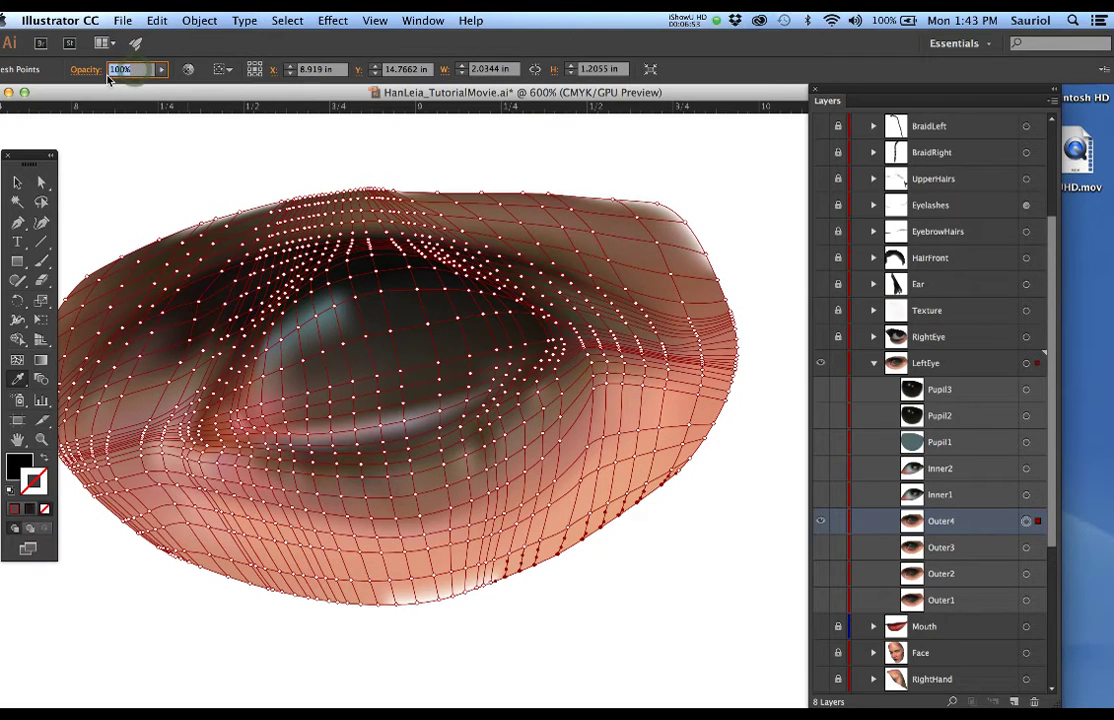
text(0)
key(Return)
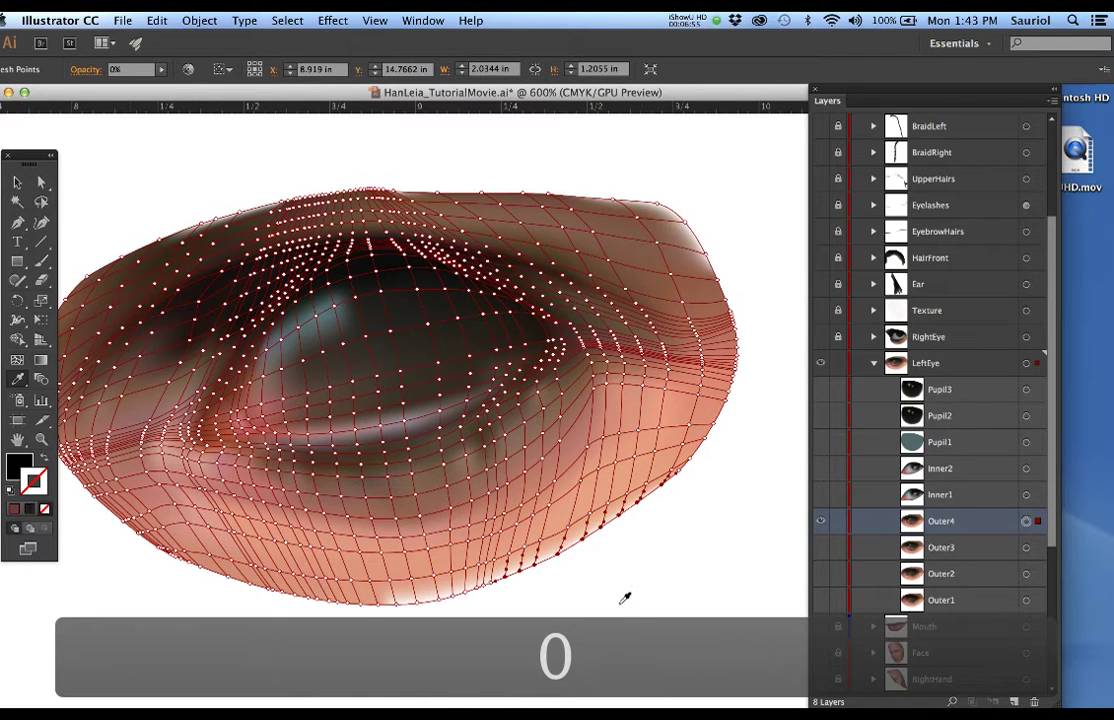
Set the edge points along Outer4's lower left edge, from bottom centre toward the inner corner, to 0% opacity
drag(386, 617, 241, 594)
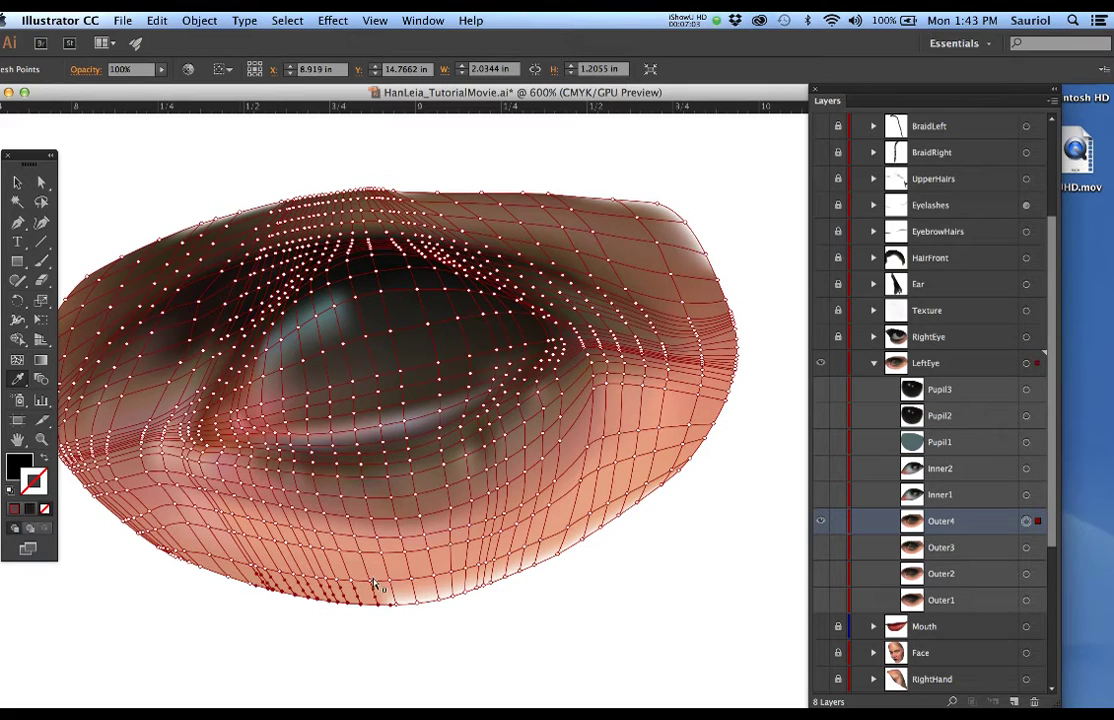
click(254, 601)
drag(205, 580, 164, 561)
click(118, 69)
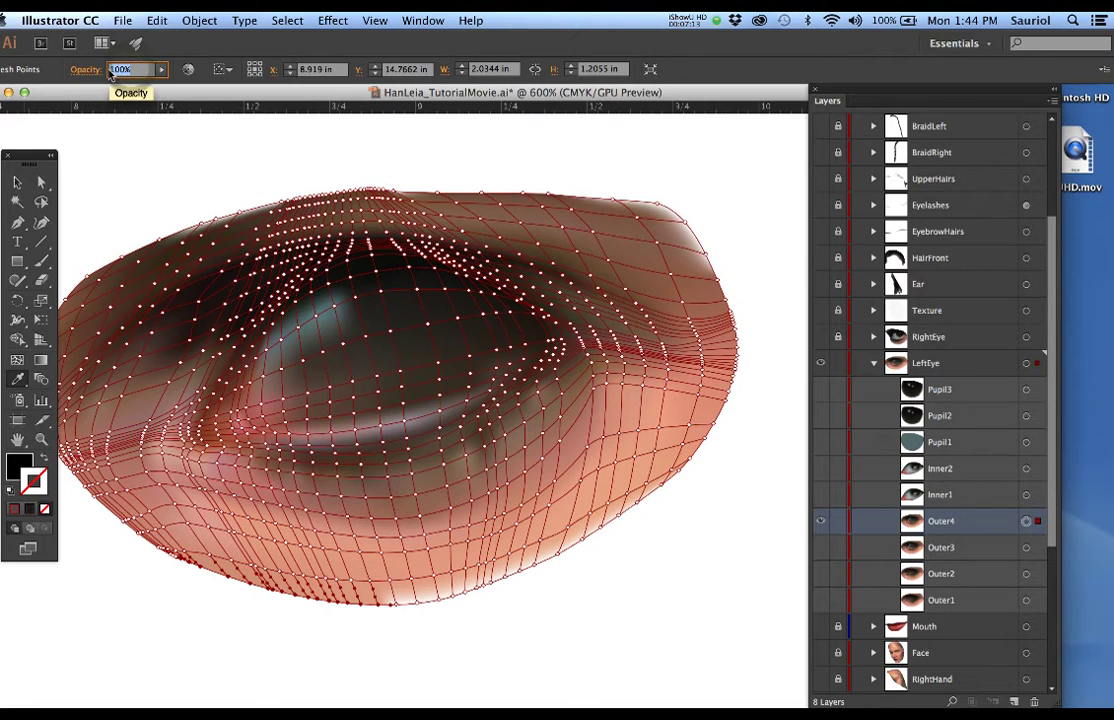
text(0)
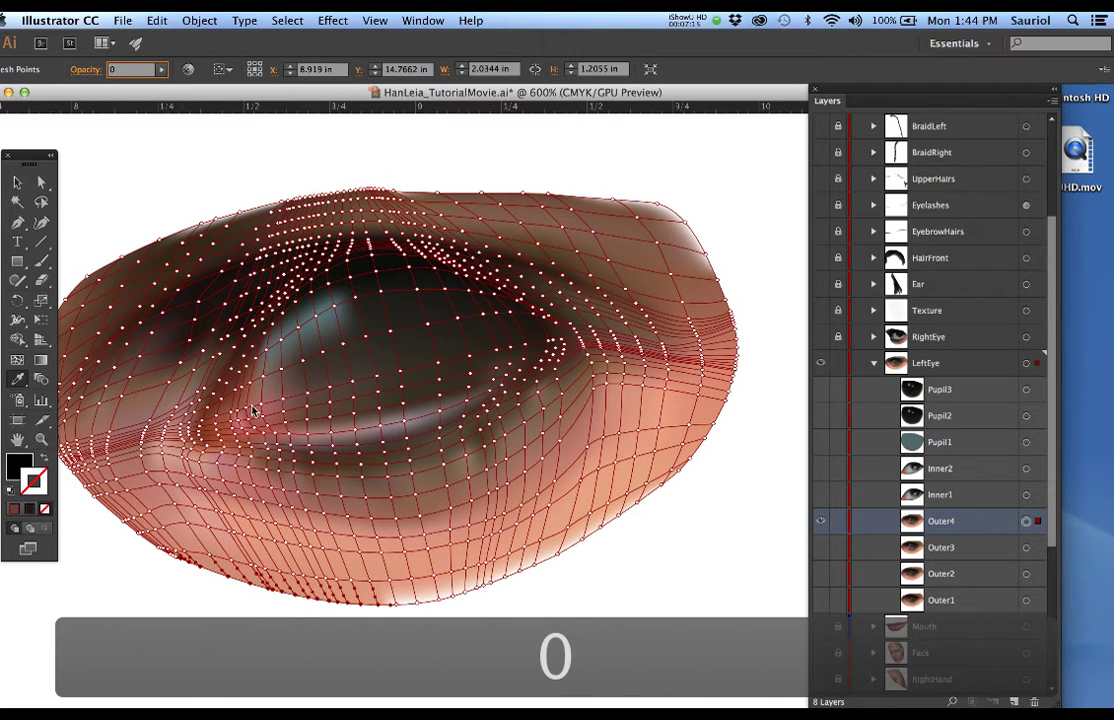
key(Return)
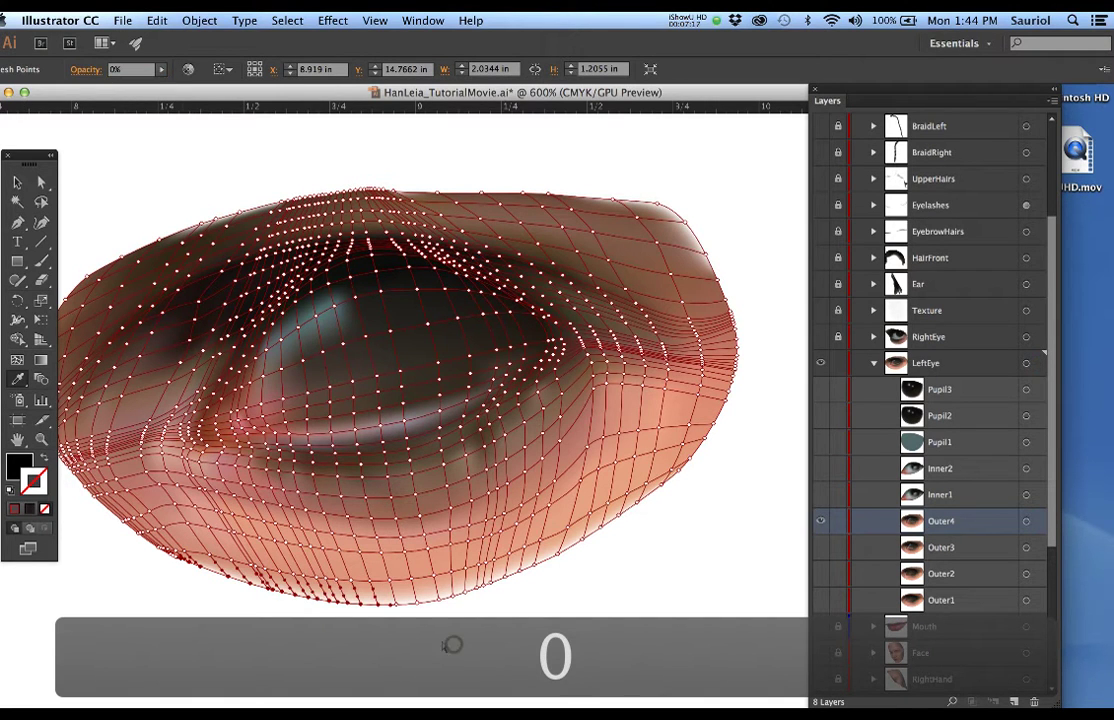
Deselect the mesh and compare Outer4's faded lower edge with the Face layer shown and hidden
click(455, 635)
click(821, 654)
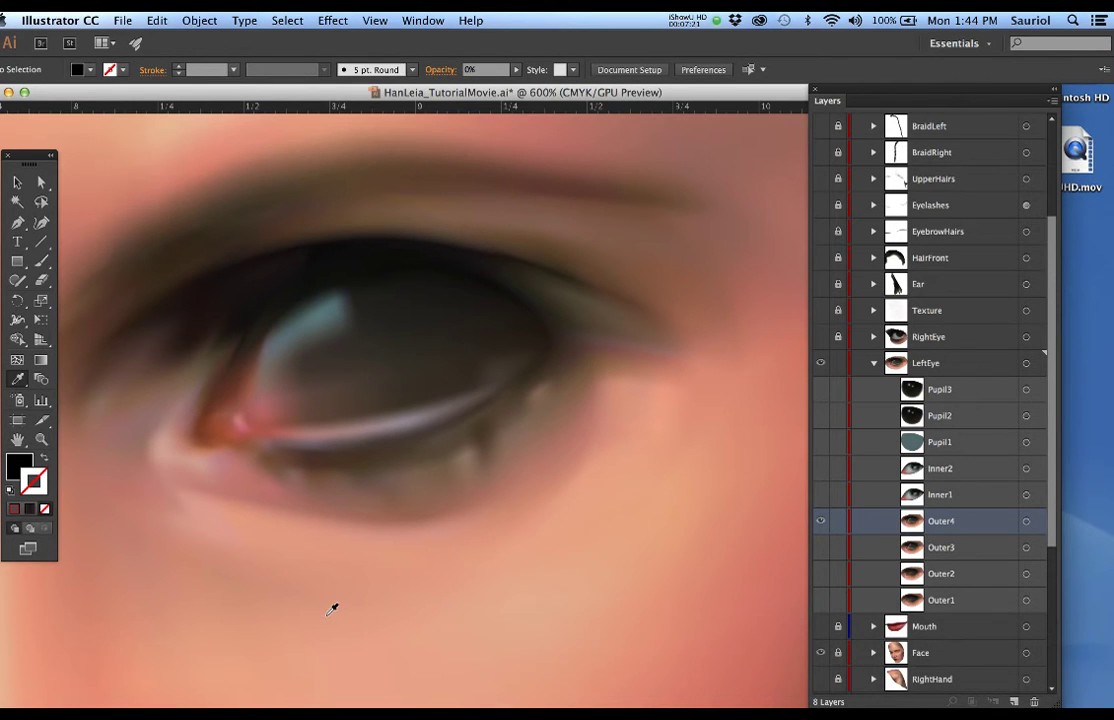
click(821, 654)
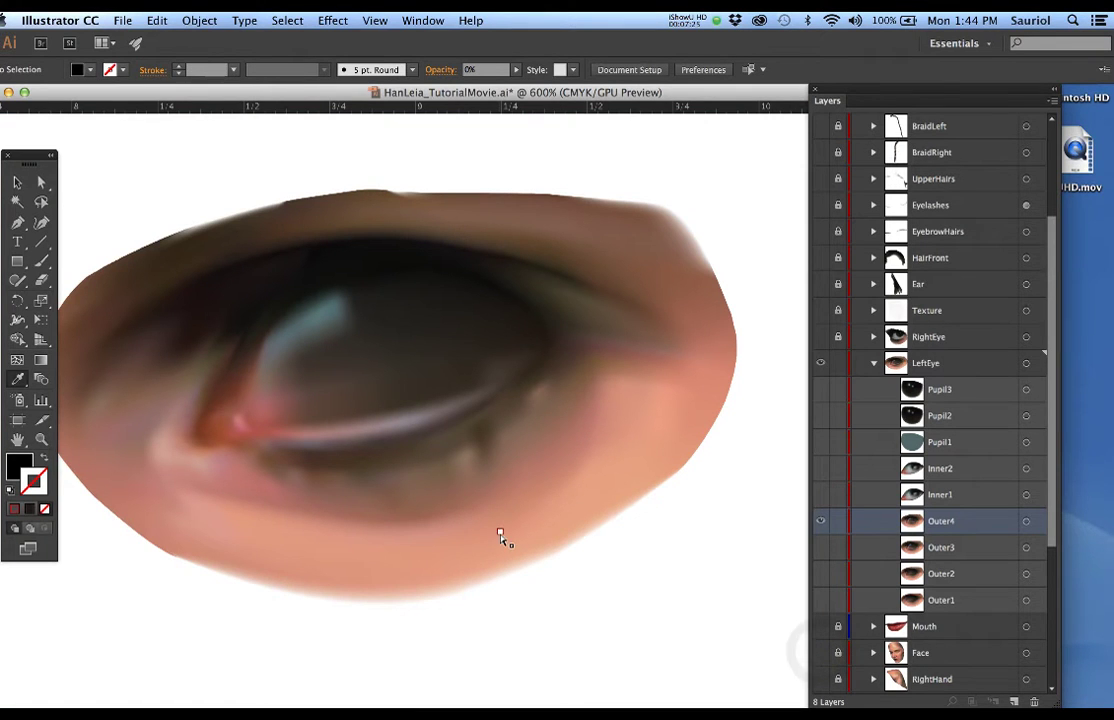
Hide Outer4, show Outer1 on its own, and select its whole gradient mesh
click(821, 524)
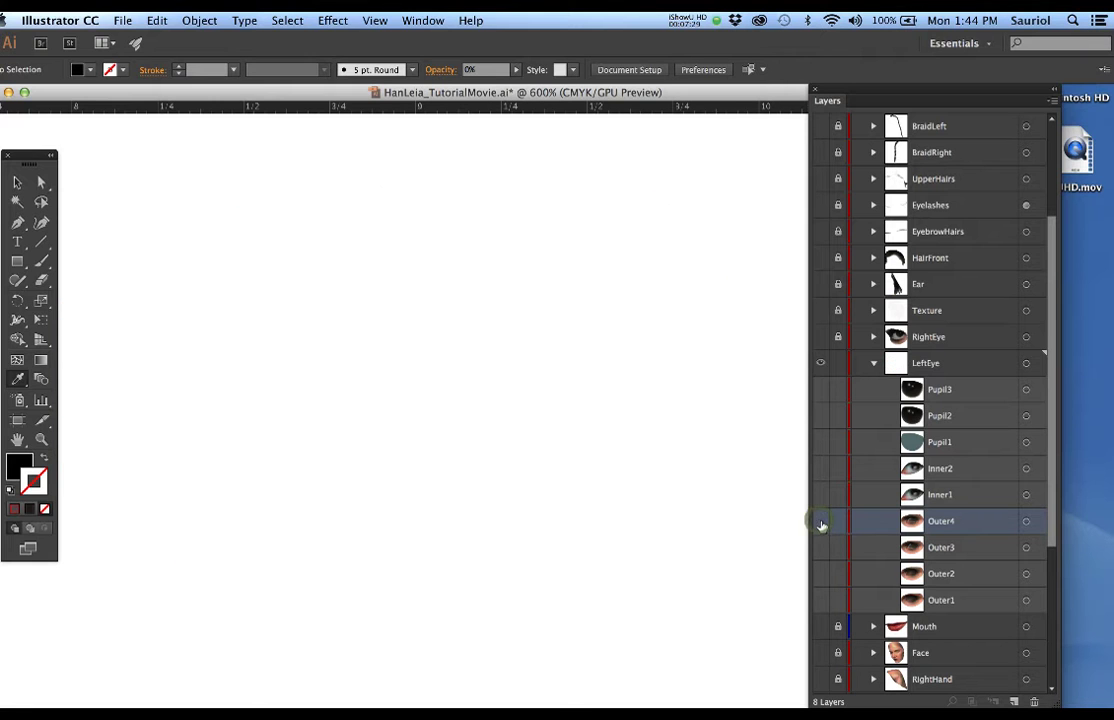
click(820, 601)
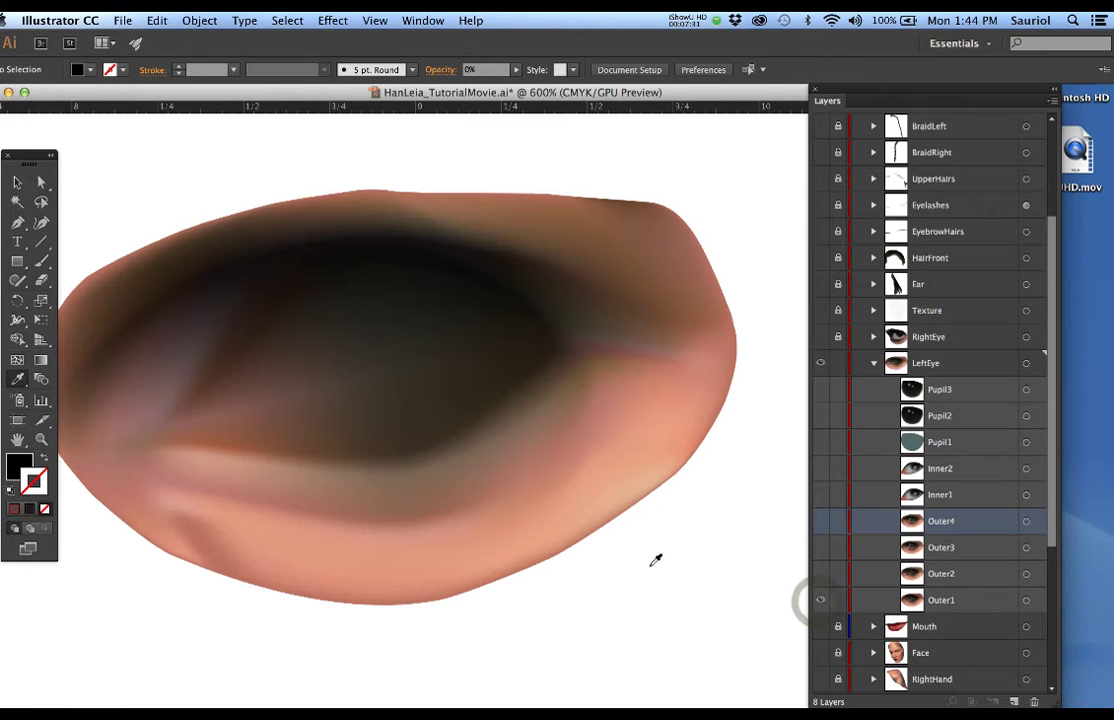
scroll(565, 550, down, 1)
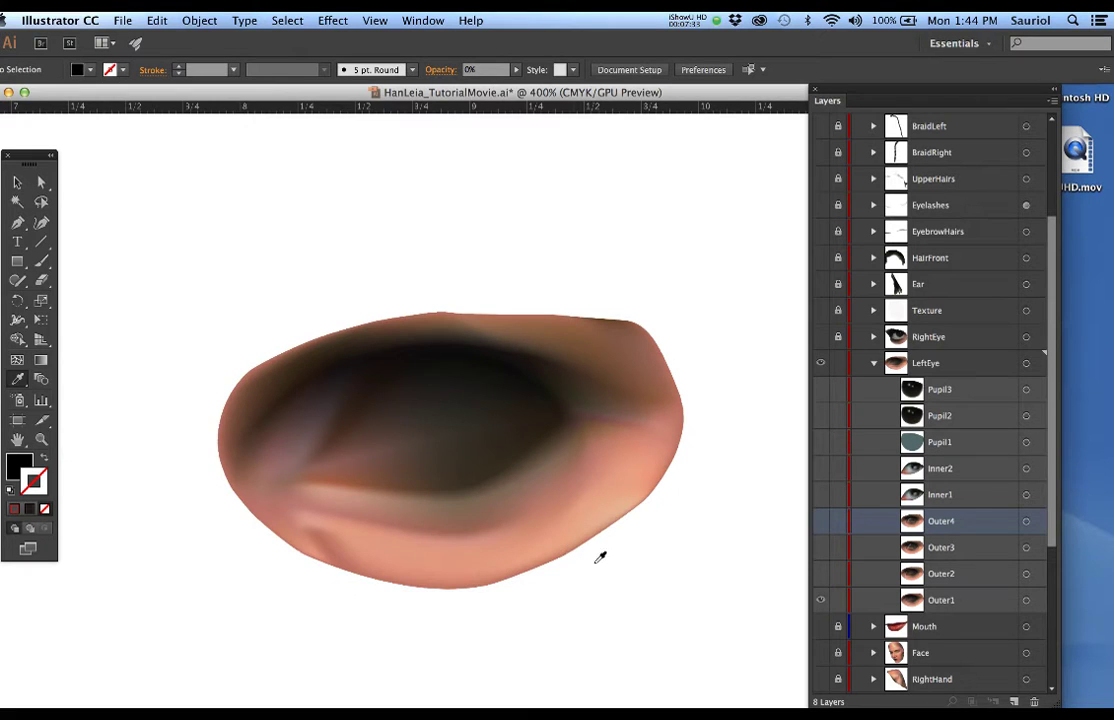
click(598, 553)
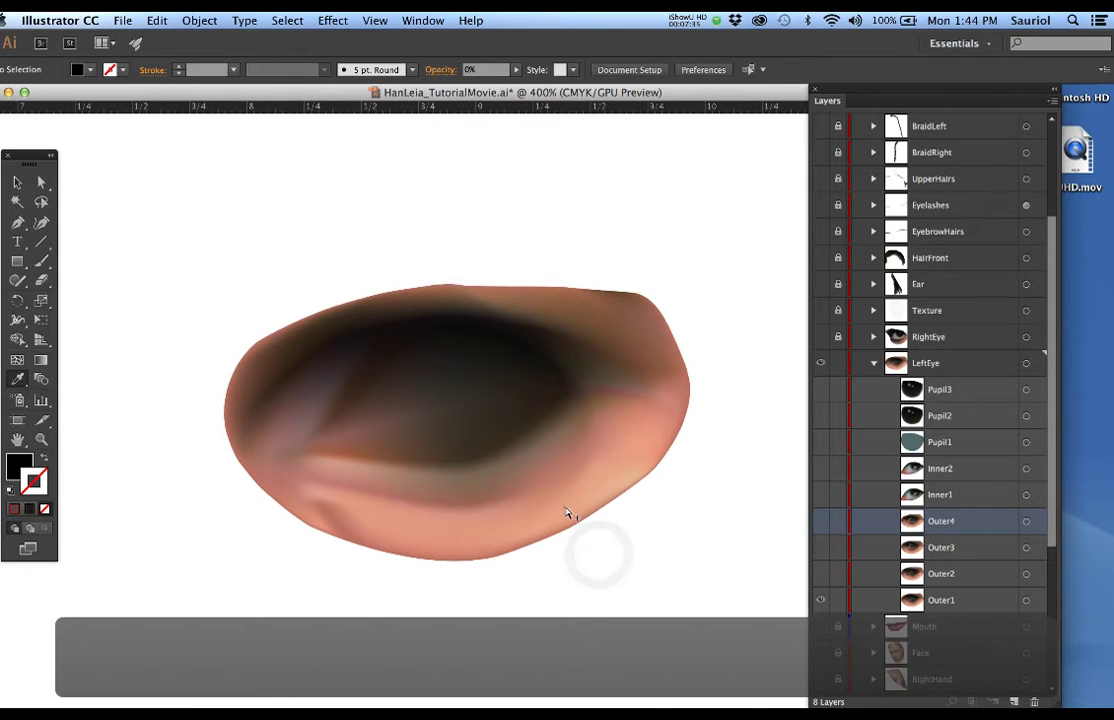
alt+super+click(565, 507)
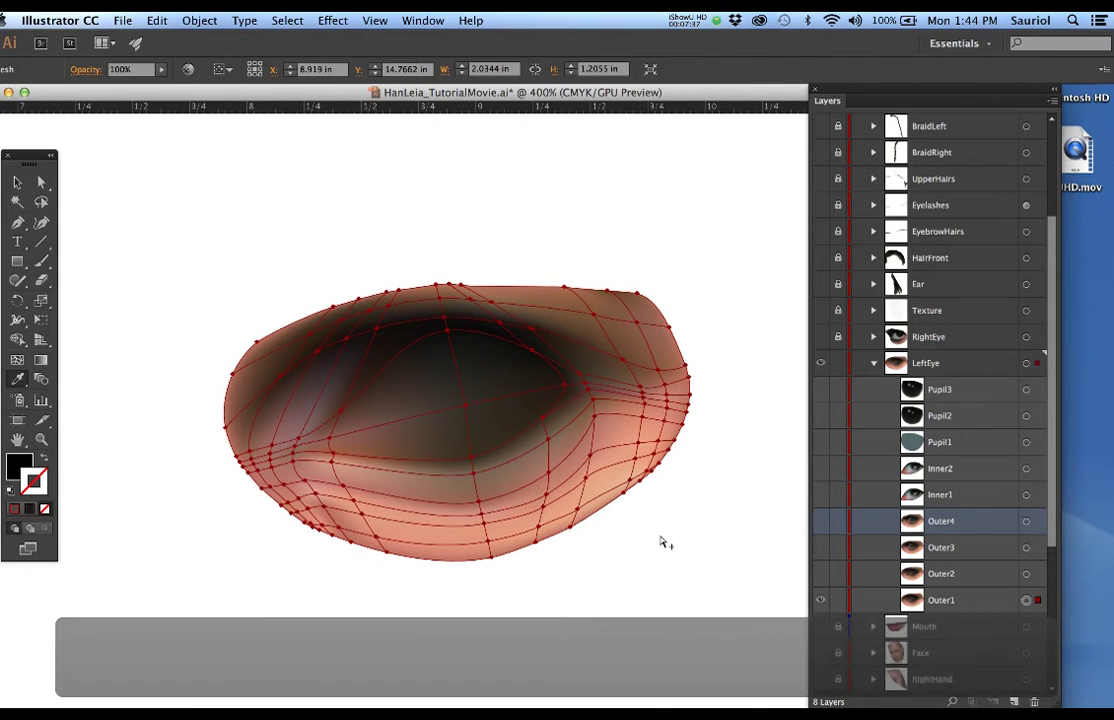
Look over the Outer1 mesh lines, move the layer list clear of the artwork, and browse to the top of the list
scroll(580, 560, up, 2)
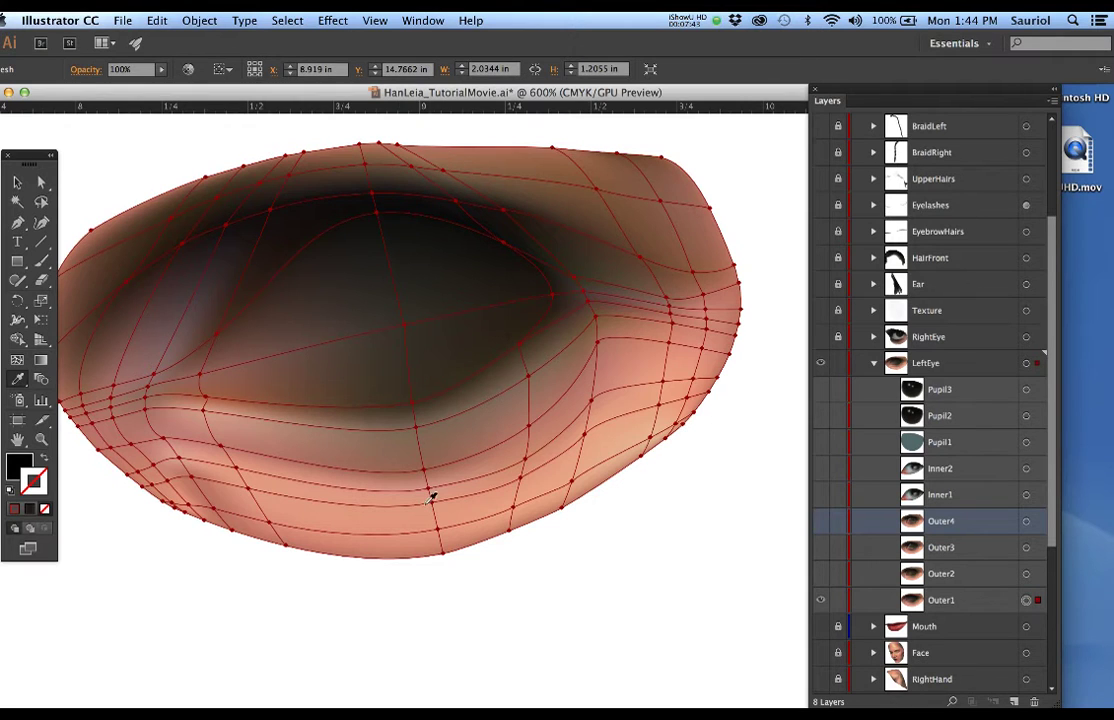
scroll(588, 357, down, 1)
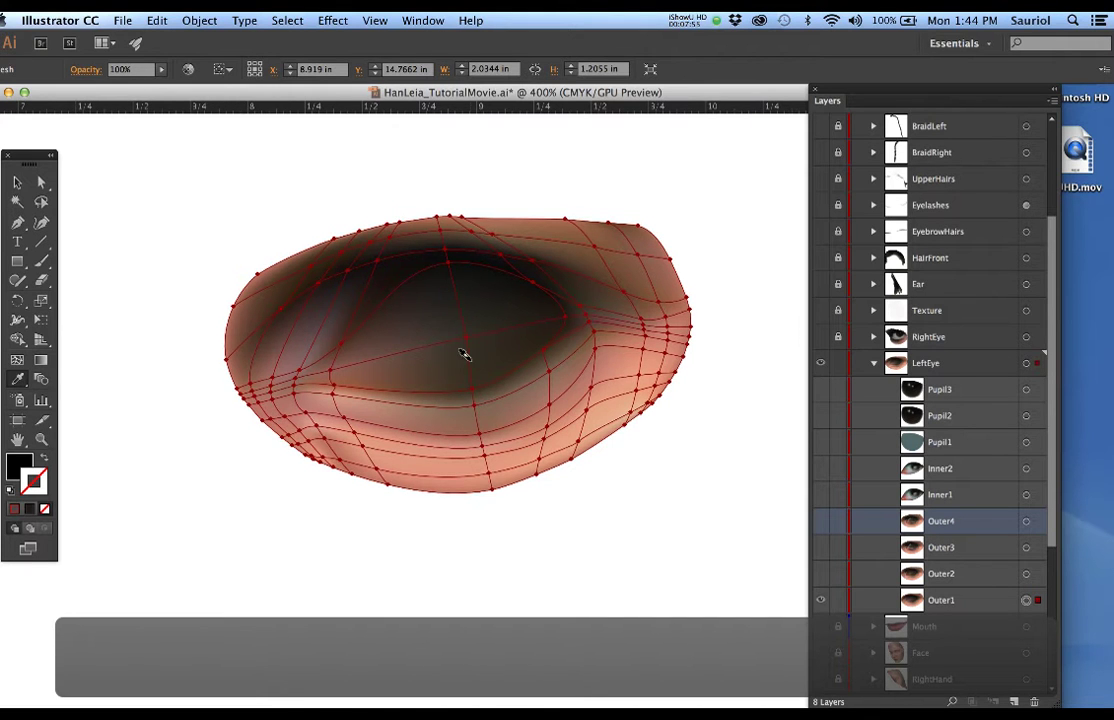
scroll(465, 355, up, 1)
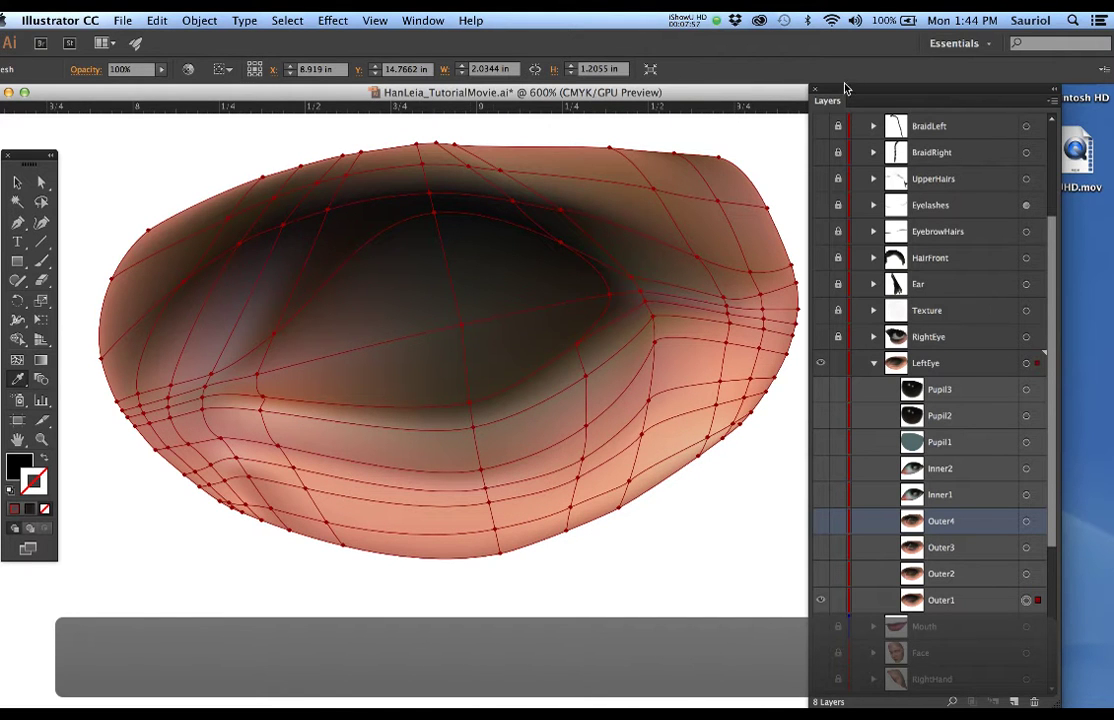
drag(851, 92, 905, 92)
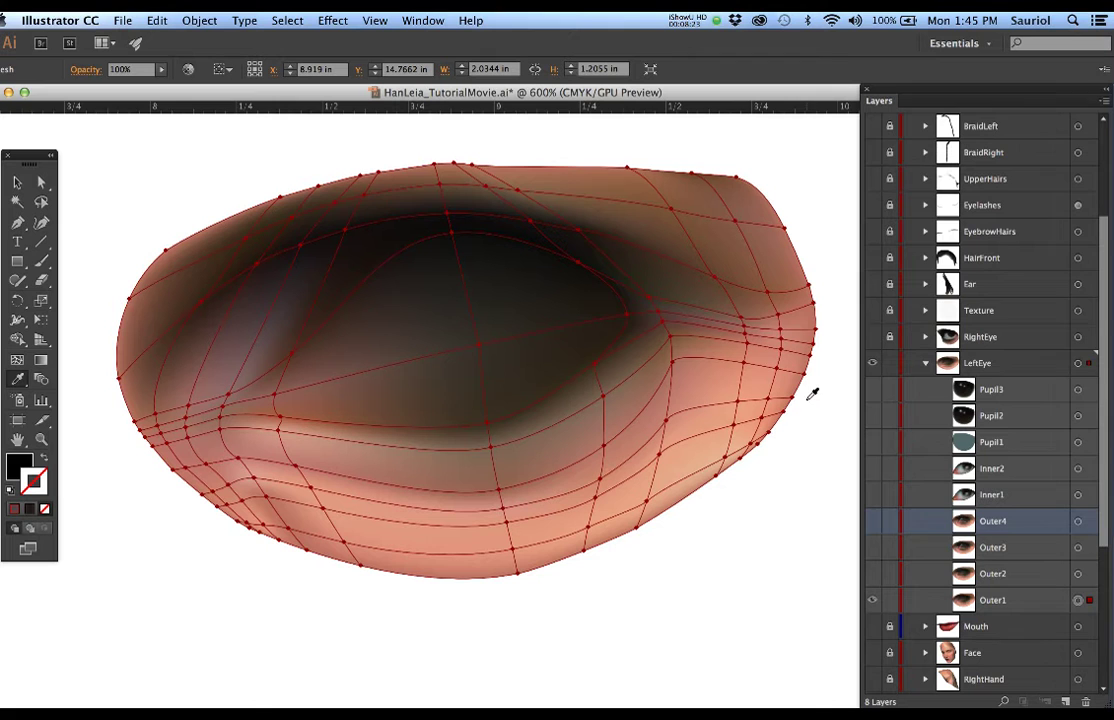
scroll(977, 343, up, 3)
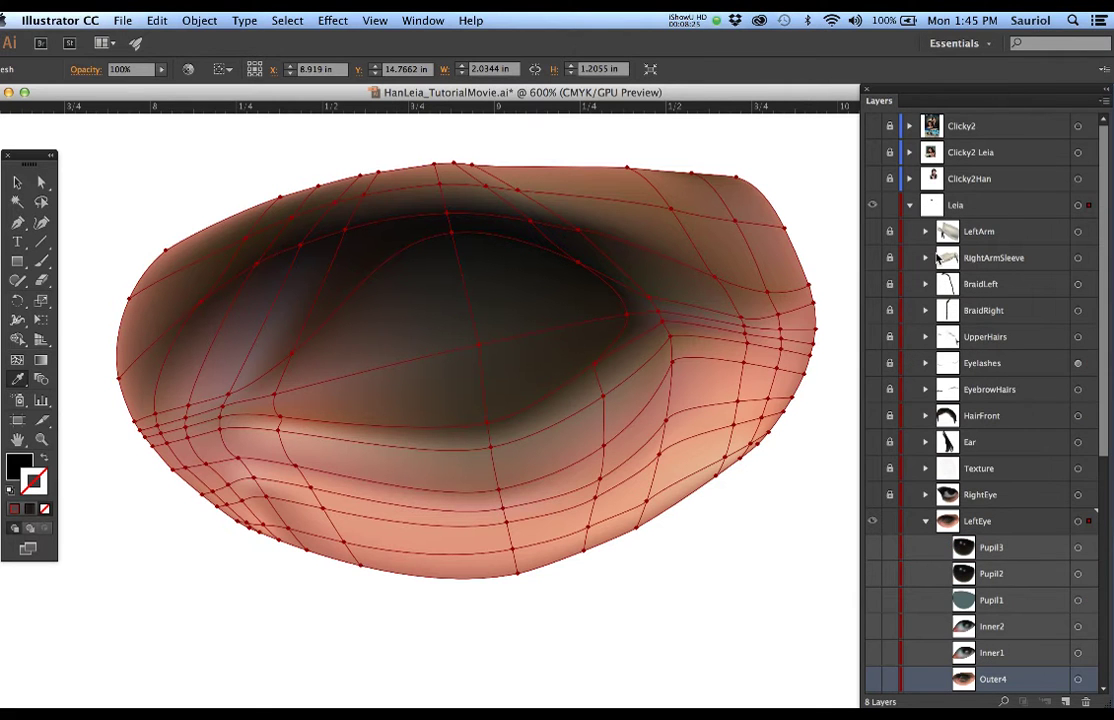
Compare the selected Outer1 mesh with the Clicky2 reference photo, hide the photo, and deselect the mesh
click(872, 127)
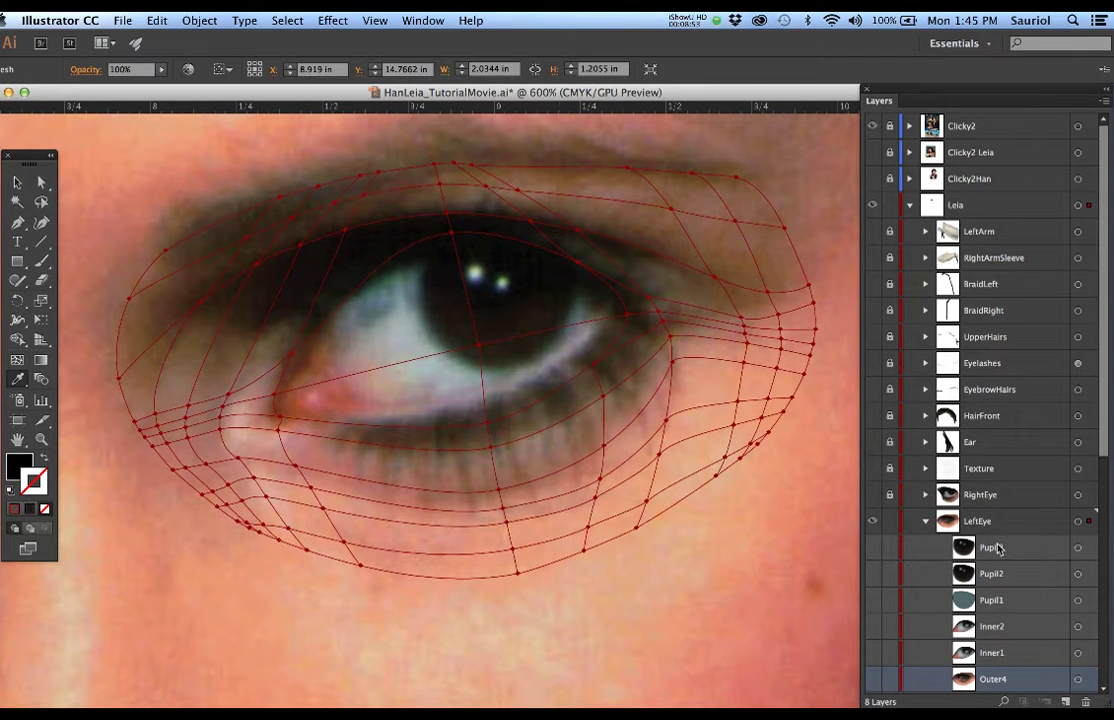
click(872, 127)
scroll(980, 500, down, 3)
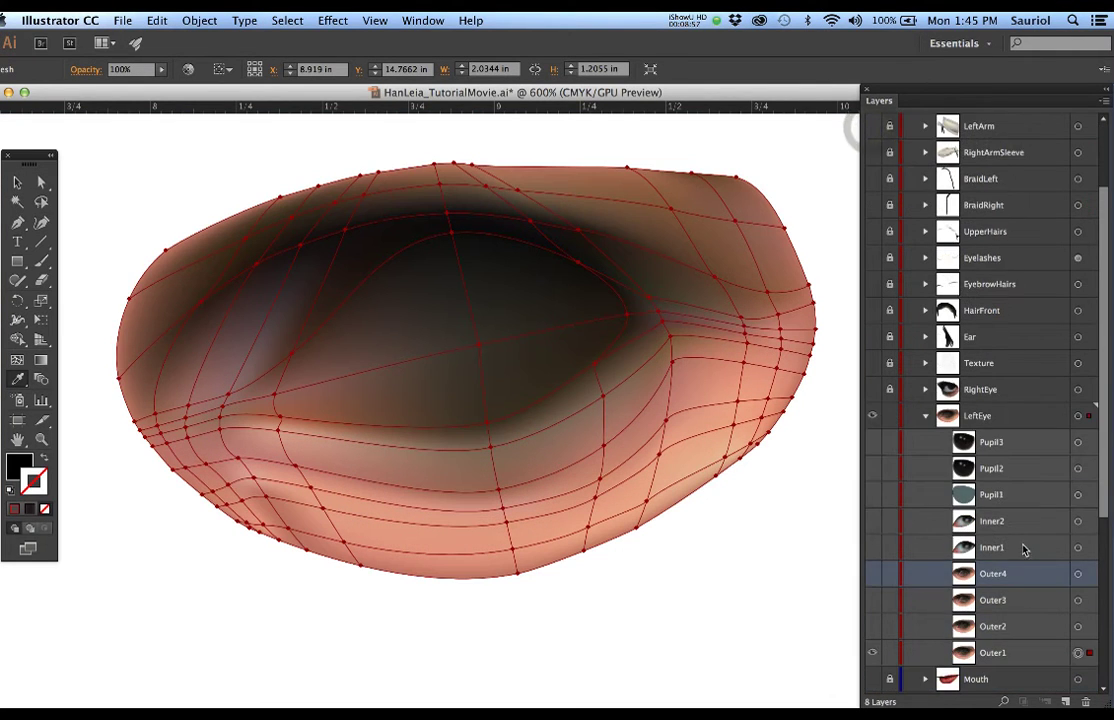
scroll(1022, 547, down, 3)
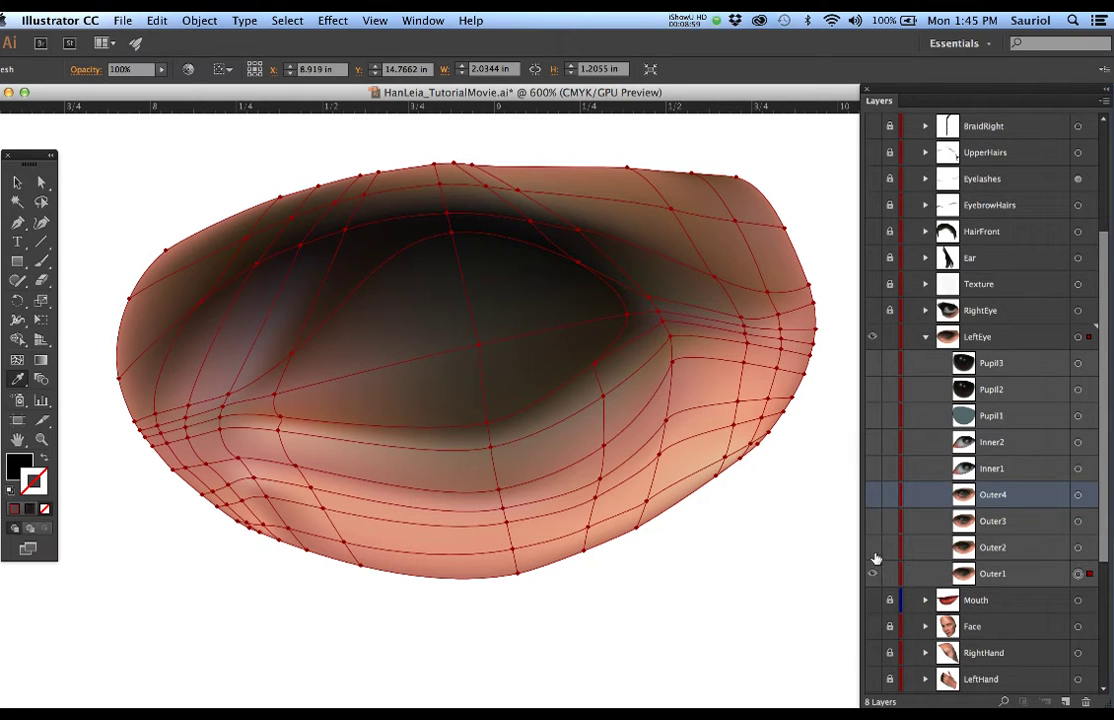
click(780, 571)
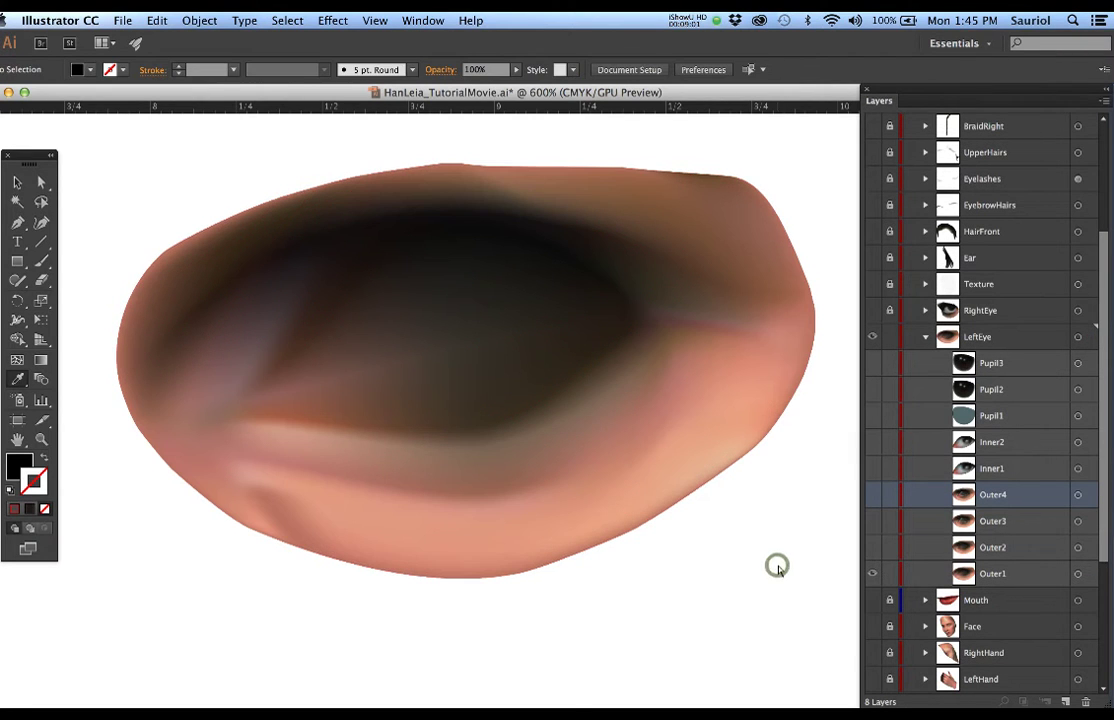
Show Outer2 above Outer1 and compare their gradient meshes by selecting Outer1's mesh, followed by Outer2's
click(872, 549)
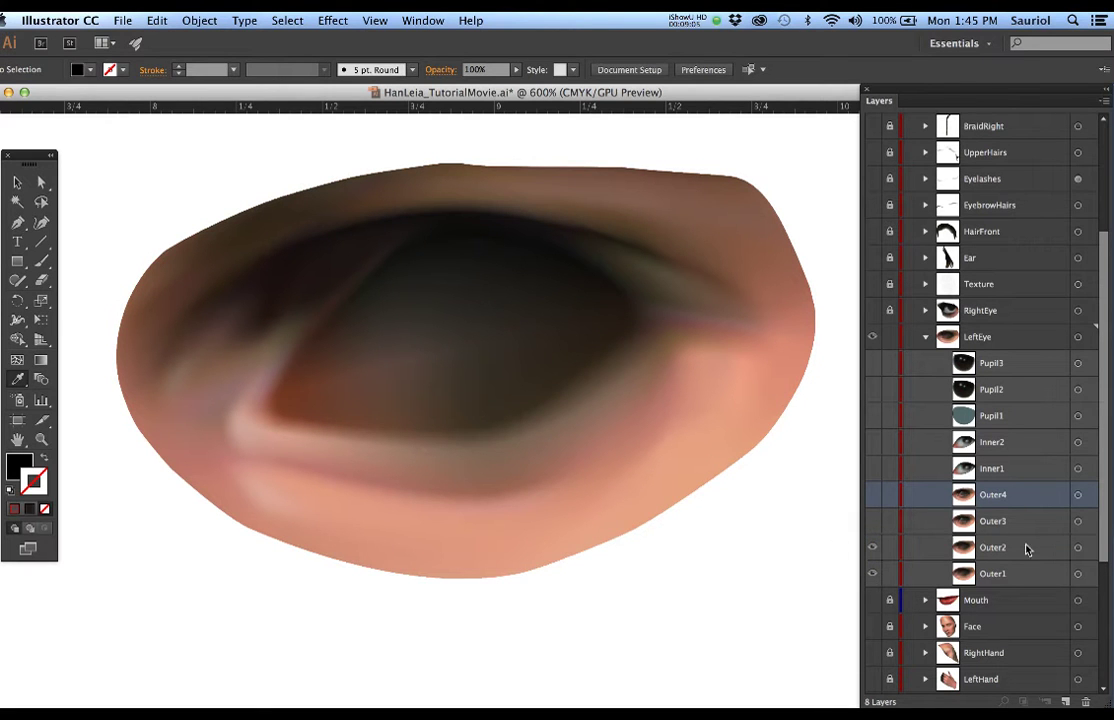
click(1078, 573)
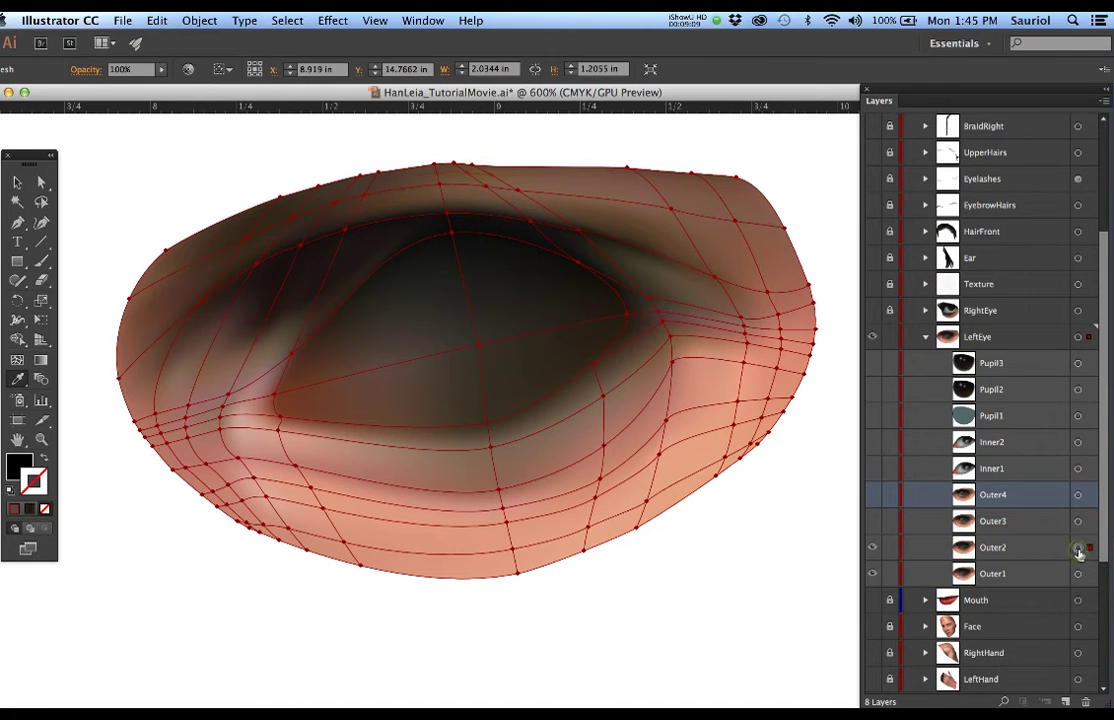
click(1078, 548)
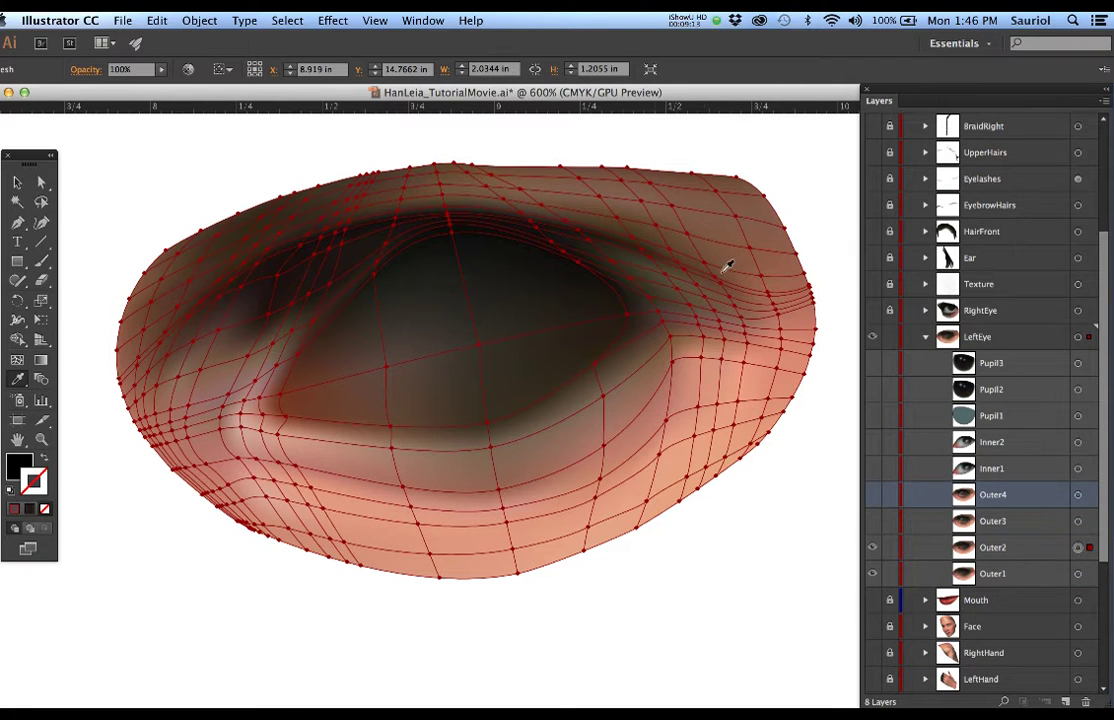
Toggle the Clicky2 reference photo to check Outer2's mesh lines against the eye up close, leaving the photo hidden
scroll(930, 220, up, 5)
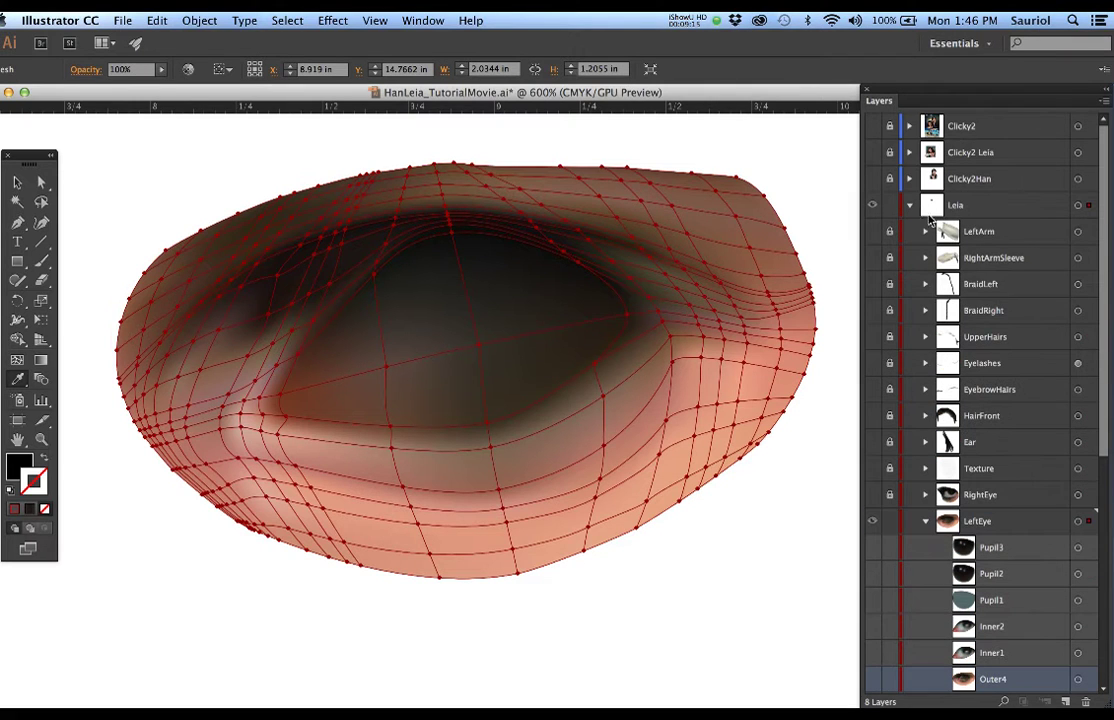
click(873, 127)
click(873, 127)
click(873, 127)
click(873, 127)
click(873, 127)
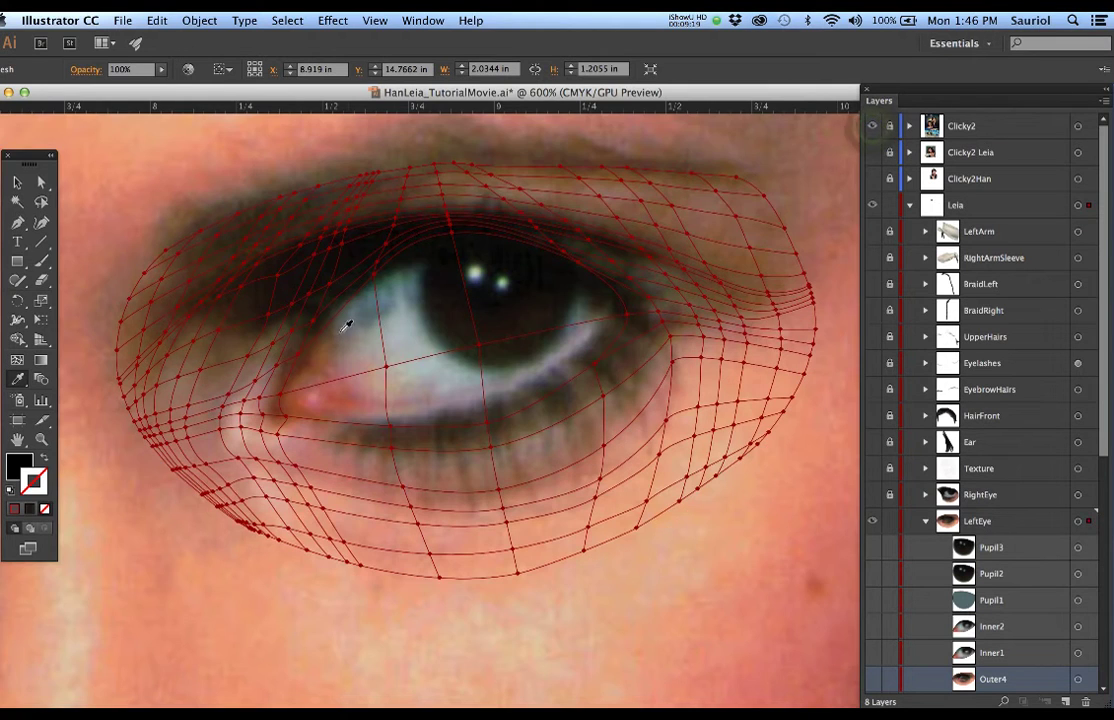
scroll(306, 389, up, 1)
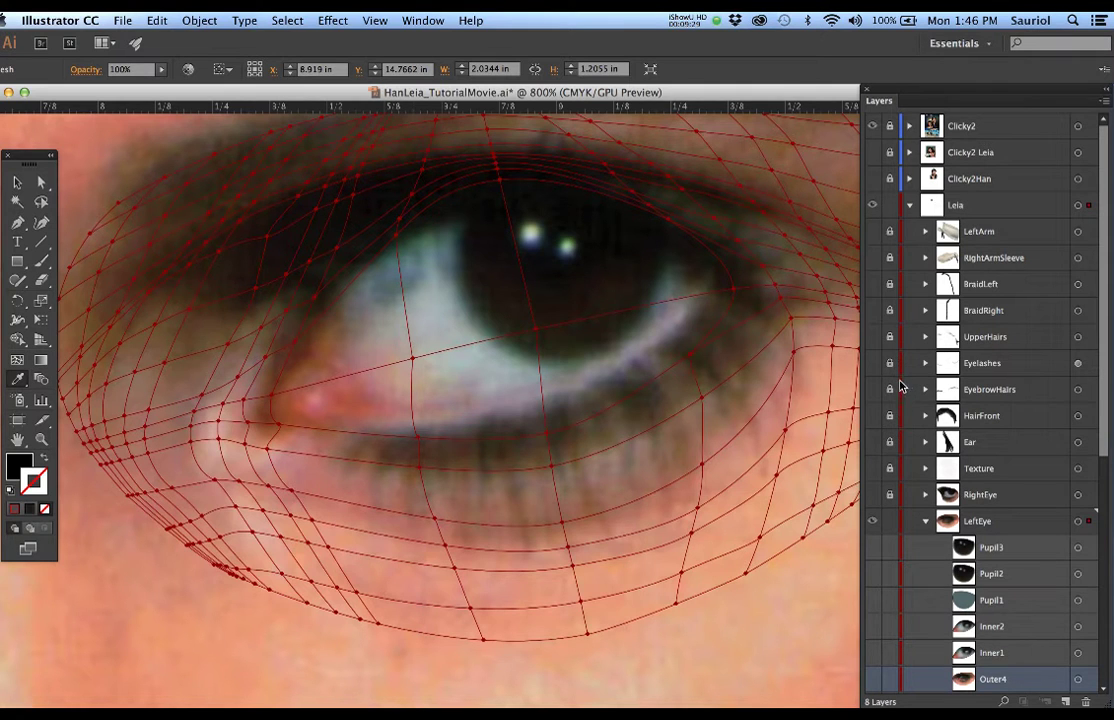
click(872, 126)
Show Outer3 above Outer2 and select its whole gradient mesh
scroll(947, 430, down, 4)
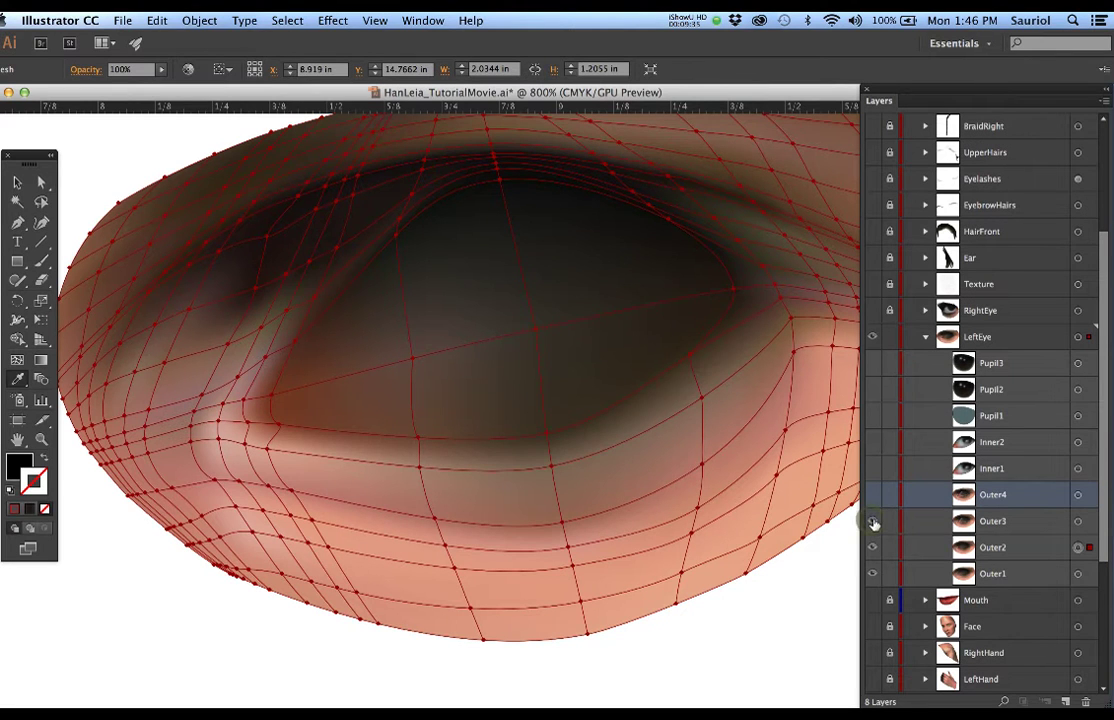
click(873, 522)
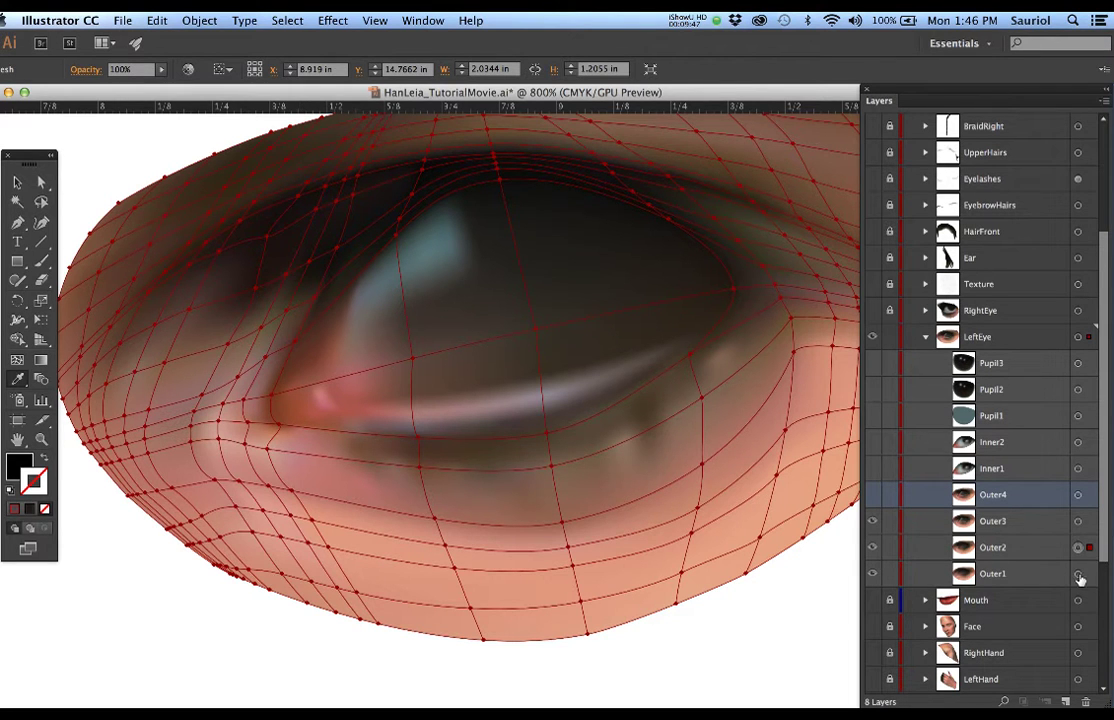
click(1078, 521)
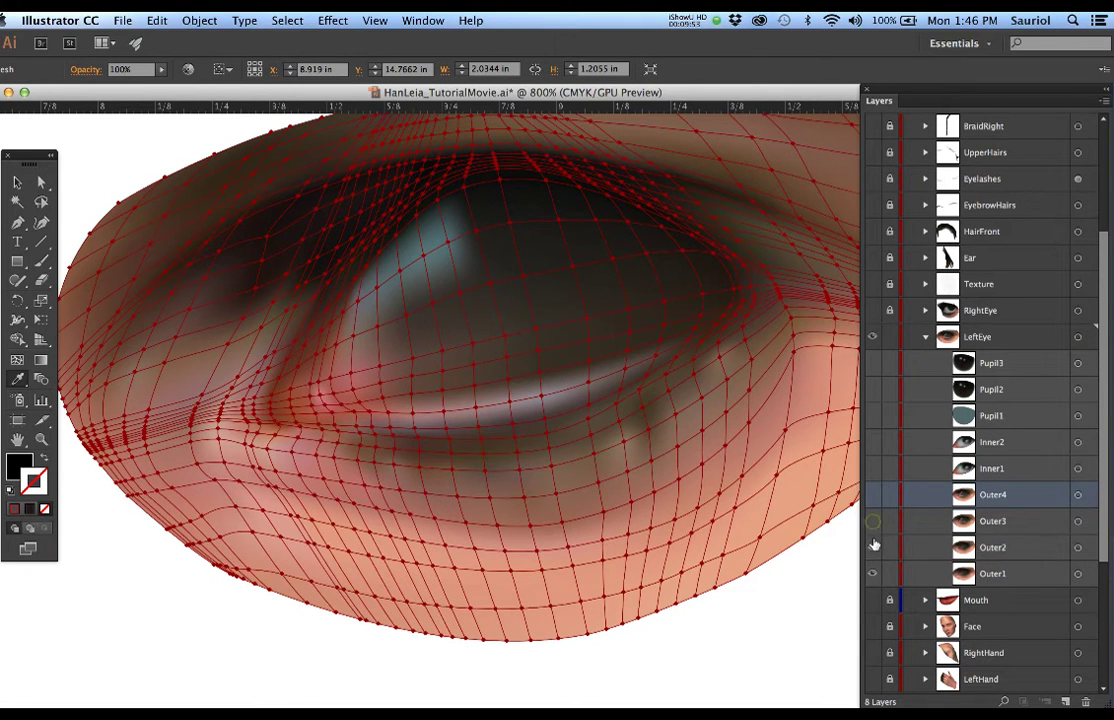
Hide Outer3 and Outer2, and rebuild the stack from Outer1 to Outer3, selecting each layer's mesh to compare their density
drag(873, 521, 873, 549)
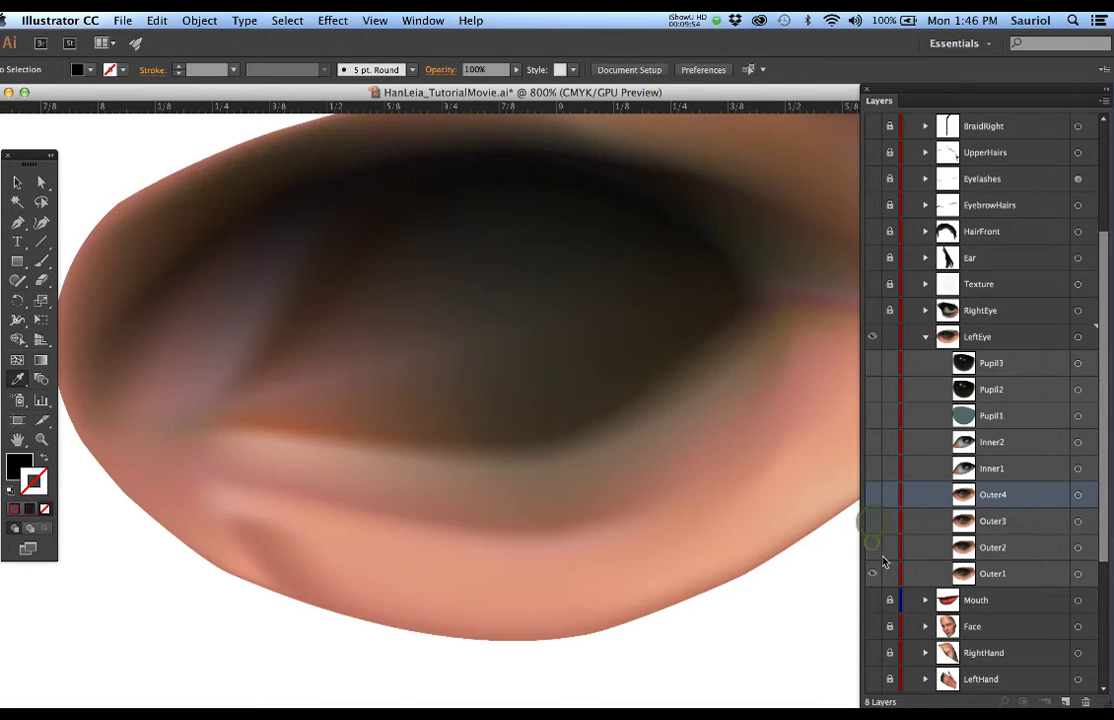
click(1078, 574)
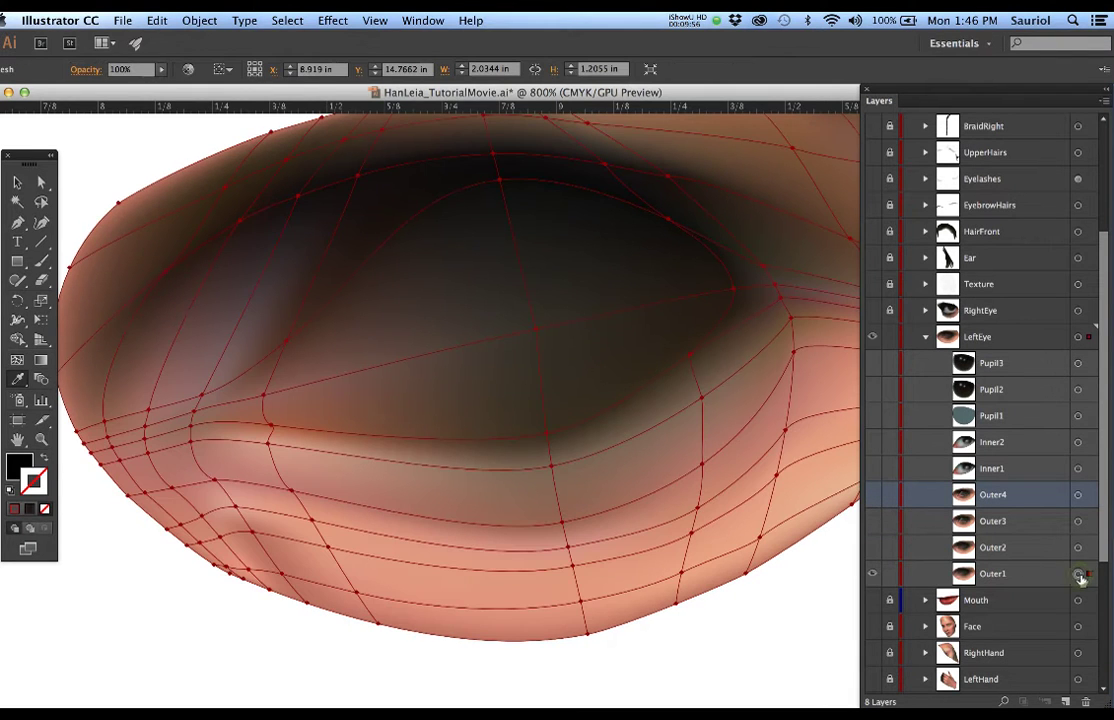
click(873, 551)
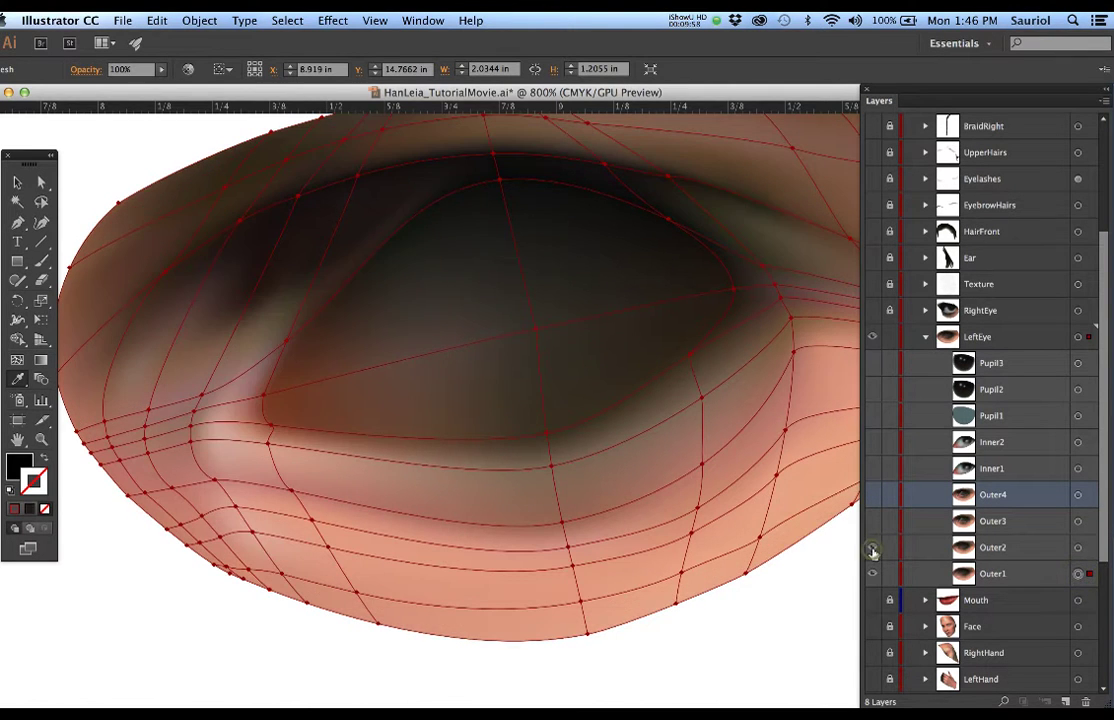
click(1078, 548)
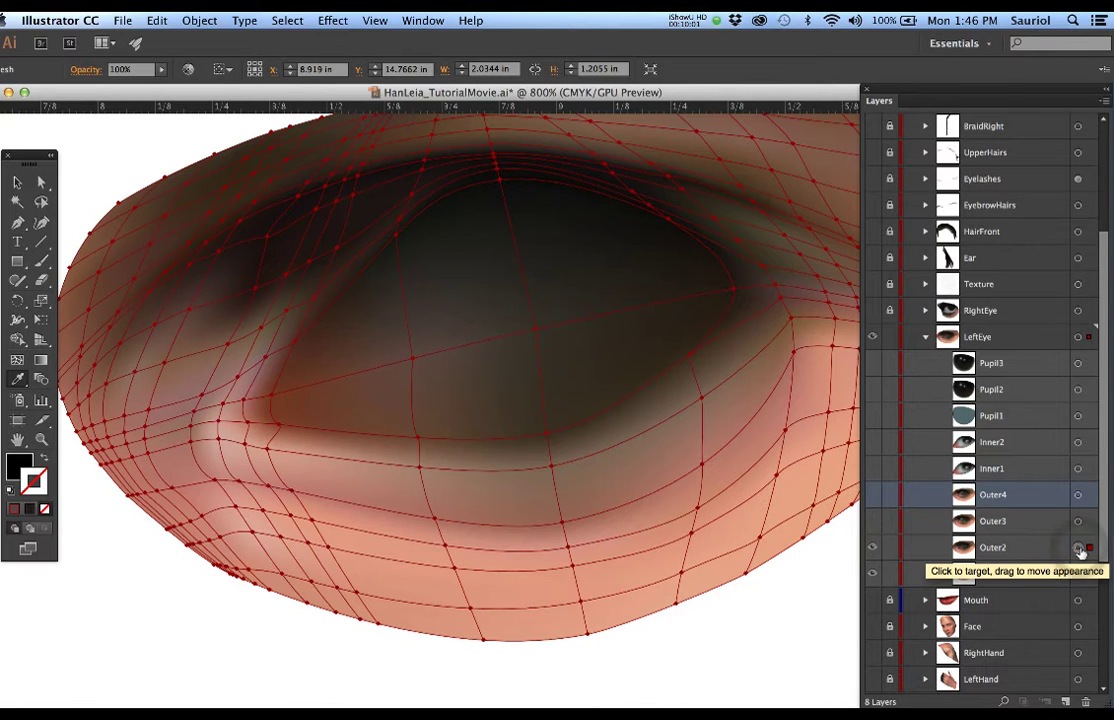
click(873, 522)
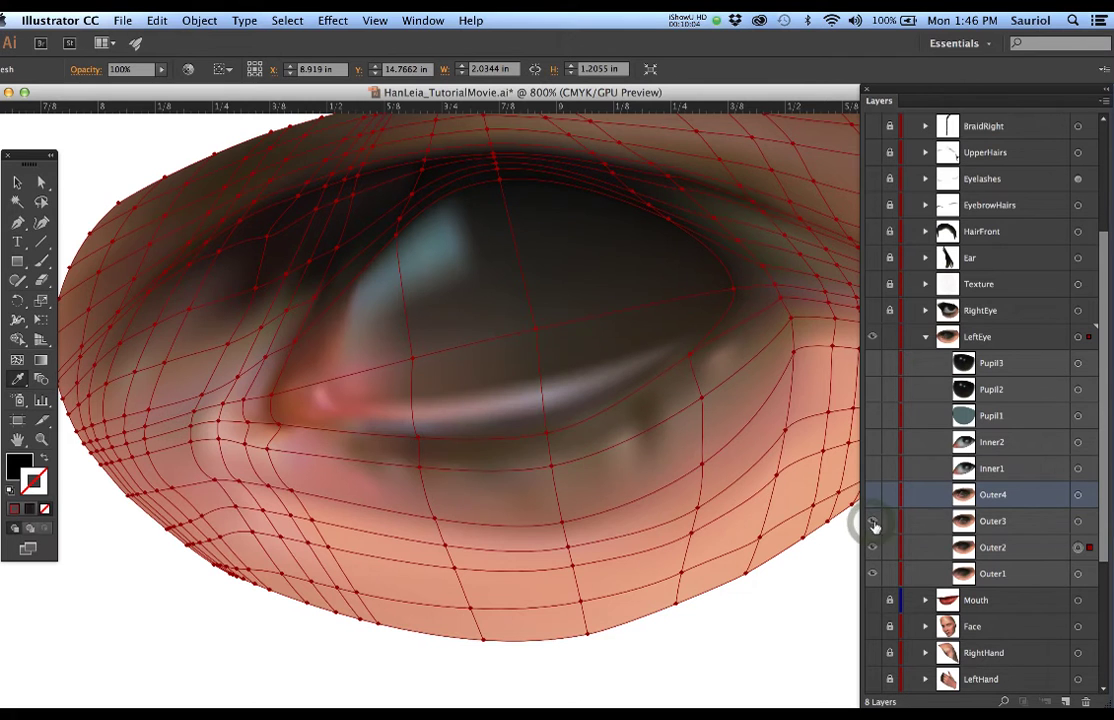
click(1078, 521)
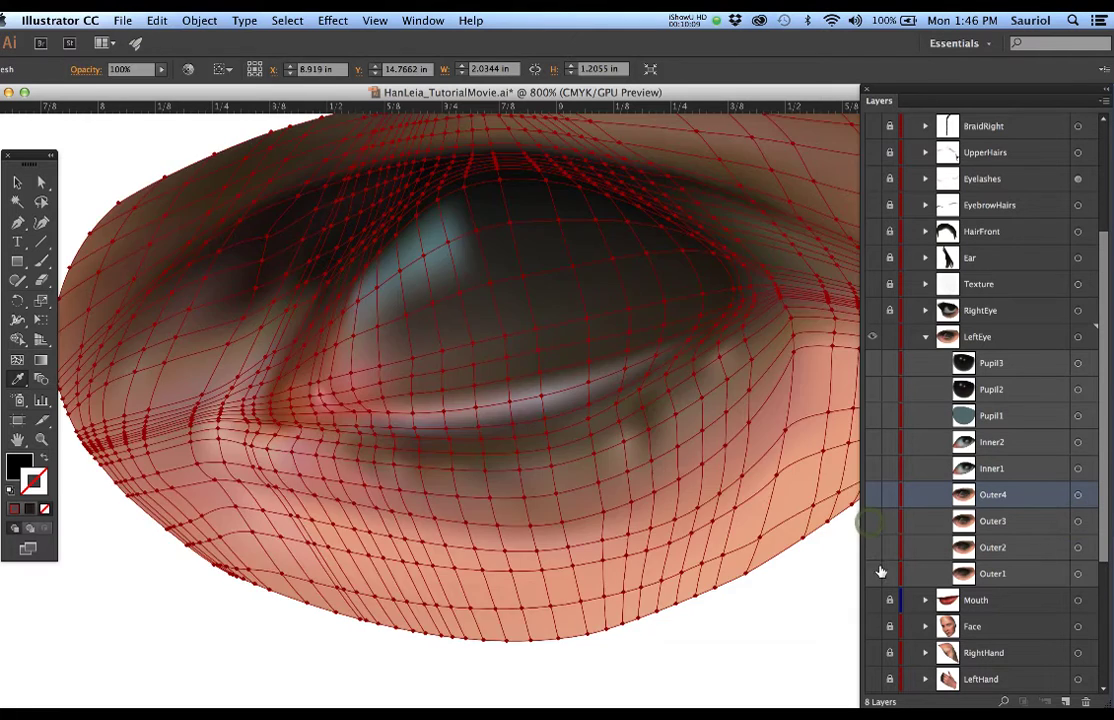
Hide Outer1 through Outer3, show Outer4 on its own, and select its whole gradient mesh
click(872, 573)
click(872, 497)
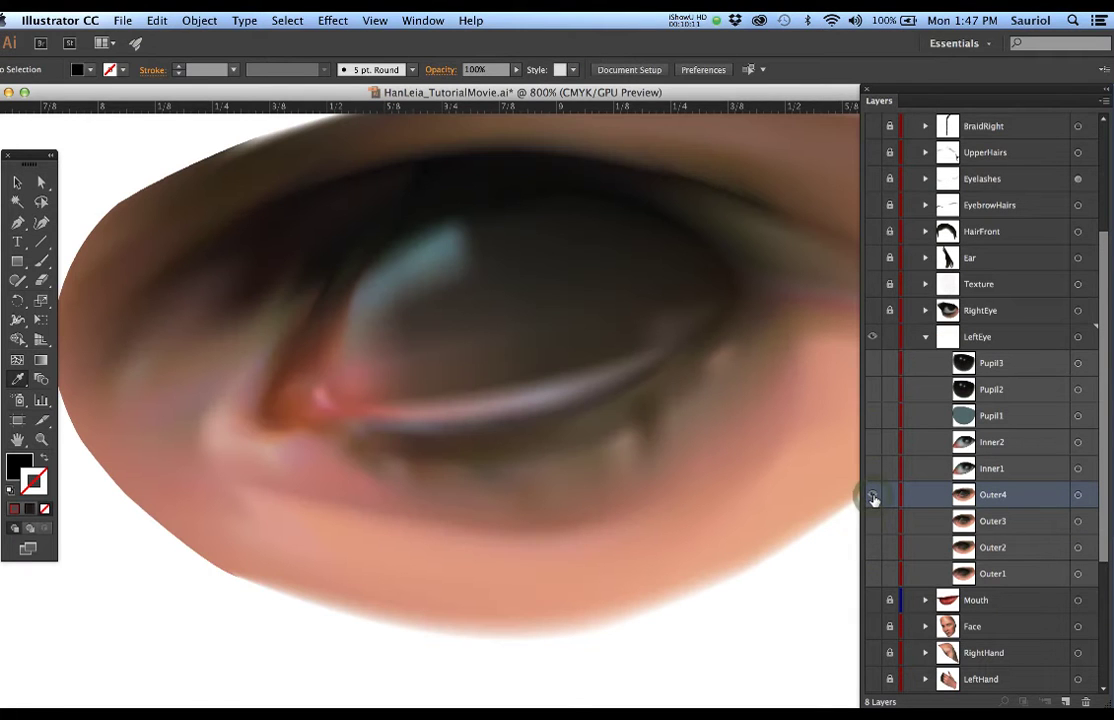
click(1078, 497)
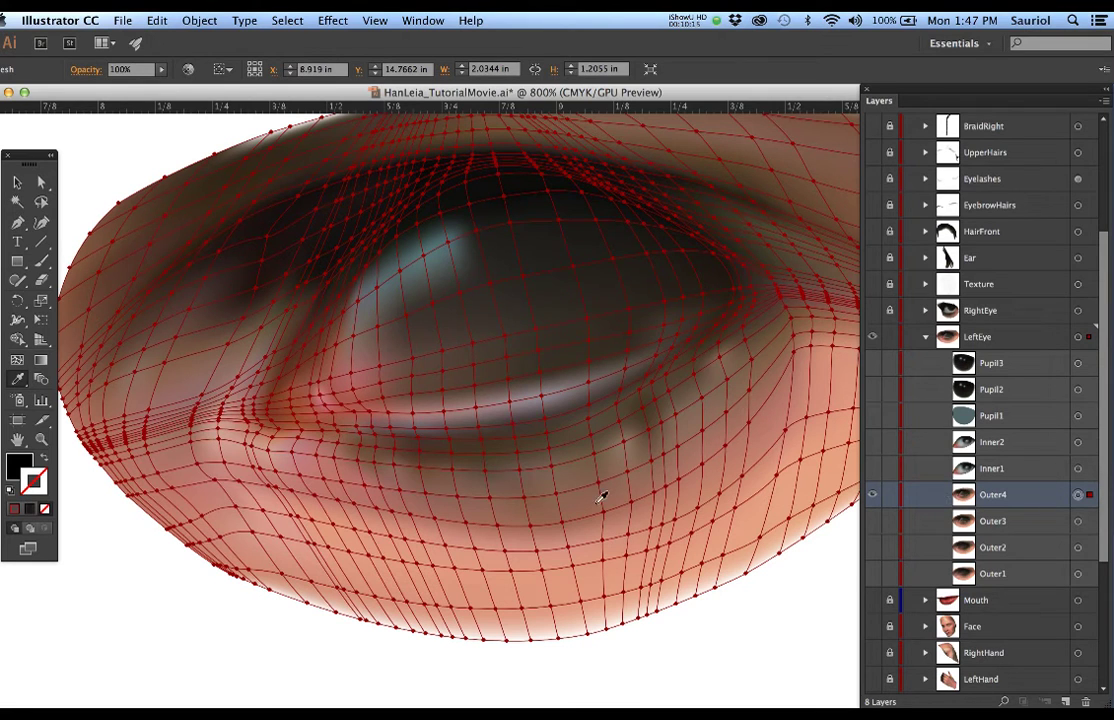
Show Outer1 beneath Outer4, select Outer1's mesh, and bring the whole eye into view
click(873, 578)
click(1078, 575)
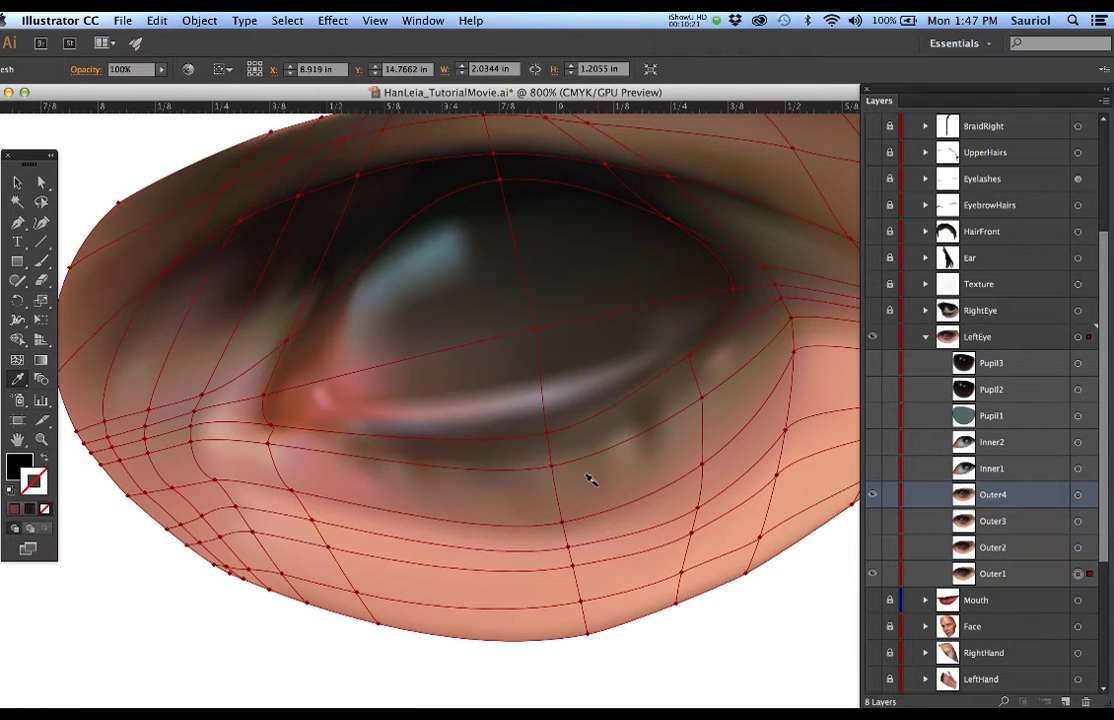
scroll(600, 473, down, 1)
drag(634, 472, 557, 472)
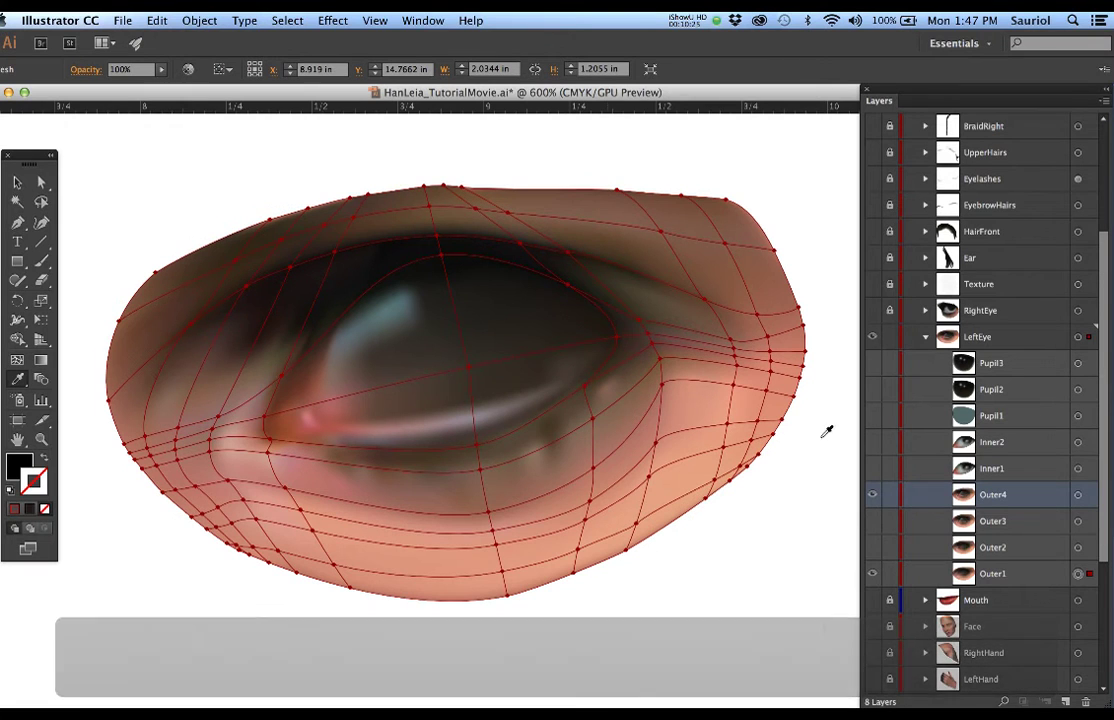
Compare Outer4's mesh with Outer1's by toggling Outer4, leaving it hidden and Outer1's mesh selected
click(874, 495)
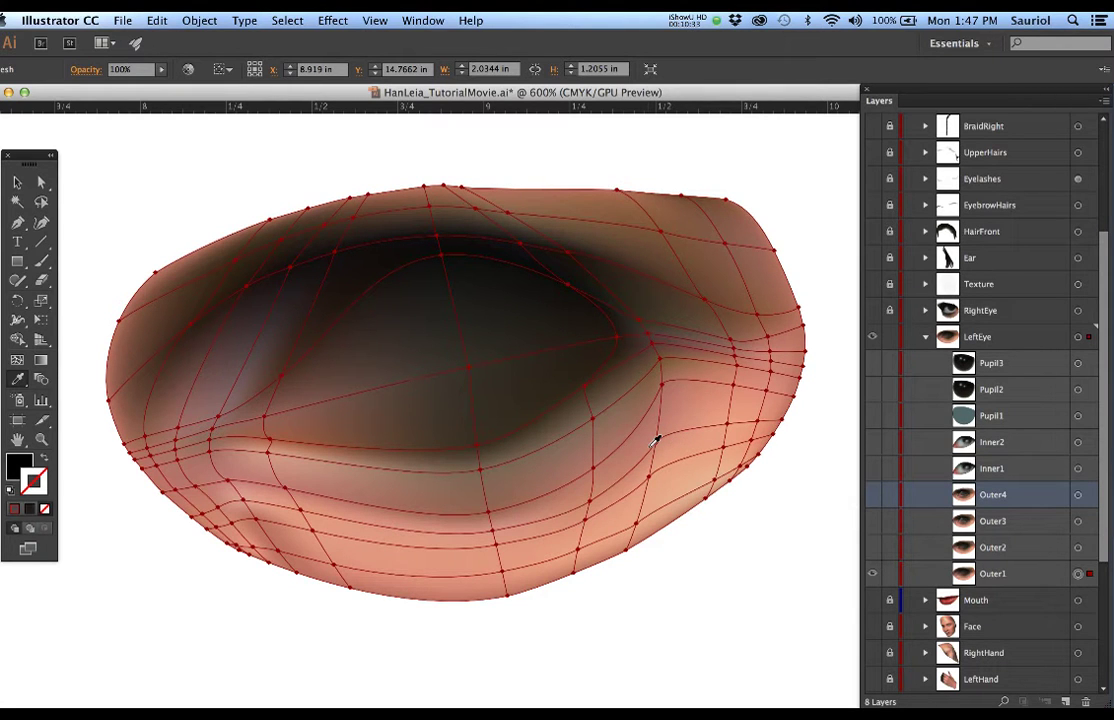
click(873, 496)
click(1078, 495)
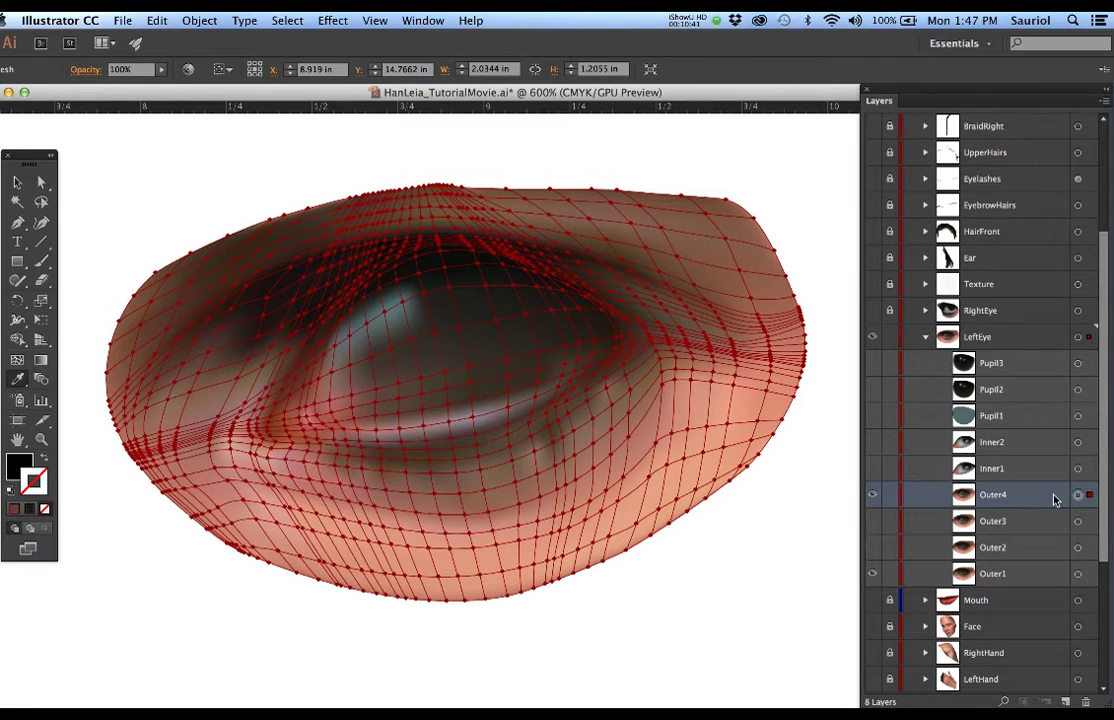
click(873, 494)
click(1078, 571)
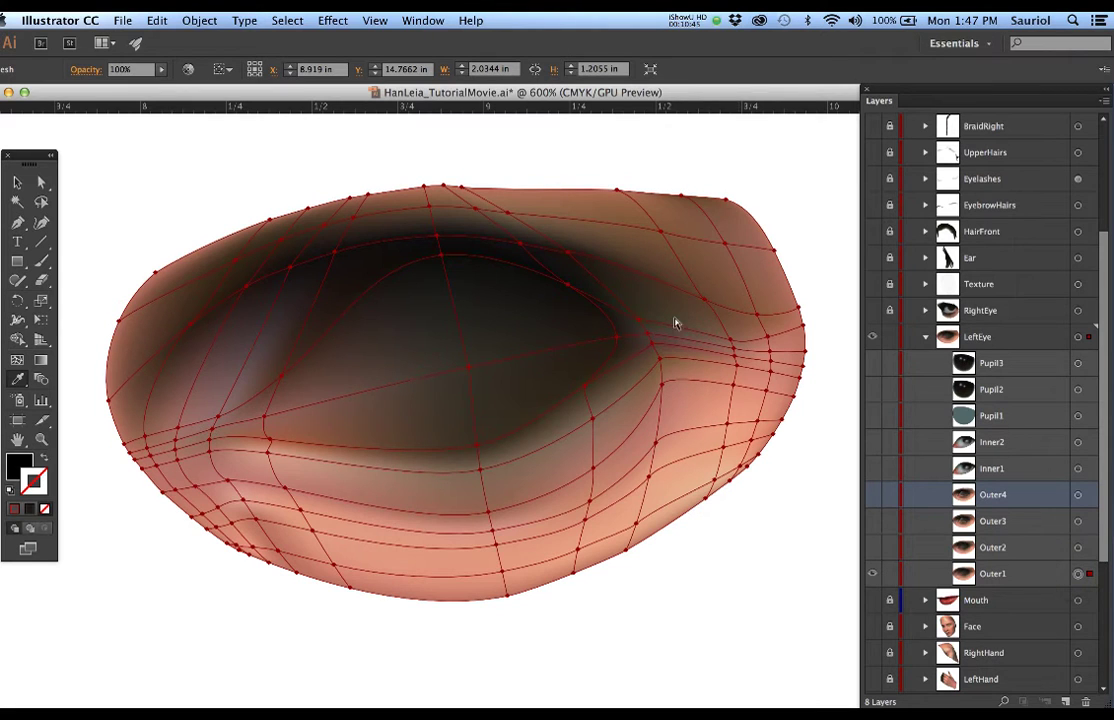
Inspect Outer1's four corner mesh points from the upper right around to the lower right, and deselect the mesh
click(726, 201)
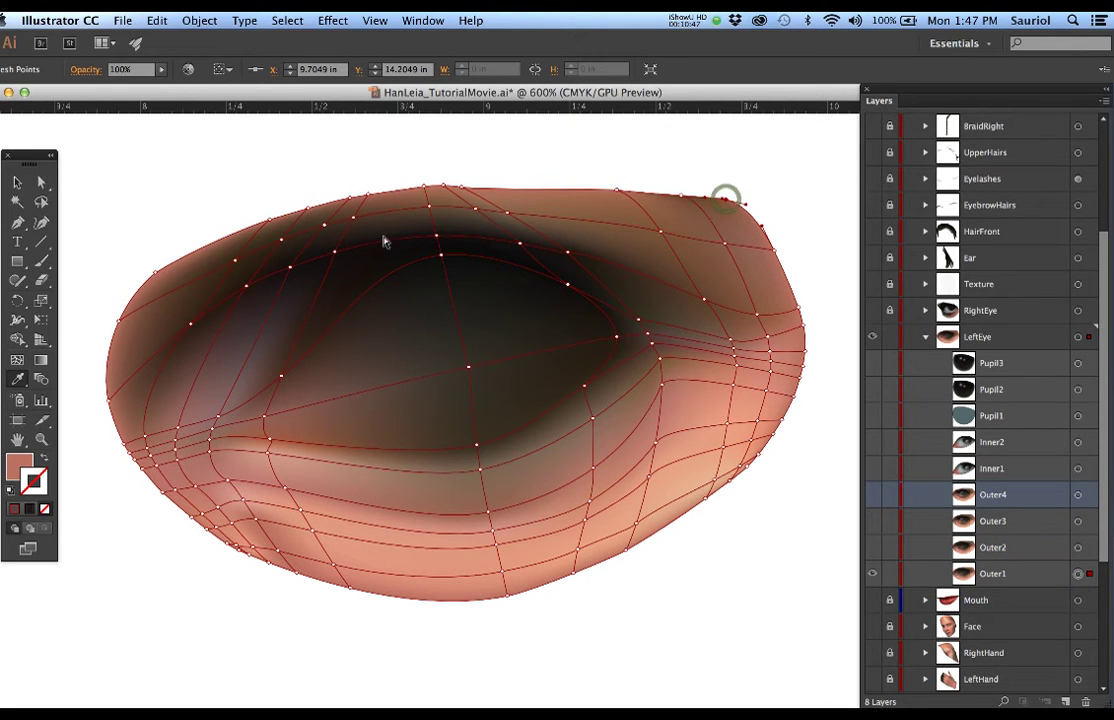
click(155, 272)
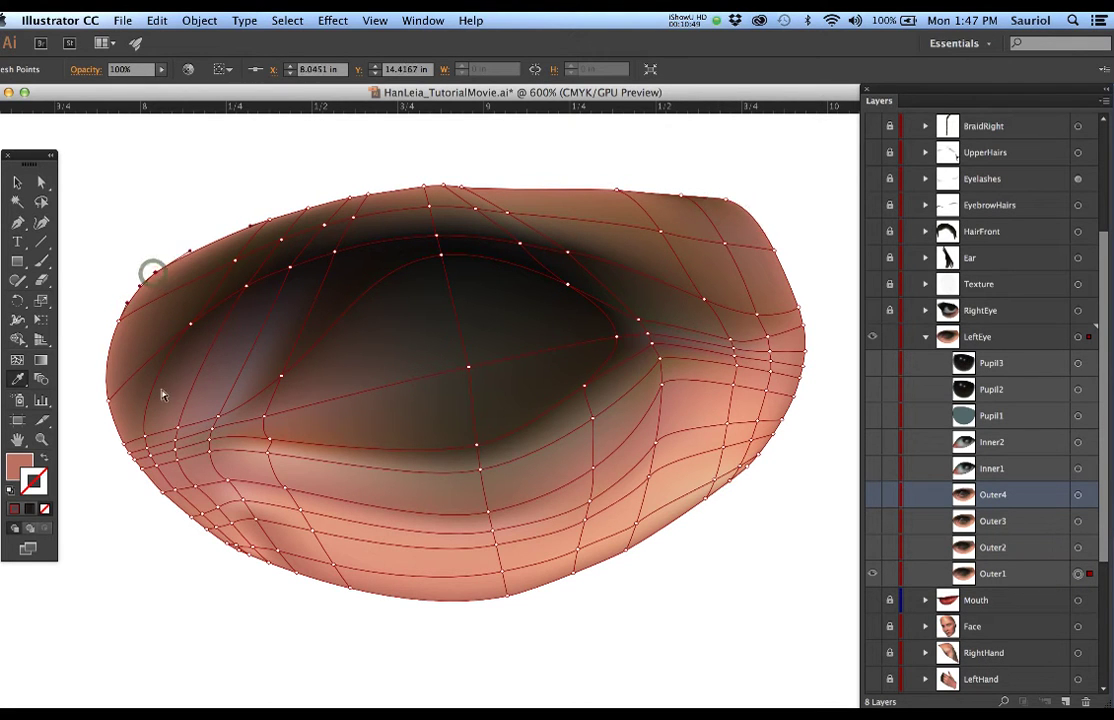
click(239, 556)
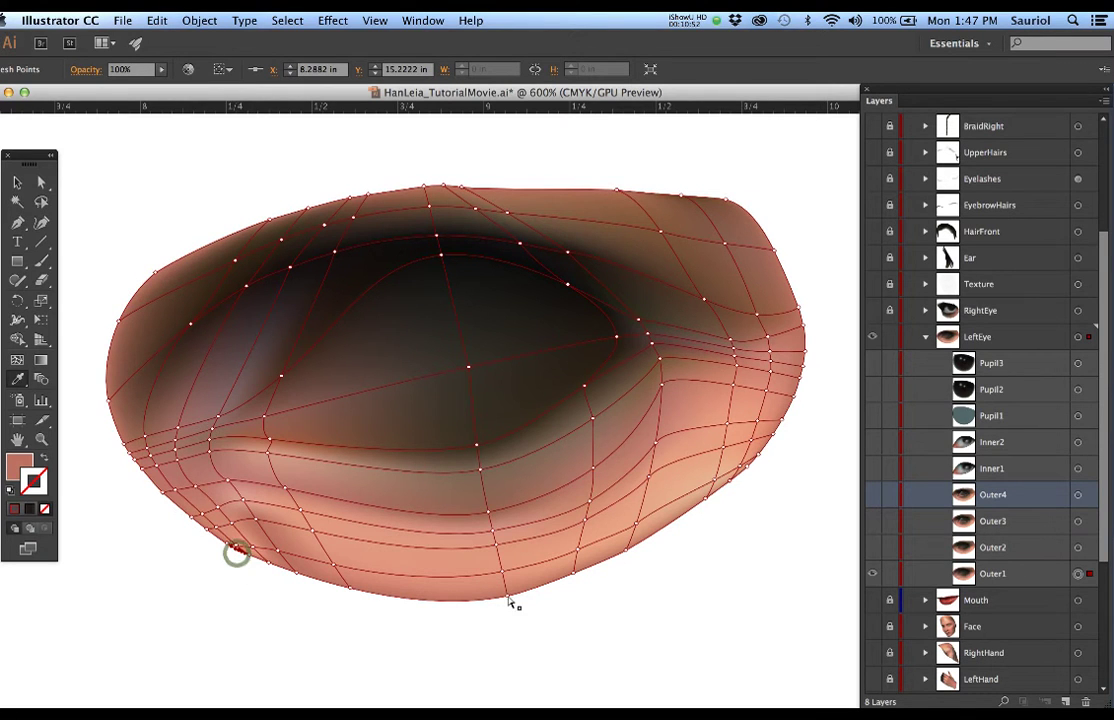
click(747, 467)
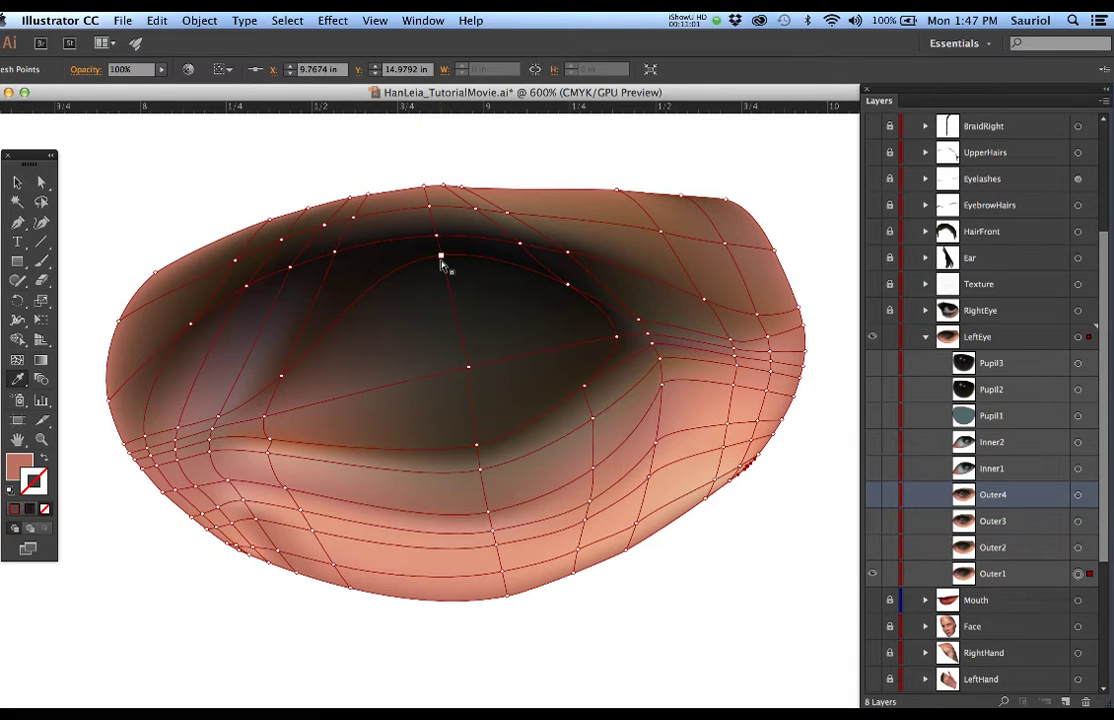
scroll(451, 280, down, 1)
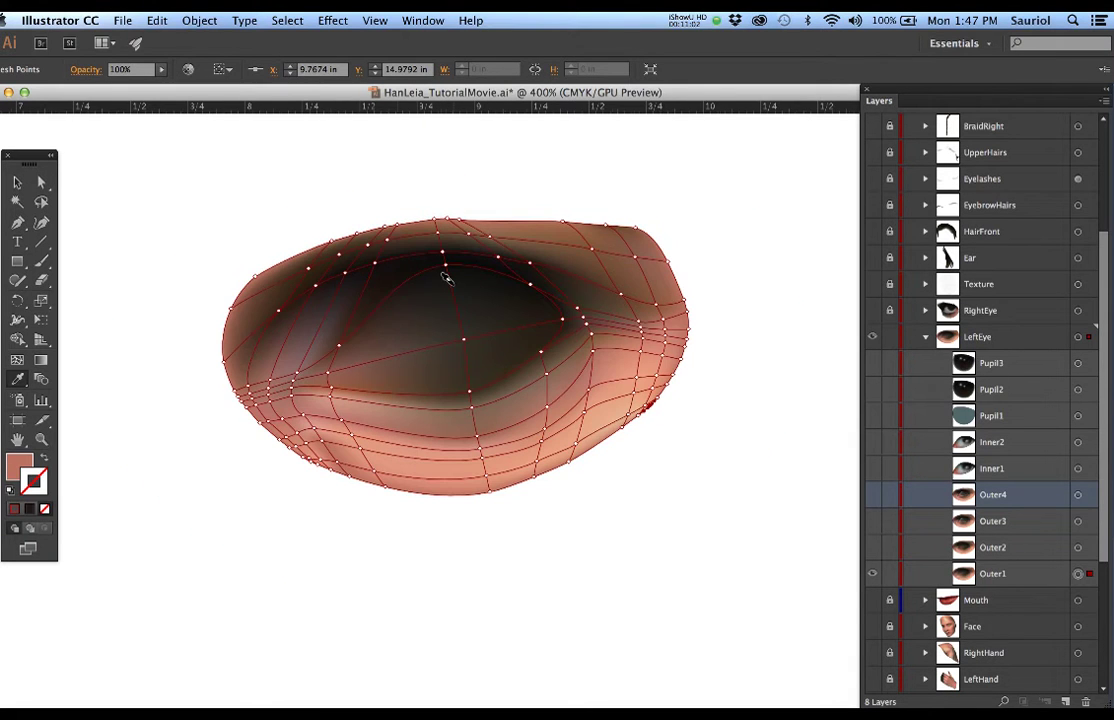
click(646, 476)
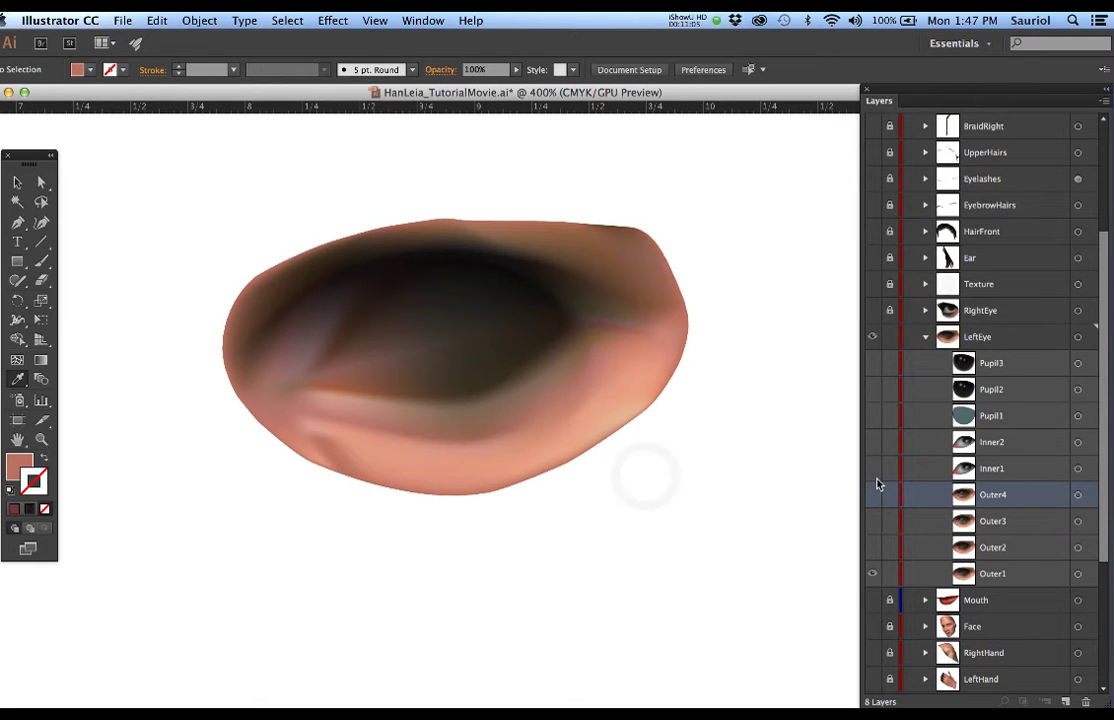
Show Inner1 over Outer1, examine the inner corner of the eye up close, and swap Inner1 for Inner2
click(872, 468)
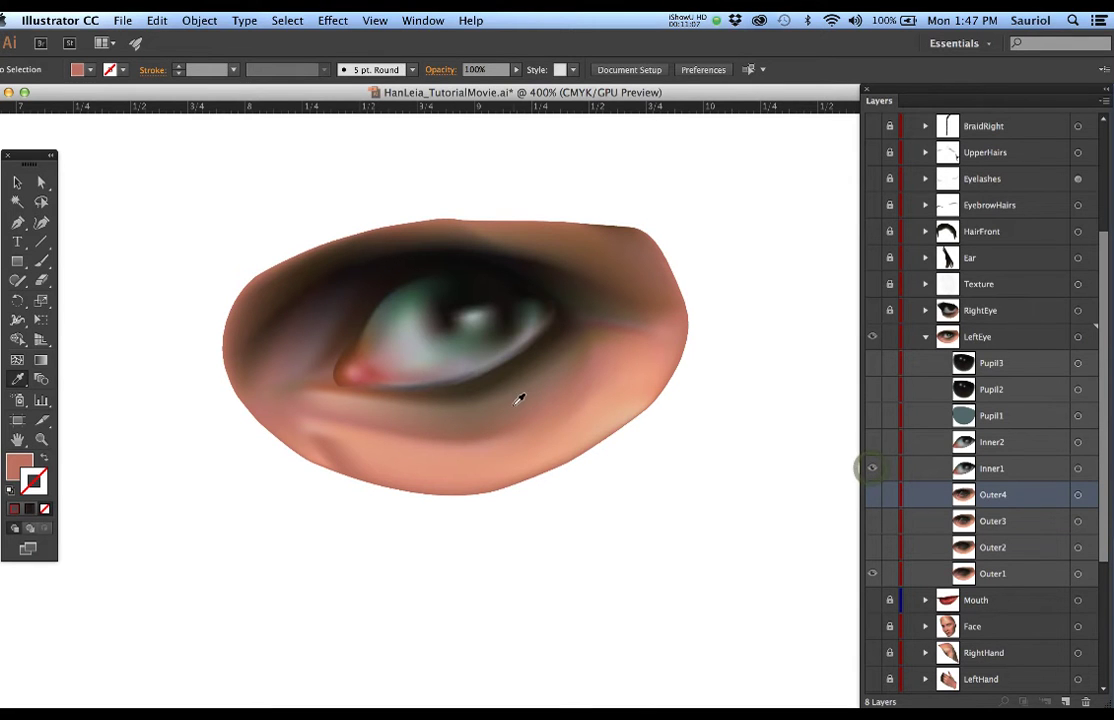
scroll(502, 380, up, 1)
drag(519, 382, 546, 433)
scroll(490, 409, up, 1)
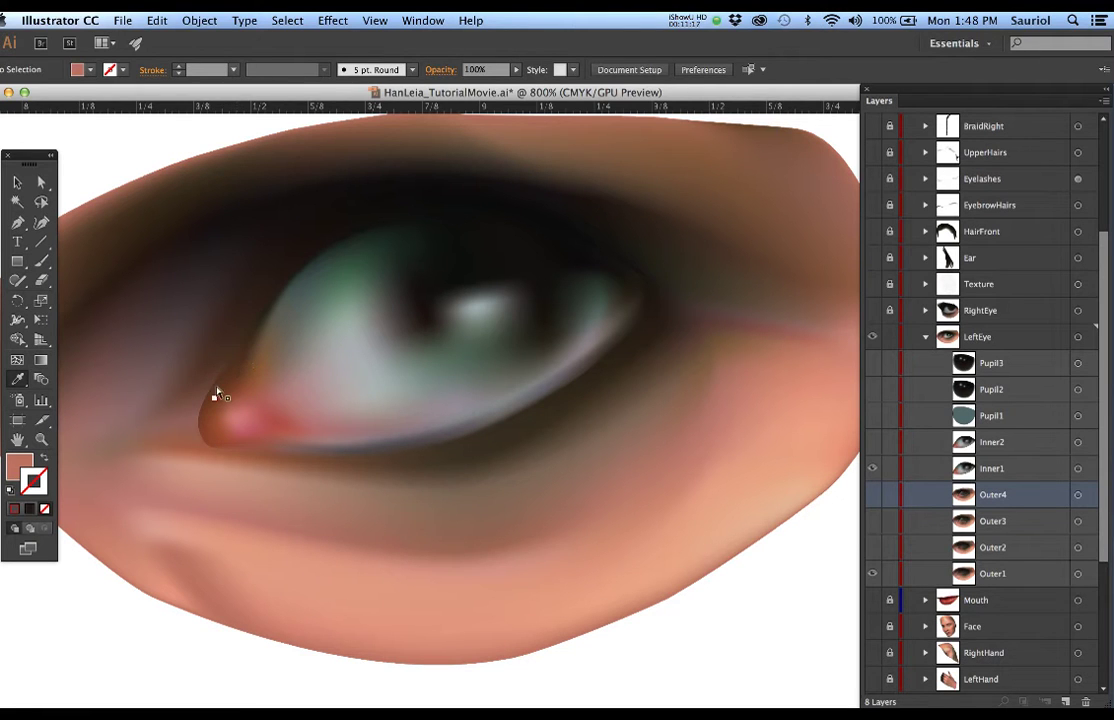
click(872, 468)
click(872, 443)
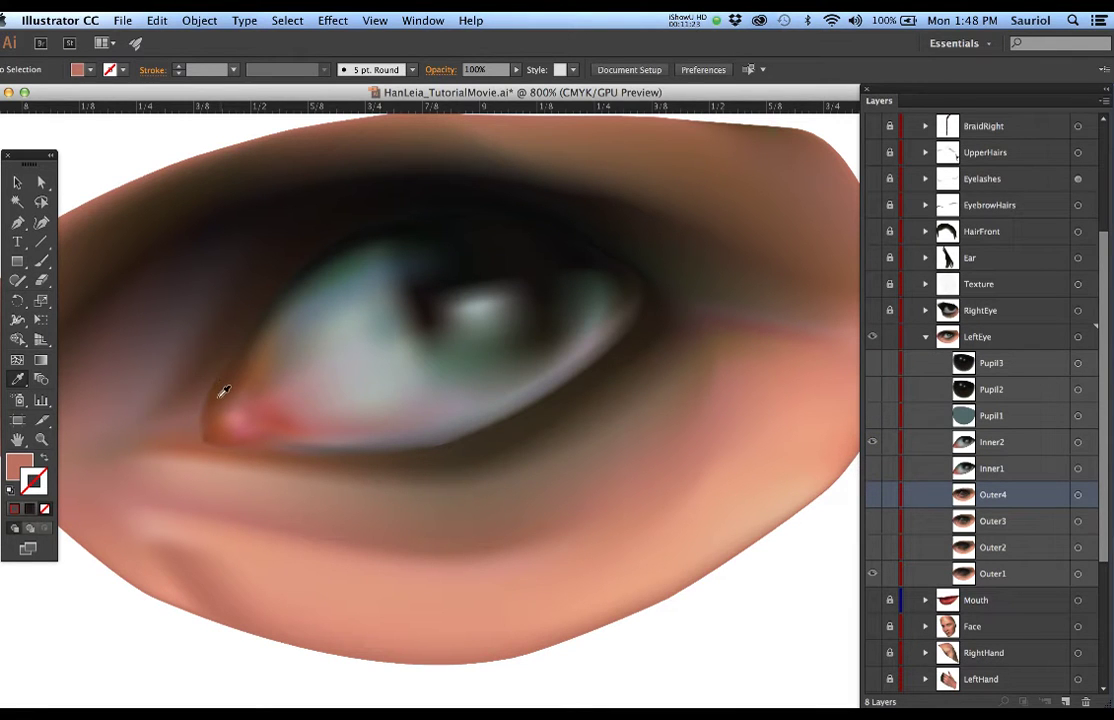
Replace Outer1 with Outer4 beneath Inner2, lock Outer4, and compare the eye with Inner2 hidden and shown
click(873, 575)
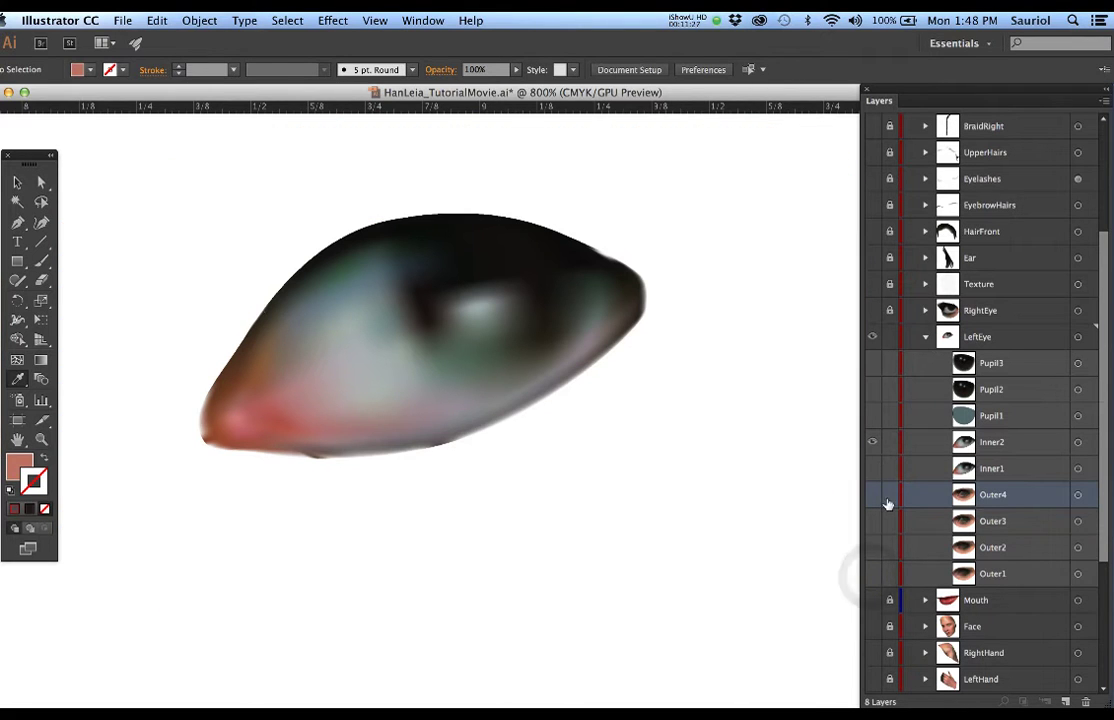
click(874, 495)
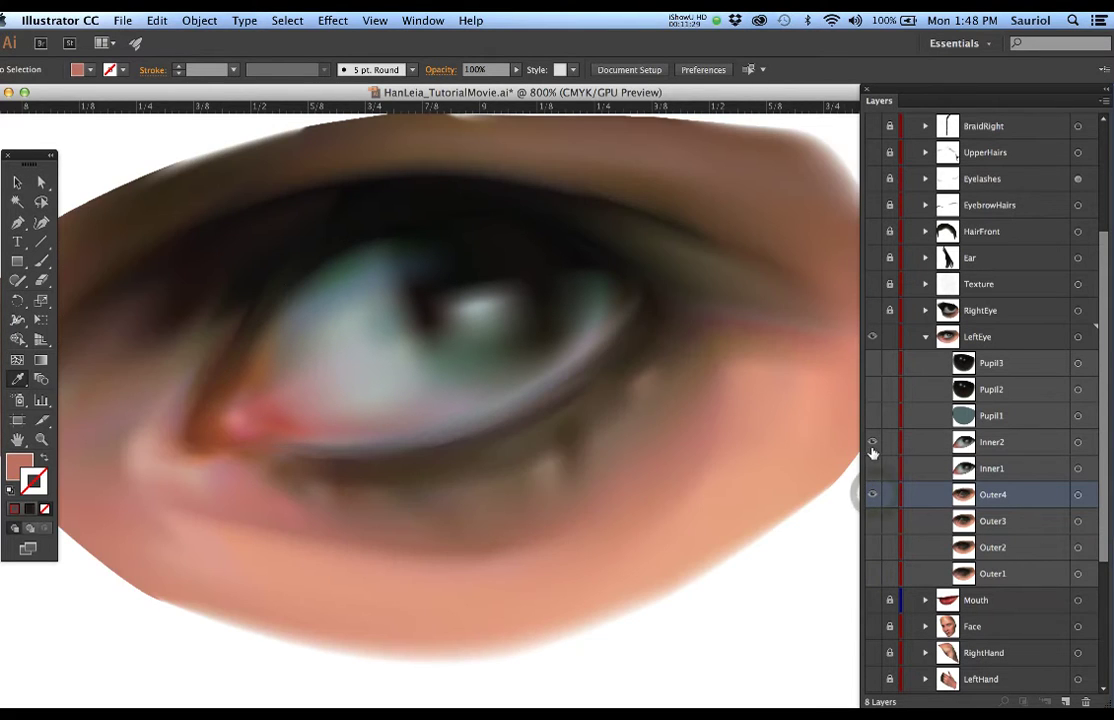
click(873, 442)
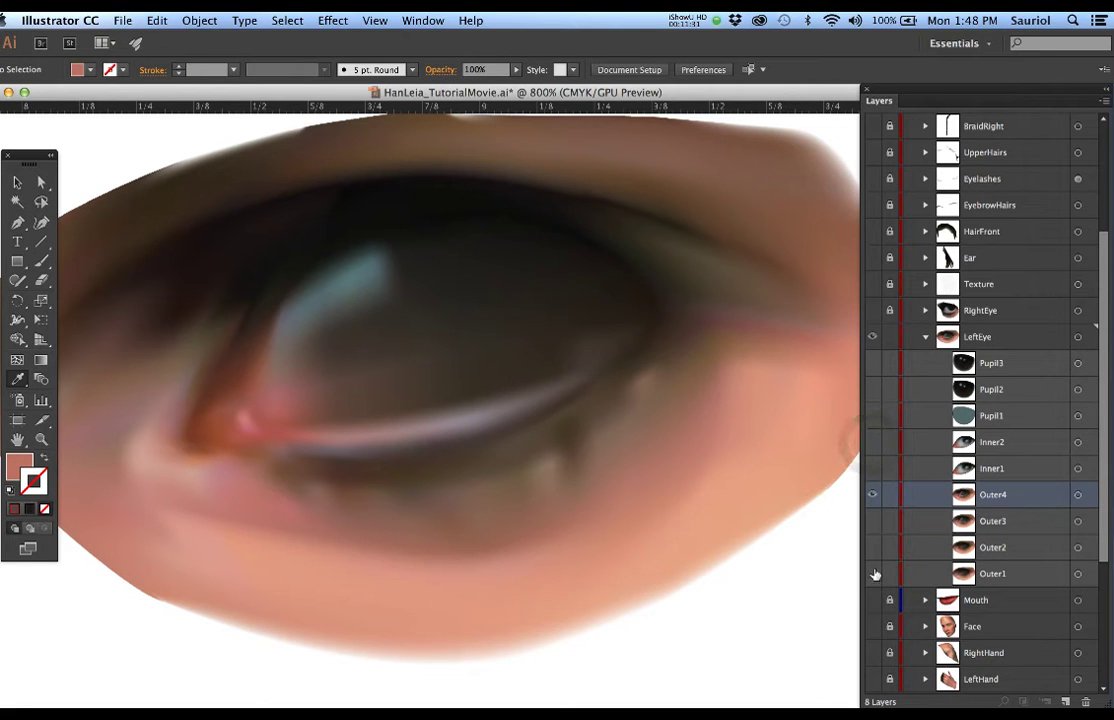
click(886, 496)
click(872, 442)
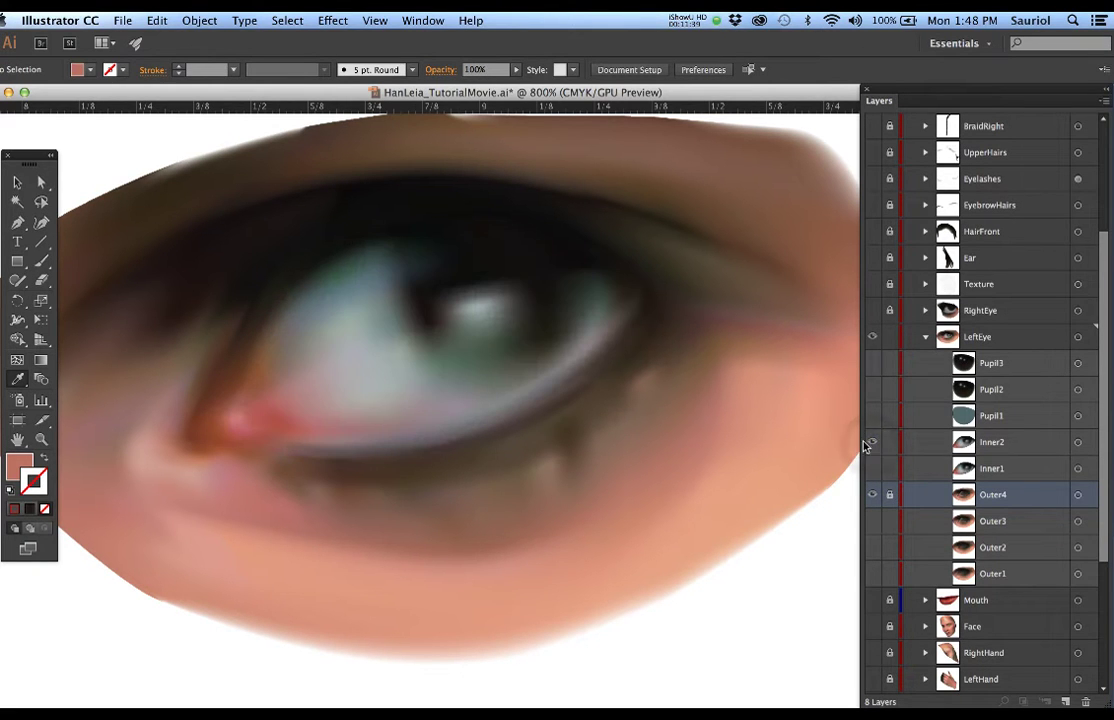
Select Inner2's mesh, inspect a mesh point on its upper edge near the inner corner, and deselect the mesh
click(1078, 442)
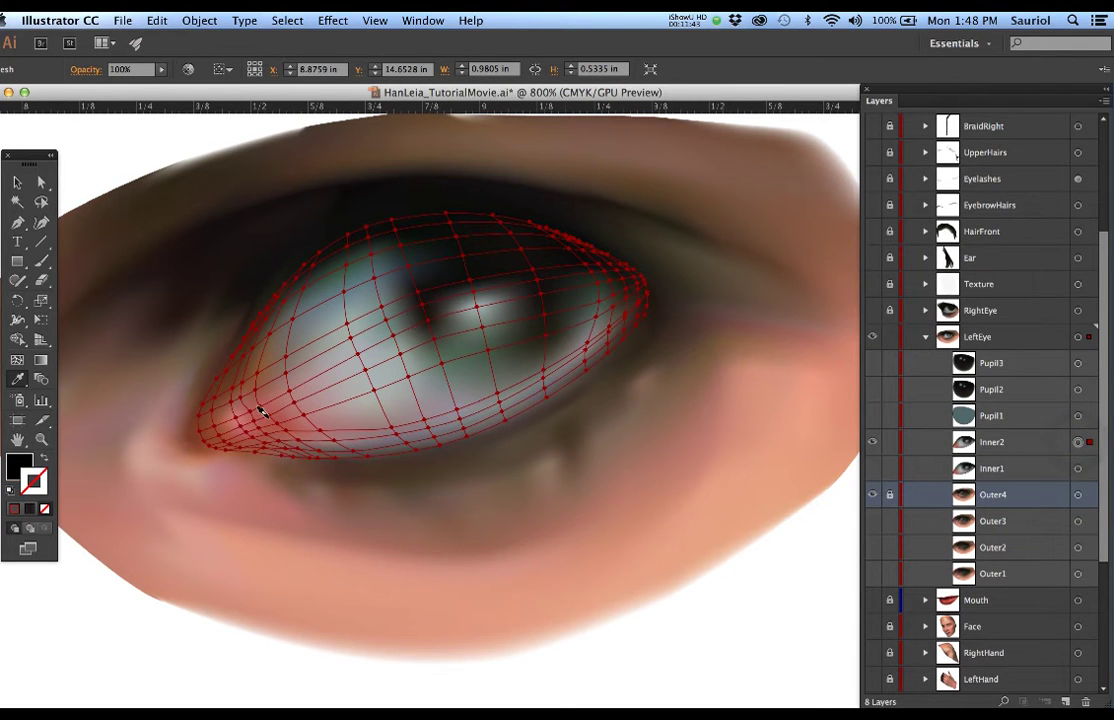
scroll(245, 414, up, 1)
scroll(258, 413, up, 1)
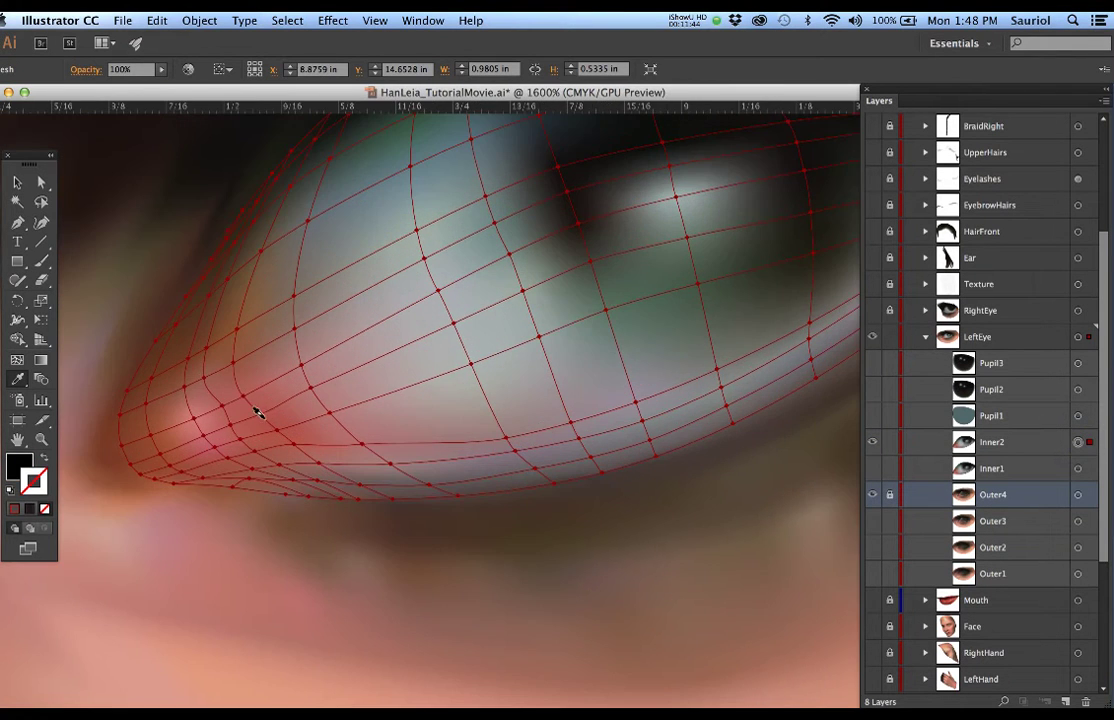
click(158, 345)
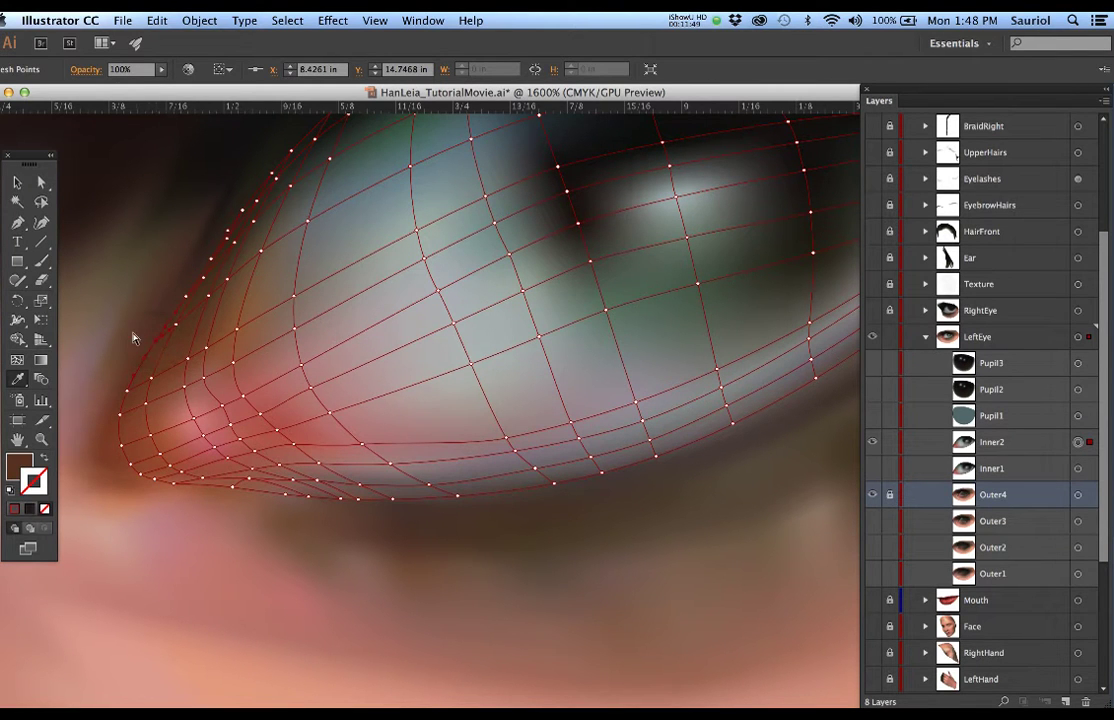
click(131, 333)
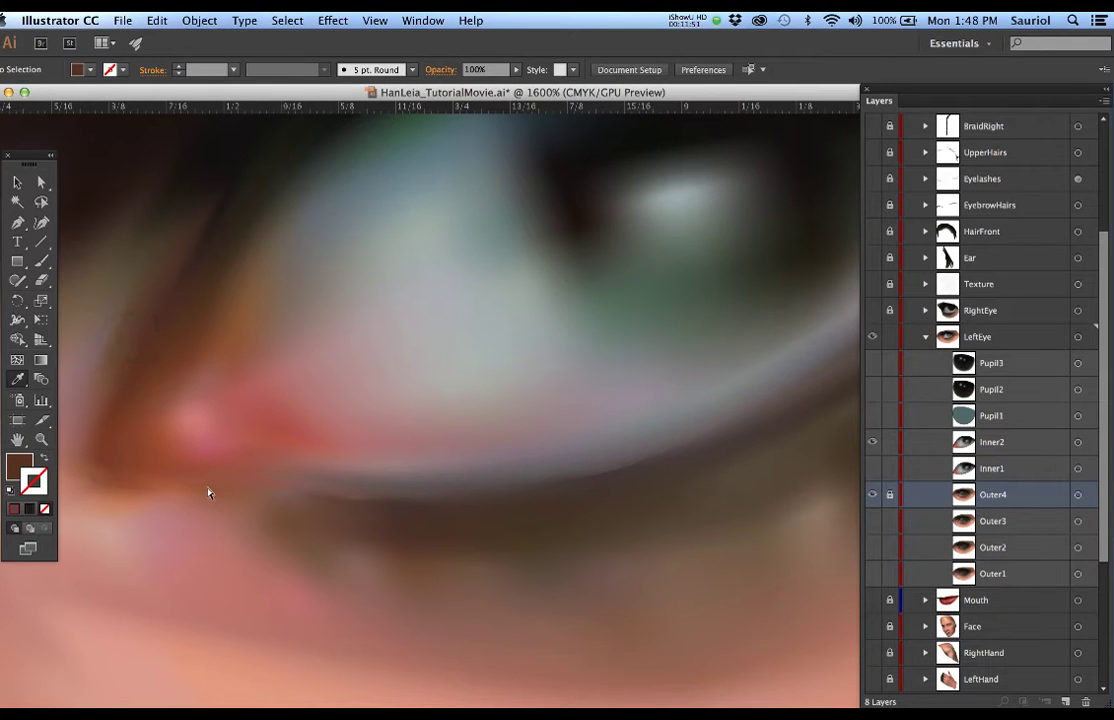
Reselect Inner2's mesh and examine up close the opacity of a mesh point along its lower-lid edge
click(1078, 443)
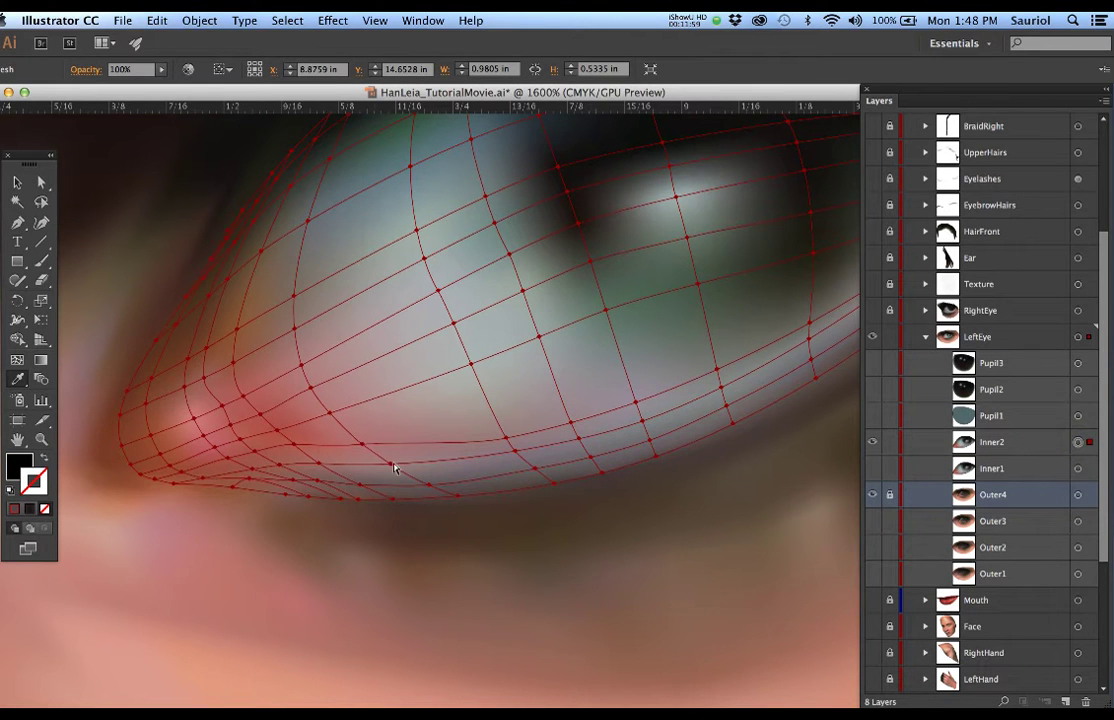
click(457, 497)
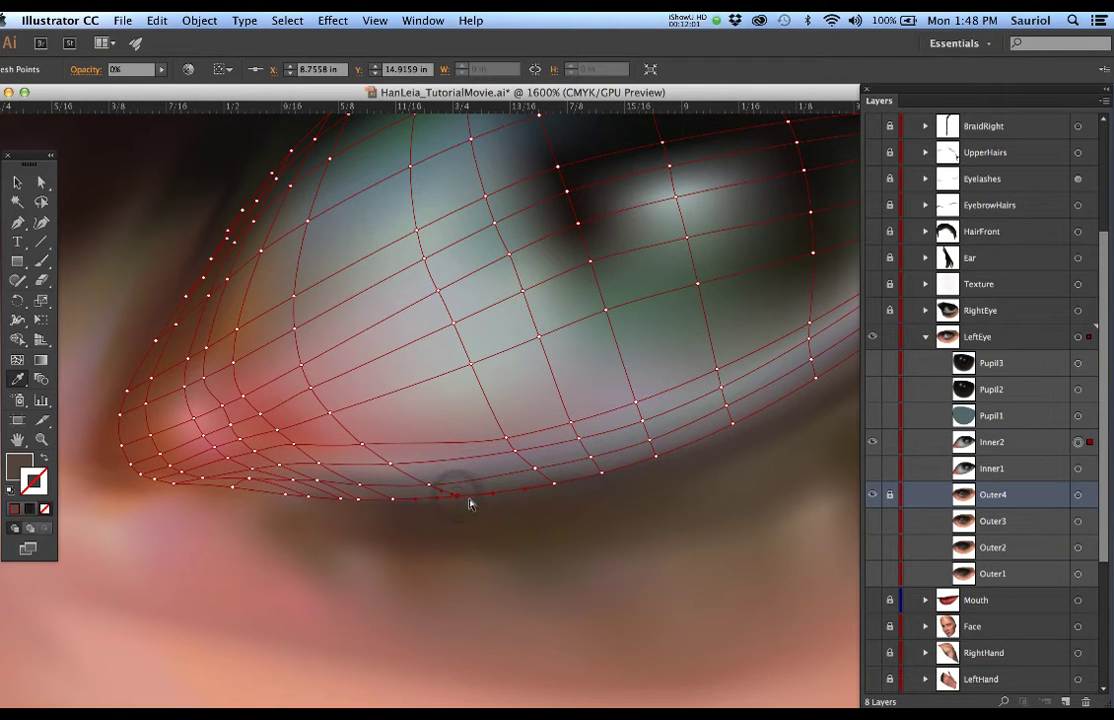
key(super+equal)
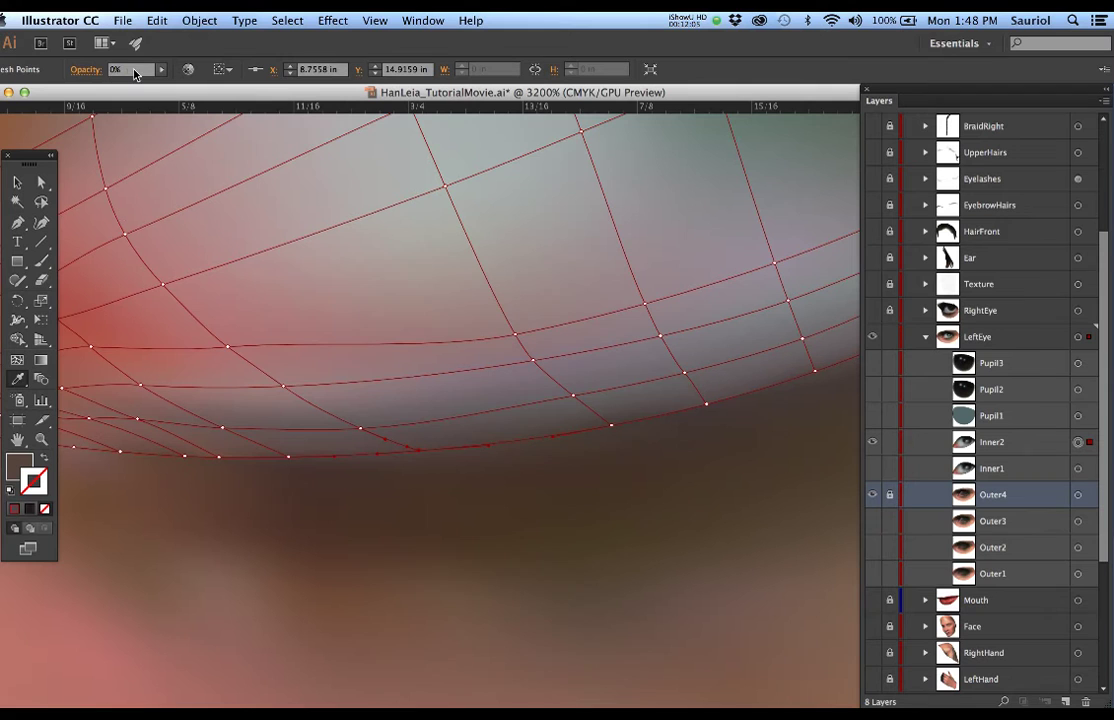
click(434, 466)
click(421, 453)
scroll(437, 442, down, 2)
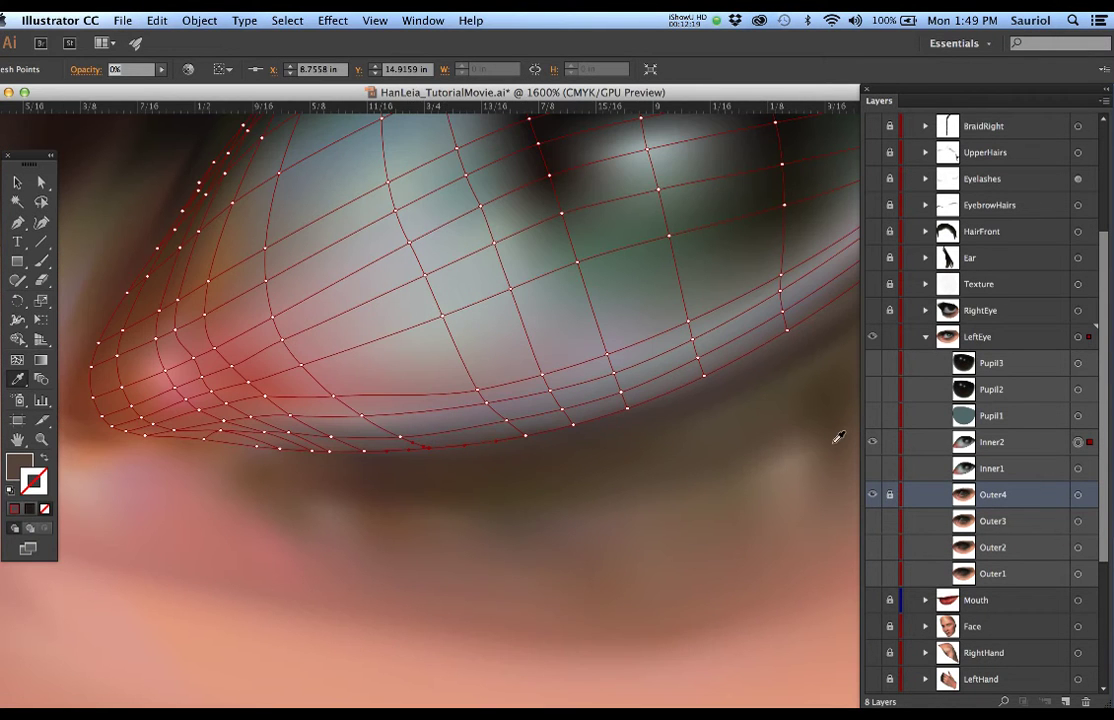
Lock Inner2, show Pupil3 over it, and bring the whole pupil into view
click(891, 446)
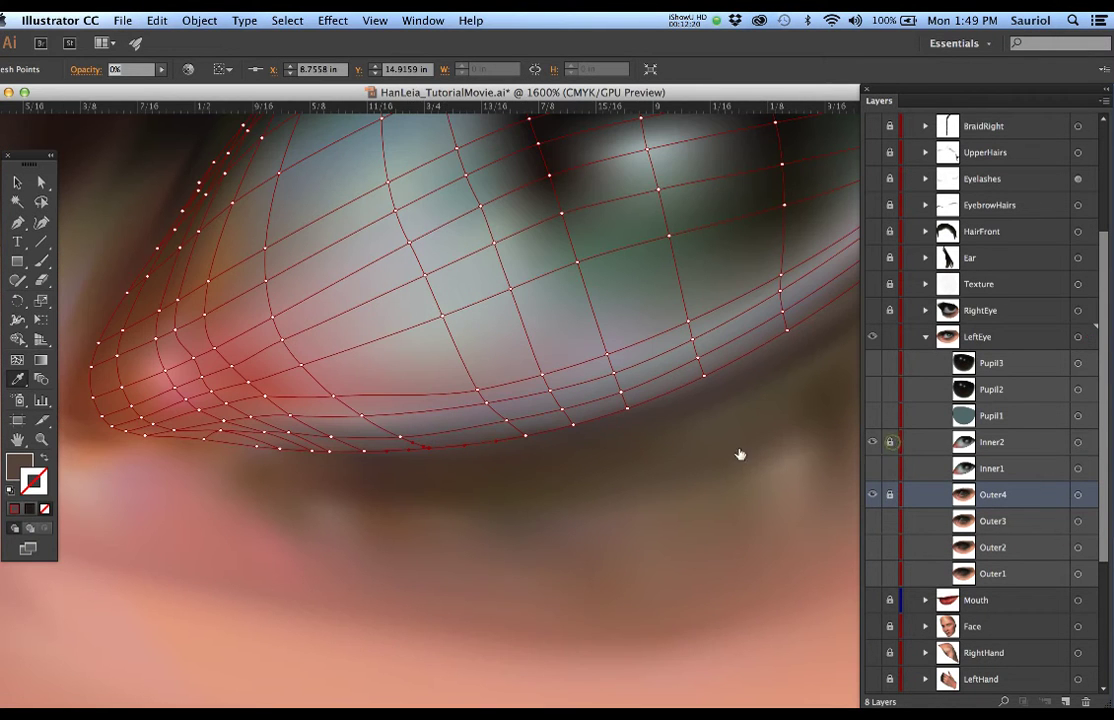
click(872, 365)
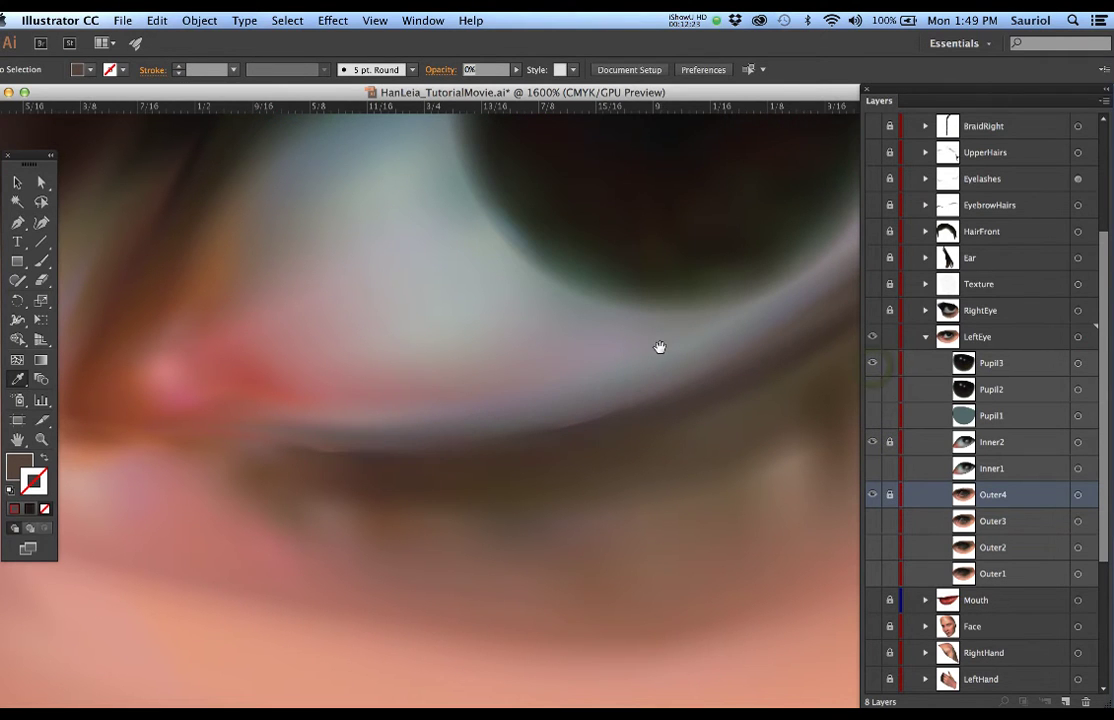
drag(637, 378, 494, 560)
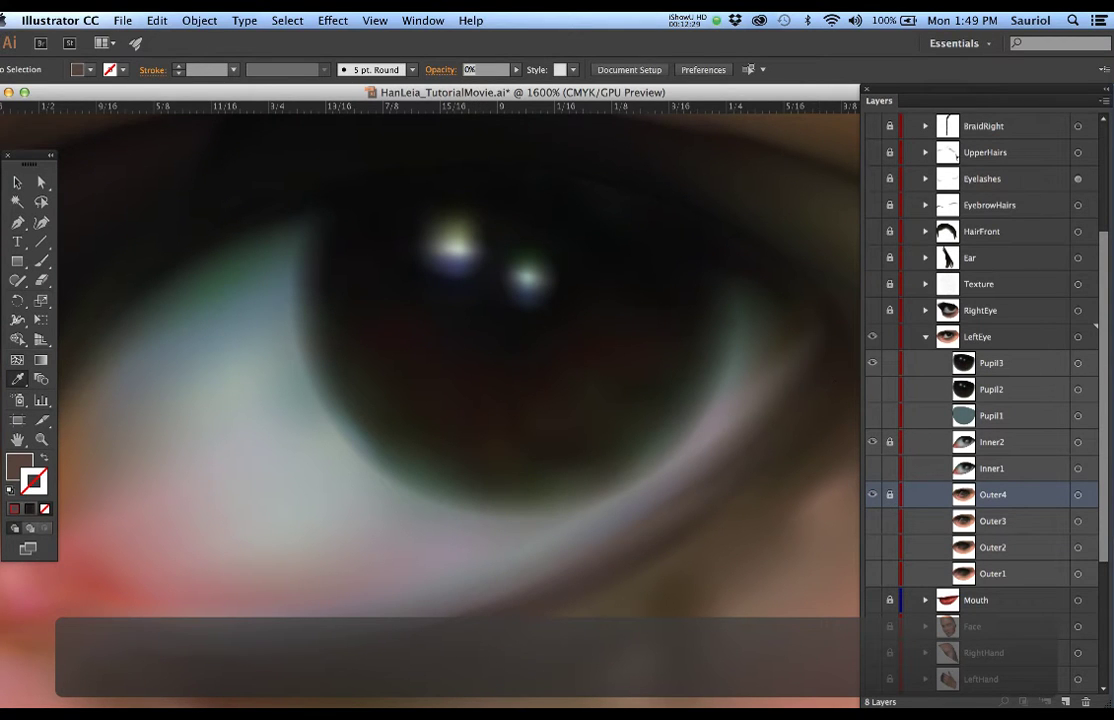
Select Pupil3's mesh, inspect mesh points around its outer edge and inside the iris, and deselect it
click(1078, 363)
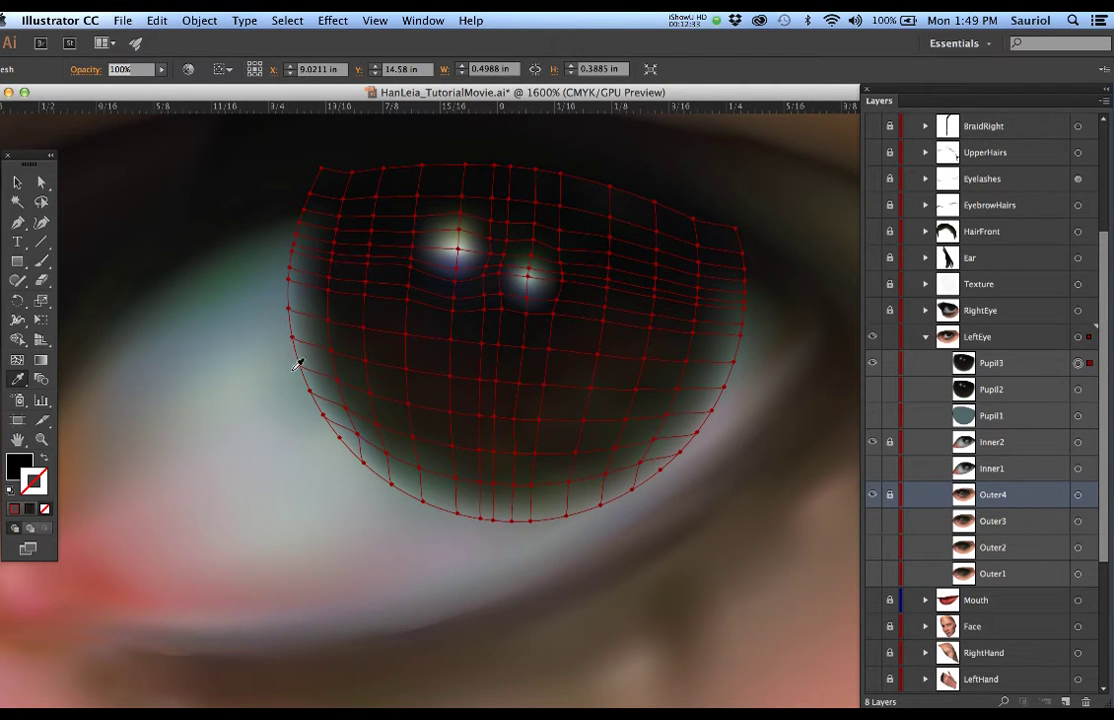
super+click(291, 338)
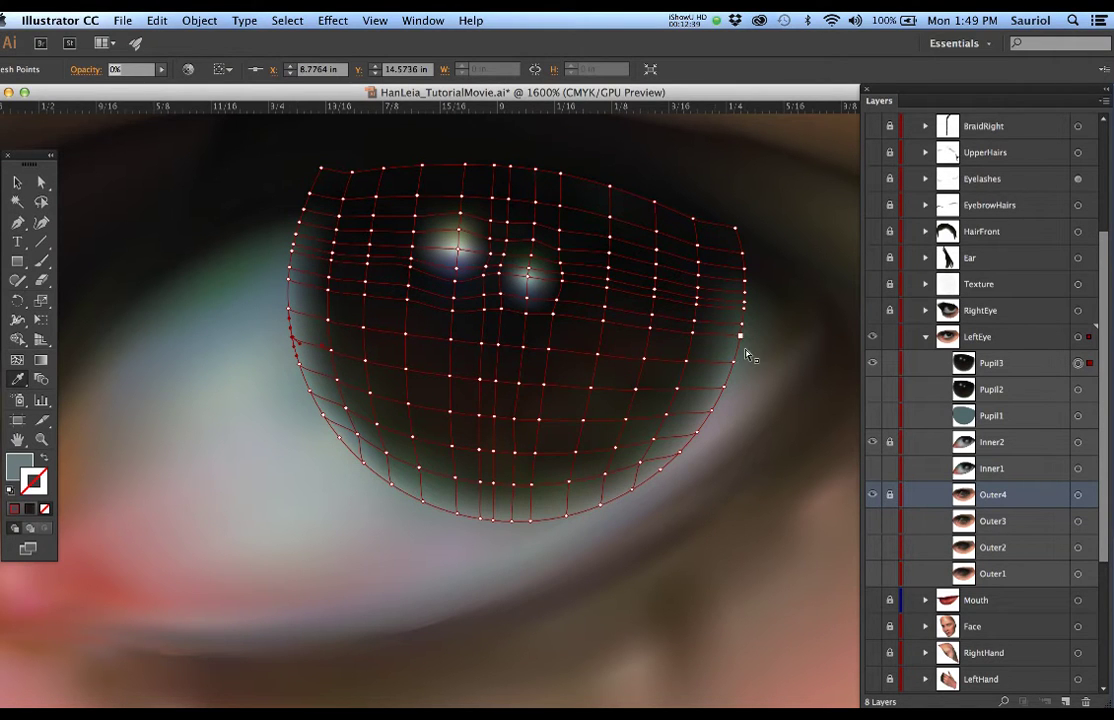
super+click(530, 520)
super+click(494, 519)
super+click(476, 545)
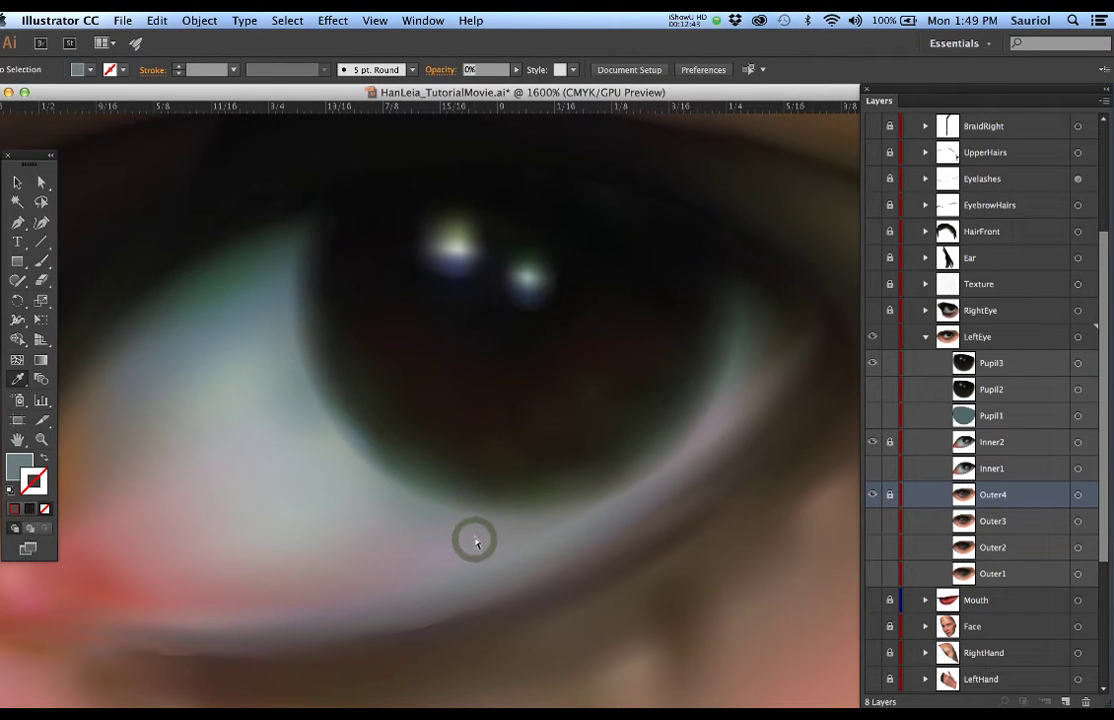
super+click(555, 385)
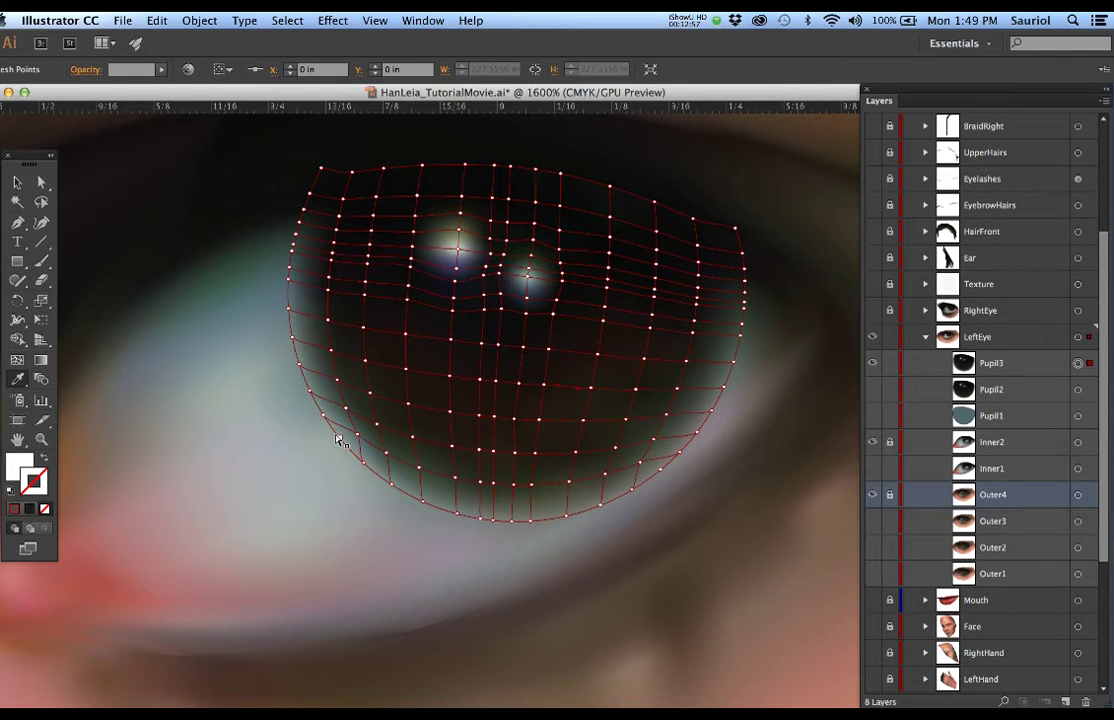
click(293, 436)
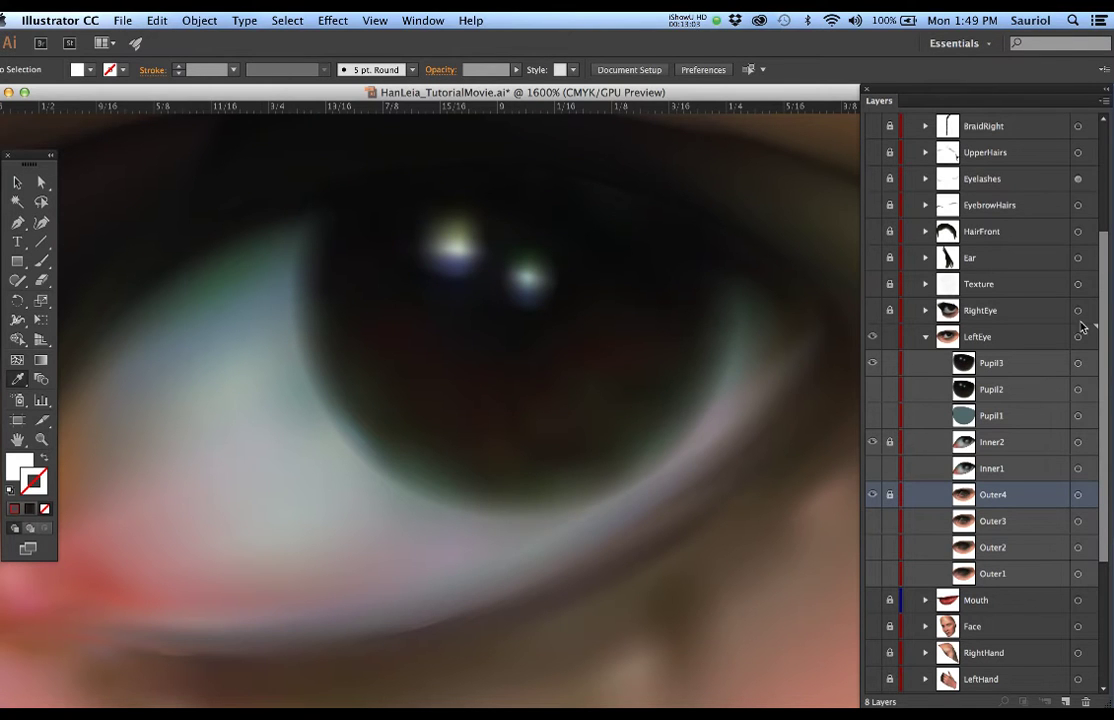
Compare Pupil3's mesh with the Clicky2 reference photo, leaving the photo hidden and the mesh deselected
scroll(884, 245, up, 5)
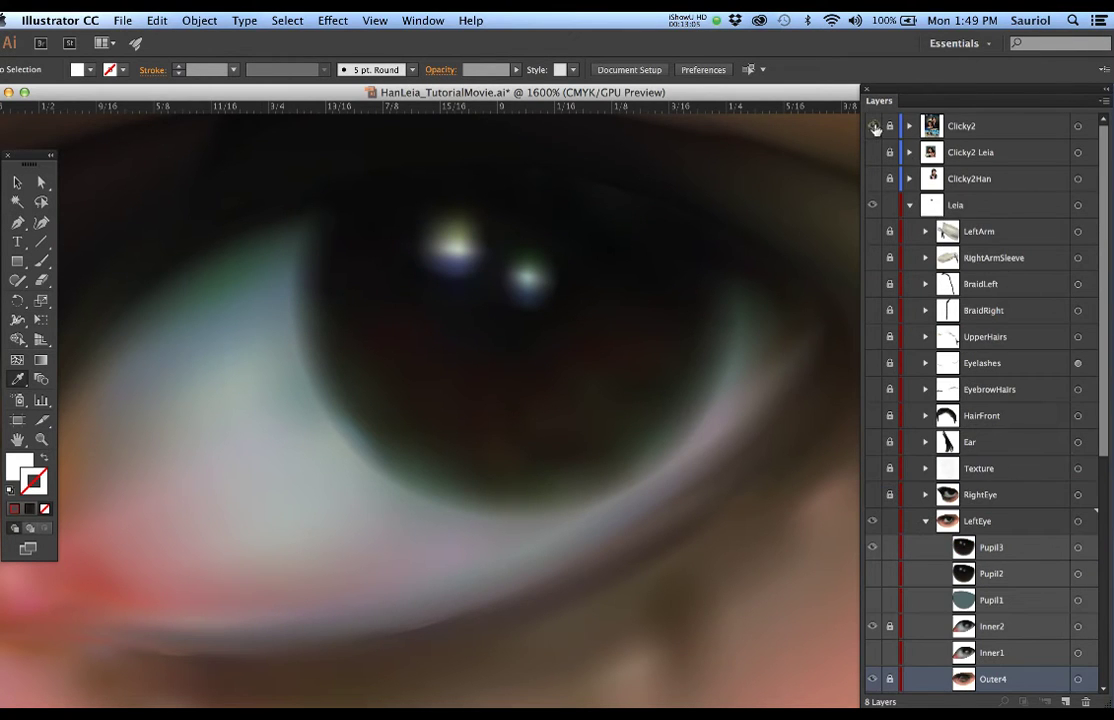
click(873, 126)
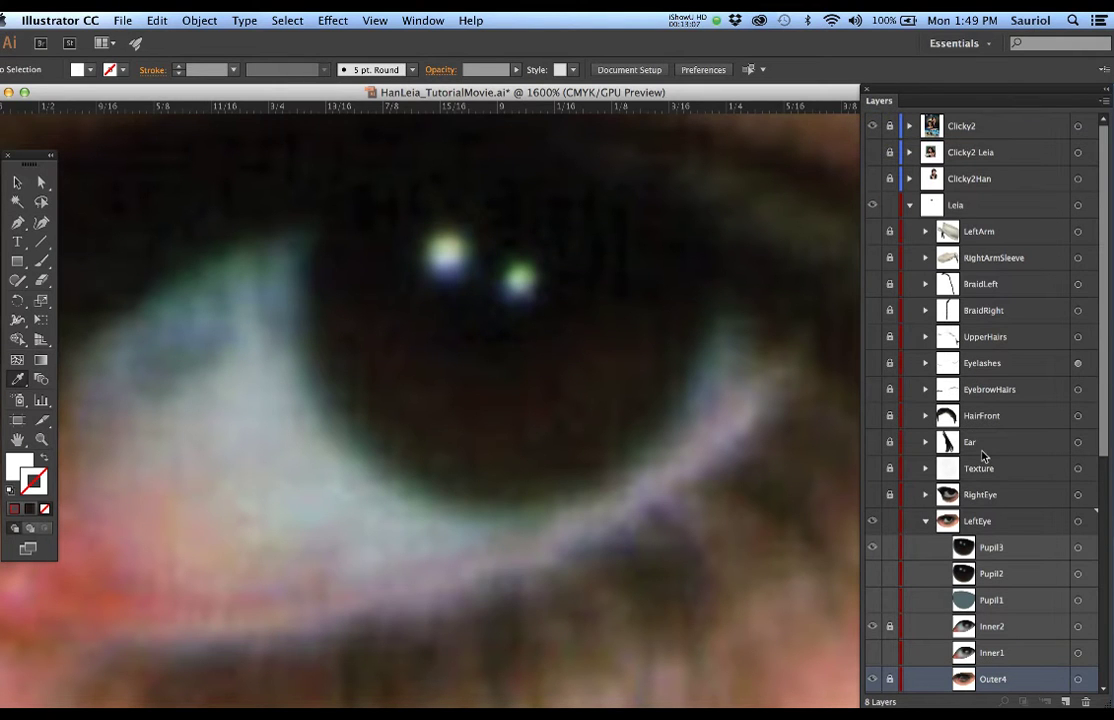
click(1077, 547)
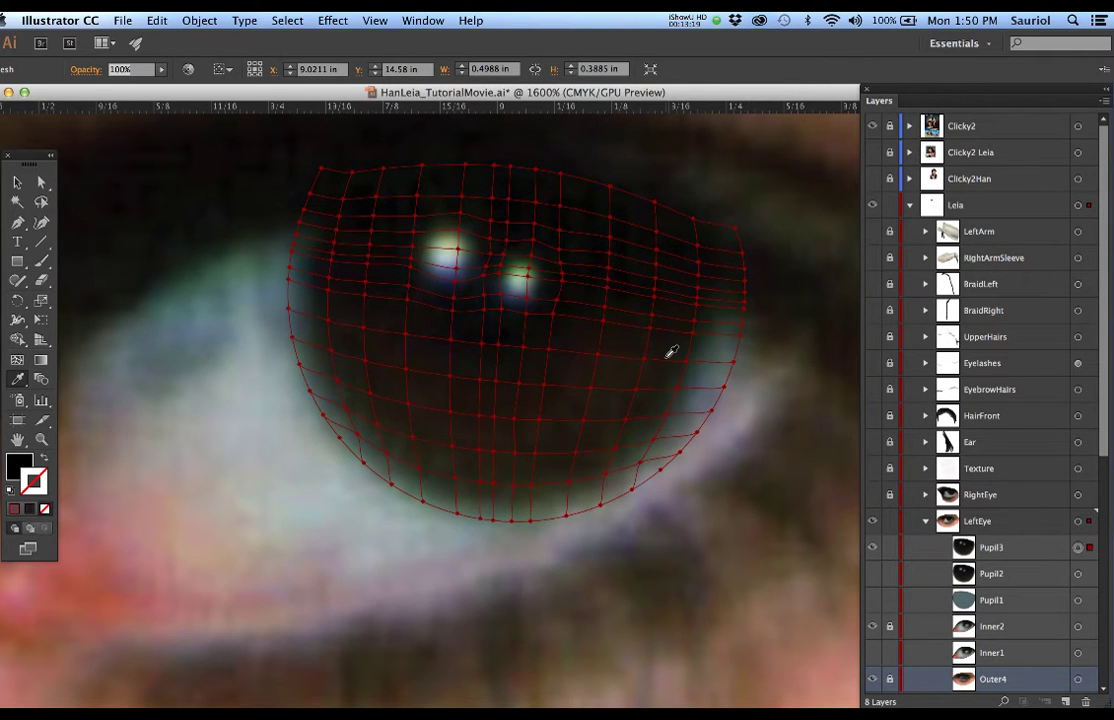
scroll(659, 350, down, 1)
scroll(659, 350, down, 1)
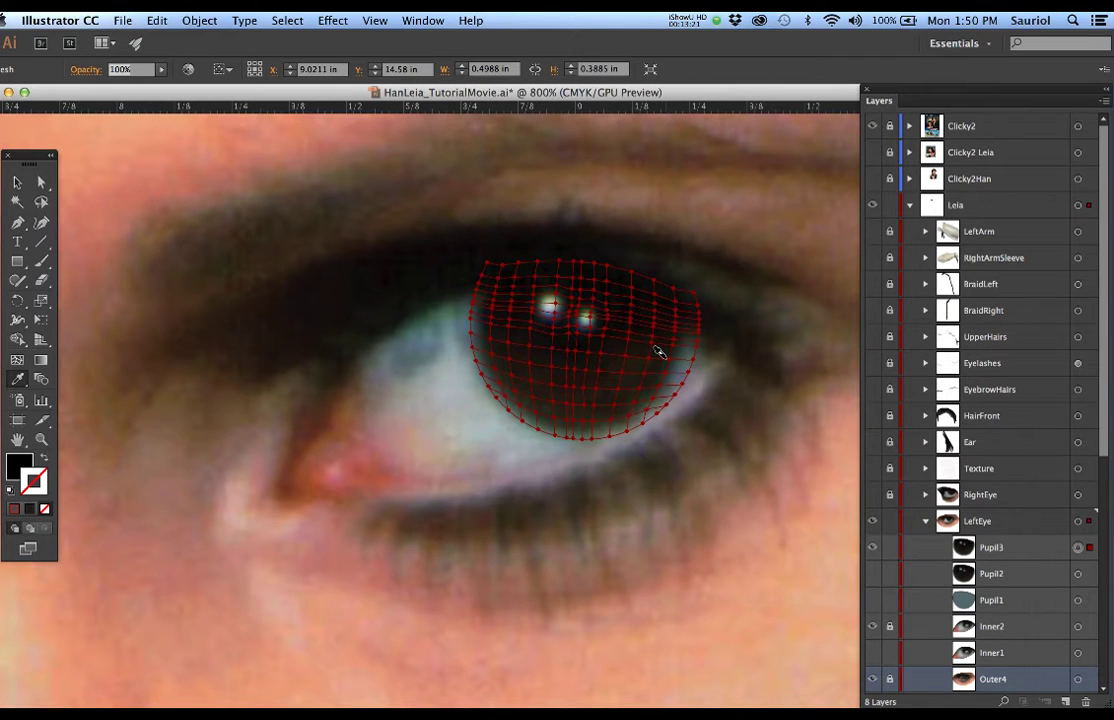
click(873, 127)
click(636, 142)
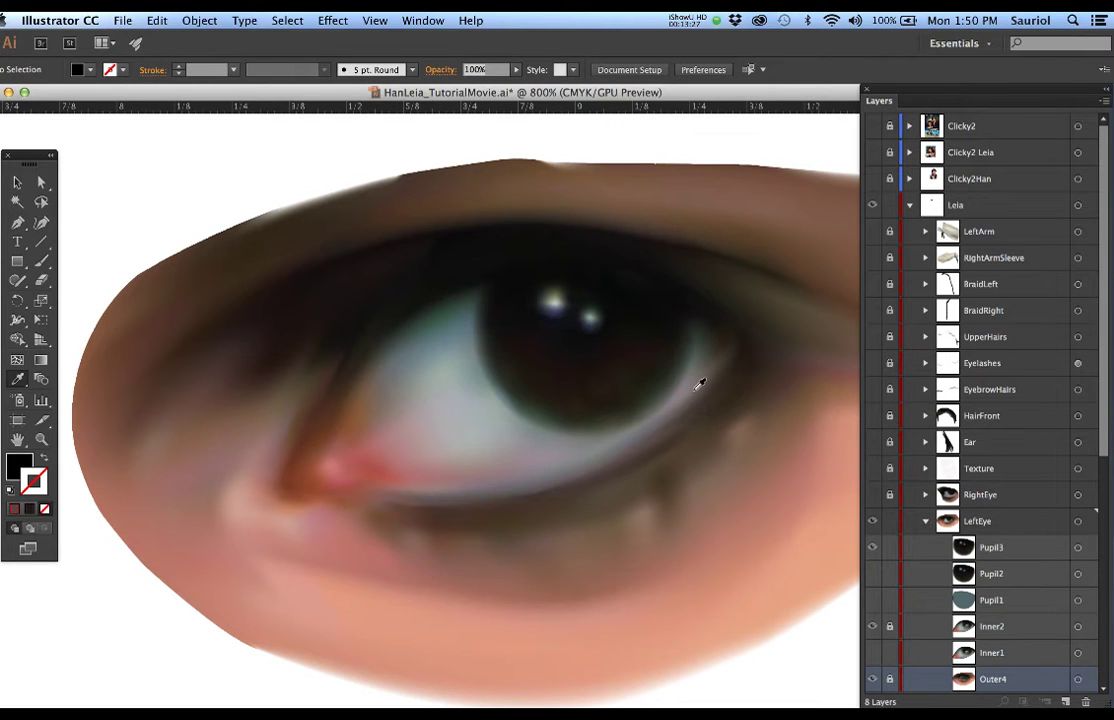
Show the Face layer behind the finished left eye and bring both eye areas into view
scroll(686, 384, down, 1)
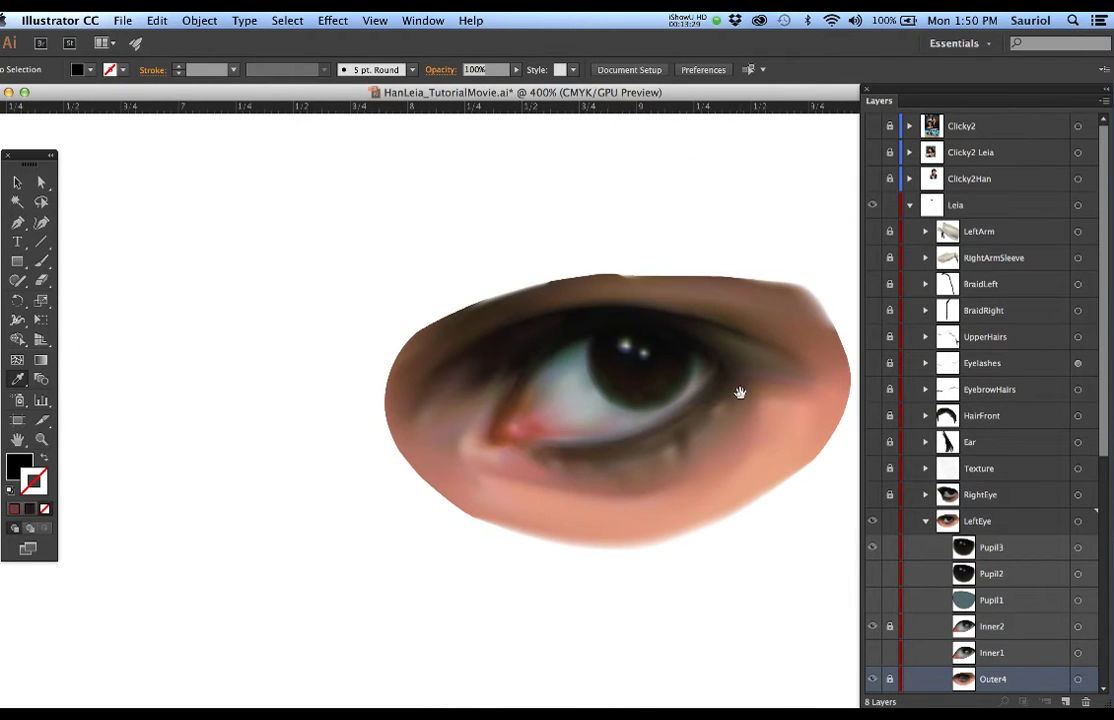
drag(740, 392, 620, 398)
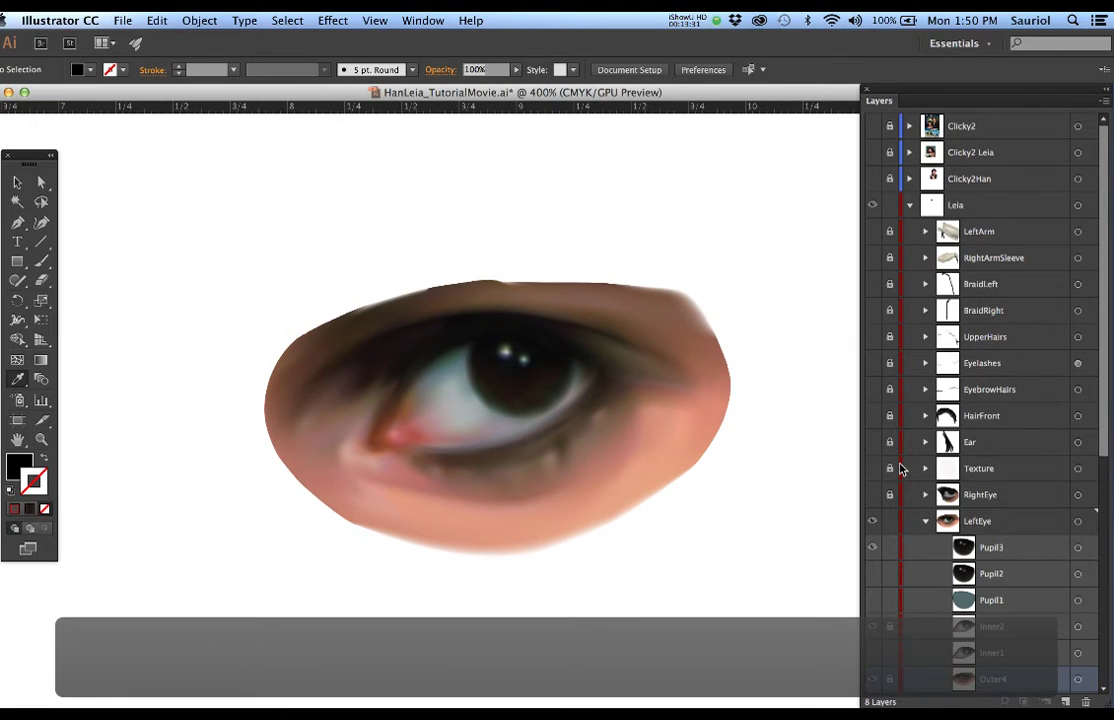
scroll(922, 495, down, 5)
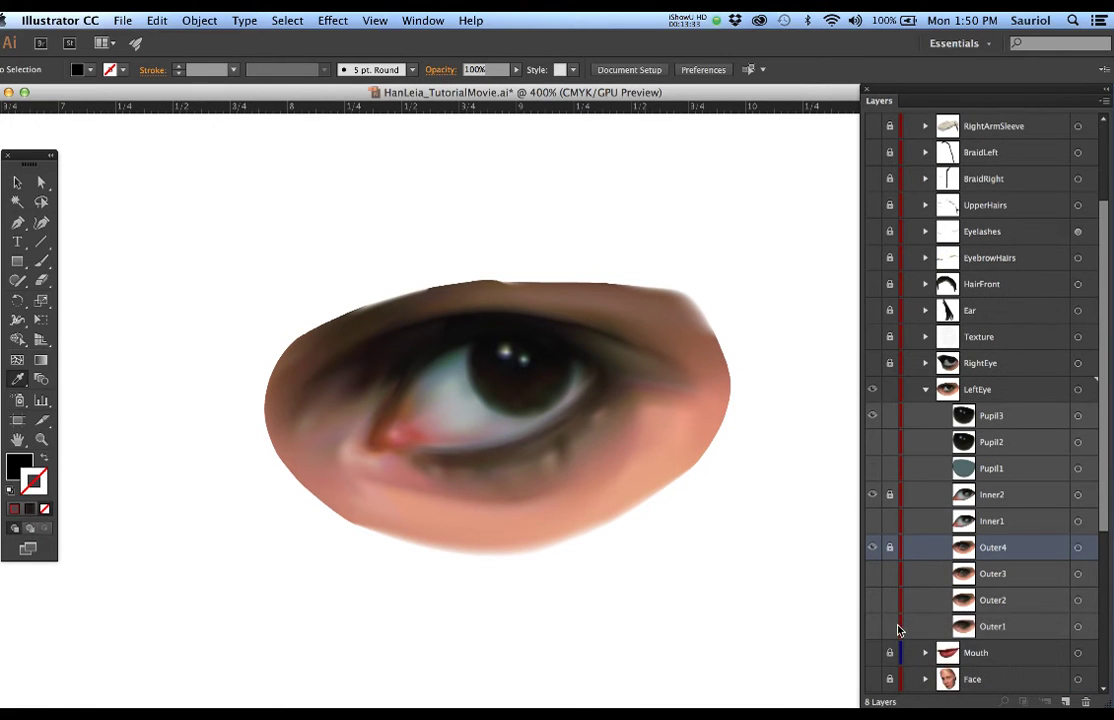
scroll(885, 640, down, 2)
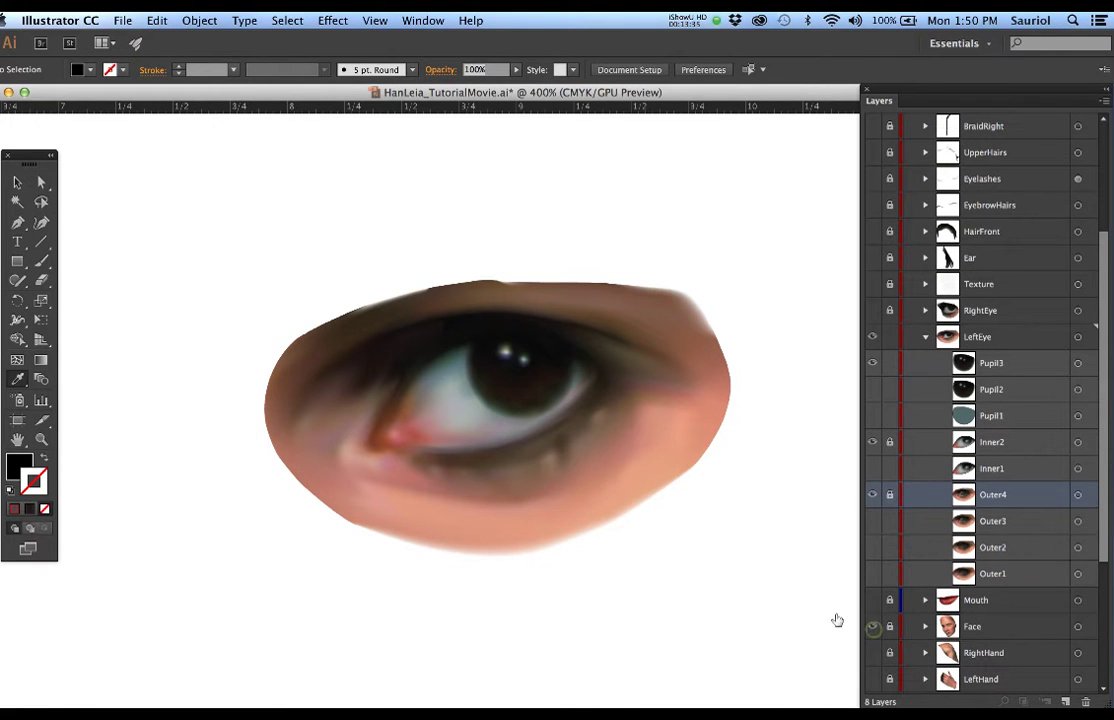
click(872, 626)
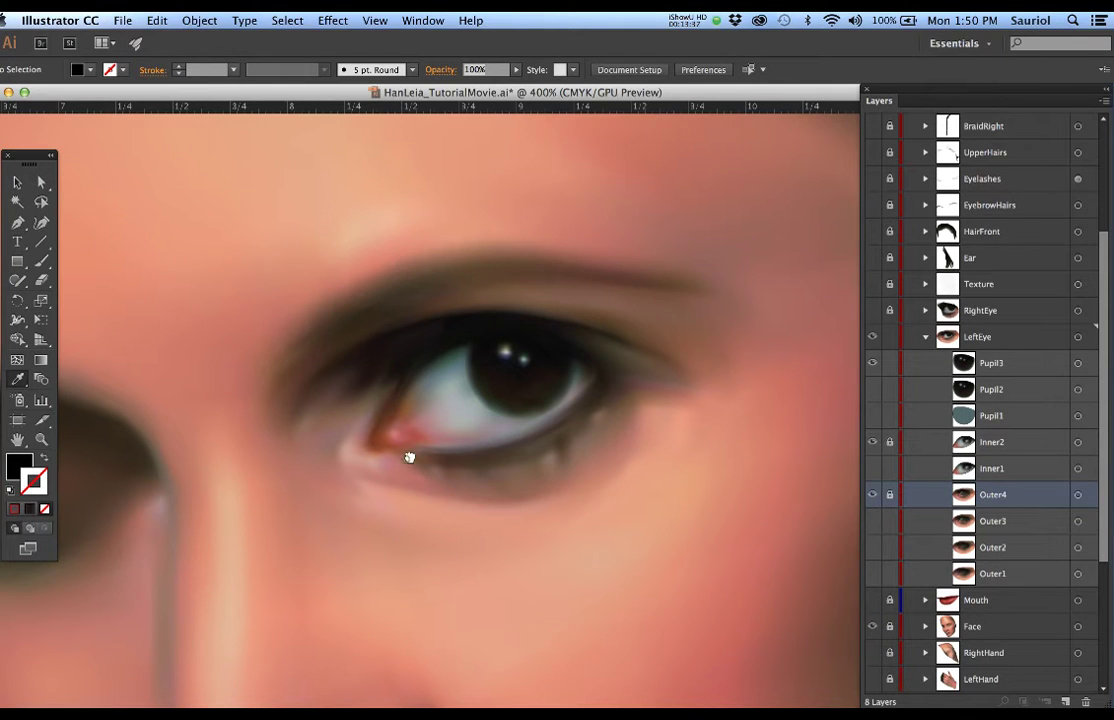
drag(405, 460, 642, 415)
drag(522, 435, 577, 418)
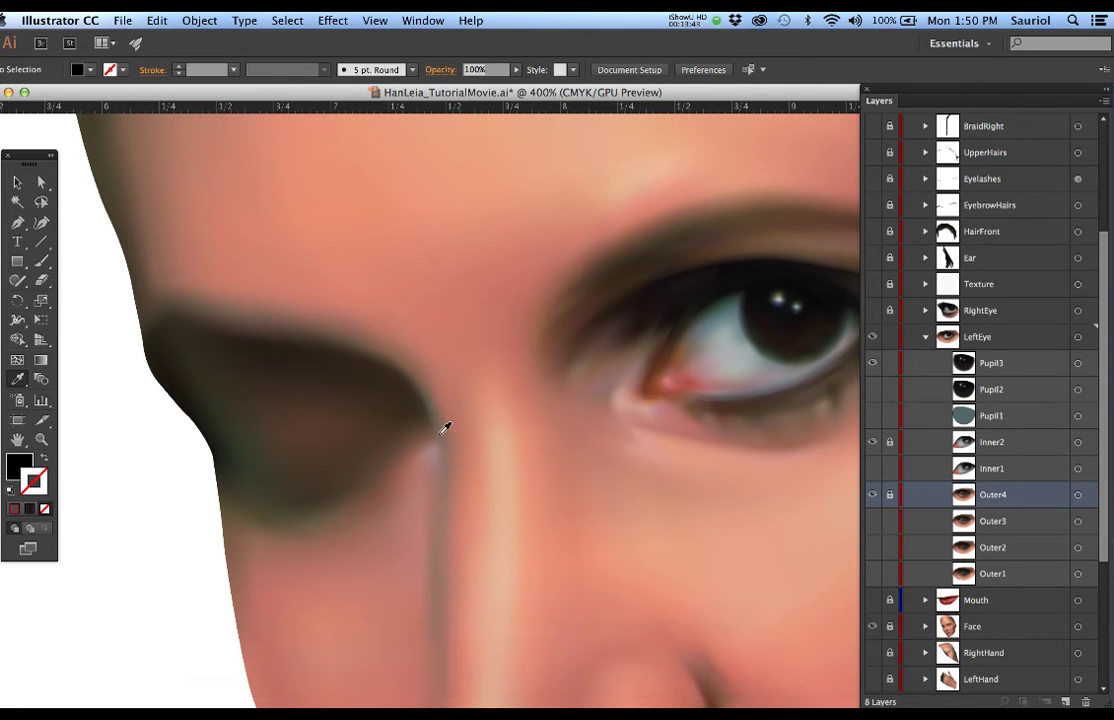
Lock the LeftEye layer and collapse its sublayers
click(890, 337)
click(925, 337)
Preview the Texture layer and its sublayers, hide it again, and show the unlocked RightEye layer
click(886, 312)
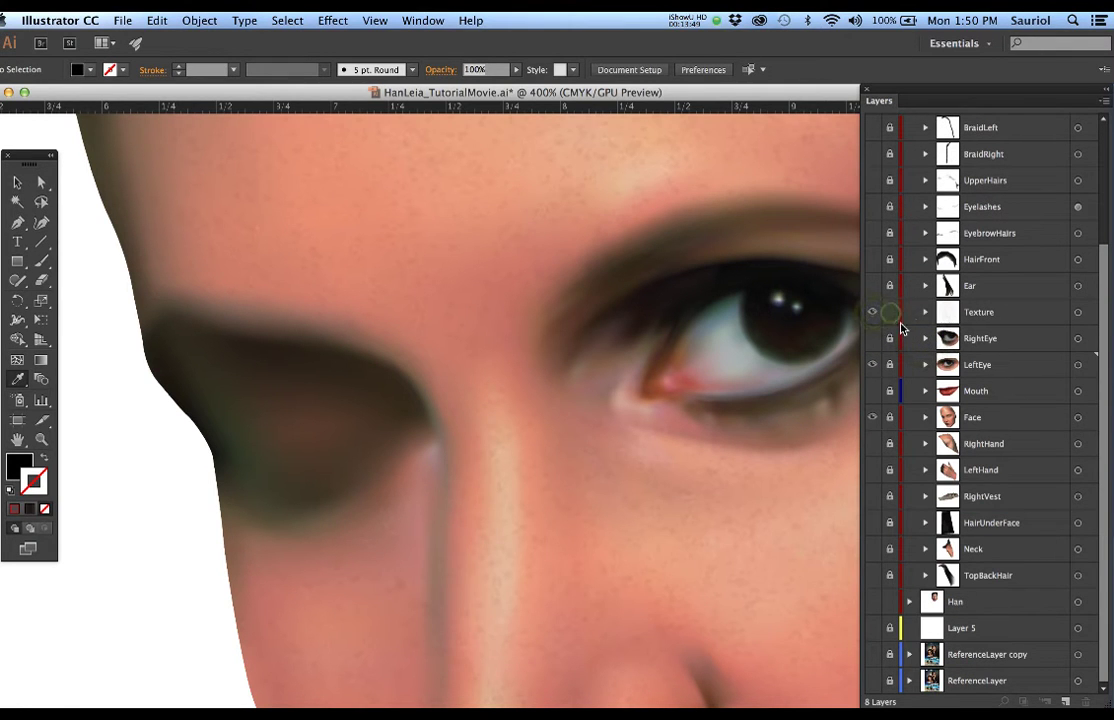
click(925, 314)
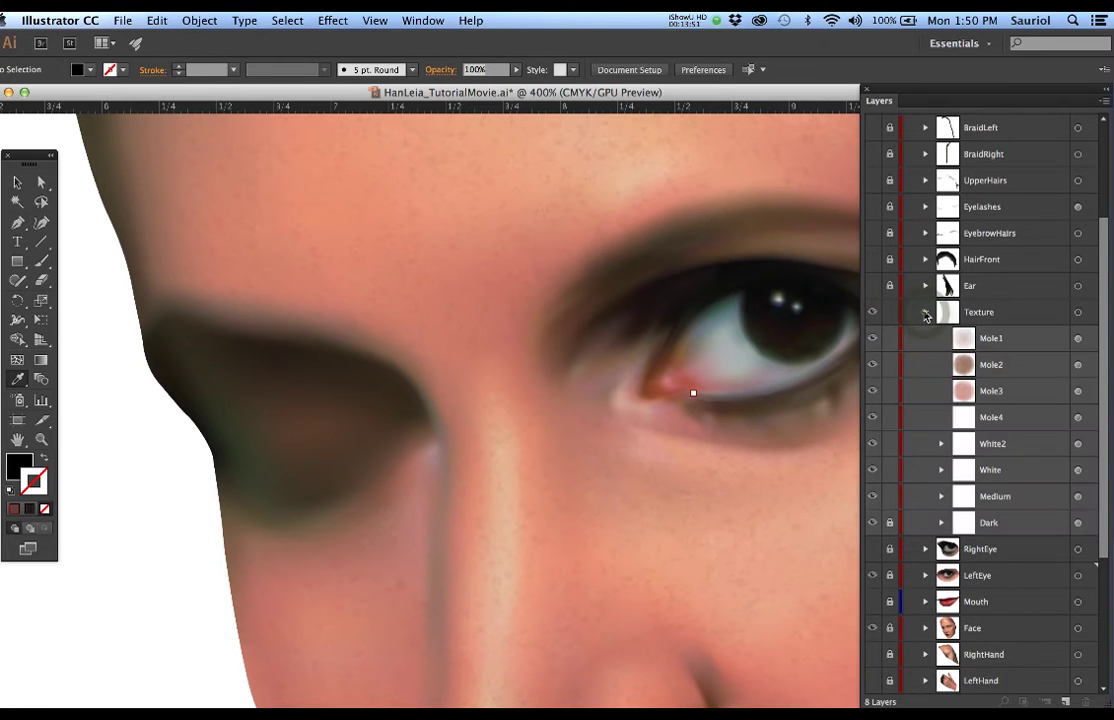
click(925, 314)
click(873, 316)
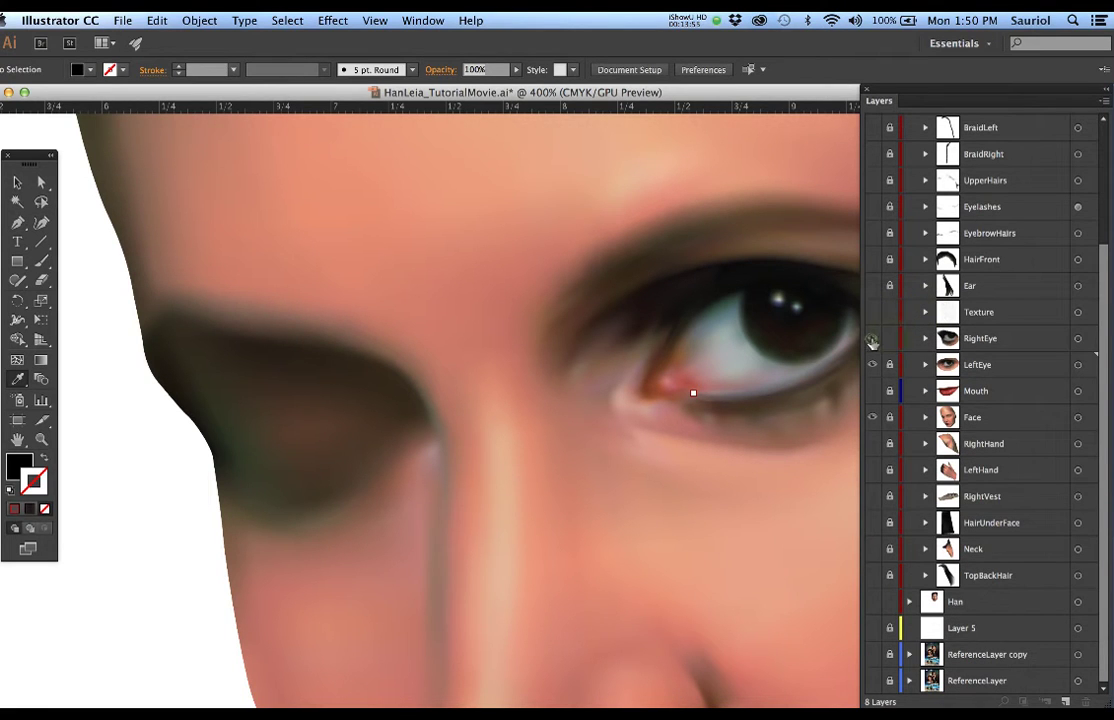
click(872, 339)
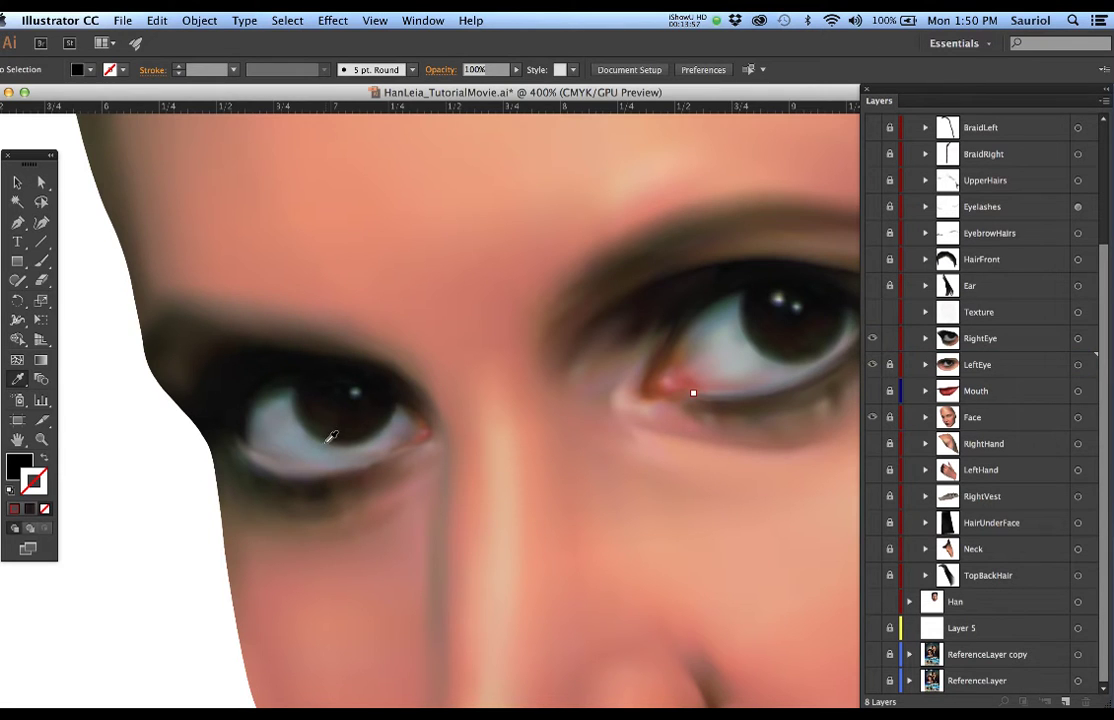
Expand the RightEye layer's sublayers and hide Pupil3
scroll(316, 436, up, 1)
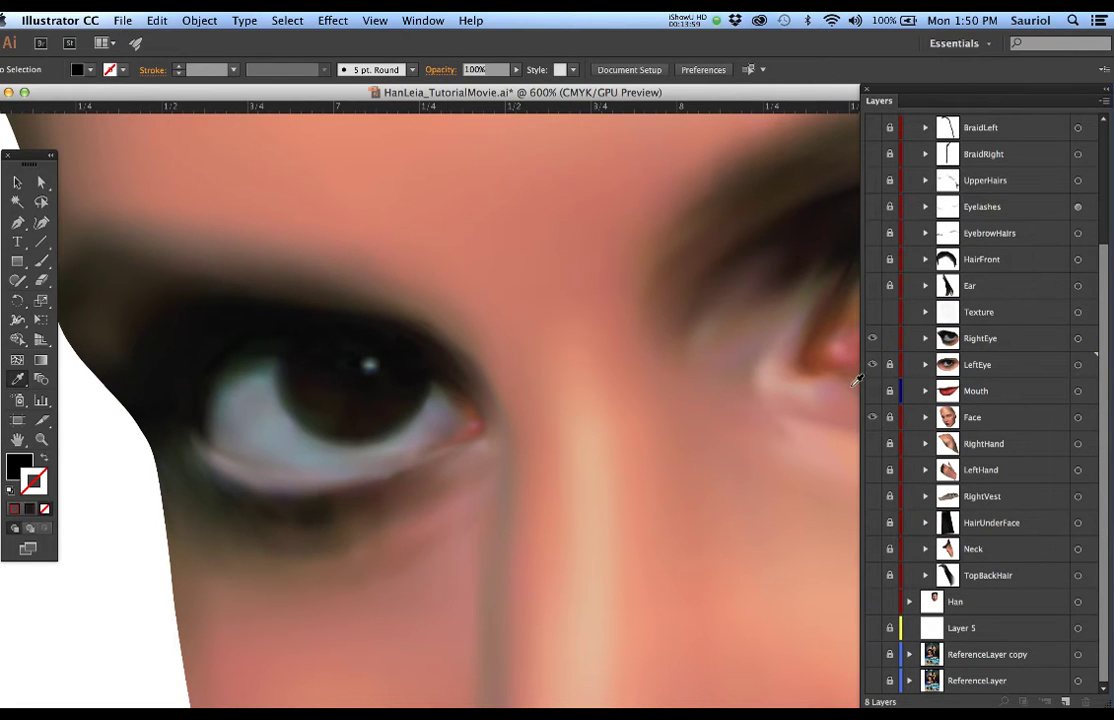
click(925, 339)
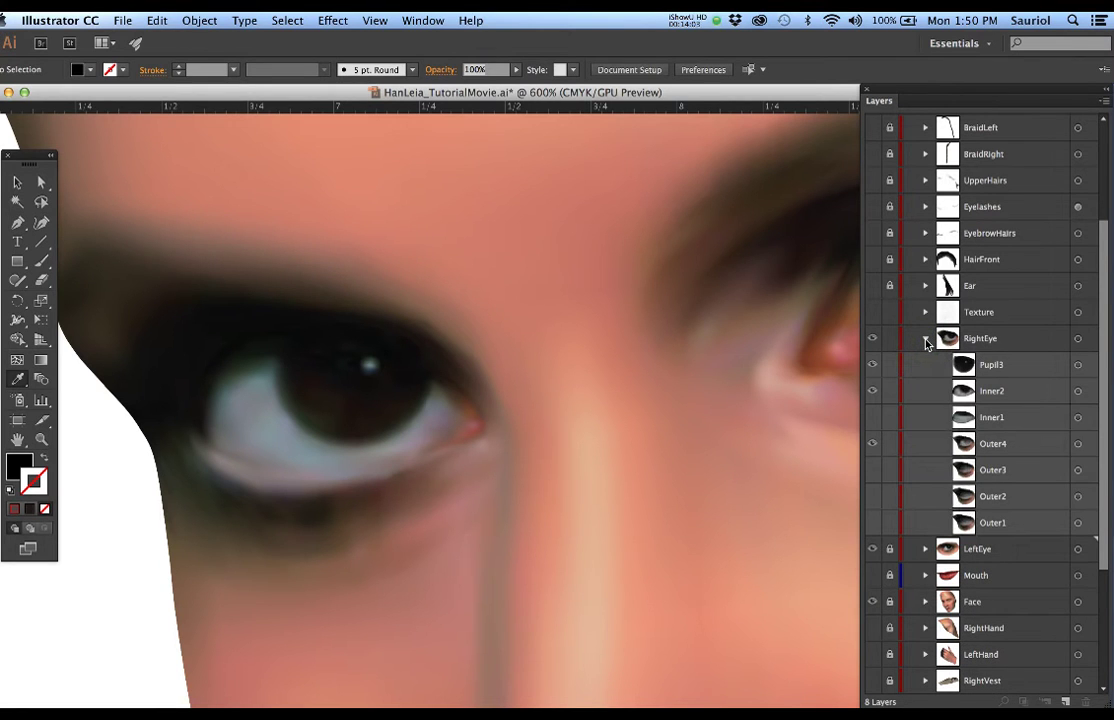
click(872, 366)
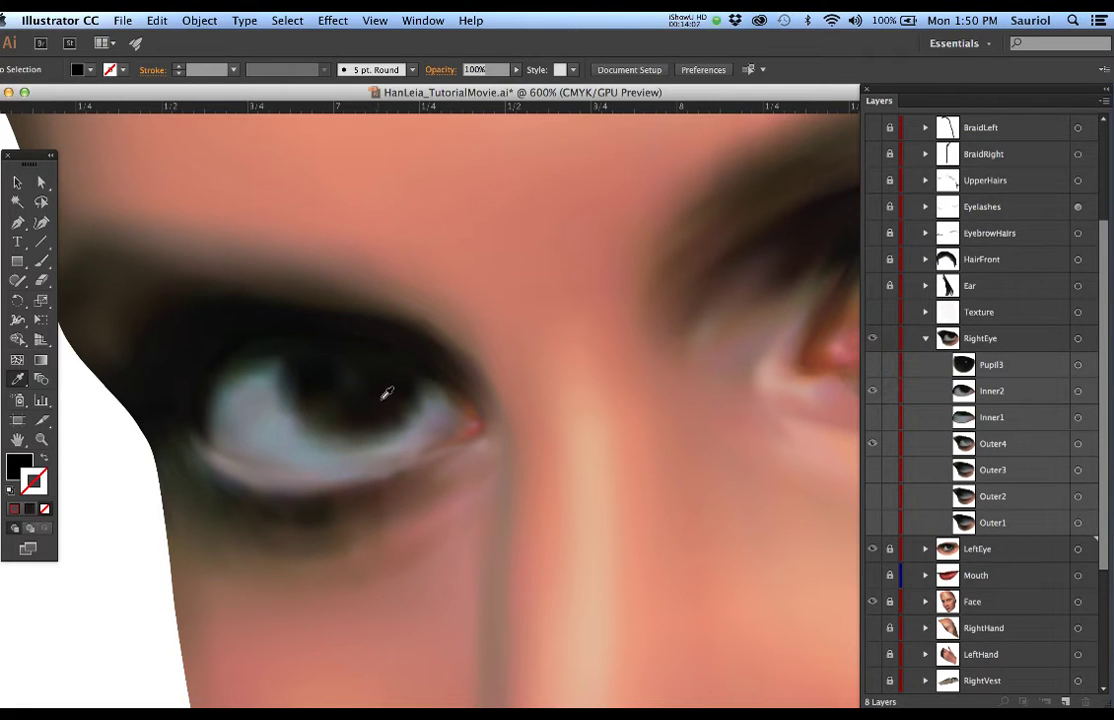
Examine the opacity of a lower-edge point on the Inner2 mesh, comparing the blend with the Face layer hidden and shown
click(1080, 396)
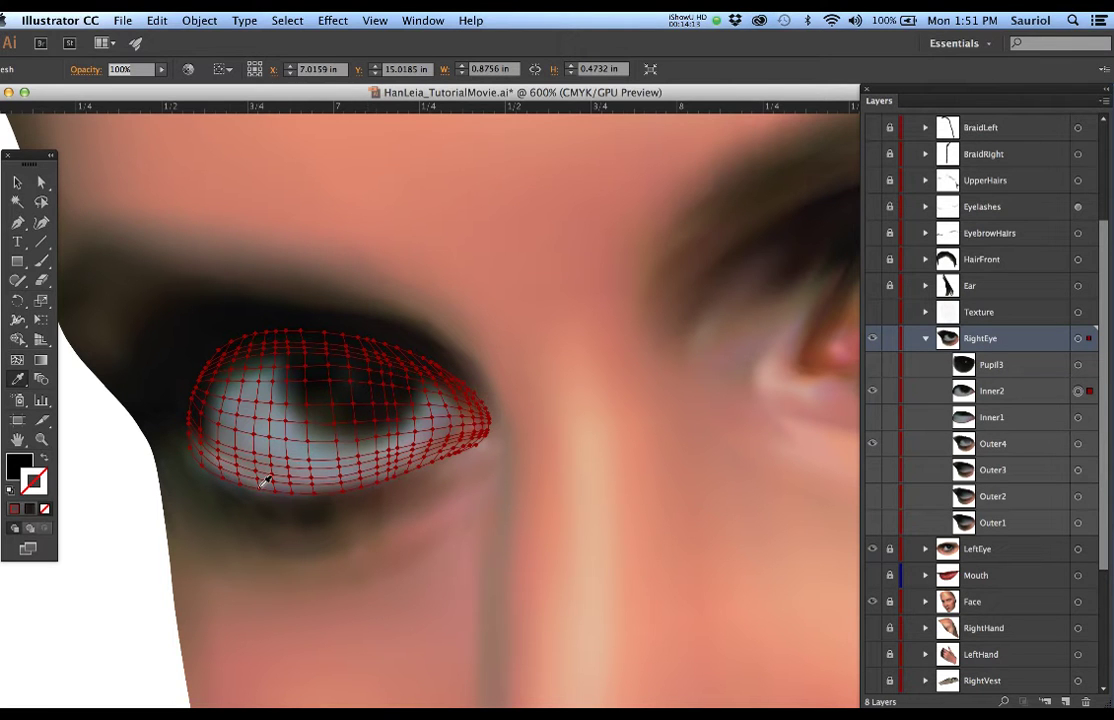
scroll(253, 480, up, 1)
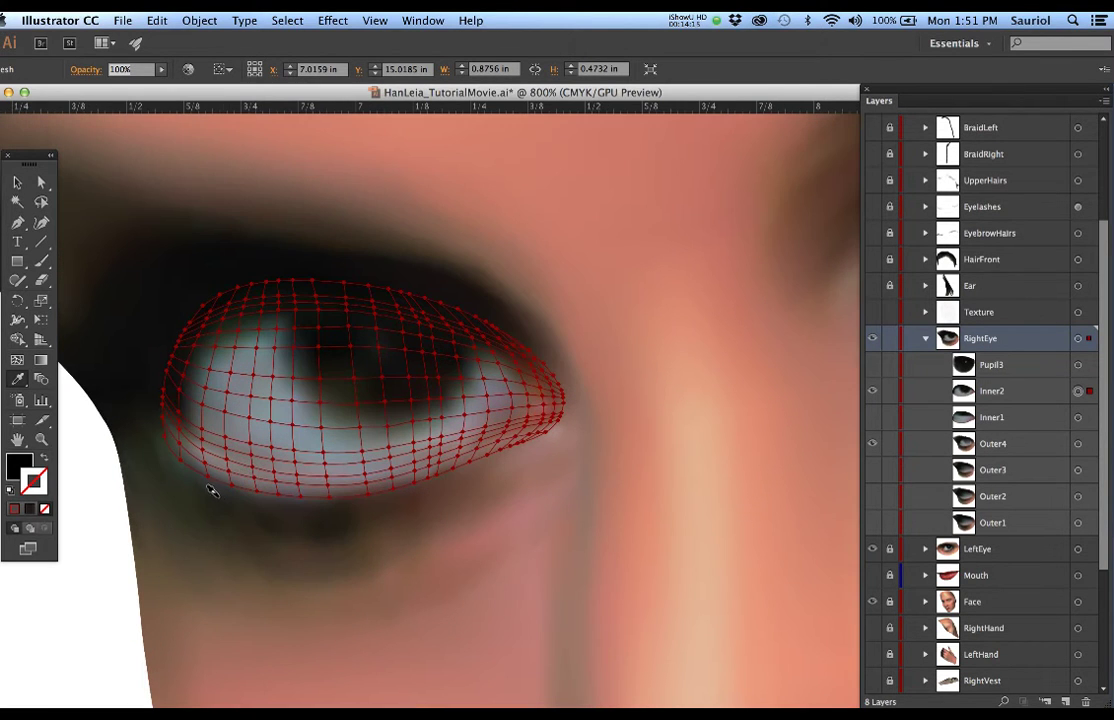
click(300, 496)
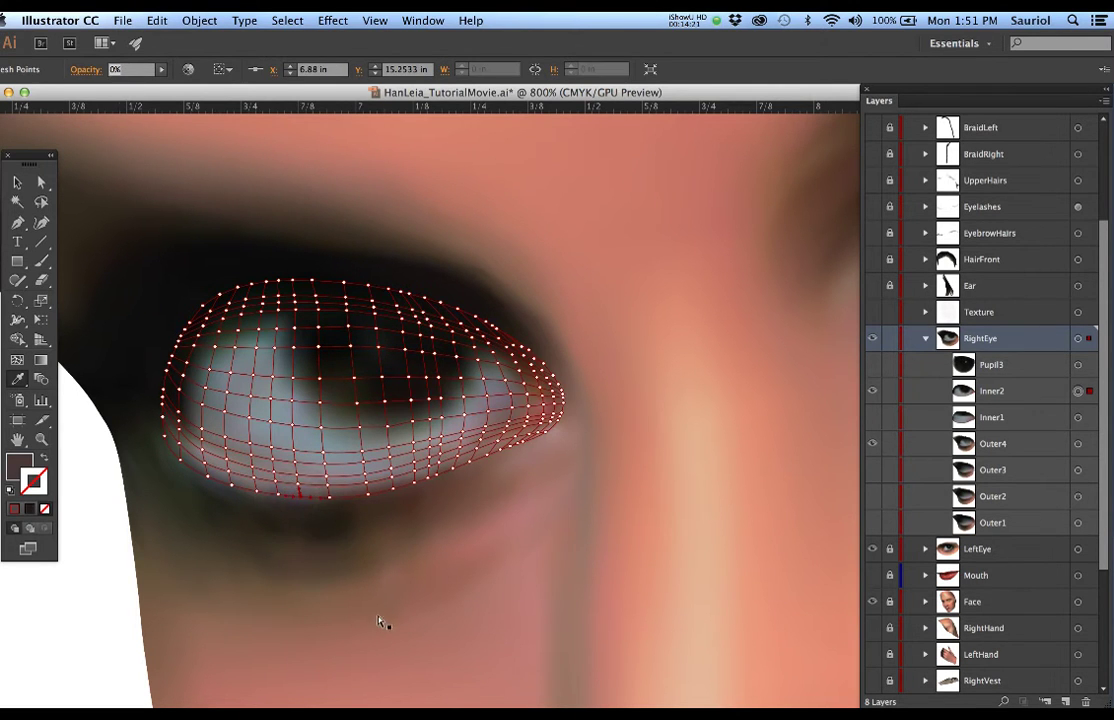
click(872, 602)
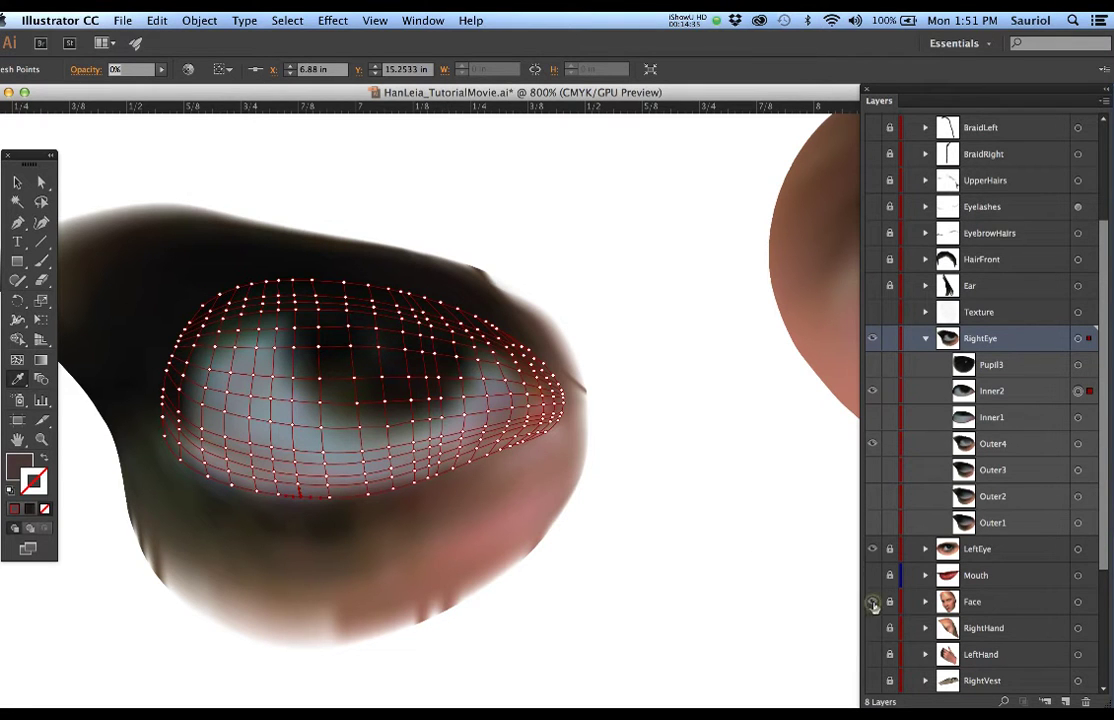
click(872, 602)
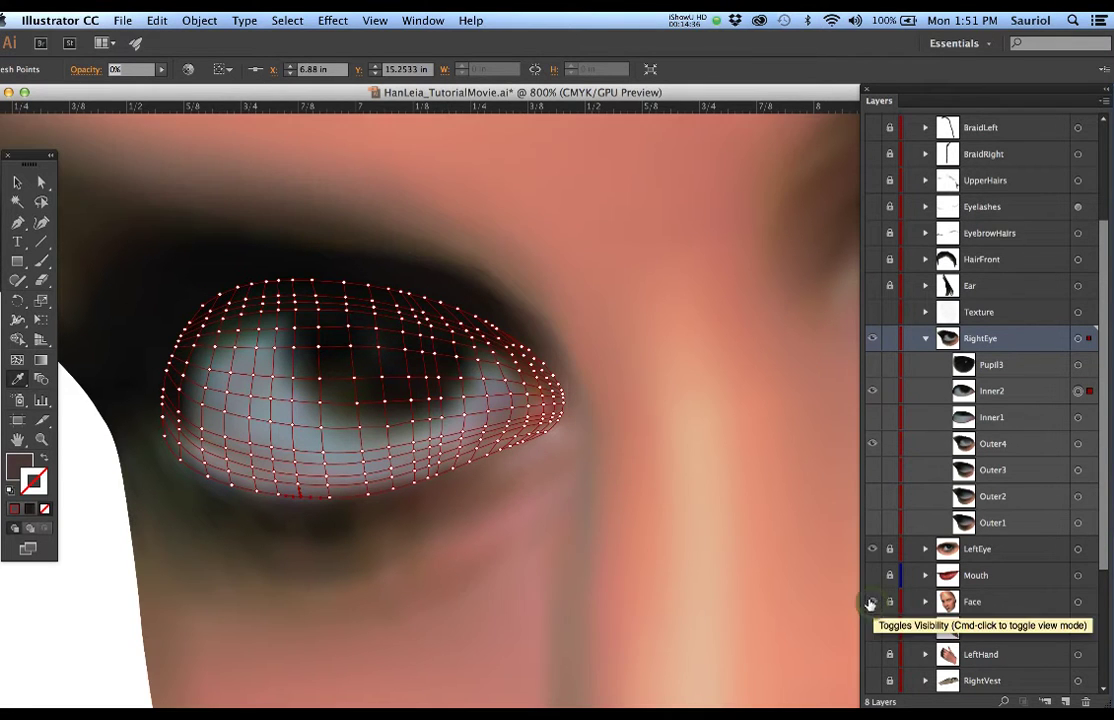
Select a mesh point on the lower edge of Outer4 beneath the inner eye corner and hide the Face layer
click(446, 606)
scroll(453, 612, up, 1)
scroll(455, 608, up, 1)
scroll(453, 610, down, 1)
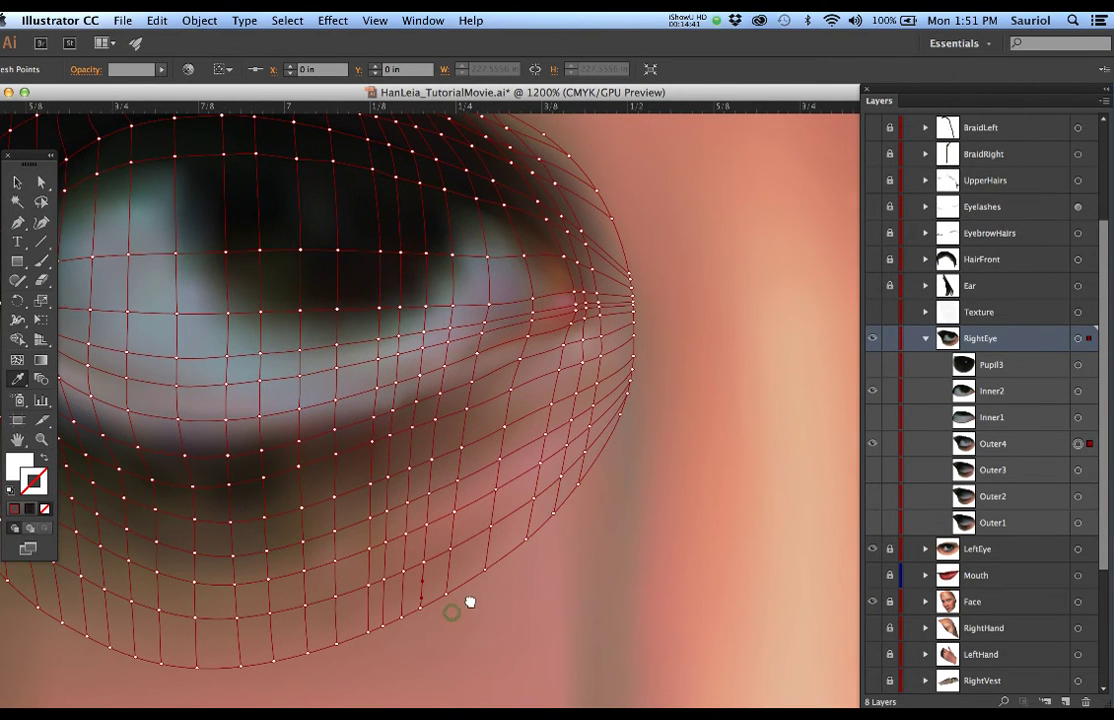
drag(447, 616, 492, 578)
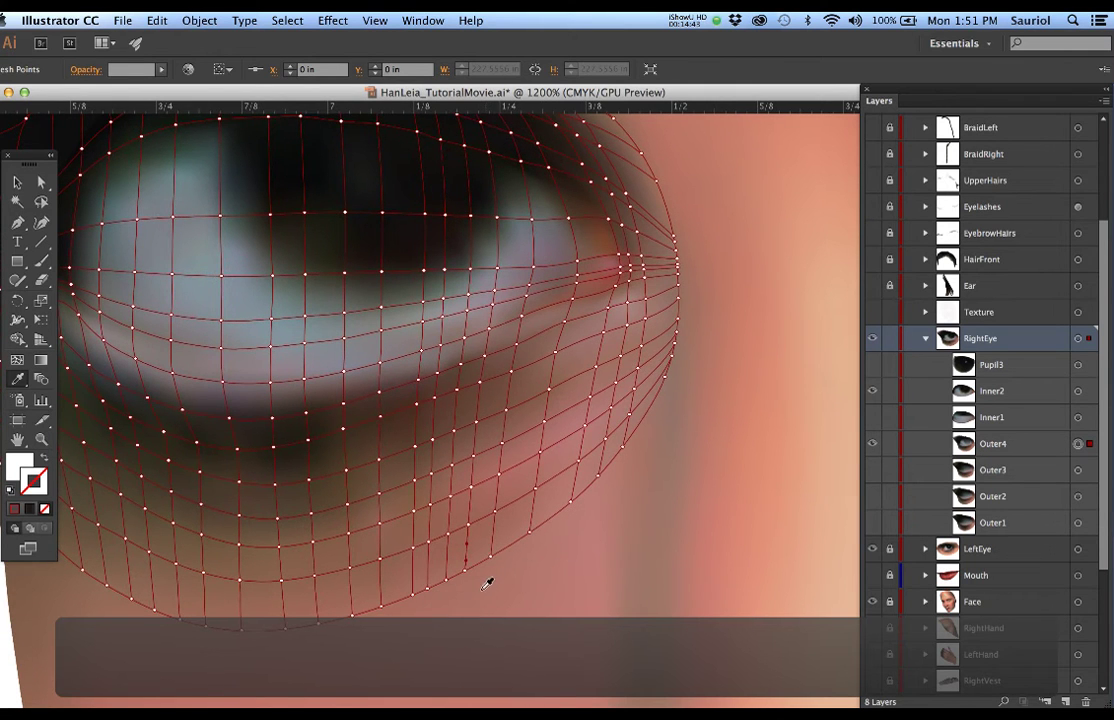
click(479, 591)
click(463, 571)
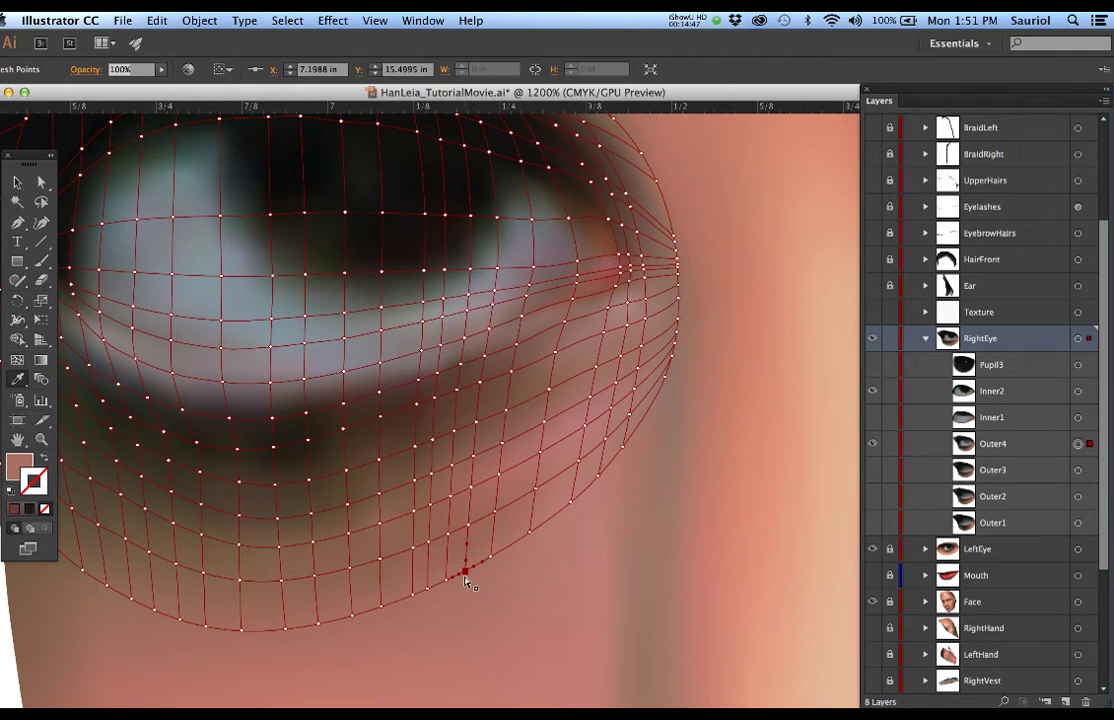
click(873, 600)
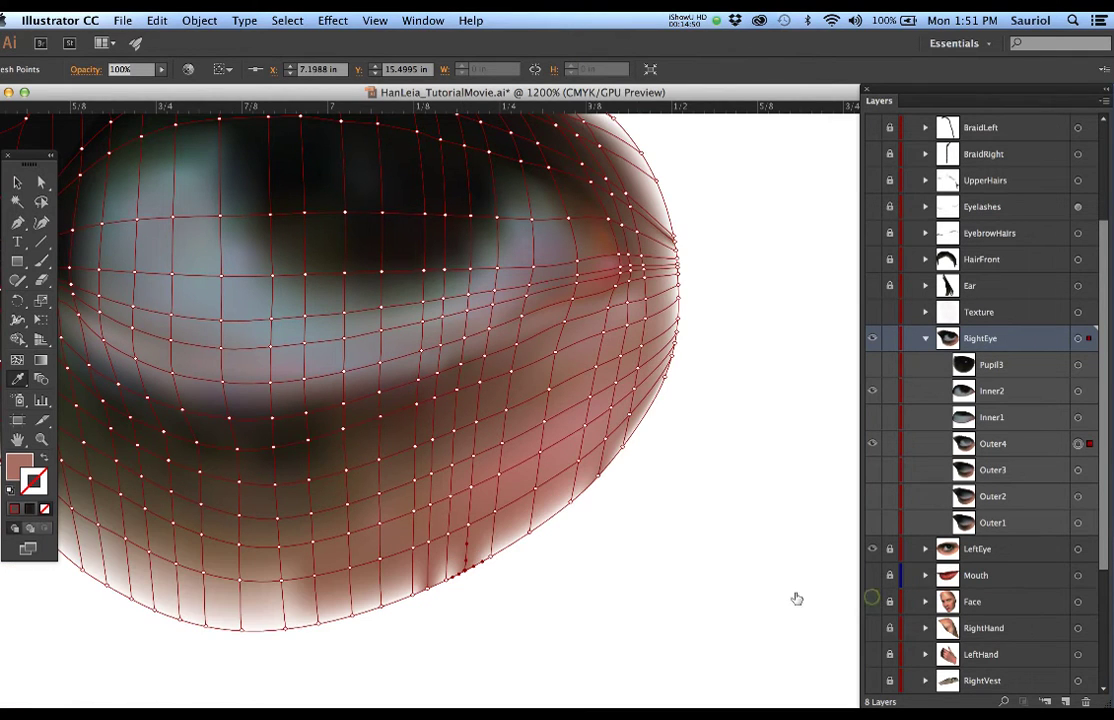
Add two more opaque points along Outer4's lower edge to the selection and set their opacity to 0%, then deselect the mesh
shift+click(430, 590)
shift+click(601, 479)
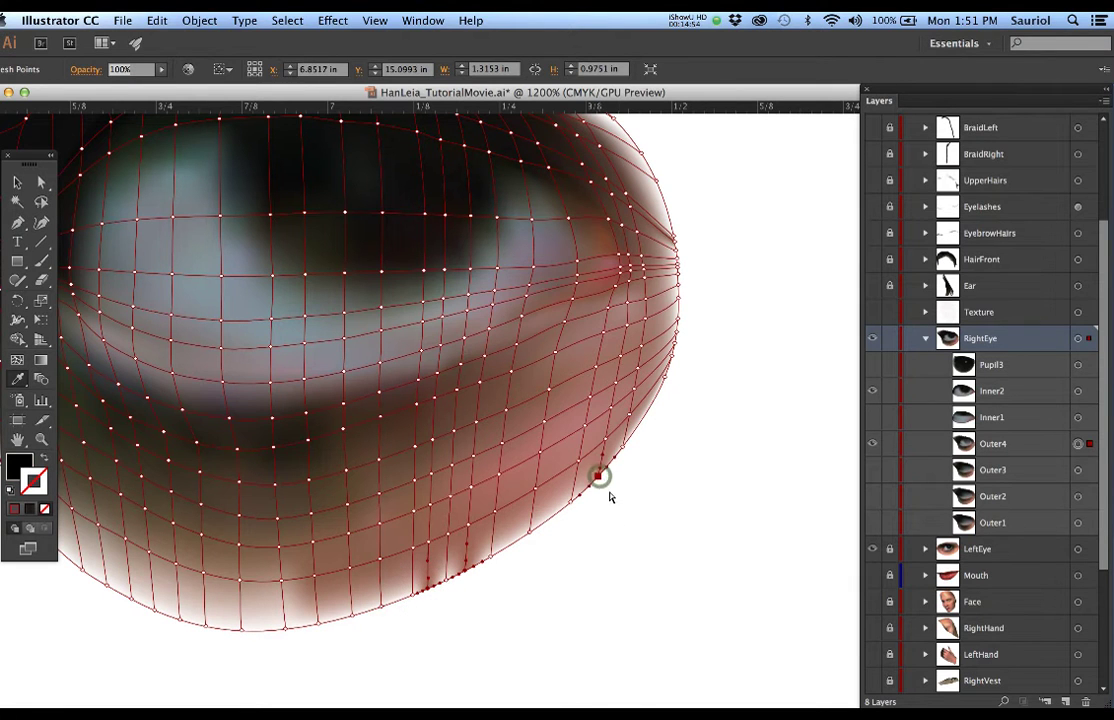
click(137, 70)
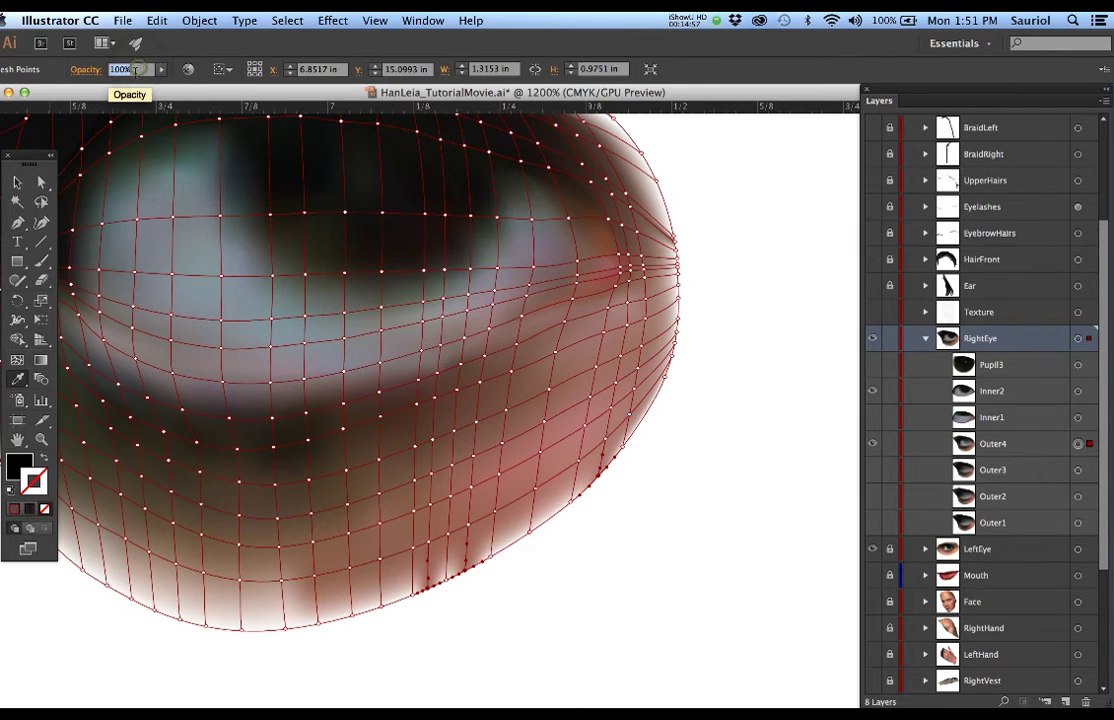
text(0)
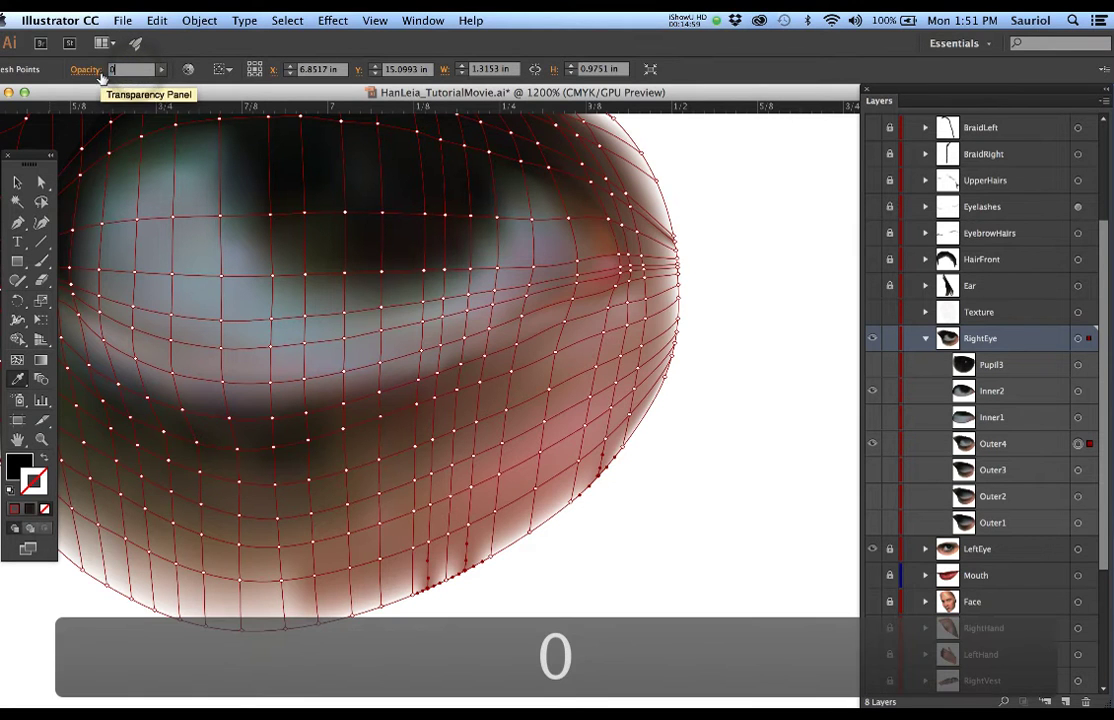
double_click(17, 379)
click(628, 538)
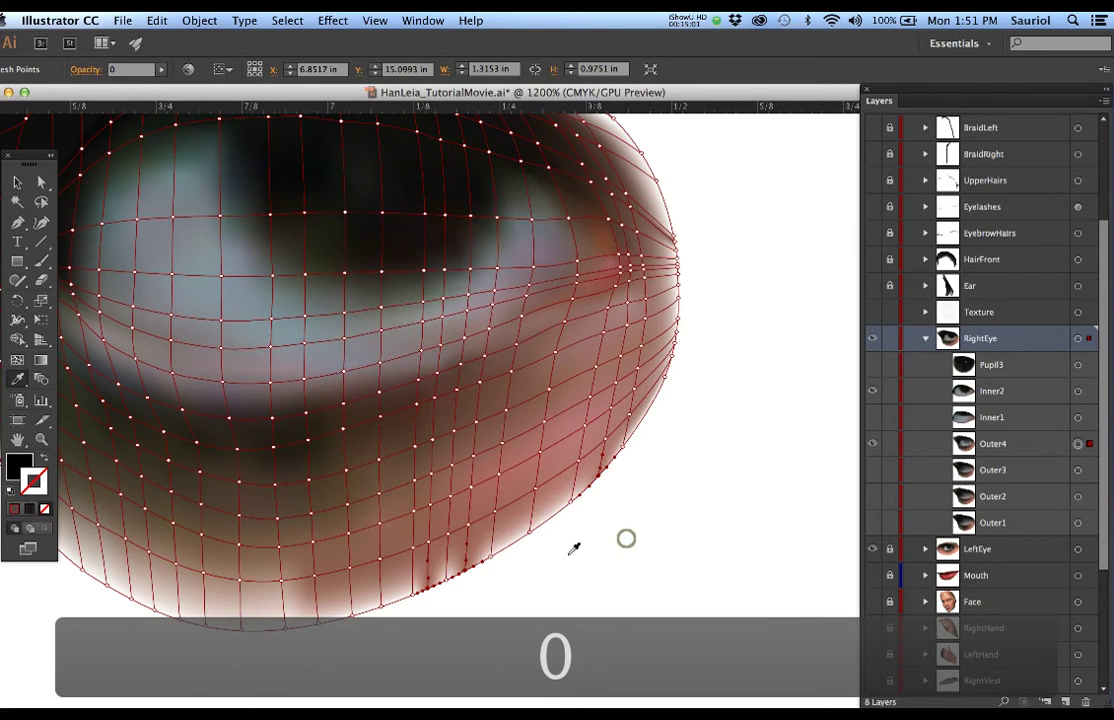
click(118, 72)
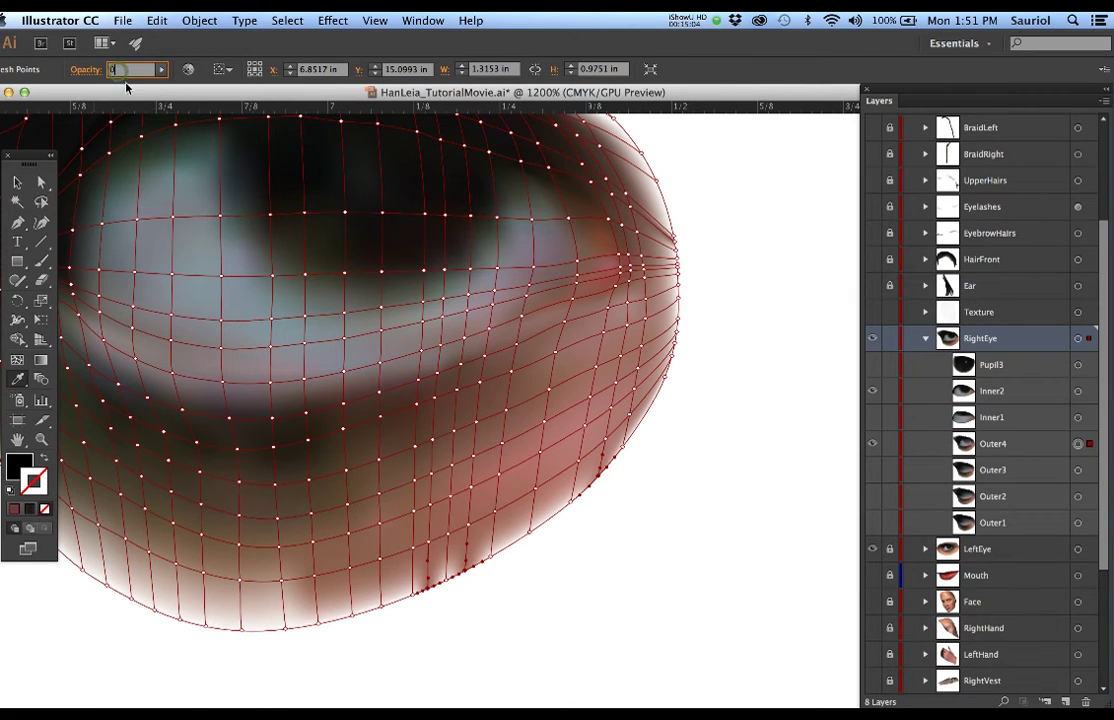
click(468, 597)
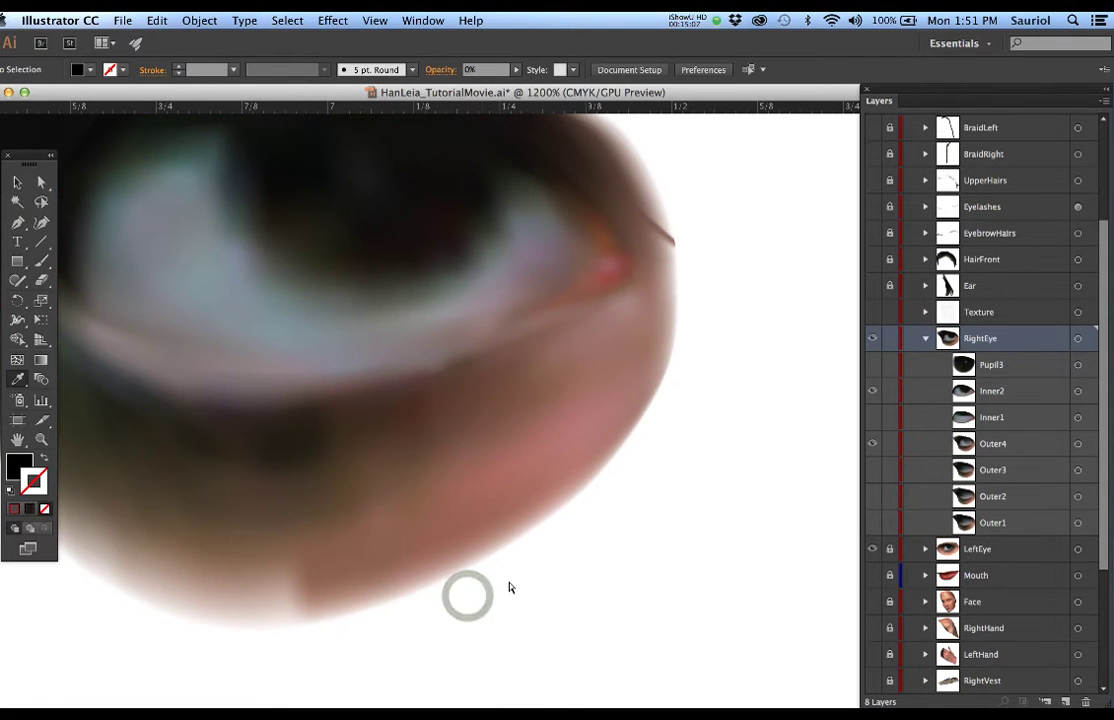
Set the opacity of the streaked mesh points on Outer4's lower outer edge to 0% and deselect the mesh
scroll(461, 565, down, 1)
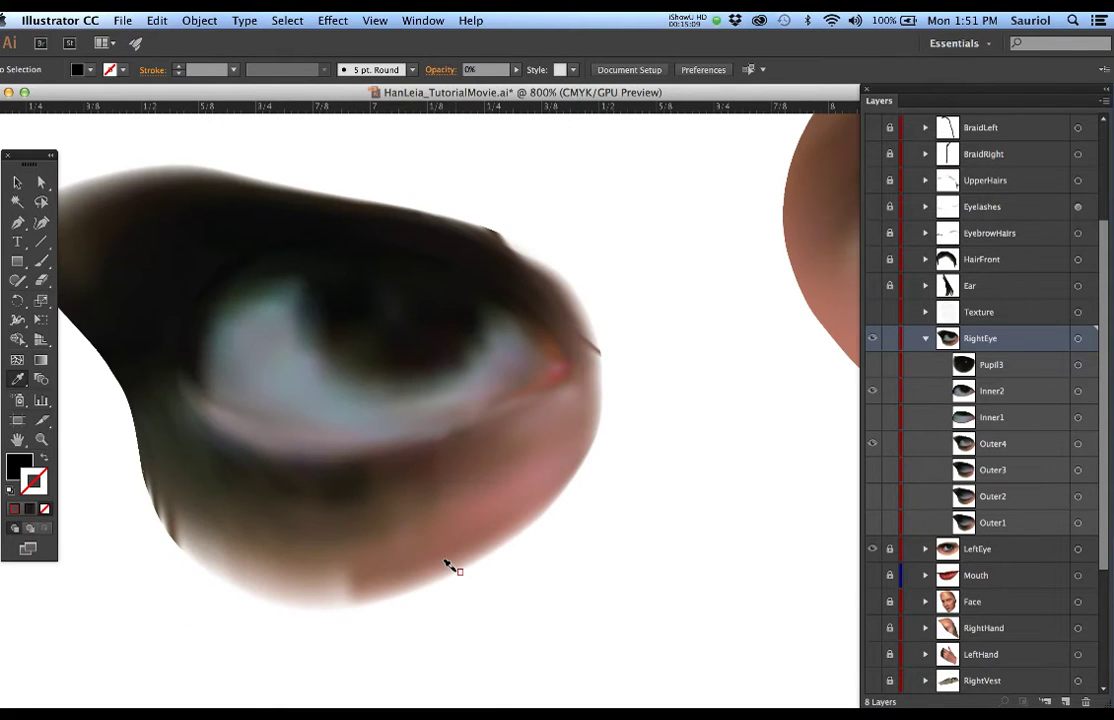
scroll(140, 548, up, 2)
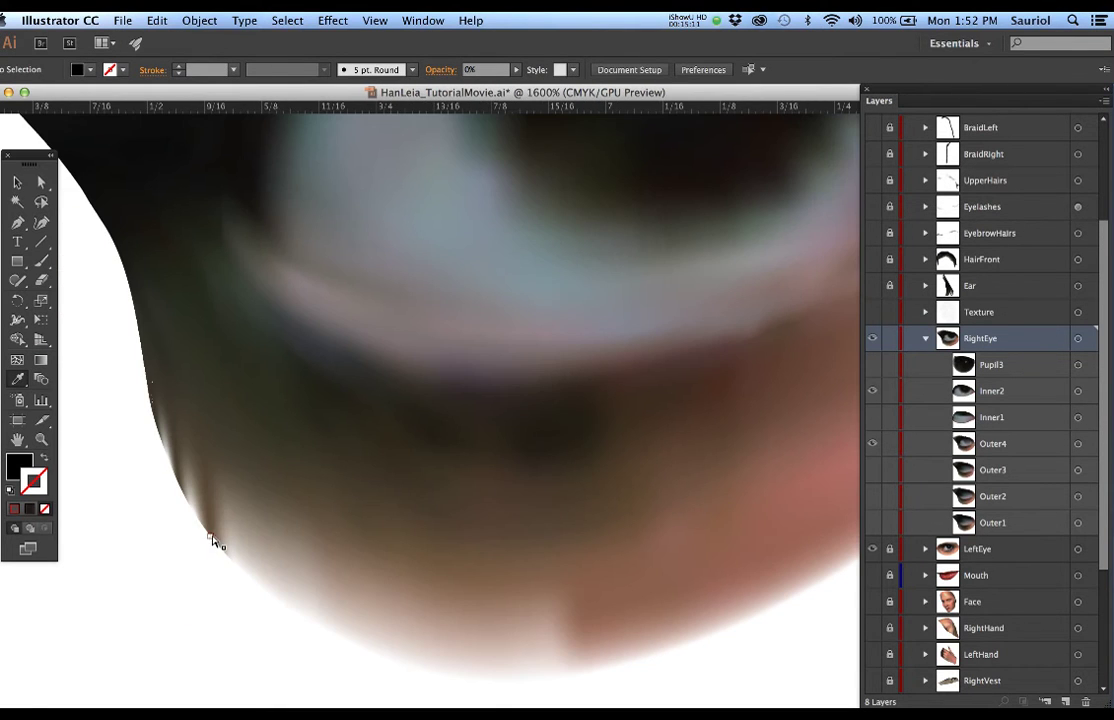
click(212, 534)
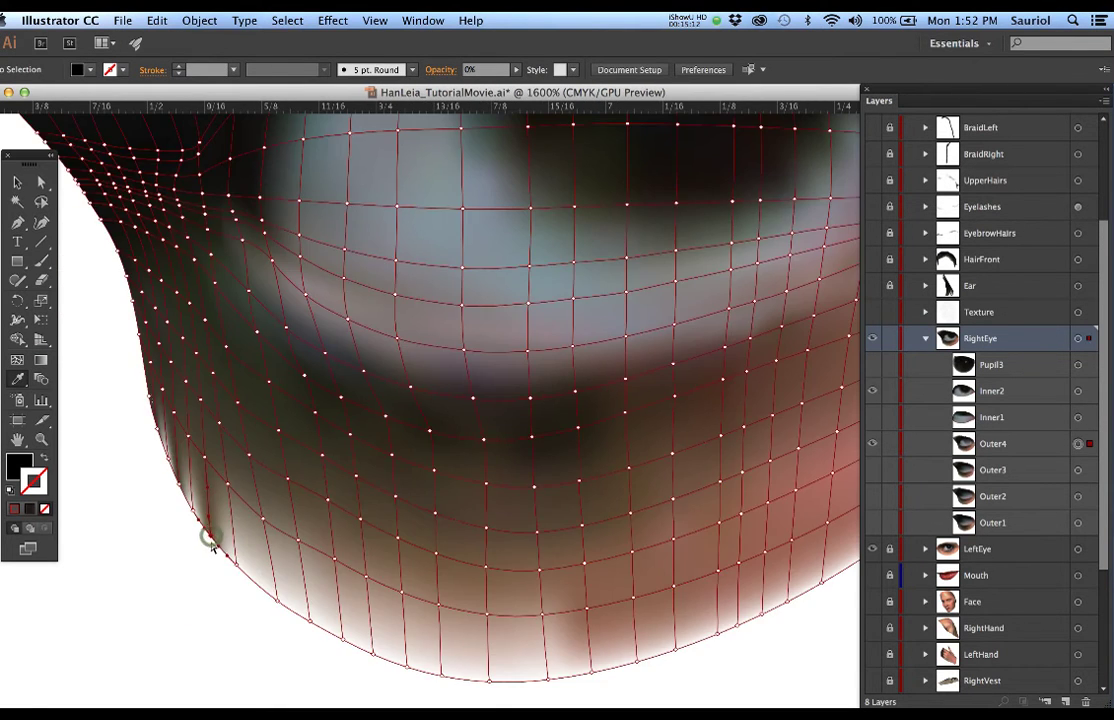
click(174, 484)
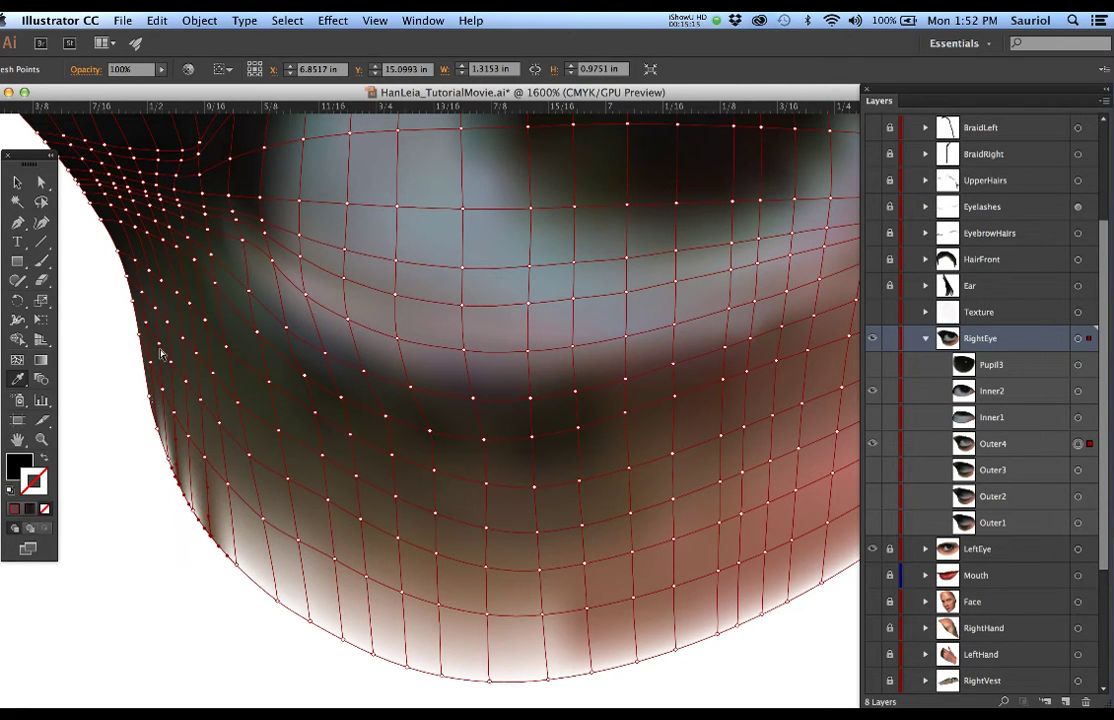
click(128, 70)
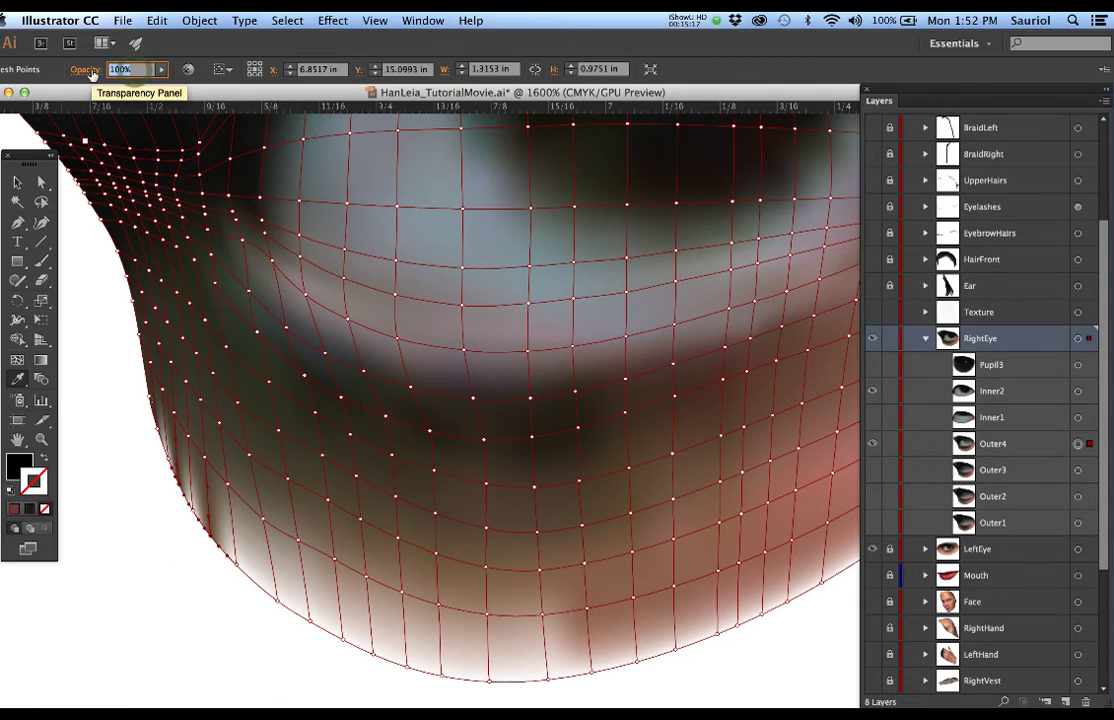
text(0)
click(164, 545)
scroll(380, 473, down, 1)
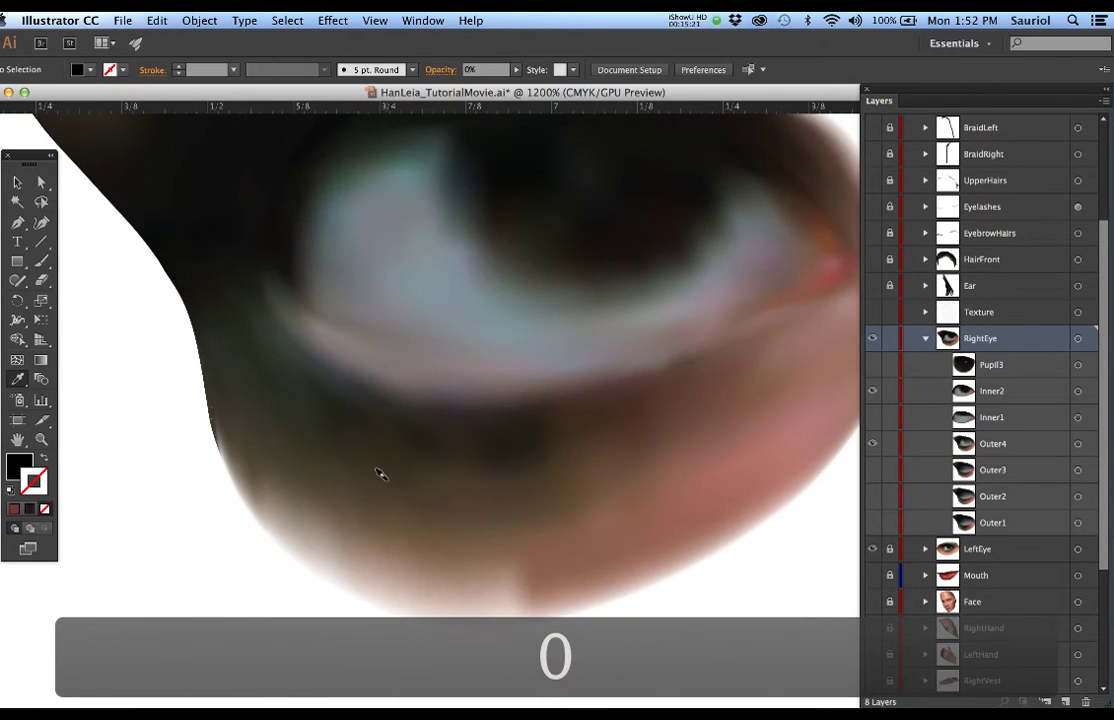
Set the opacity of the Outer4 edge point beside the inner eye corner to 0% and deselect the mesh
scroll(380, 473, down, 1)
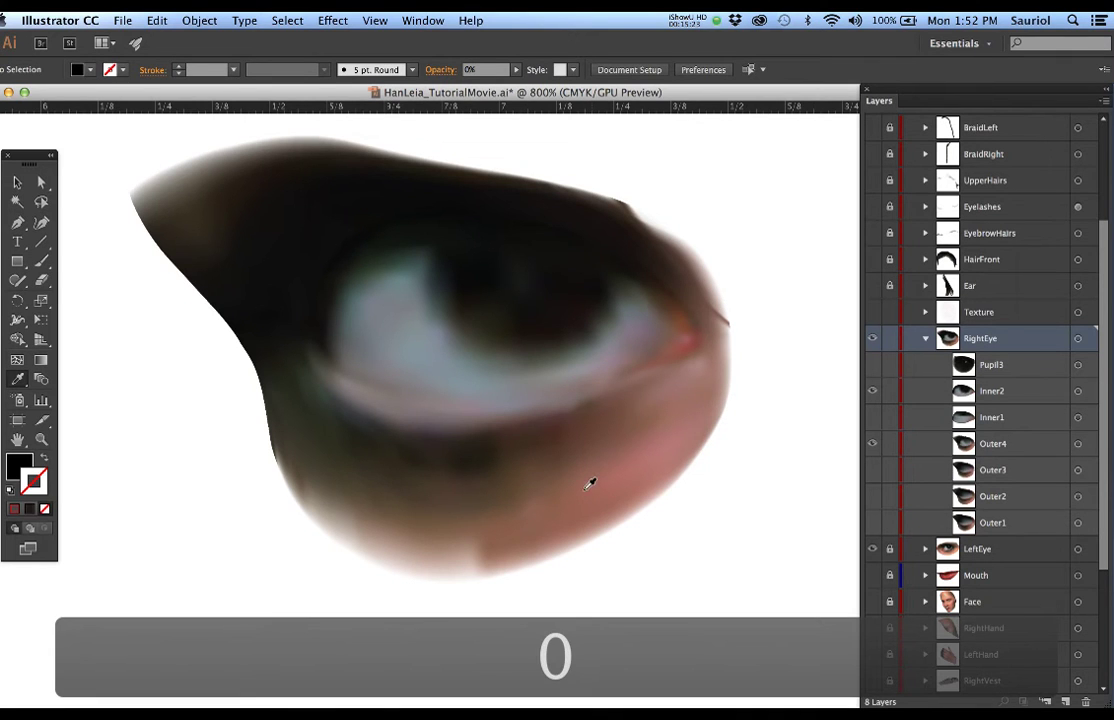
scroll(730, 320, up, 2)
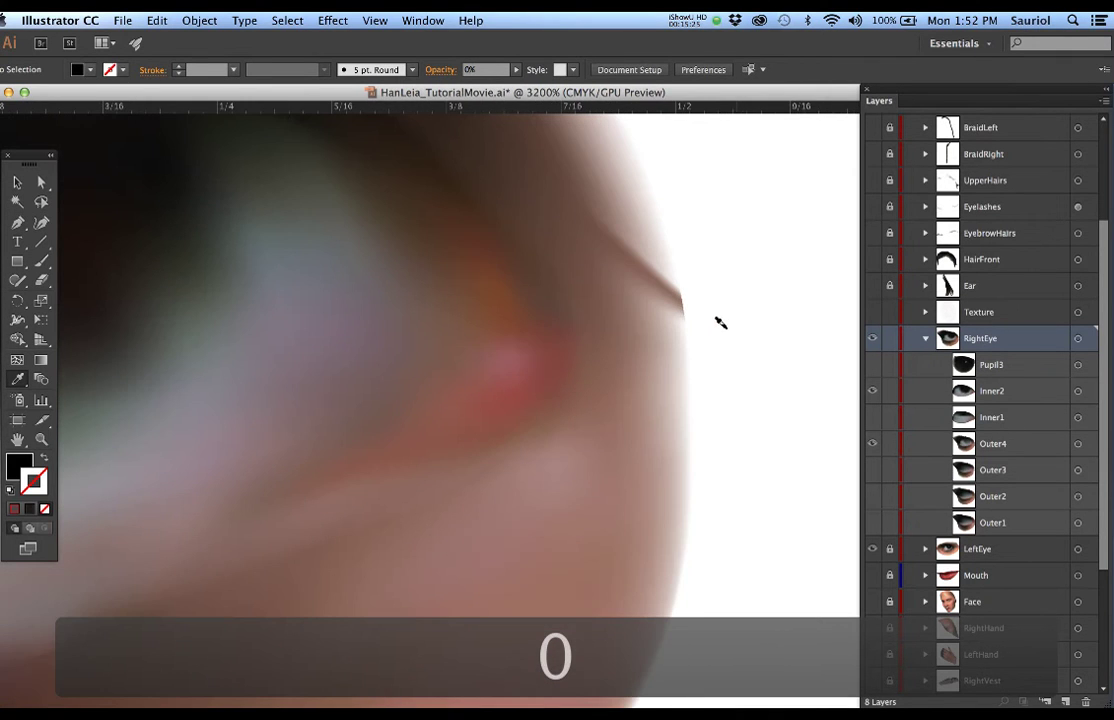
click(682, 305)
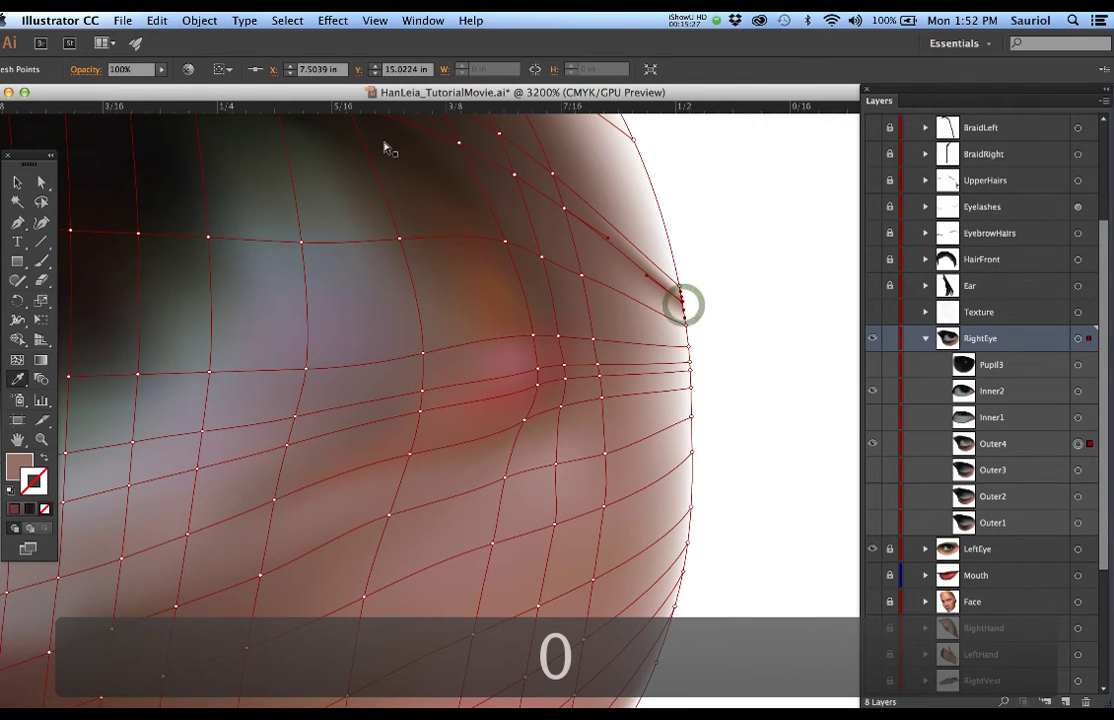
click(138, 70)
text(0)
key(Return)
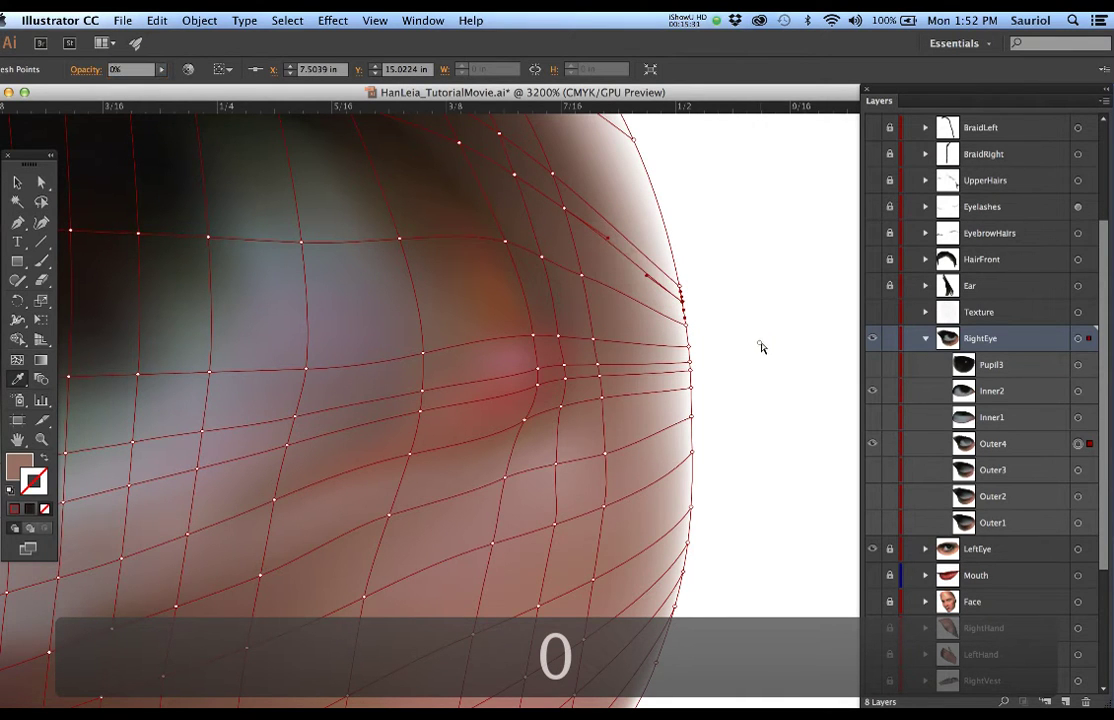
click(758, 345)
scroll(726, 350, down, 2)
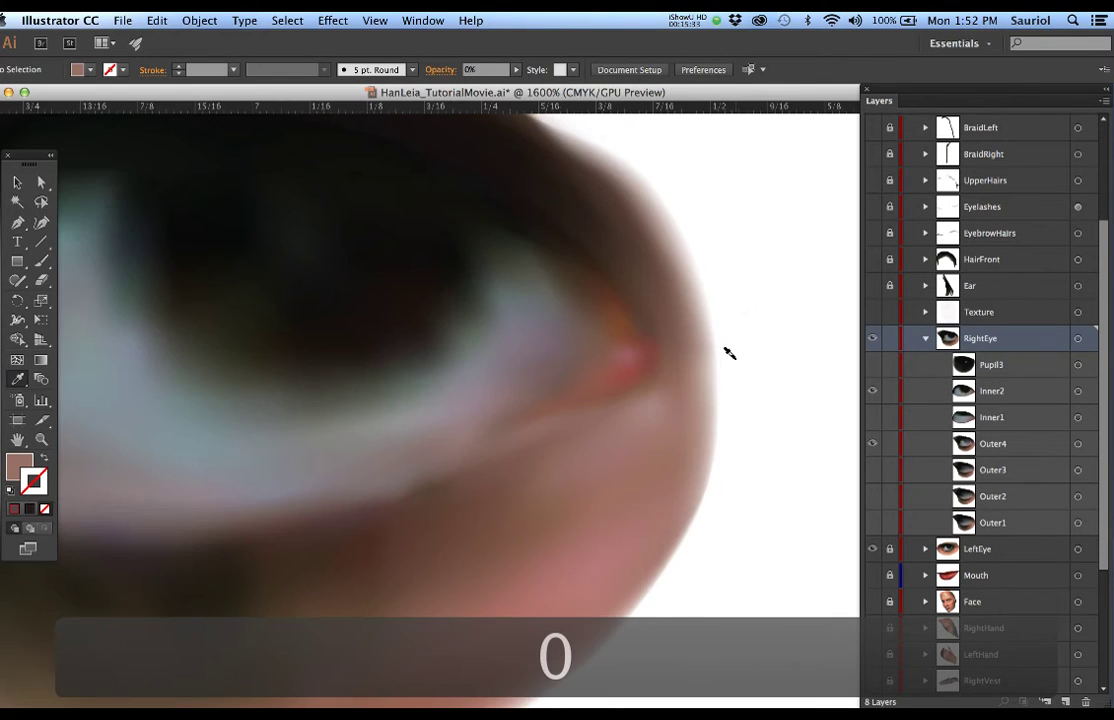
Set the opacity of the dark mesh point on Outer4's upper edge to 0% and deselect the mesh
scroll(729, 352, down, 1)
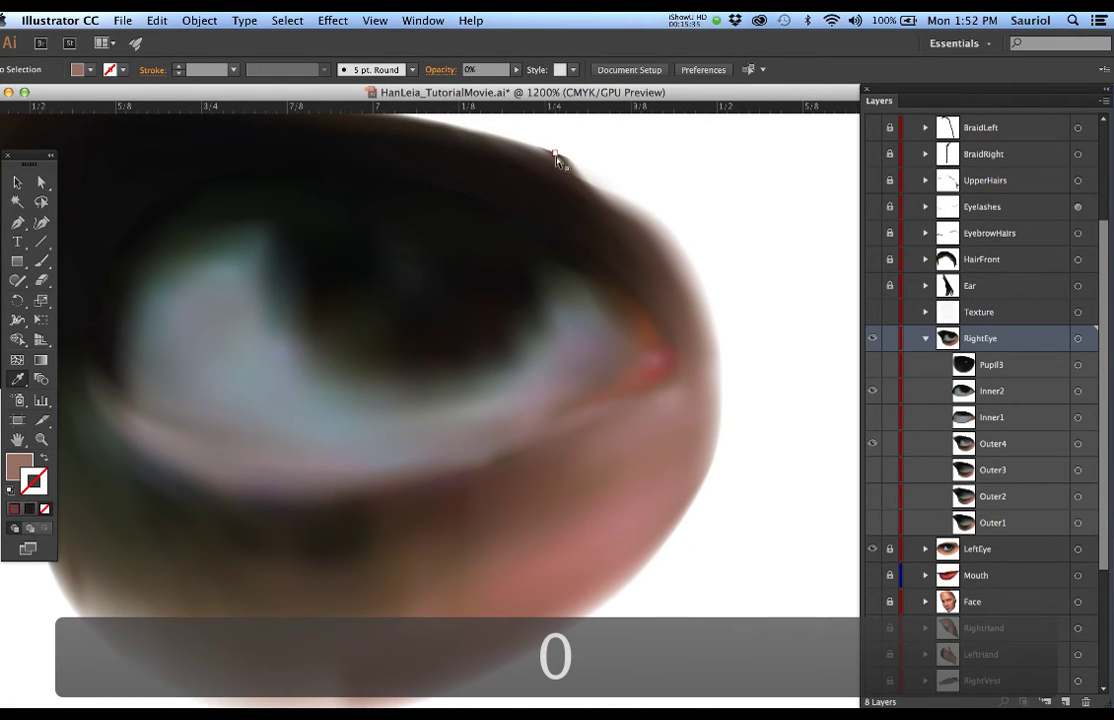
click(556, 156)
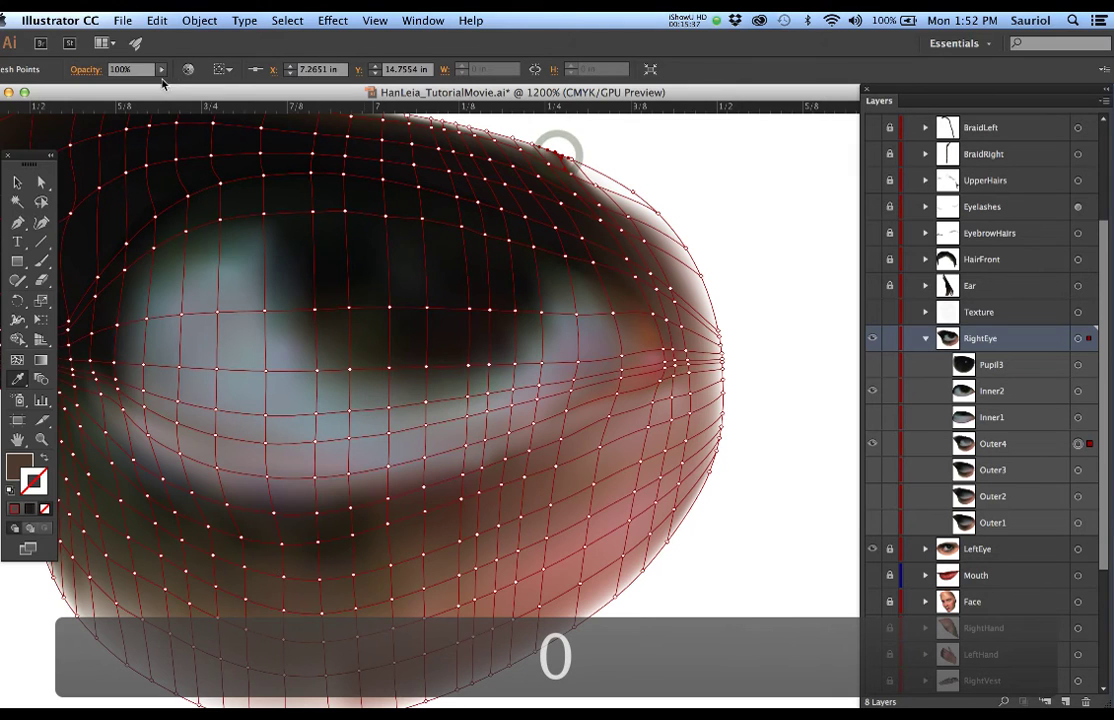
click(122, 69)
text(0)
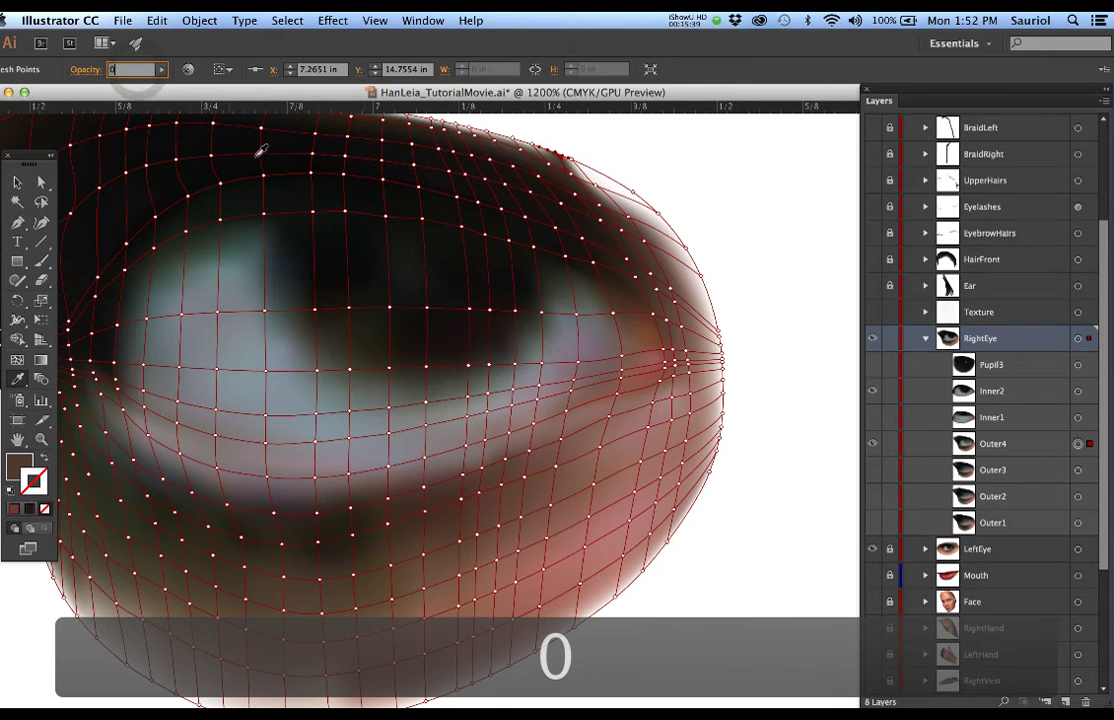
key(Return)
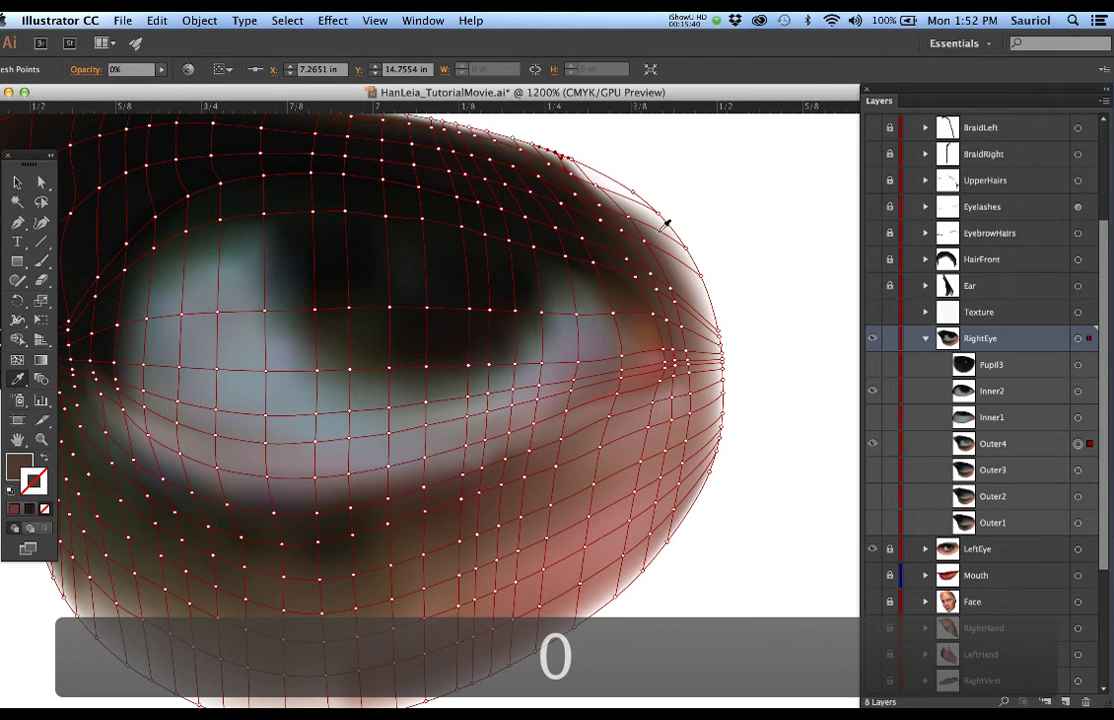
super+click(750, 290)
Show the Face layer beneath the right eye and deselect the Outer4 mesh to check how its edges blend
scroll(617, 336, down, 1)
drag(631, 470, 642, 425)
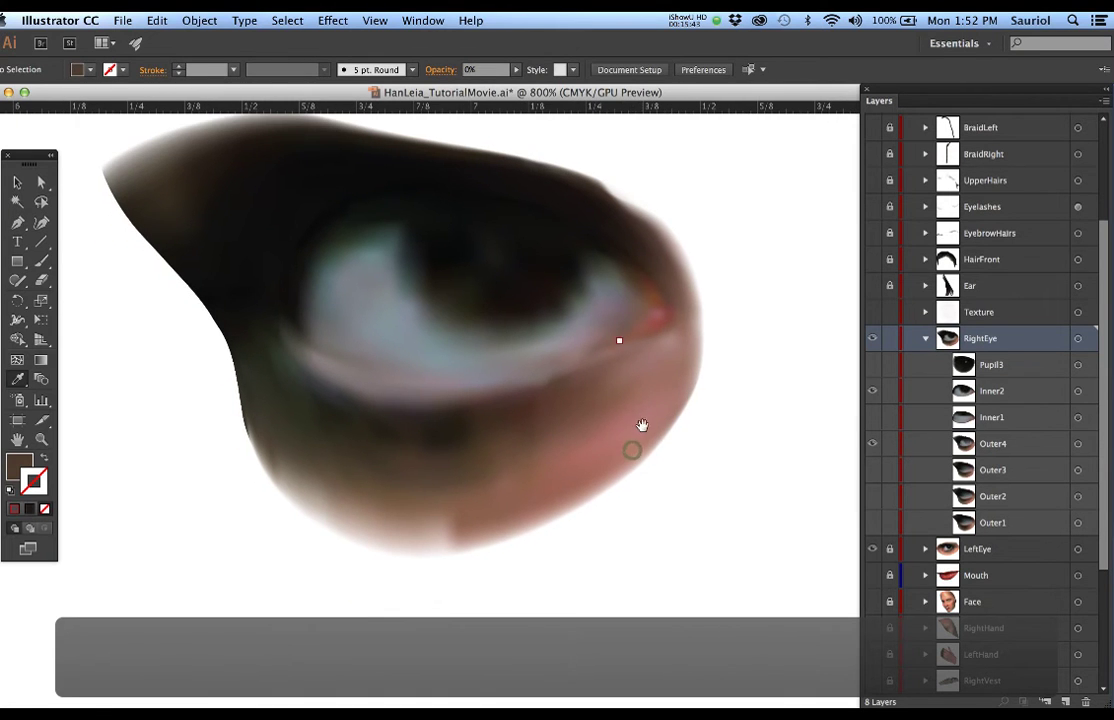
click(584, 456)
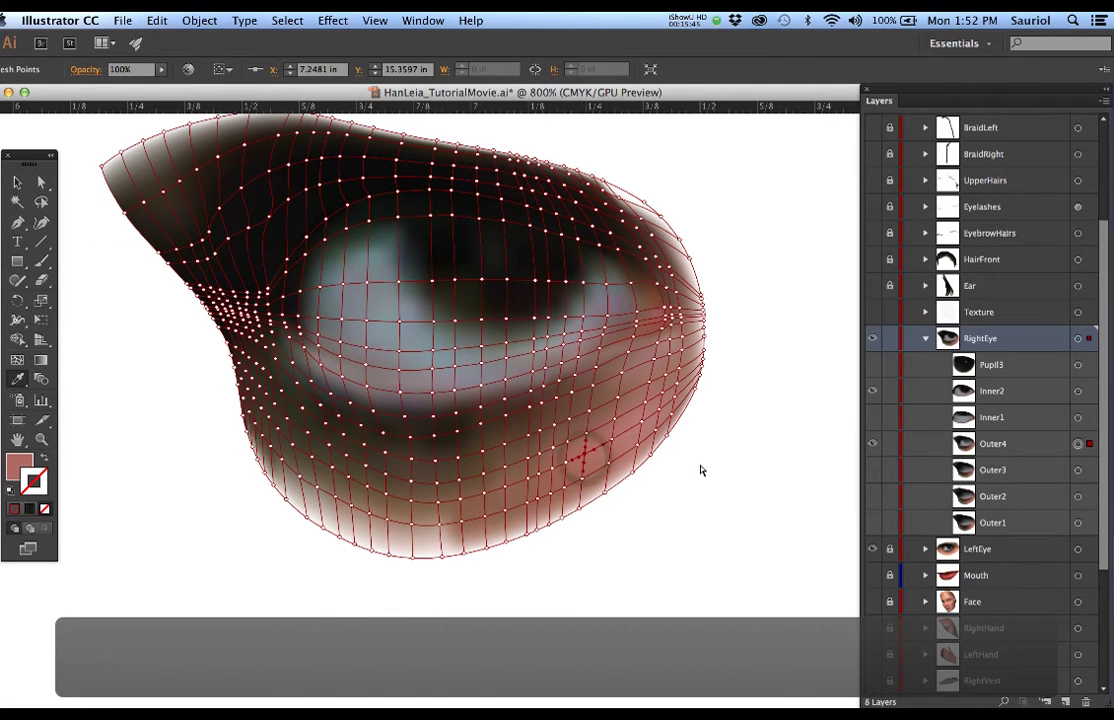
click(872, 603)
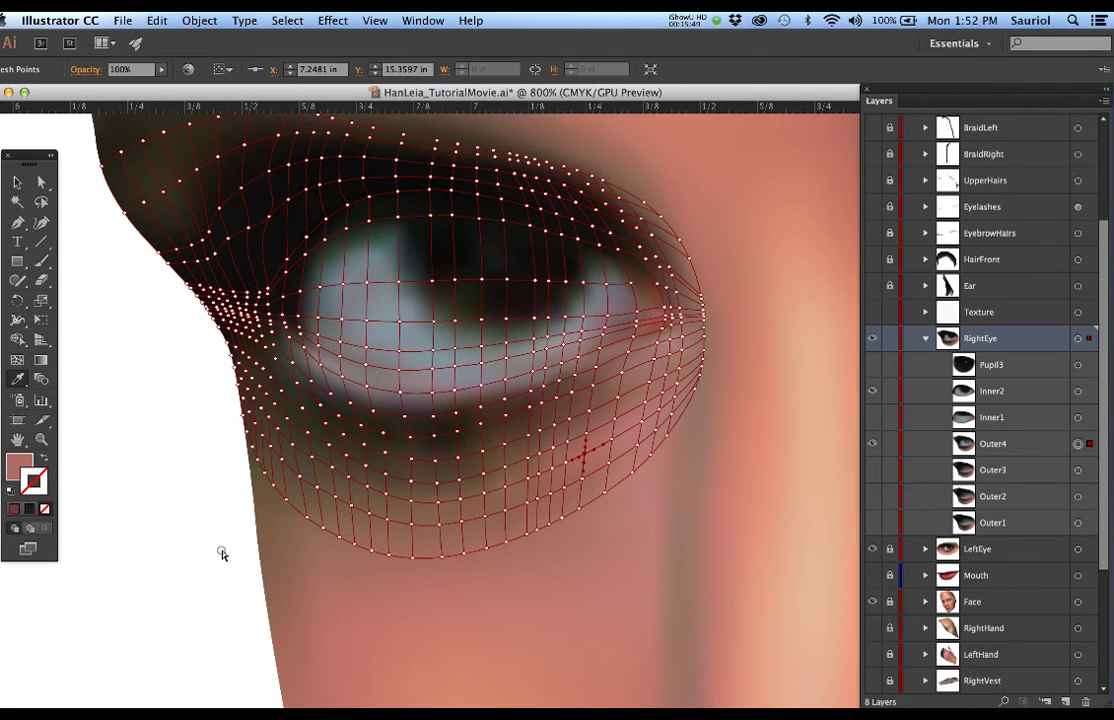
click(192, 480)
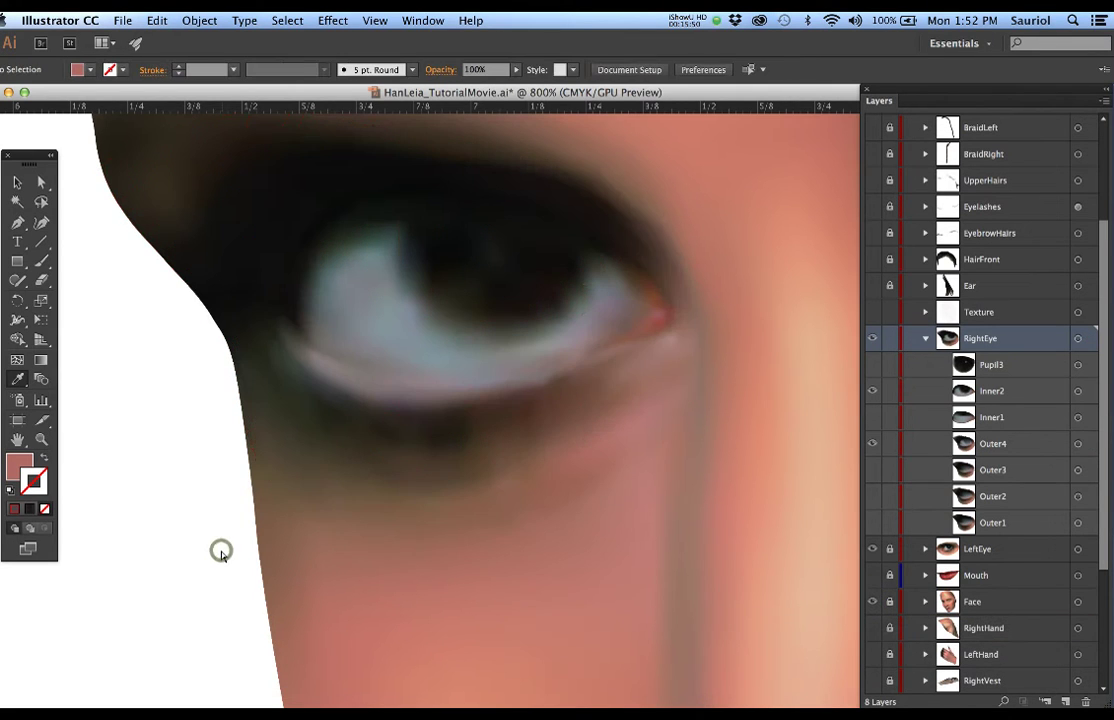
Hide Inner2 and Outer4 in the RightEye layer, and show Outer1 with its mesh selected
click(873, 391)
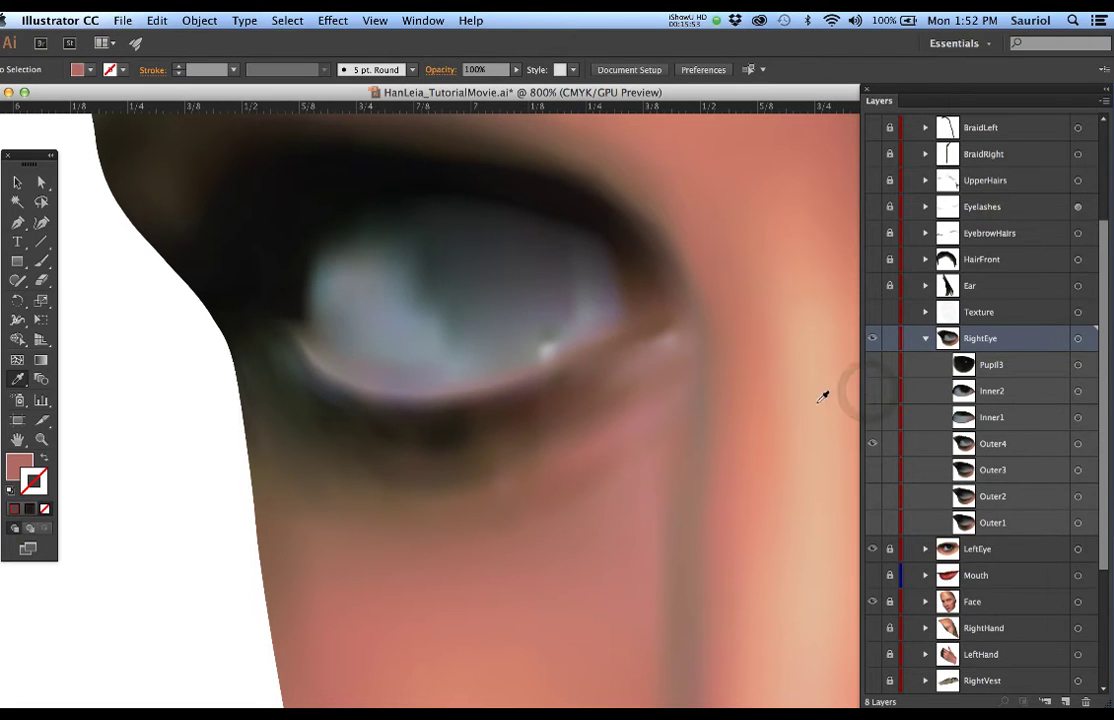
click(588, 397)
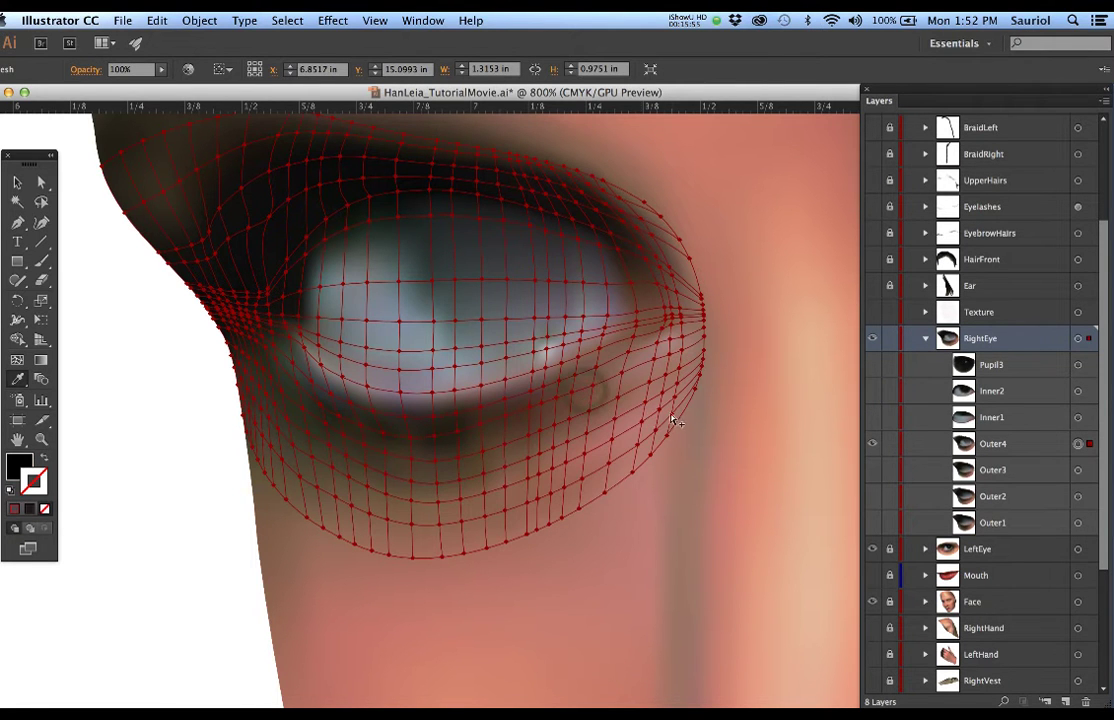
click(873, 447)
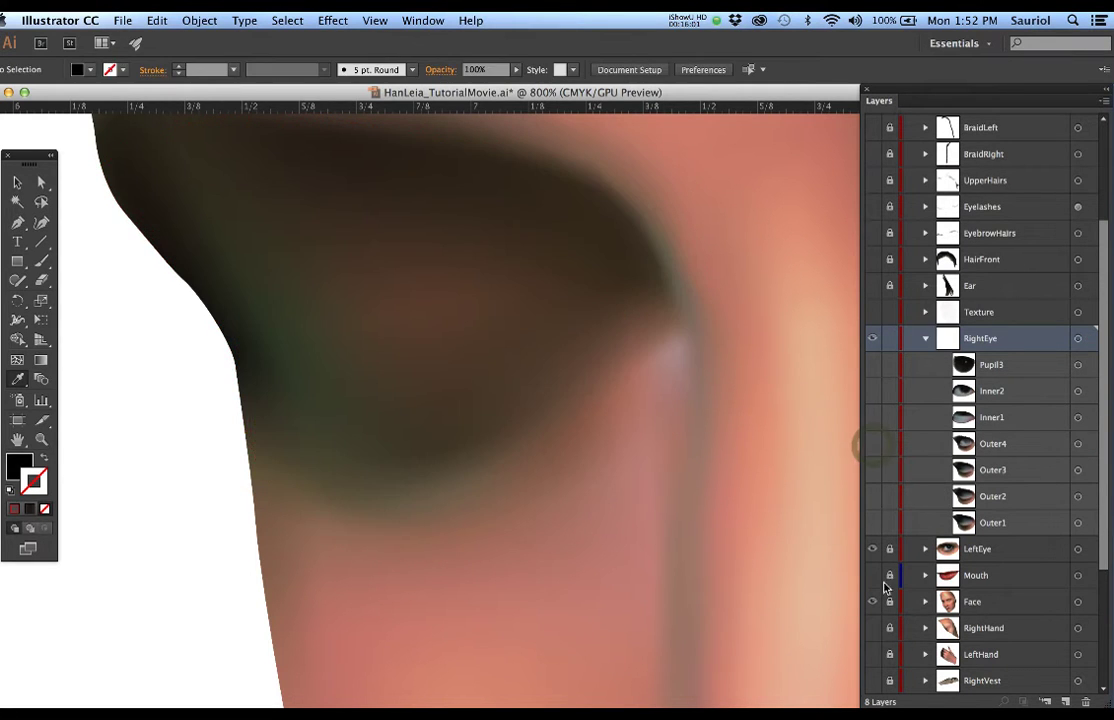
click(874, 526)
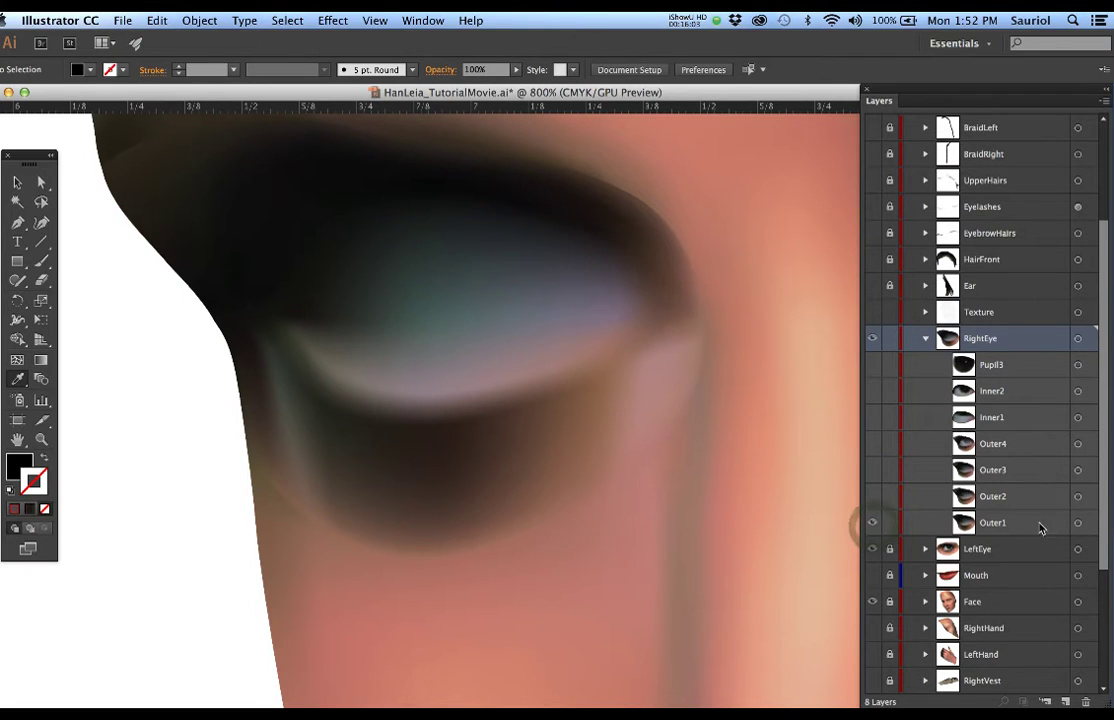
click(1078, 523)
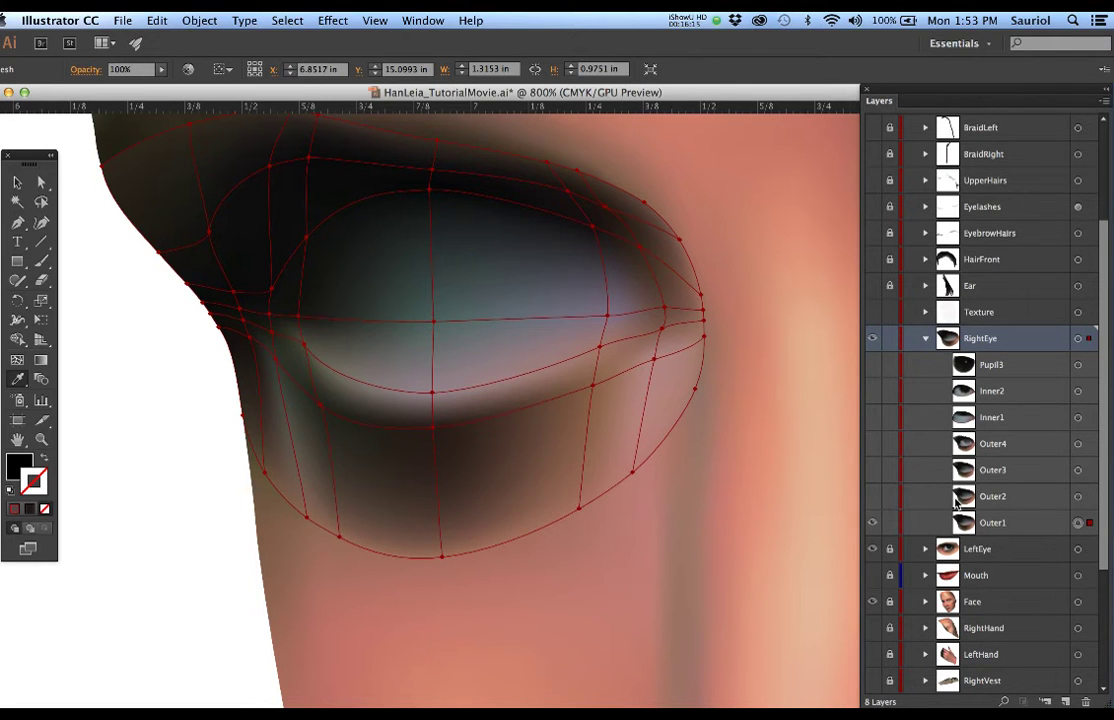
Hide Outer1 and show Outer2 in its place with its mesh selected
click(874, 522)
click(875, 515)
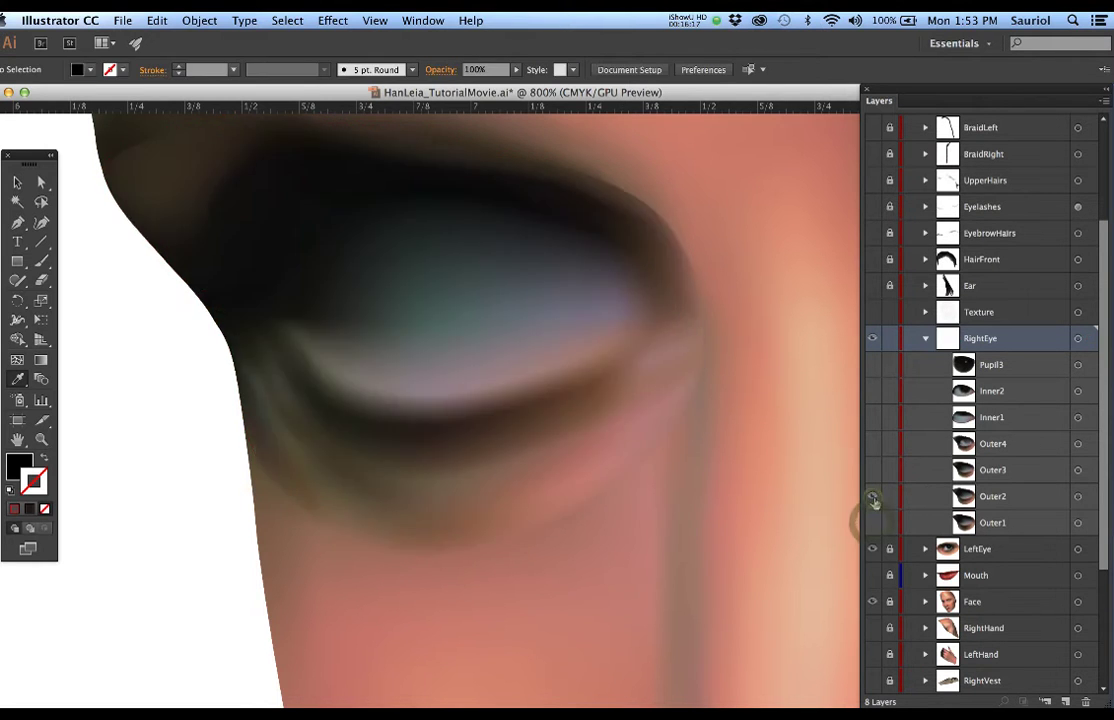
click(873, 497)
click(1078, 497)
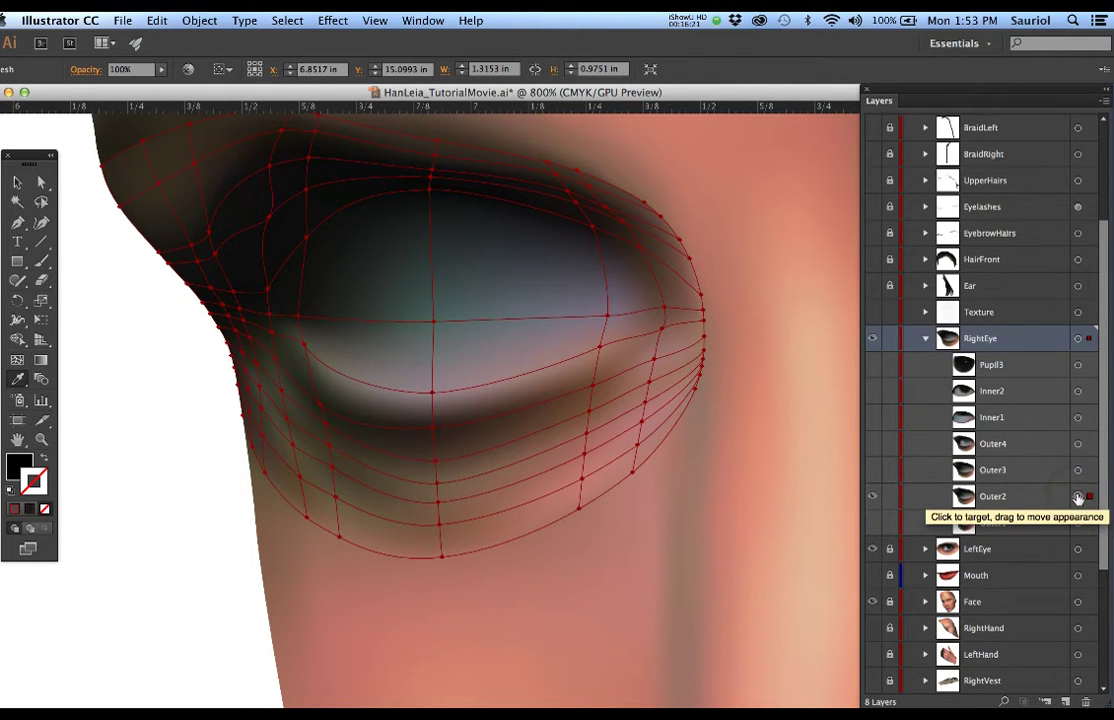
Hide Outer2 and show Outer3 in its place with its mesh selected
click(873, 497)
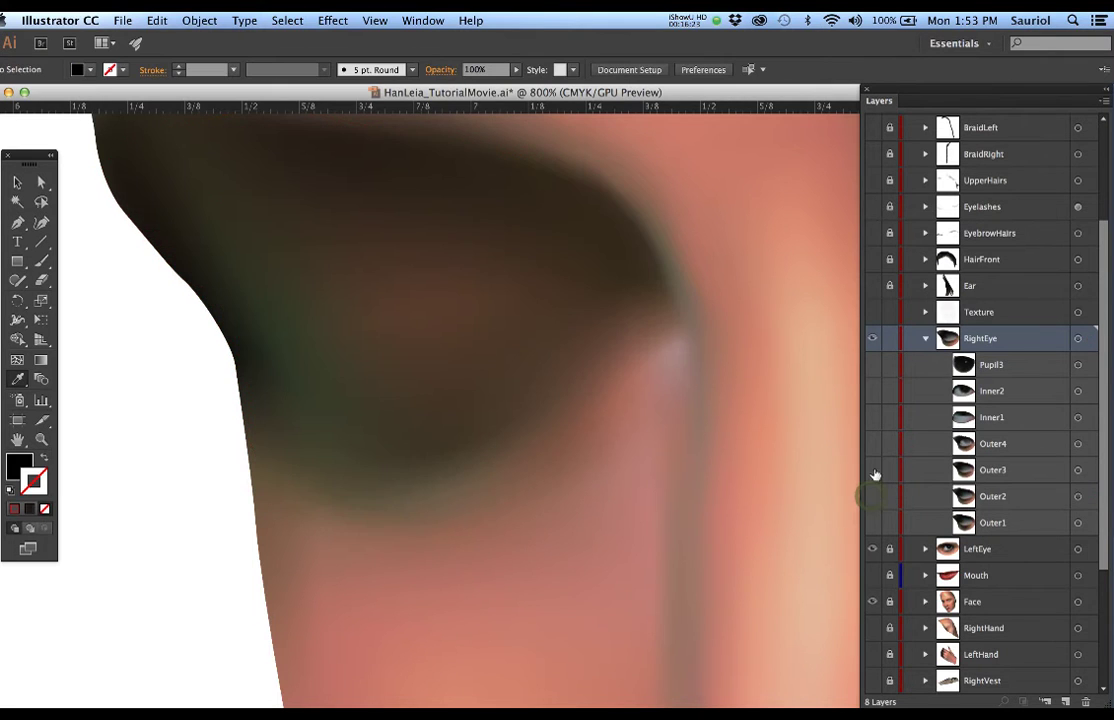
click(872, 470)
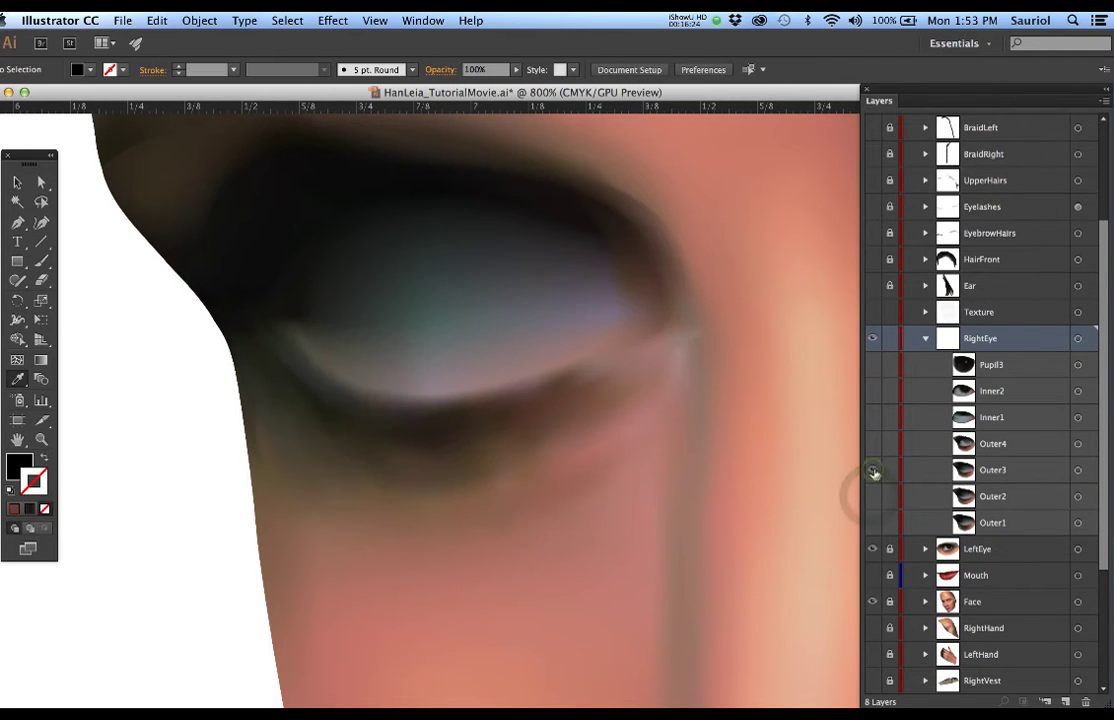
click(1079, 470)
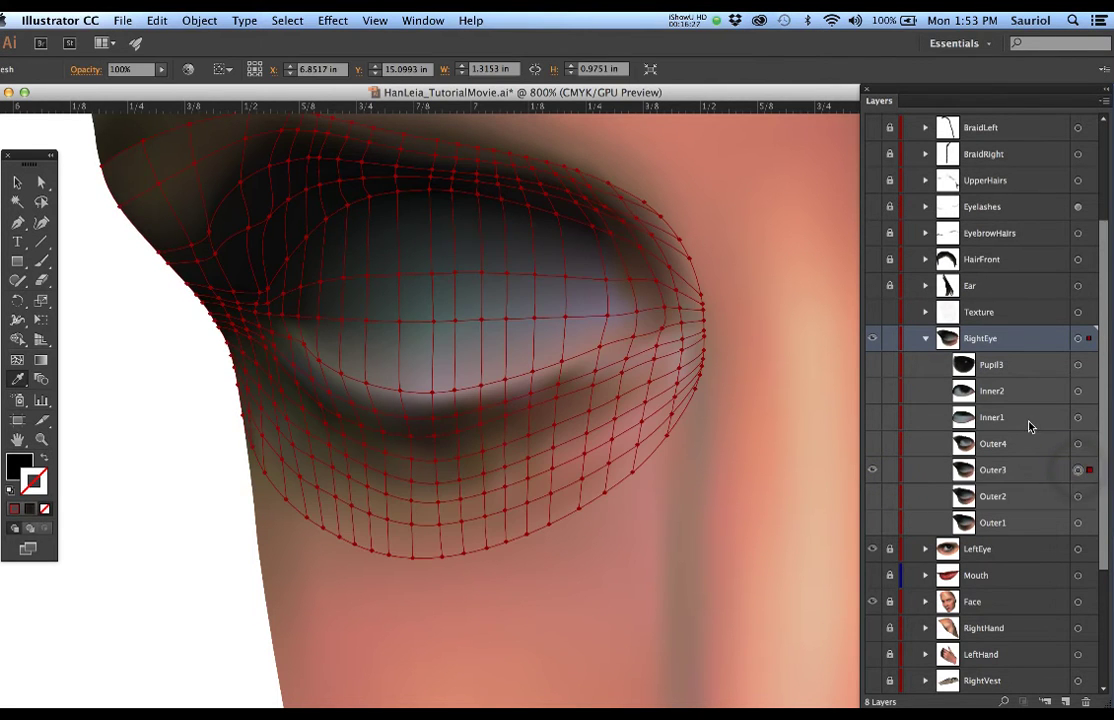
Compare the selected Outer3 mesh with the Clicky2 reference photo by toggling that layer's visibility, leaving it hidden
scroll(1050, 385, up, 3)
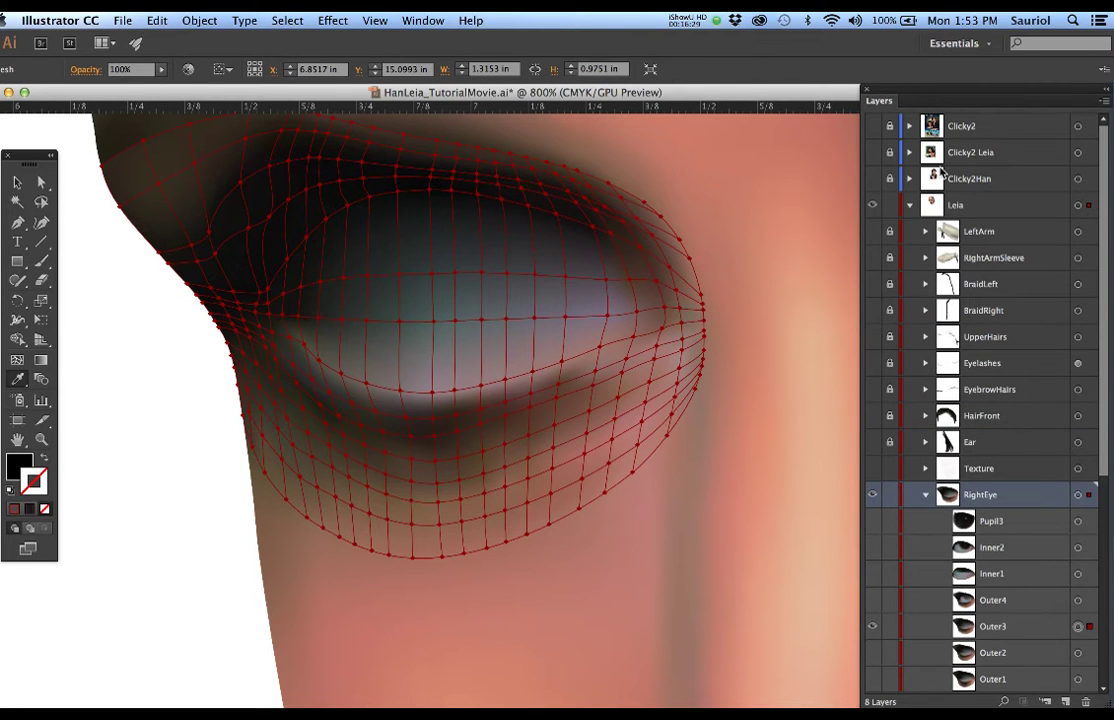
click(873, 126)
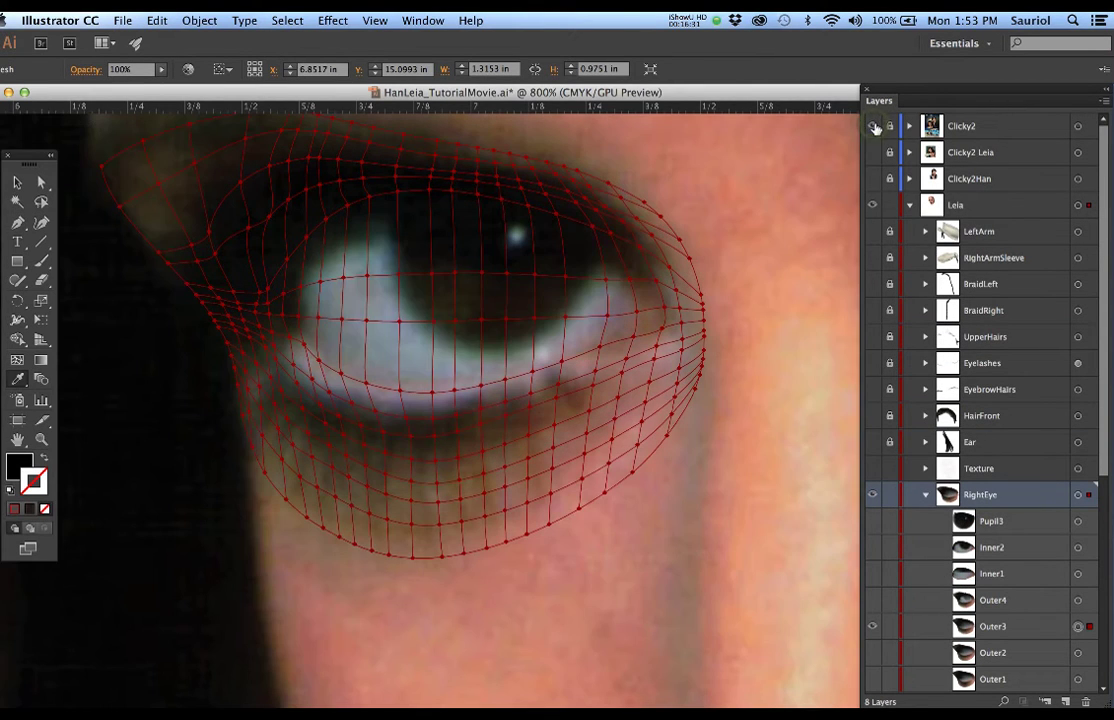
click(873, 126)
click(873, 126)
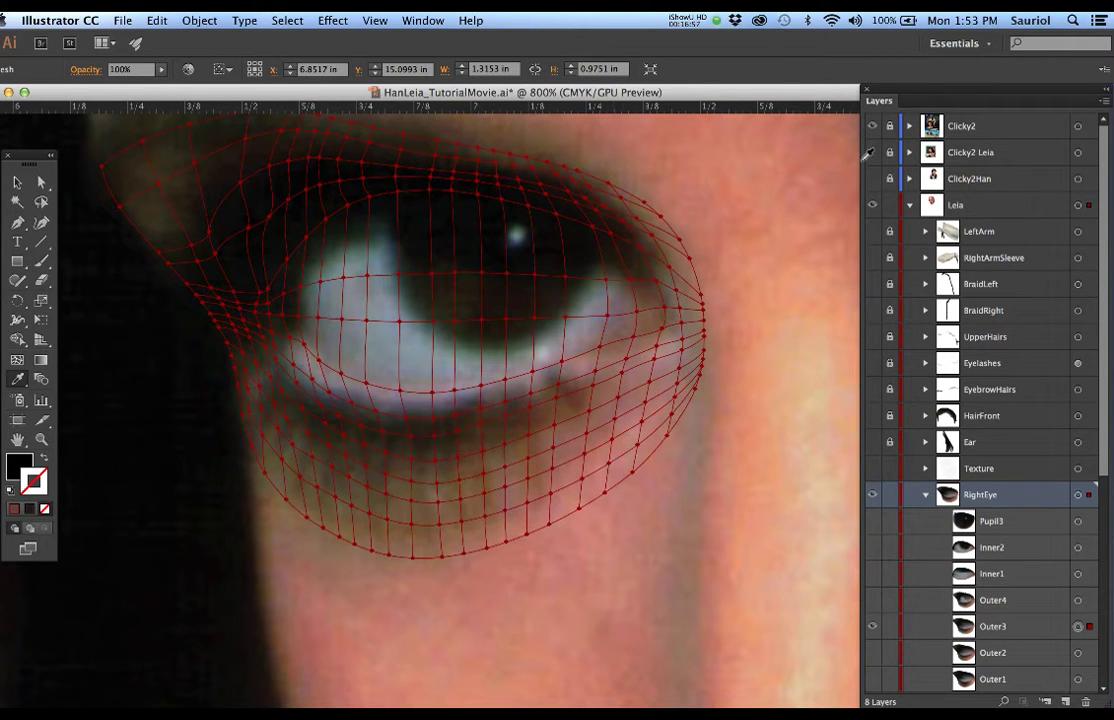
click(872, 127)
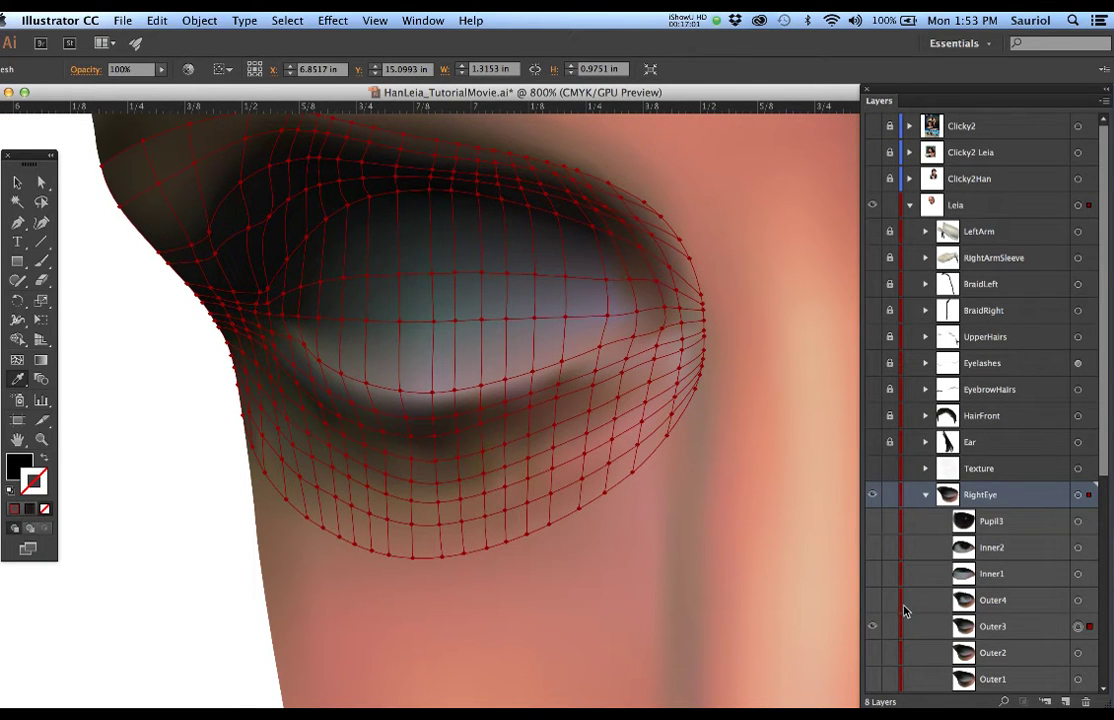
Show the Inner2 and Pupil3 meshes over Outer3, and lock Inner2 and Outer3
click(873, 548)
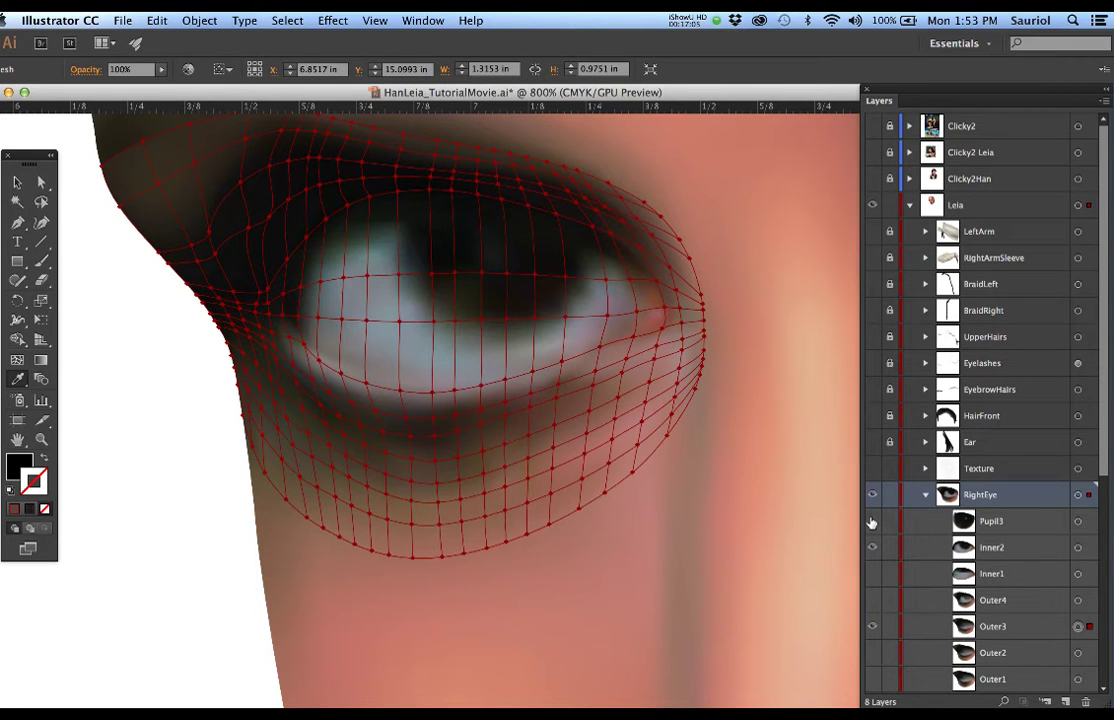
click(873, 523)
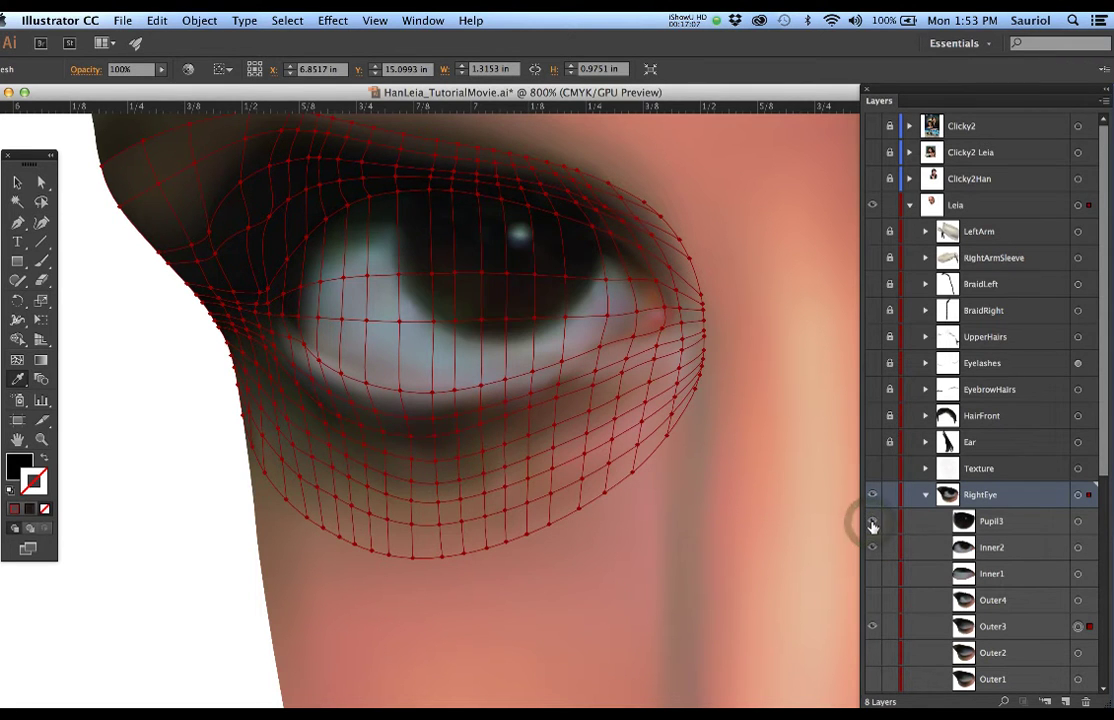
click(889, 549)
click(891, 627)
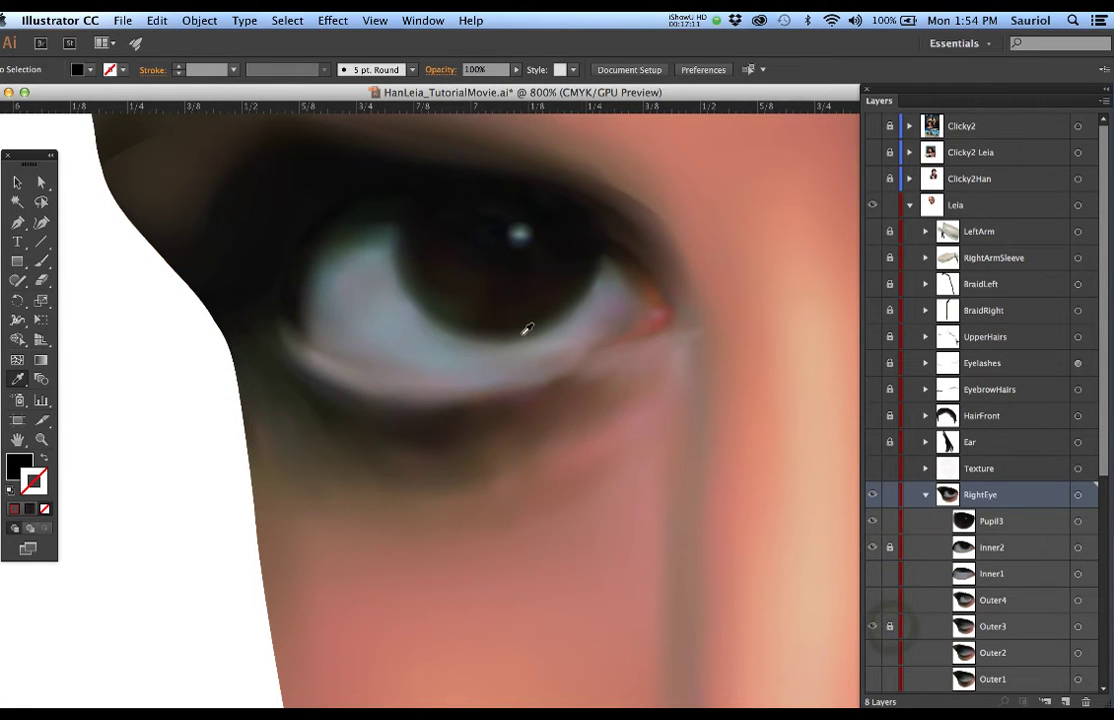
Select the Pupil3 mesh and examine its points along the lower rim of the iris
super+click(515, 304)
click(520, 303)
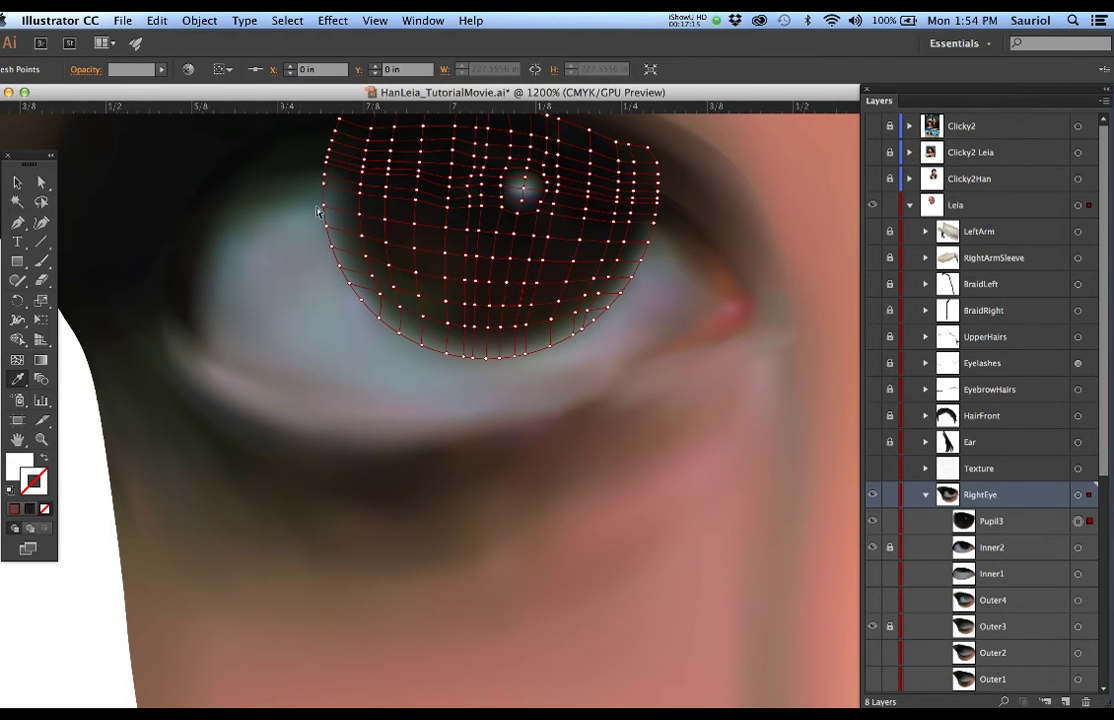
super+click(630, 322)
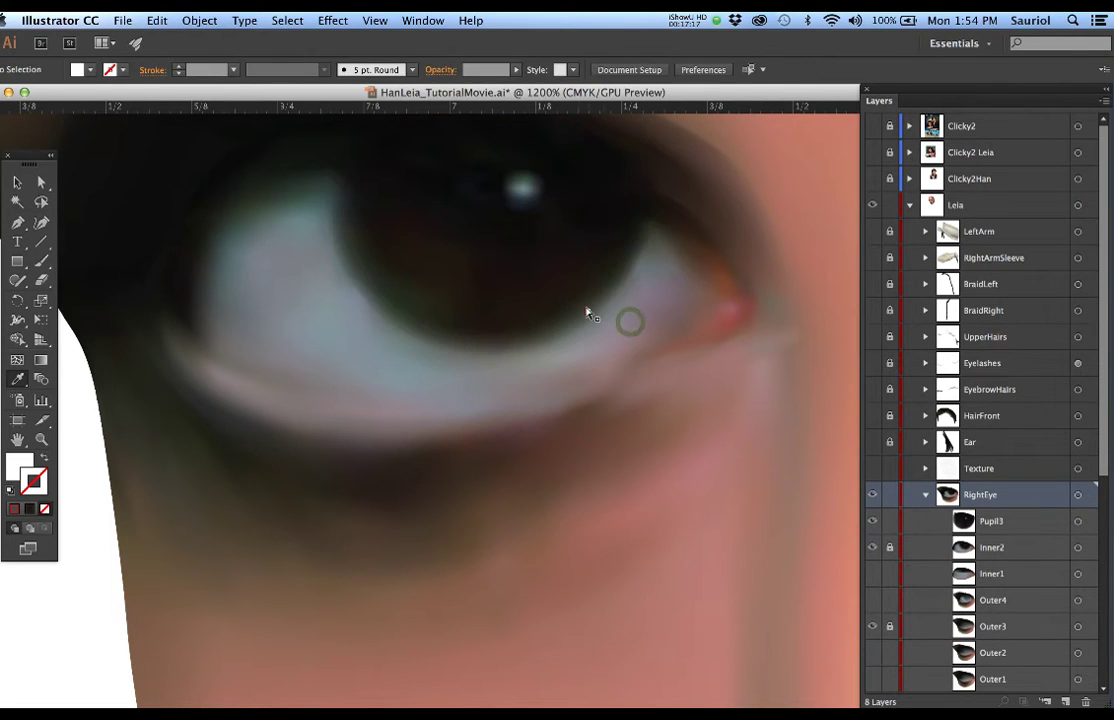
scroll(574, 301, up, 1)
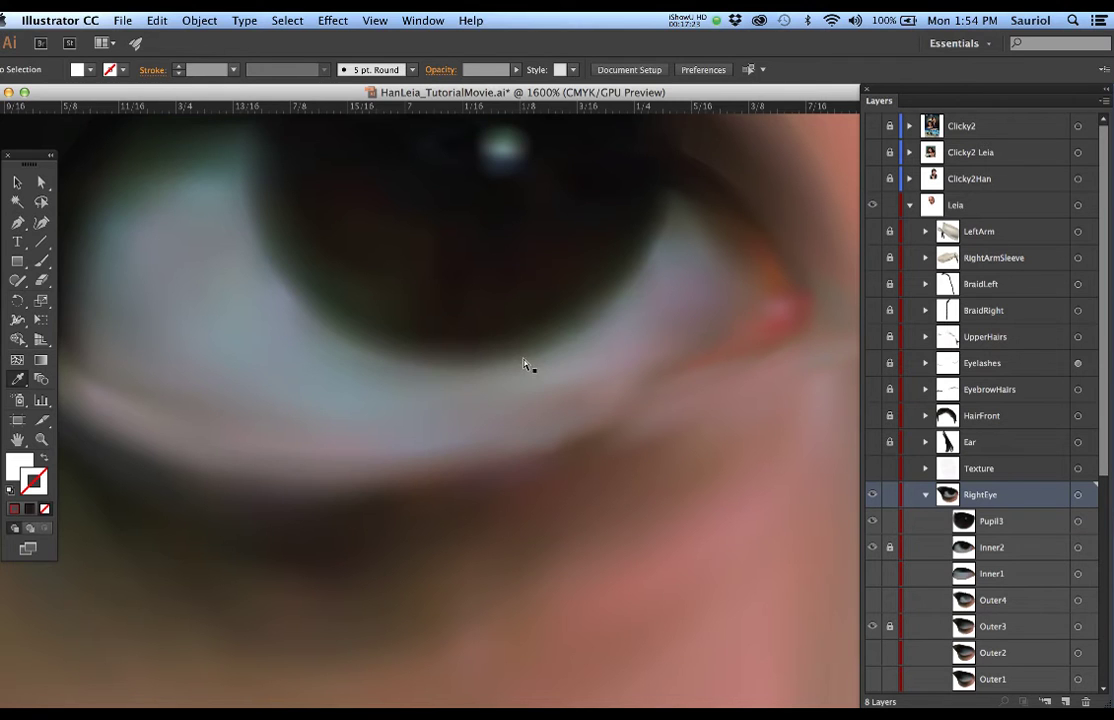
click(500, 293)
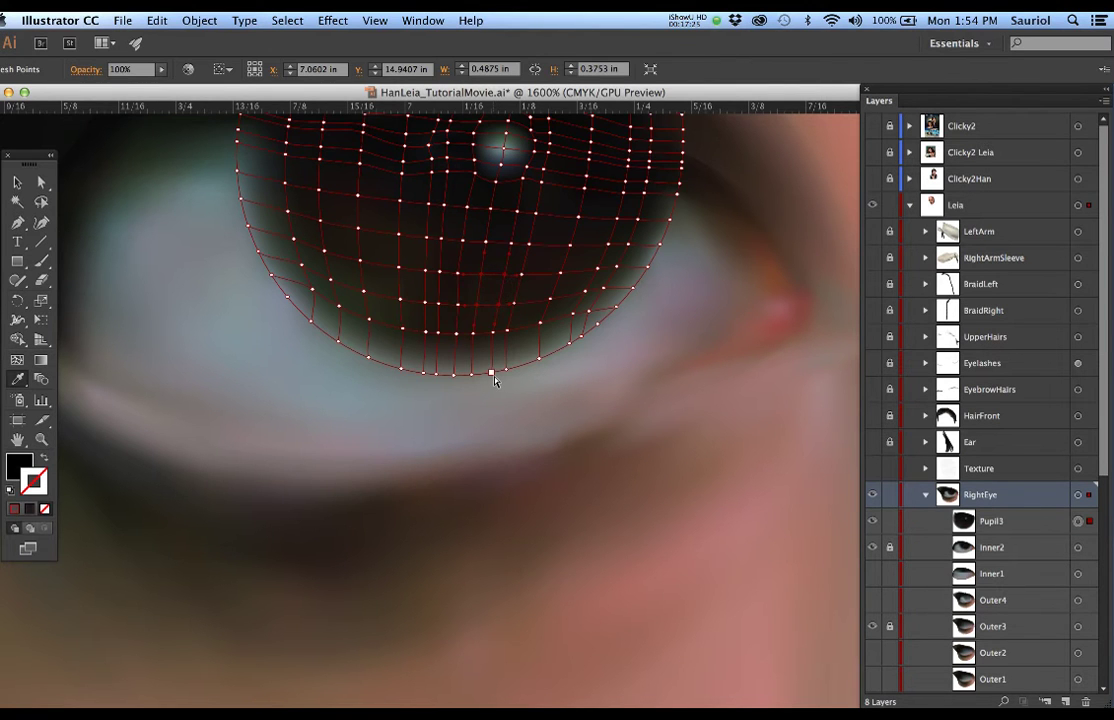
Compare the Pupil3 mesh with the Clicky2 reference photo by toggling that layer's visibility, and deselect the mesh
scroll(868, 212, up, 1)
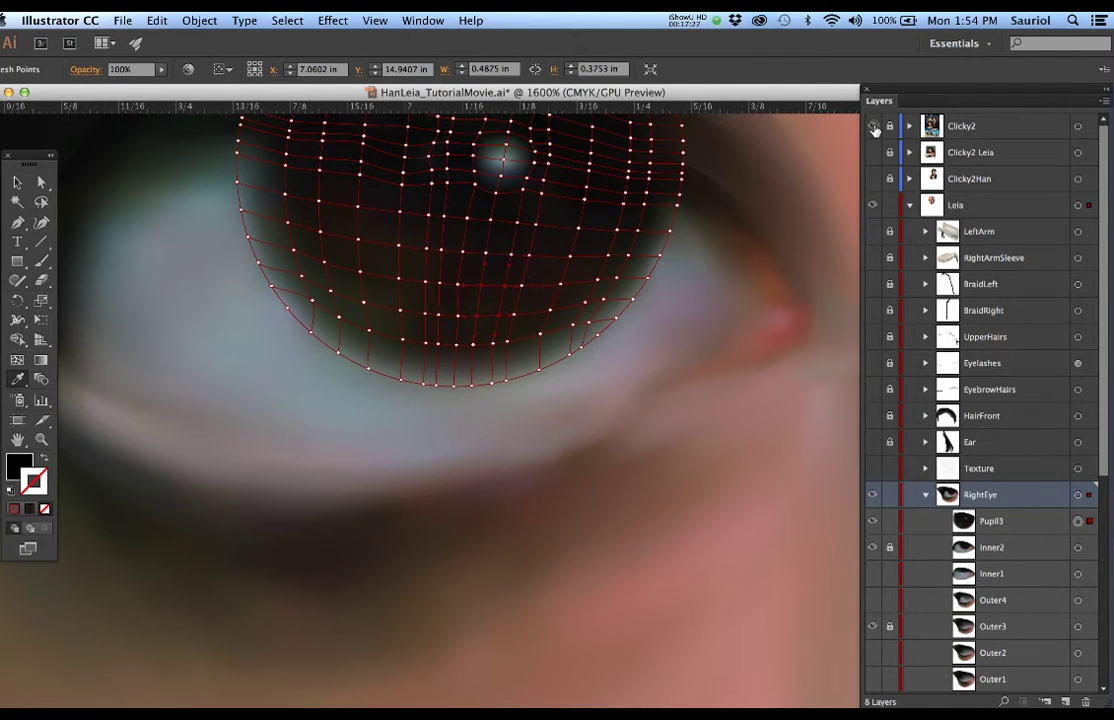
click(873, 126)
click(873, 126)
scroll(619, 302, down, 1)
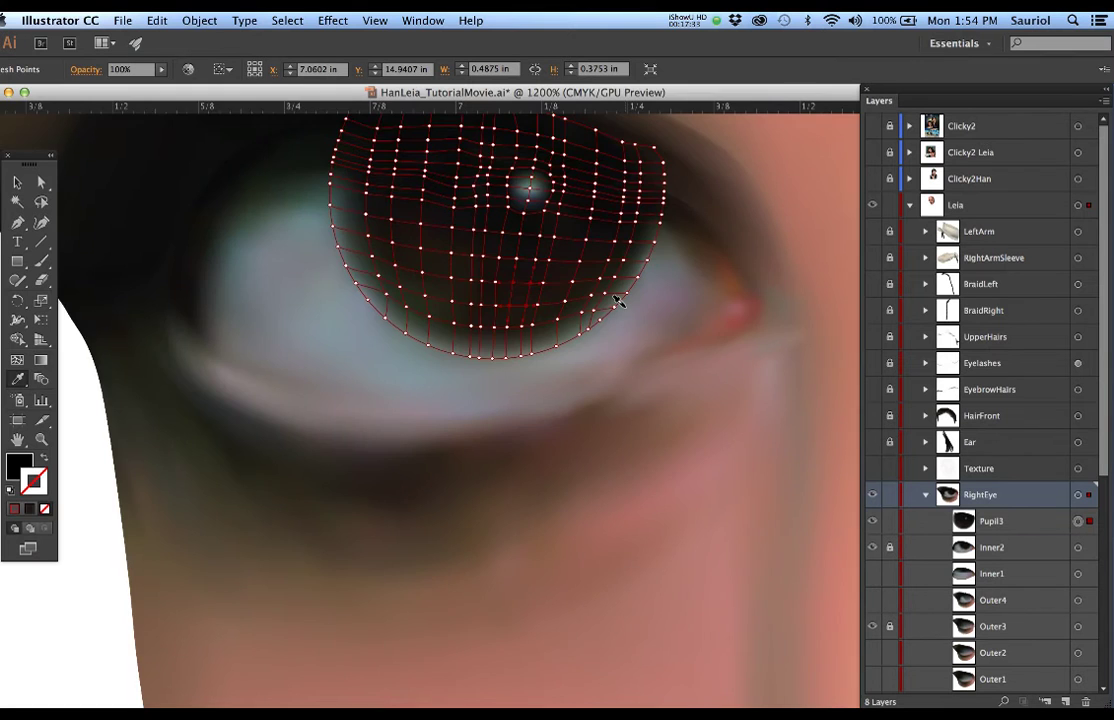
scroll(619, 302, down, 1)
scroll(619, 302, down, 1)
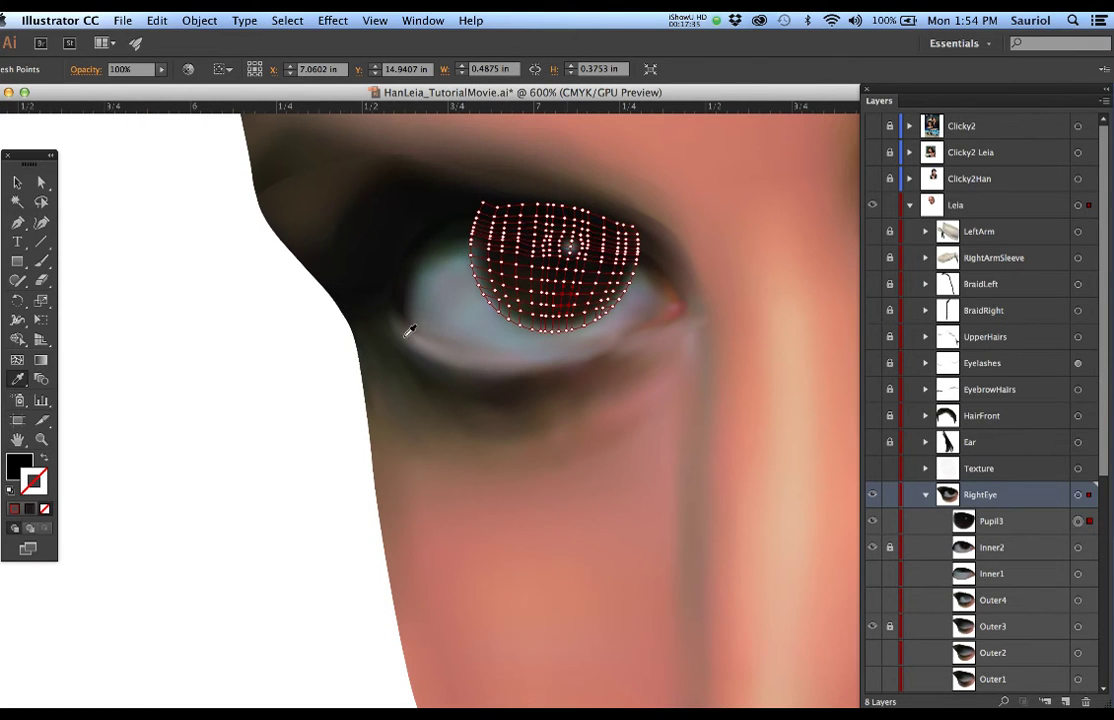
click(310, 351)
Collapse and lock the RightEye layer, and hide both the RightEye and LeftEye layers
scroll(659, 344, down, 1)
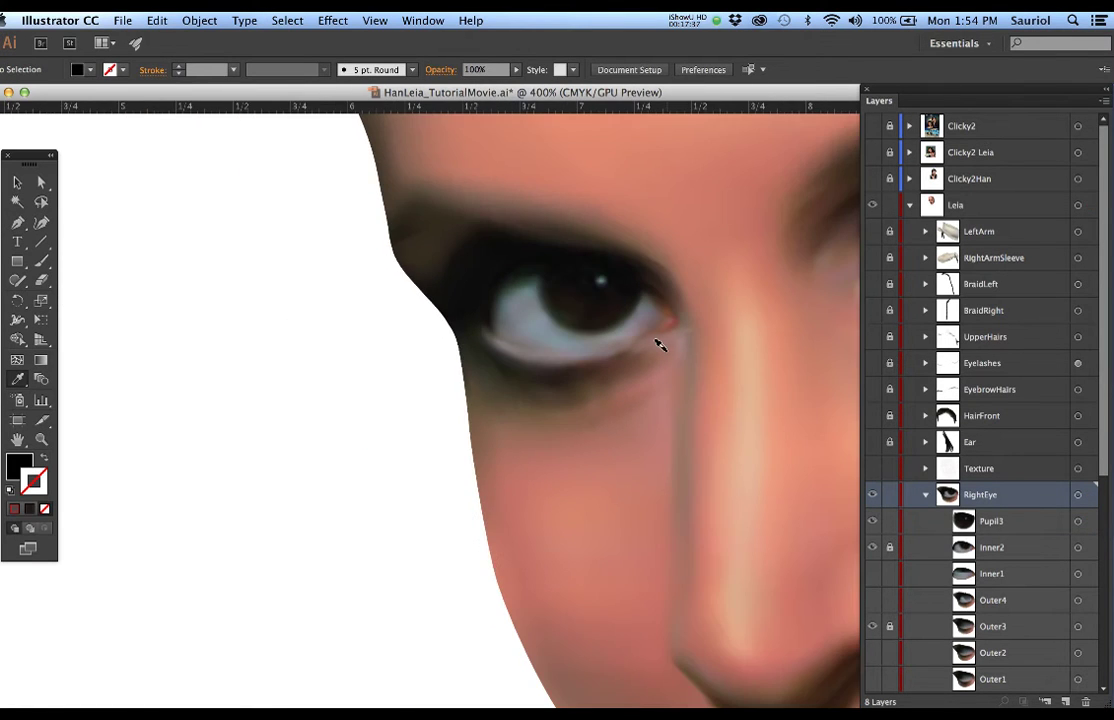
scroll(665, 350, down, 1)
drag(738, 531, 503, 326)
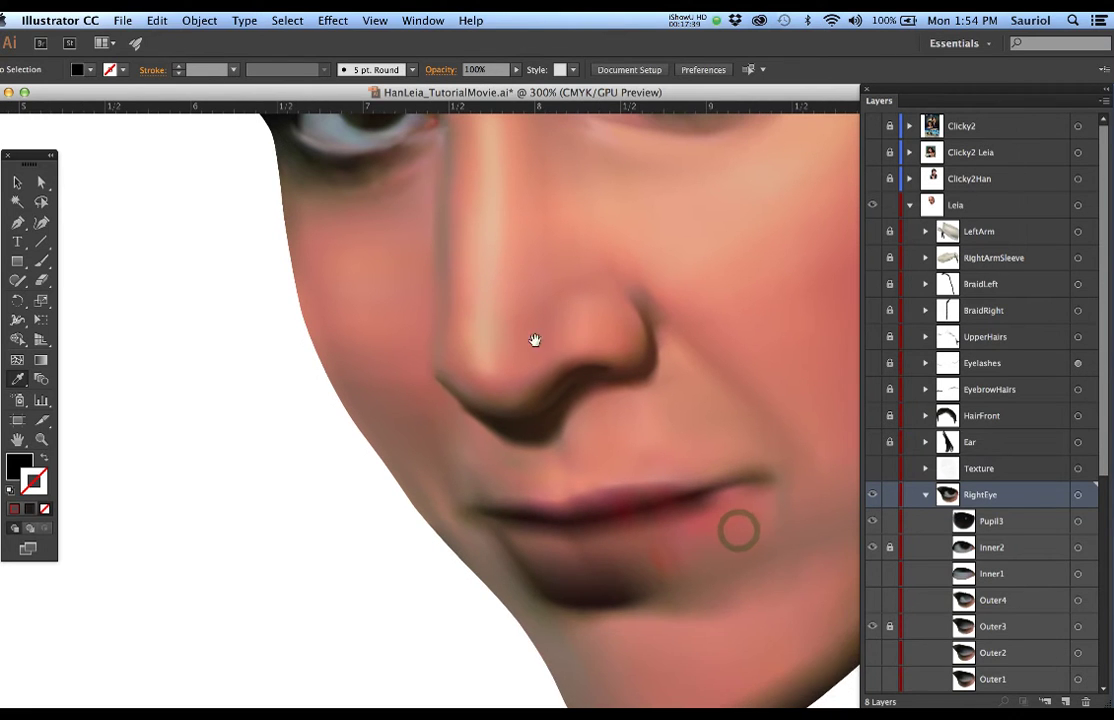
click(925, 497)
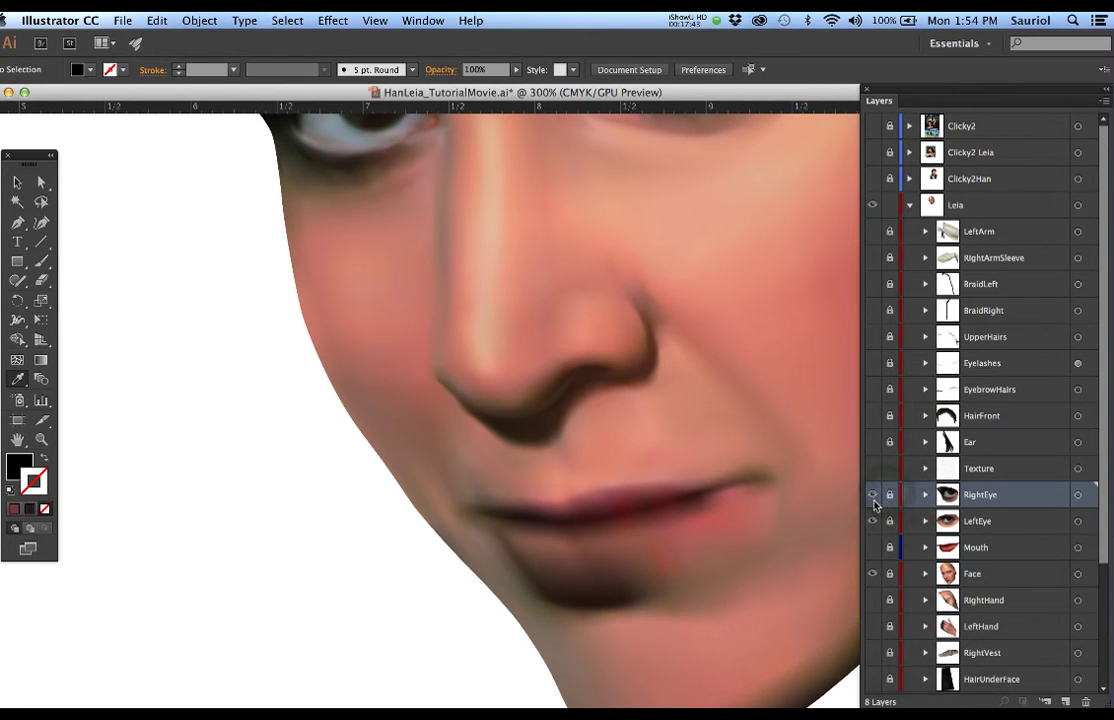
click(872, 494)
click(872, 521)
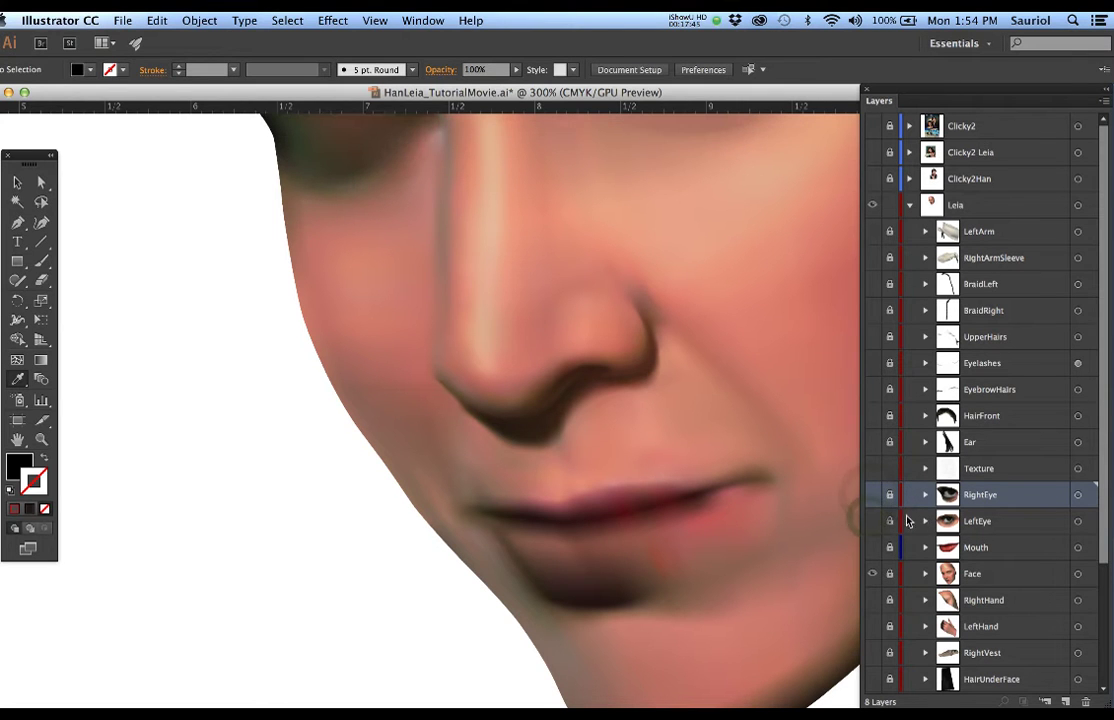
Bring Leia's mouth into close view at 600% and expand the Mouth layer to list its sublayers
drag(671, 430, 570, 343)
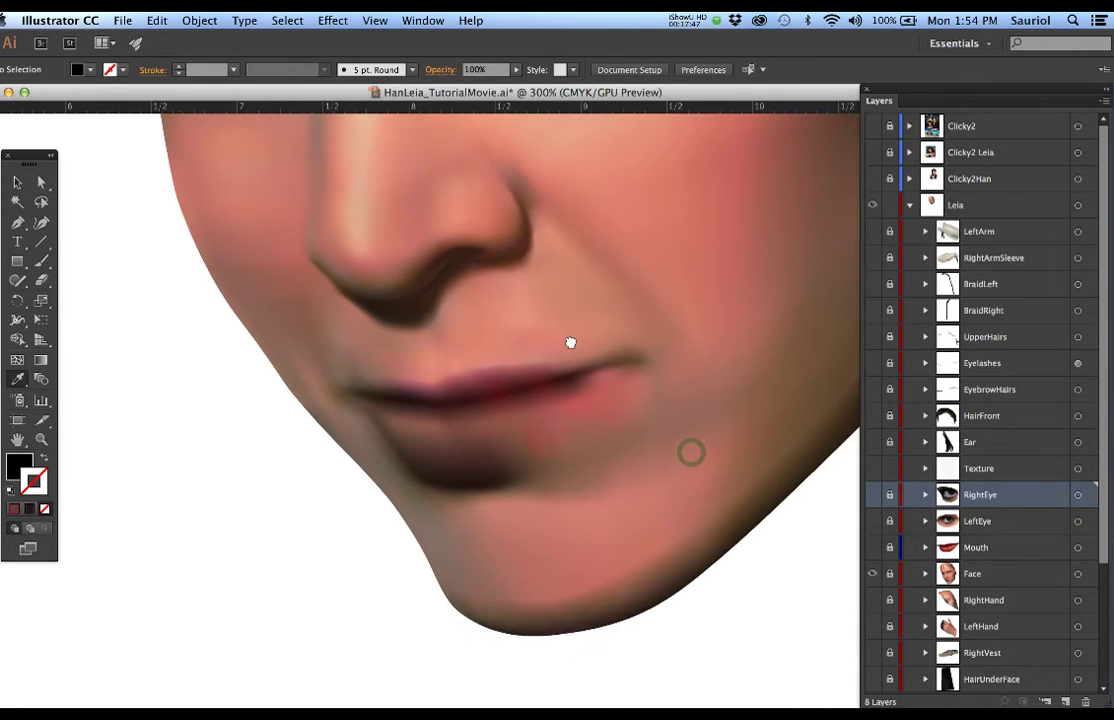
key(super+equal)
key(super+equal)
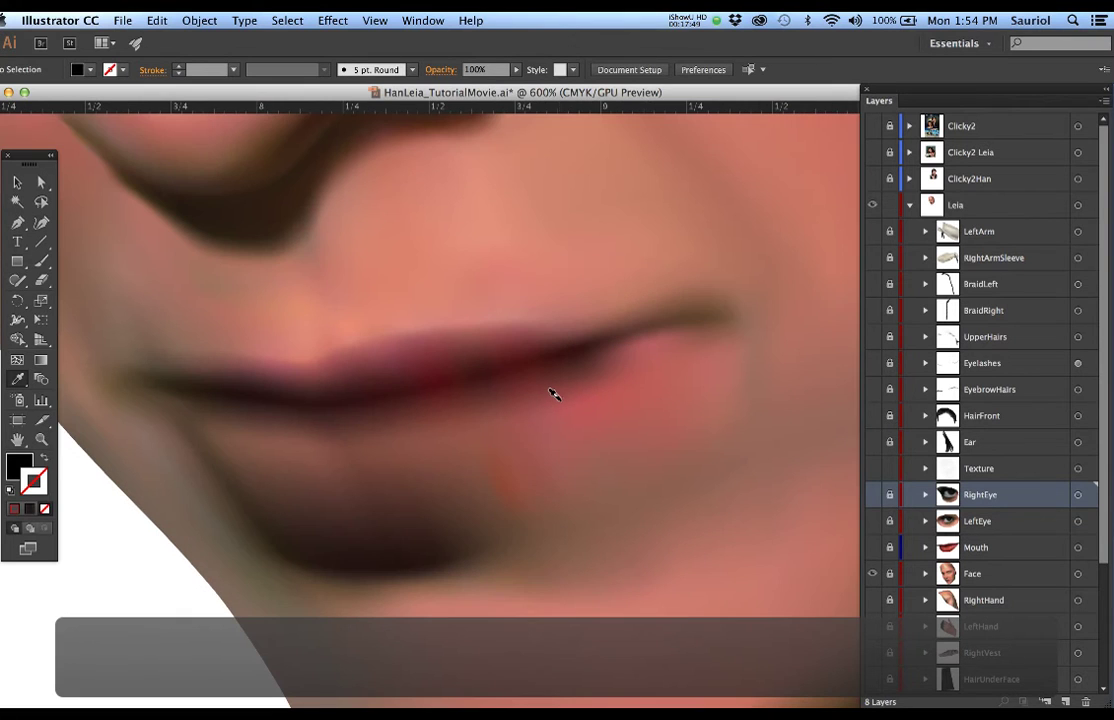
click(926, 548)
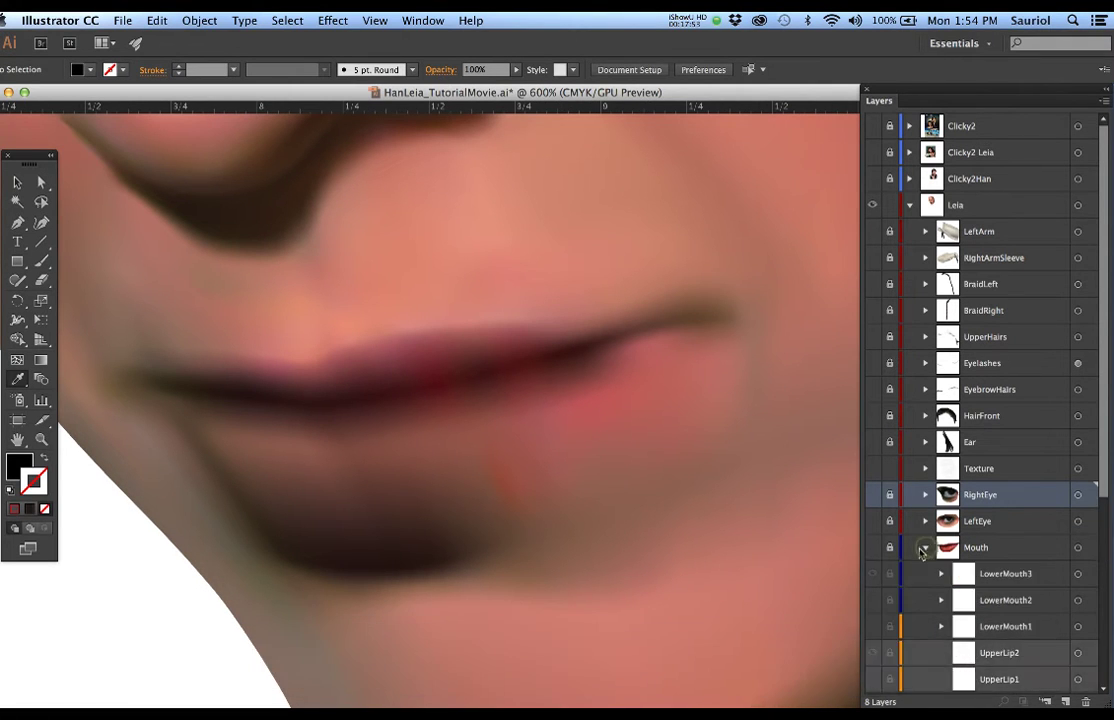
Show the Mouth layer over the face and hide its UpperLip2 sublayer so only the LowerMouth3 lip remains
click(872, 548)
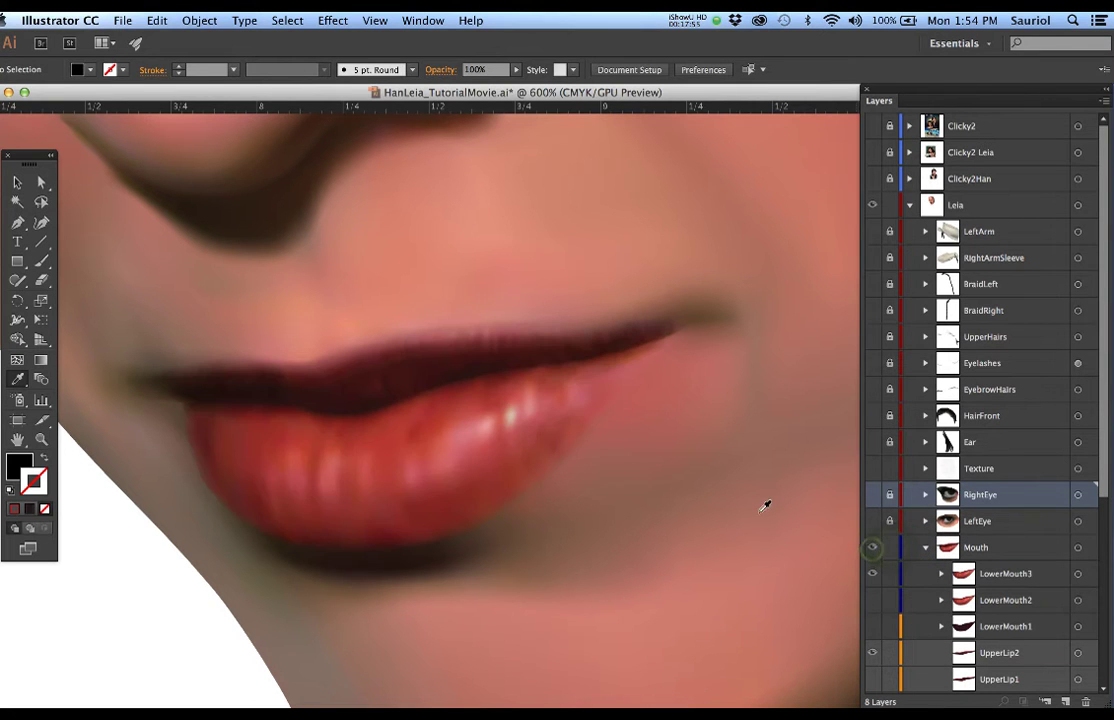
drag(691, 490, 669, 411)
scroll(947, 498, down, 3)
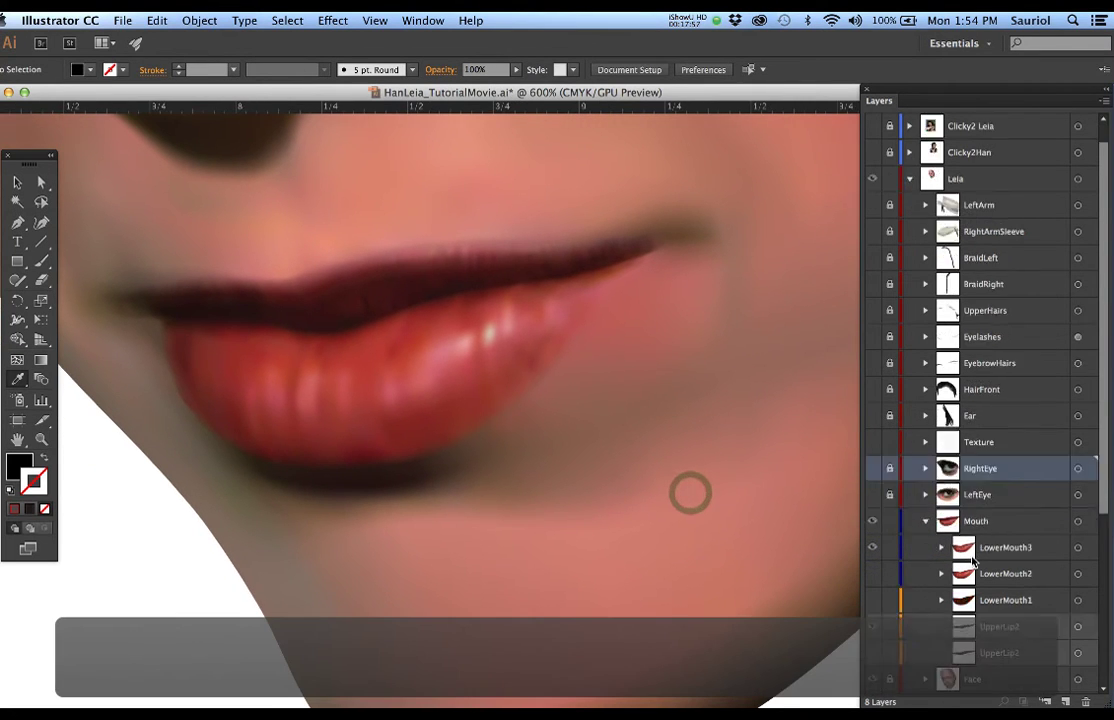
scroll(947, 498, up, 1)
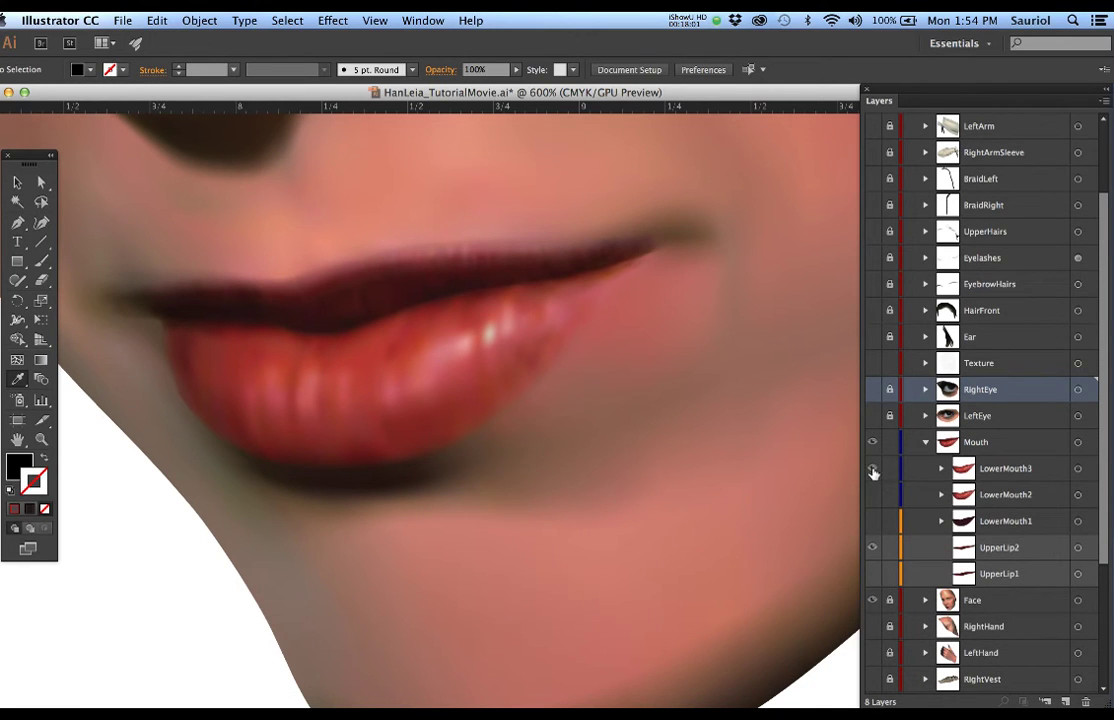
click(873, 548)
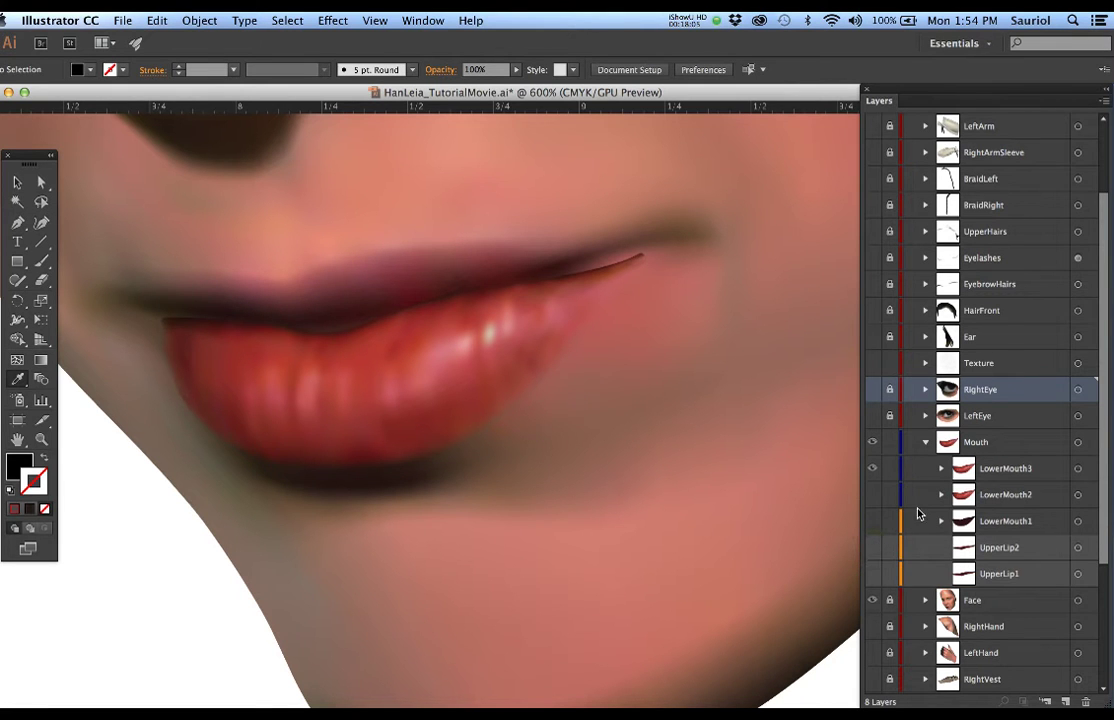
Compare the LowerMouth3 lip with the Clicky2 reference photo by toggling that layer's visibility several times
scroll(920, 505, up, 4)
click(872, 126)
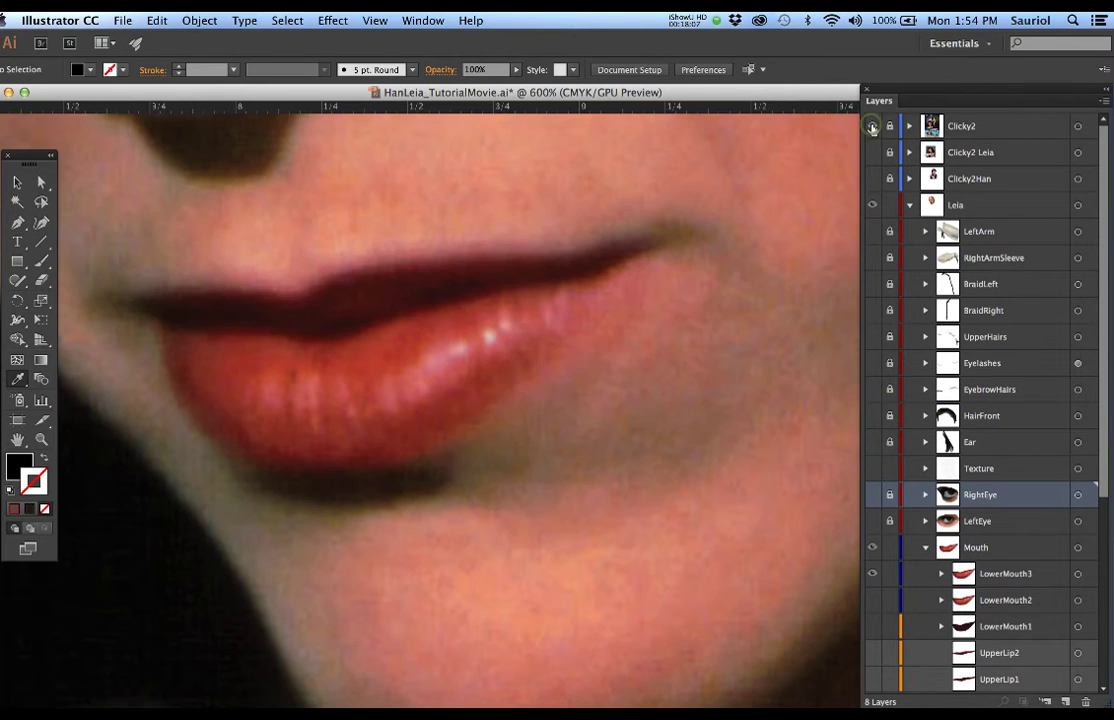
click(872, 126)
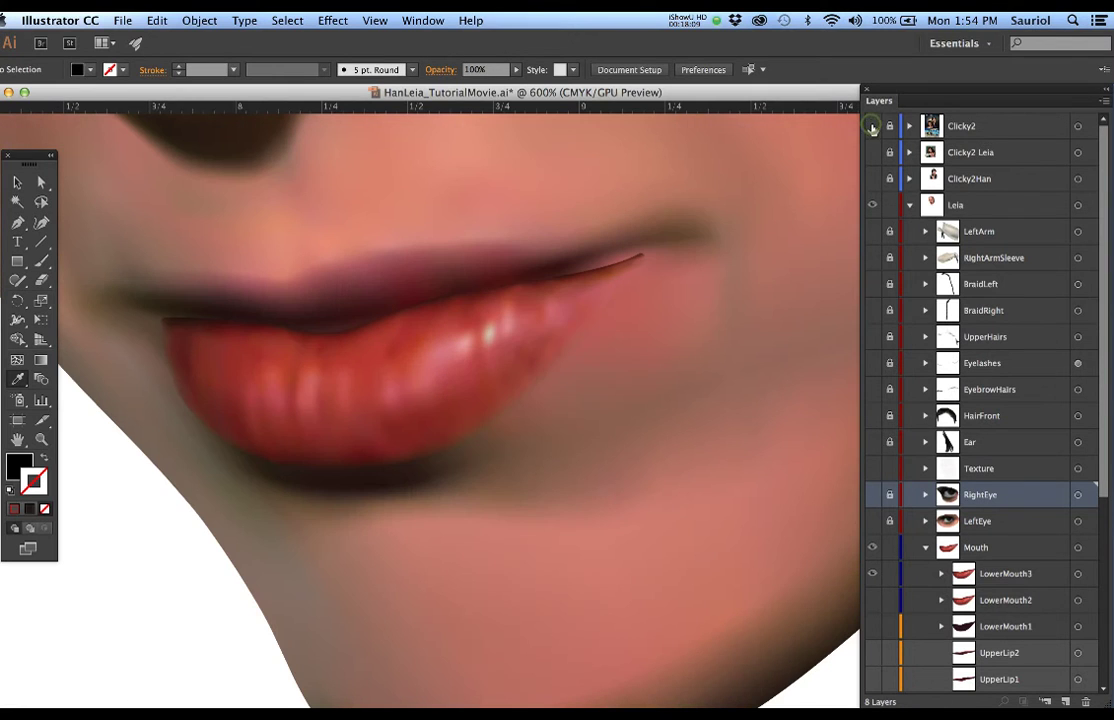
click(872, 126)
click(872, 126)
click(872, 126)
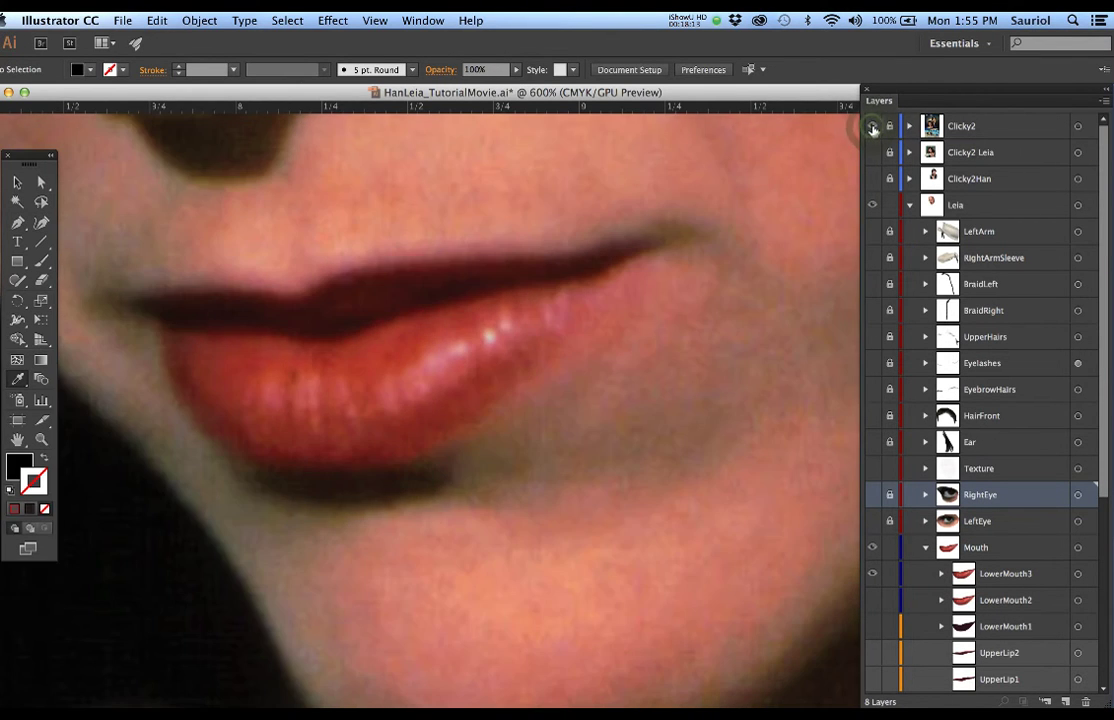
click(872, 126)
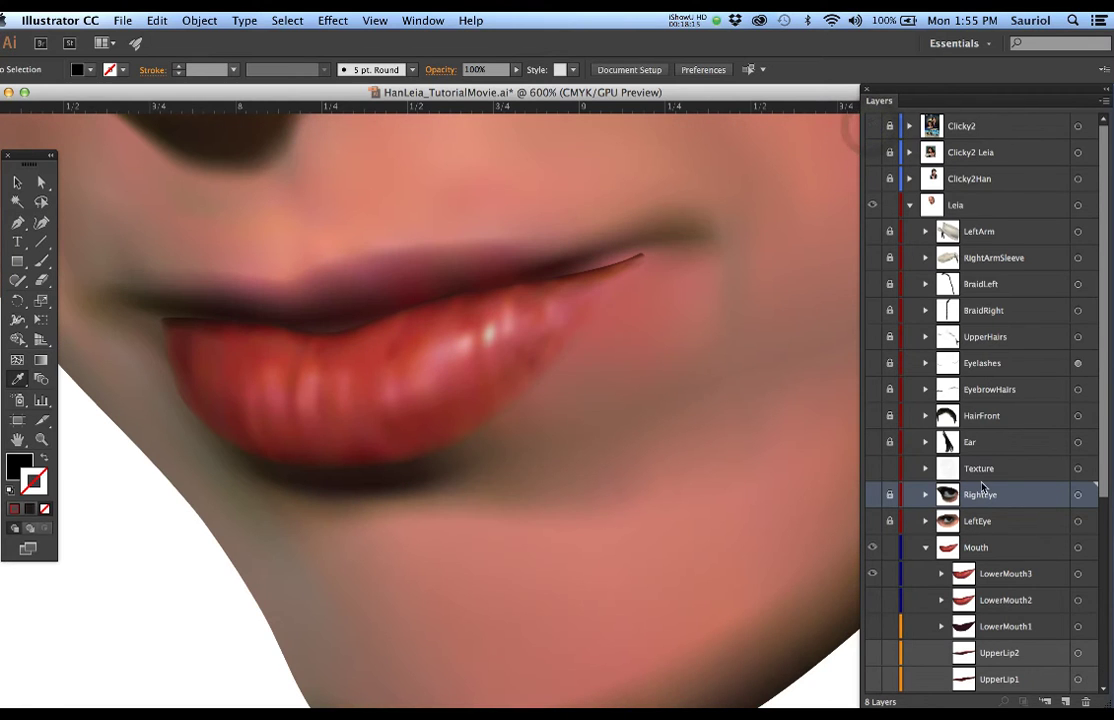
Swap the visible lip from LowerMouth3 to LowerMouth1 and select the LowerMouth1 mesh to examine its base grid
scroll(982, 487, down, 3)
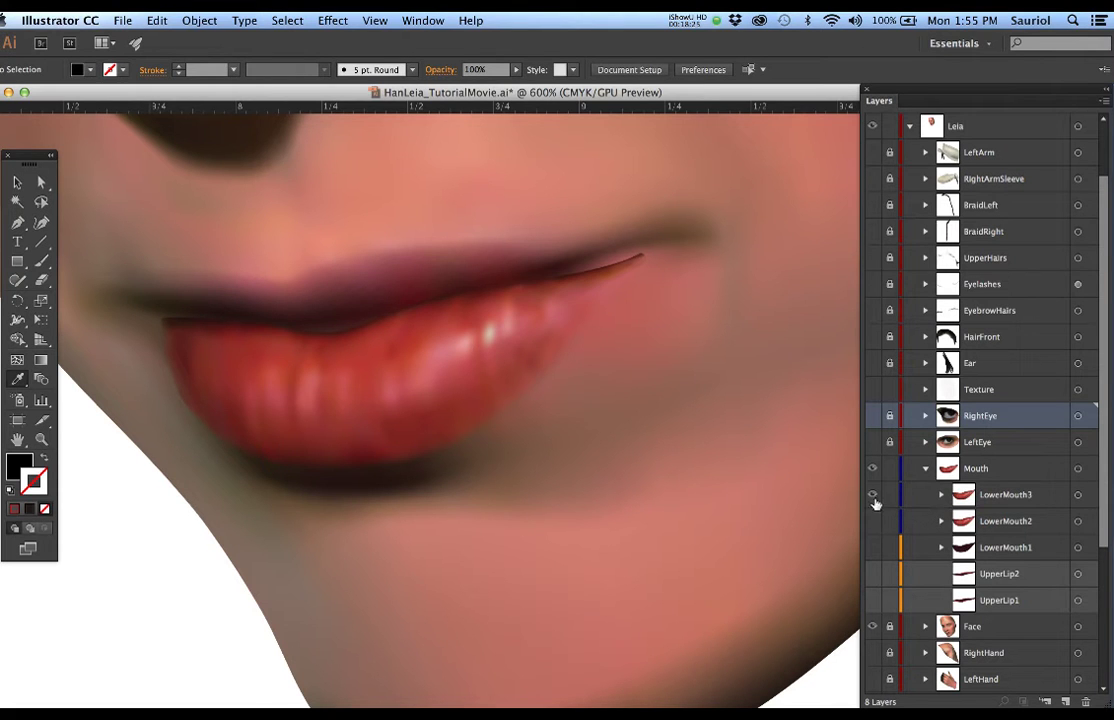
click(876, 498)
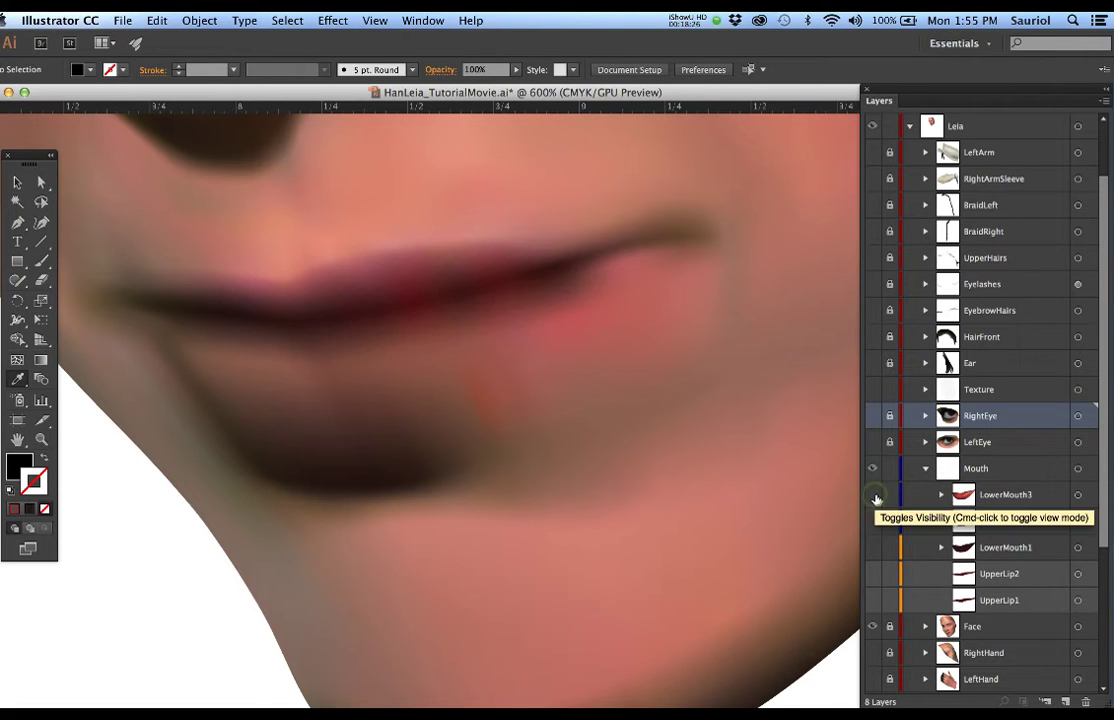
click(871, 549)
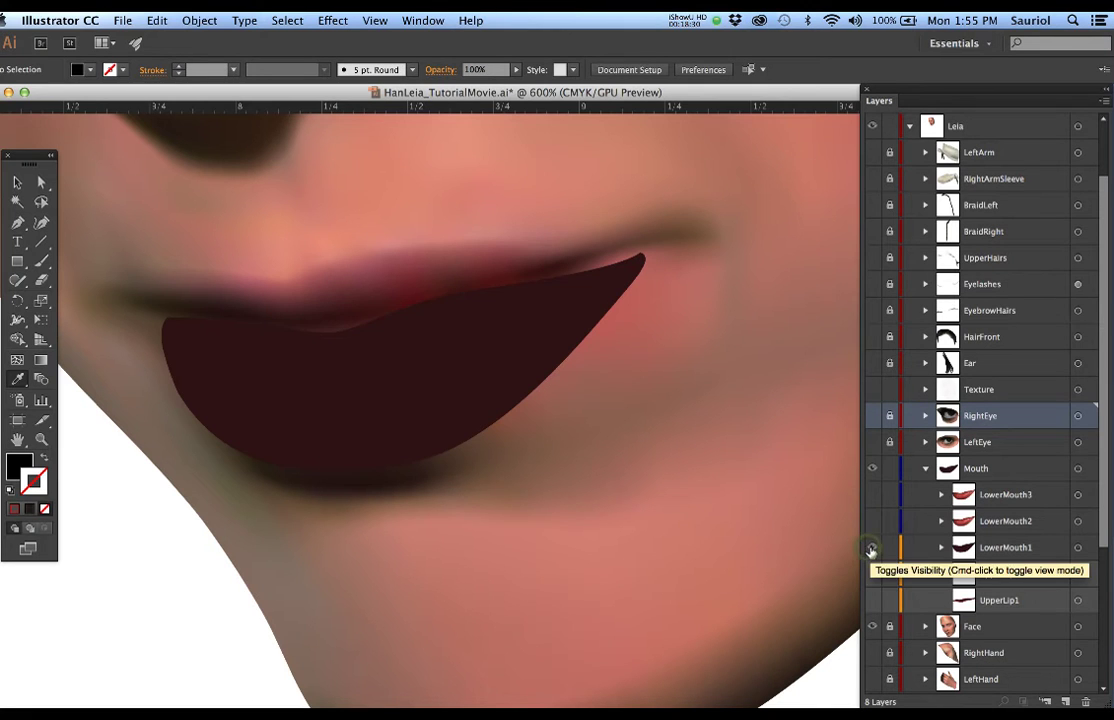
click(941, 548)
click(941, 548)
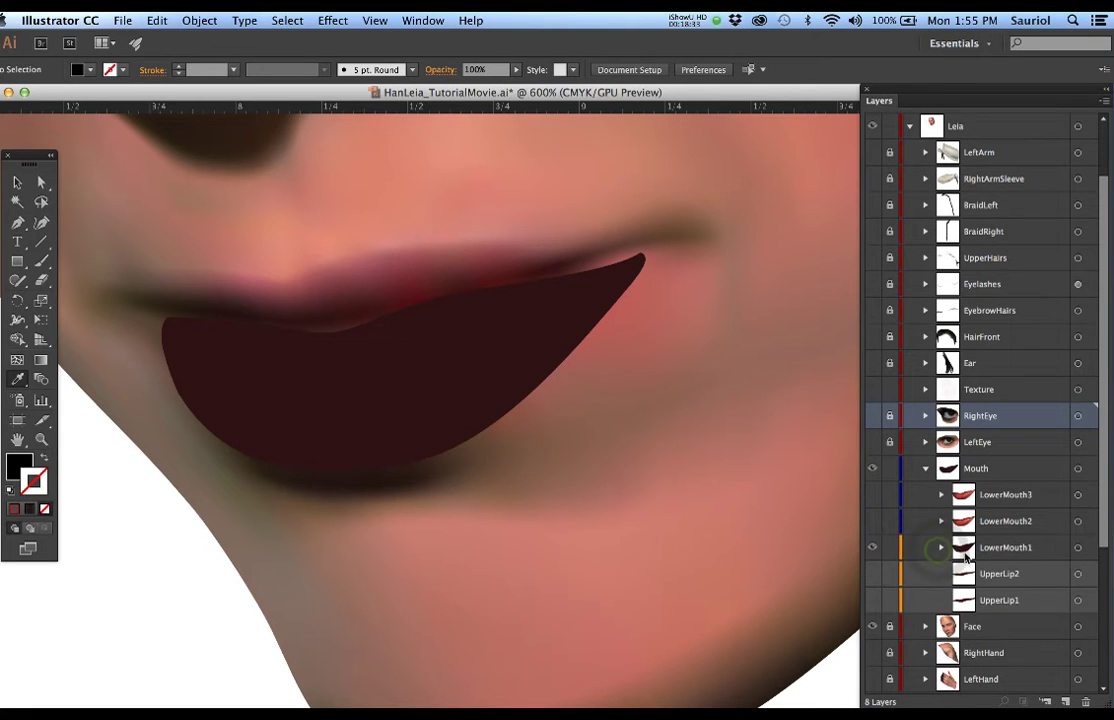
click(1078, 548)
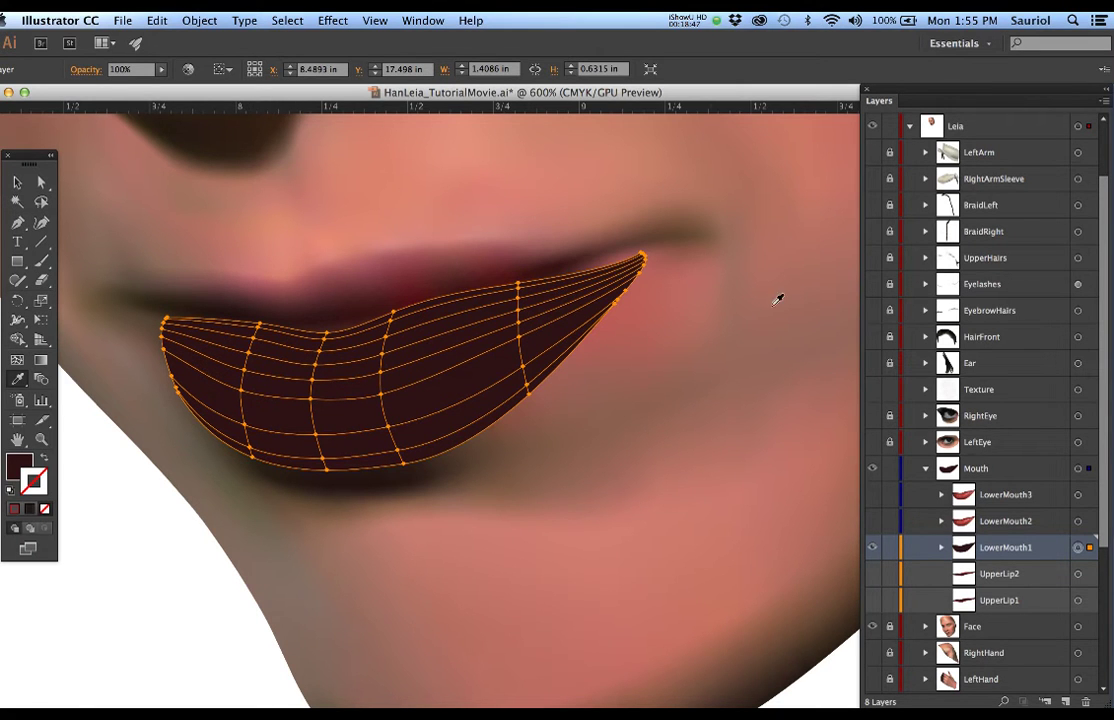
Show the Clicky2 reference photo beneath the selected LowerMouth1 mesh and examine its grid up close at 1200%
scroll(928, 208, up, 3)
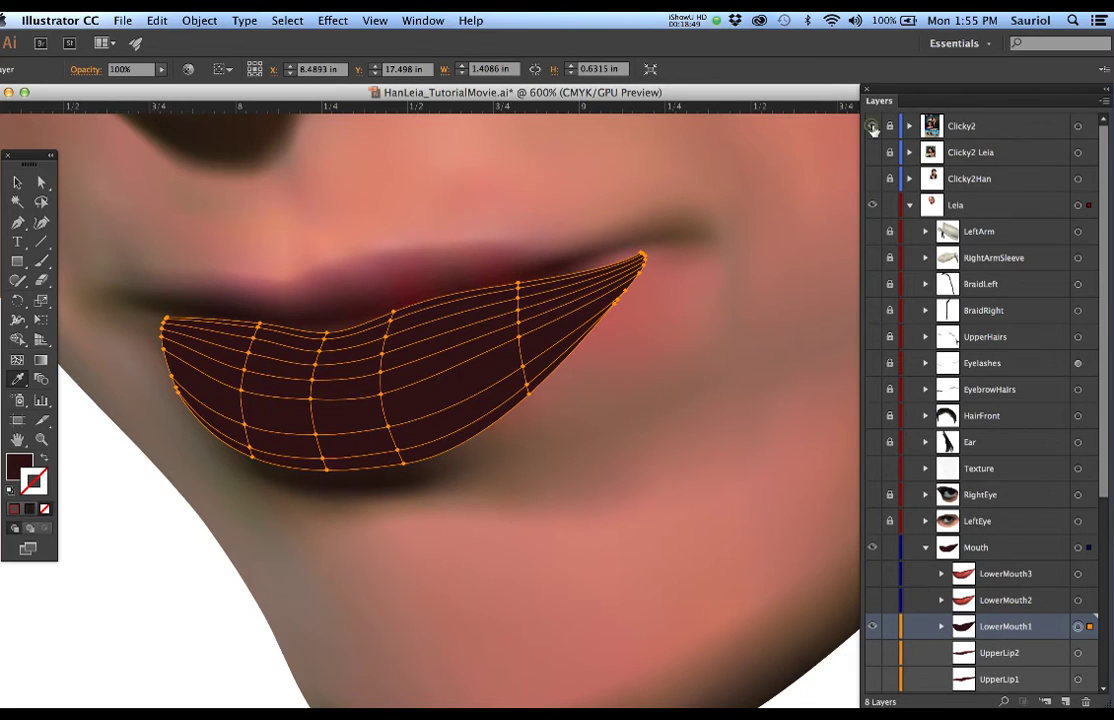
click(872, 127)
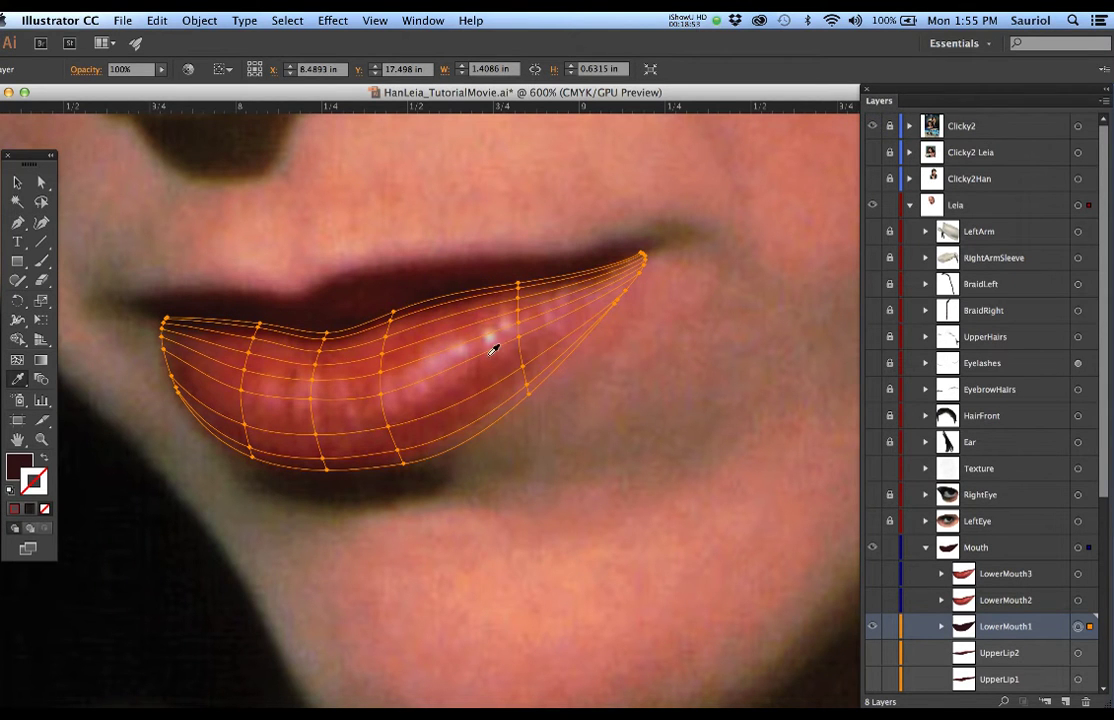
scroll(481, 352, up, 1)
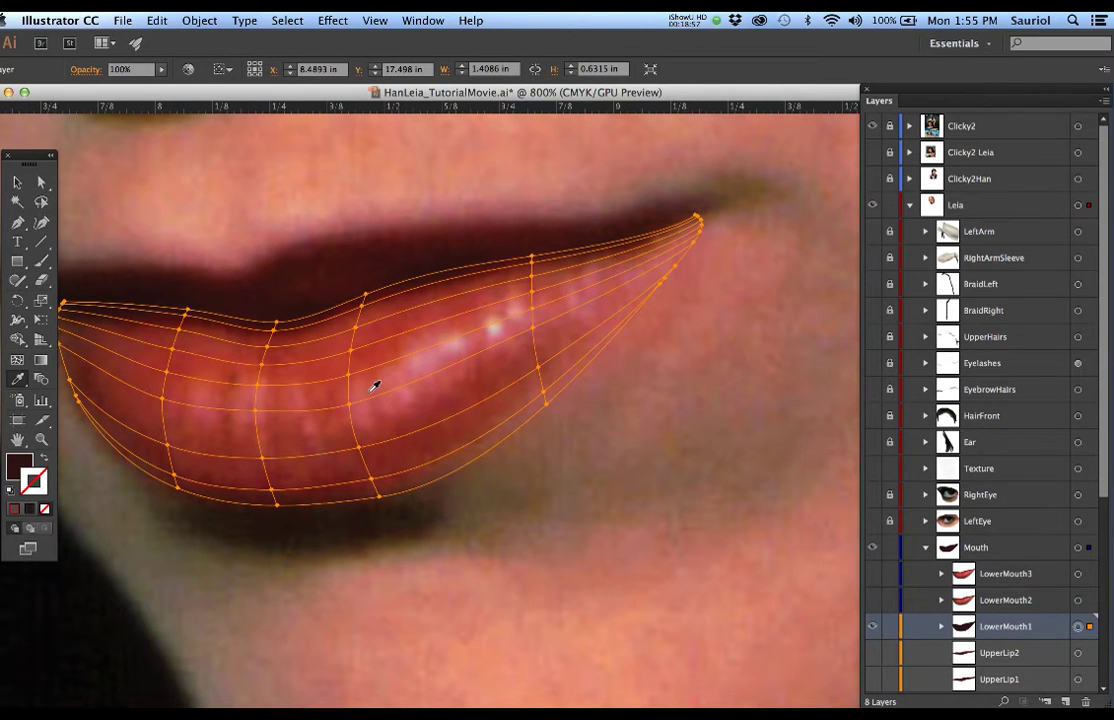
scroll(374, 386, up, 1)
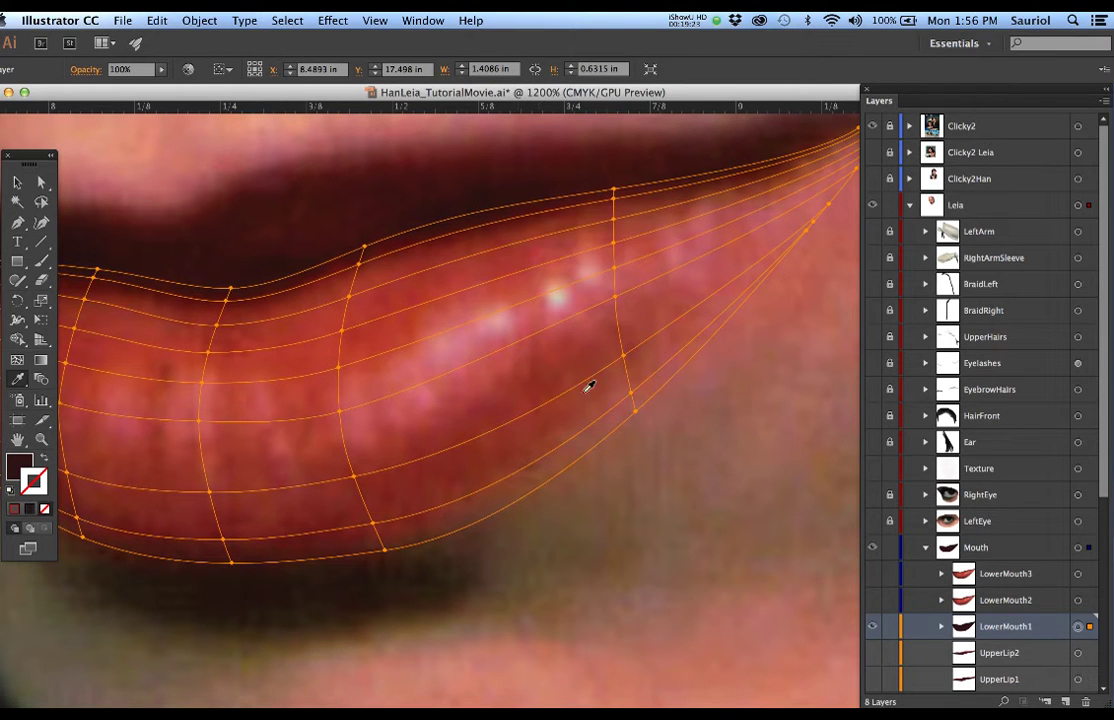
Show LowerMouth3 and LowerMouth2, and compare the three lower-lip meshes over the photo at 800% by selecting each one
click(873, 574)
click(1078, 574)
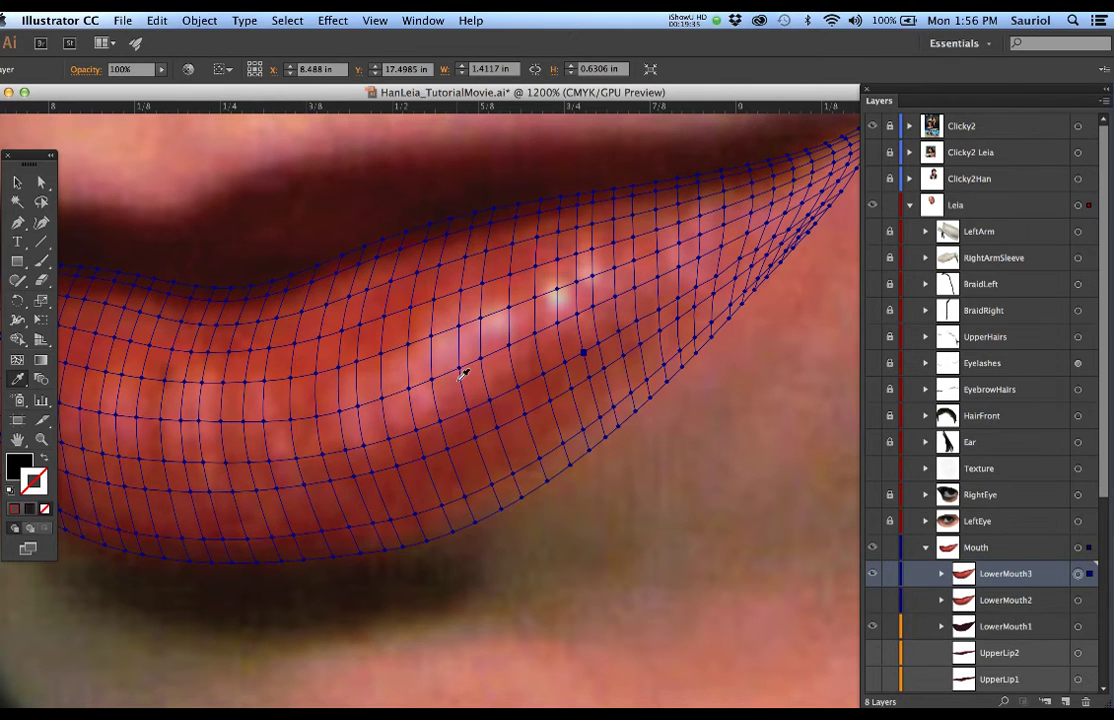
key(super+minus)
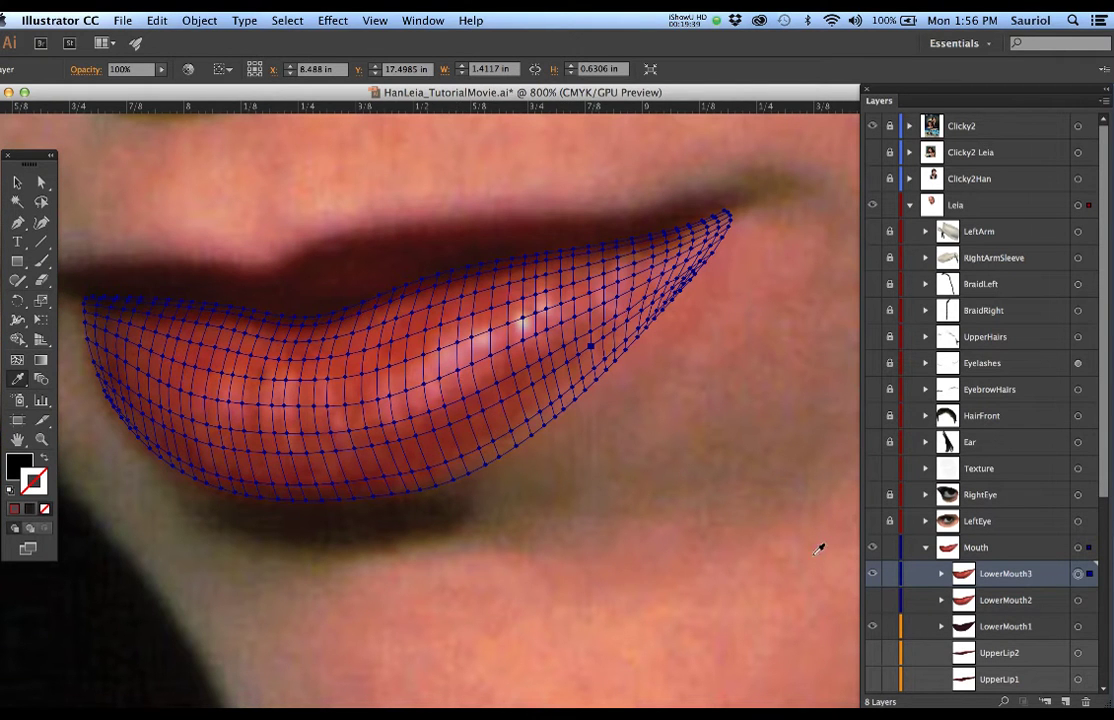
click(1078, 627)
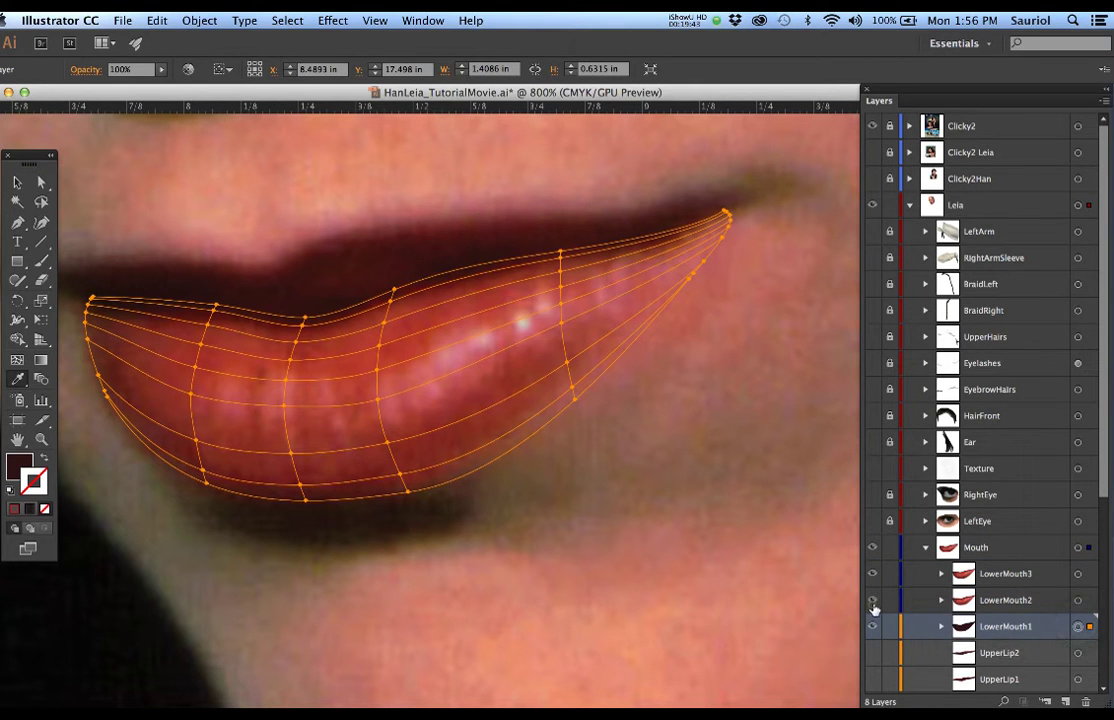
click(1078, 600)
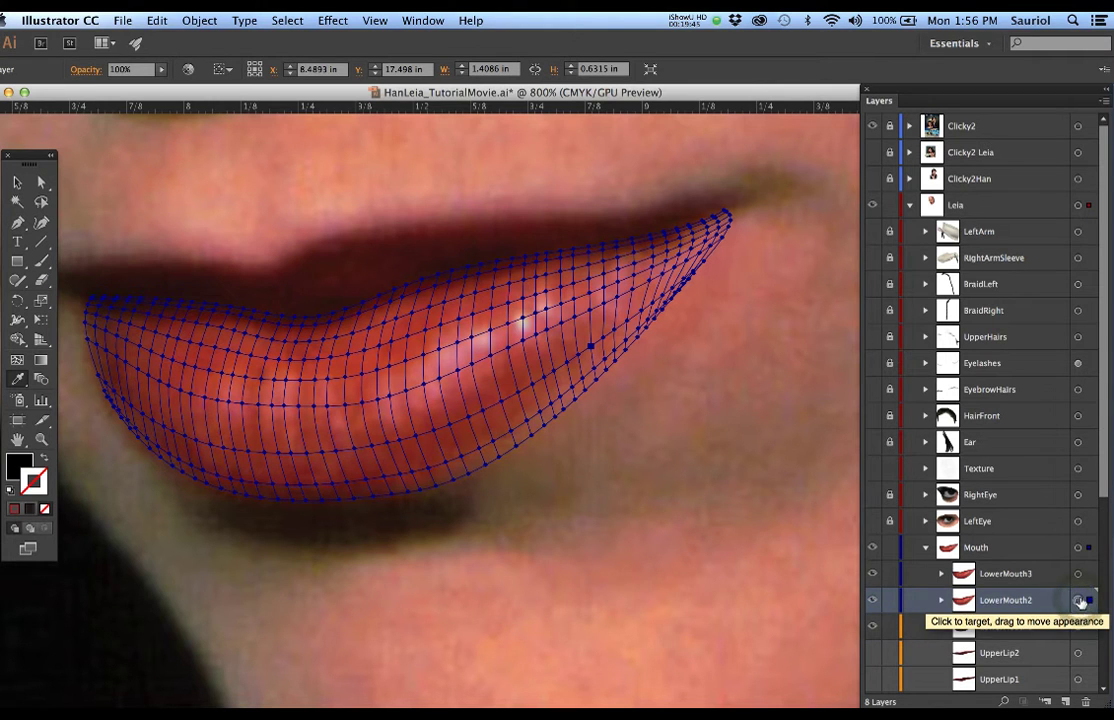
click(1077, 574)
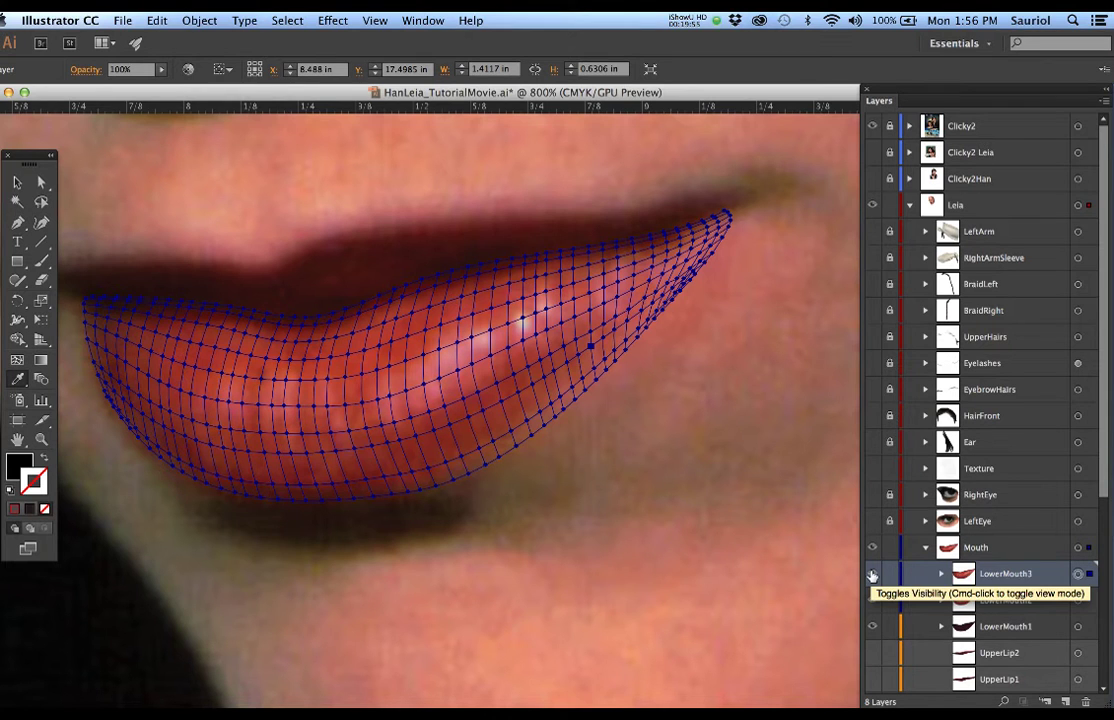
Hide the LowerMouth2, LowerMouth1 and Clicky2 layers, and deselect the LowerMouth3 mesh
click(872, 601)
click(872, 627)
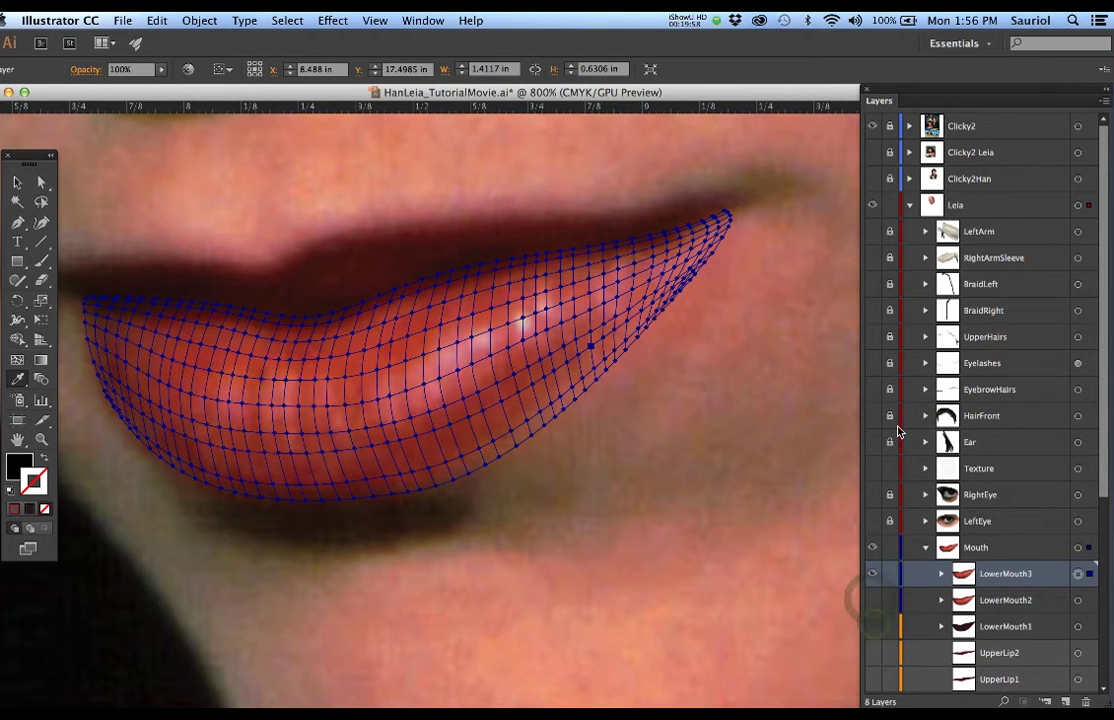
click(872, 126)
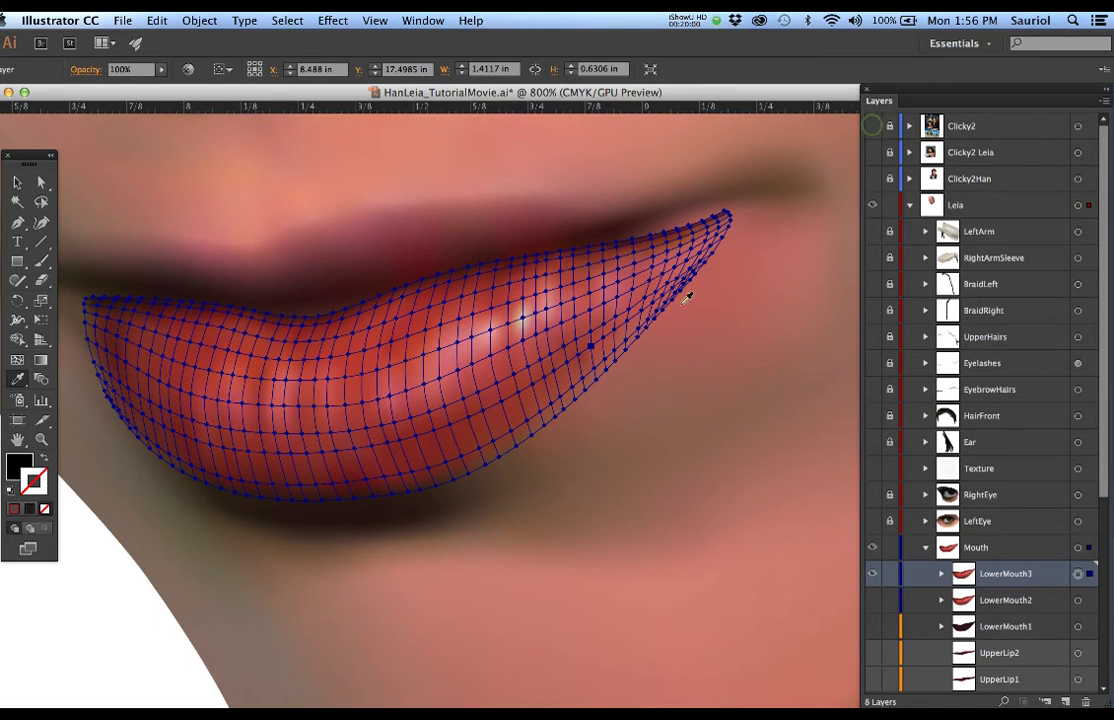
click(655, 441)
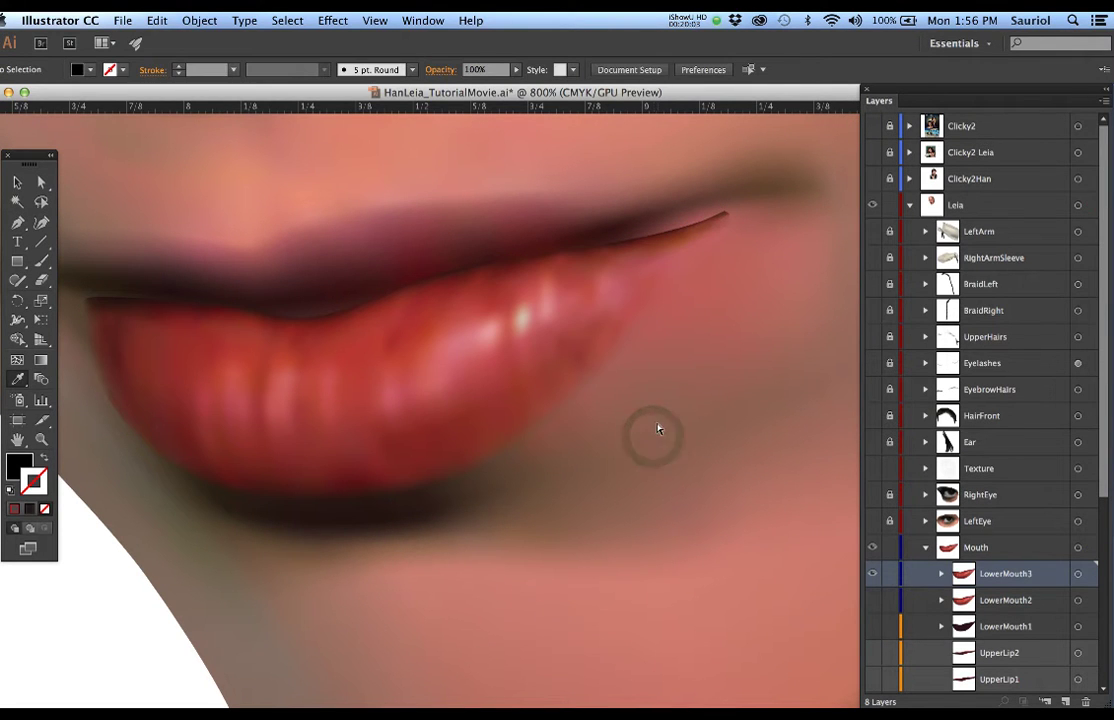
Examine the mesh points along LowerMouth3's lower edge toward the mouth corner where the lip blends into the skin, and deselect the mesh
click(604, 369)
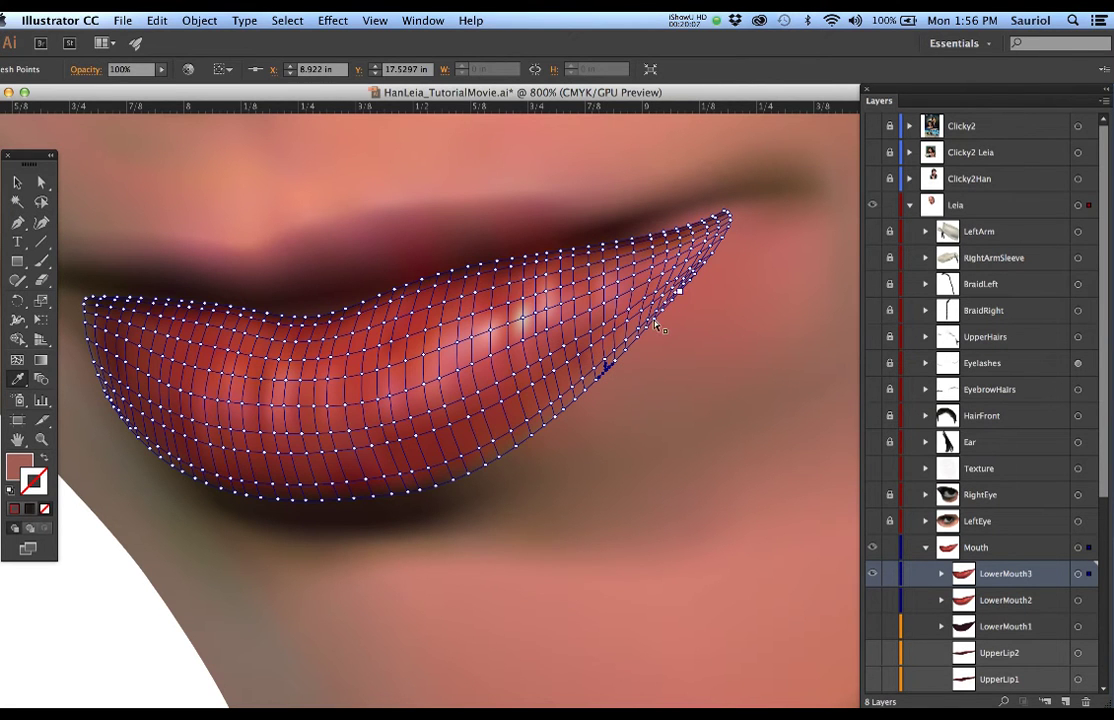
super+click(575, 434)
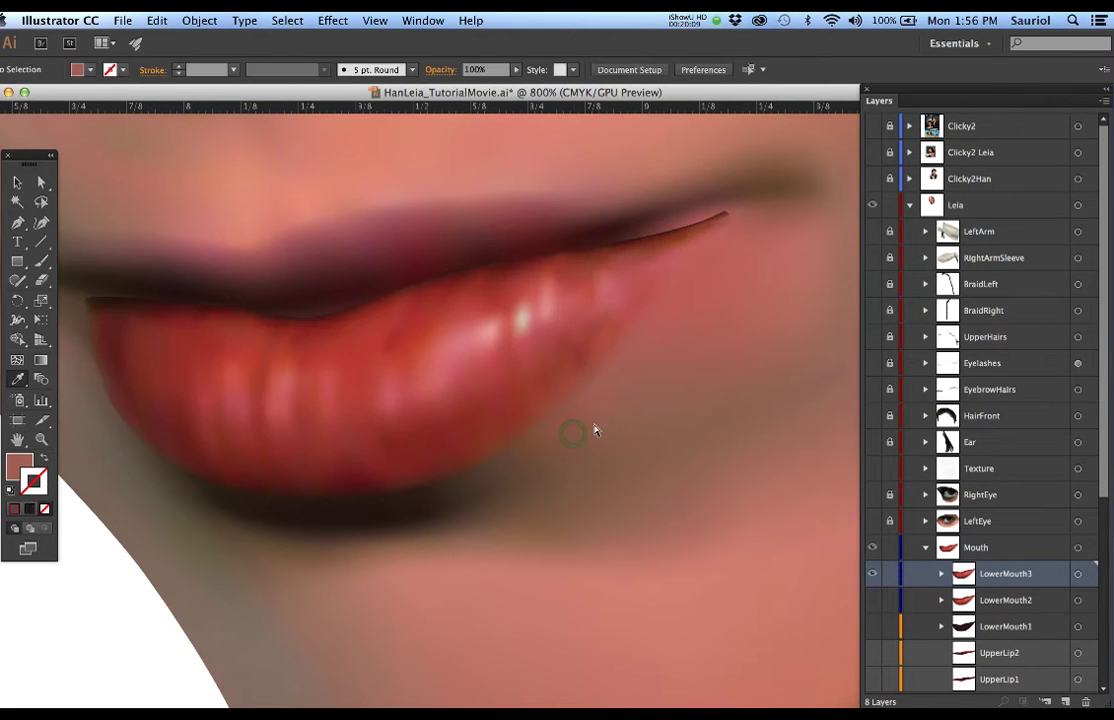
scroll(606, 403, up, 1)
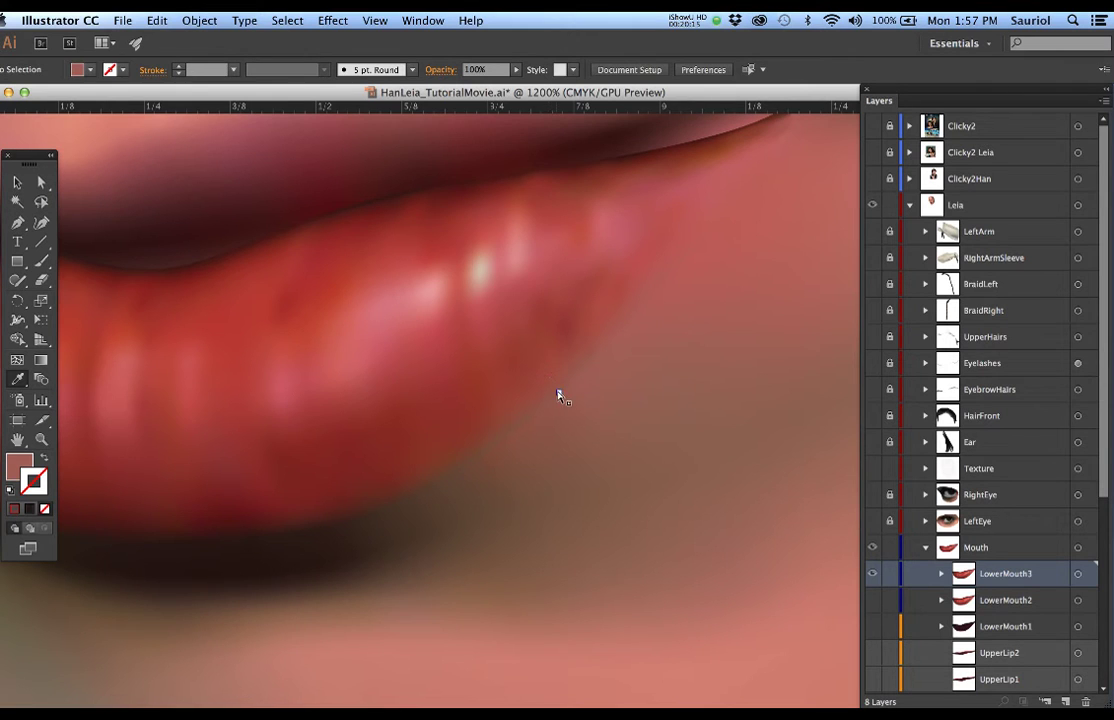
click(558, 394)
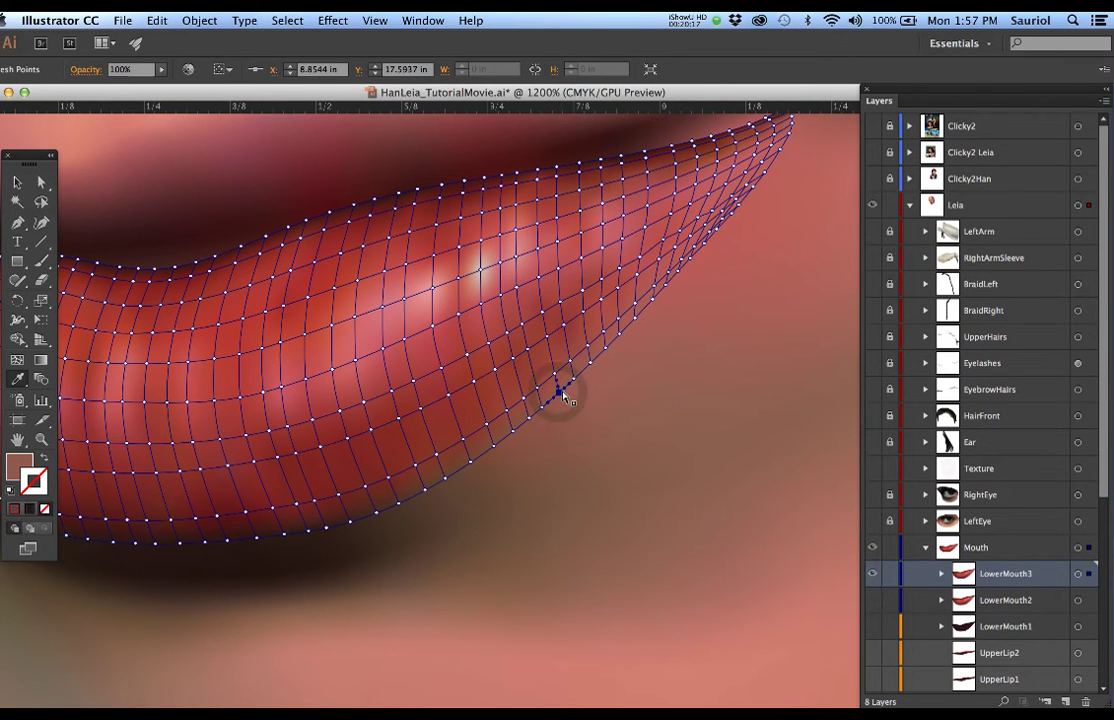
mouse_move(590, 368)
mouse_down()
mouse_move(607, 353)
mouse_move(571, 369)
mouse_move(577, 383)
mouse_up()
super+click(606, 350)
super+click(615, 342)
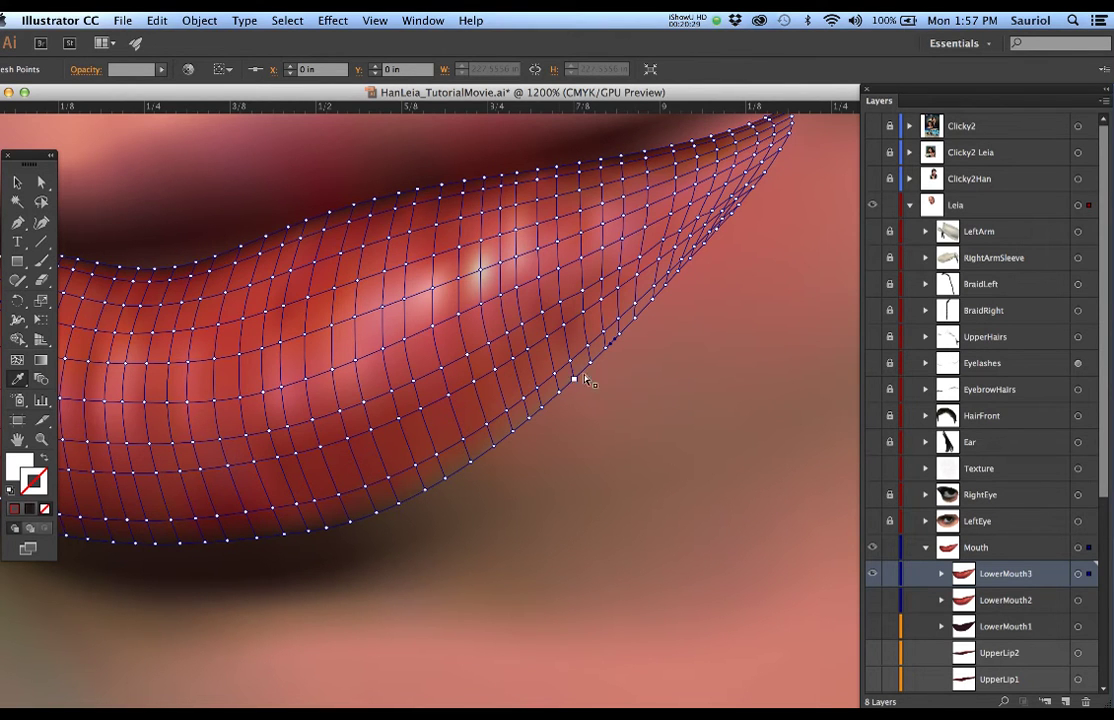
click(636, 346)
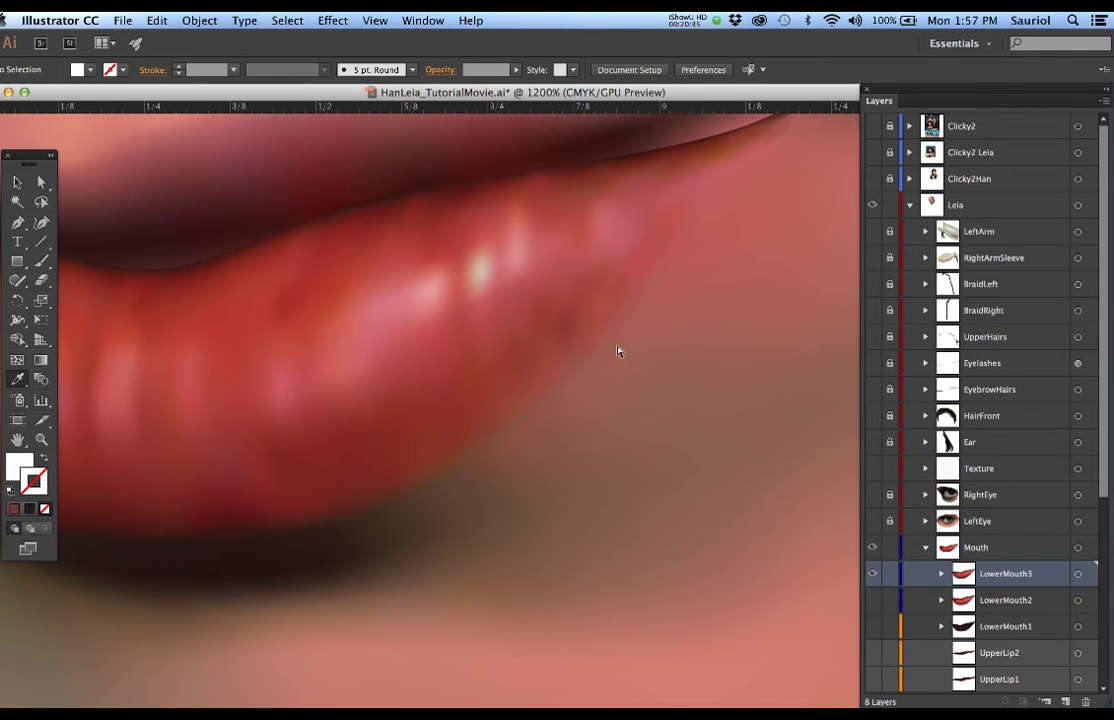
click(678, 229)
super+click(738, 207)
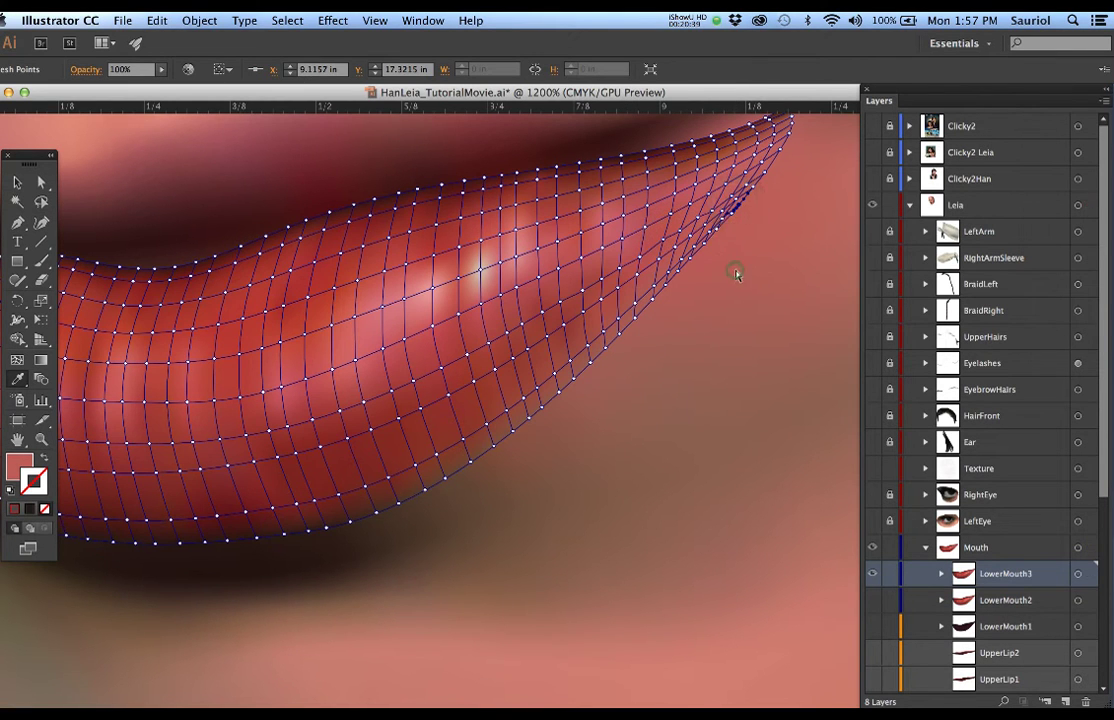
click(736, 276)
Hide the Face layer to isolate the whole LowerMouth3 lip at 800%
scroll(887, 576, down, 5)
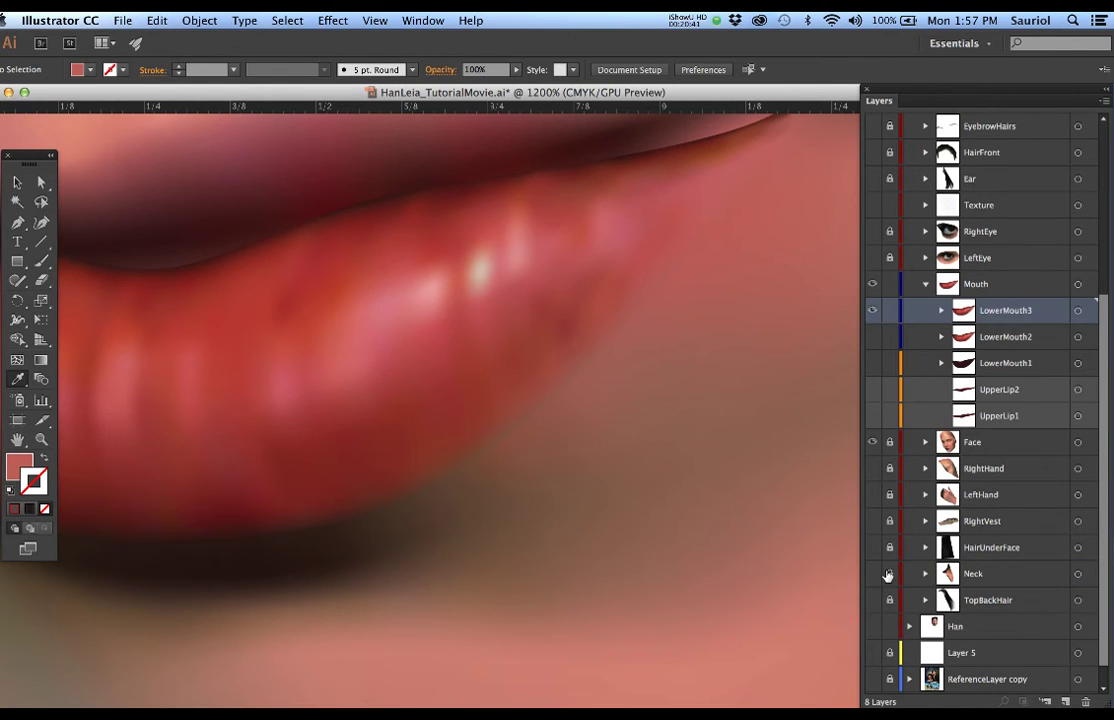
click(870, 442)
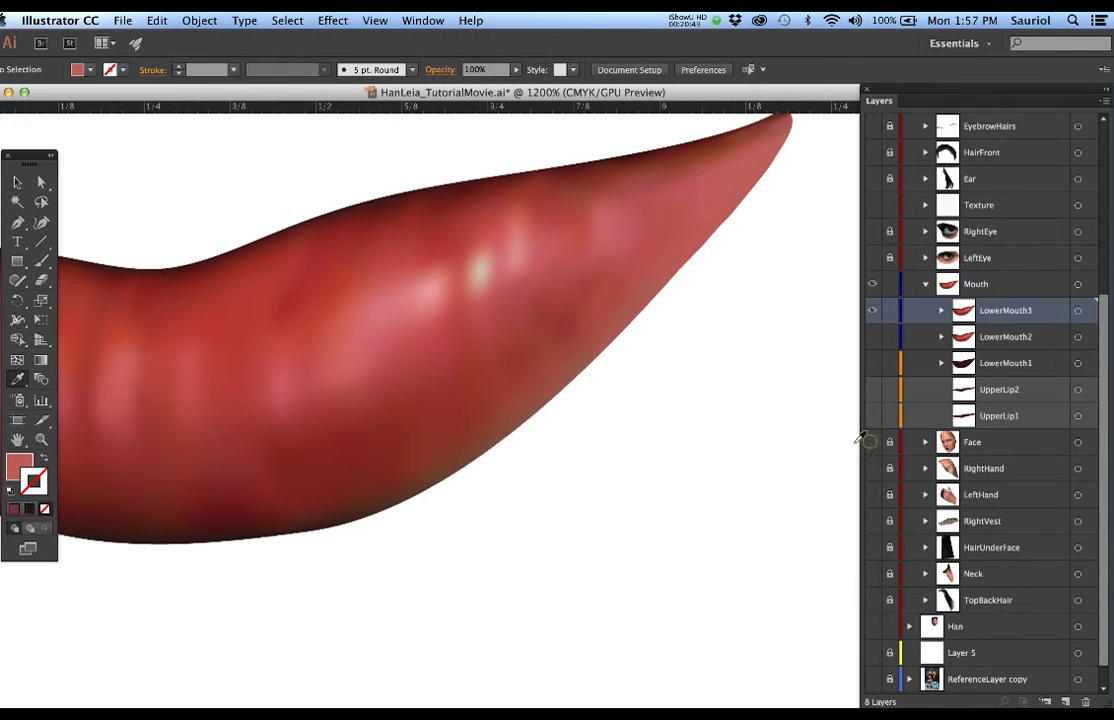
scroll(658, 431, down, 1)
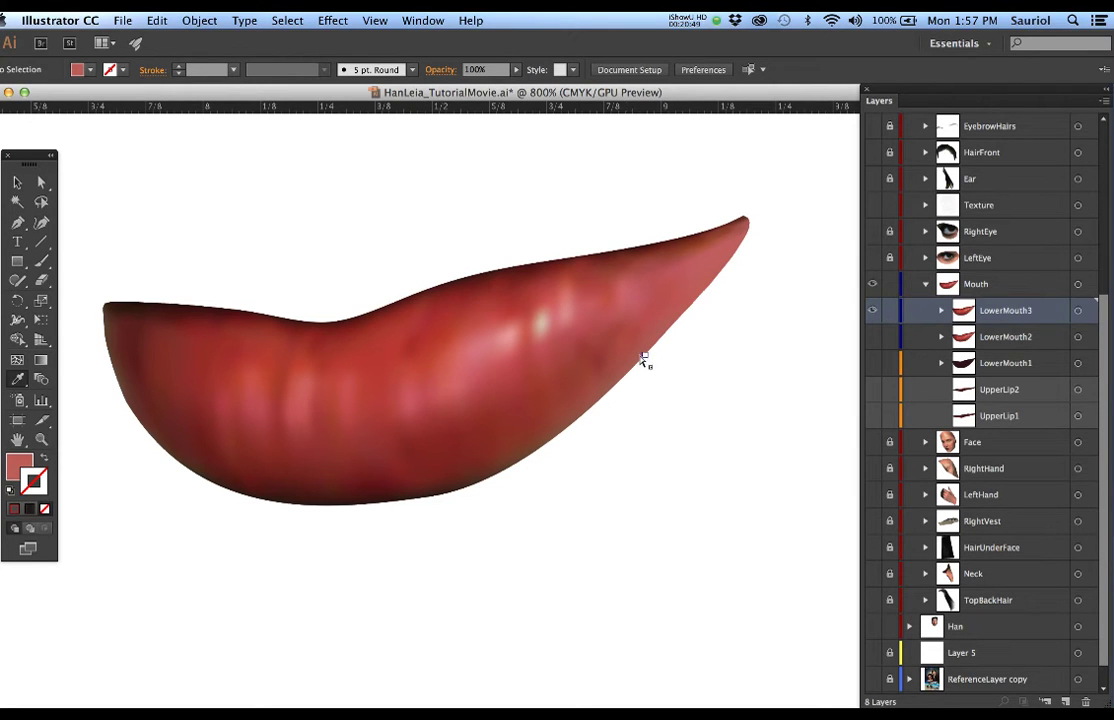
Show the Clicky2 photo behind the LowerMouth3 mesh and compare the lip edge with the skin, with the mesh deselected and selected
click(605, 325)
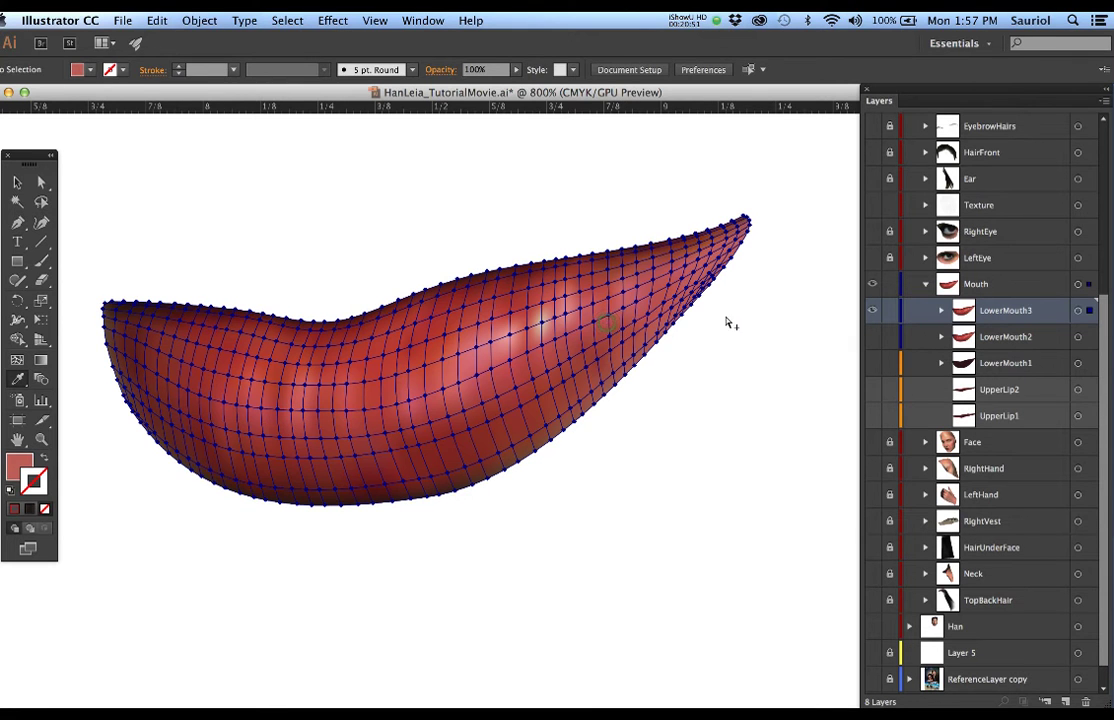
scroll(875, 200, up, 5)
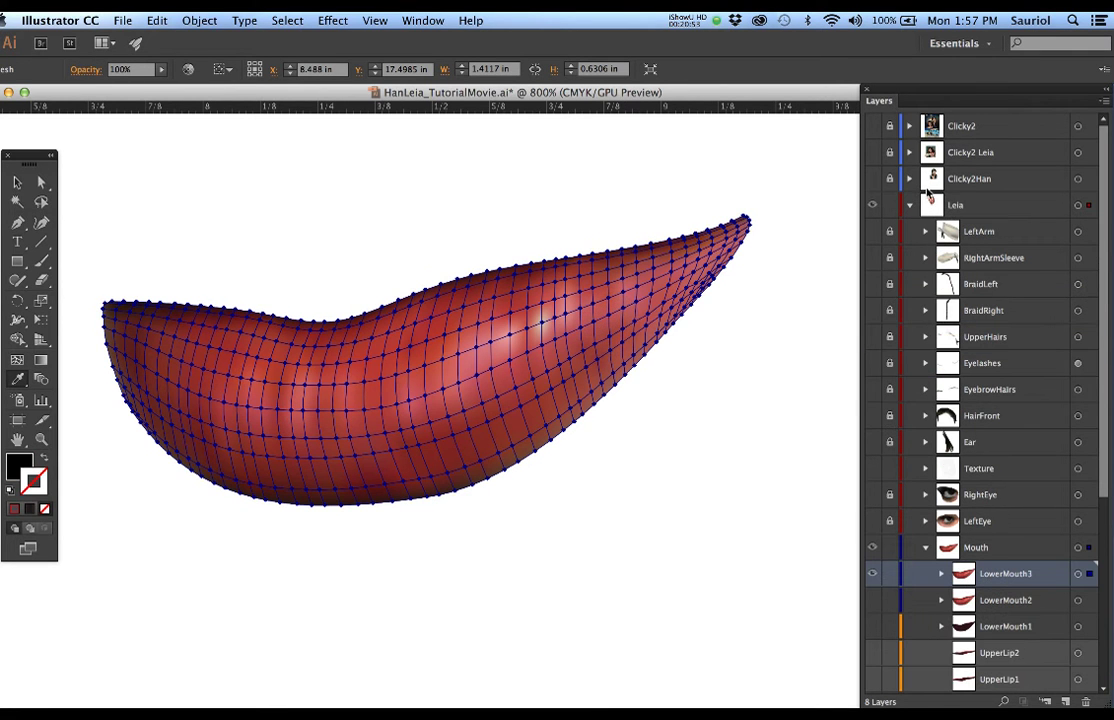
click(871, 126)
scroll(699, 356, up, 1)
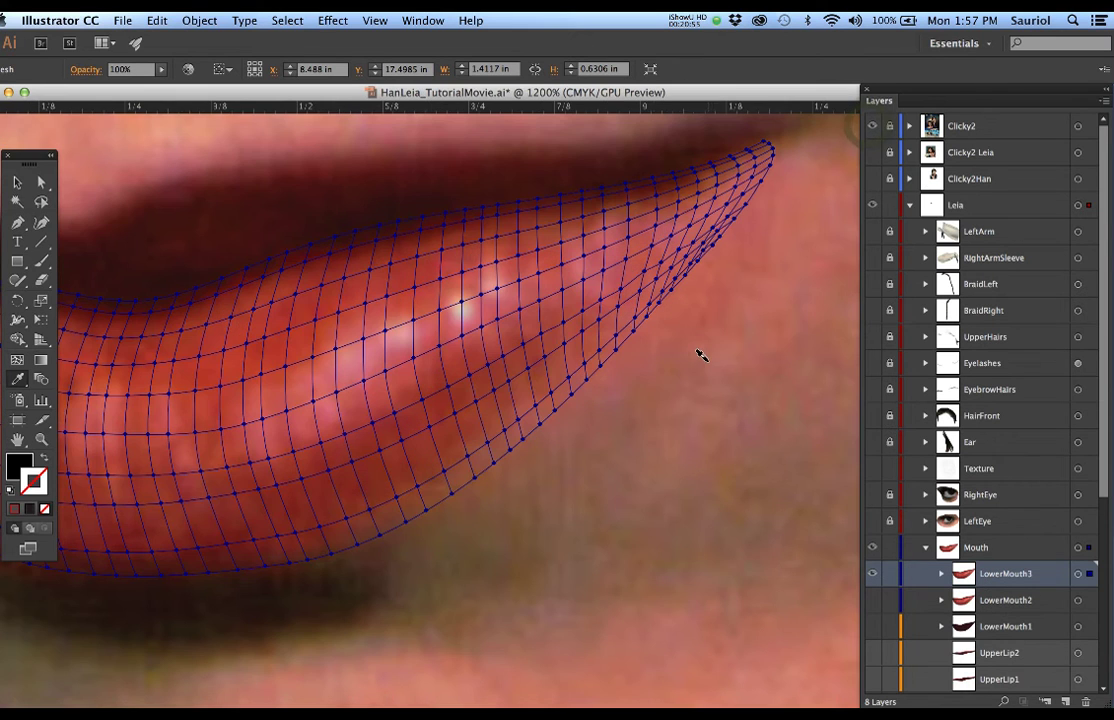
click(659, 399)
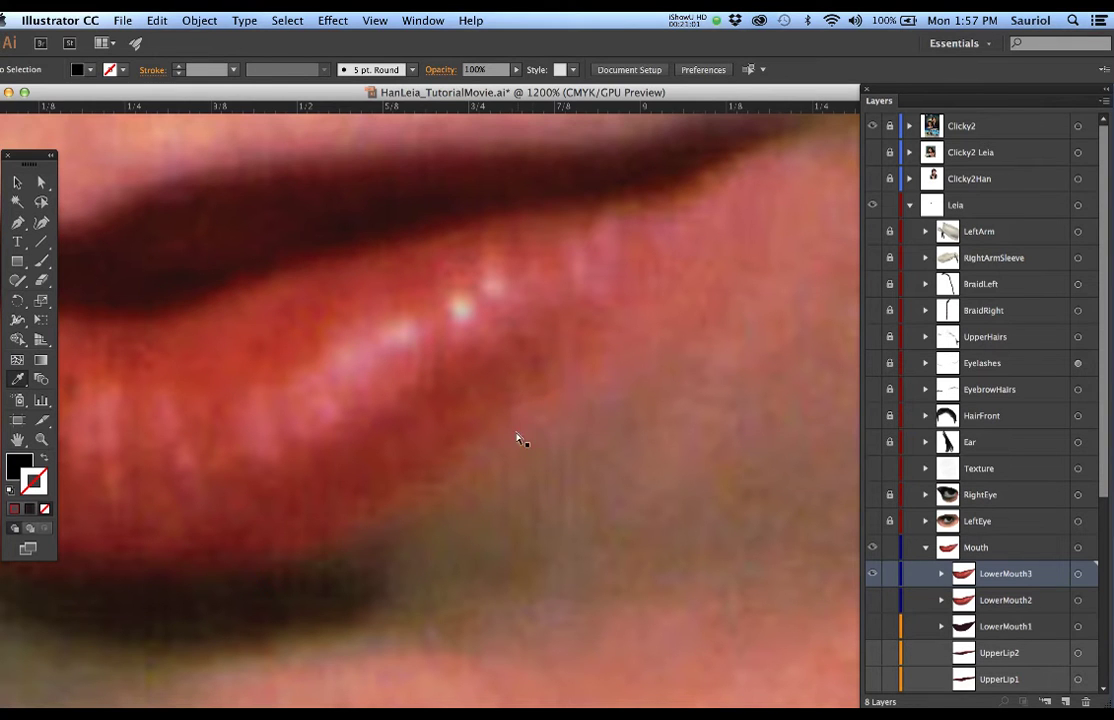
click(575, 377)
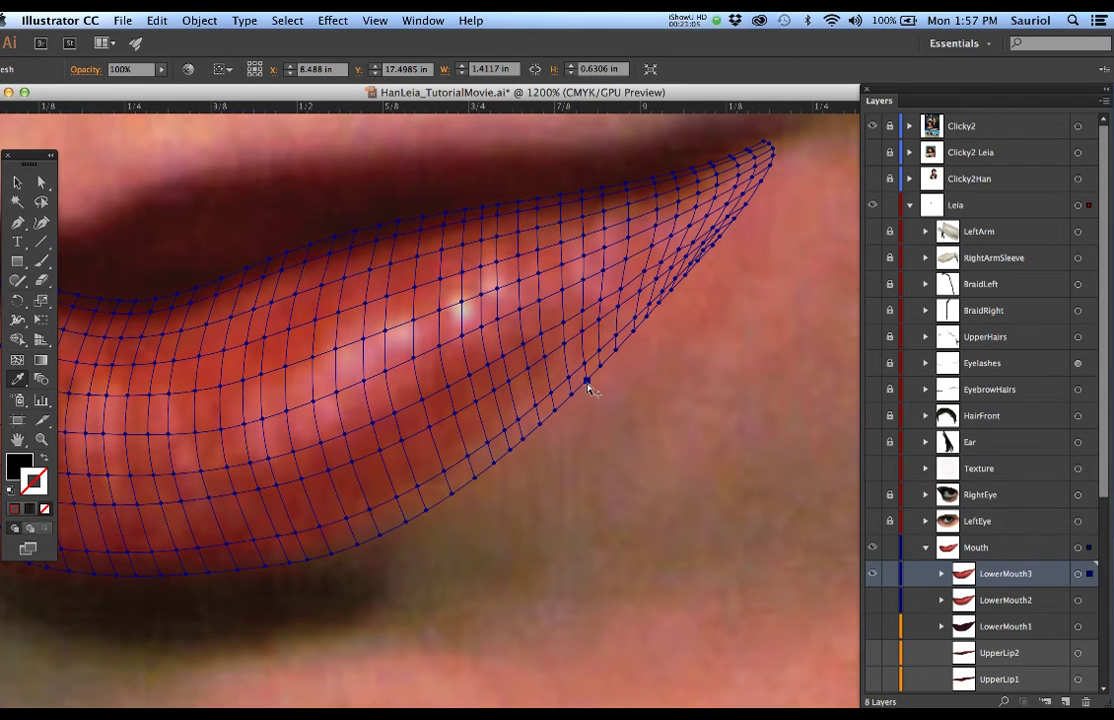
scroll(587, 388, down, 2)
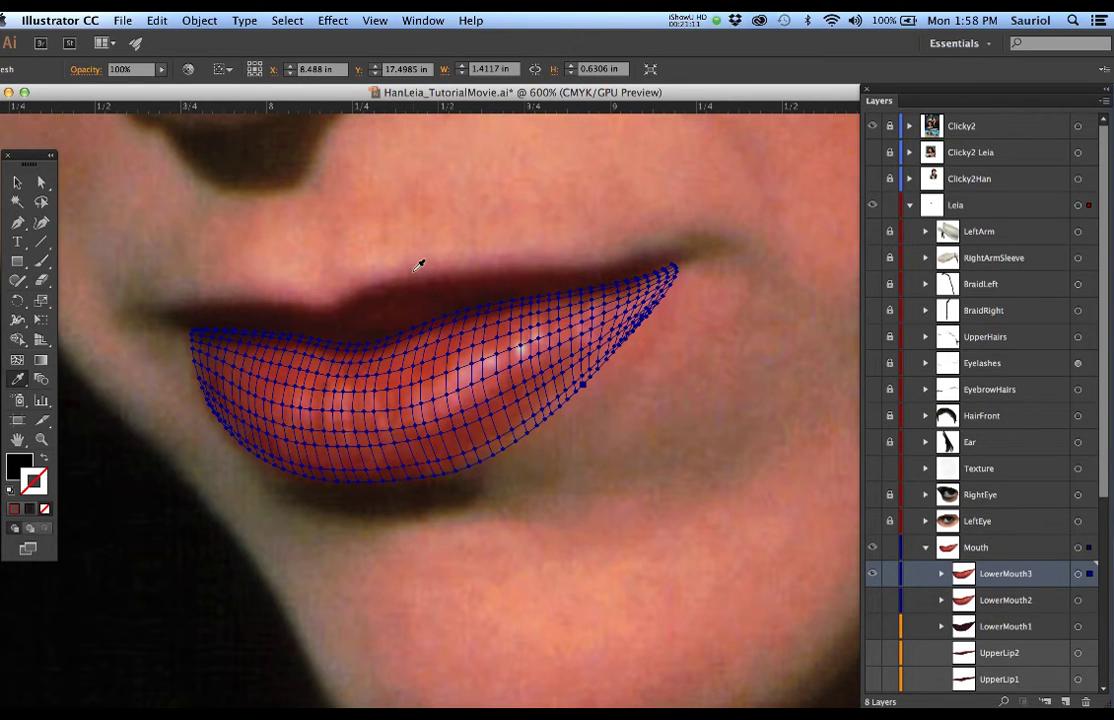
scroll(408, 272, up, 1)
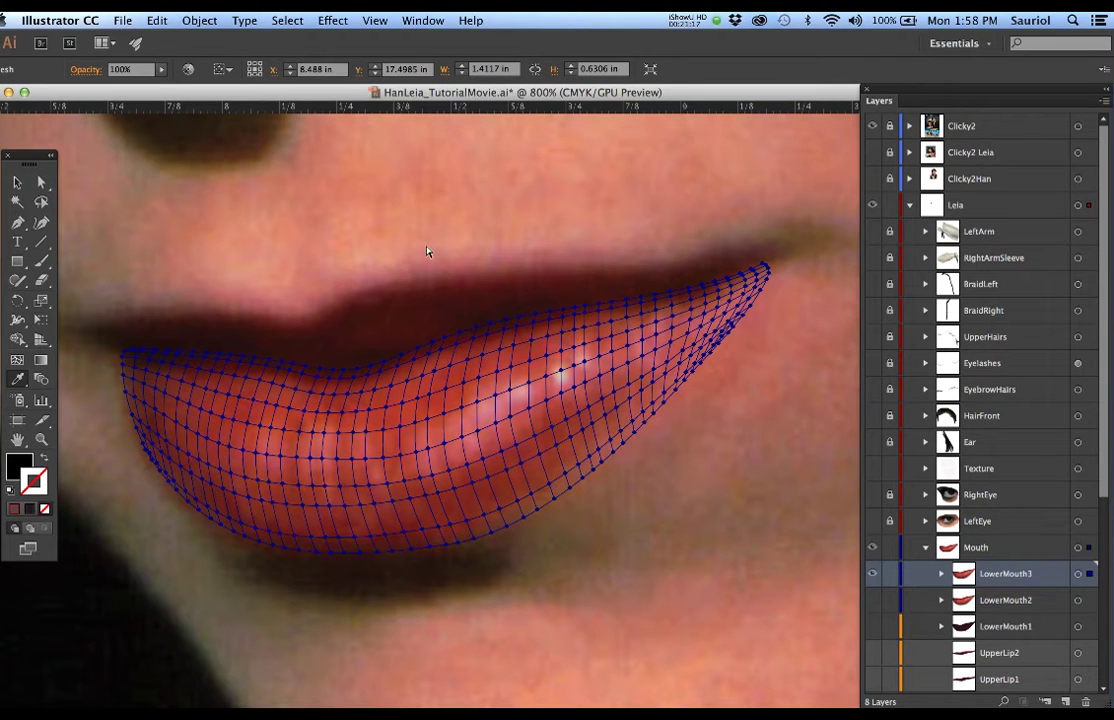
Replace the Clicky2 photo with the Face layer and show UpperLip2 to inspect the upper lip at 1200%
click(872, 126)
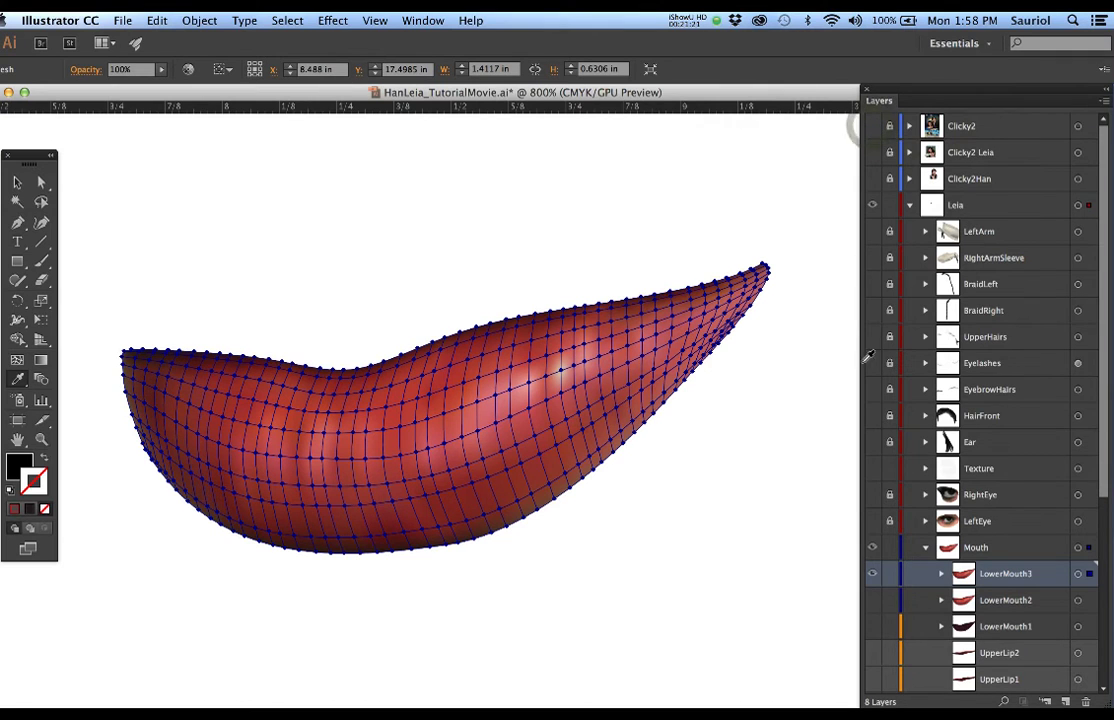
scroll(903, 522, down, 4)
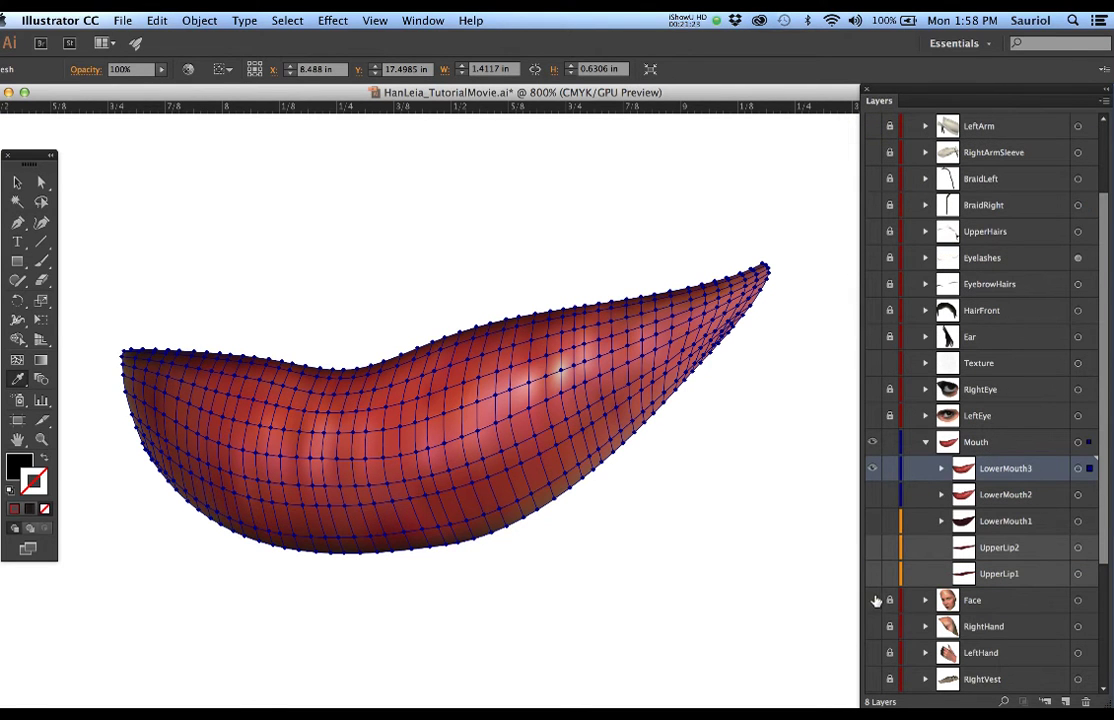
click(873, 600)
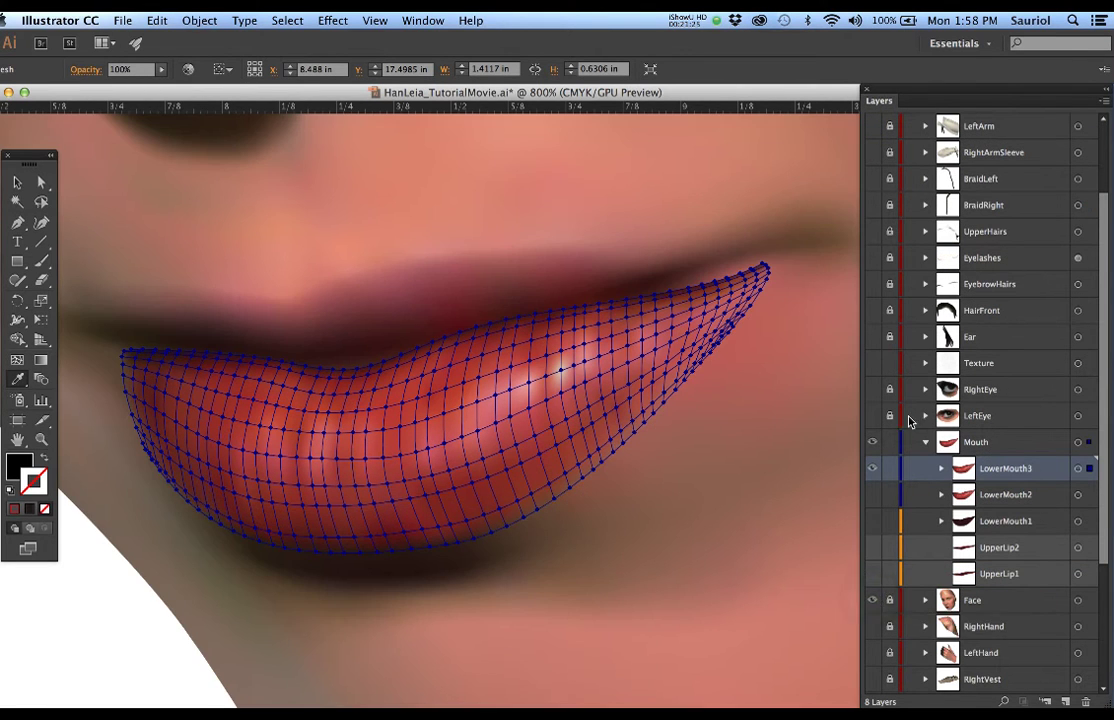
click(872, 548)
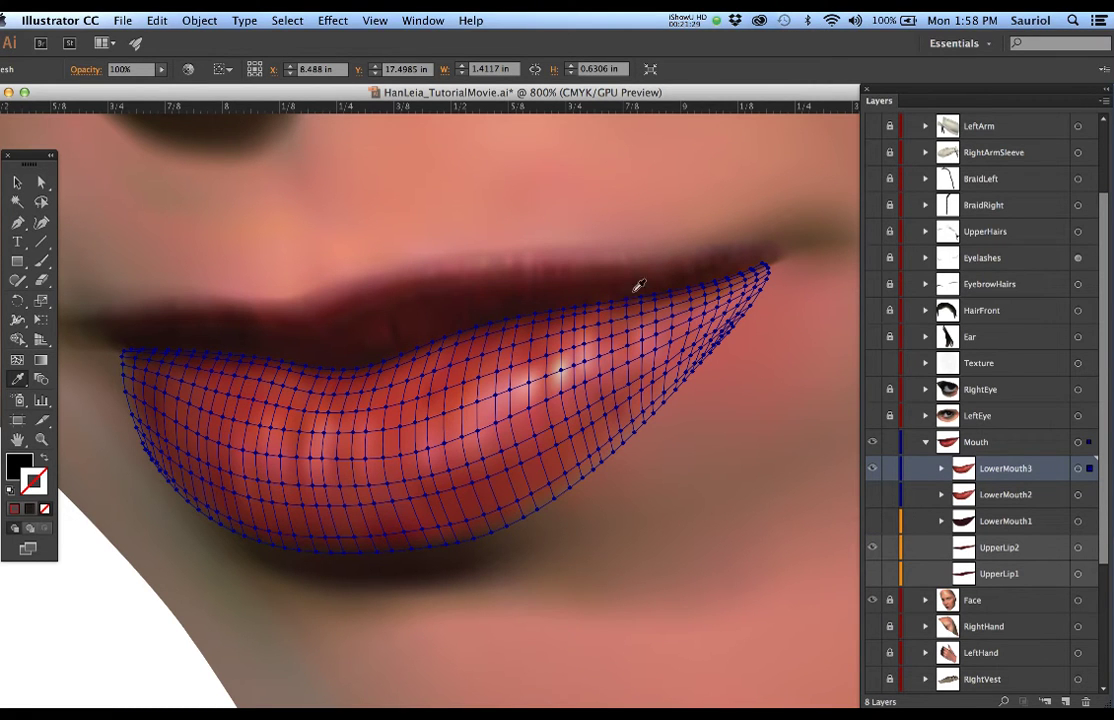
scroll(458, 271, up, 1)
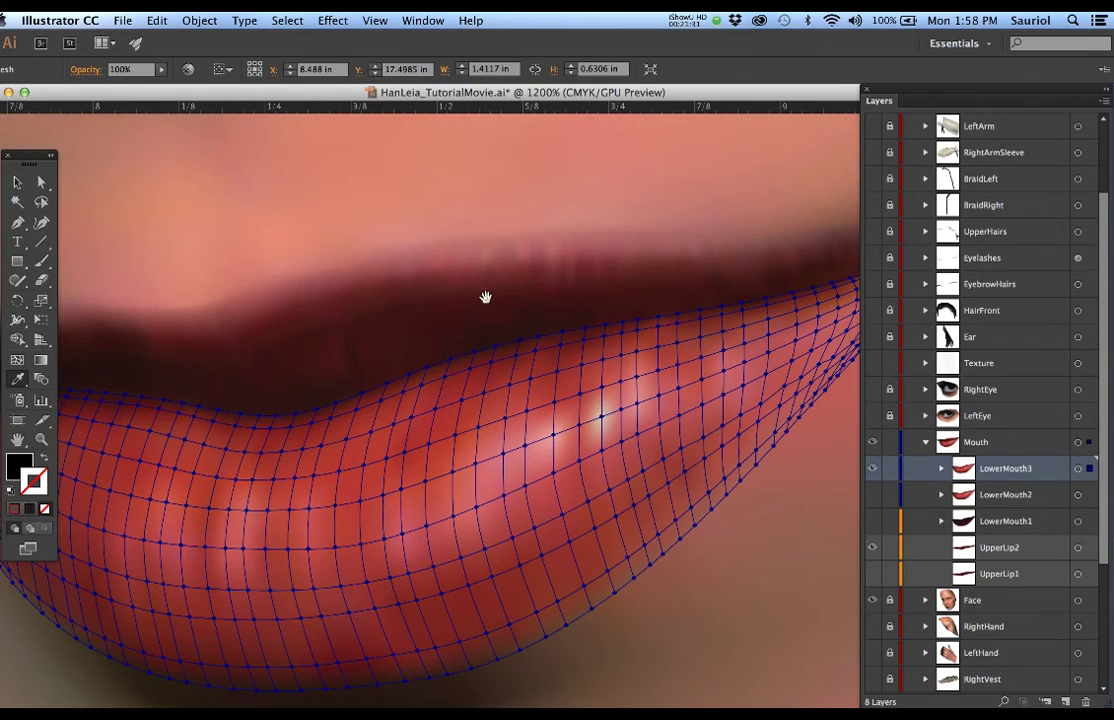
drag(485, 298, 520, 301)
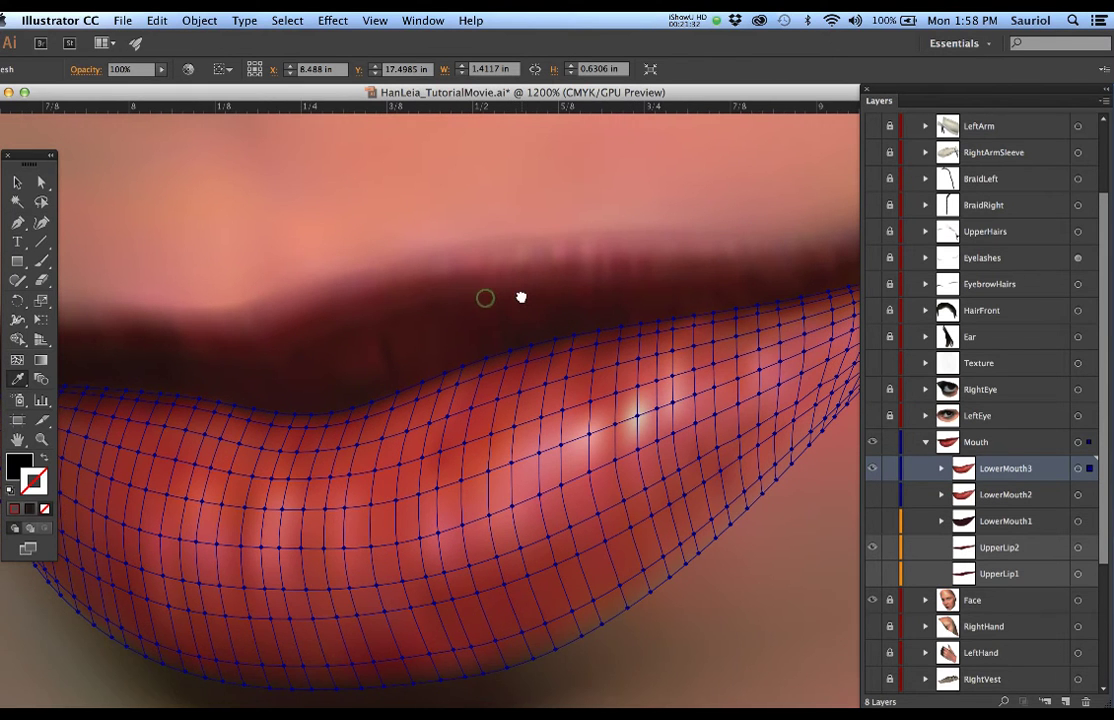
Hide UpperLip2, show UpperLip1 in its place and select the UpperLip1 mesh
click(872, 548)
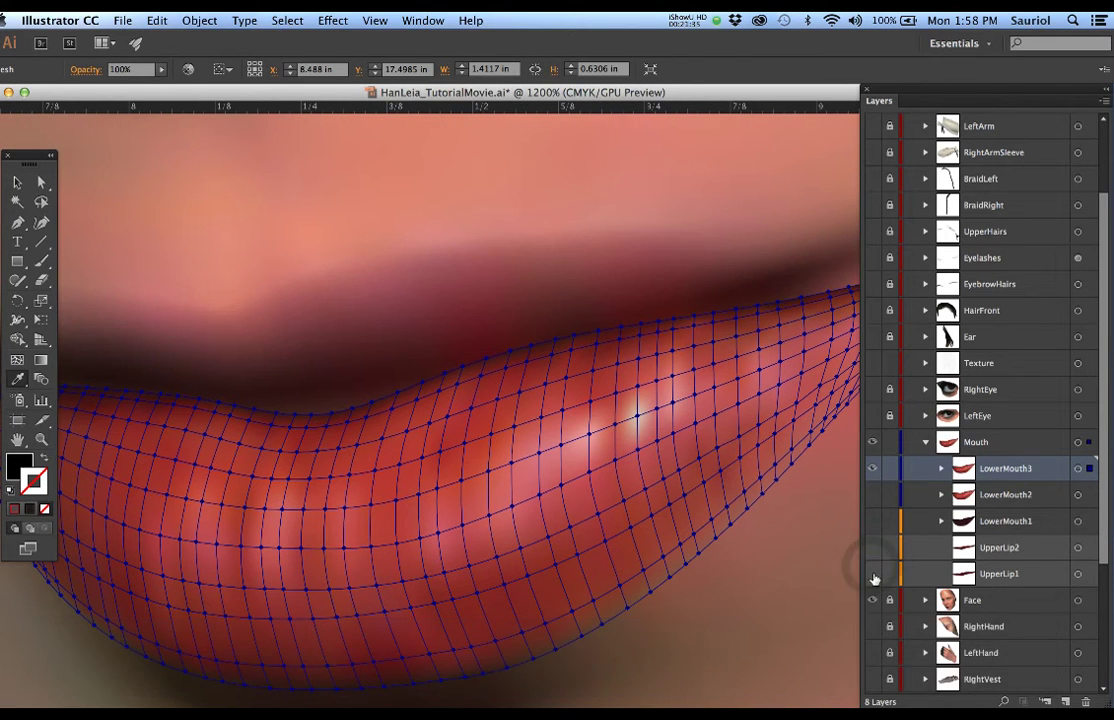
click(872, 573)
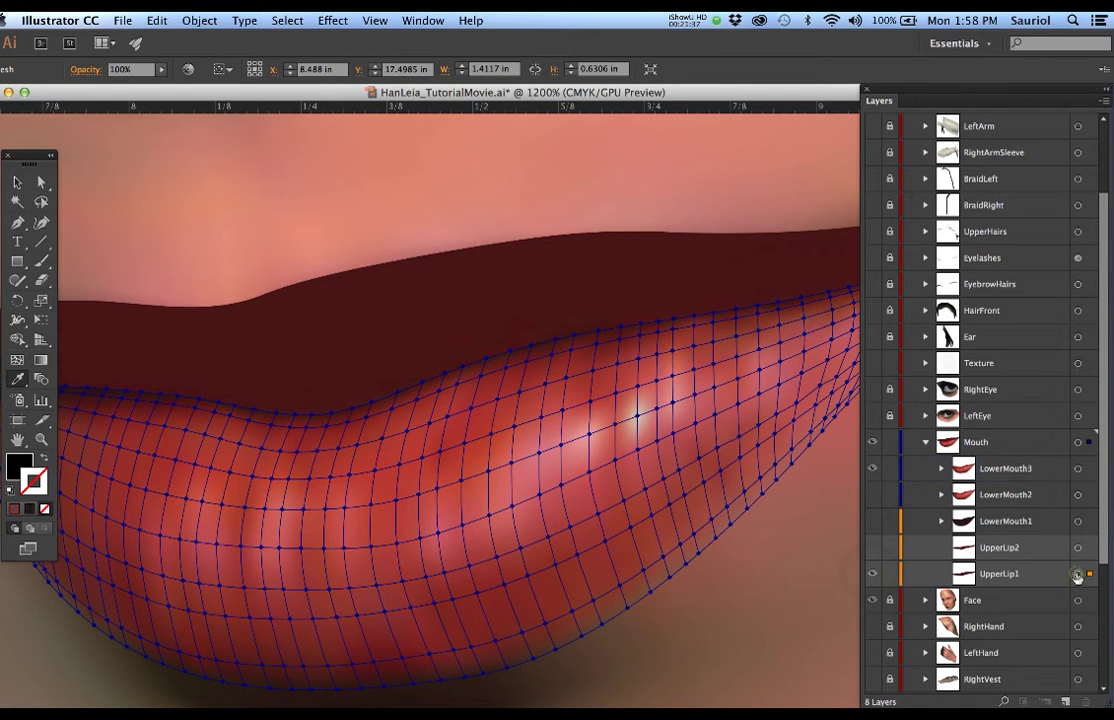
click(1078, 573)
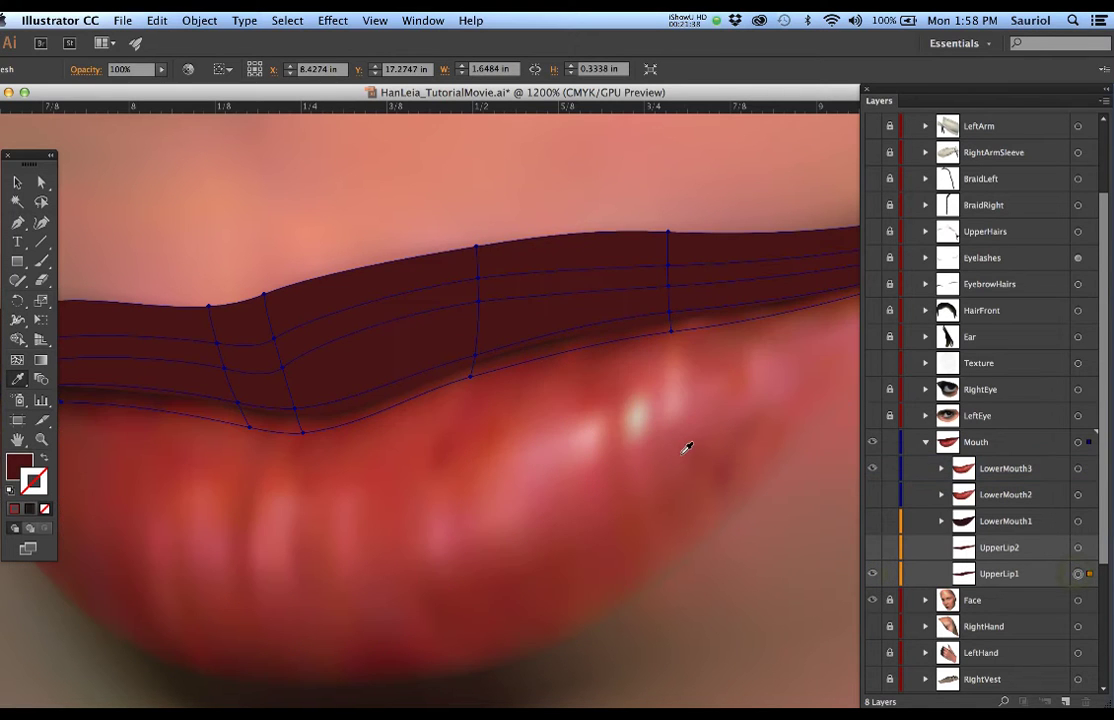
Change the Mouth layer's colour to Orange so the mesh lines contrast with the dark lip
double_click(1039, 574)
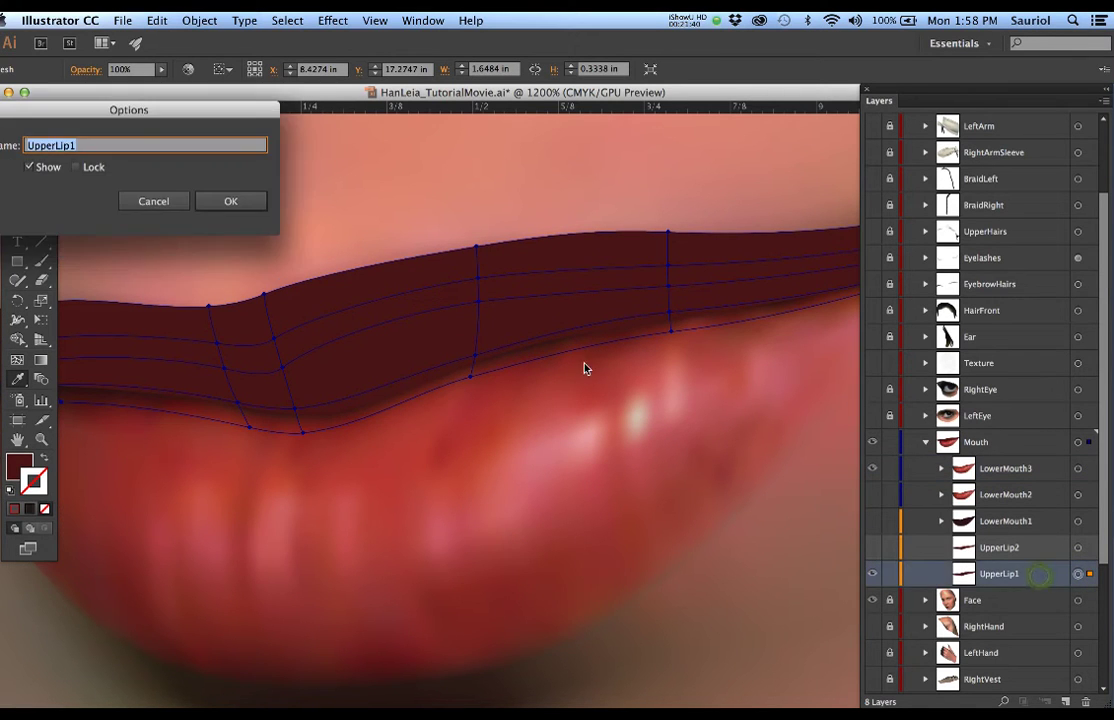
click(162, 200)
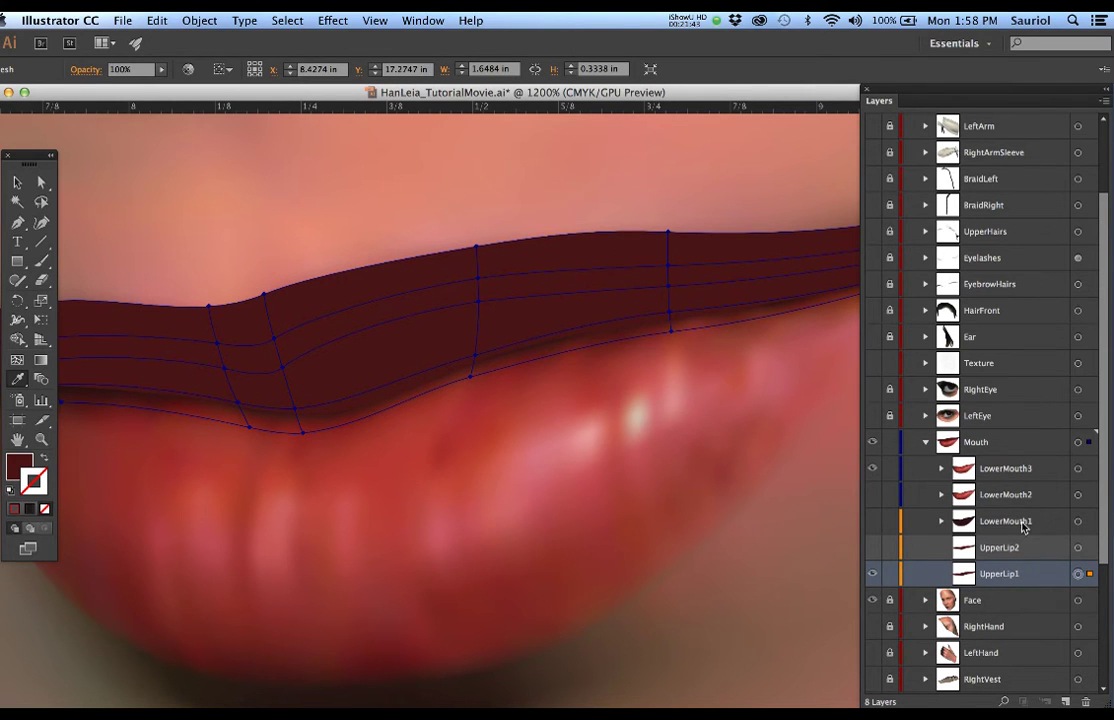
double_click(1045, 441)
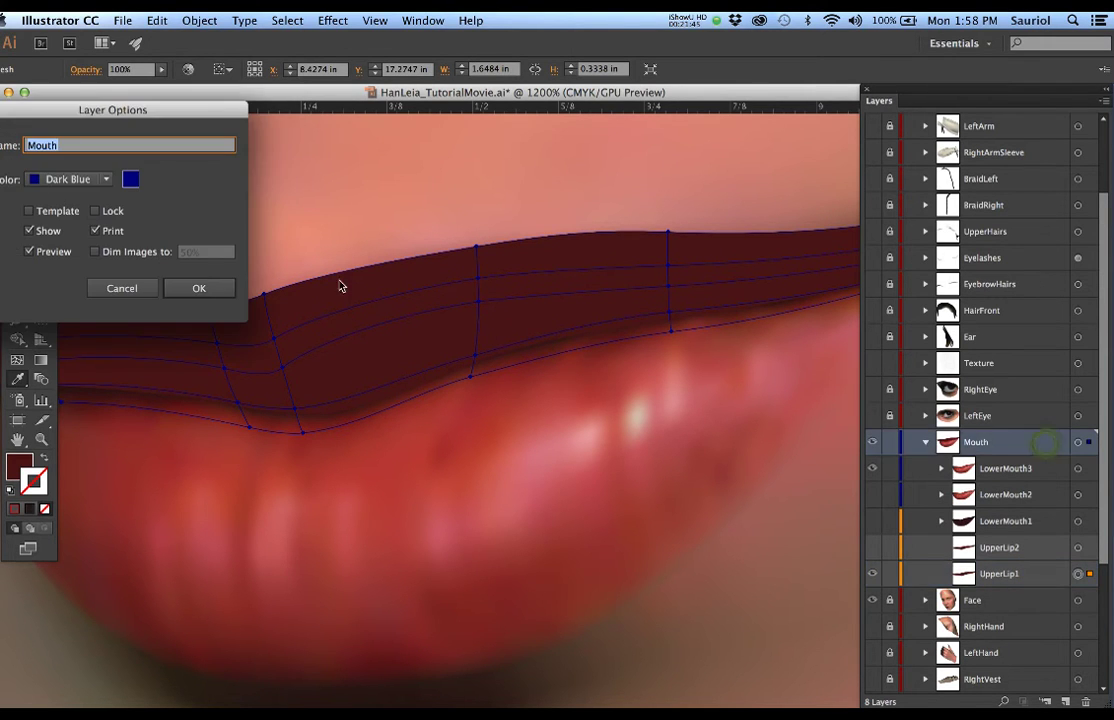
click(75, 180)
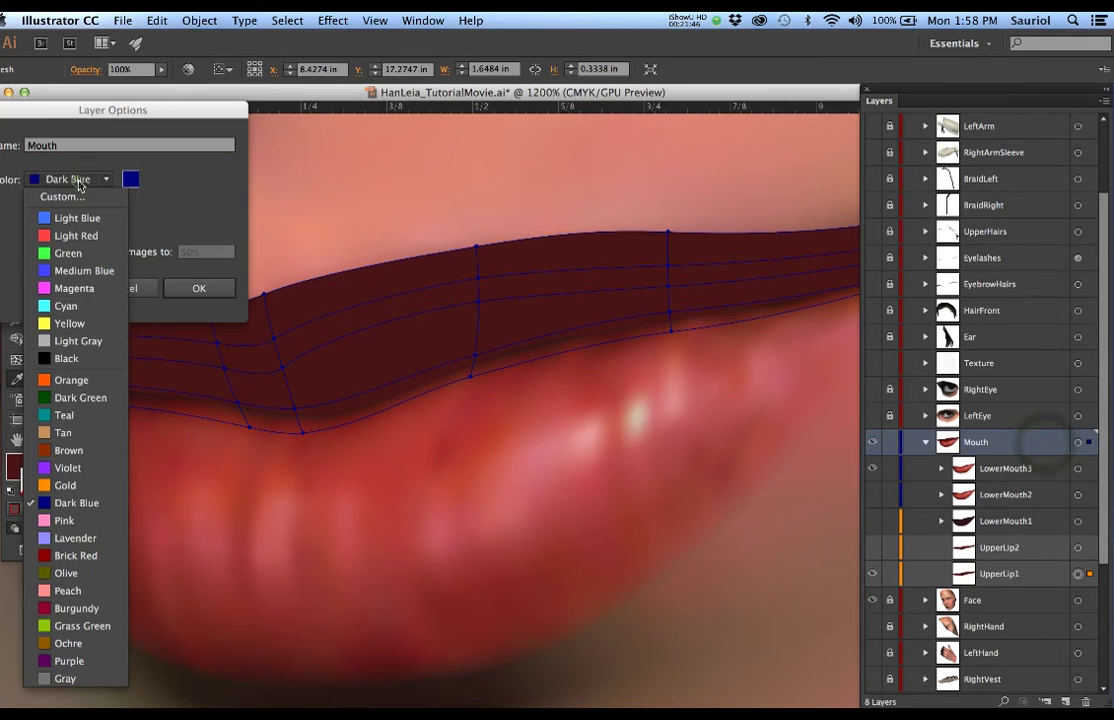
click(88, 381)
click(198, 288)
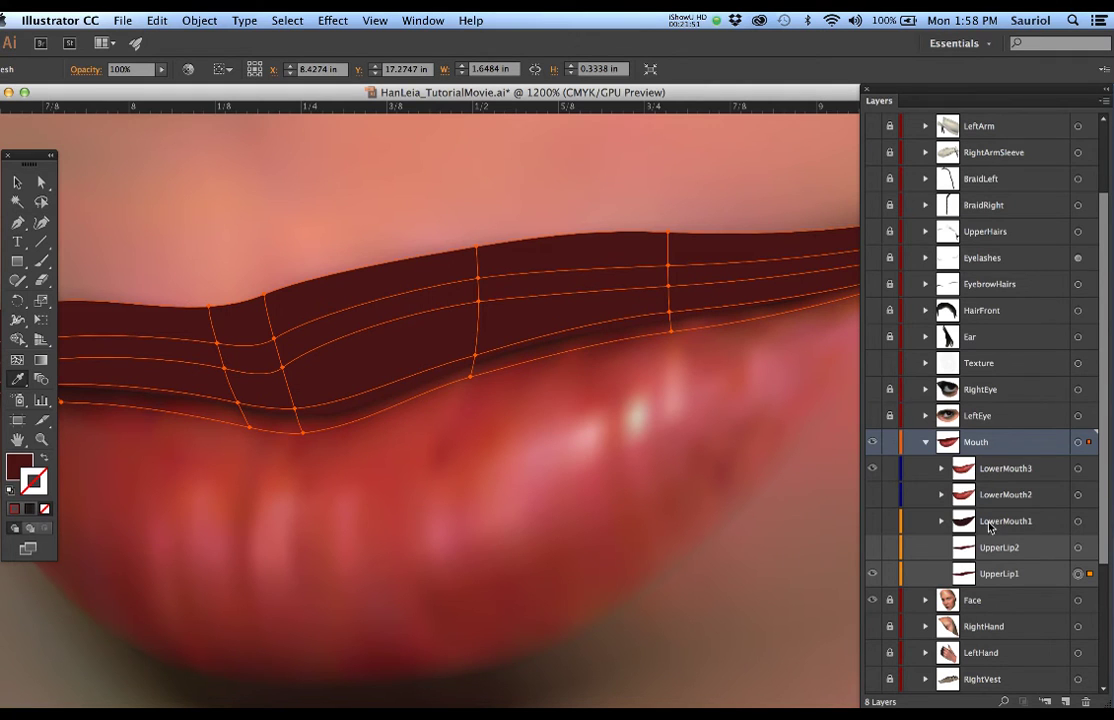
Show UpperLip2 over UpperLip1 and select the UpperLip2 mesh with the whole mouth in view at 800%
scroll(600, 398, down, 1)
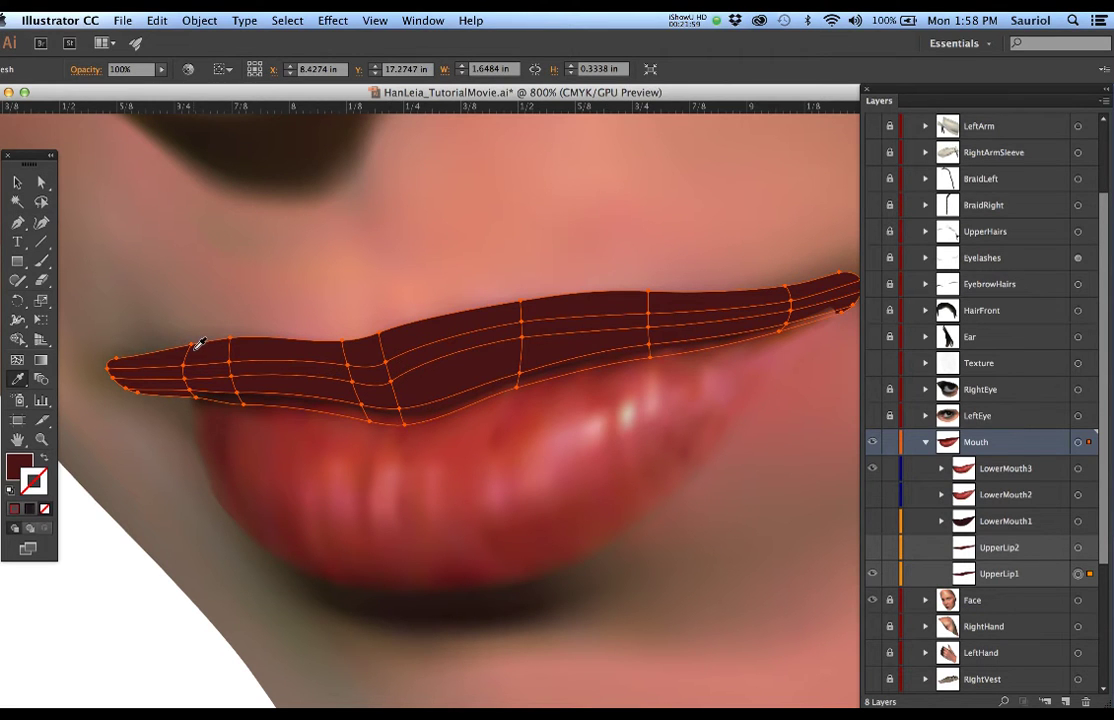
click(872, 547)
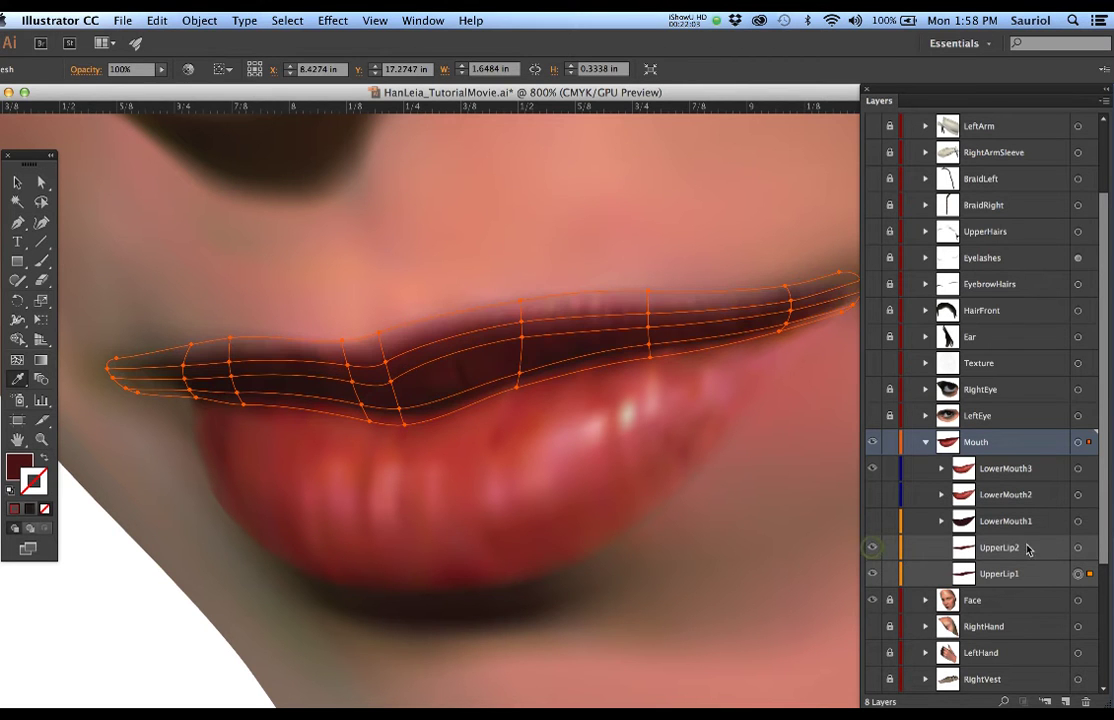
click(1078, 548)
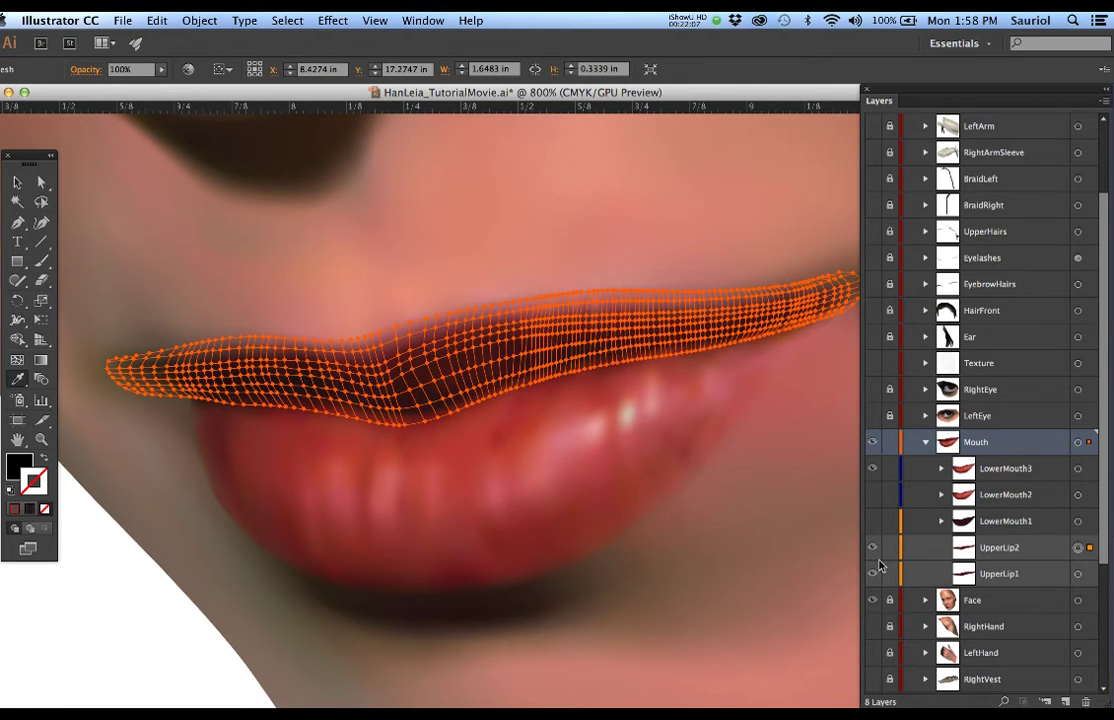
Select the UpperLip1 mesh, switch the selection to the UpperLip2 mesh, and hide UpperLip1
click(1078, 573)
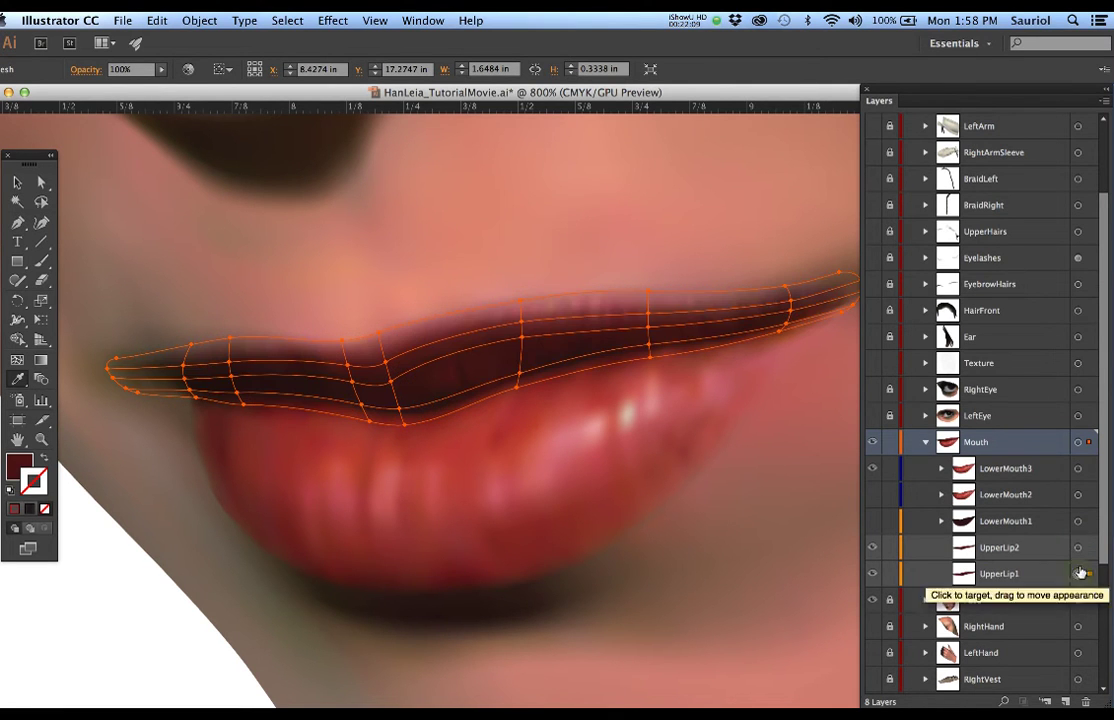
click(1078, 550)
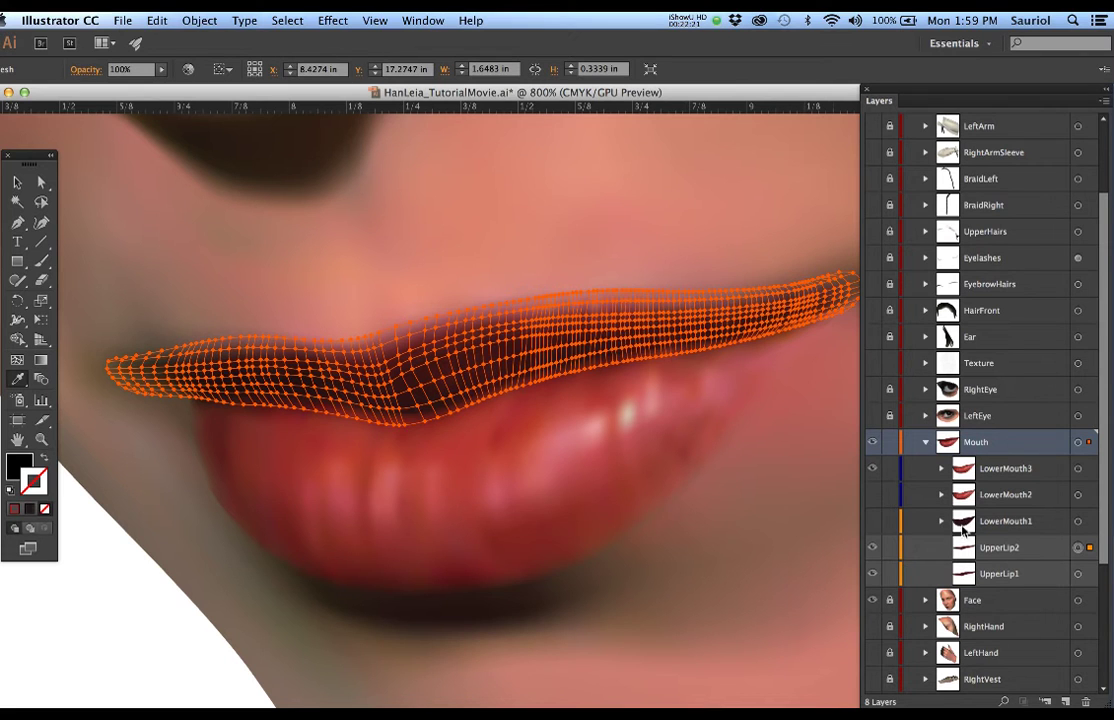
click(873, 576)
scroll(583, 277, up, 1)
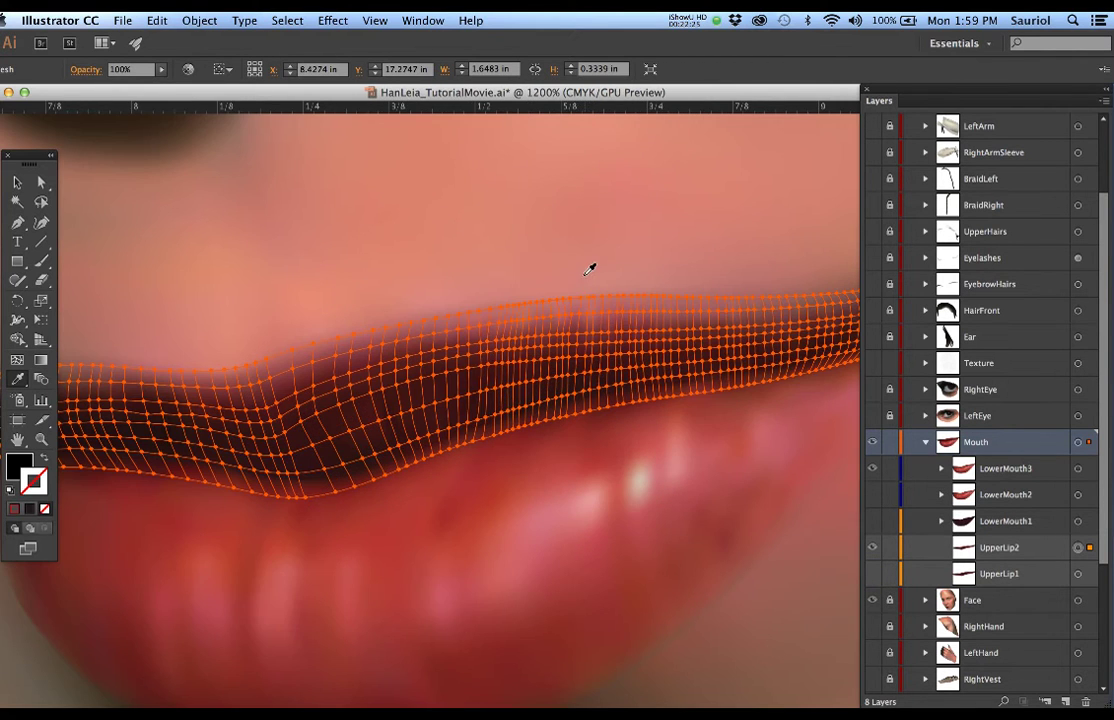
Inspect individual mesh points along the upper edge of UpperLip2, then reselect the whole mesh
click(587, 298)
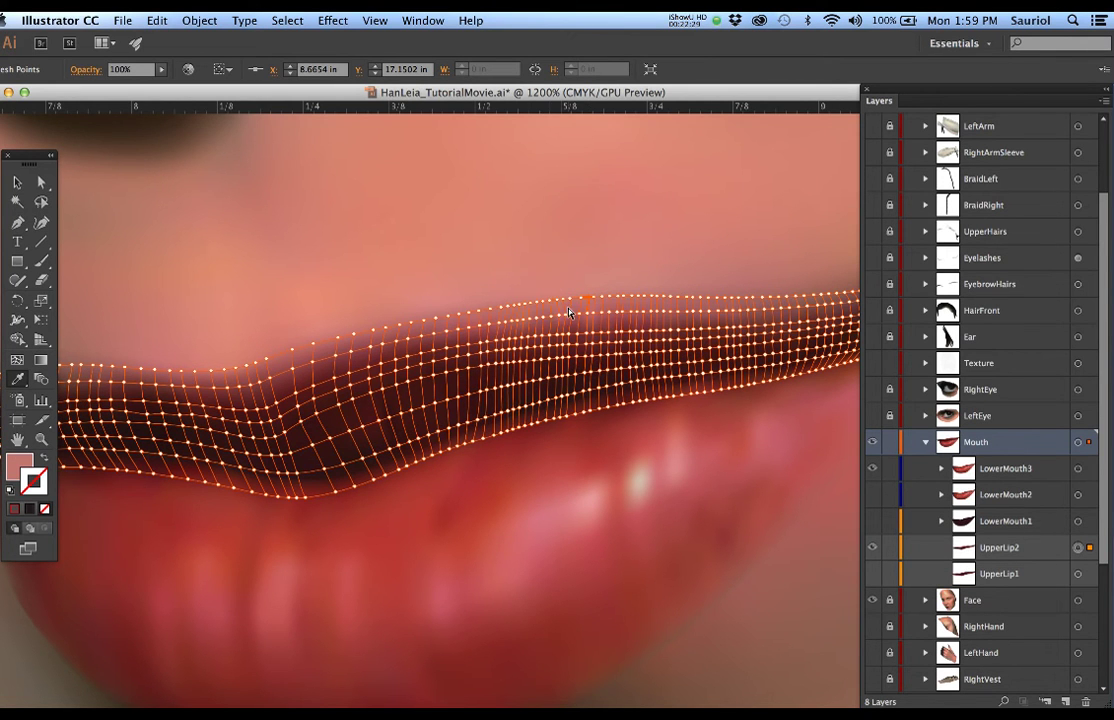
scroll(568, 313, up, 3)
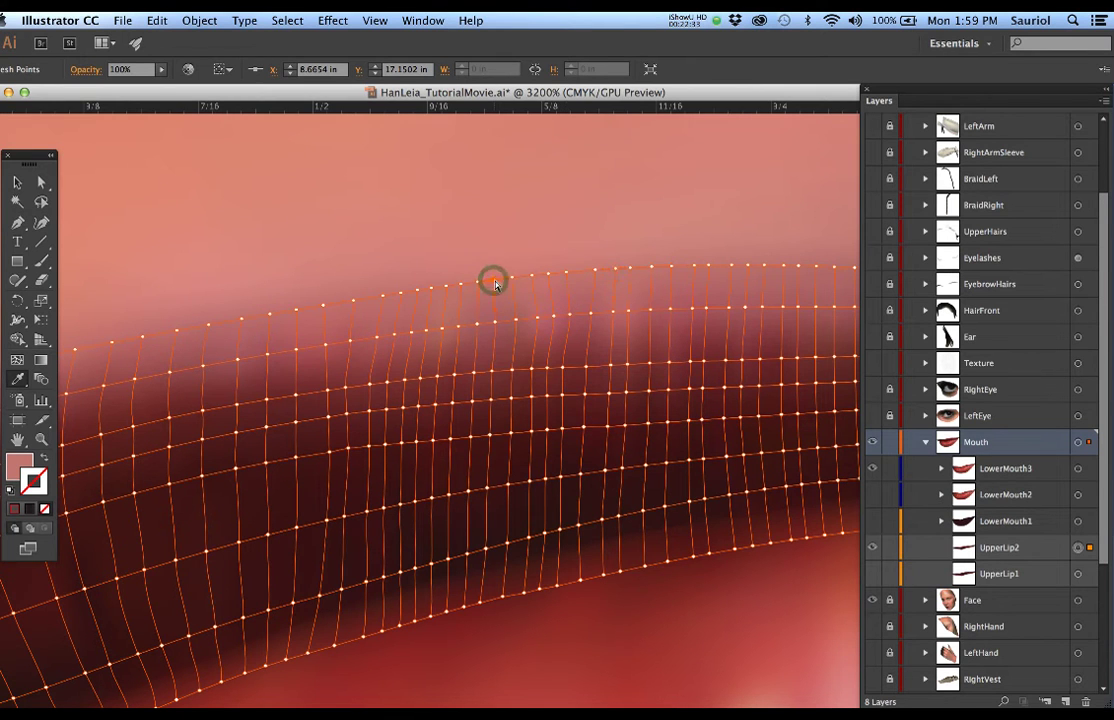
super+click(460, 284)
super+click(445, 286)
click(446, 287)
click(573, 327)
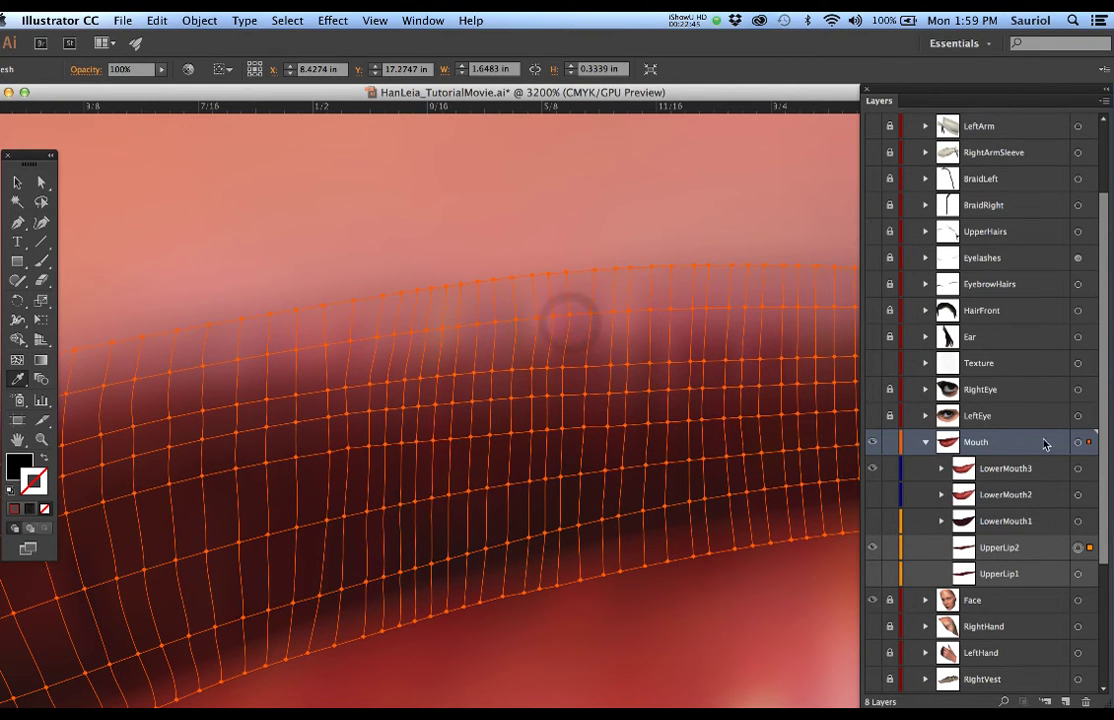
Set the Mouth layer's color to Yellow in its layer options
double_click(1050, 449)
click(70, 180)
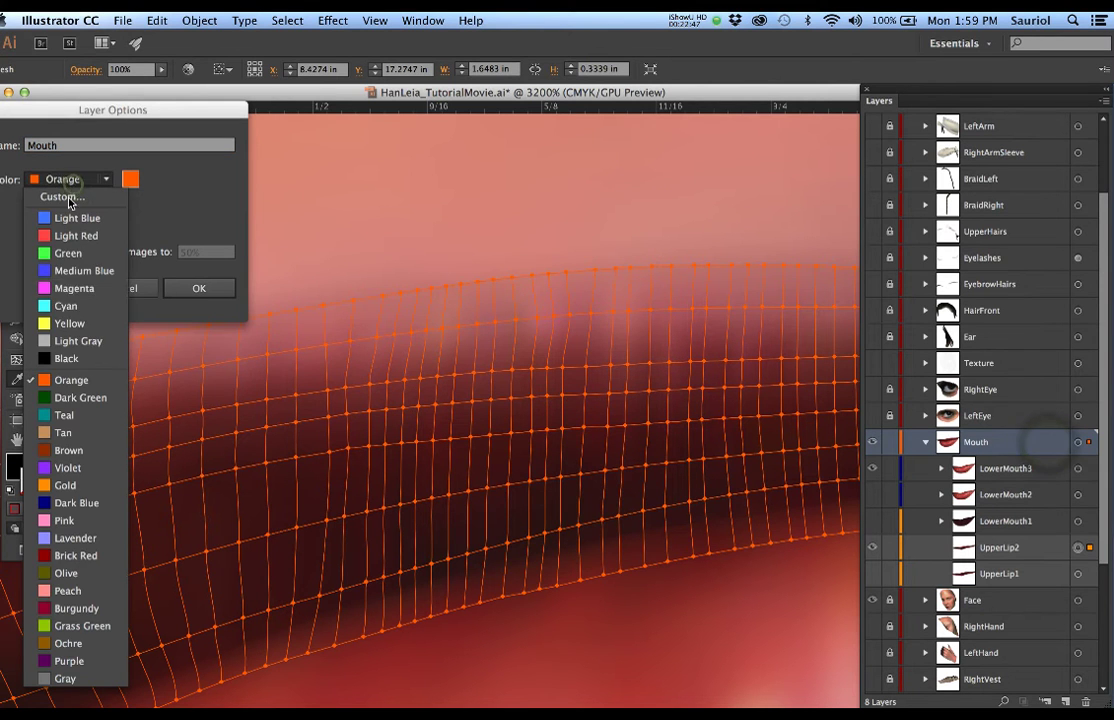
click(84, 323)
click(199, 288)
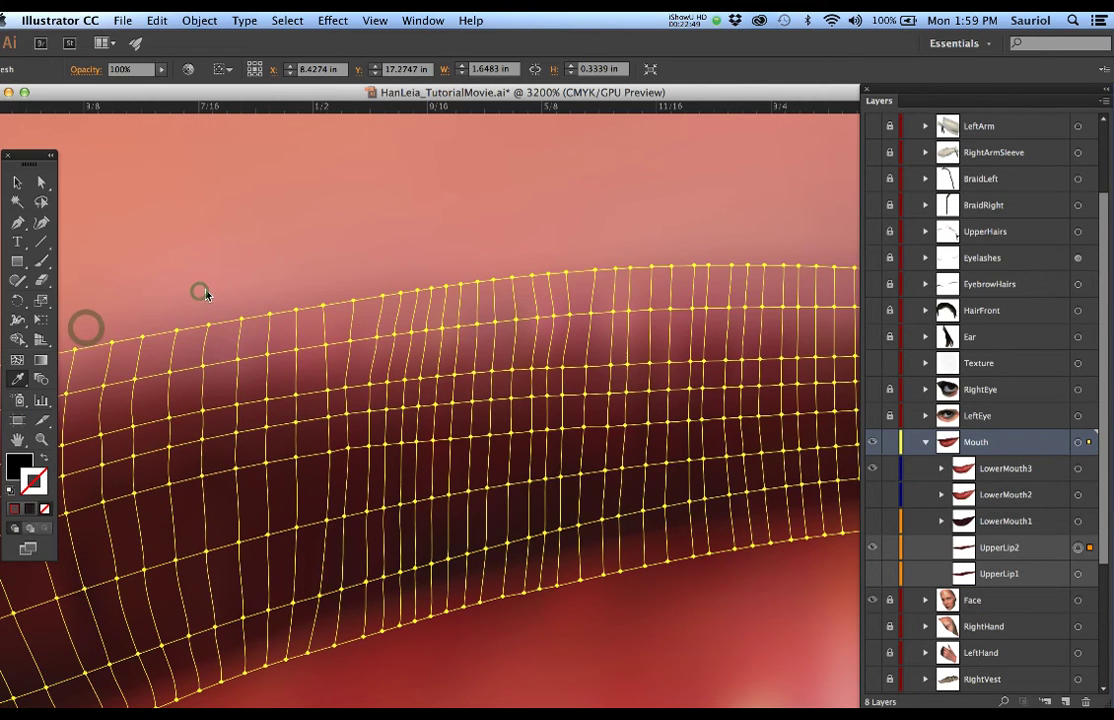
Show the Clicky2 reference photo layer to view the UpperLip2 mesh over the photo
scroll(884, 133, up, 3)
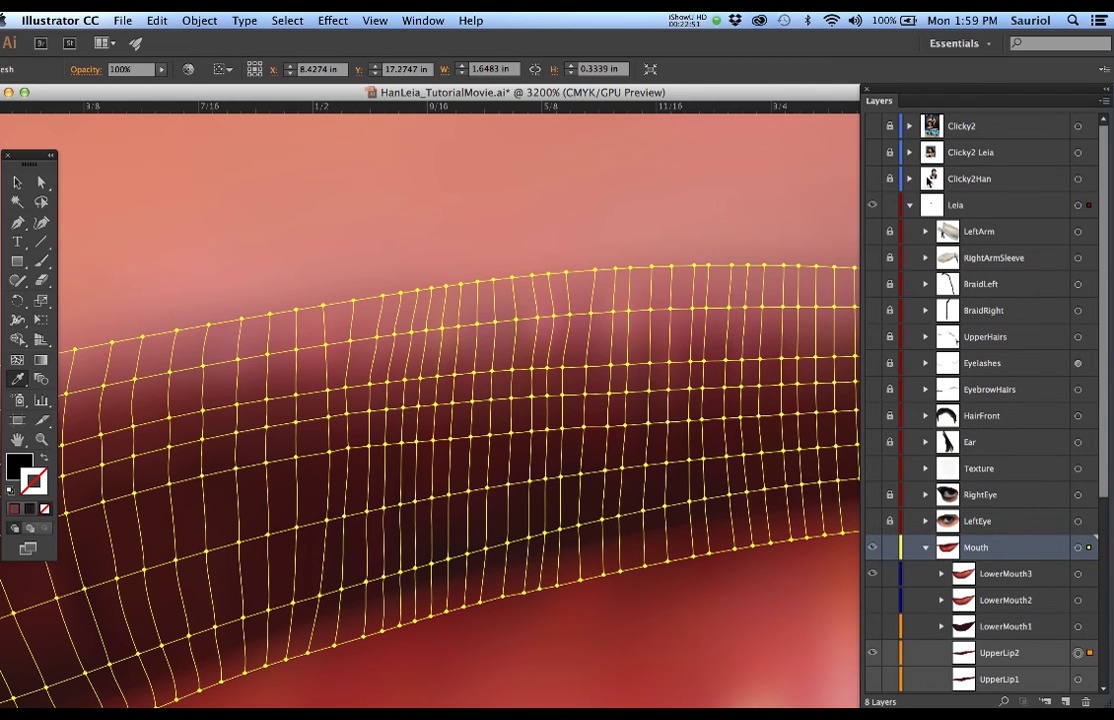
click(873, 127)
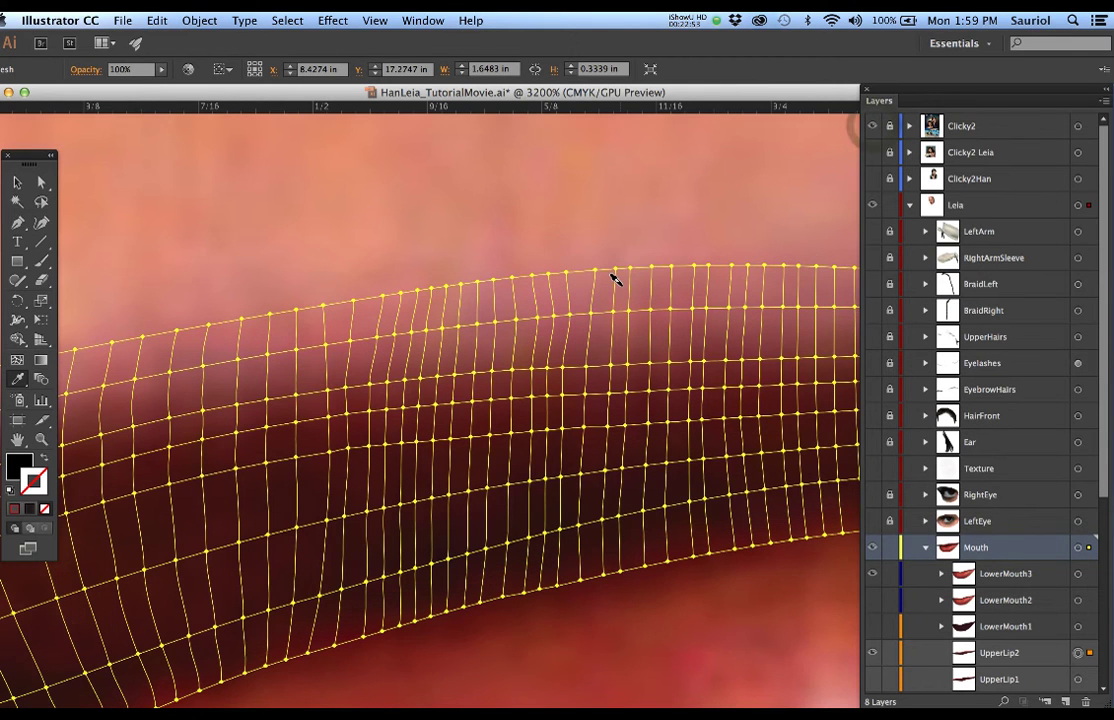
key(ctrl+minus)
key(ctrl+minus)
key(ctrl+minus)
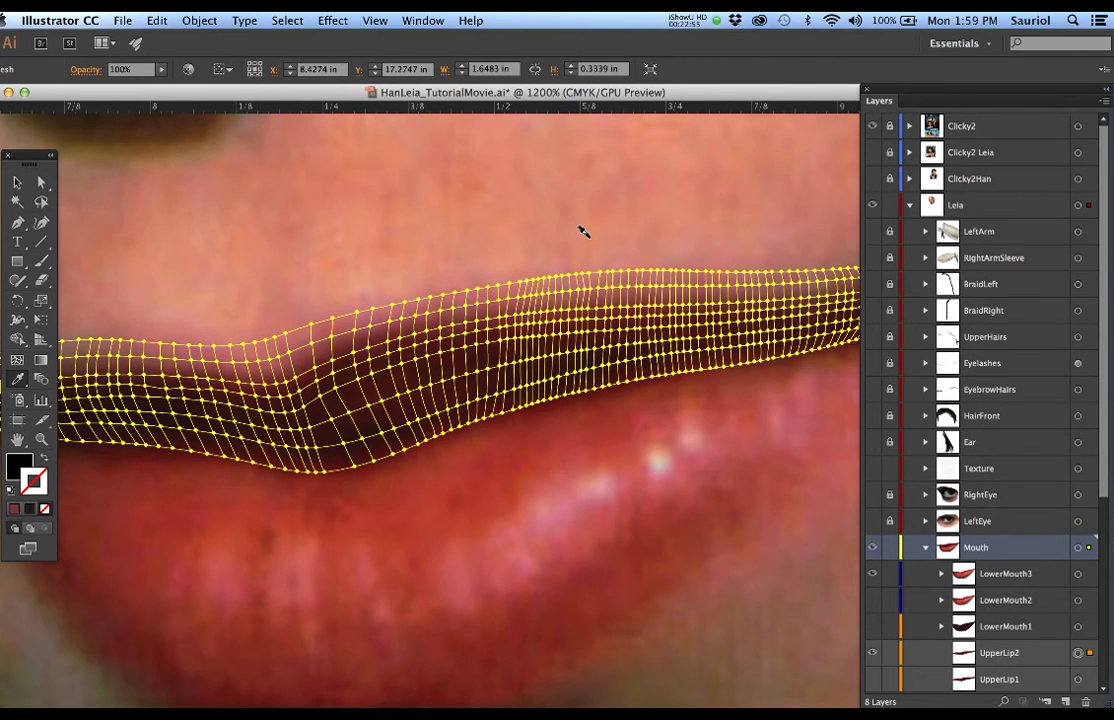
Deselect and reselect the UpperLip2 mesh to compare its points with the upper lip in the photo
click(590, 242)
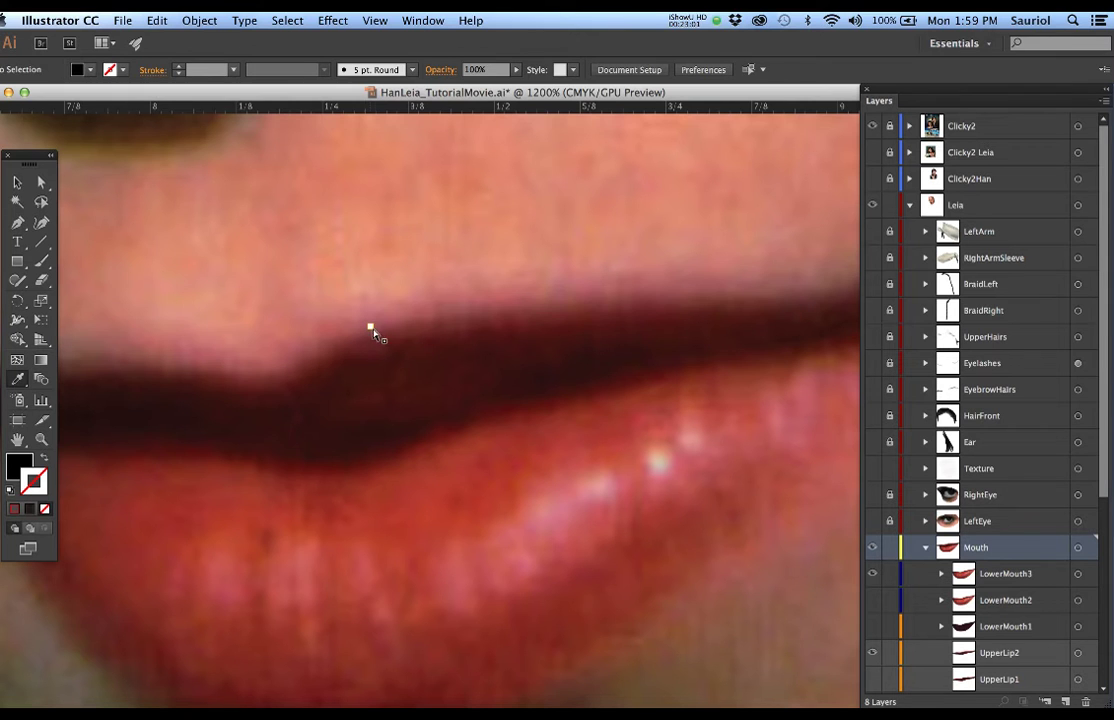
click(433, 341)
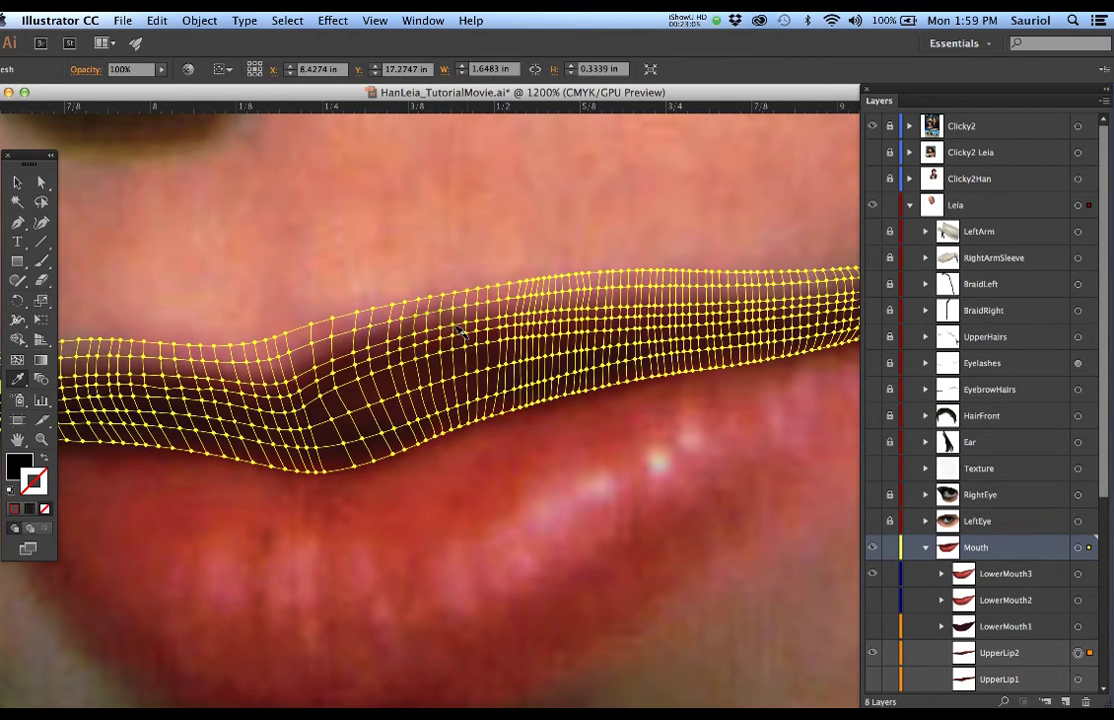
scroll(465, 340, down, 1)
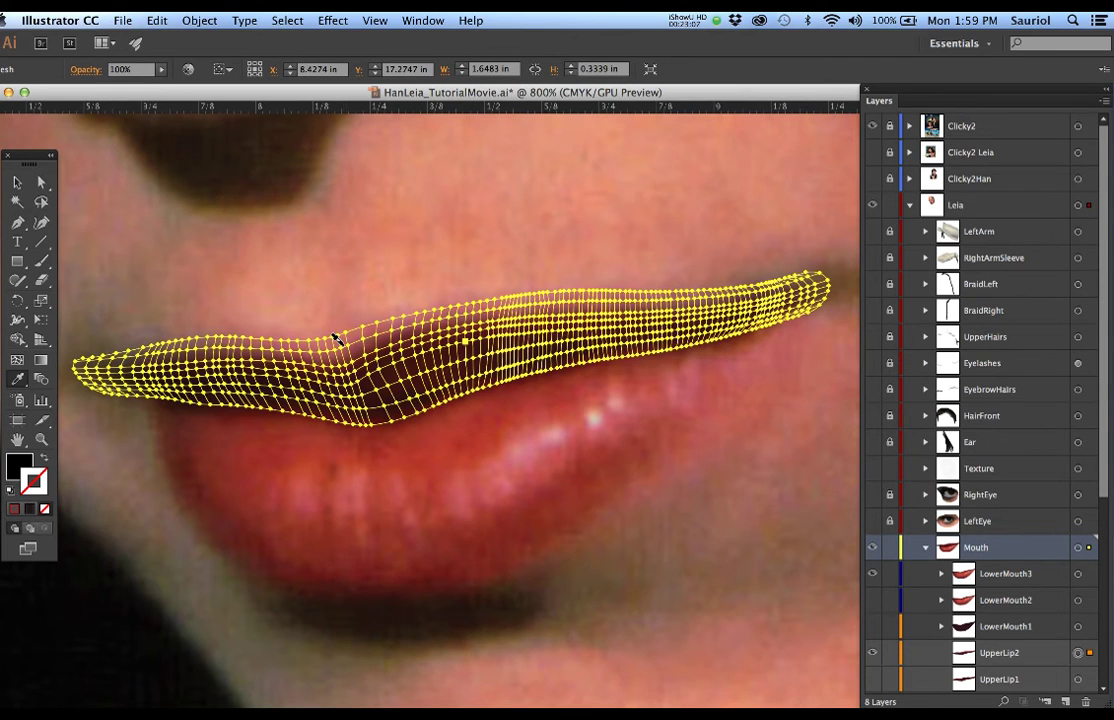
scroll(335, 340, up, 1)
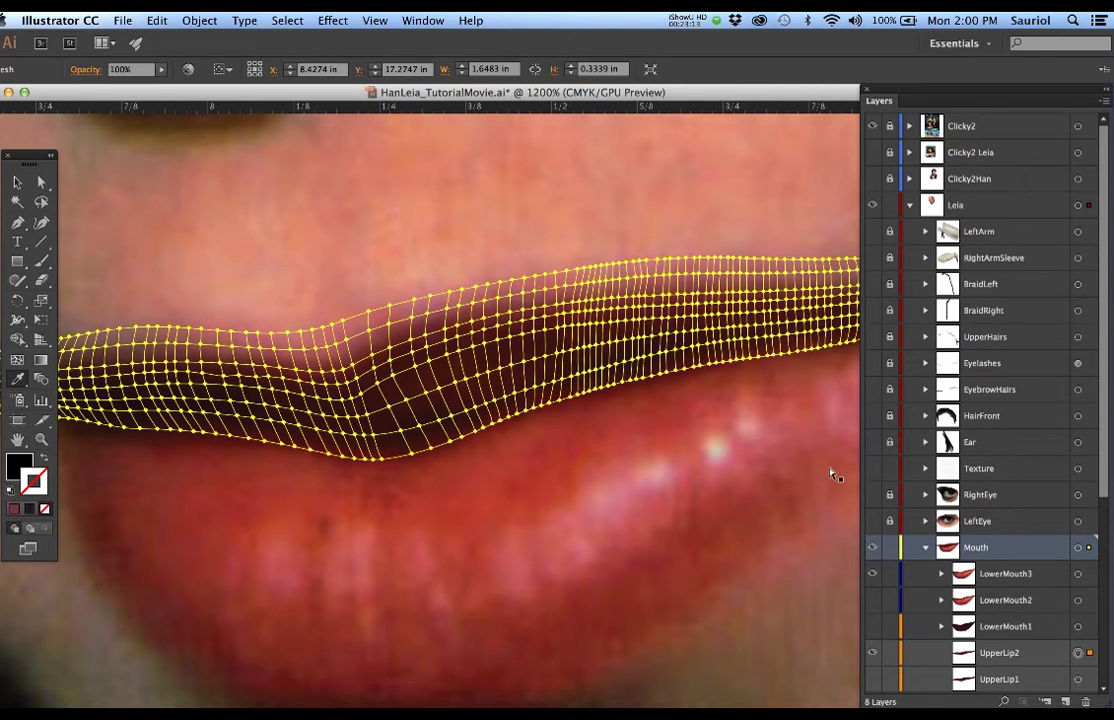
scroll(900, 630, down, 2)
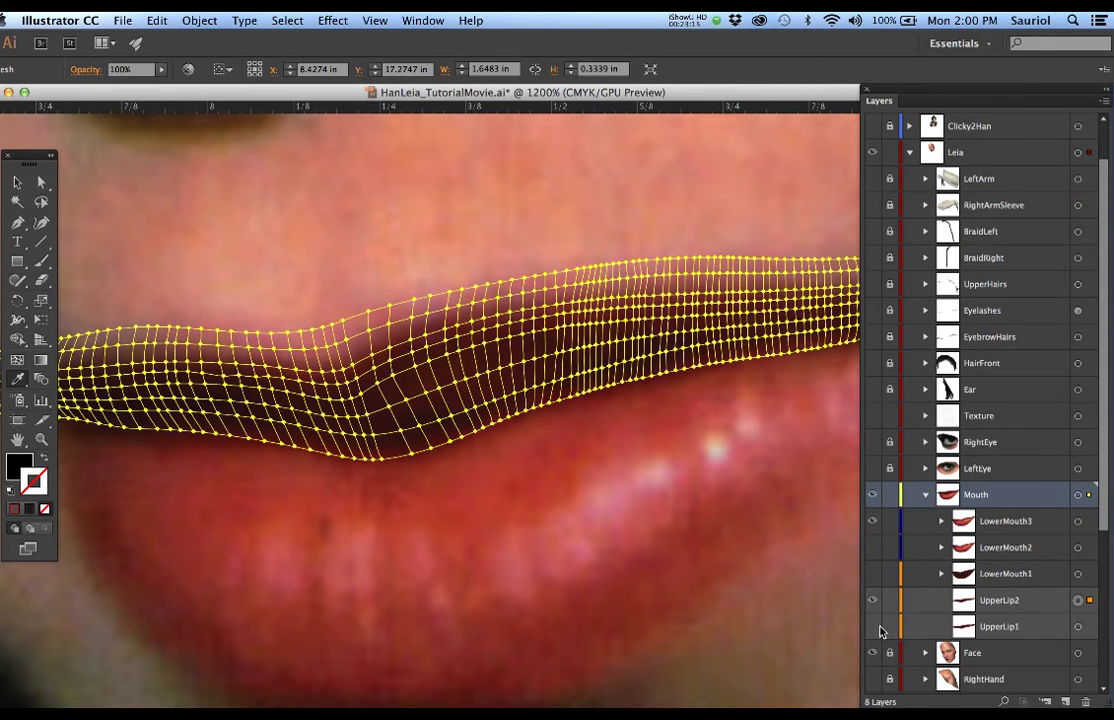
Show UpperLip1 in place of UpperLip2 and select its mesh to examine its points against the photo
click(873, 627)
click(872, 602)
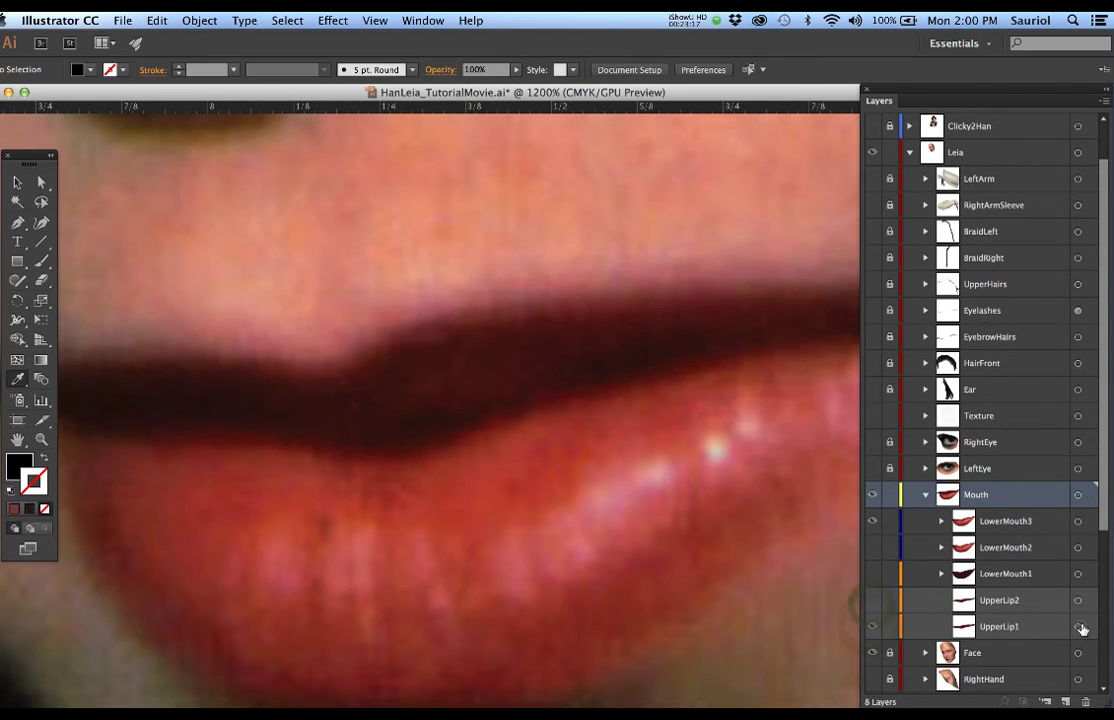
click(1078, 626)
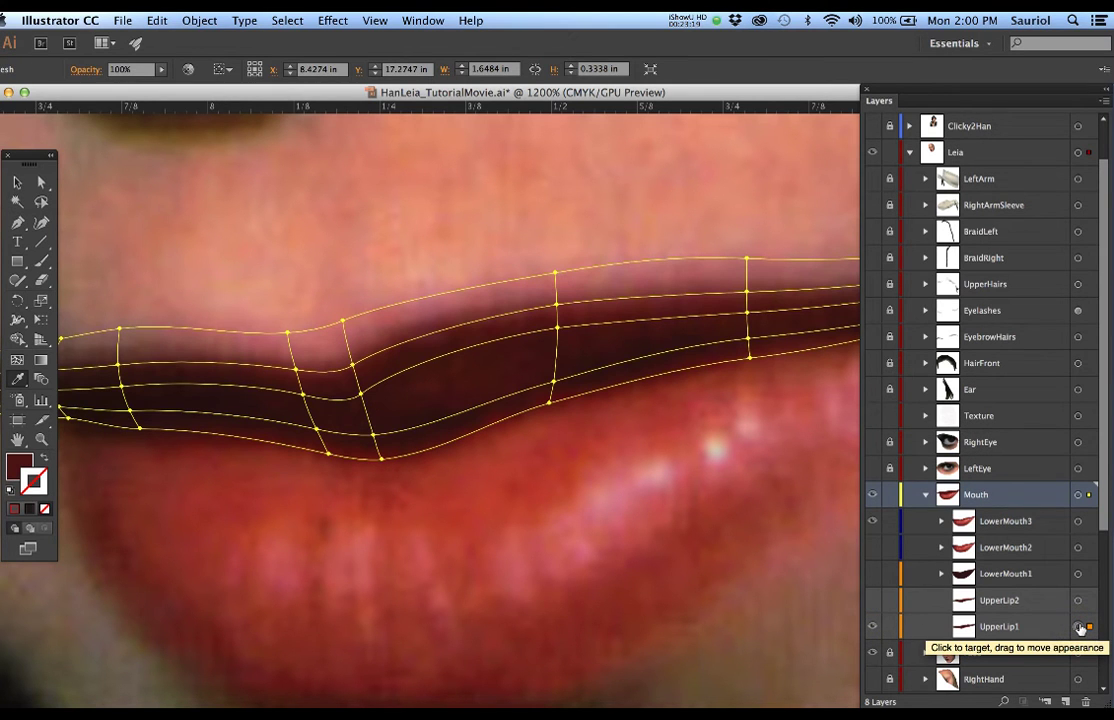
Switch visibility back to UpperLip2 and select its mesh to examine the denser grid
click(873, 626)
click(872, 600)
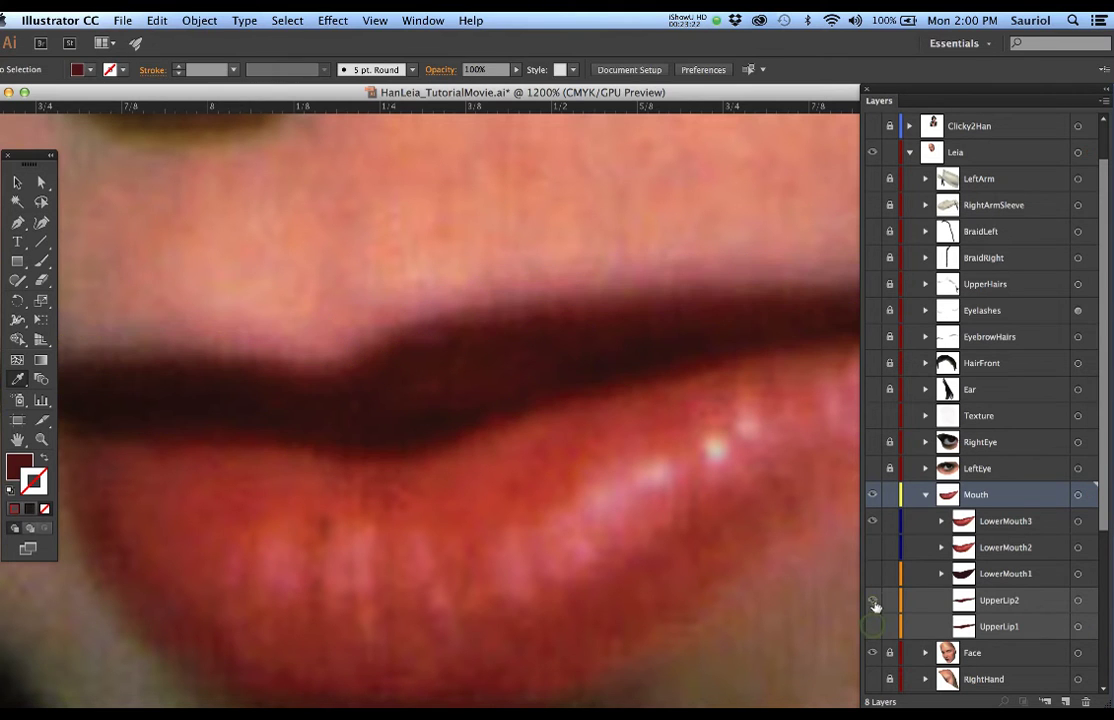
click(1078, 600)
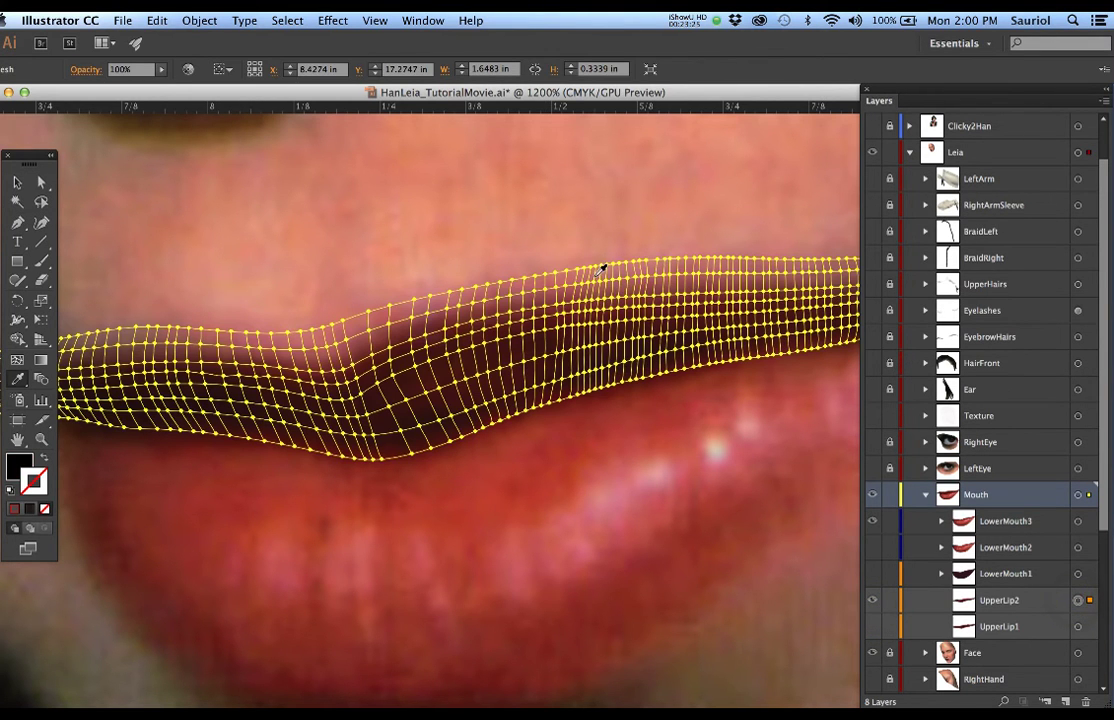
Switch to UpperLip1 again, select its mesh to review it against the whole mouth, then deselect it
click(872, 600)
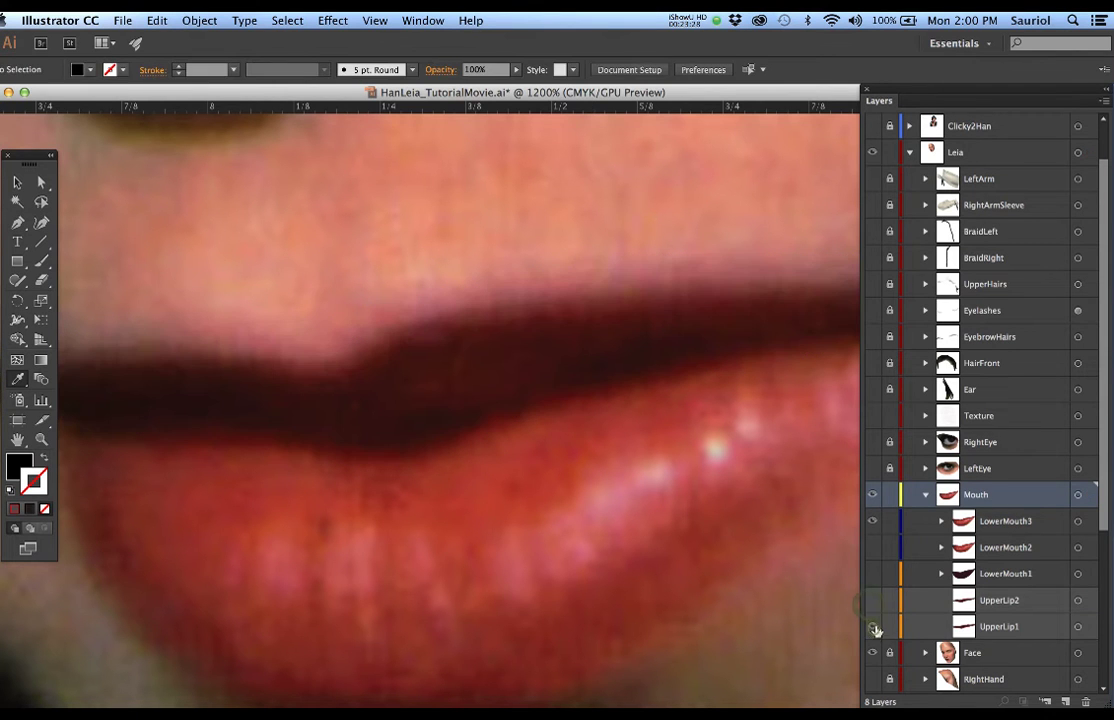
click(1078, 627)
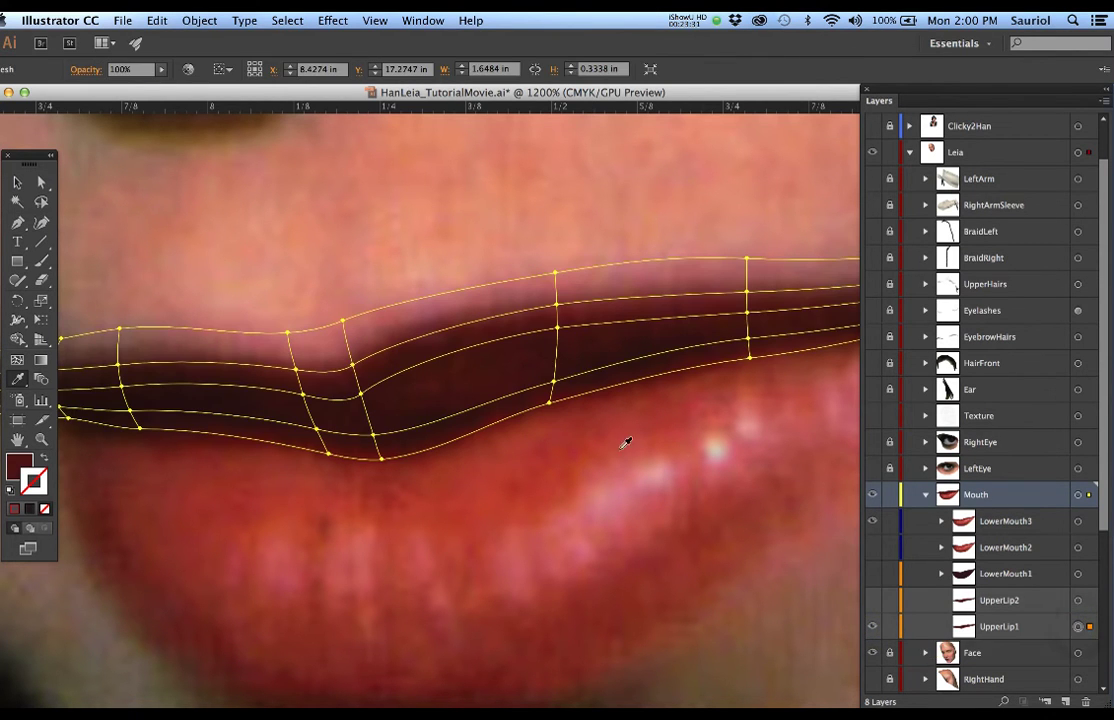
scroll(586, 432, down, 2)
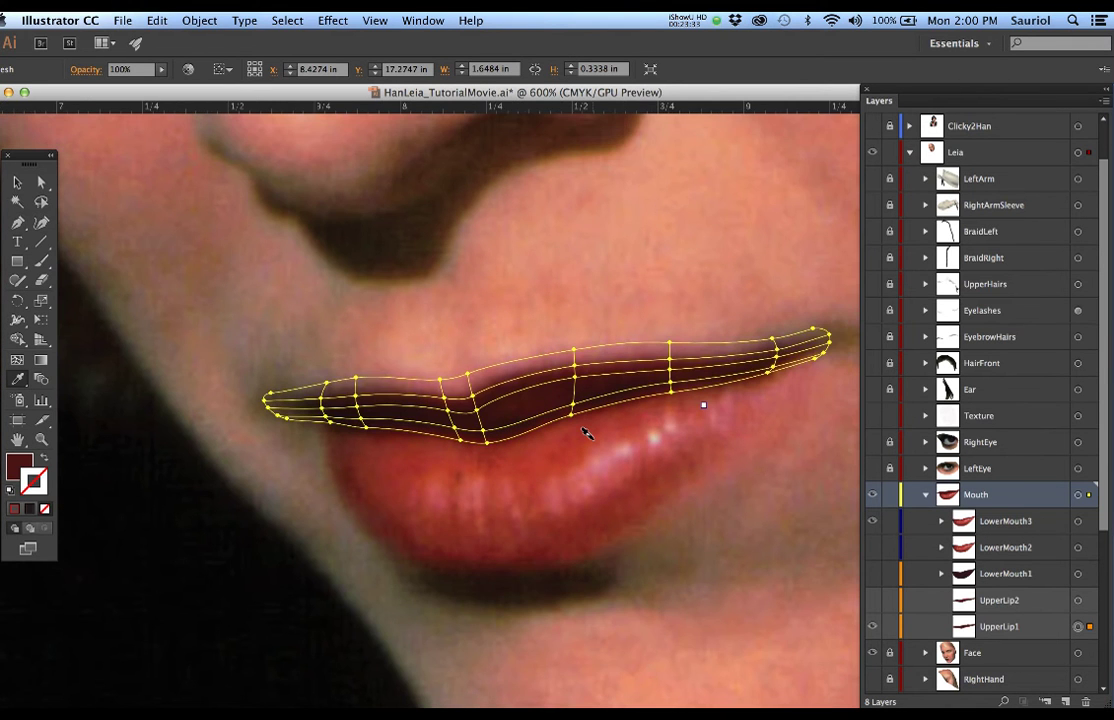
scroll(590, 440, down, 1)
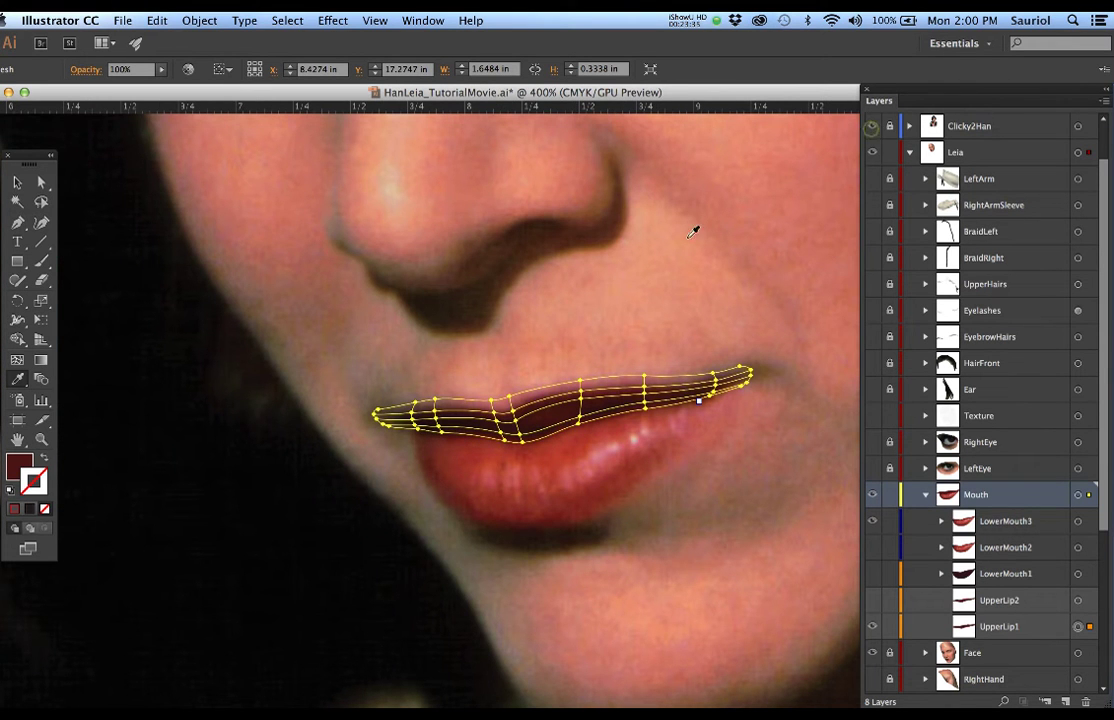
click(626, 327)
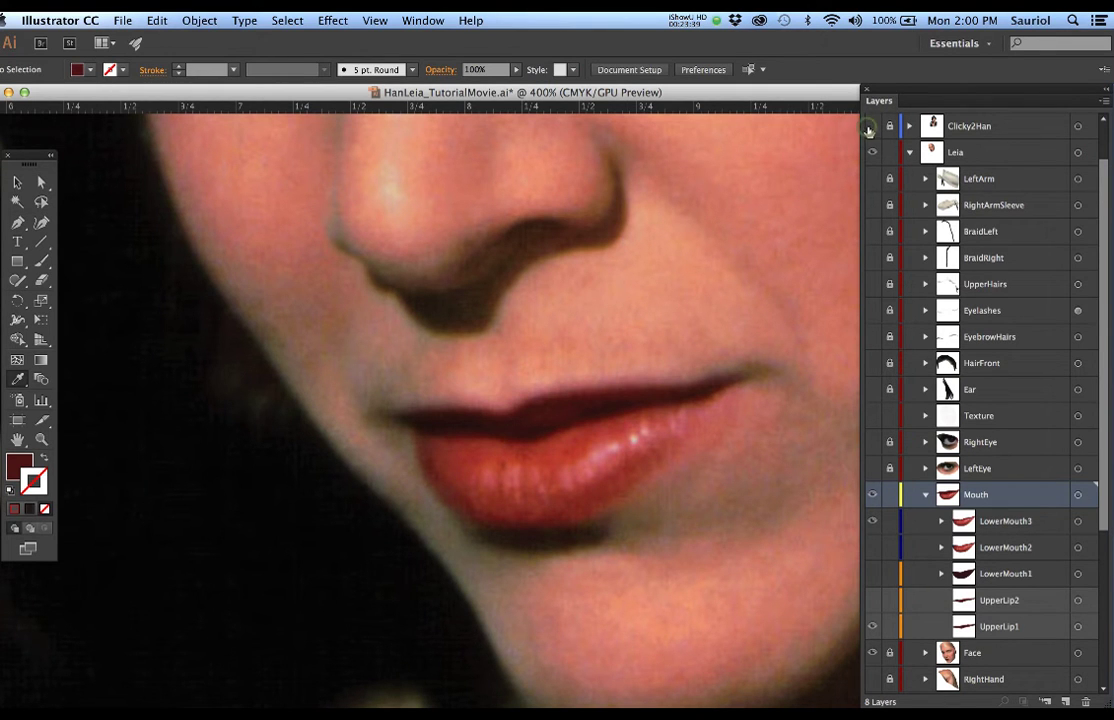
Hide the Clicky2 photo layer and make UpperLip2 visible in place of UpperLip1
scroll(870, 140, up, 1)
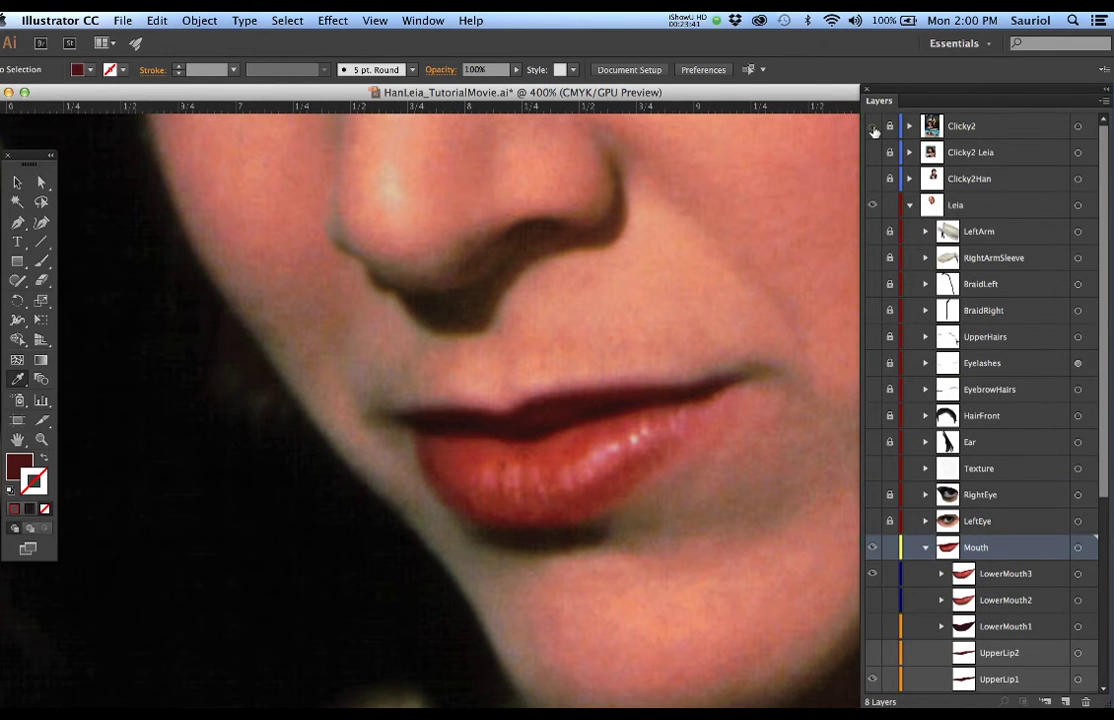
click(873, 128)
scroll(542, 372, down, 1)
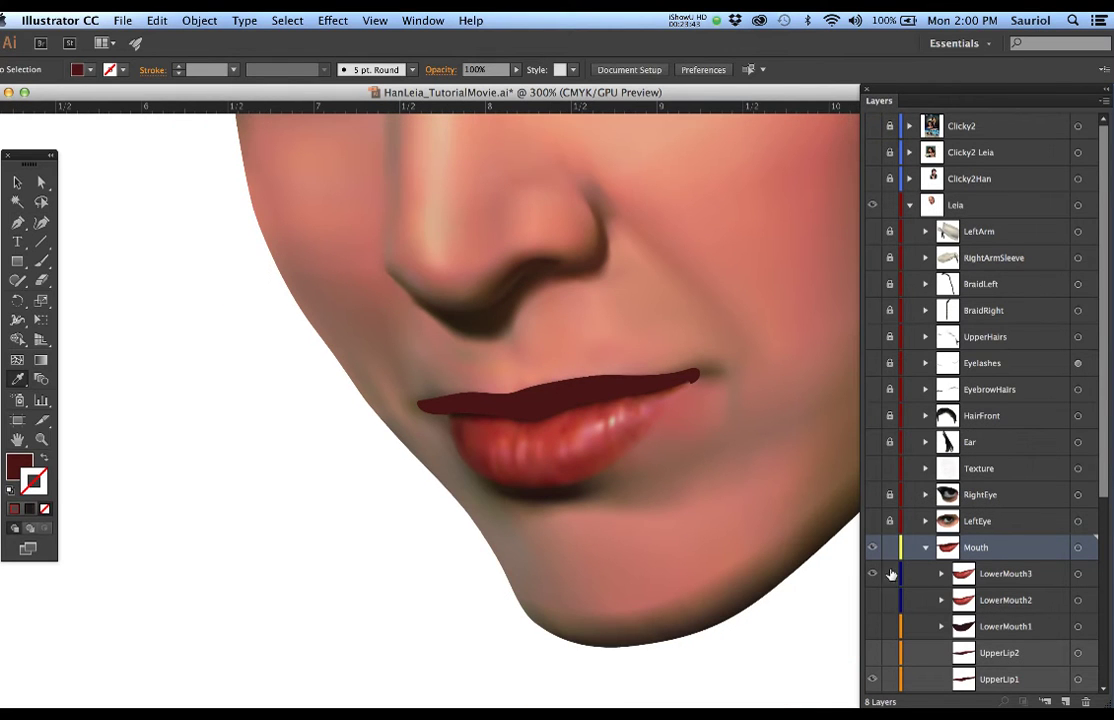
scroll(893, 590, down, 3)
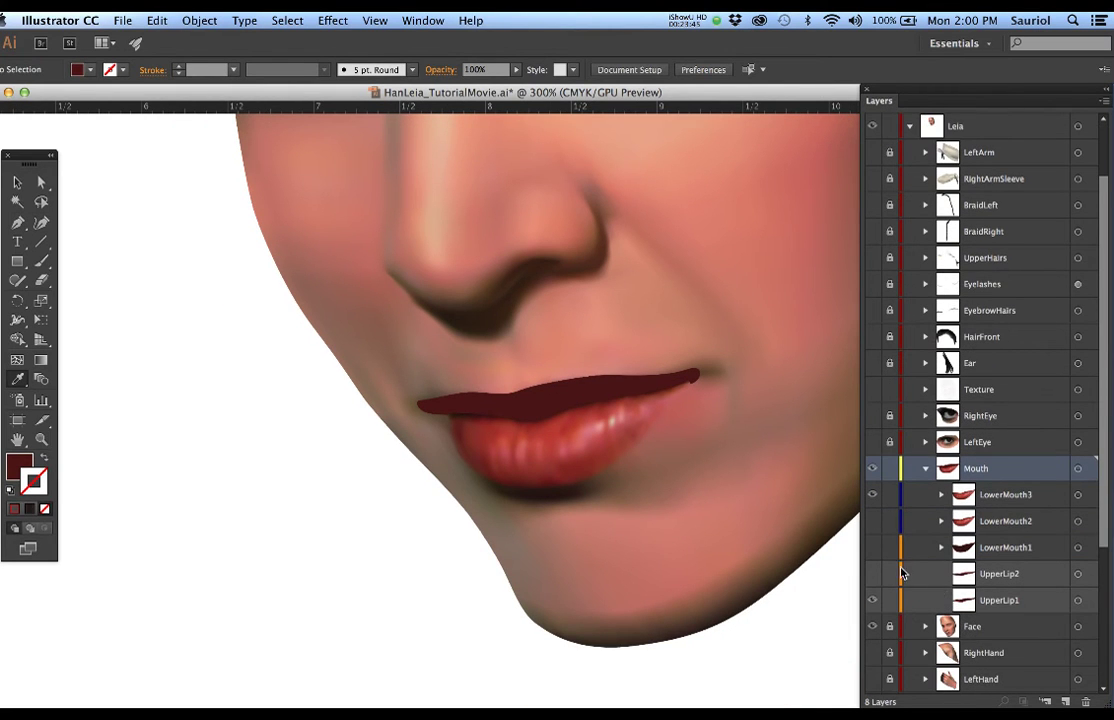
click(873, 600)
click(872, 573)
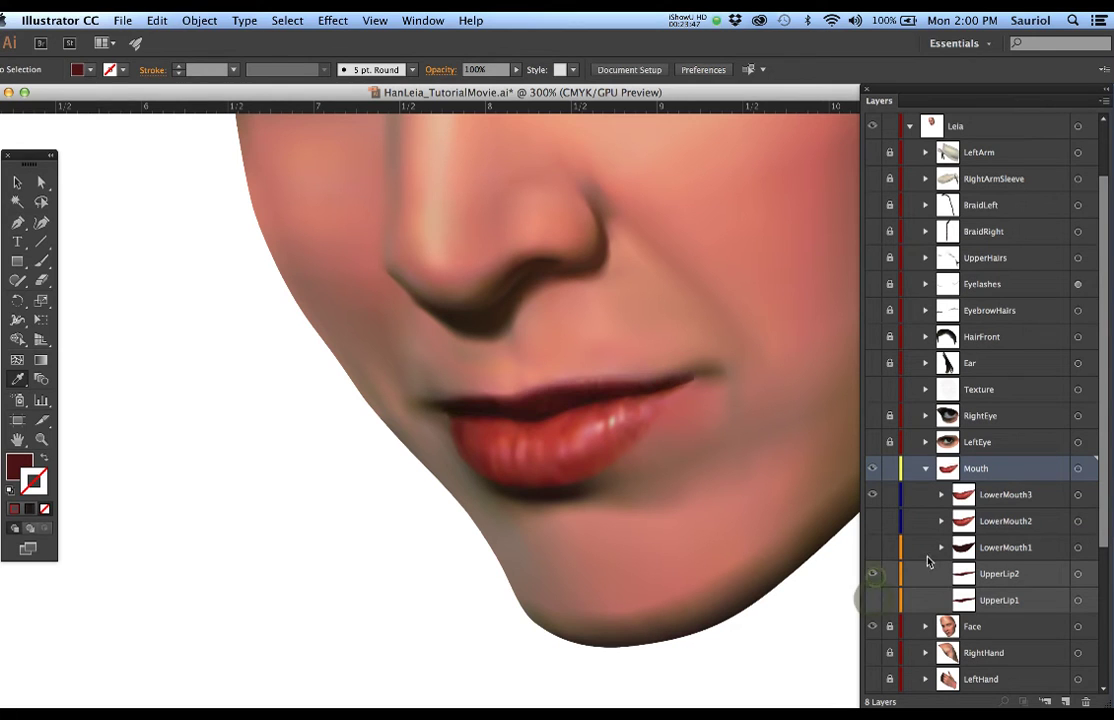
Collapse the Mouth layer and make the LeftEye and RightEye layers visible on the face
click(926, 474)
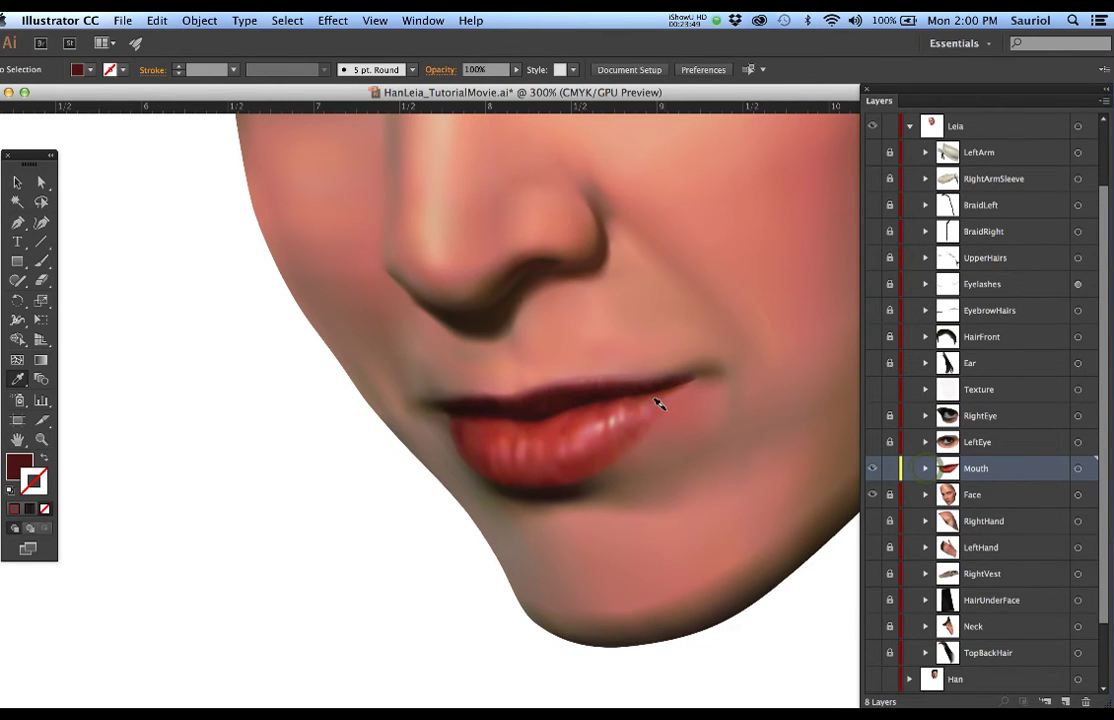
scroll(662, 398, down, 2)
drag(668, 383, 547, 519)
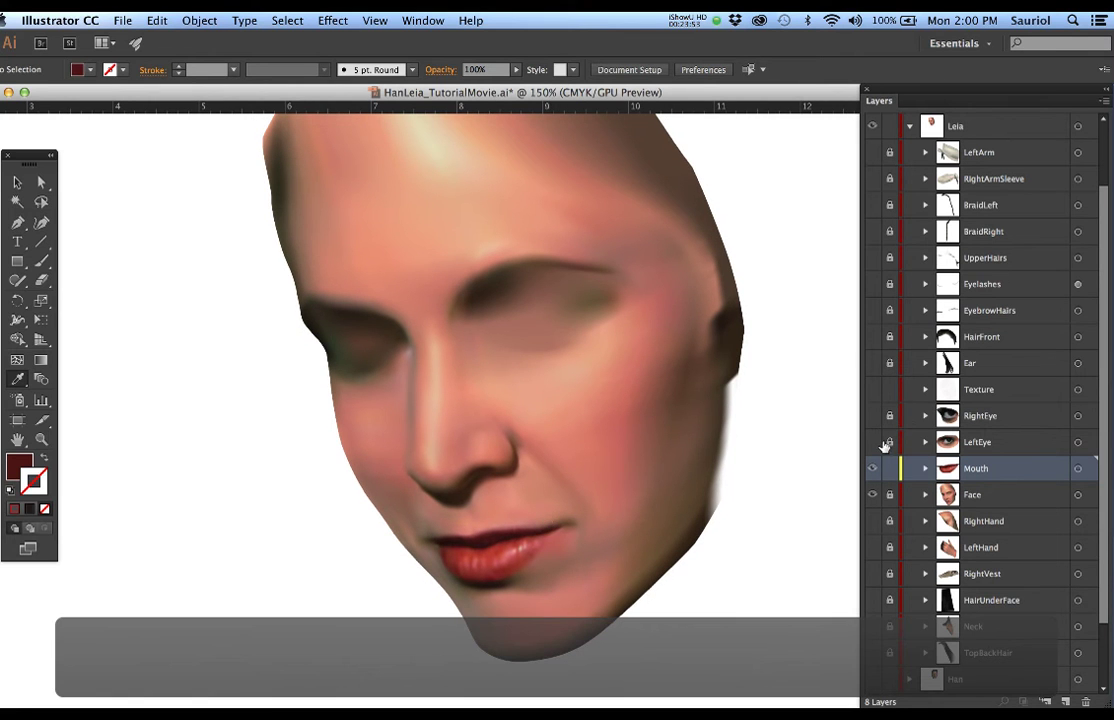
click(875, 442)
click(875, 416)
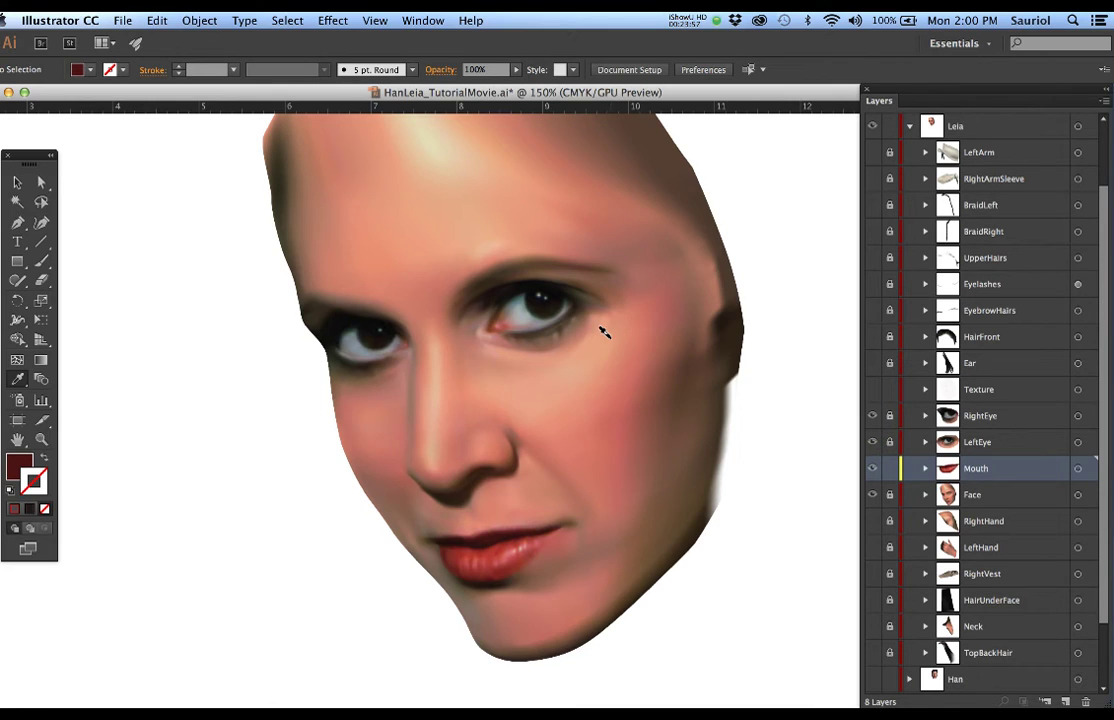
Make the TopBackHair layer visible behind the face
key(super+minus)
drag(617, 338, 577, 380)
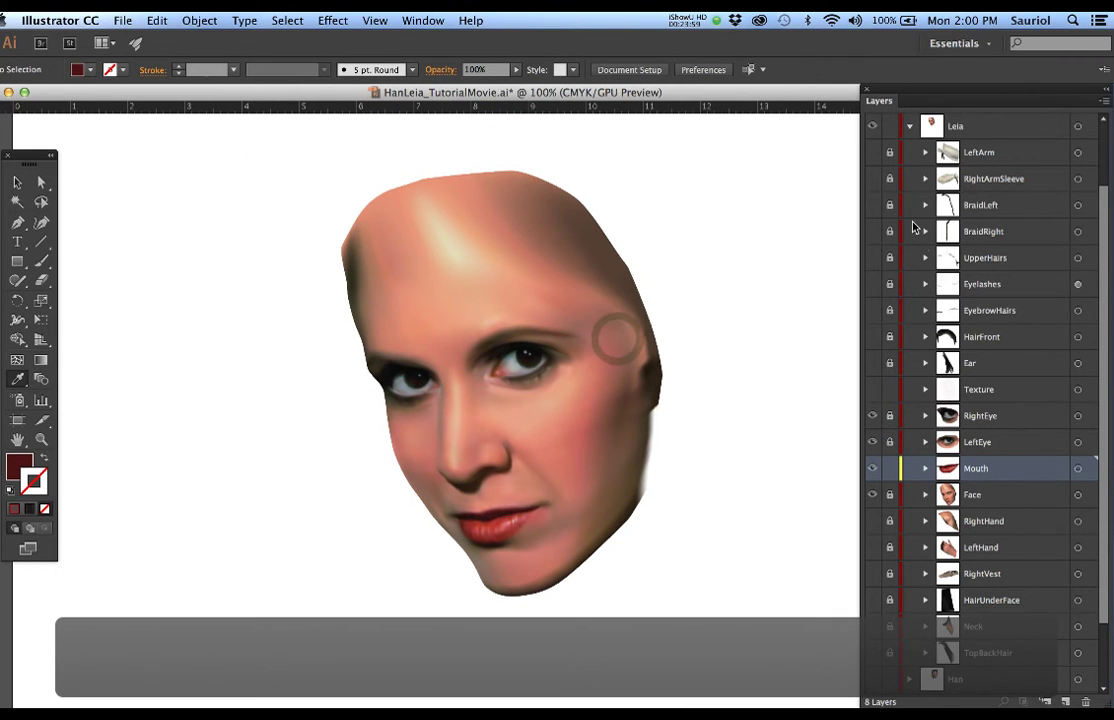
scroll(880, 600, down, 2)
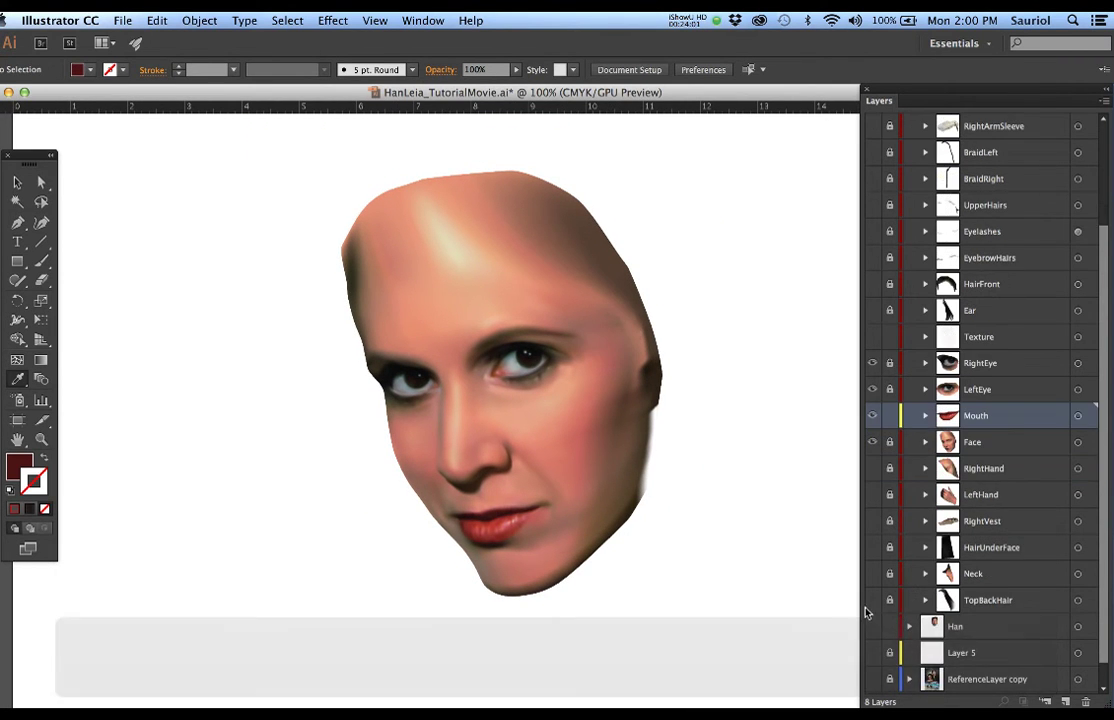
click(873, 601)
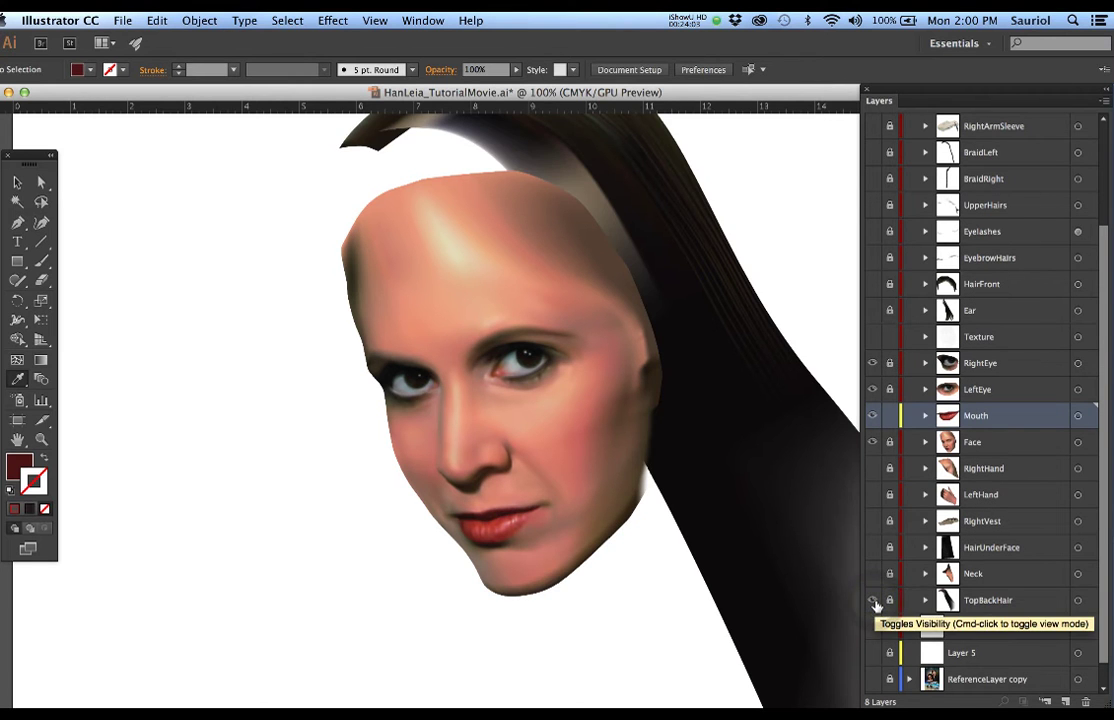
Make the Neck, HairUnderFace and RightVest layers visible in the Leia portrait
click(873, 574)
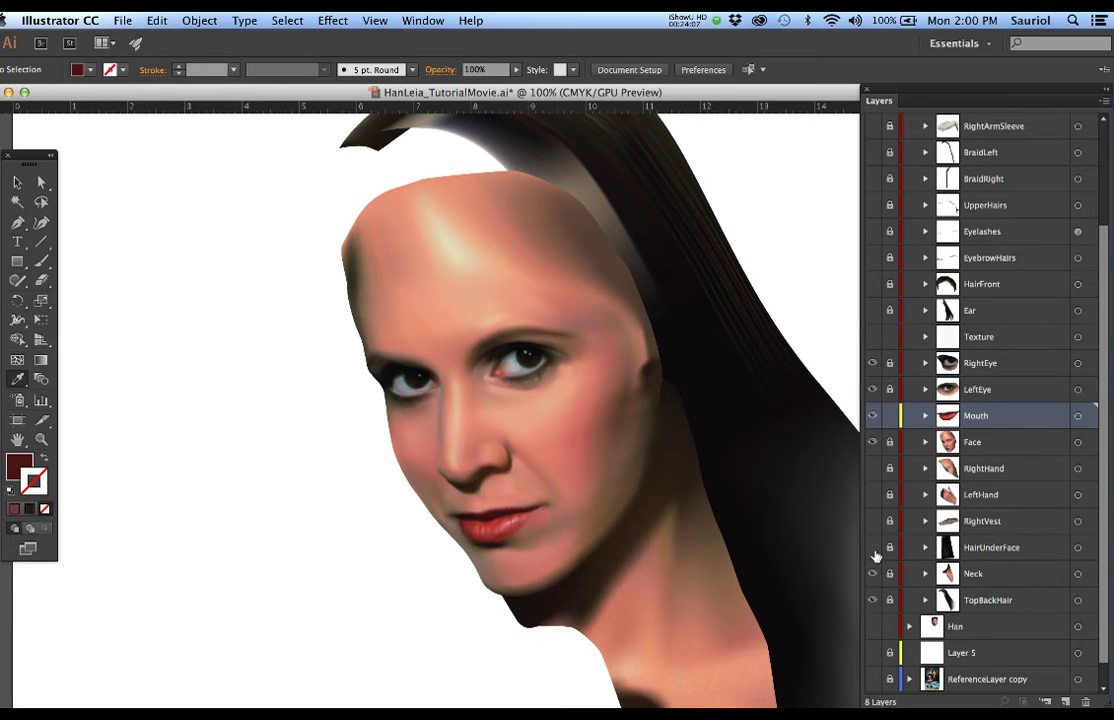
click(873, 548)
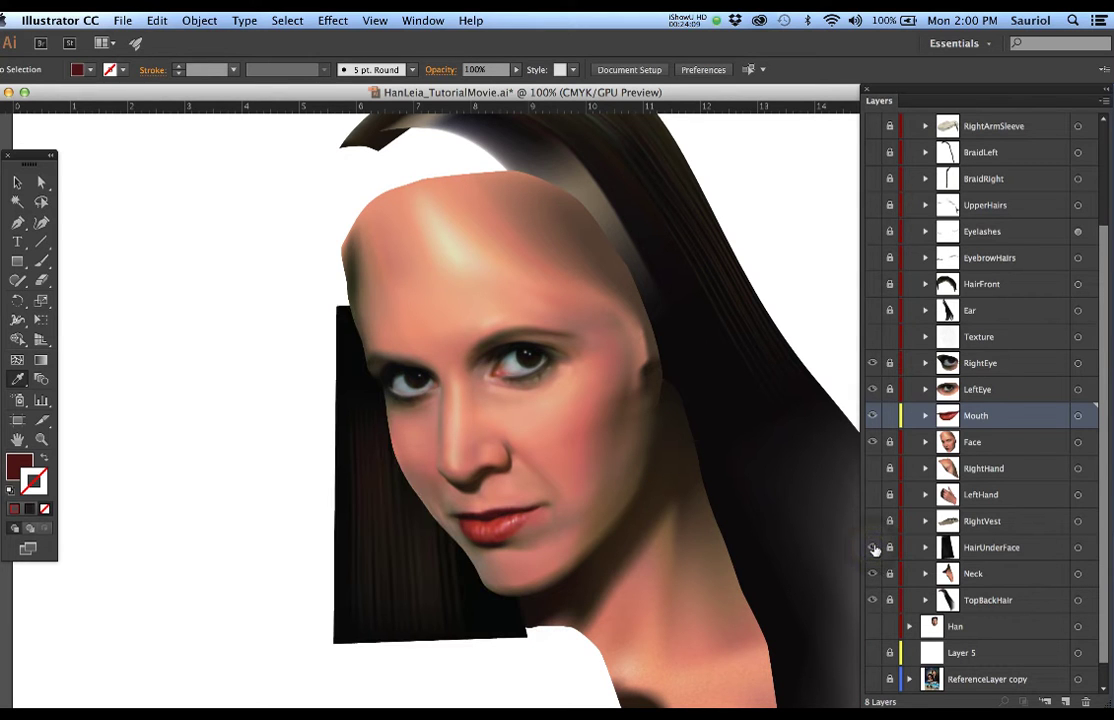
click(873, 521)
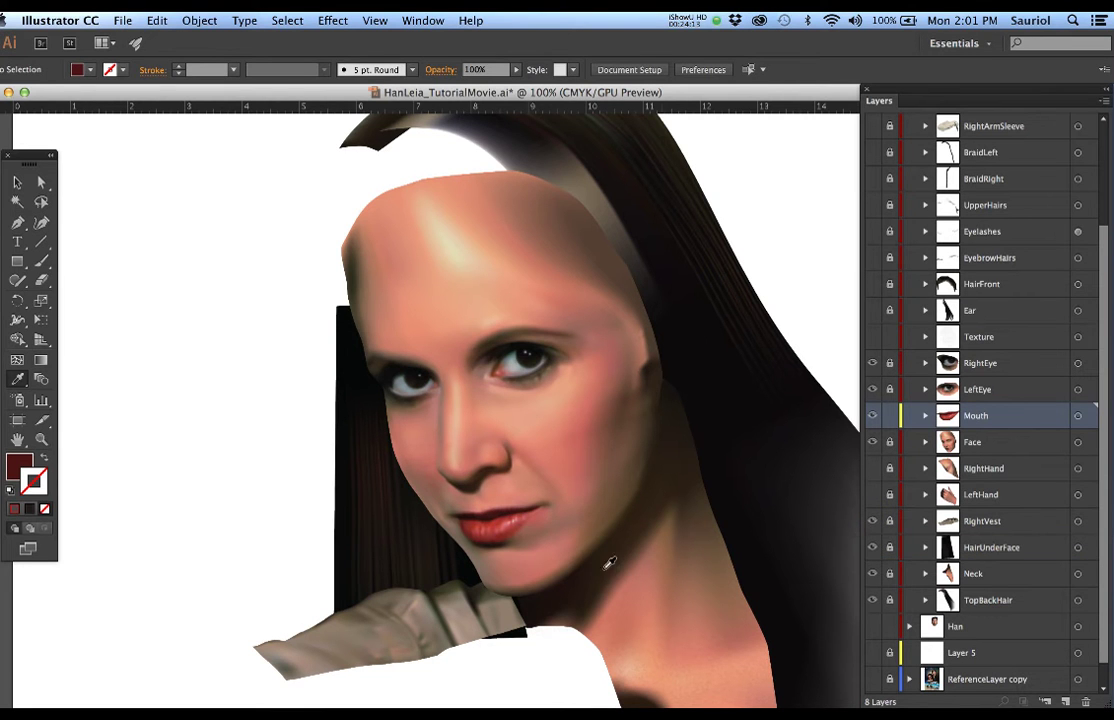
Show the Clicky2 photo over the artwork to compare the sleeve area below the chin with the reference
super+click(508, 585)
drag(535, 589, 557, 511)
scroll(960, 215, up, 3)
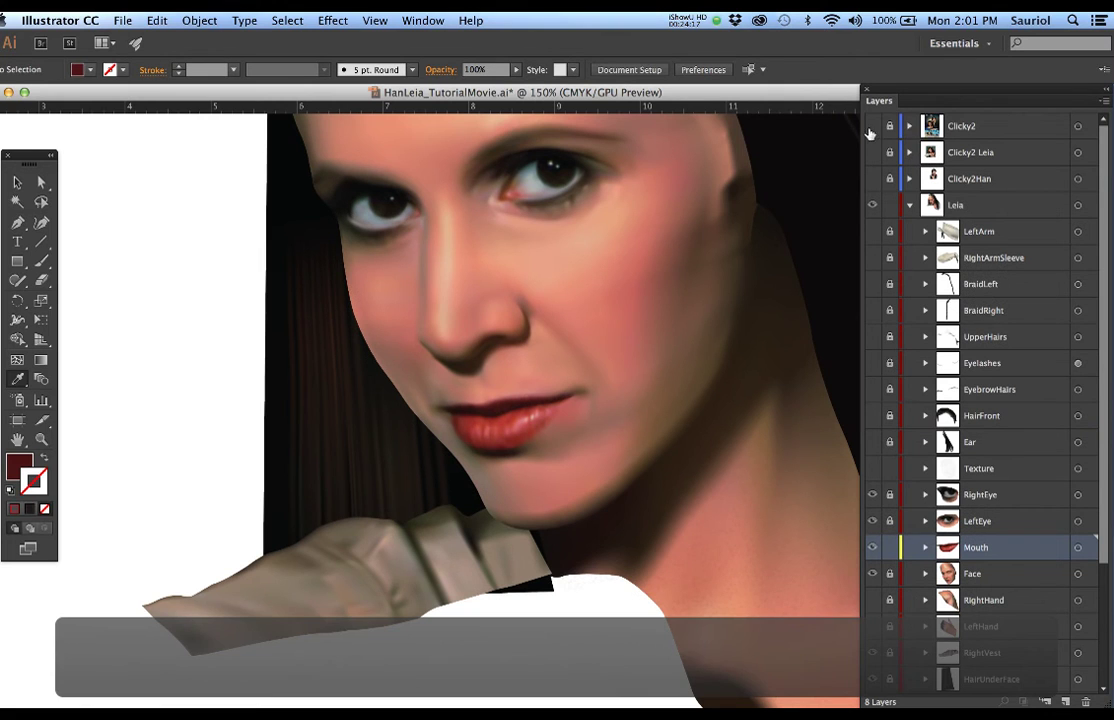
click(873, 126)
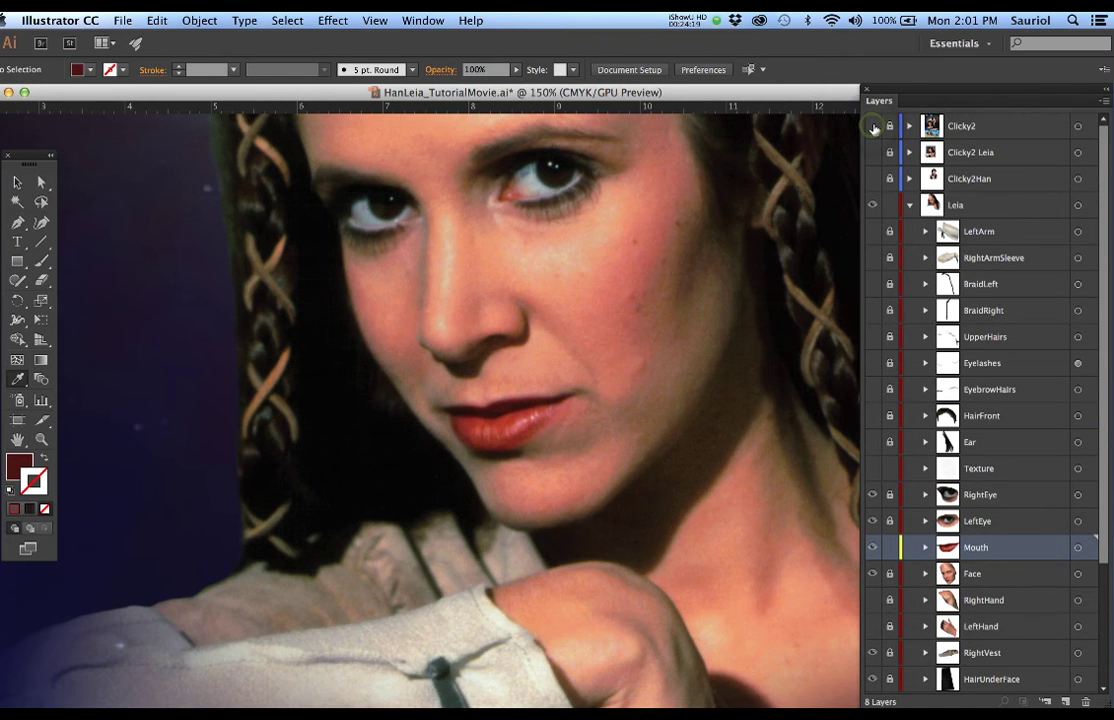
click(873, 126)
click(873, 126)
Unlock and expand RightVest and its clip group, and select the mesh to examine it against the photo
click(925, 653)
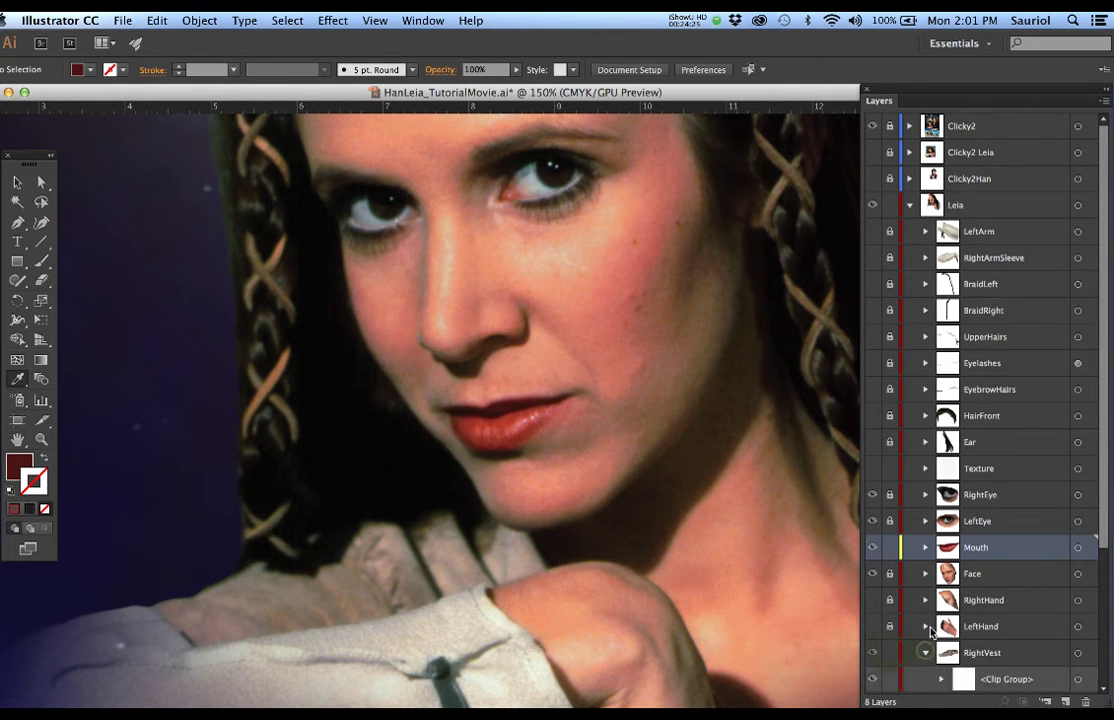
scroll(935, 620, down, 5)
click(941, 547)
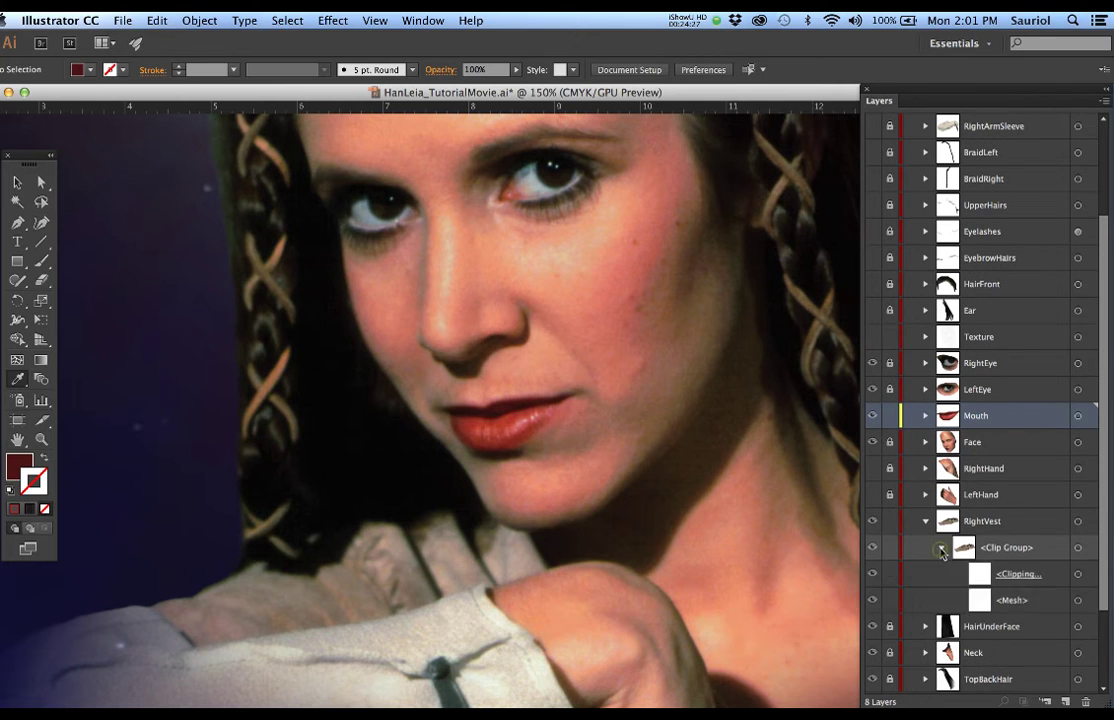
click(1077, 600)
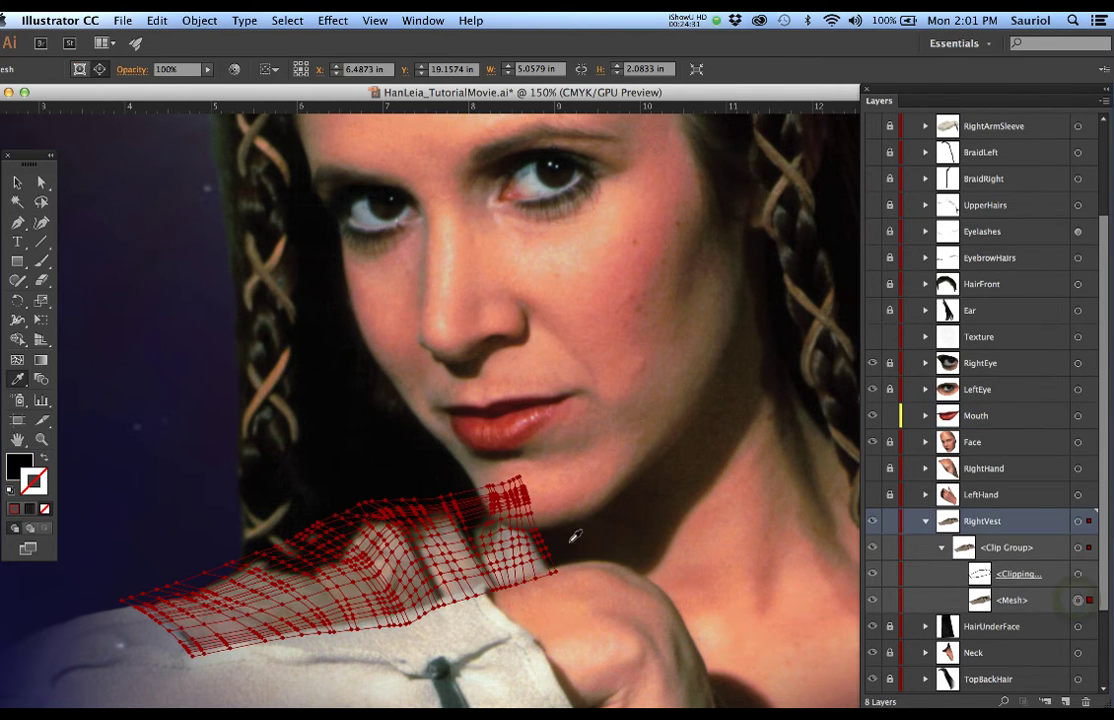
key(super+equal)
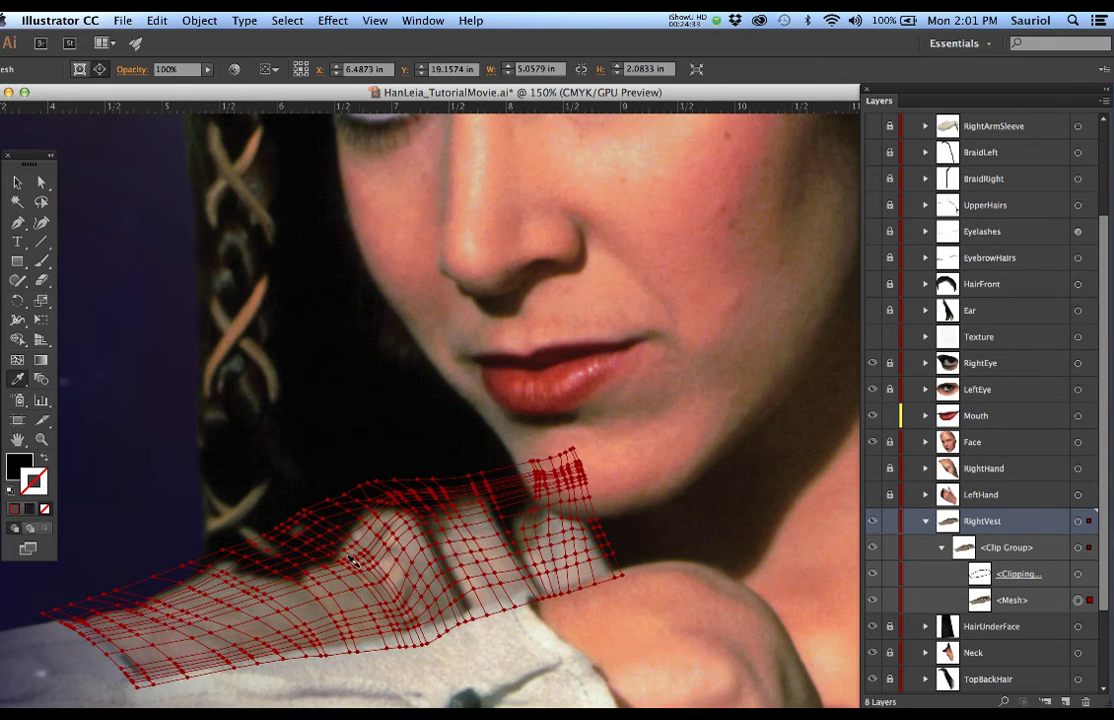
scroll(438, 488, down, 2)
scroll(438, 488, down, 2)
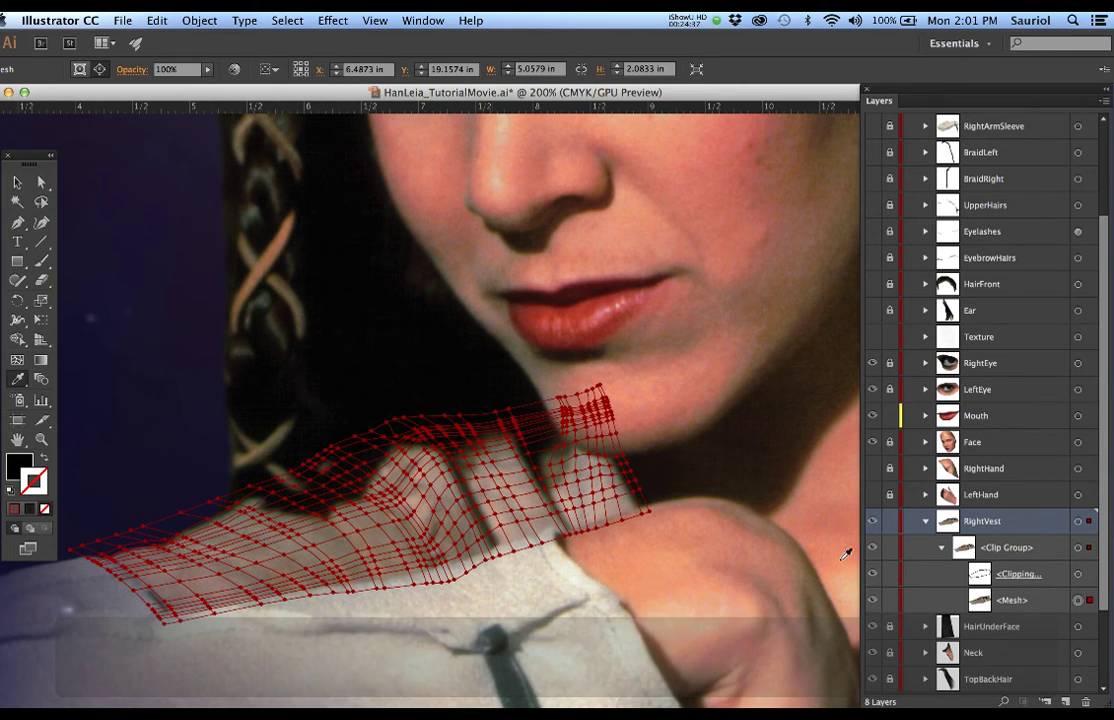
Select the vest's clipping path to examine its outline, reselect the mesh, and hide the Clicky2 photo
click(1078, 574)
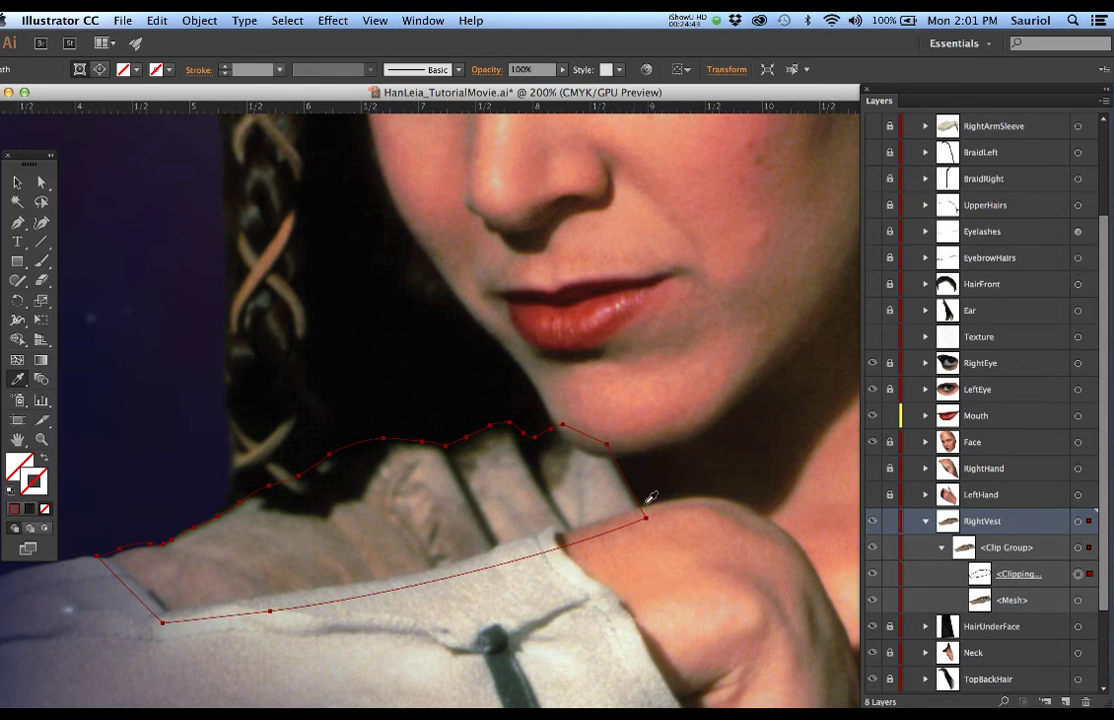
click(1079, 601)
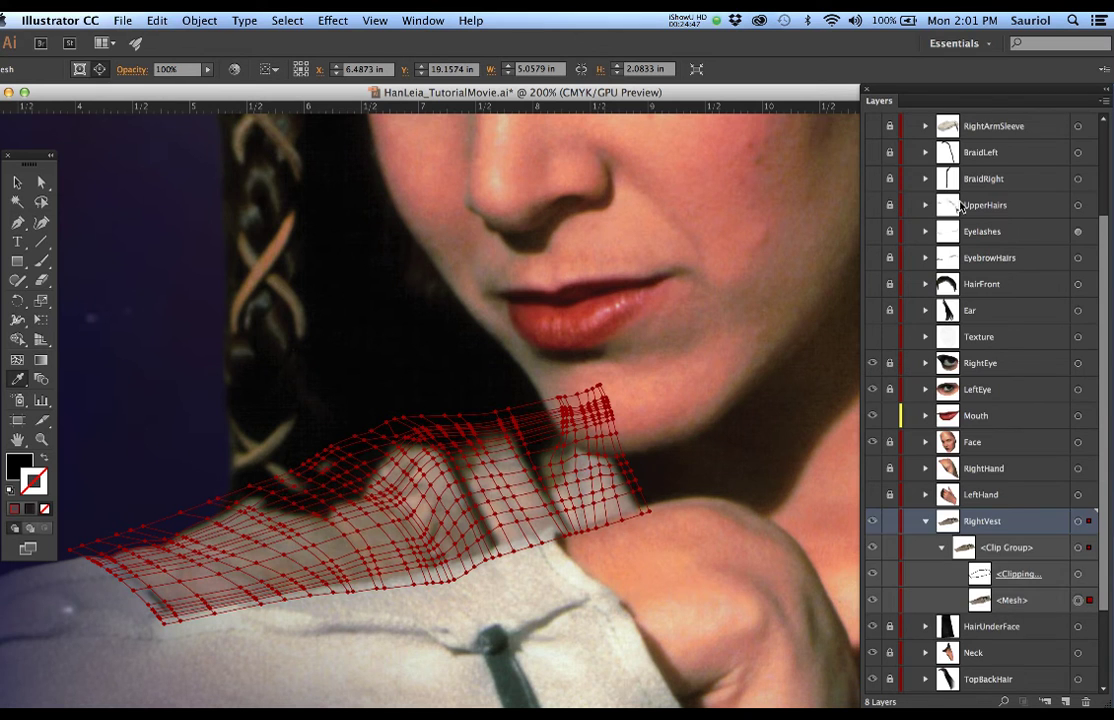
scroll(952, 218, up, 5)
click(869, 126)
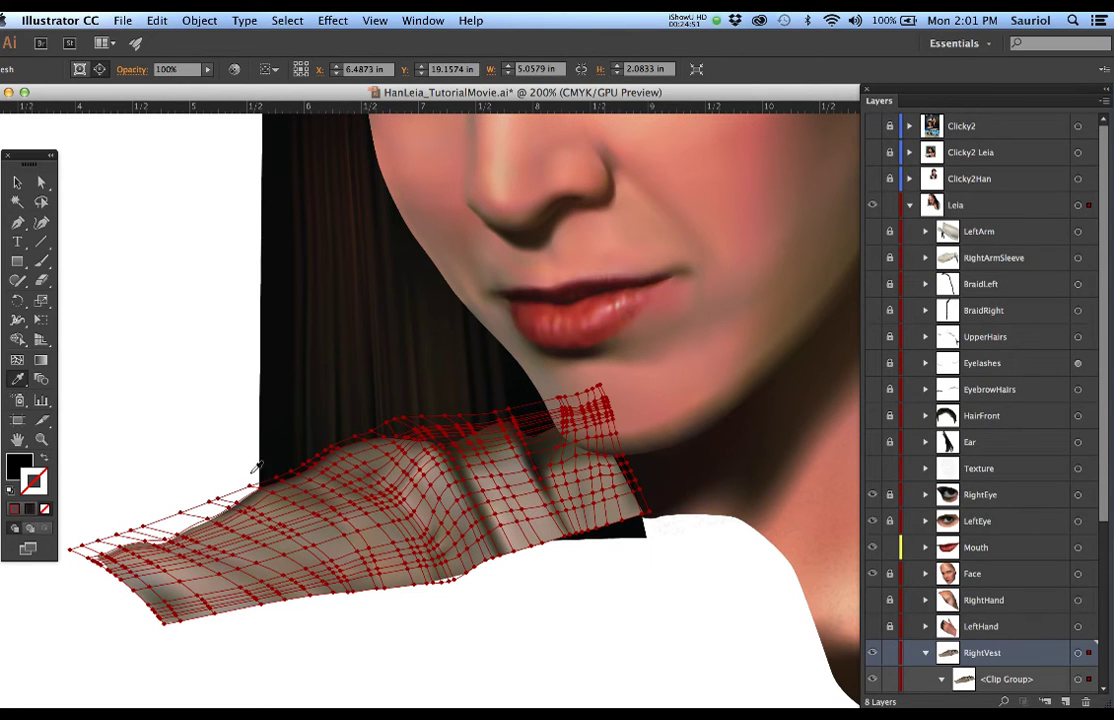
Hide and reshow the vest's clipping path to compare the mesh unclipped and clipped, and lock and collapse RightVest
click(941, 679)
scroll(950, 656, down, 3)
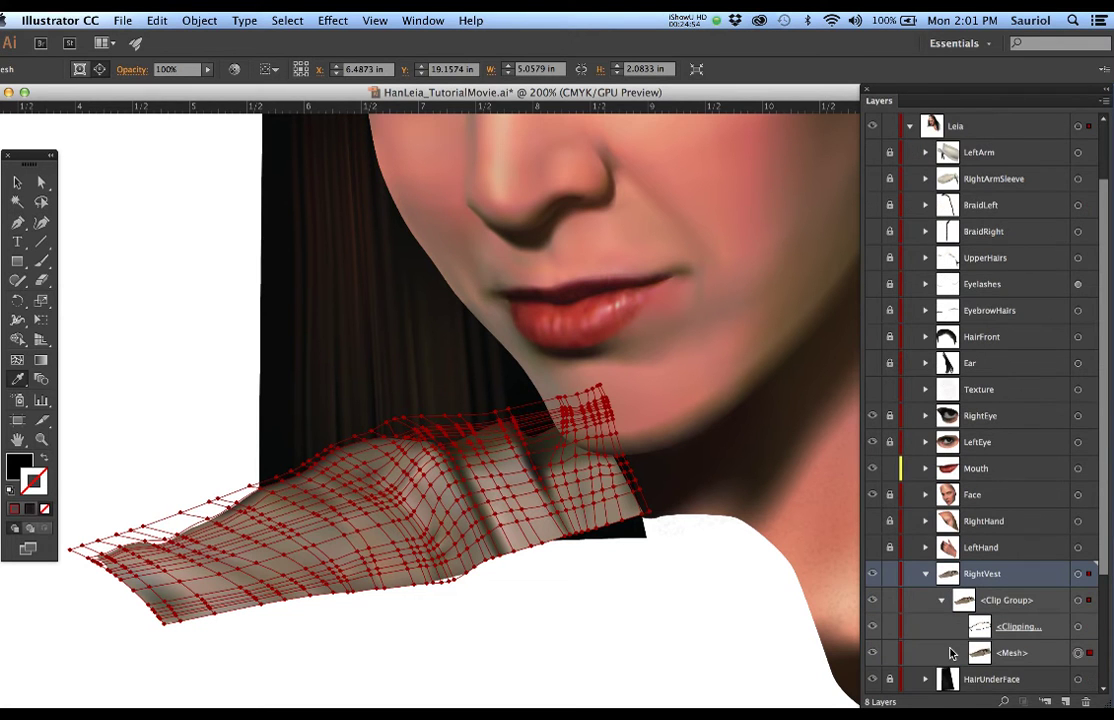
click(889, 627)
click(888, 629)
click(872, 631)
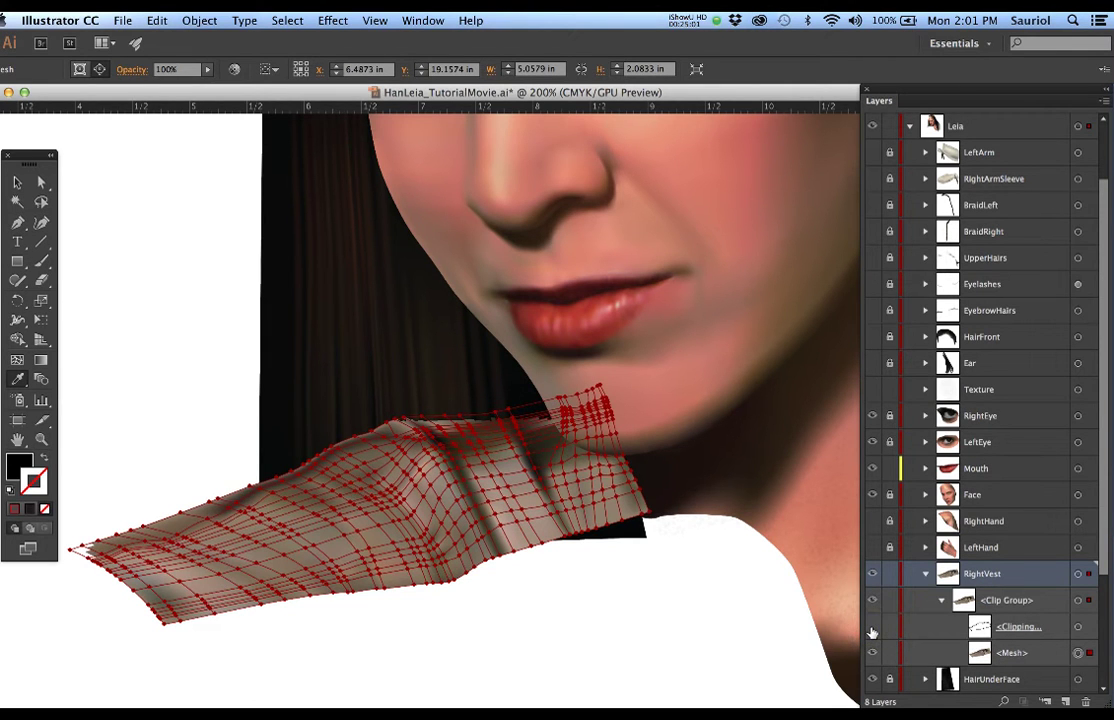
click(872, 629)
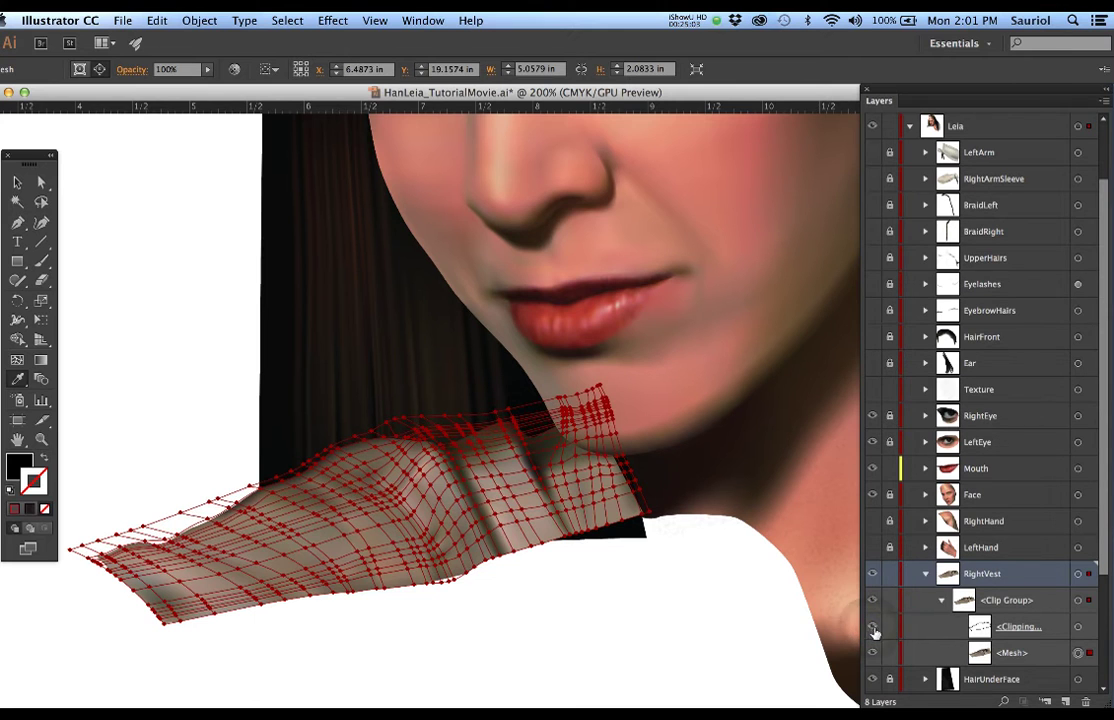
click(890, 575)
click(926, 574)
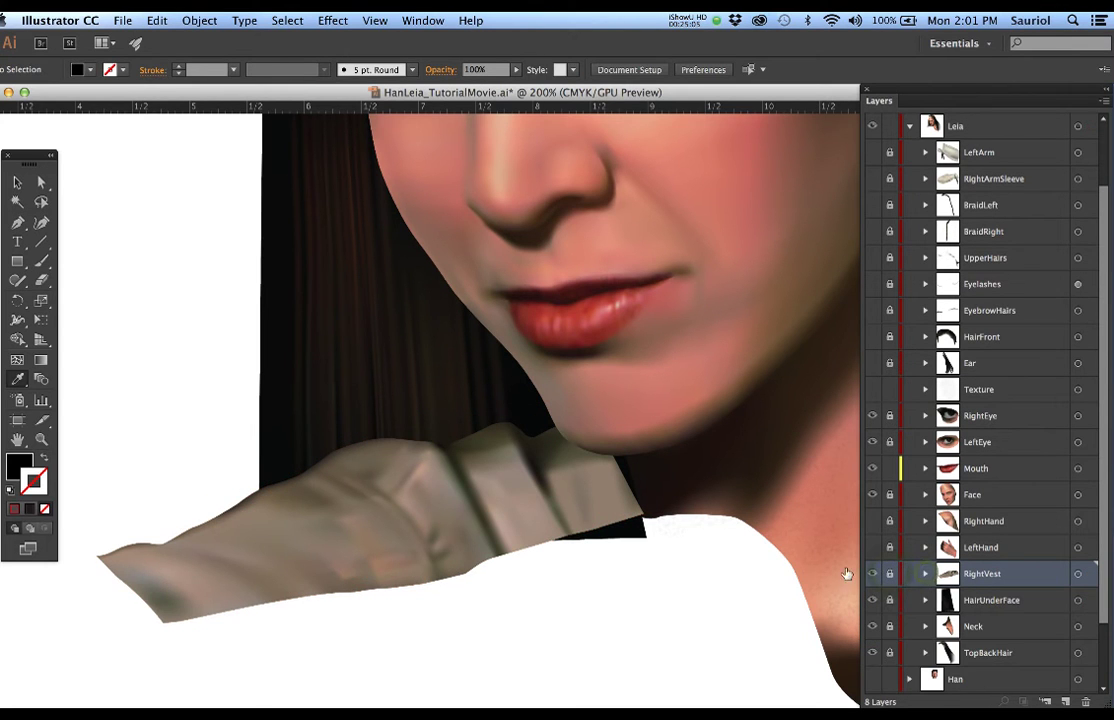
Make the LeftHand and RightHand layers visible below the face
scroll(654, 465, down, 3)
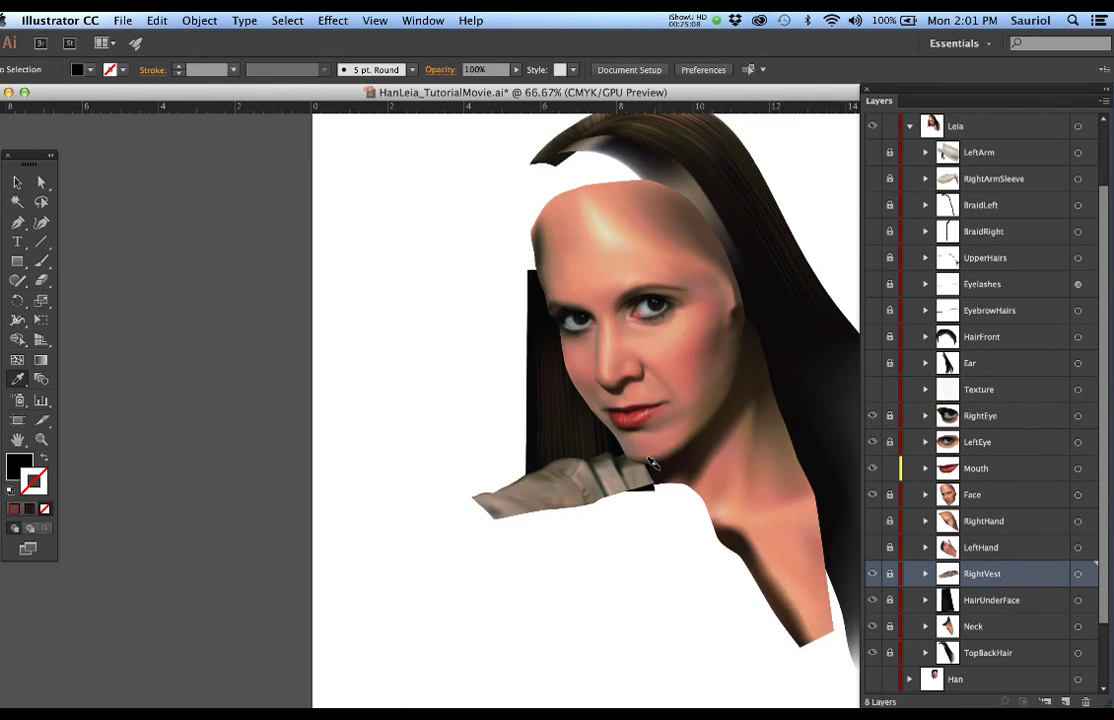
scroll(654, 465, down, 1)
scroll(710, 465, right, 4)
click(710, 468)
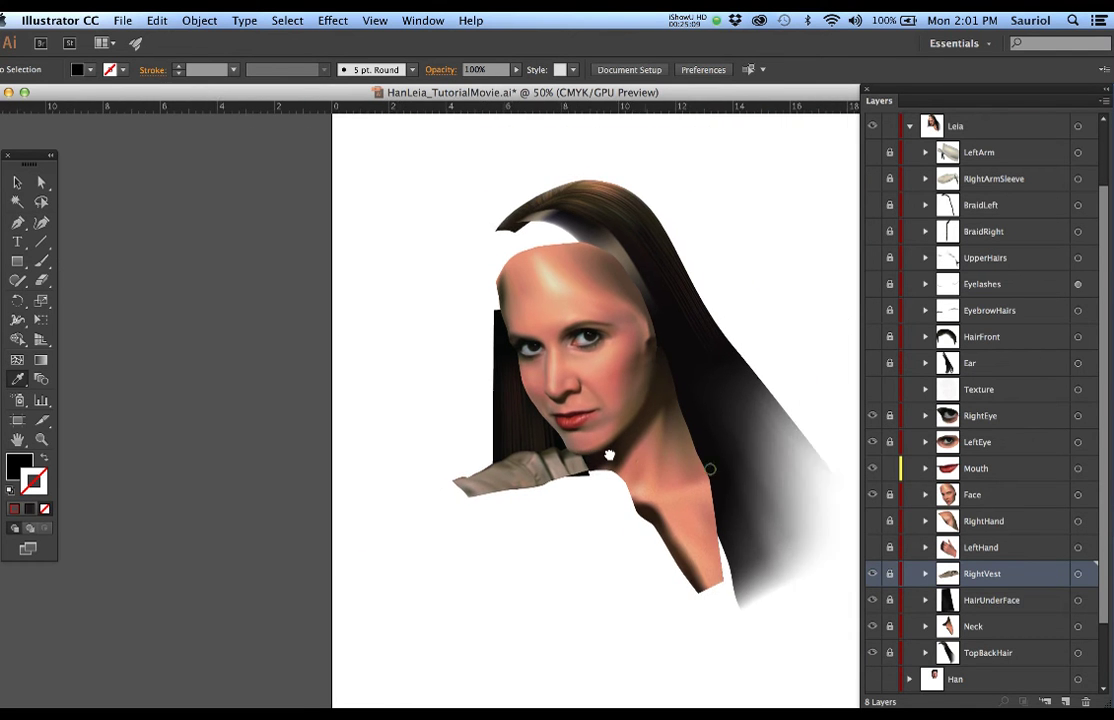
click(872, 547)
click(872, 573)
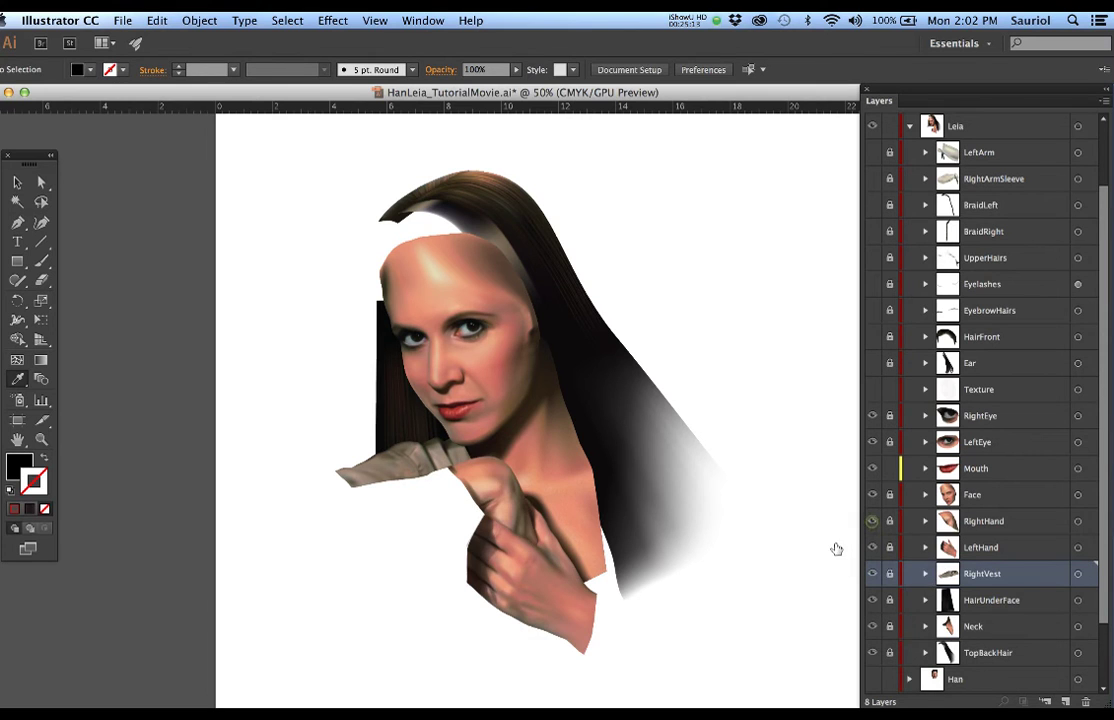
Unlock the LeftHand and RightHand layers and expand LeftHand to list its mesh stages
scroll(519, 600, up, 3)
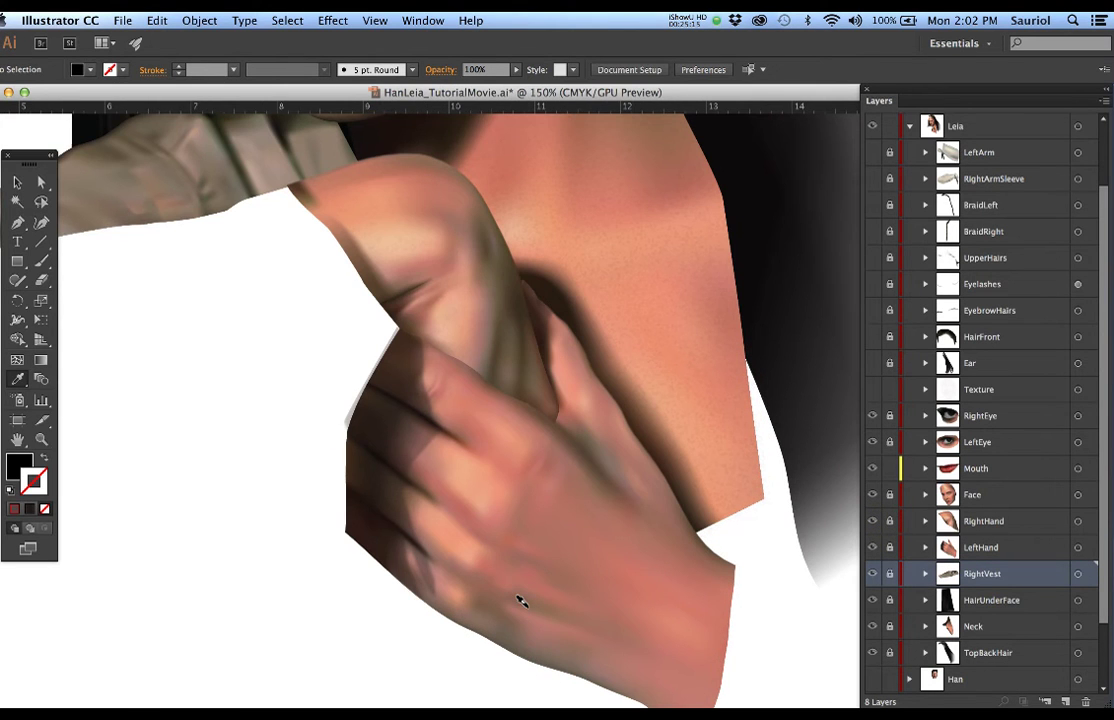
click(890, 547)
click(890, 521)
scroll(910, 515, down, 3)
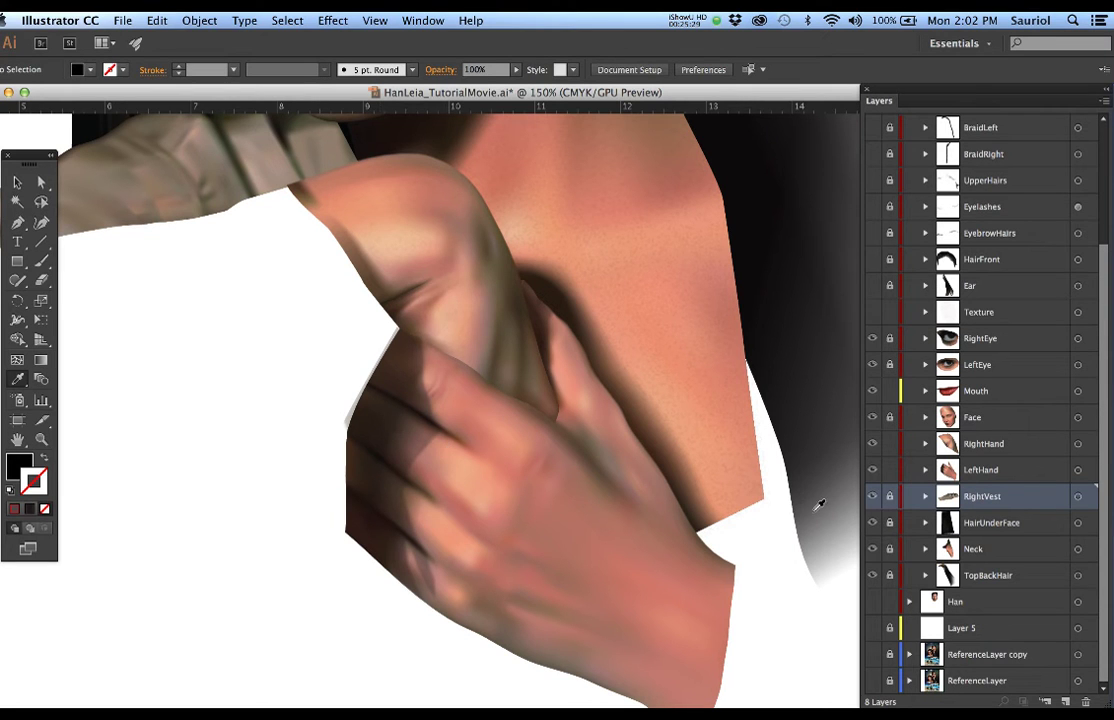
click(873, 470)
click(873, 470)
click(926, 470)
scroll(926, 485, down, 3)
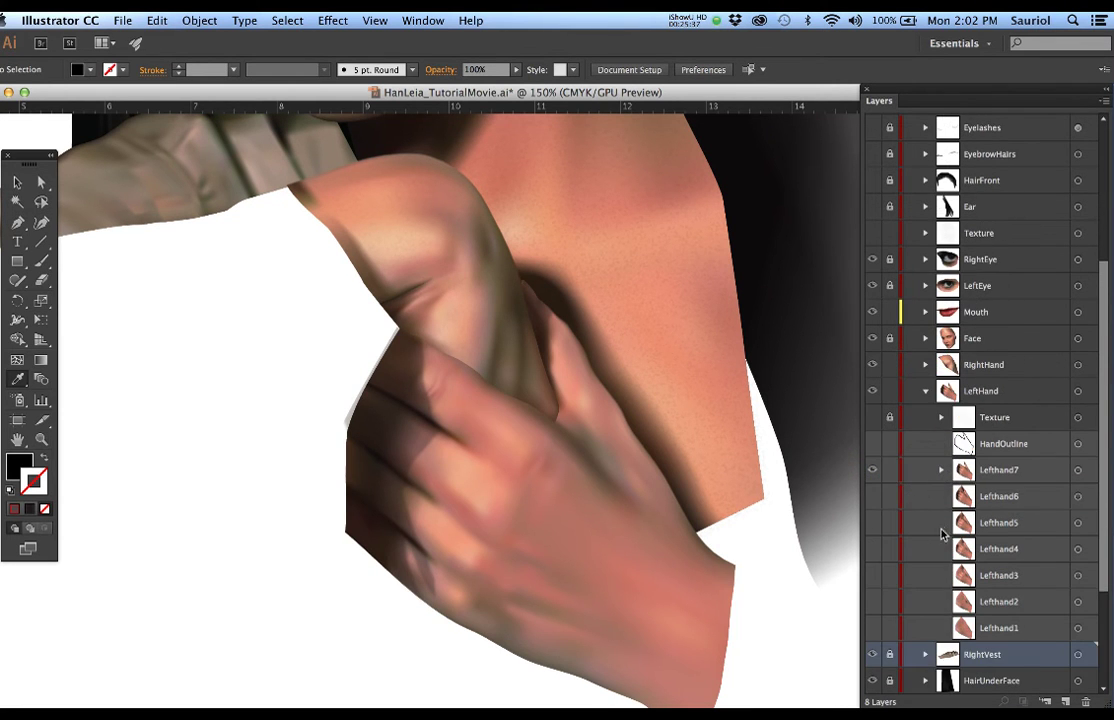
Make Lefthand1 visible, select its mesh, and hide the RightHand layer
click(873, 470)
click(1077, 628)
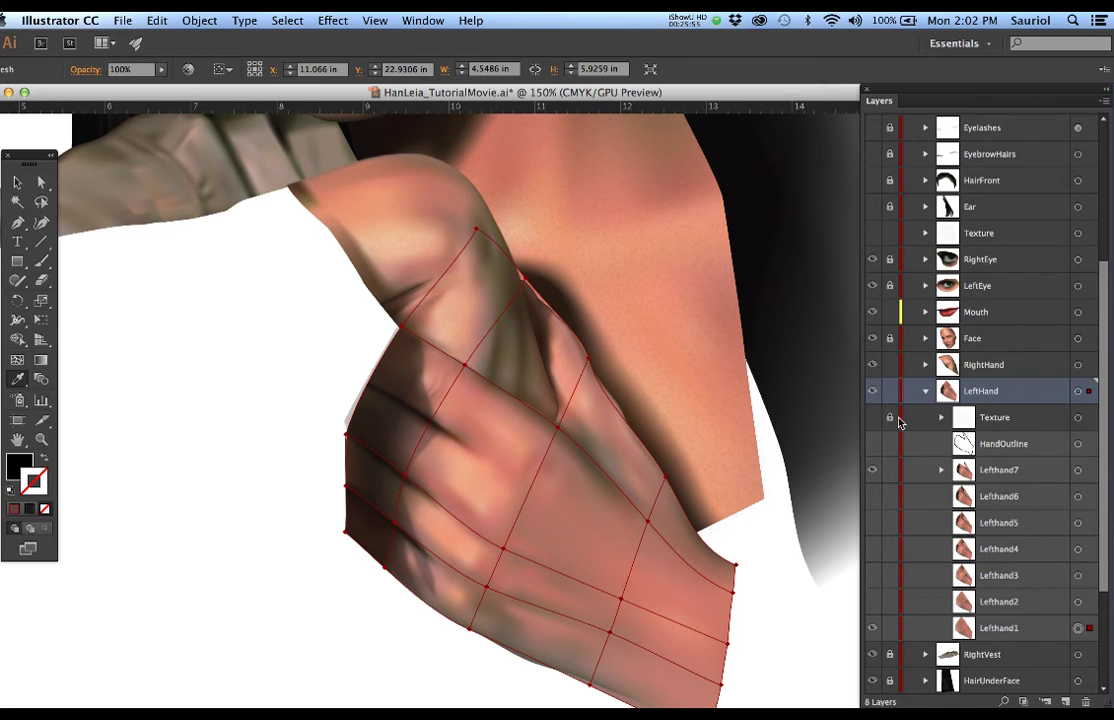
click(872, 366)
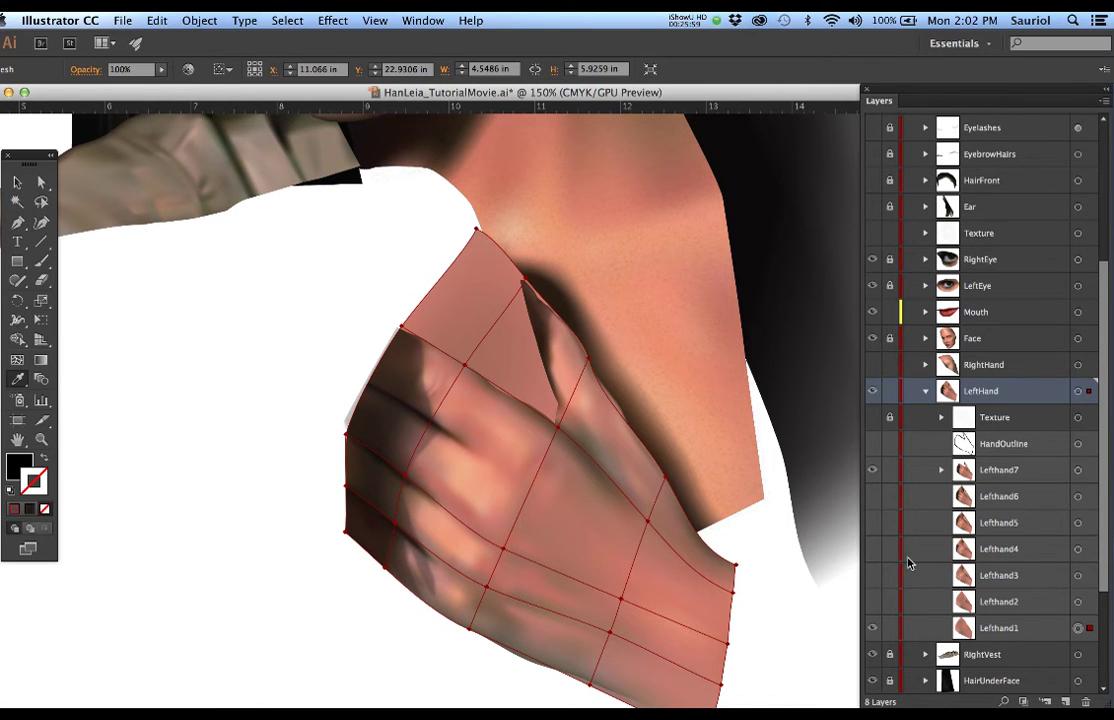
Show Lefthand2 in place of Lefthand1 and hide the finished Lefthand7 stage
click(873, 628)
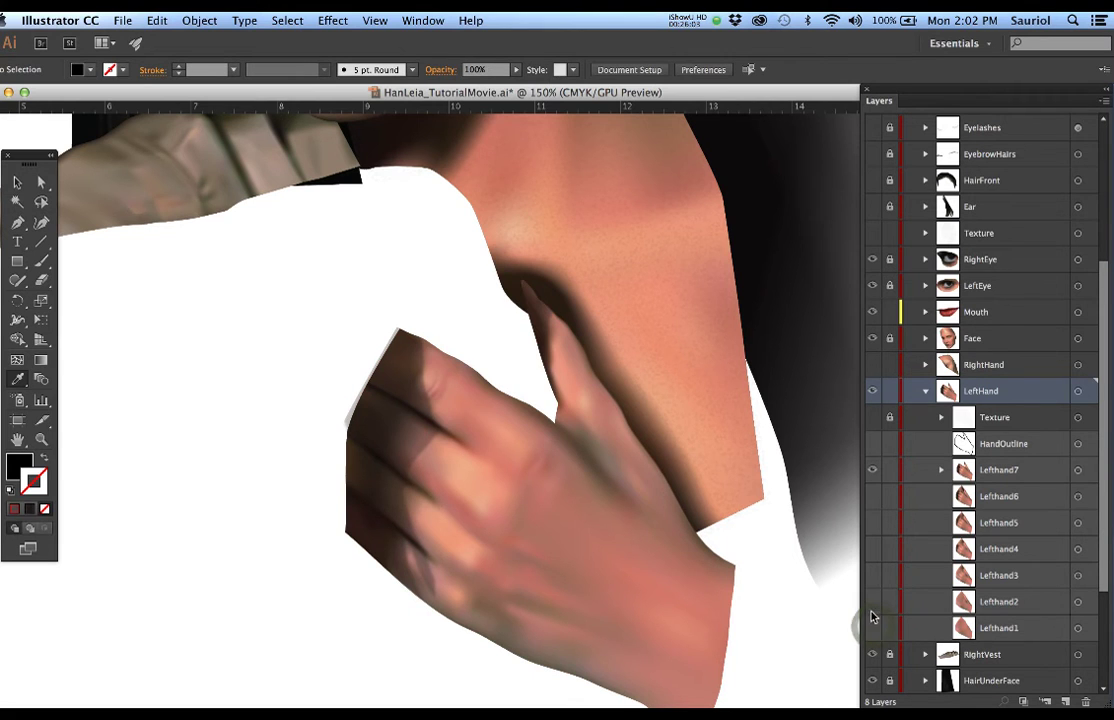
click(872, 602)
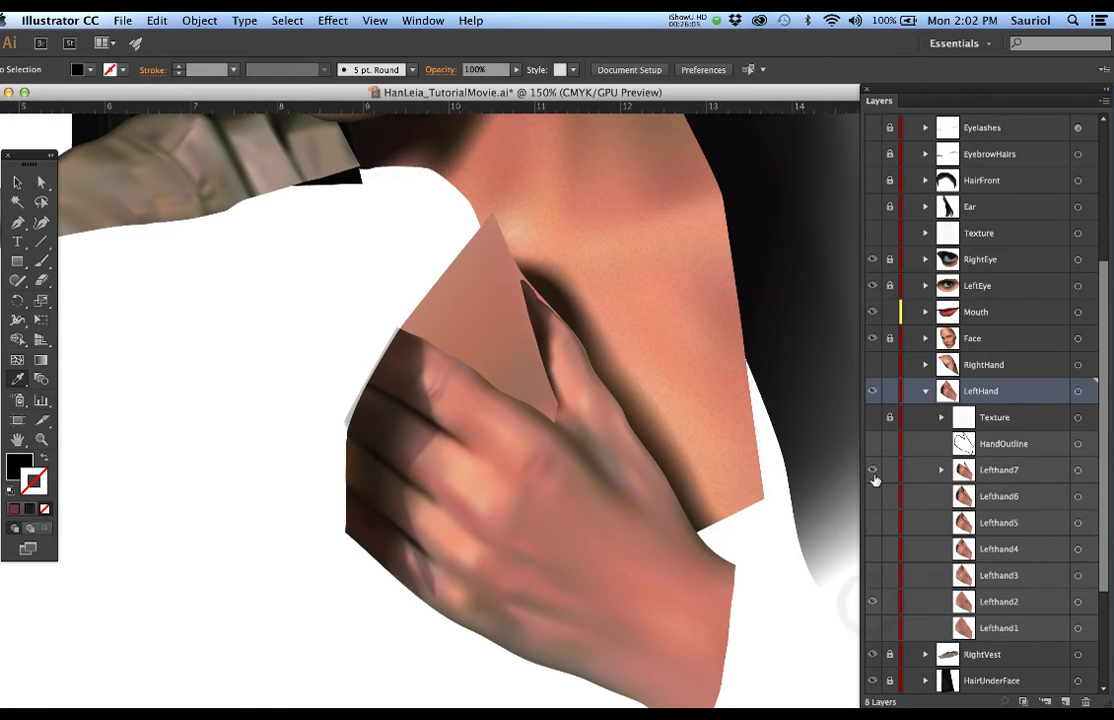
click(873, 471)
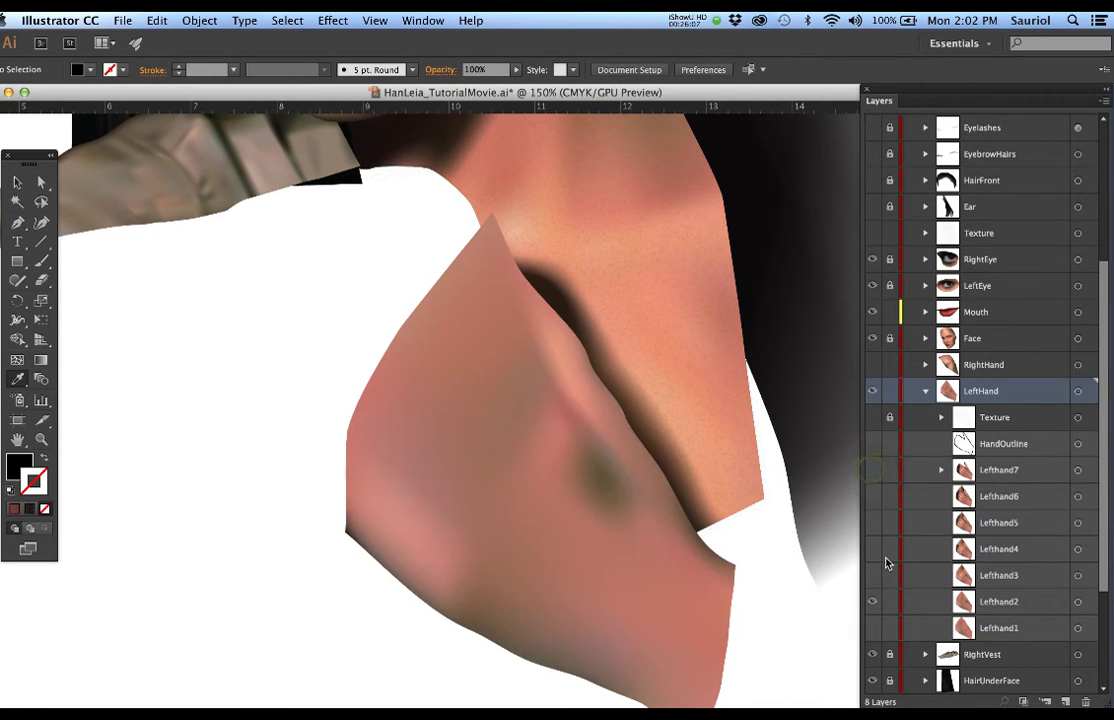
Switch back from Lefthand2 to Lefthand1 and select its mesh to examine the basic grid
click(873, 602)
click(874, 629)
click(1077, 628)
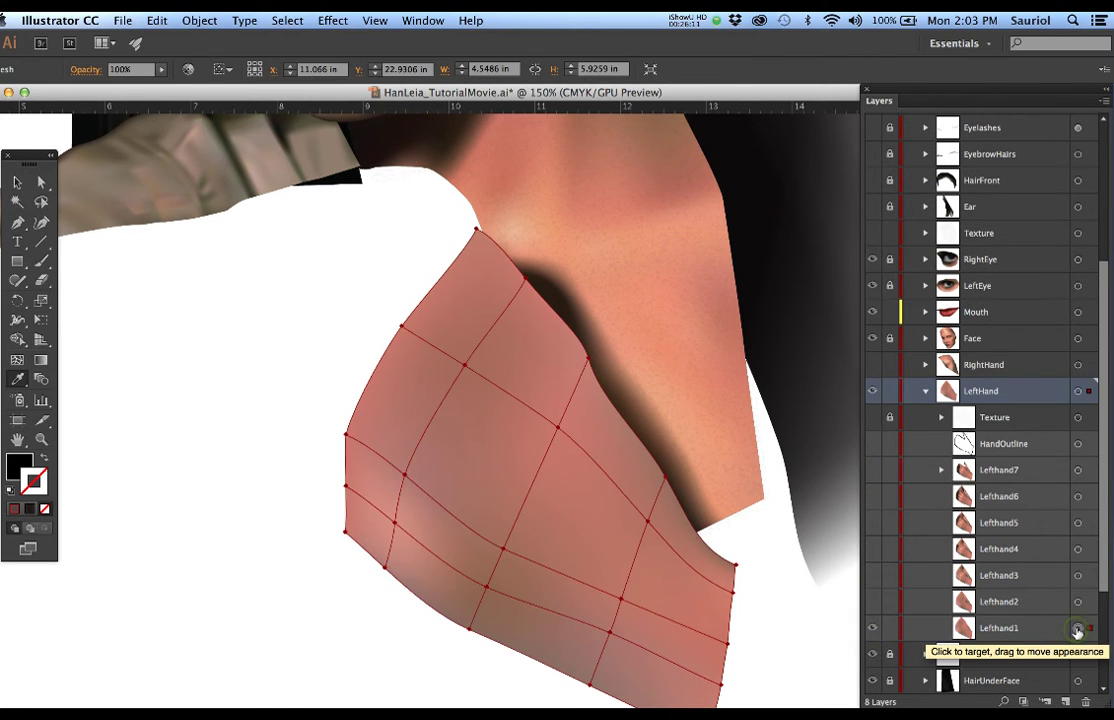
Replace Lefthand1 with Lefthand2 and select its mesh to examine the added mesh lines
click(872, 628)
click(872, 602)
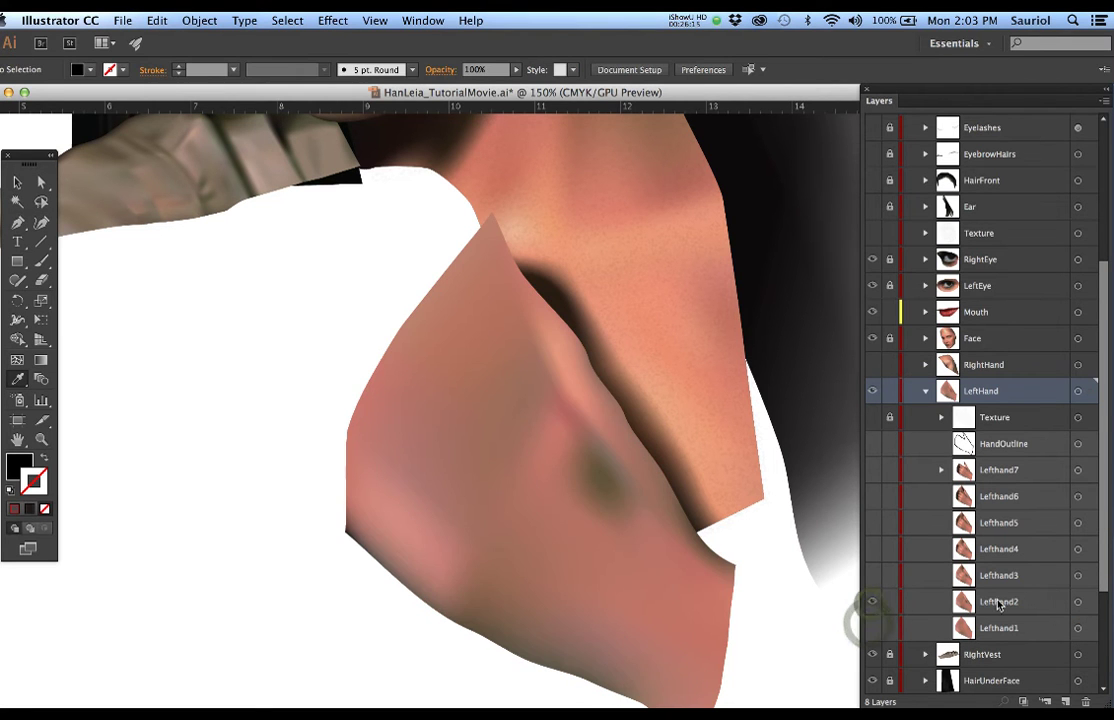
click(1077, 602)
Check the Lefthand2 mesh against the Clicky2 photo, hide it, and show the Clicky2 Leia photo as reference instead
scroll(968, 366, up, 5)
scroll(968, 366, up, 4)
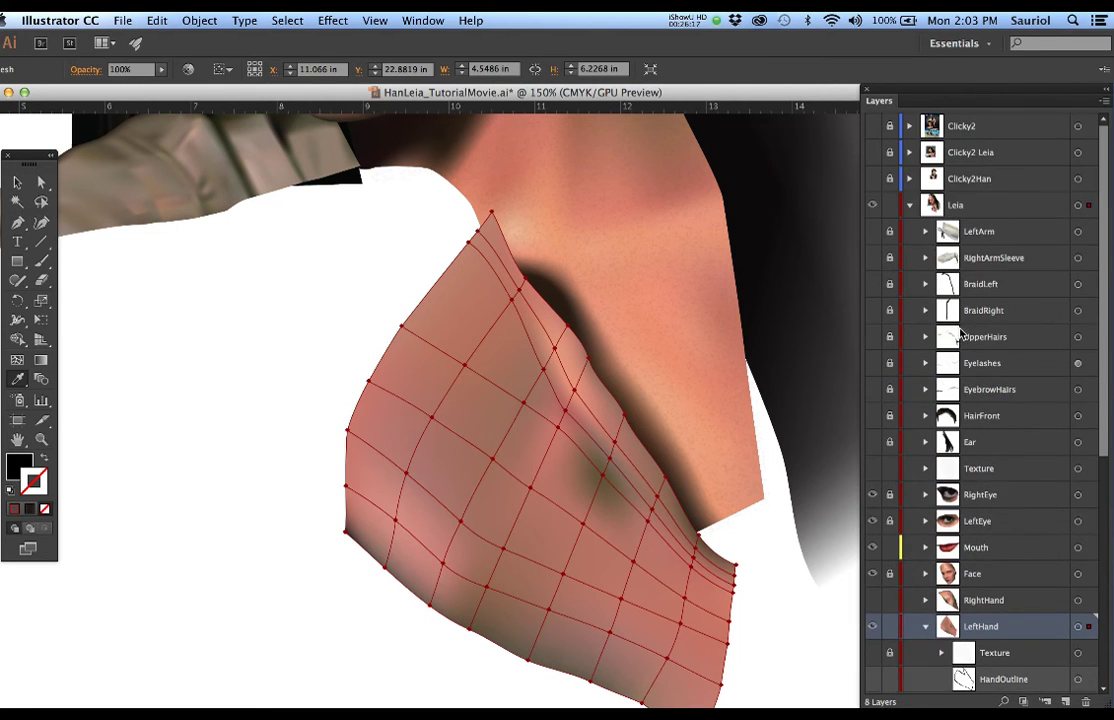
click(873, 127)
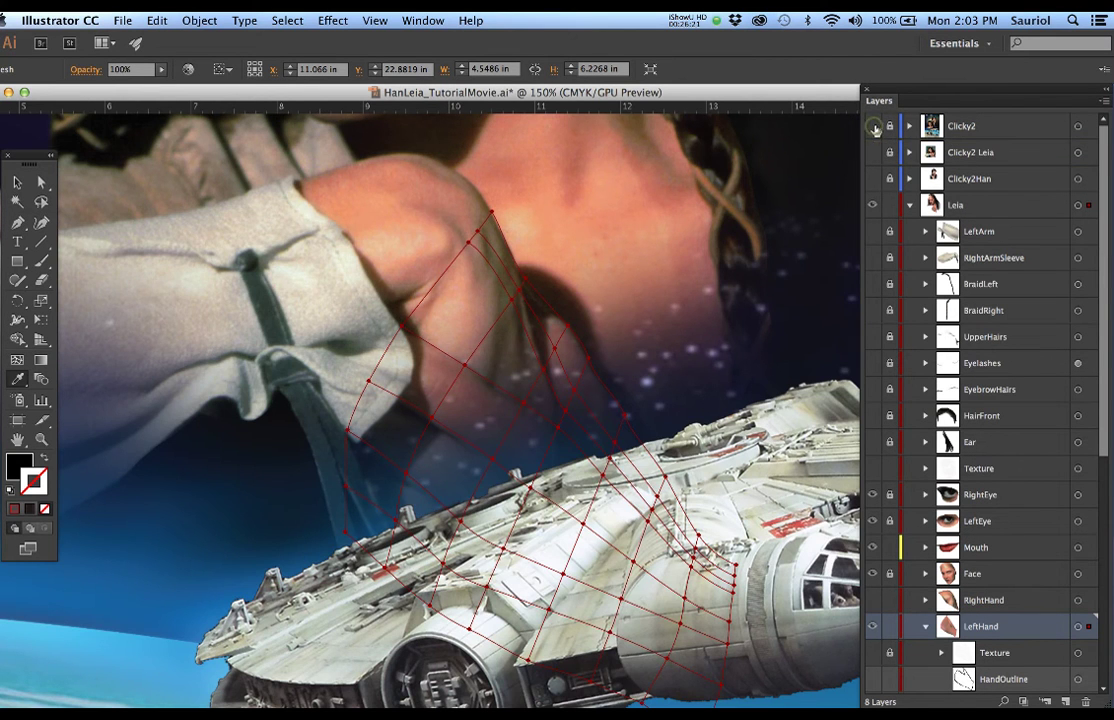
click(873, 127)
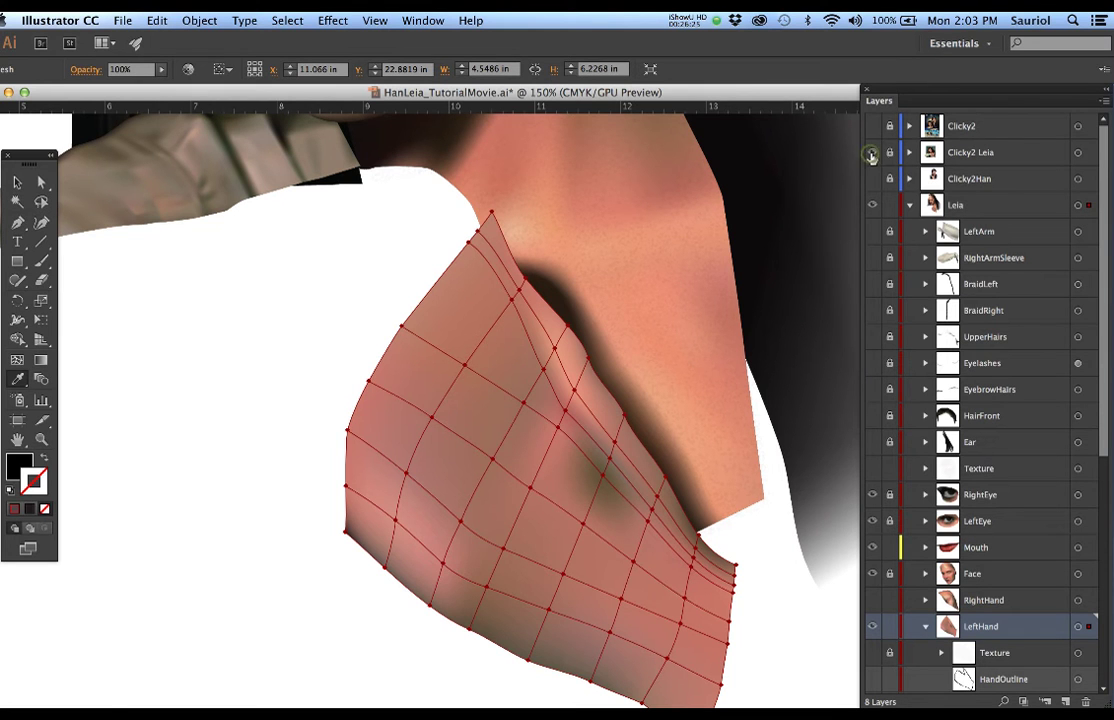
click(872, 153)
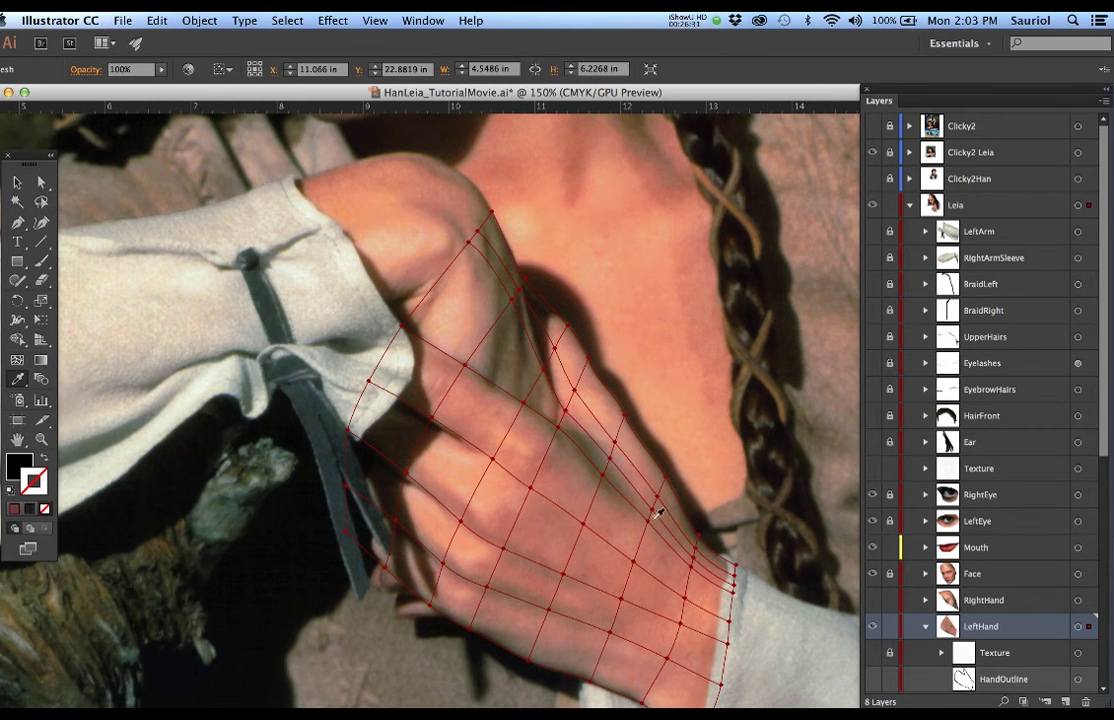
scroll(748, 543, down, 1)
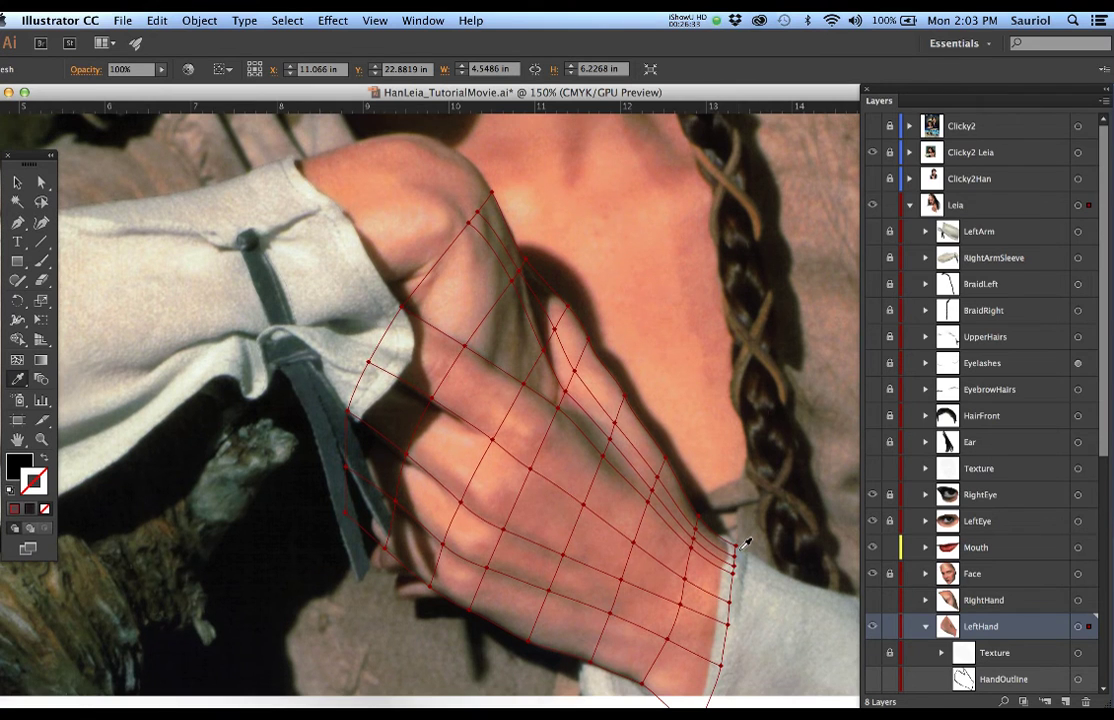
Show Lefthand3 in place of Lefthand2 and select its mesh to examine the denser grid over the fingers
scroll(939, 579, down, 5)
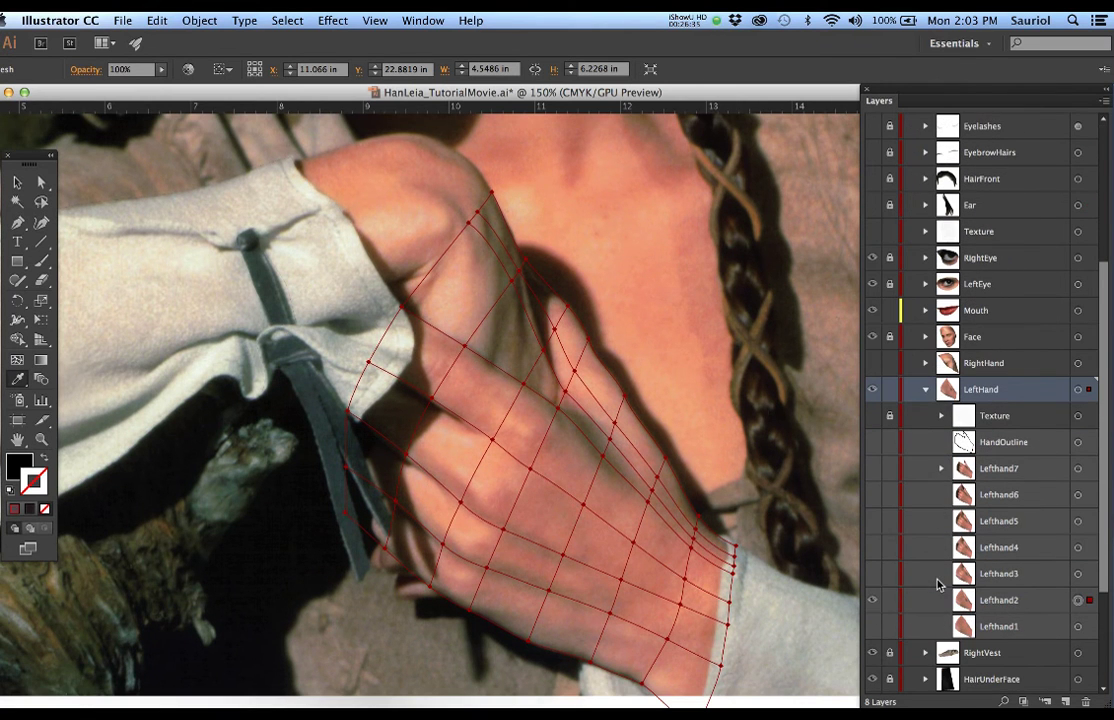
click(873, 600)
click(873, 574)
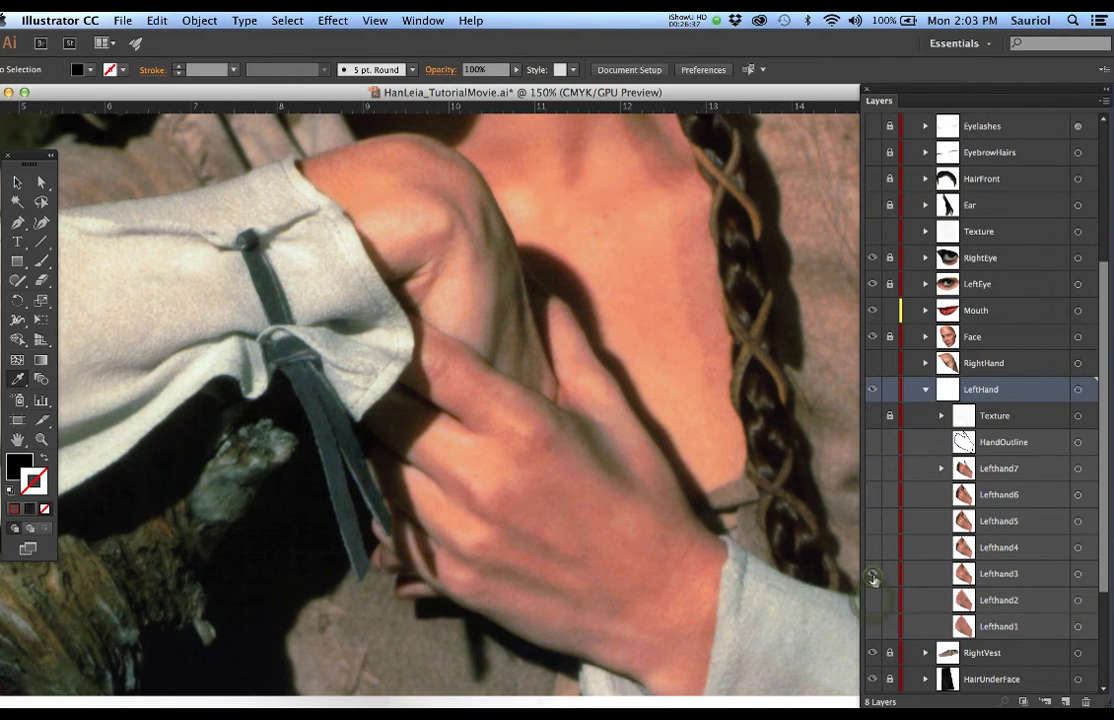
click(1077, 574)
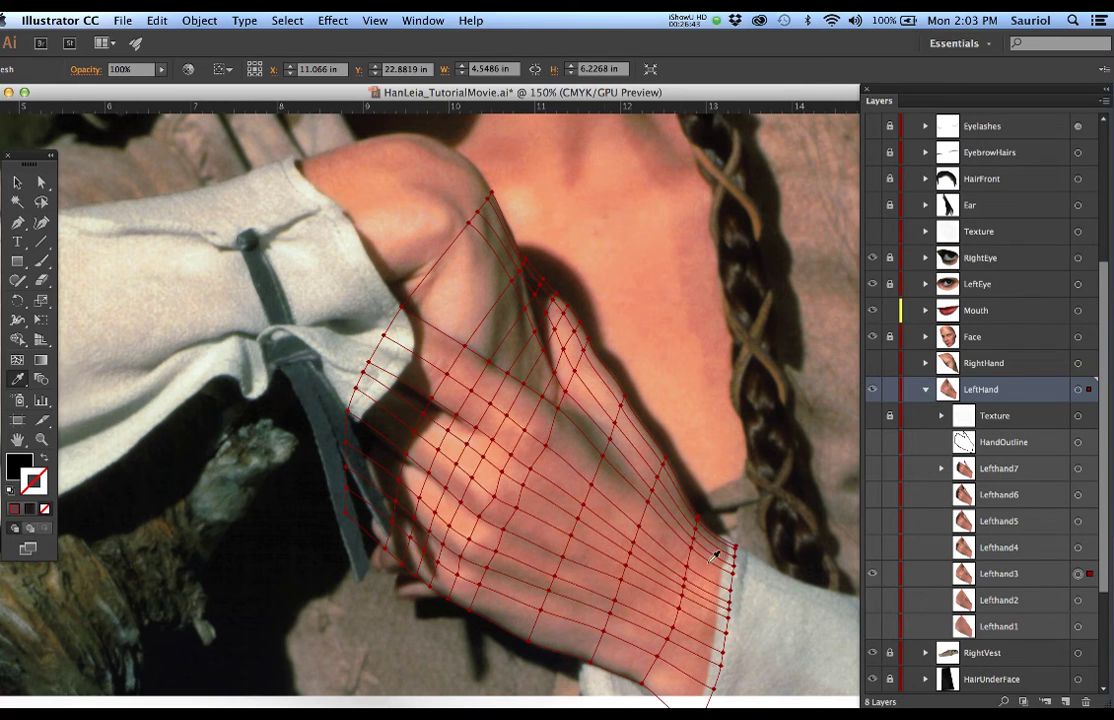
Switch from Lefthand3 back to Lefthand1 and select its mesh to compare the two grids
click(873, 574)
click(873, 626)
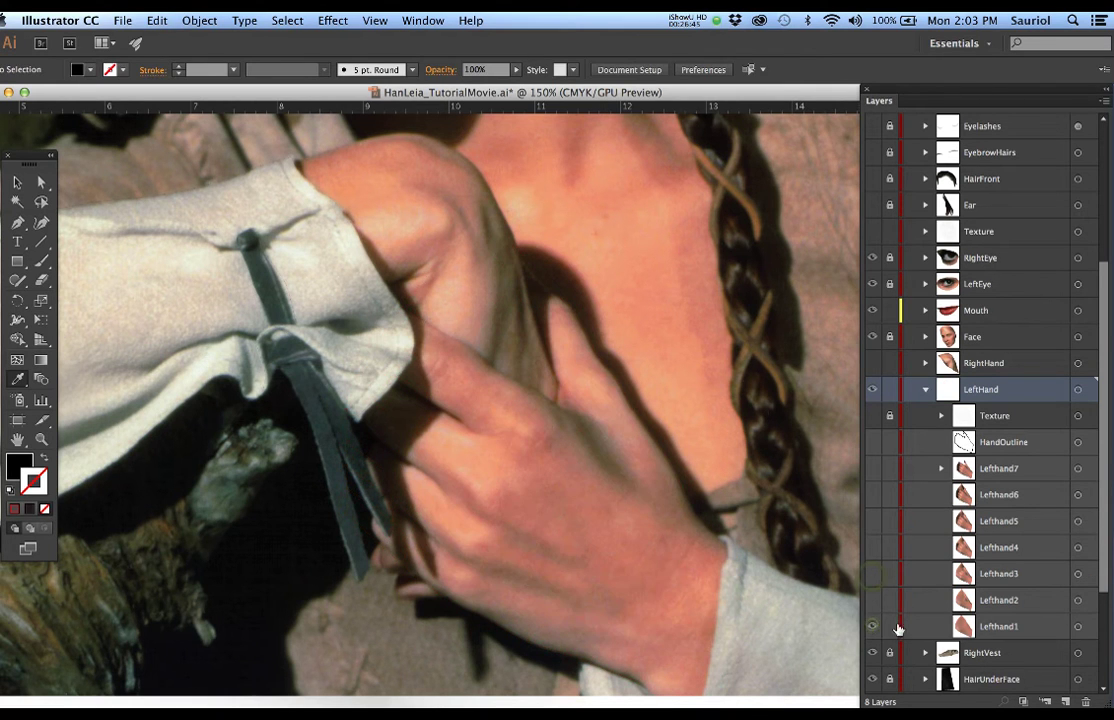
click(1078, 627)
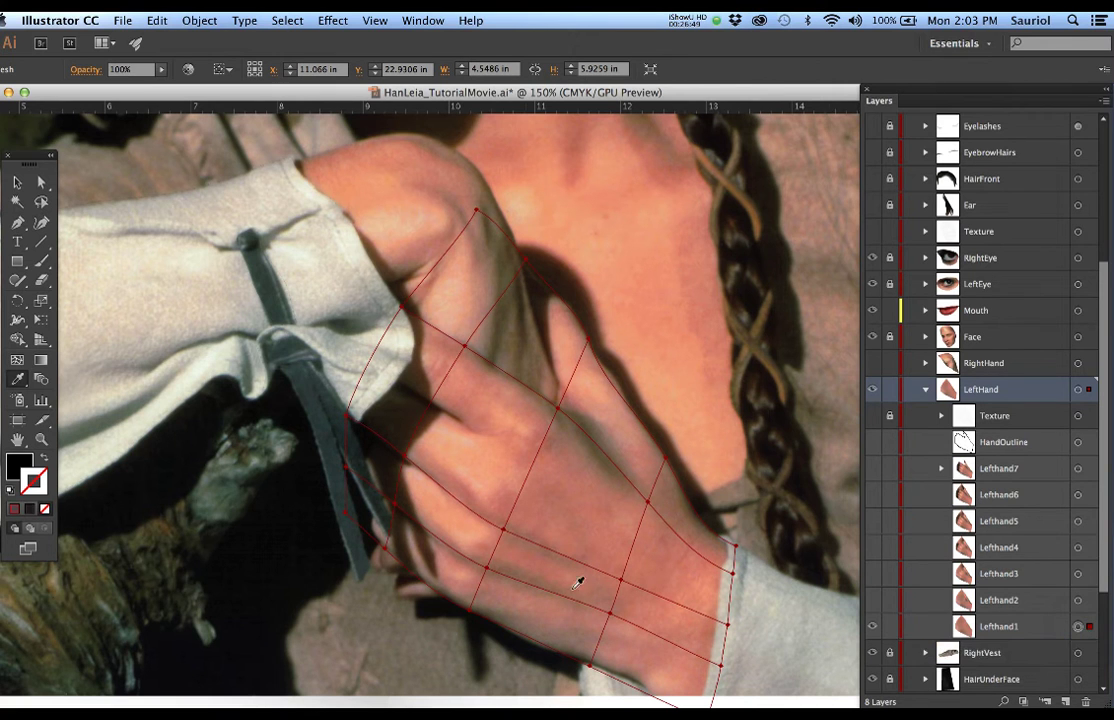
Hide Lefthand1, show Lefthand3 through Lefthand6, and select each stage's mesh in turn to examine the added lines
click(872, 628)
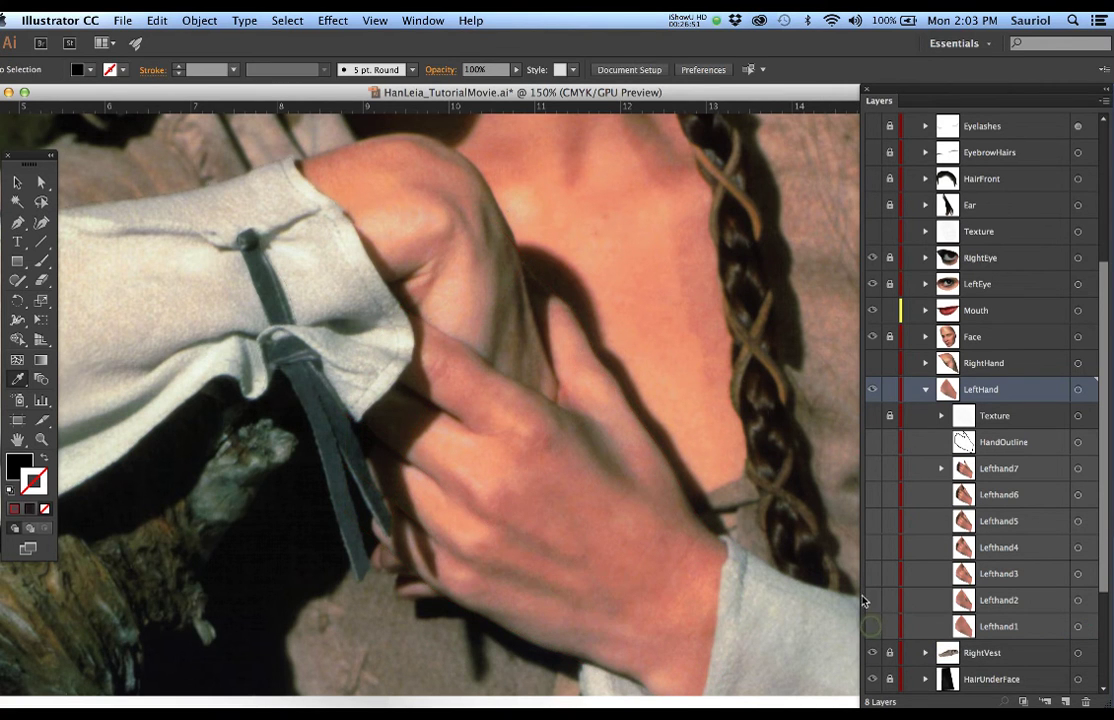
click(1078, 574)
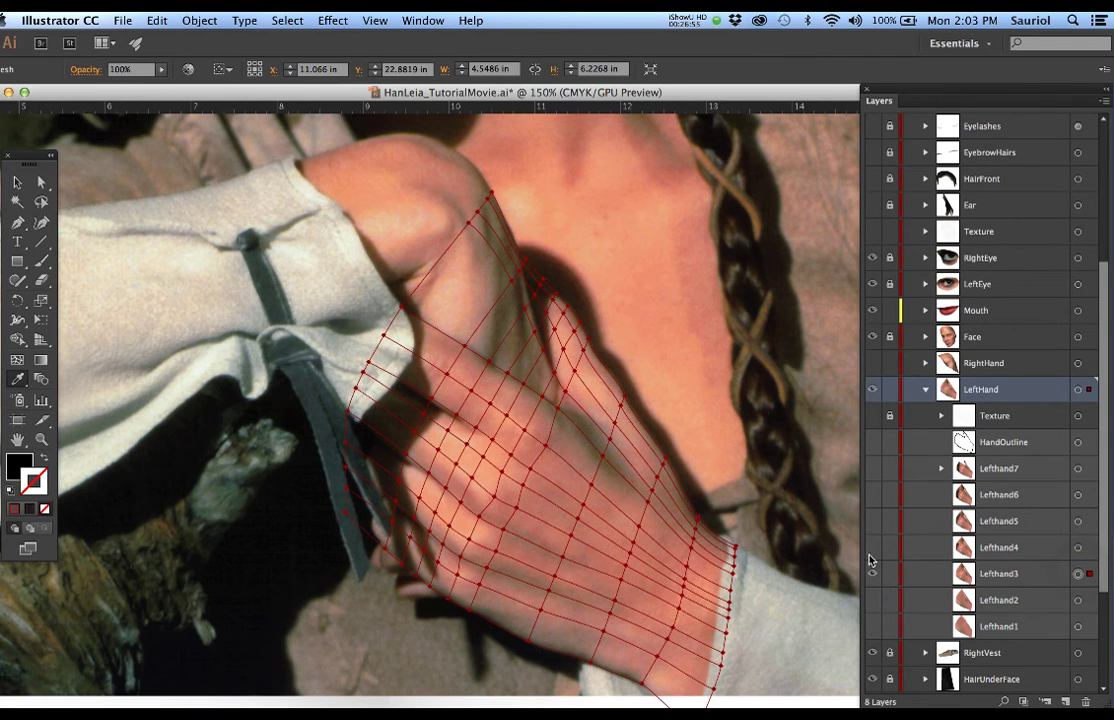
click(1078, 548)
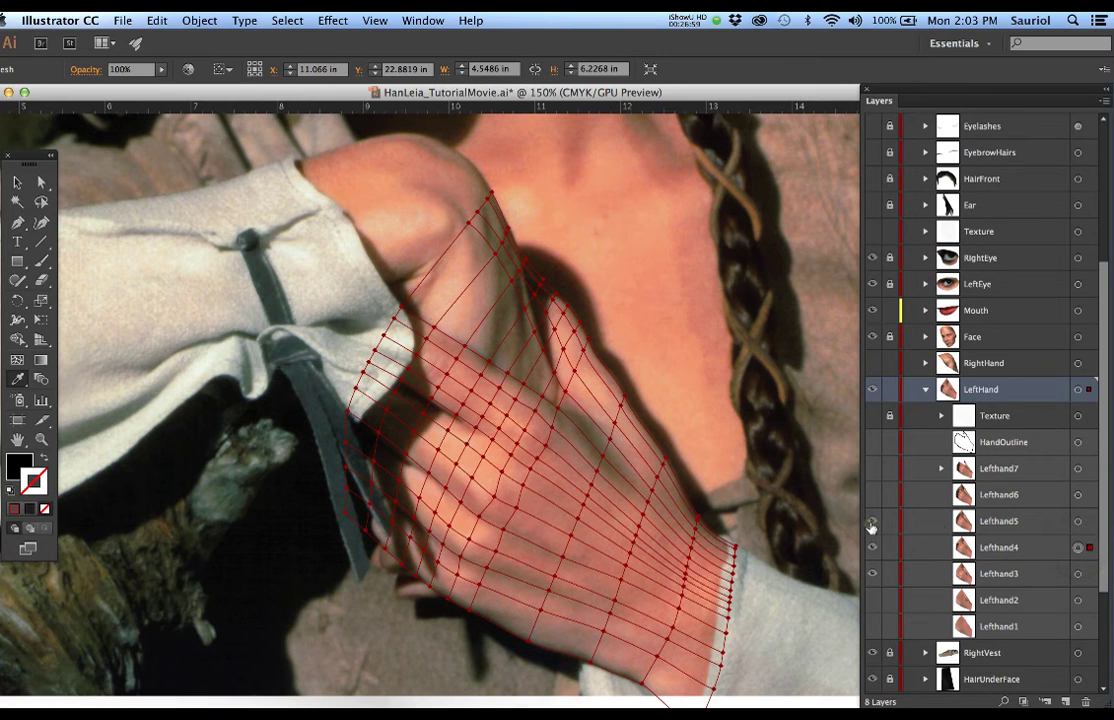
click(1078, 521)
click(872, 494)
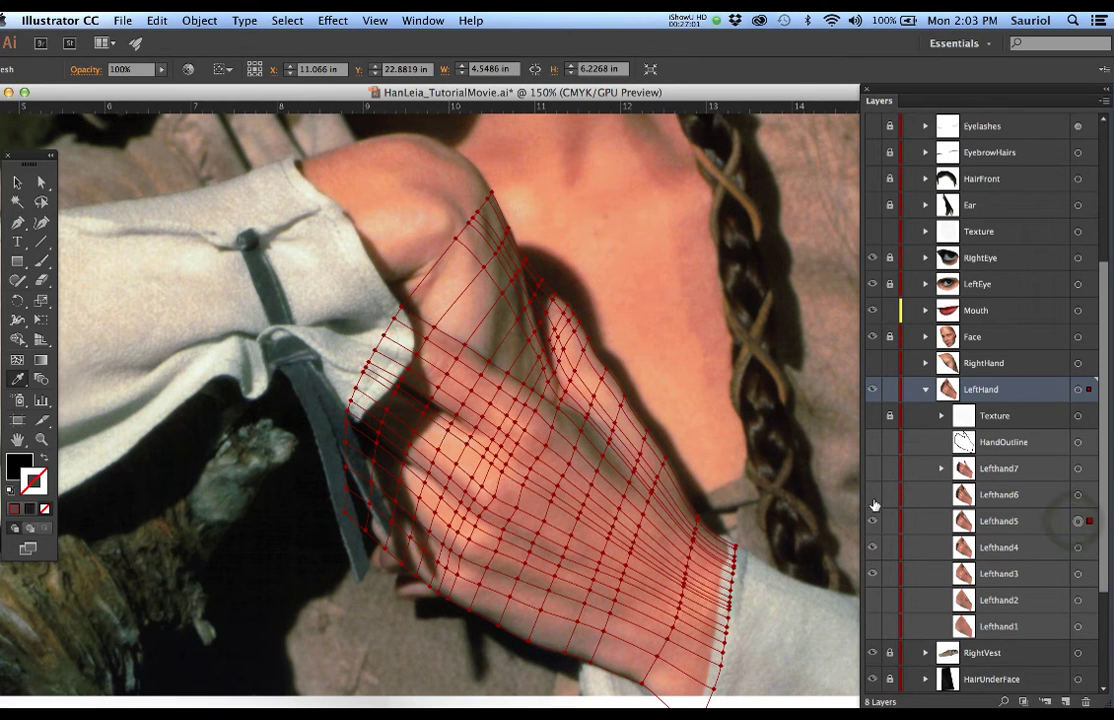
click(1078, 494)
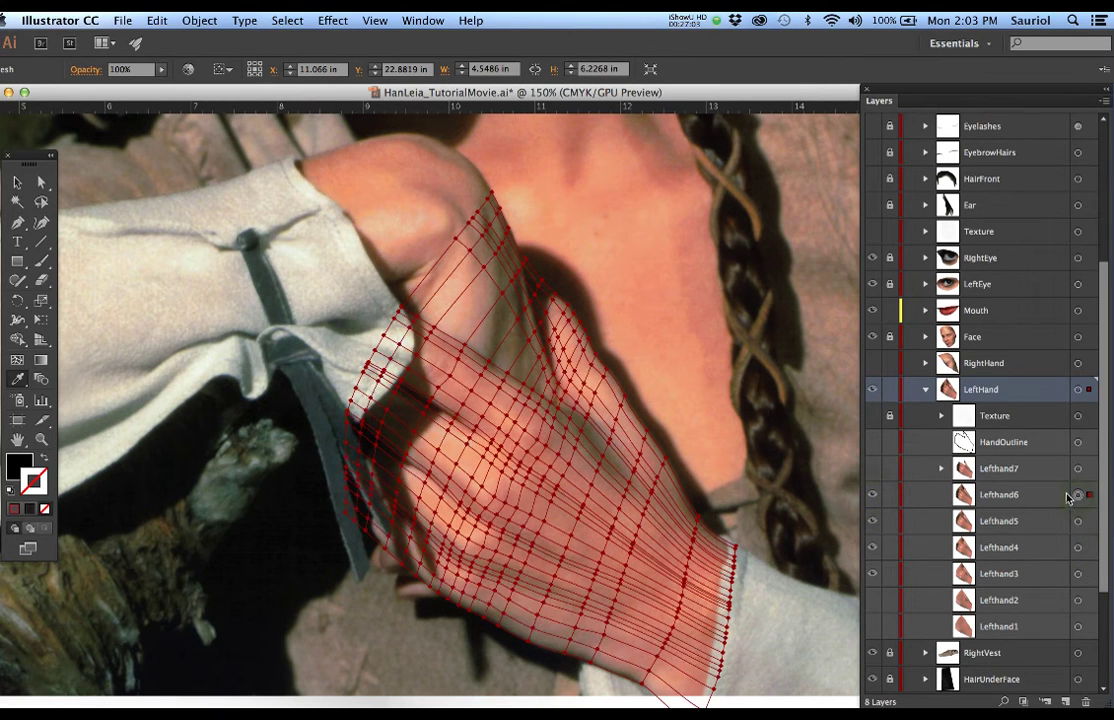
Show Lefthand7 and select its clip group to examine the clipping outline, with the Clicky2 Leia photo hidden
click(872, 470)
click(1078, 468)
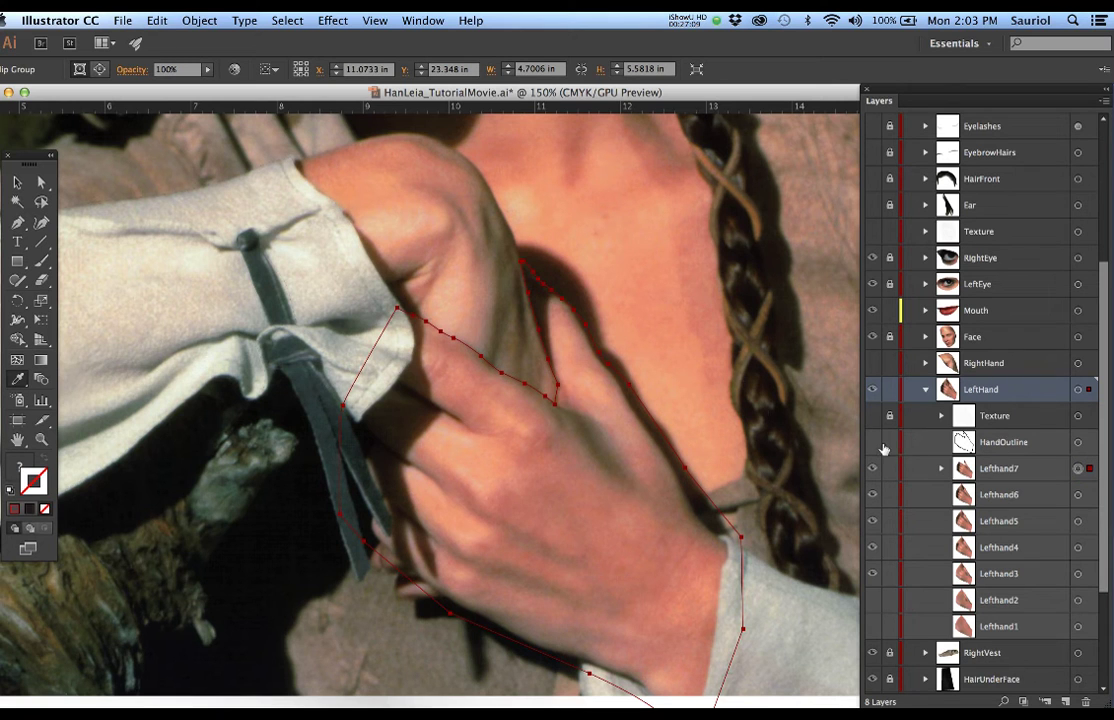
scroll(975, 250, up, 5)
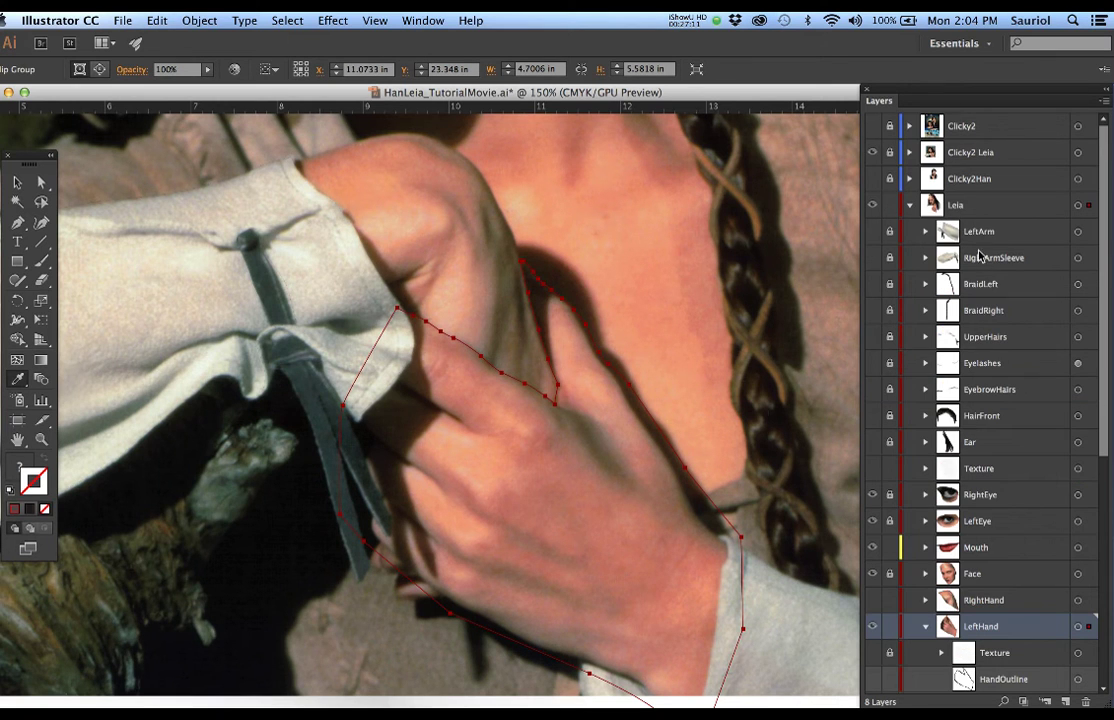
click(871, 152)
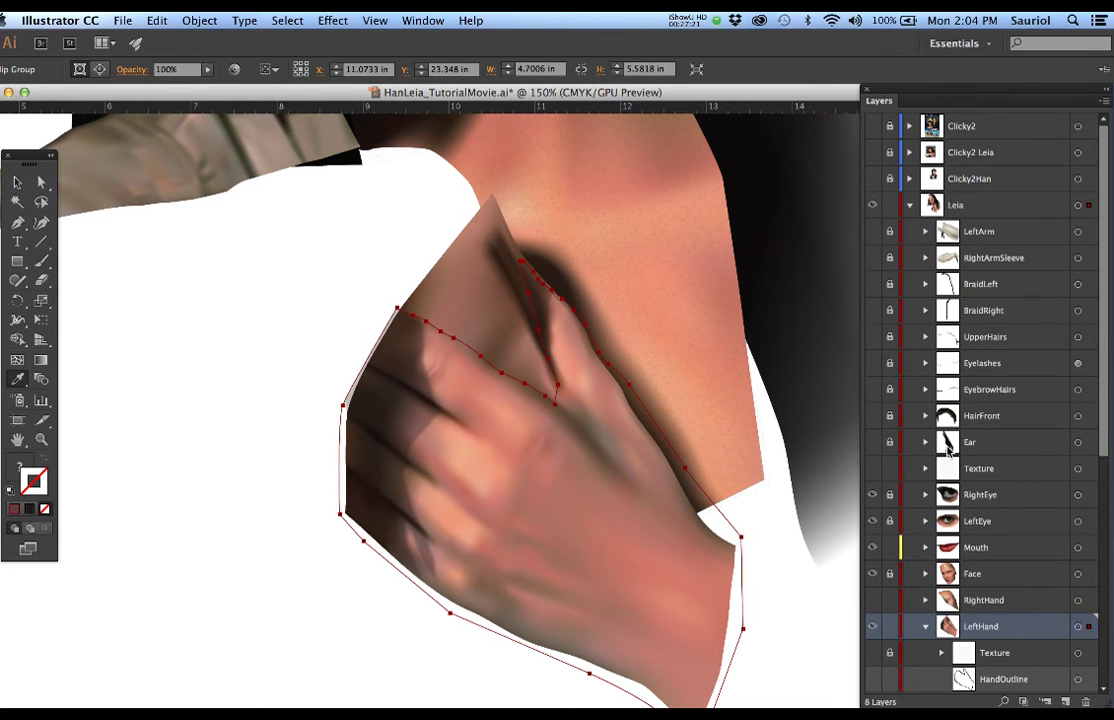
Hide the left-hand stages from Lefthand7 down to Lefthand3 and show only the basic Lefthand1 mesh
scroll(947, 450, down, 3)
scroll(947, 450, down, 7)
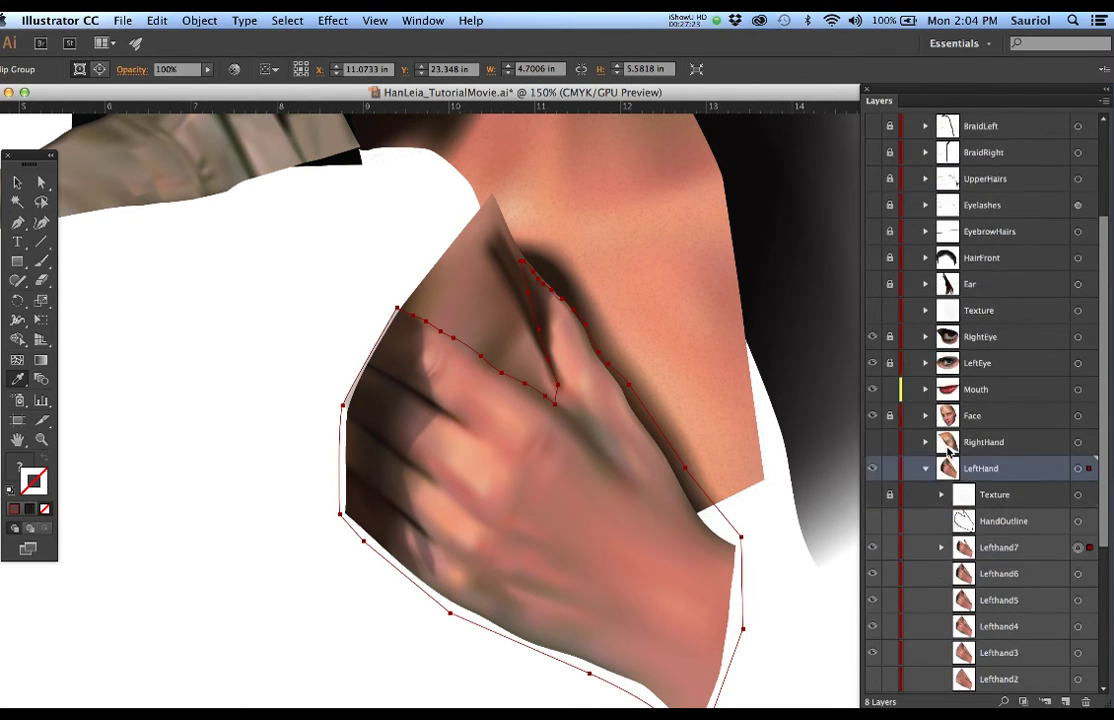
drag(871, 446, 873, 571)
click(874, 604)
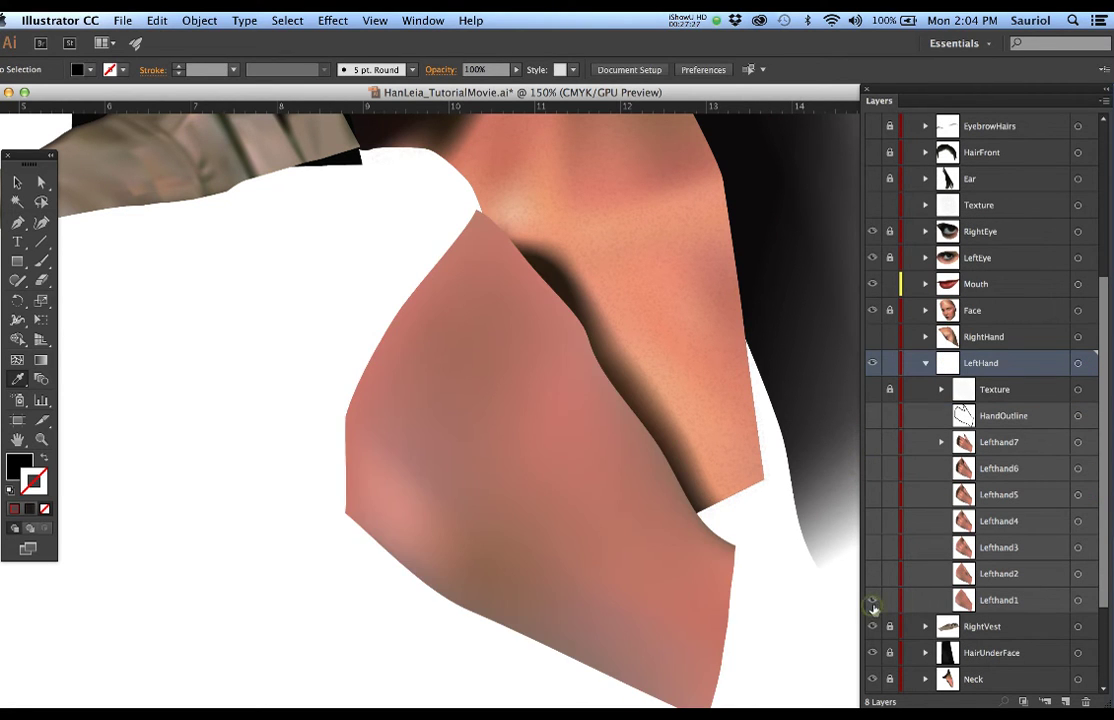
Show the stages Lefthand2 through Lefthand7 one after another on top of Lefthand1 to build up the hand
click(875, 572)
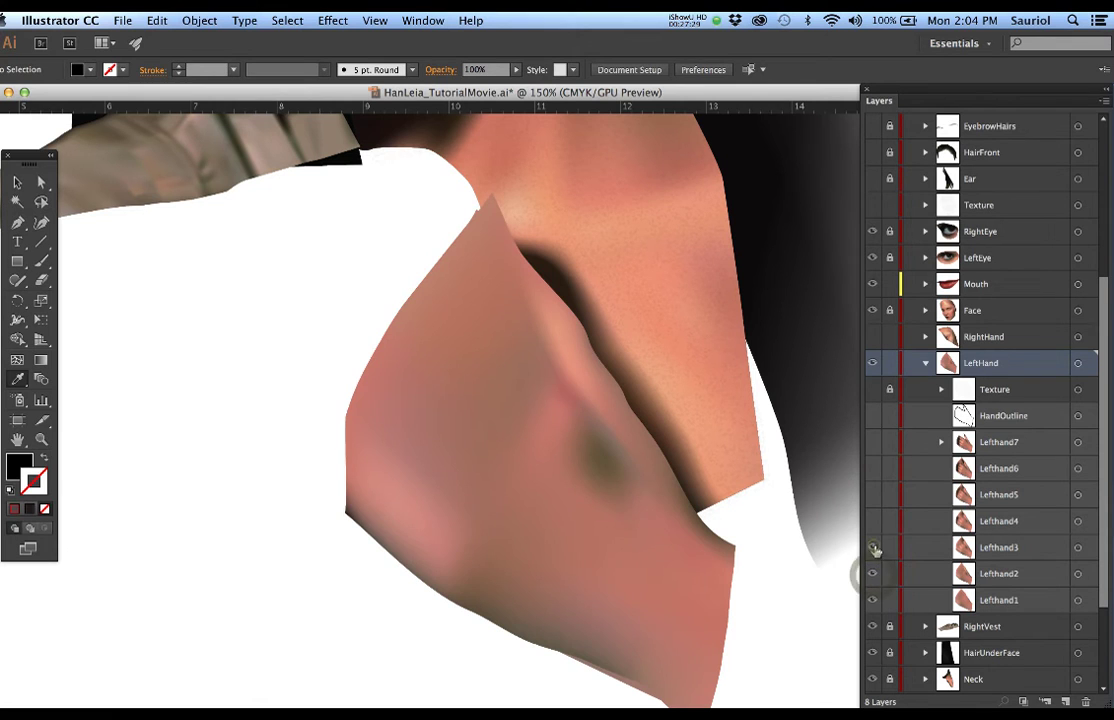
click(874, 547)
click(874, 521)
click(873, 494)
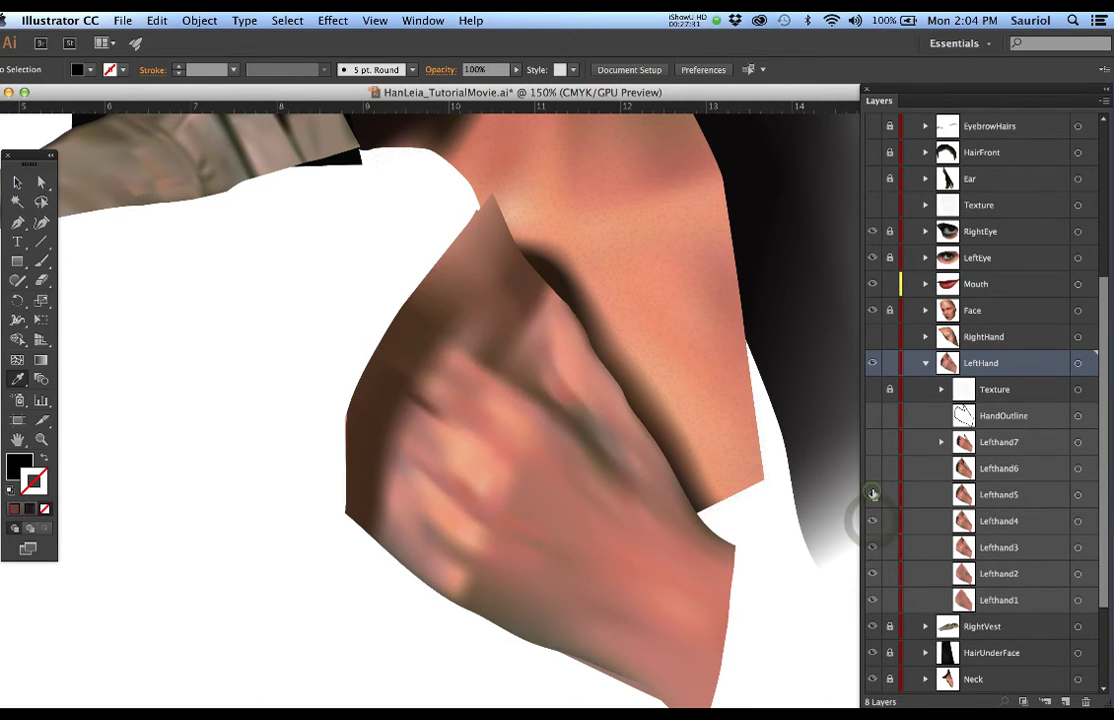
click(872, 469)
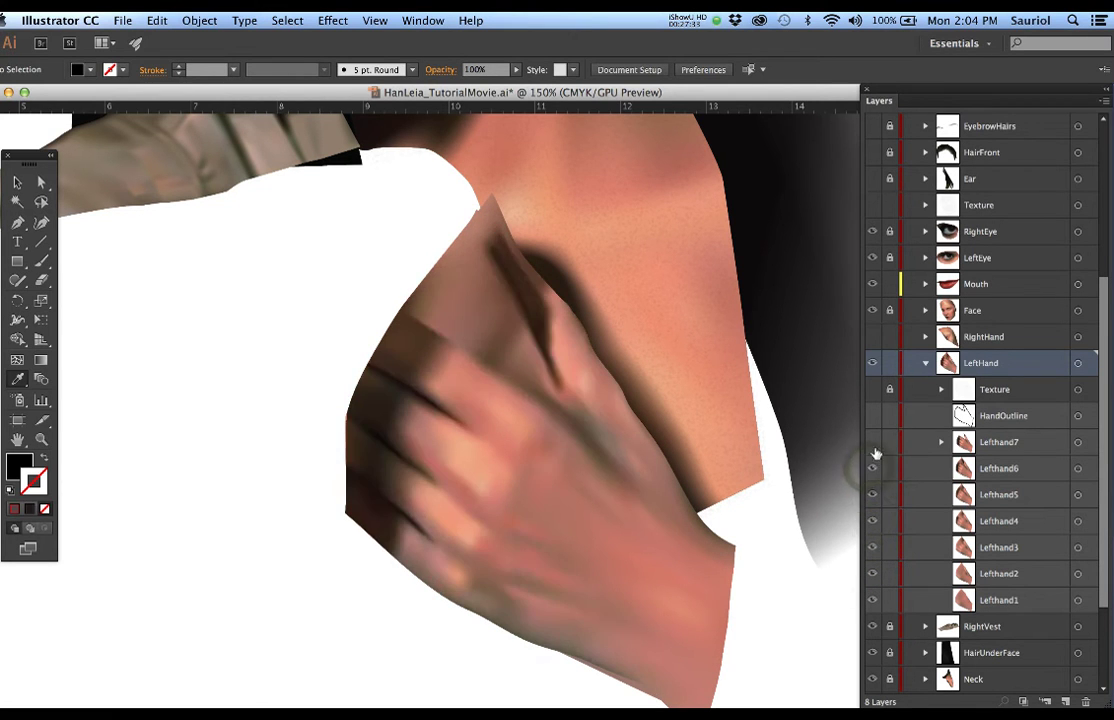
click(873, 443)
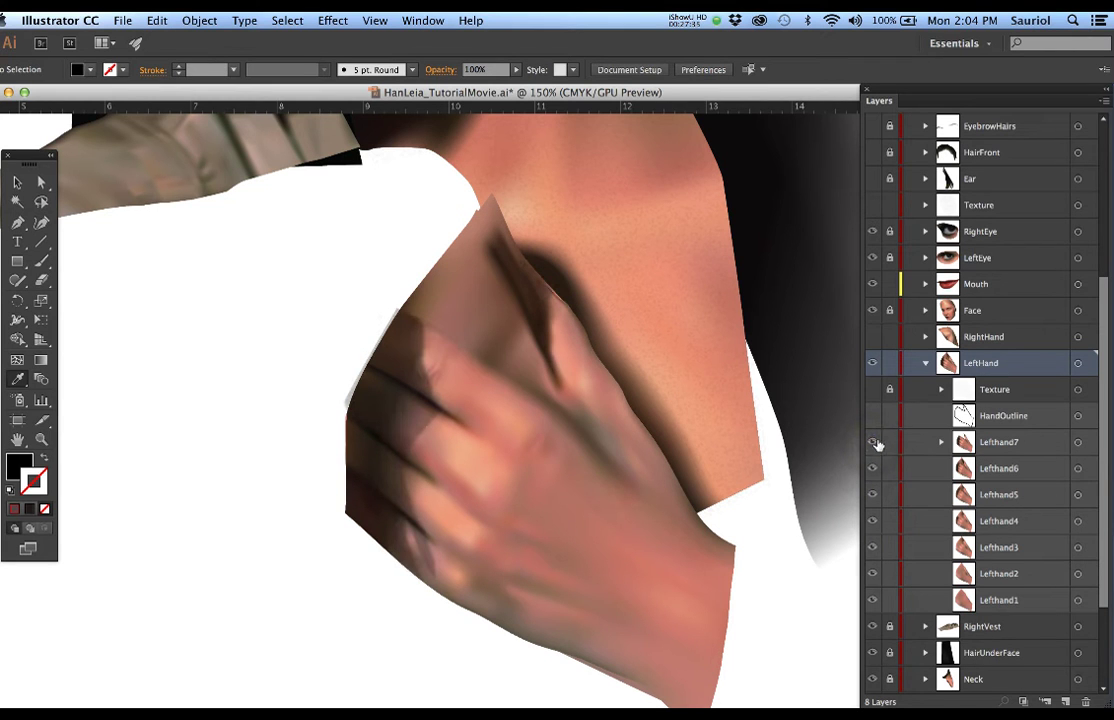
Show the RightHand layer and view both hands together with the face and neck
click(872, 338)
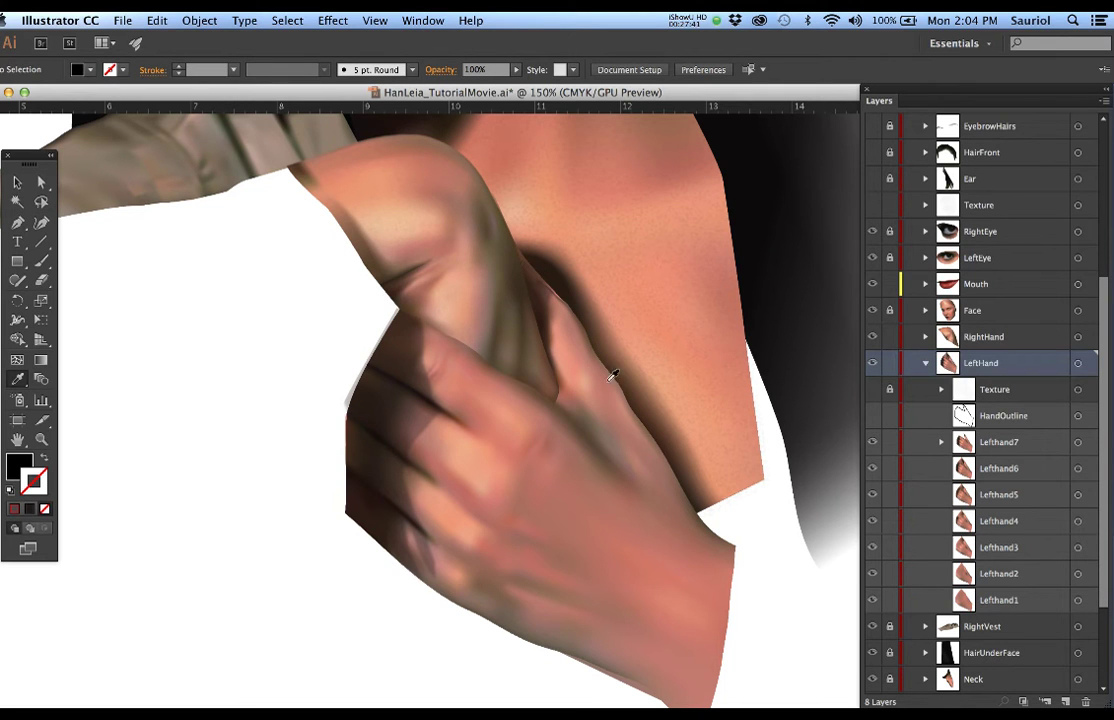
scroll(555, 390, down, 2)
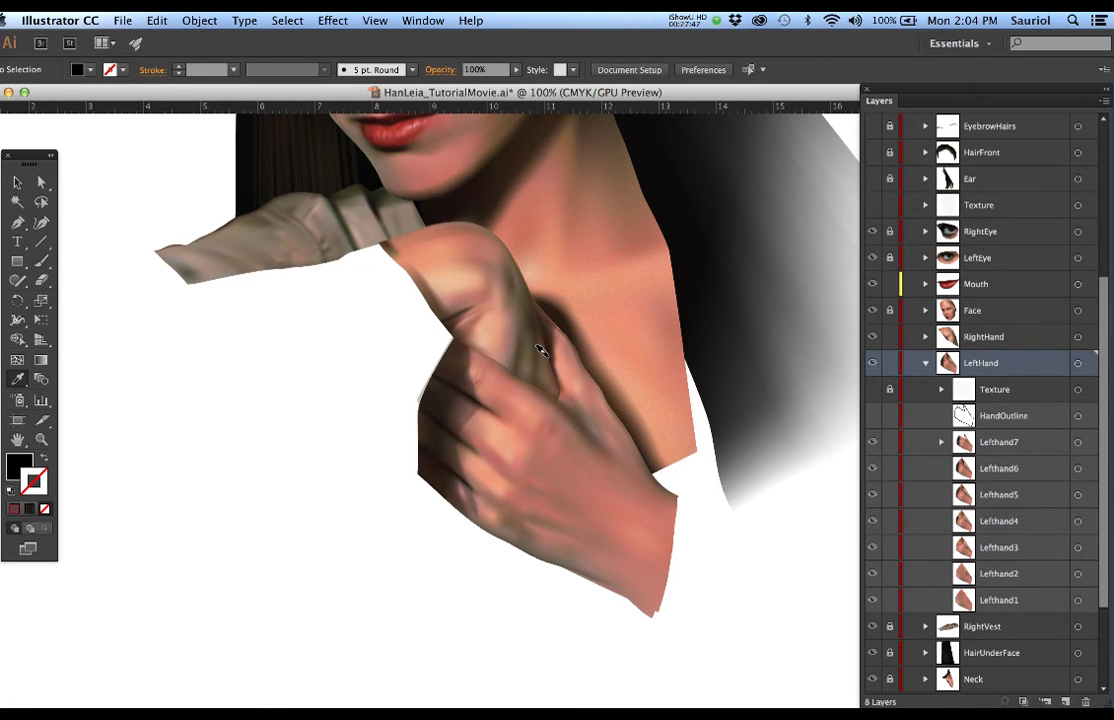
scroll(538, 350, down, 1)
drag(570, 323, 513, 472)
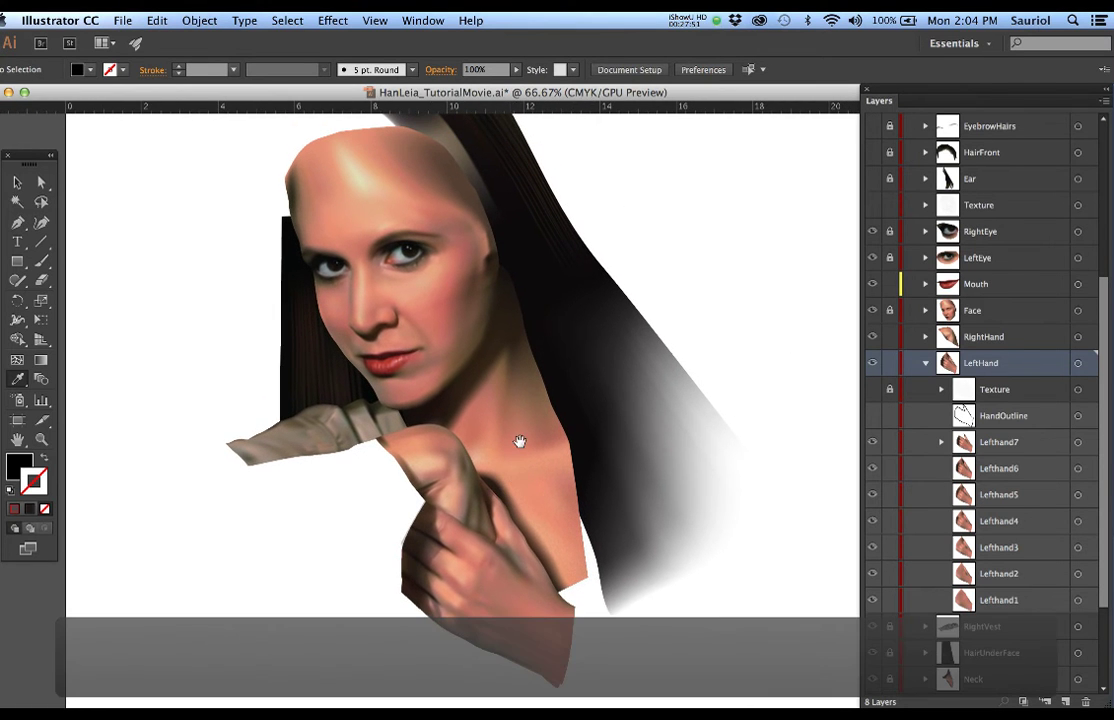
Examine the left hand's fingers and shading up close and within the whole portrait
scroll(493, 530, up, 1)
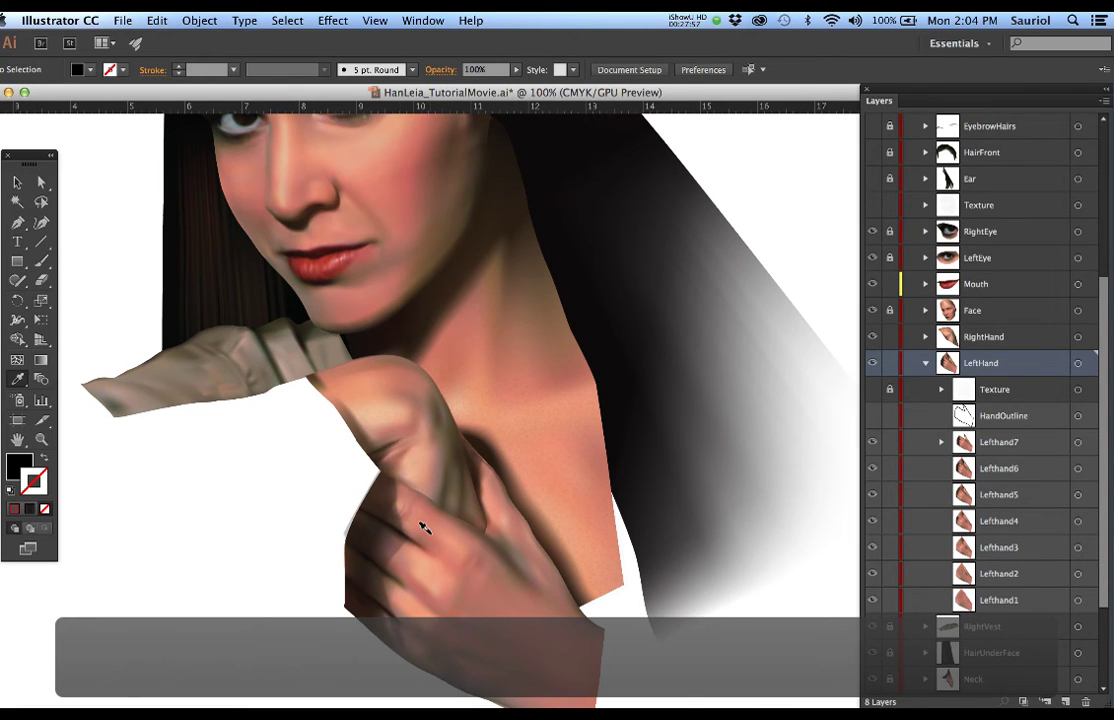
scroll(423, 528, up, 1)
drag(537, 564, 525, 480)
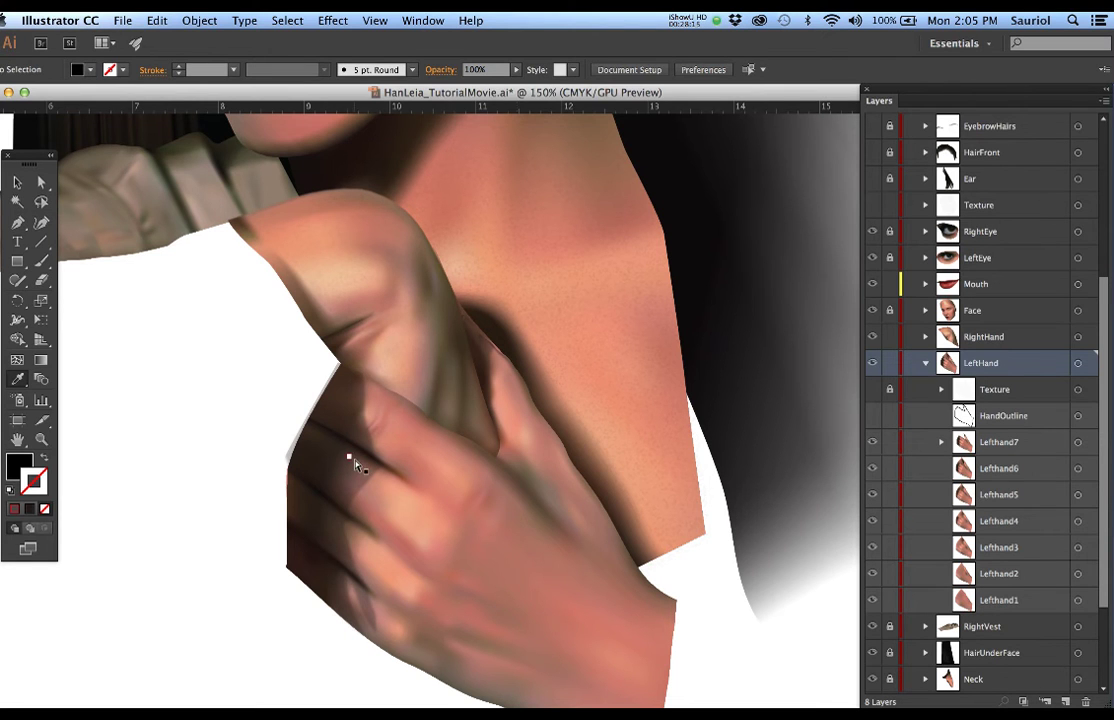
click(513, 511)
click(504, 492)
click(391, 464)
click(468, 507)
scroll(468, 462, down, 1)
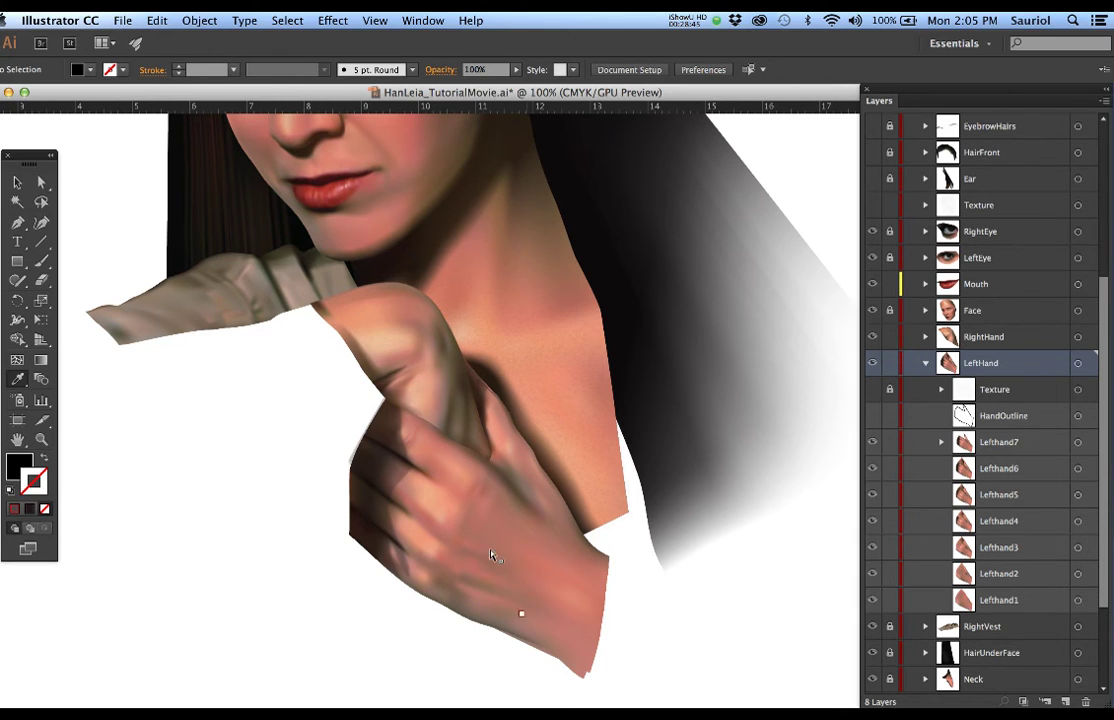
scroll(469, 414, down, 2)
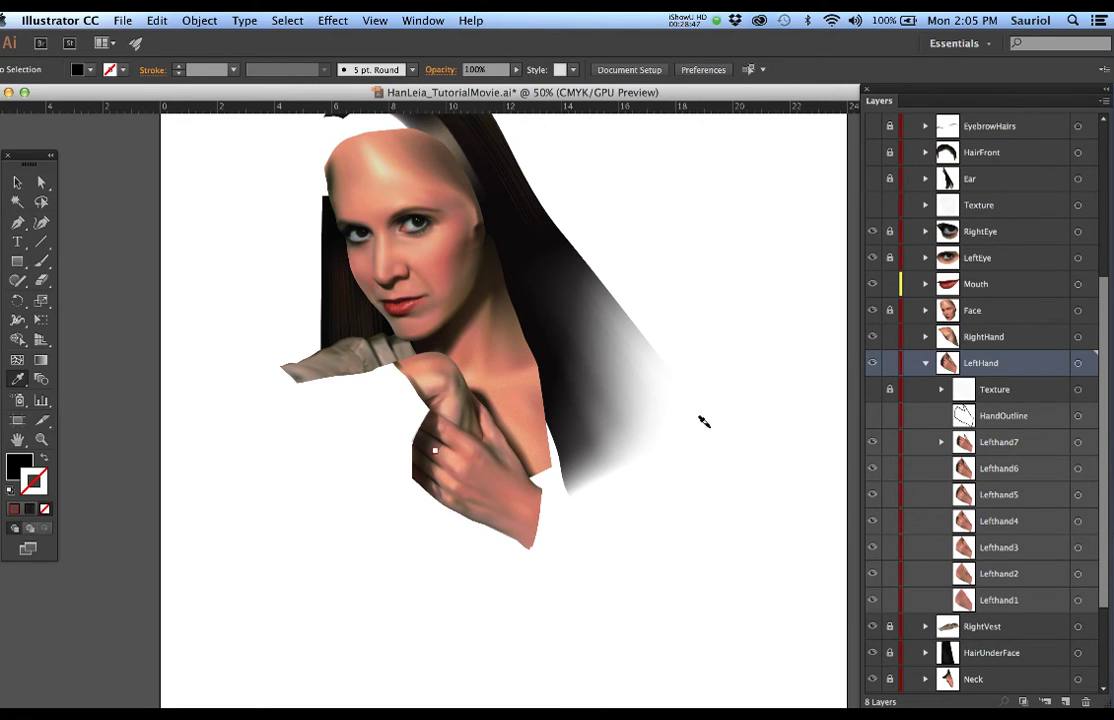
Lock the RightHand and LeftHand layers, collapse LeftHand, and show the Ear layer
click(887, 366)
click(926, 366)
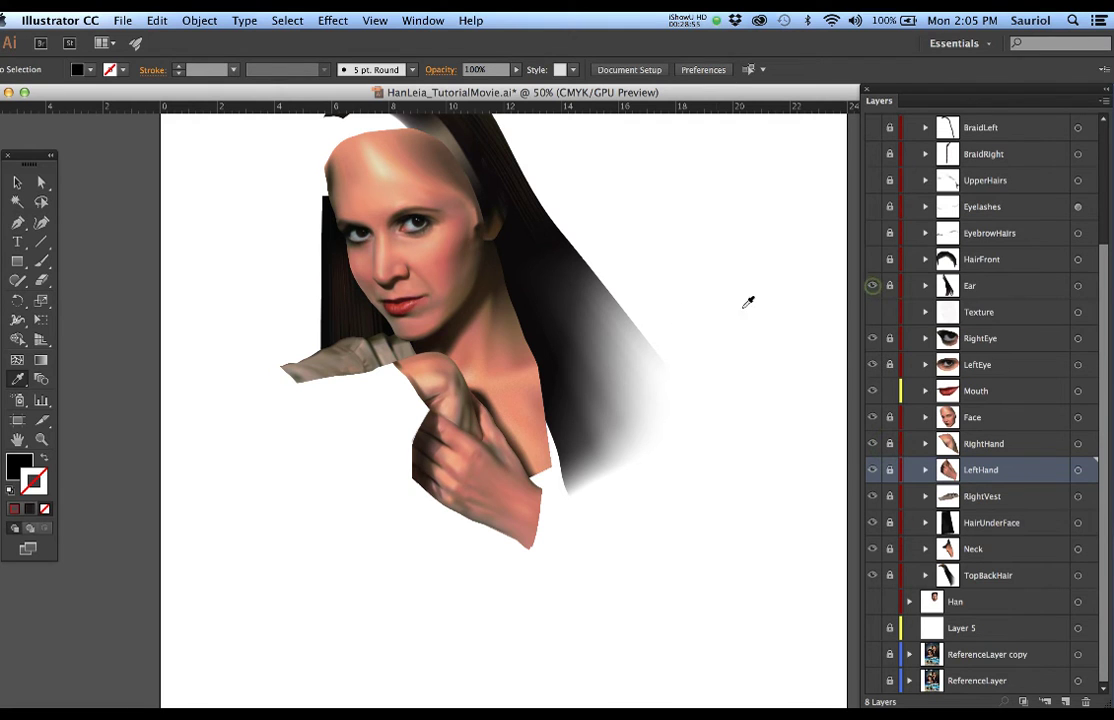
drag(587, 314, 599, 400)
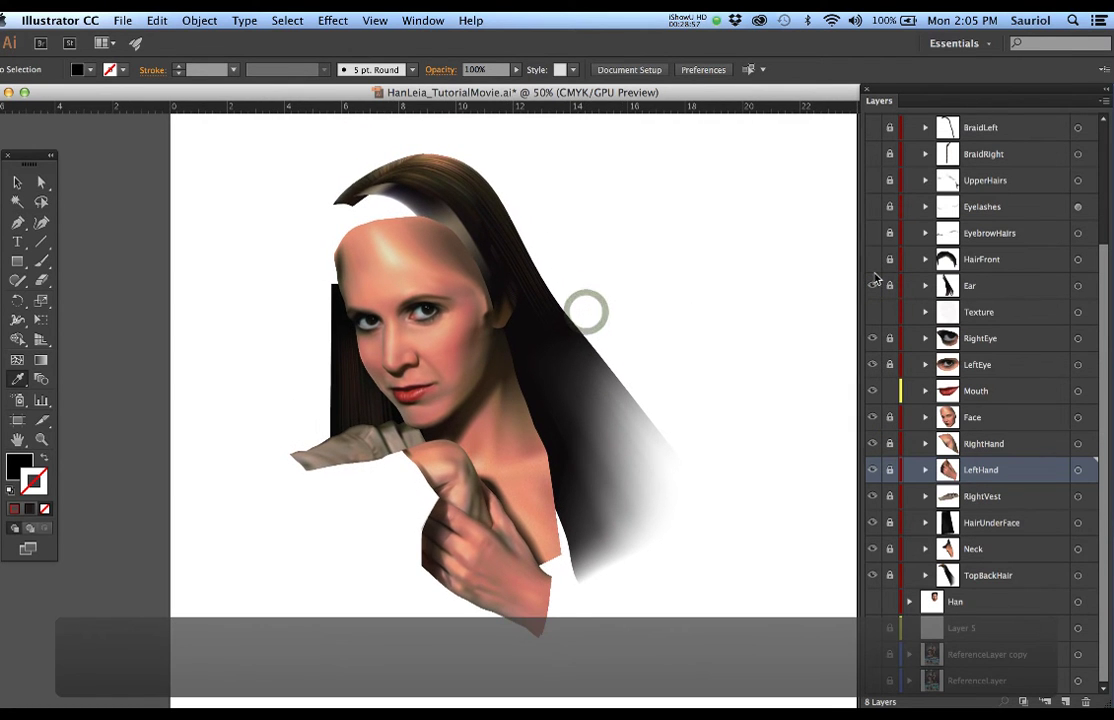
Show the HairFront layer and toggle its visibility off and on to compare the hairline over the forehead
scroll(905, 290, up, 5)
click(872, 391)
scroll(449, 270, up, 1)
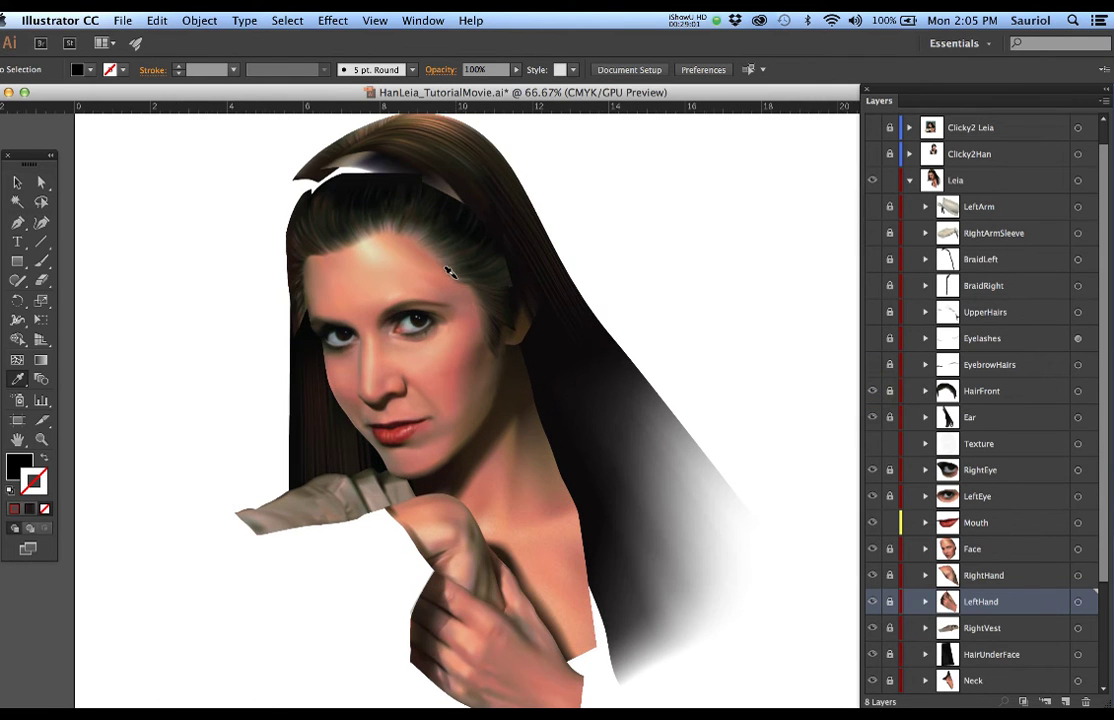
click(872, 391)
click(872, 391)
key(super+1)
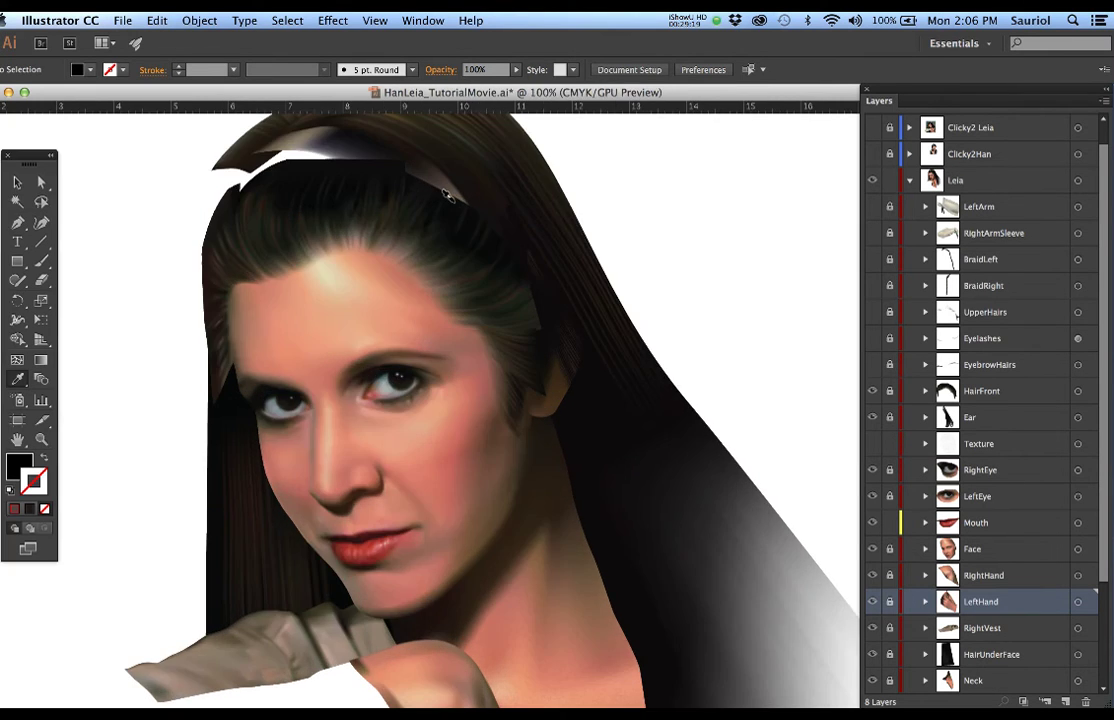
Unlock and expand the HairFront layer and unlock its sublayers from Bangs2 through HairRightSide
click(925, 391)
drag(891, 424, 892, 550)
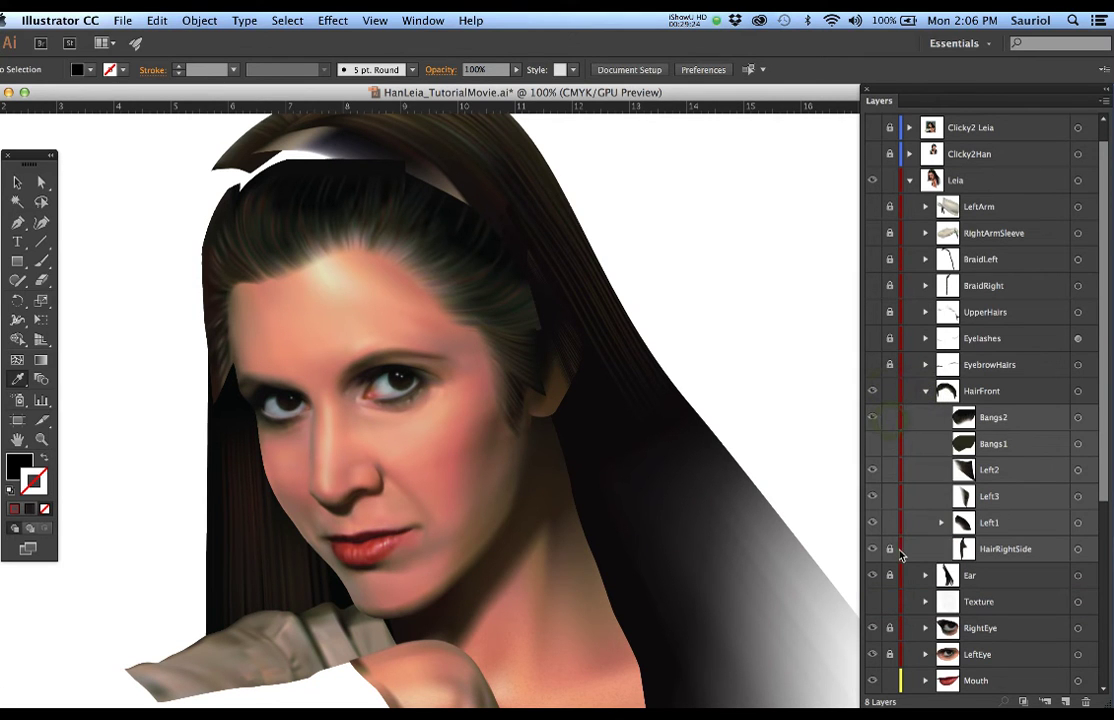
Select the Bangs2 mesh and the Left2 mesh in turn to examine how the front hair is built
click(1077, 418)
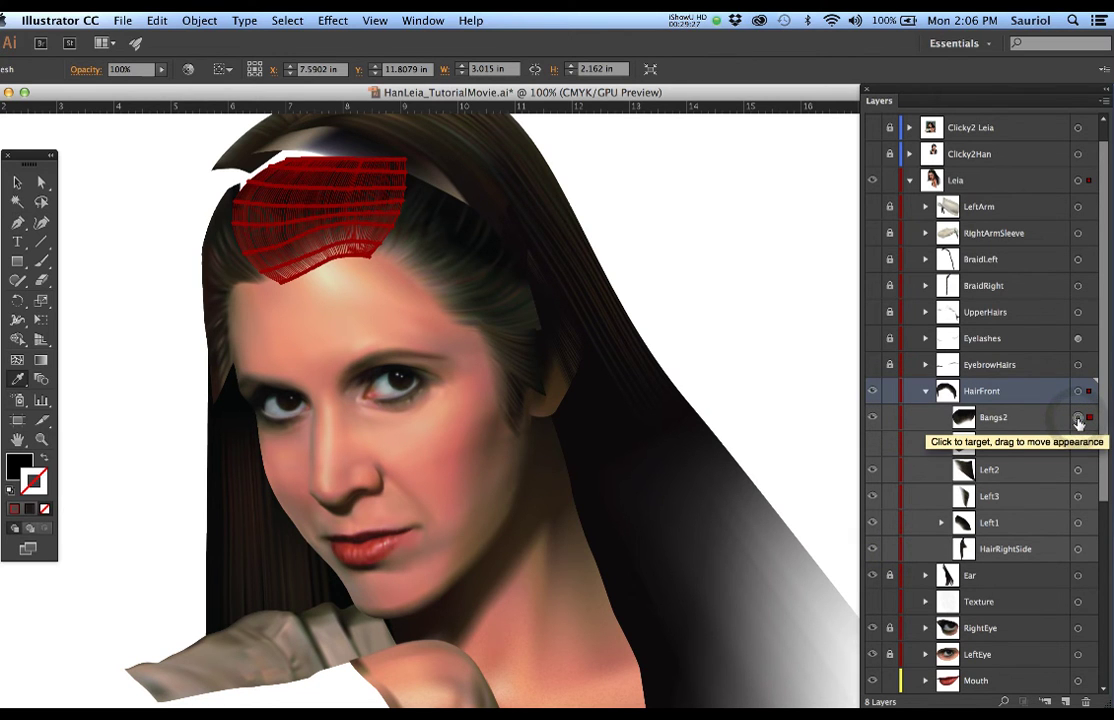
scroll(368, 209, up, 1)
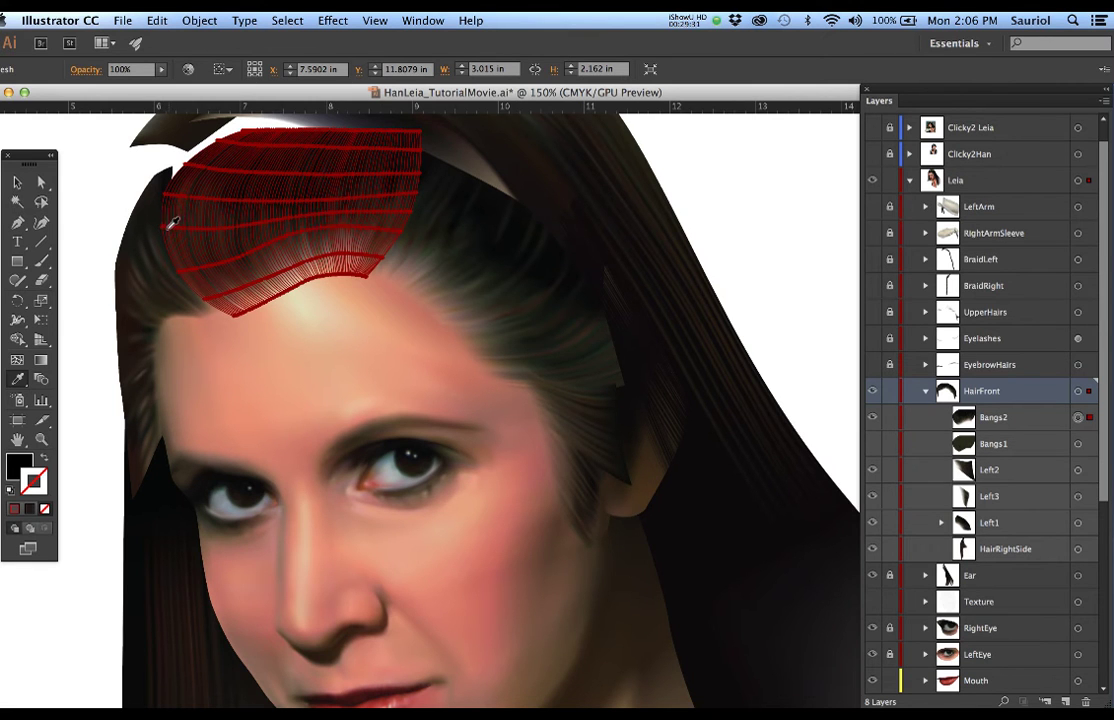
click(1077, 445)
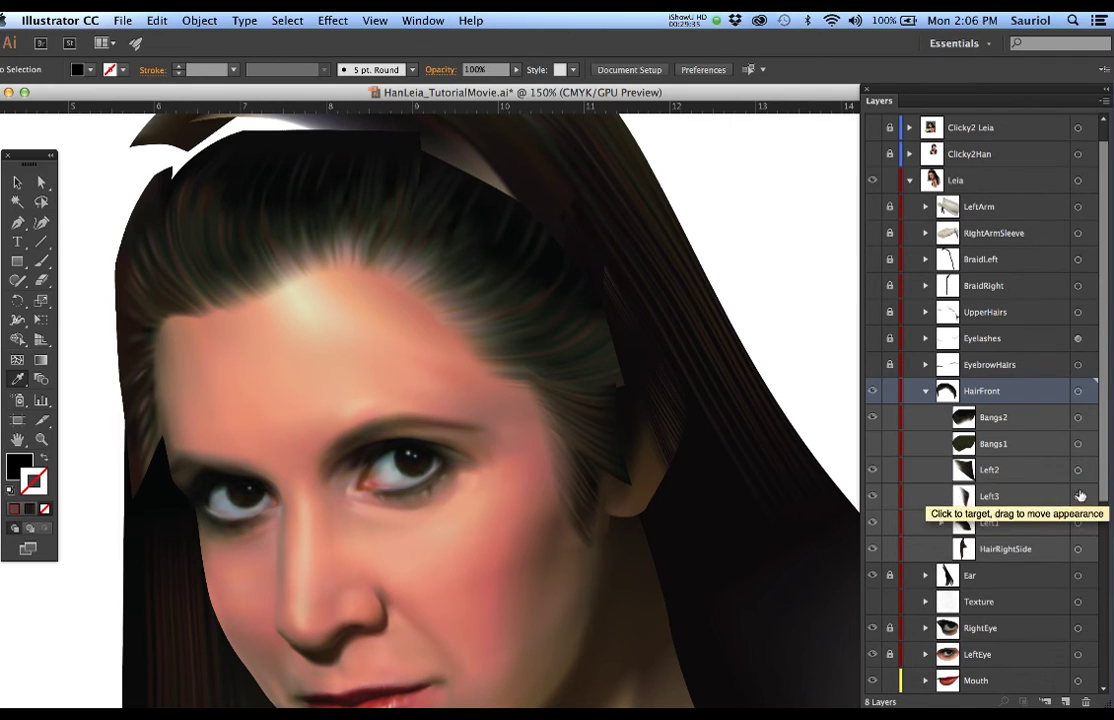
click(1077, 470)
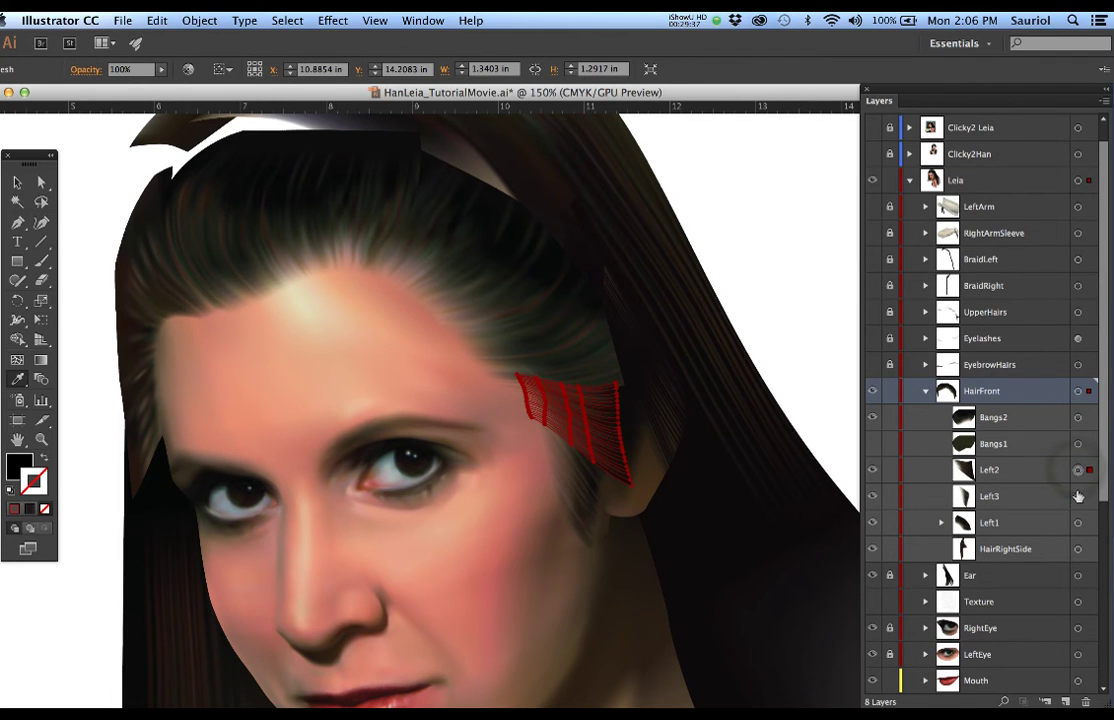
Select the Left3 mesh and the Left1 clip group in turn, and expand Left1 to examine its clipped Bangs2 mesh
click(1077, 497)
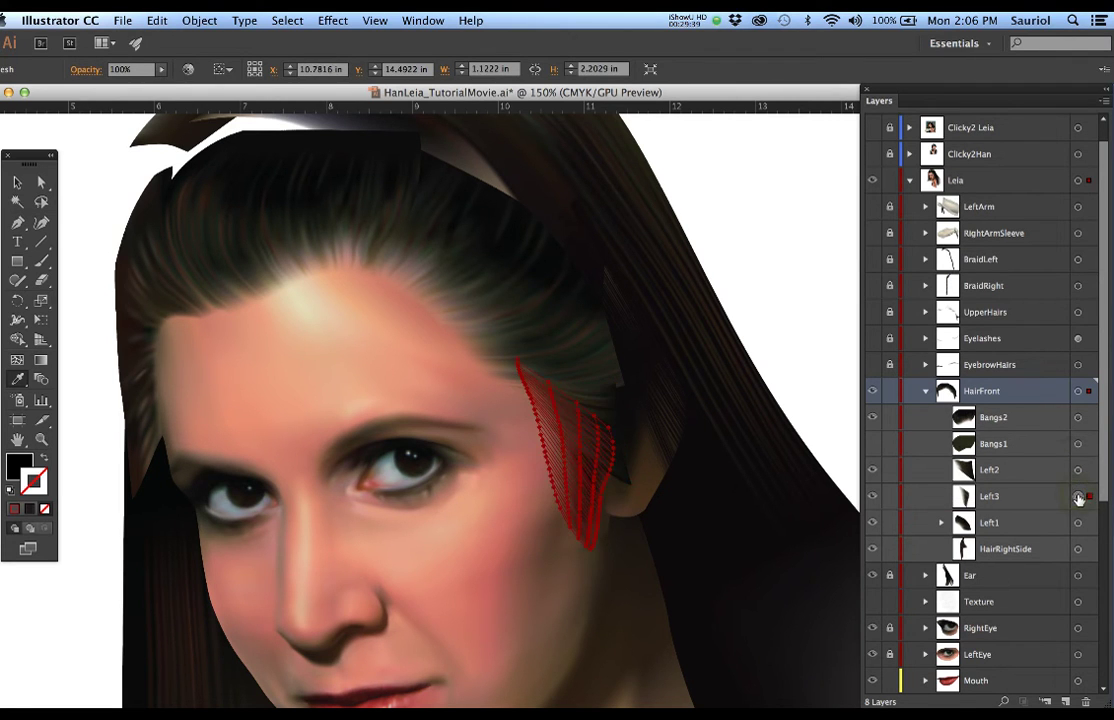
click(1078, 523)
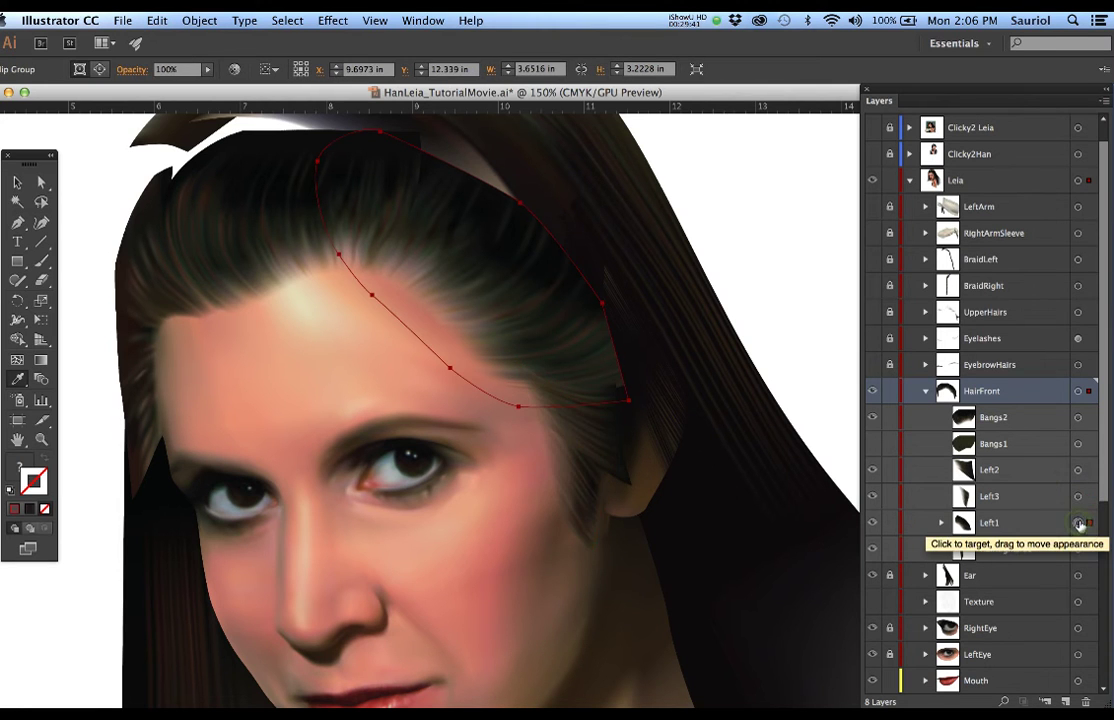
click(940, 525)
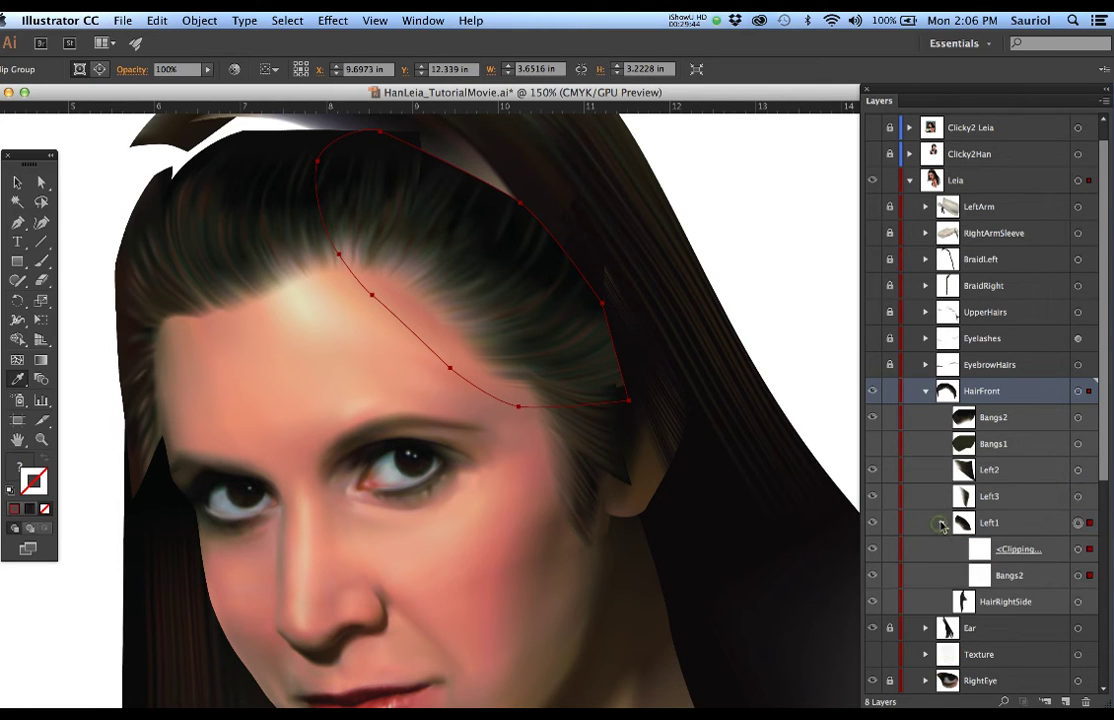
click(1077, 576)
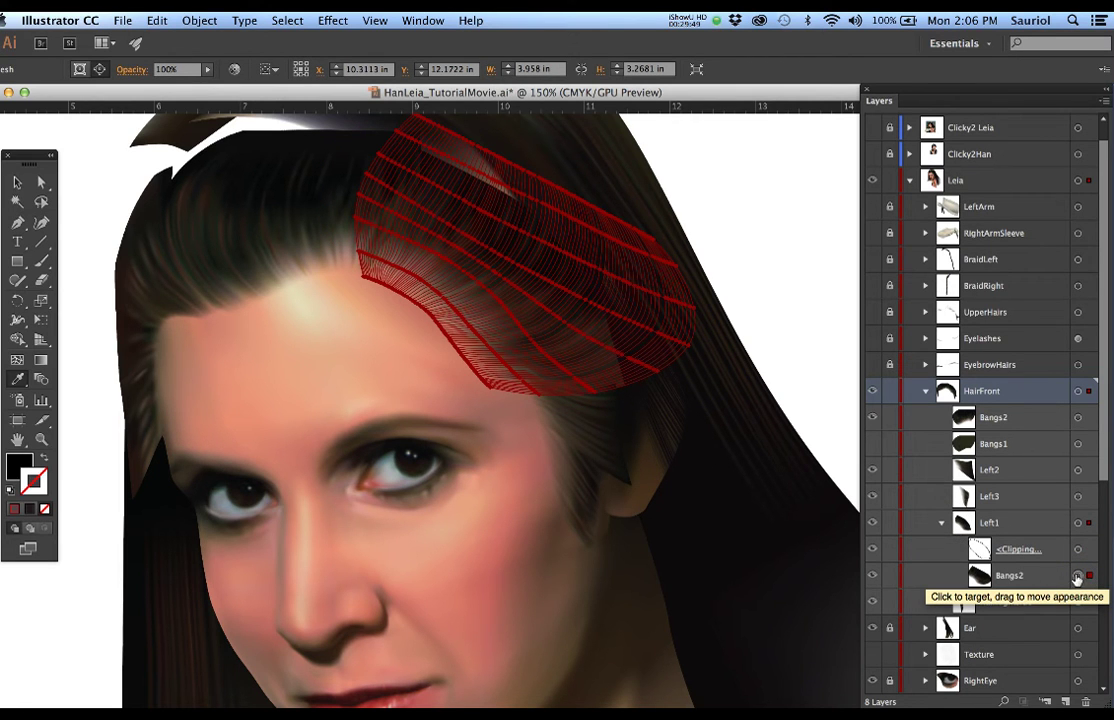
Compare the standalone Bangs2 mesh over the forehead with the Bangs2 mesh inside Left1 by selecting each in turn
click(1079, 446)
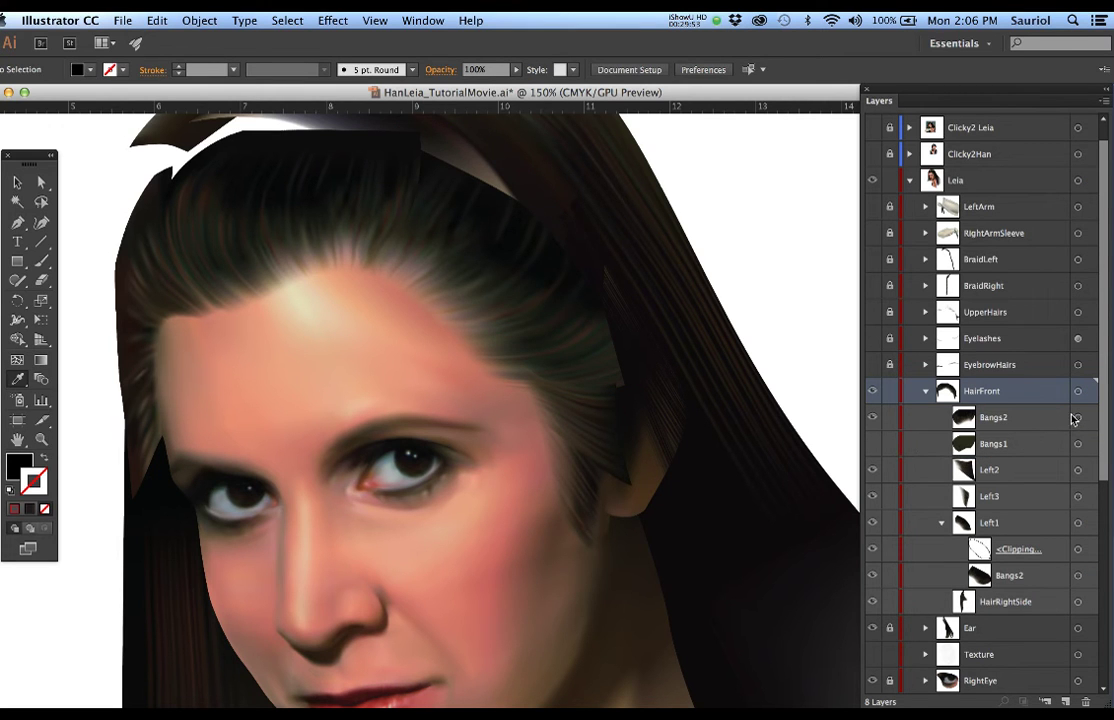
click(1077, 417)
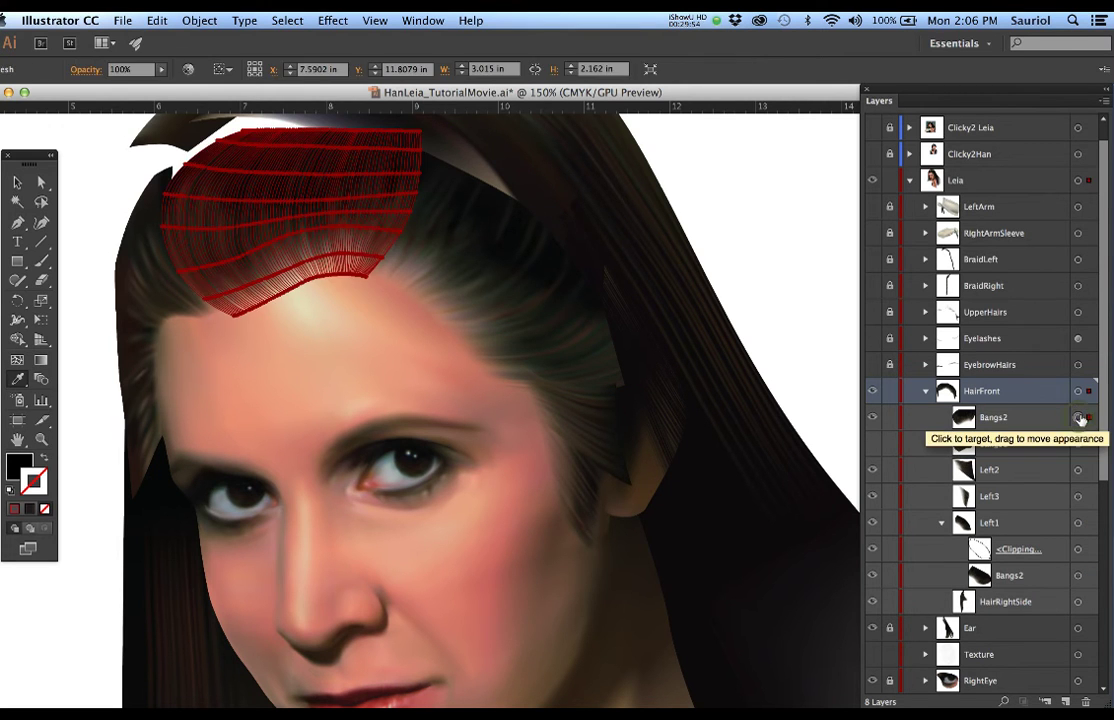
click(1078, 575)
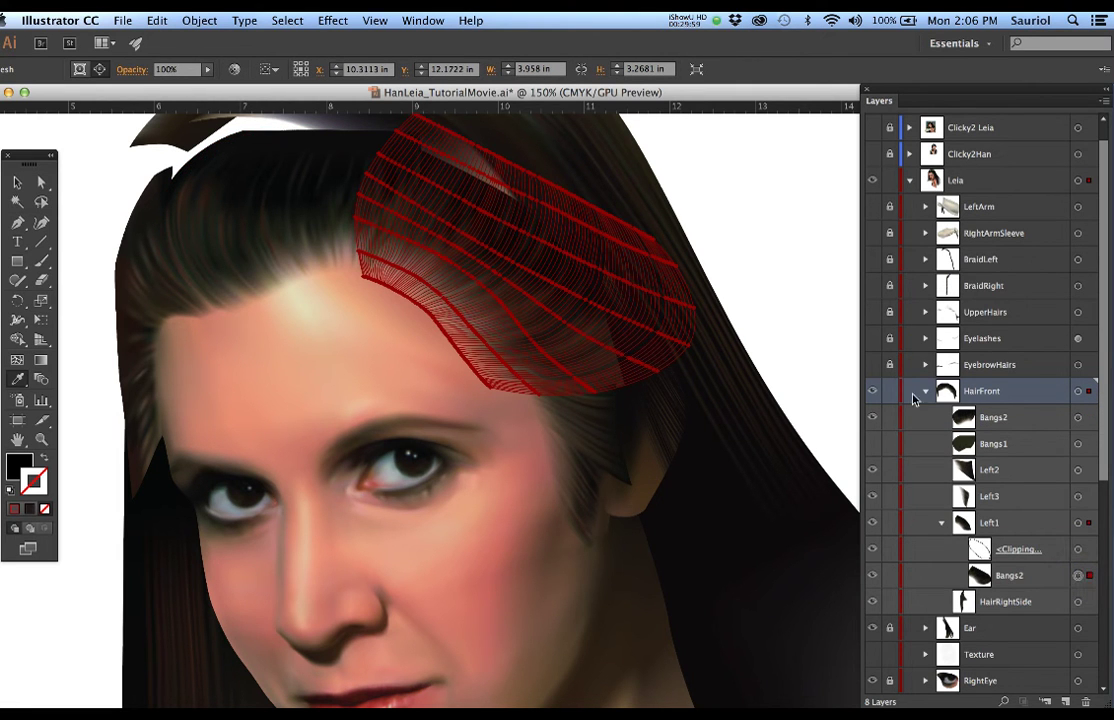
Collapse and lock the HairFront layer
click(925, 391)
click(889, 391)
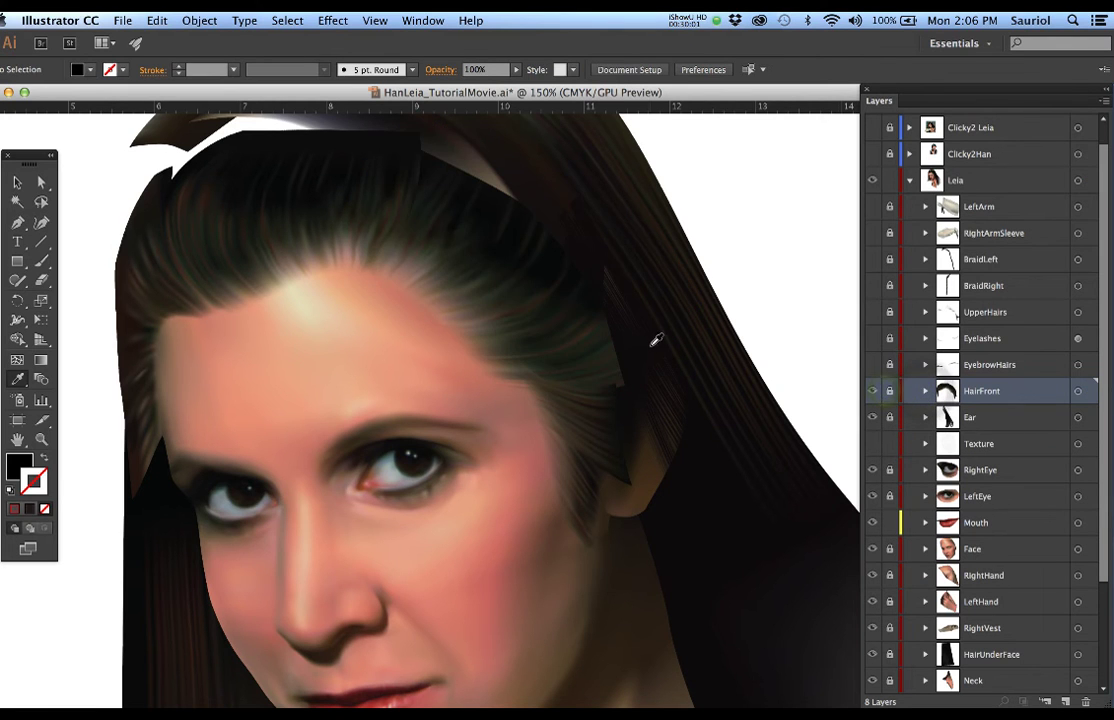
Show the Eyelashes and EyebrowHairs layers in a close view of the eye
scroll(634, 330, down, 1)
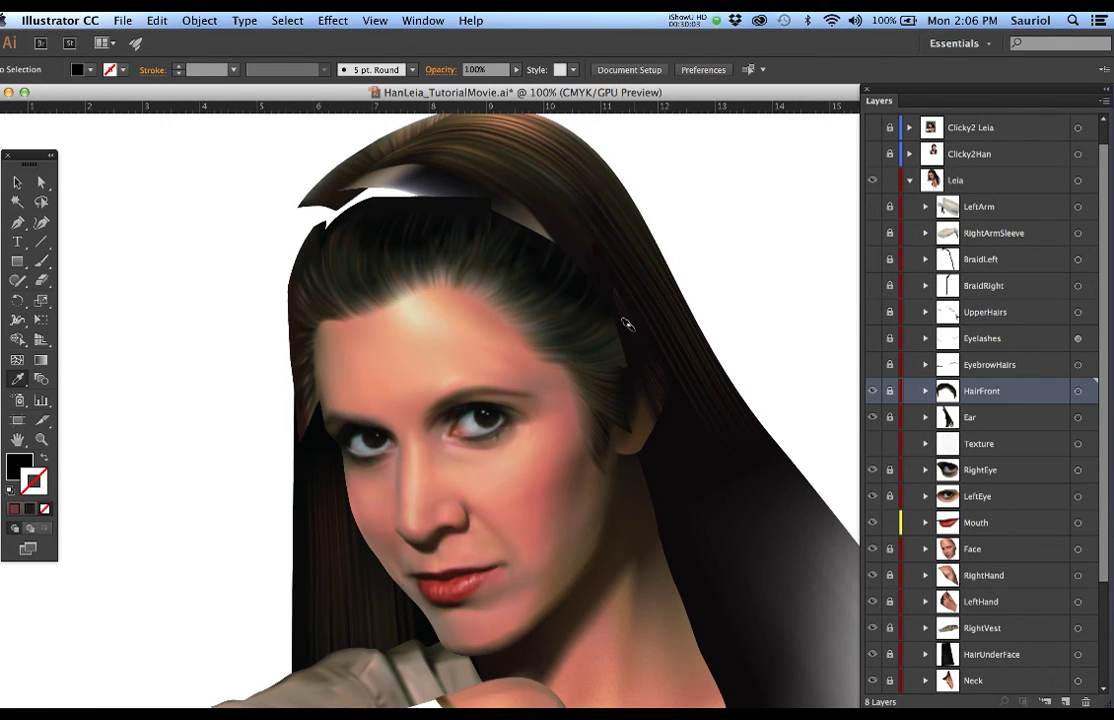
scroll(624, 326, down, 1)
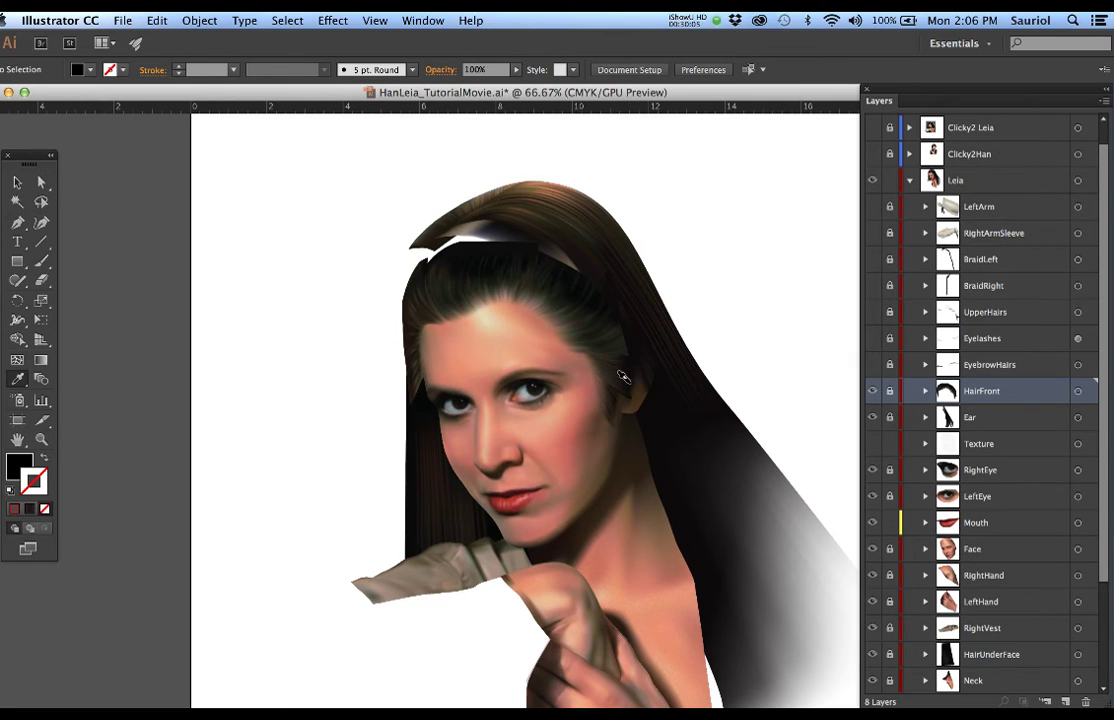
scroll(606, 413, up, 1)
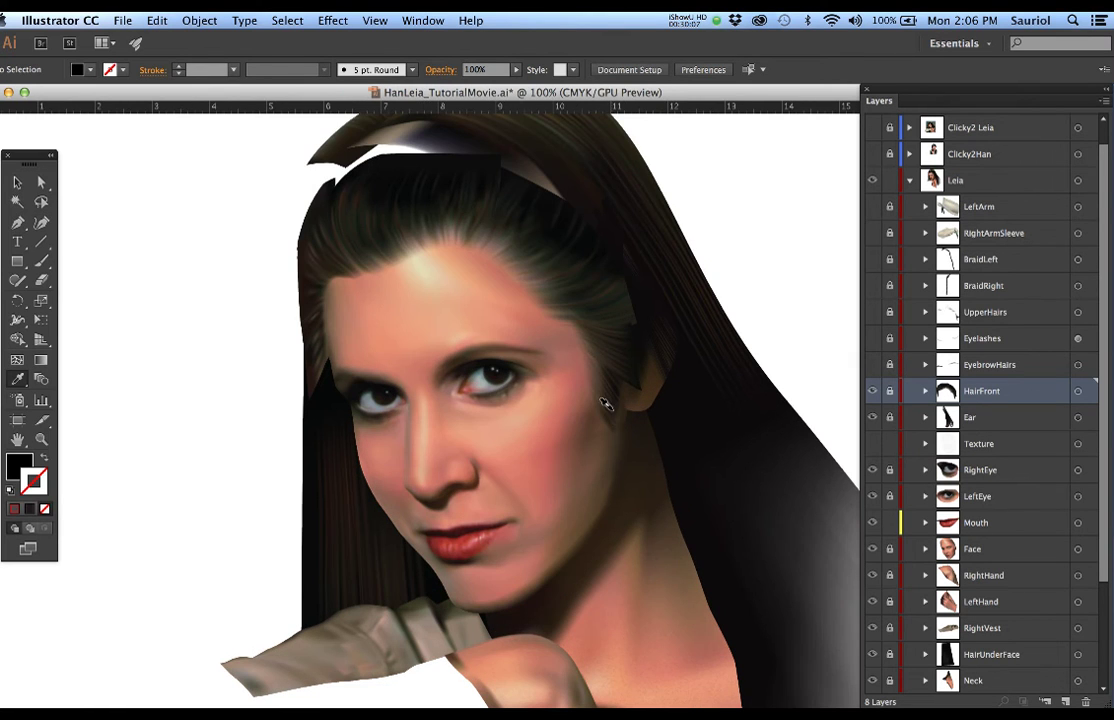
scroll(655, 480, down, 2)
drag(600, 312, 584, 450)
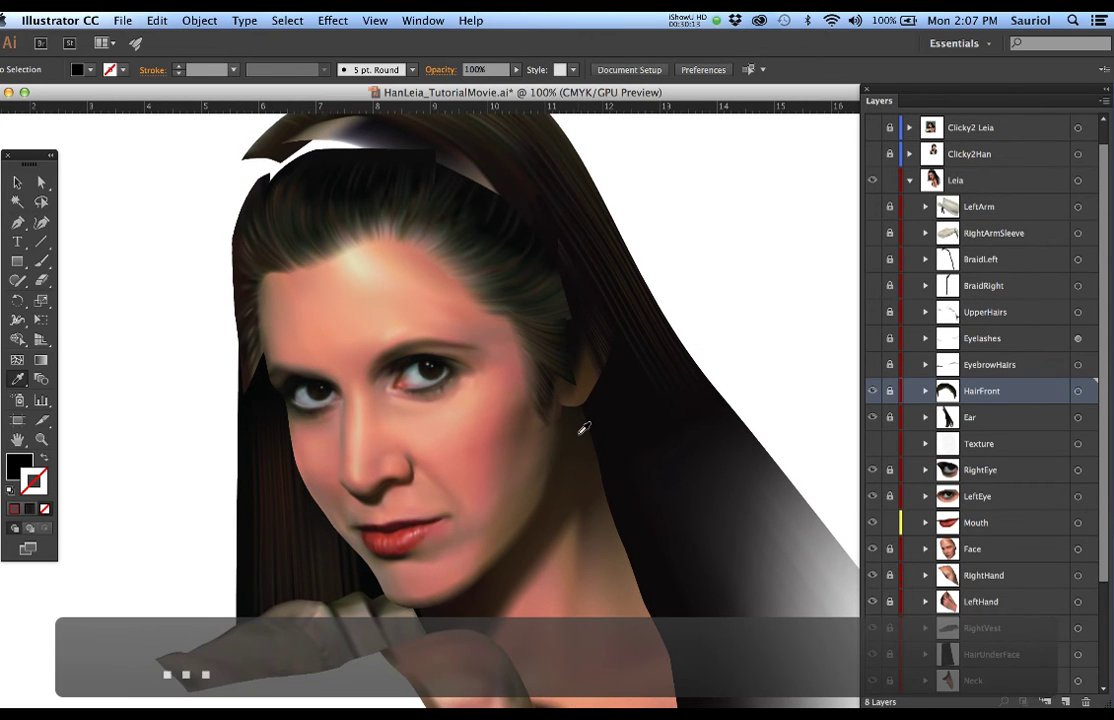
scroll(495, 351, down, 1)
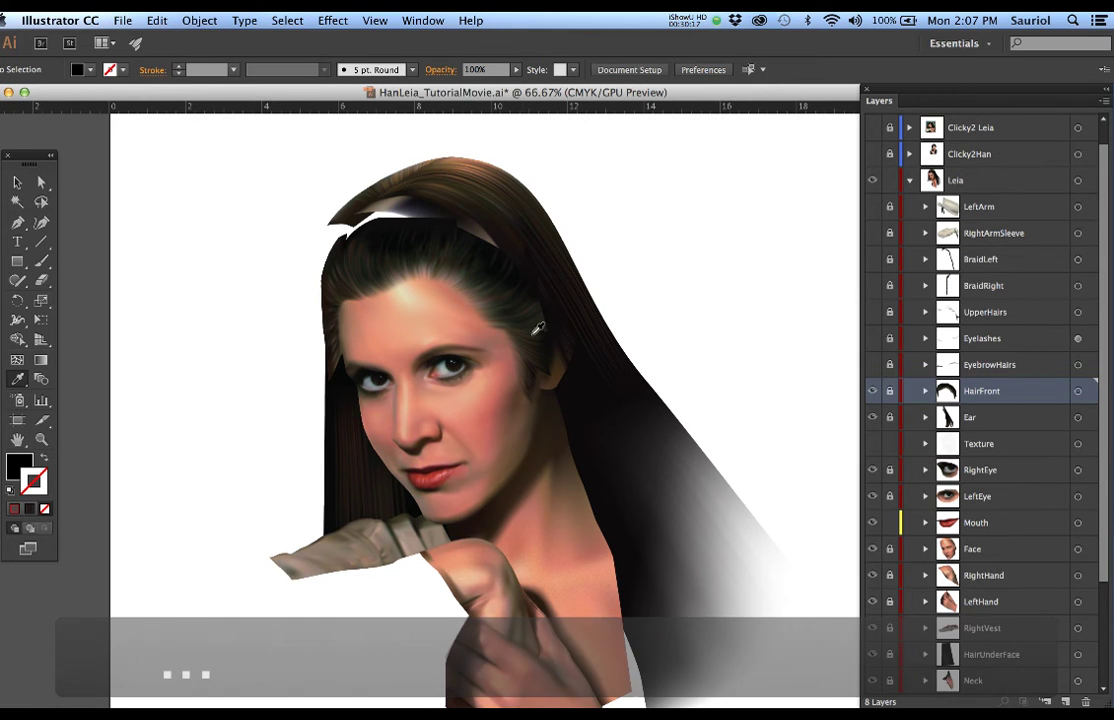
scroll(387, 333, up, 3)
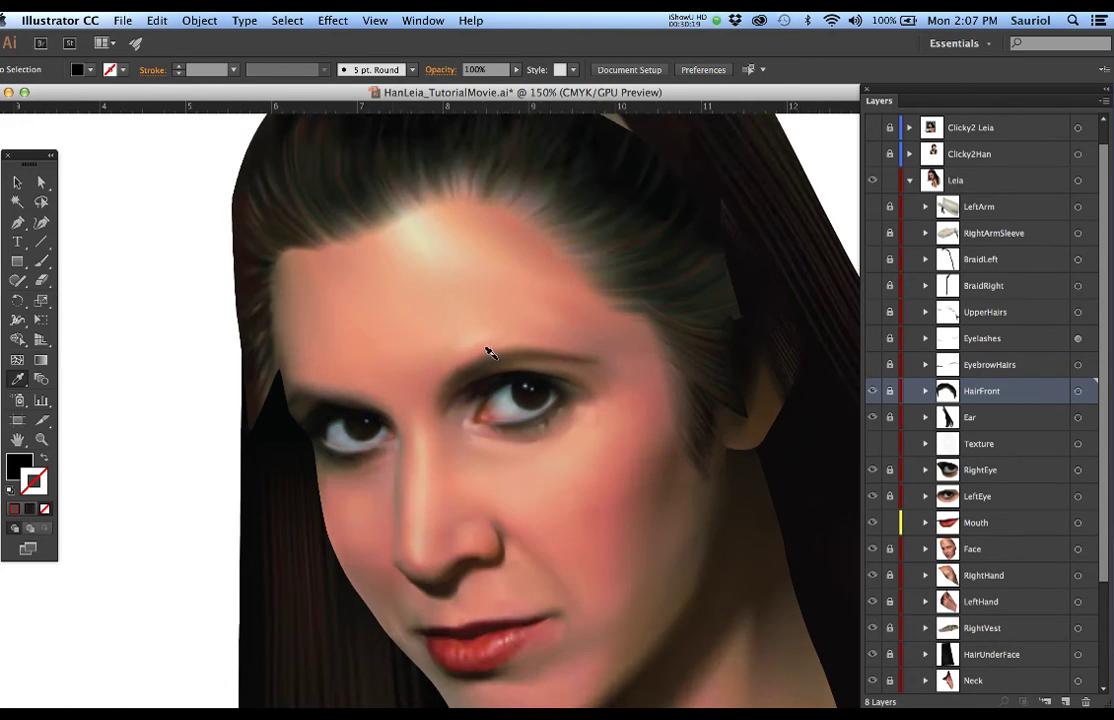
scroll(605, 396, up, 2)
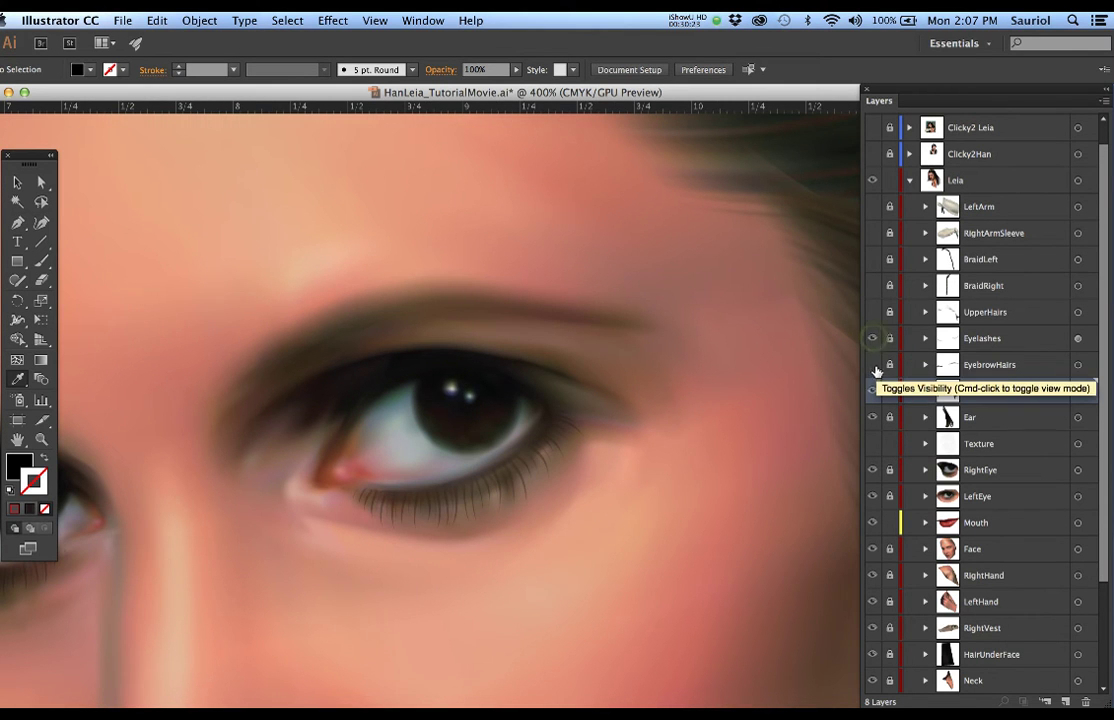
drag(873, 340, 874, 368)
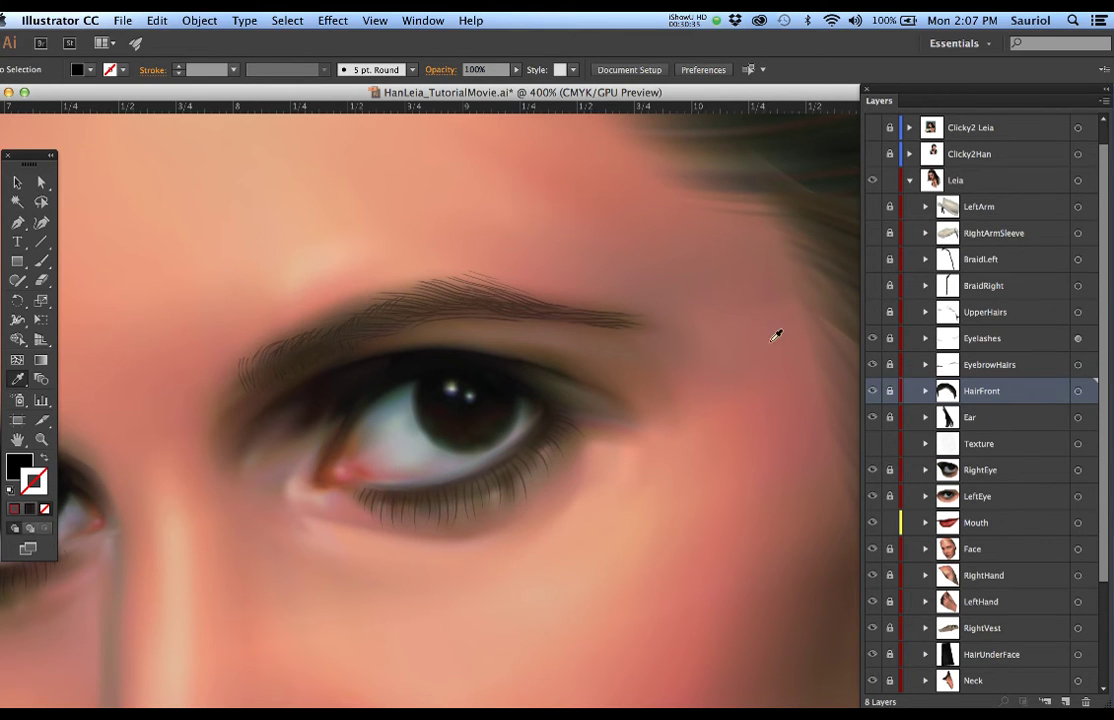
Unlock the EyebrowHairs layer, select all its artwork to examine the individual hair strokes, and relock the layer
click(889, 366)
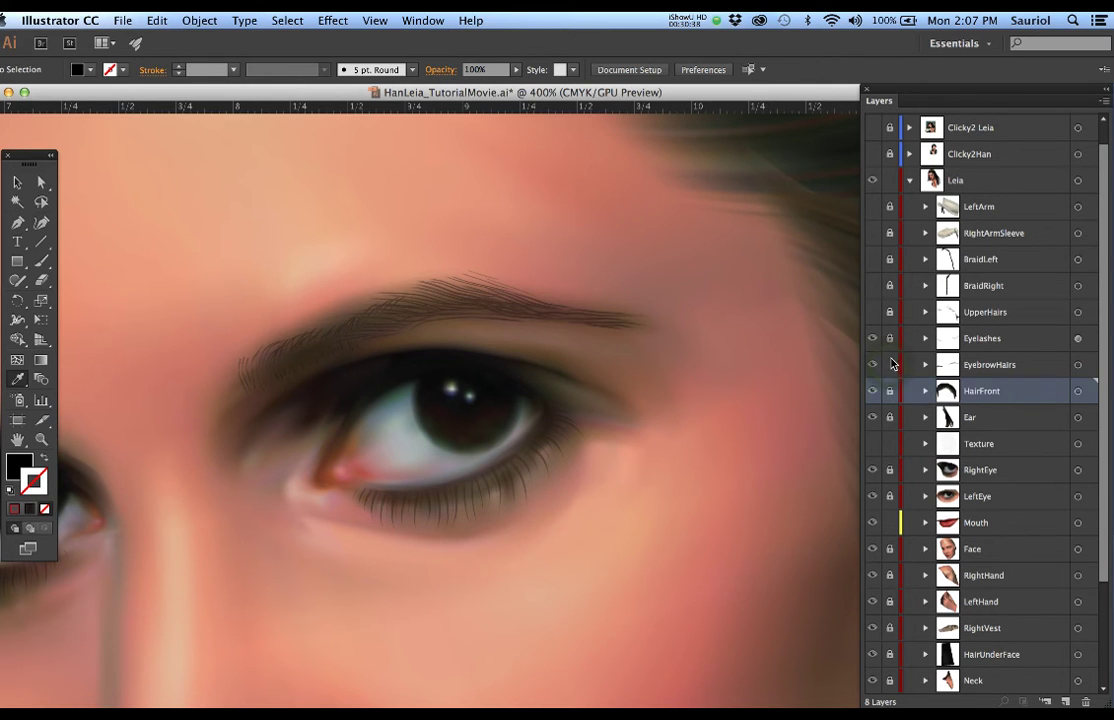
click(1078, 365)
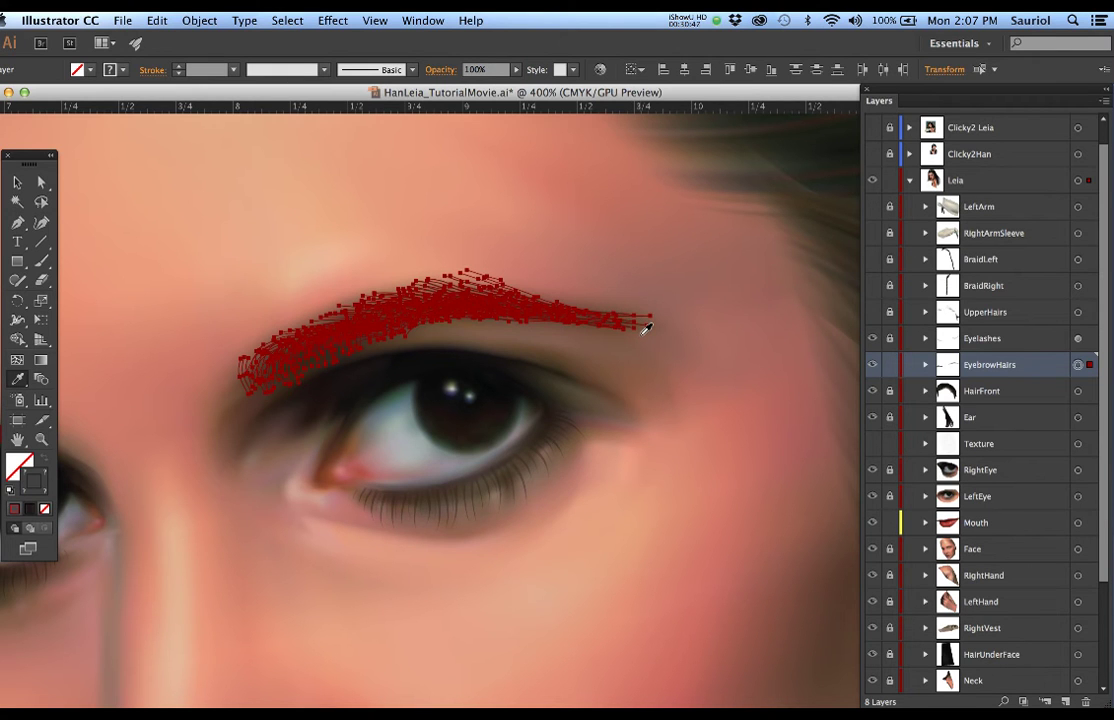
click(890, 365)
Unlock the Eyelashes layer and select all its artwork to examine the lash strokes under both eyes
click(890, 342)
click(1077, 338)
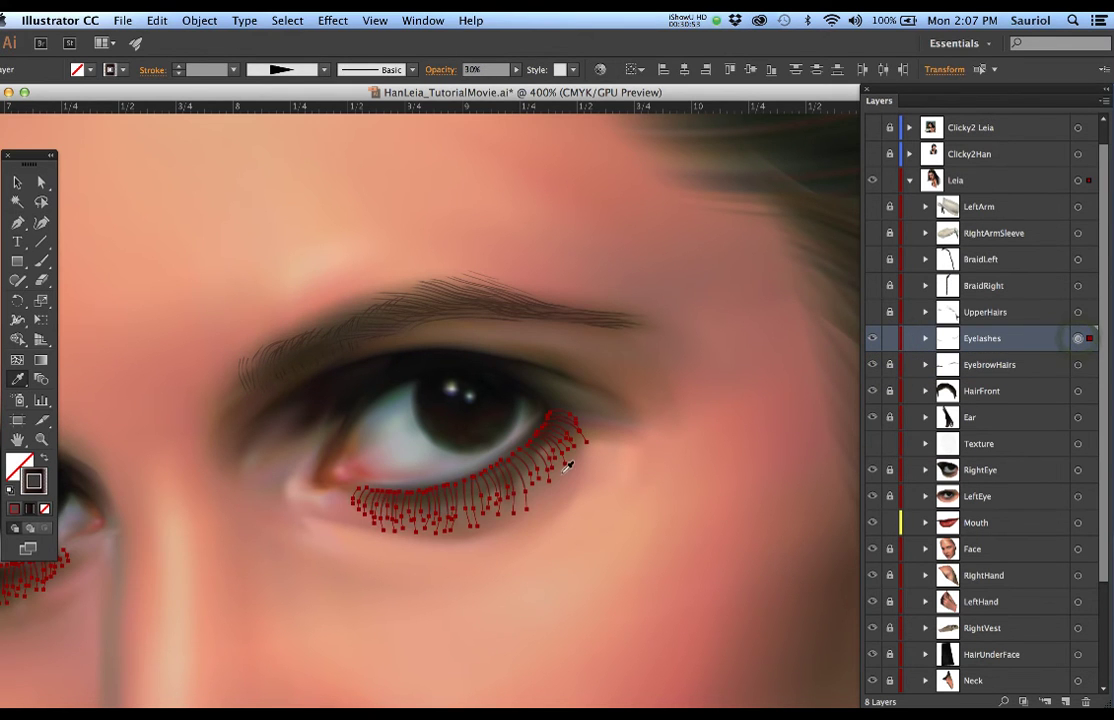
scroll(566, 466, up, 2)
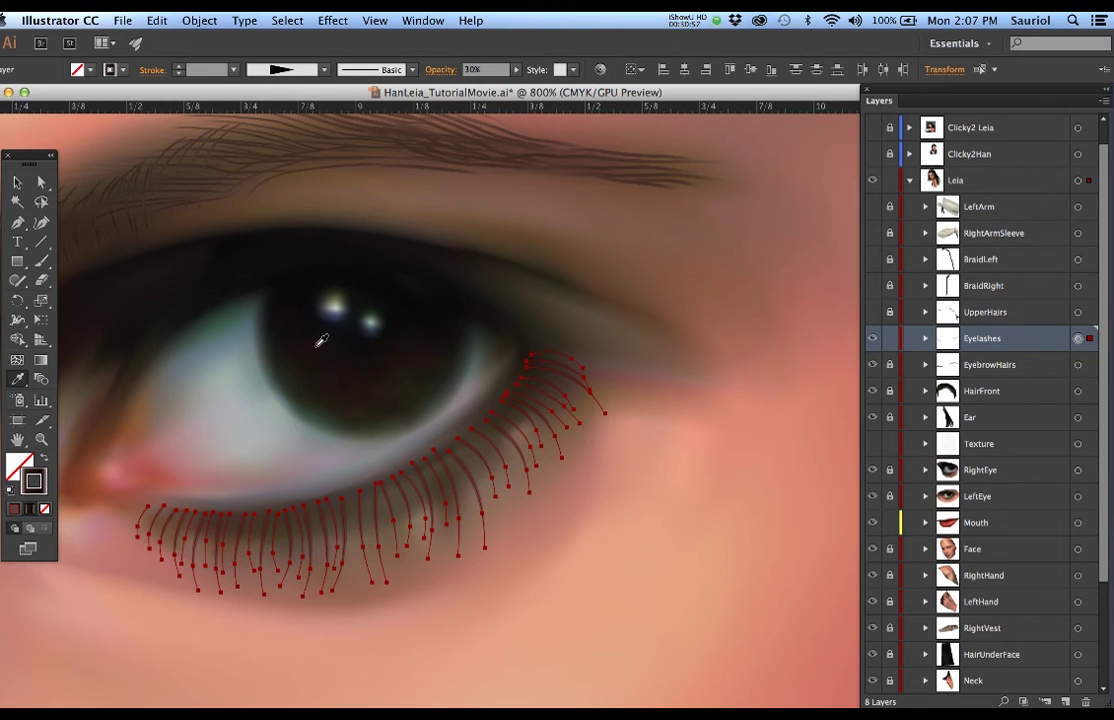
scroll(460, 365, down, 1)
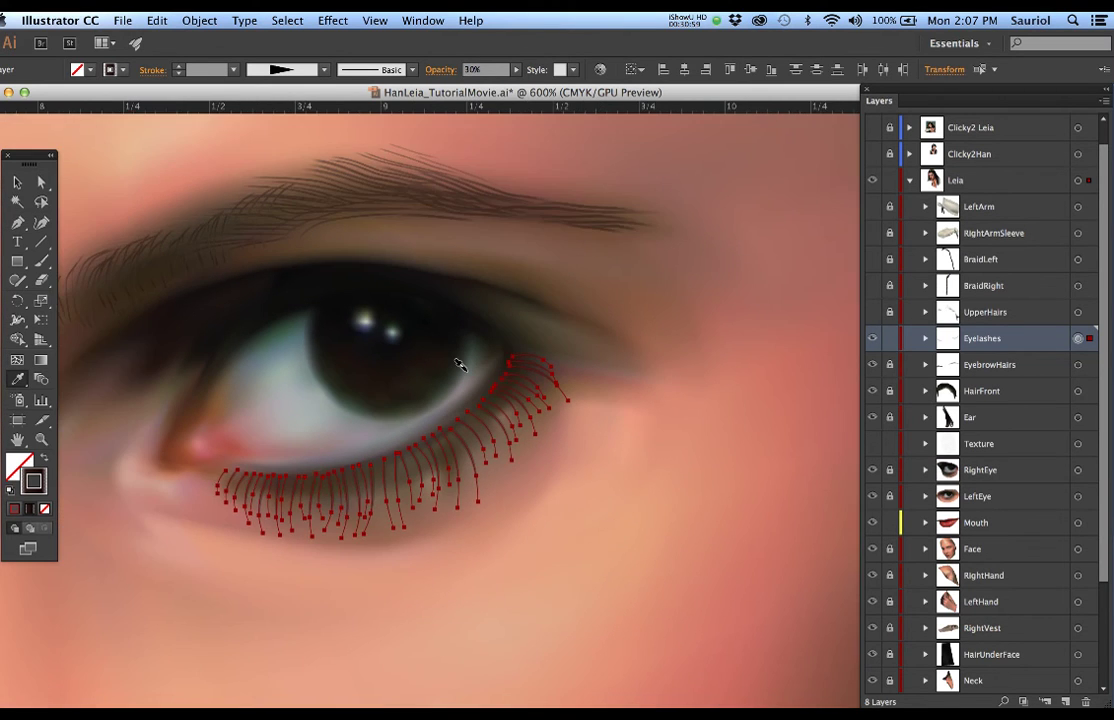
scroll(460, 365, down, 1)
scroll(405, 352, down, 2)
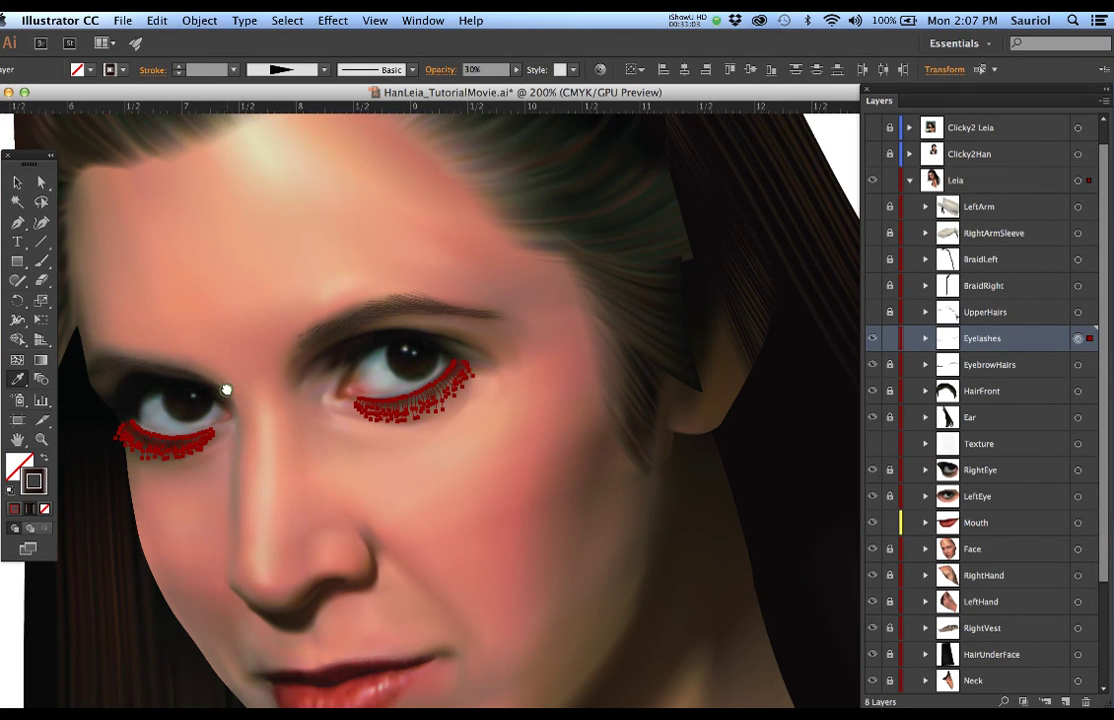
Hide the Leia layer and create a new empty layer directly above it
scroll(226, 390, left, 10)
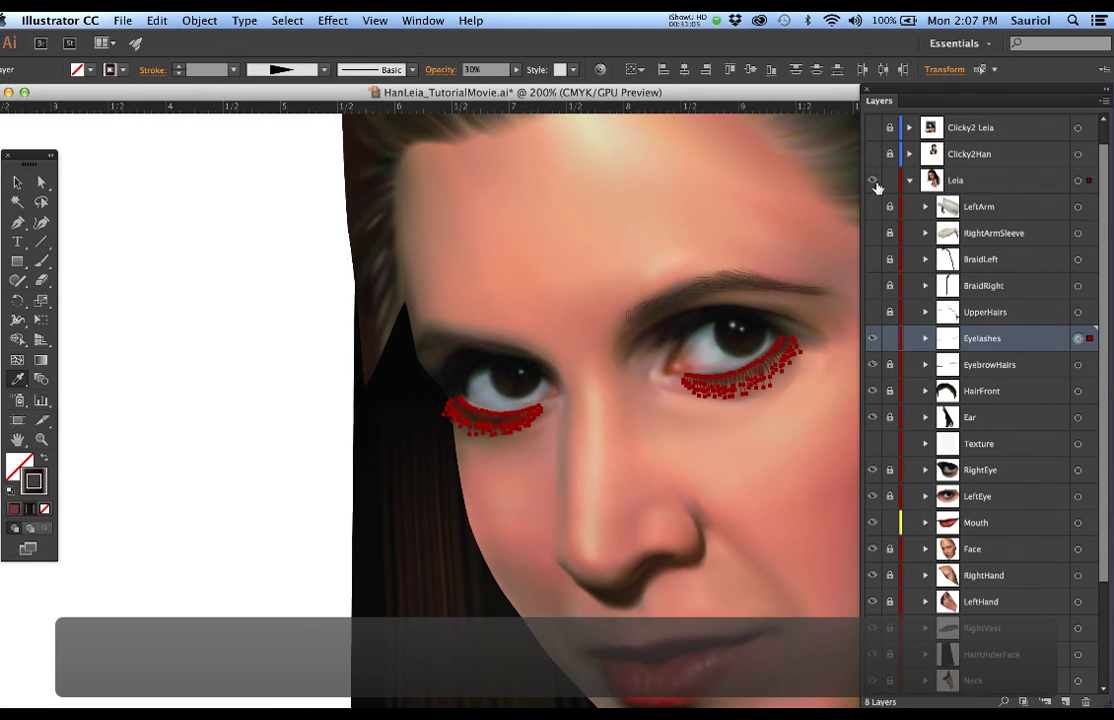
click(873, 180)
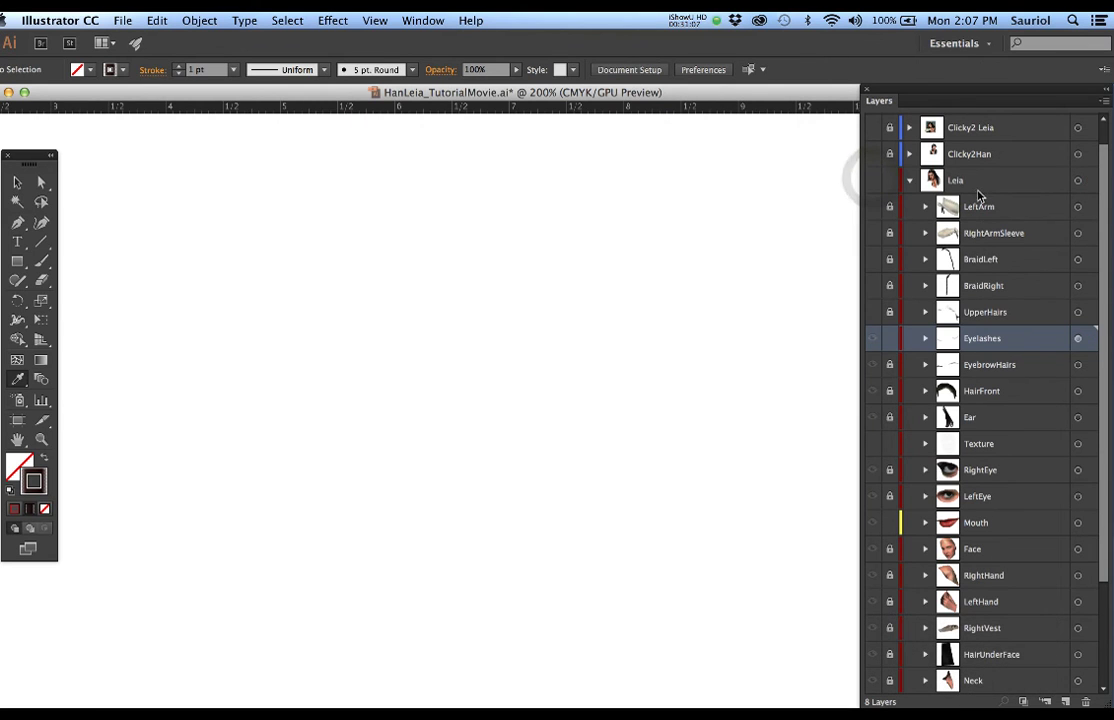
click(979, 190)
click(1064, 701)
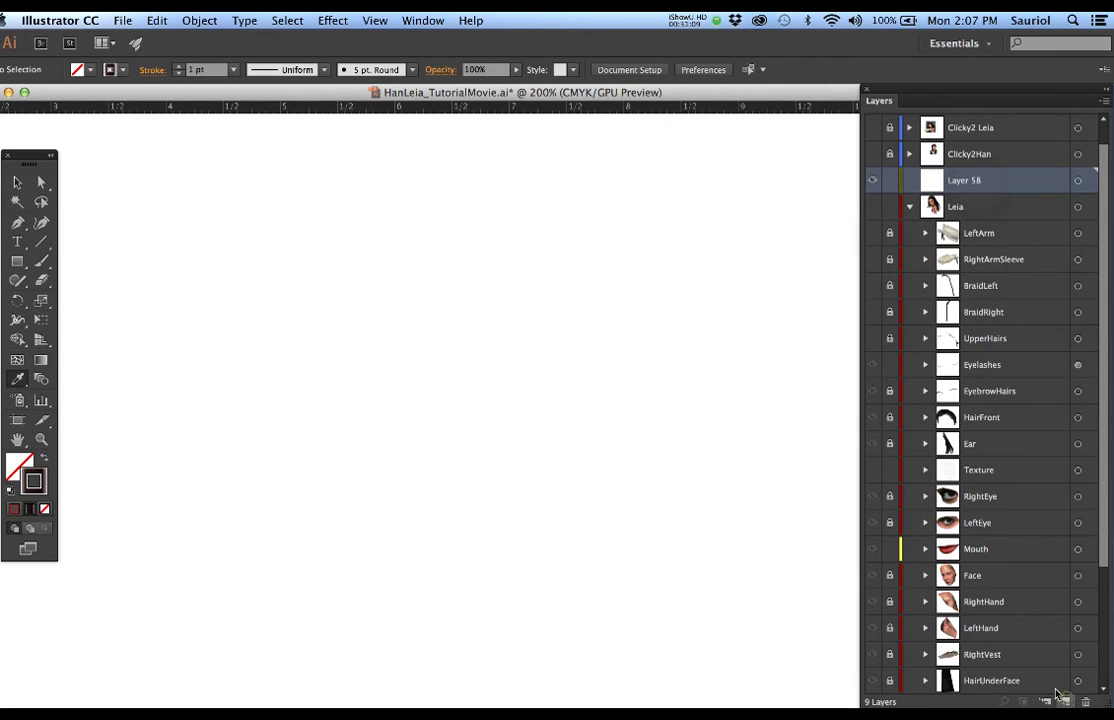
Draw a curved two-point hair stroke about 0.4 in wide with the Pen tool on the blank area of the new layer
key(p)
scroll(410, 358, up, 2)
scroll(410, 358, up, 1)
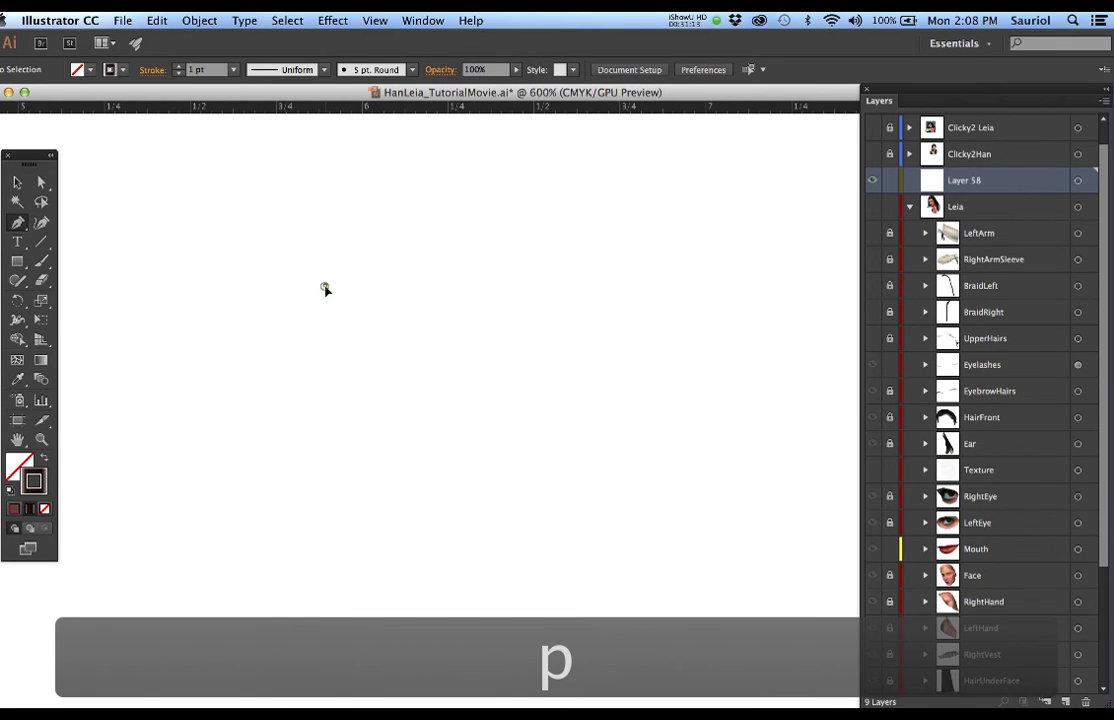
drag(349, 292, 350, 293)
drag(463, 356, 480, 378)
scroll(403, 329, up, 2)
scroll(403, 329, up, 2)
scroll(430, 336, down, 1)
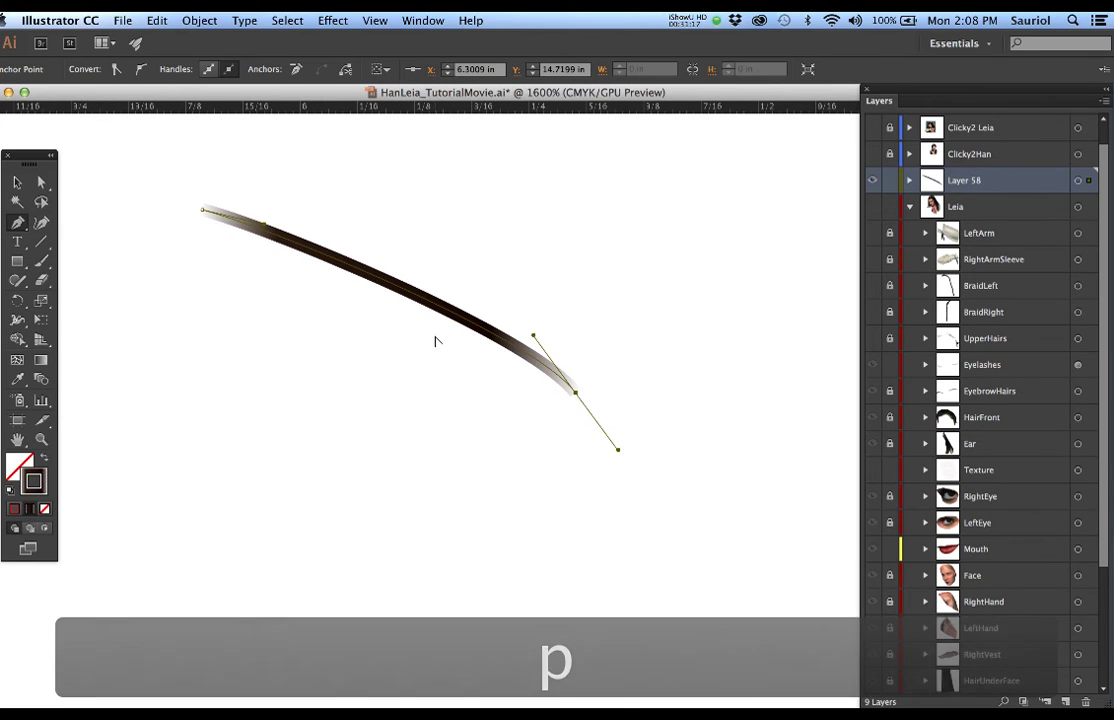
Add three anchor points to the hair stroke, one near its middle and one near each end
click(403, 295)
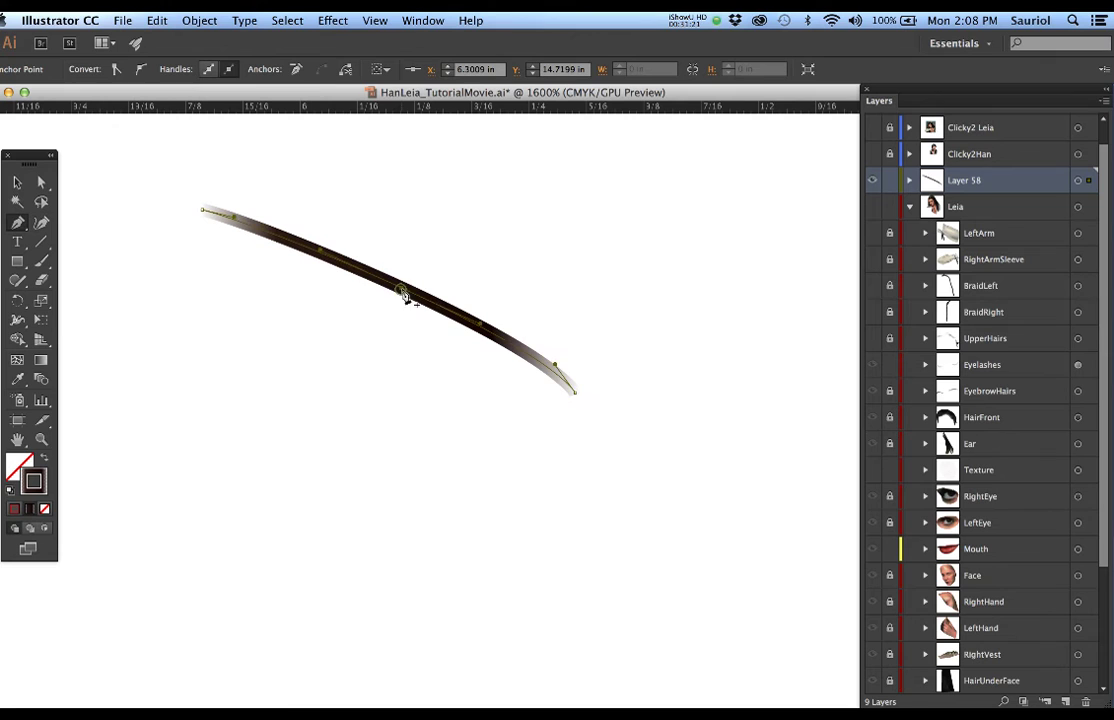
click(533, 358)
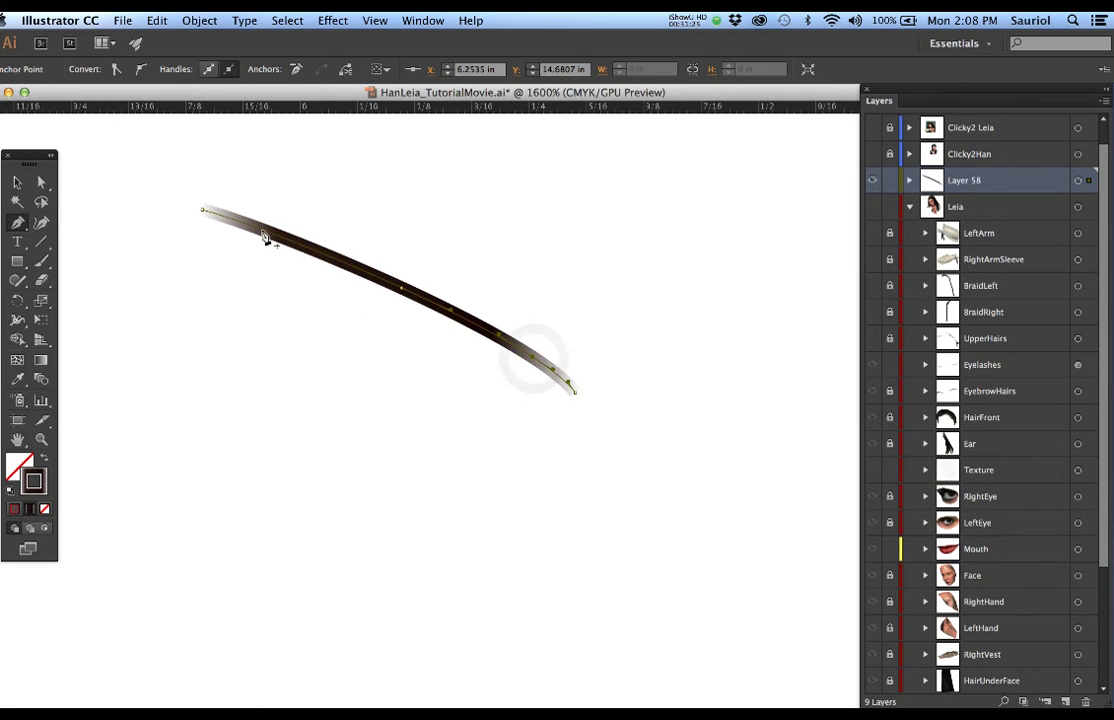
click(261, 232)
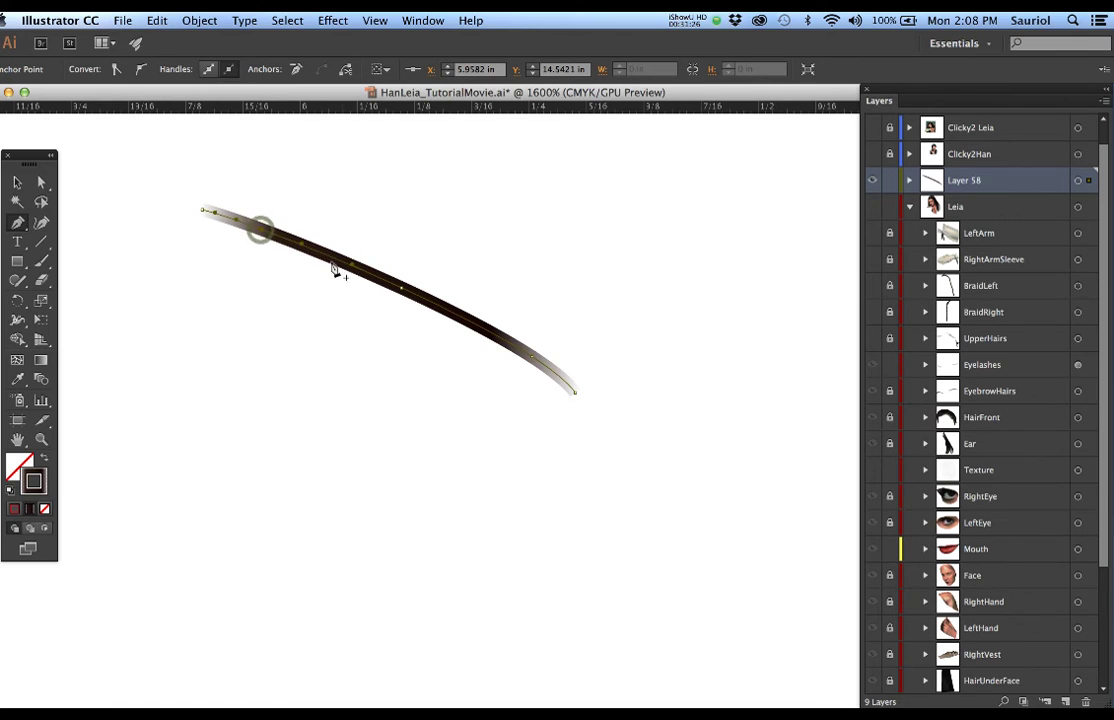
Set the new layer's color to Light Red
double_click(1039, 181)
click(62, 179)
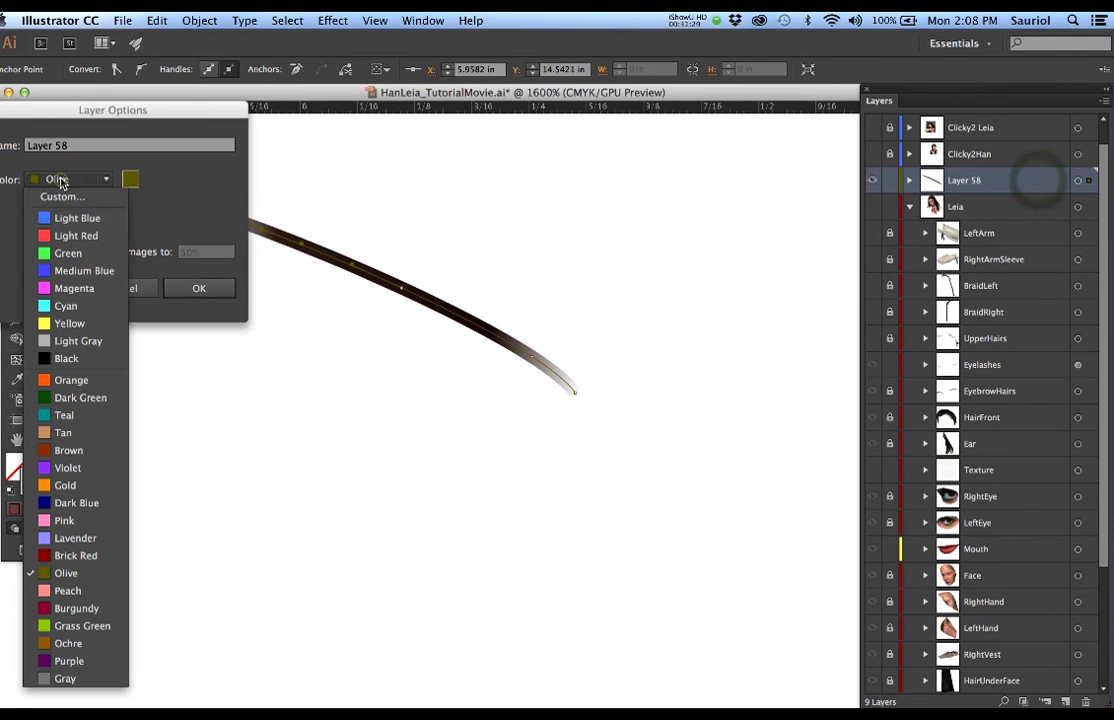
click(72, 237)
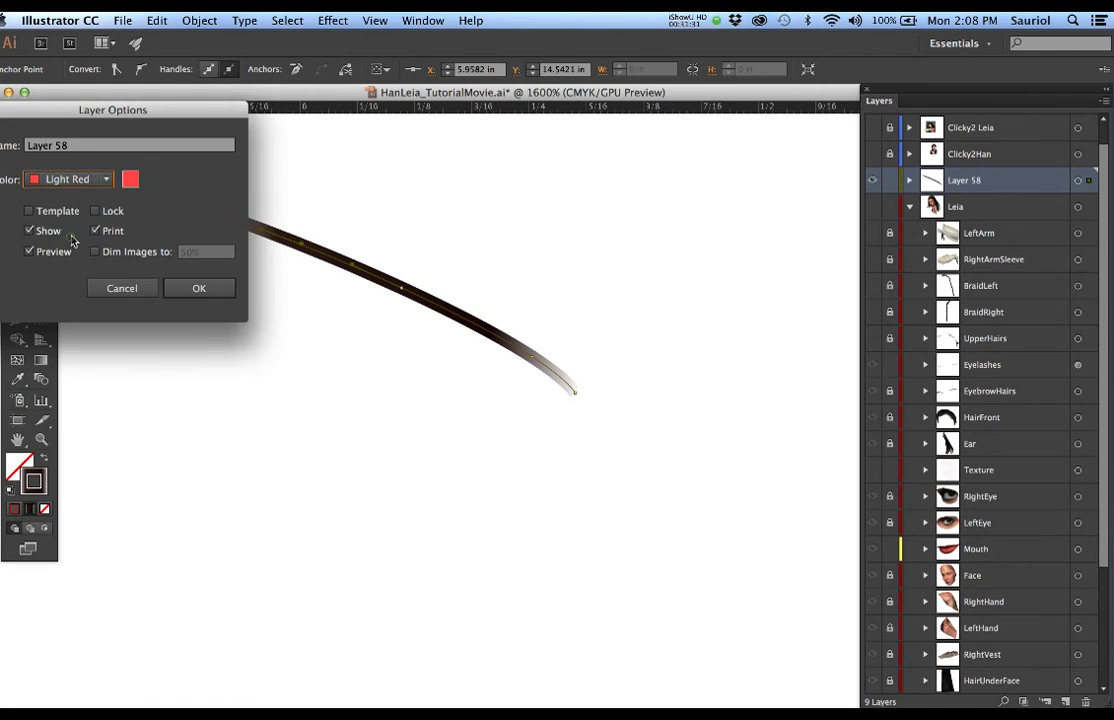
click(226, 294)
Examine the opacity and color transition along the hair stroke up close at both of its ends
scroll(416, 292, up, 2)
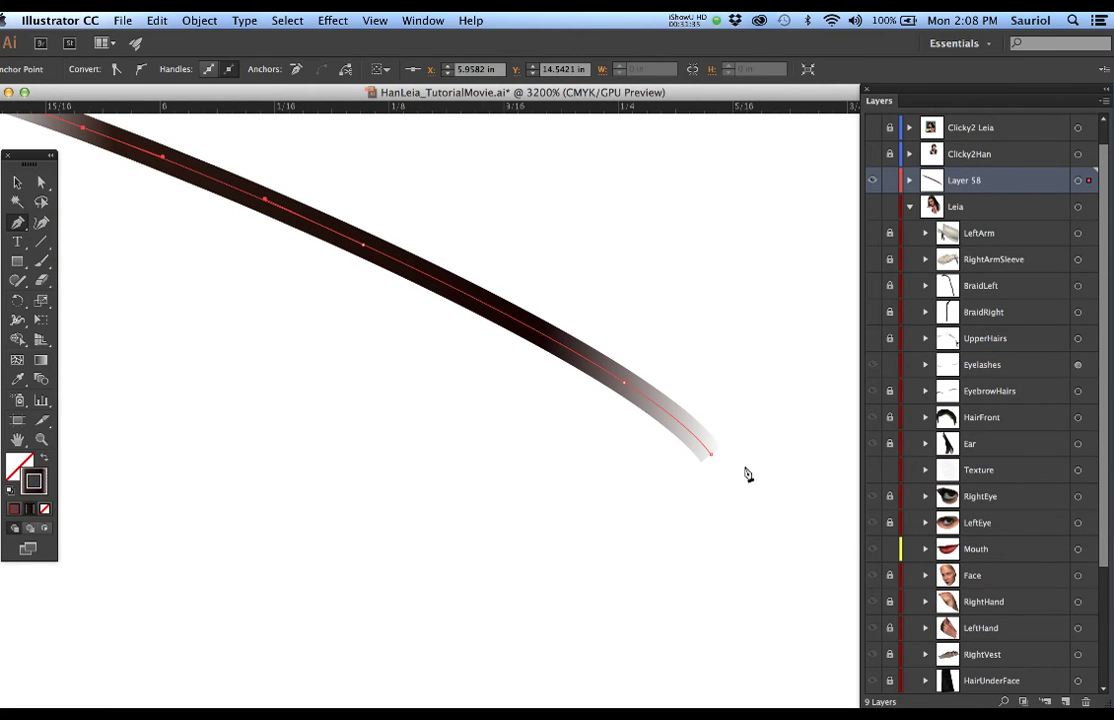
scroll(743, 475, up, 1)
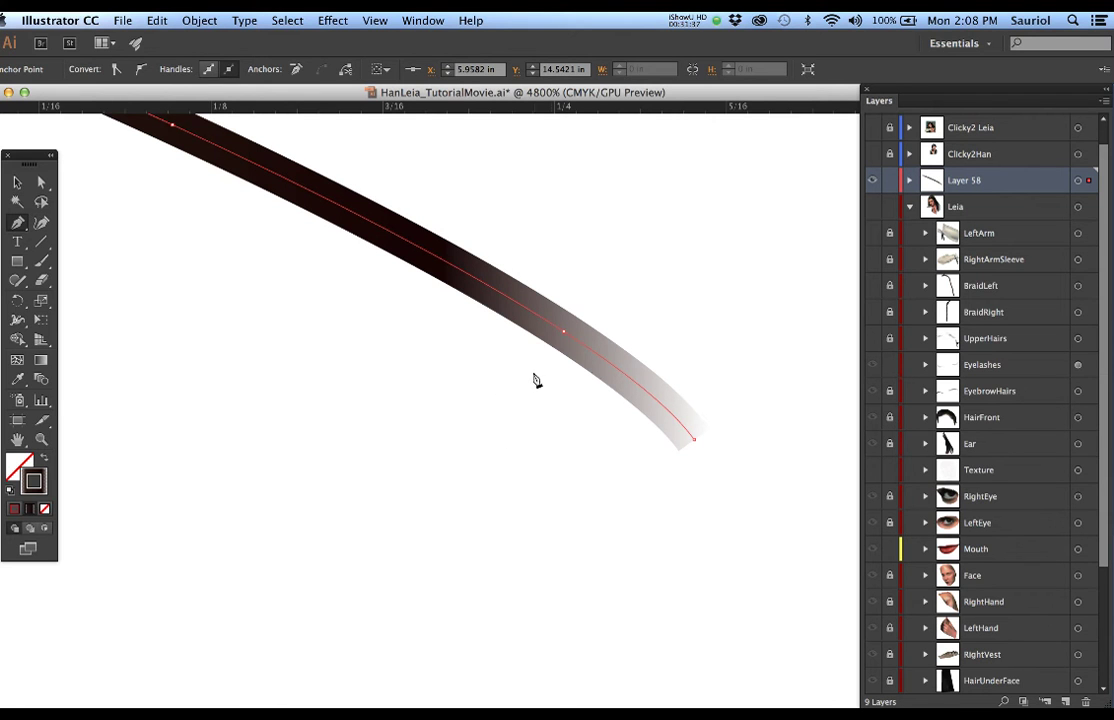
mouse_move(338, 332)
mouse_down()
mouse_move(612, 485)
mouse_move(590, 475)
mouse_up()
mouse_move(406, 351)
mouse_down()
mouse_move(522, 410)
mouse_move(311, 308)
mouse_up()
drag(311, 308, 635, 447)
drag(378, 318, 585, 409)
drag(521, 377, 557, 385)
drag(246, 179, 428, 318)
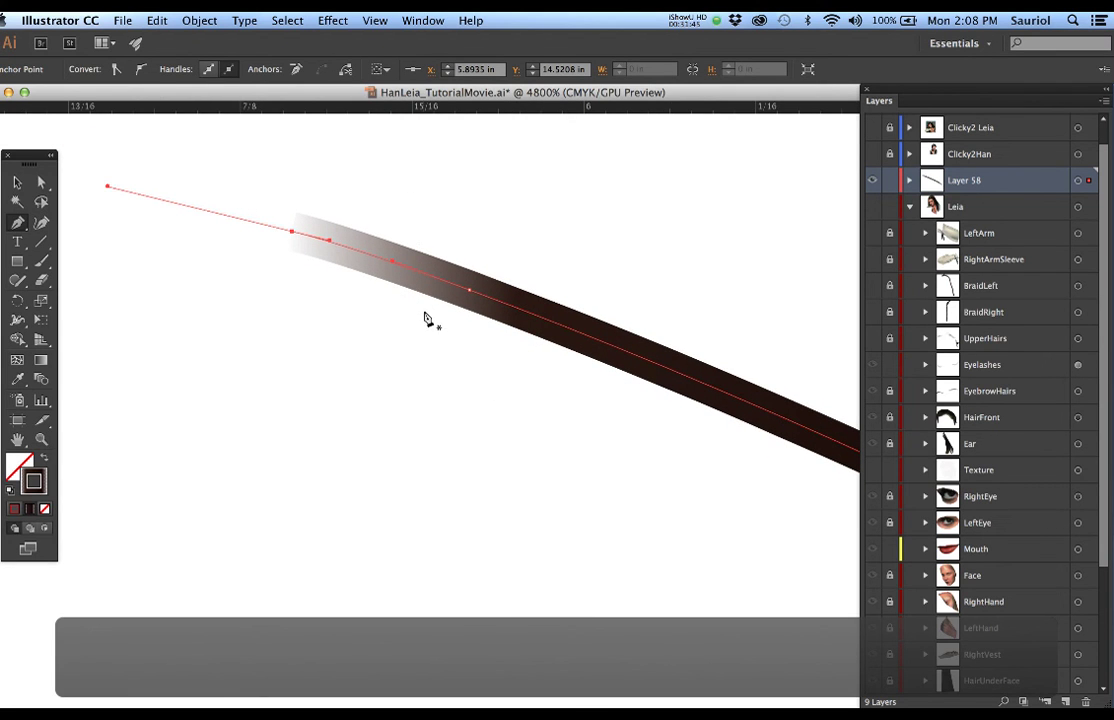
key(i)
click(681, 360)
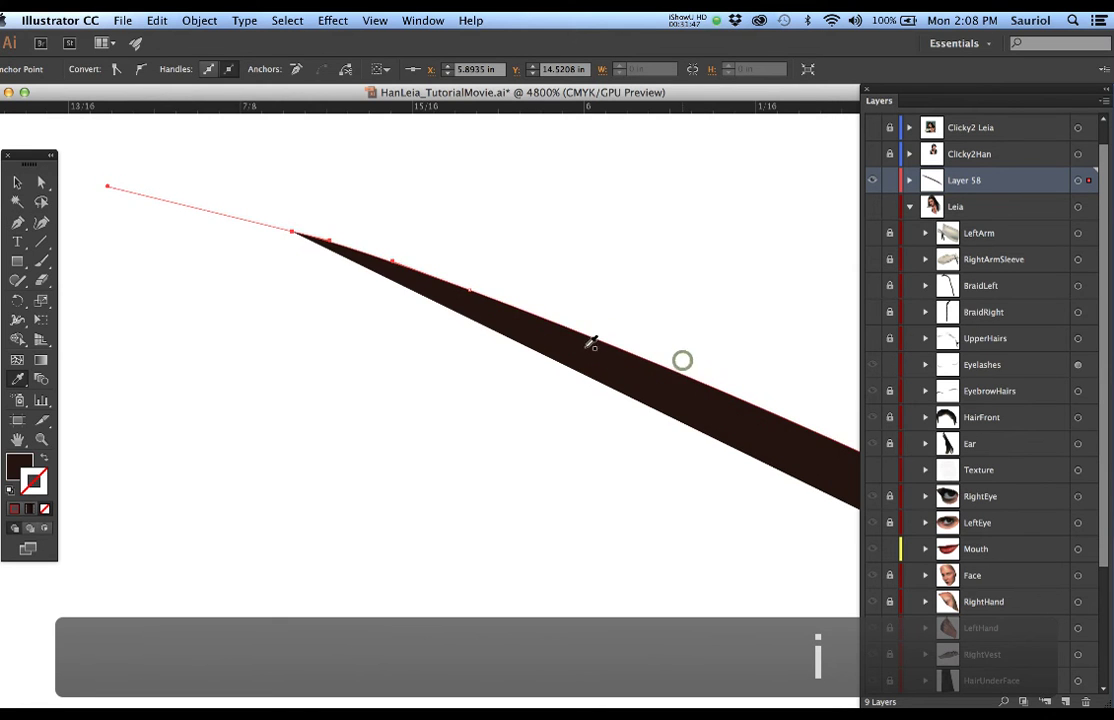
key(super+z)
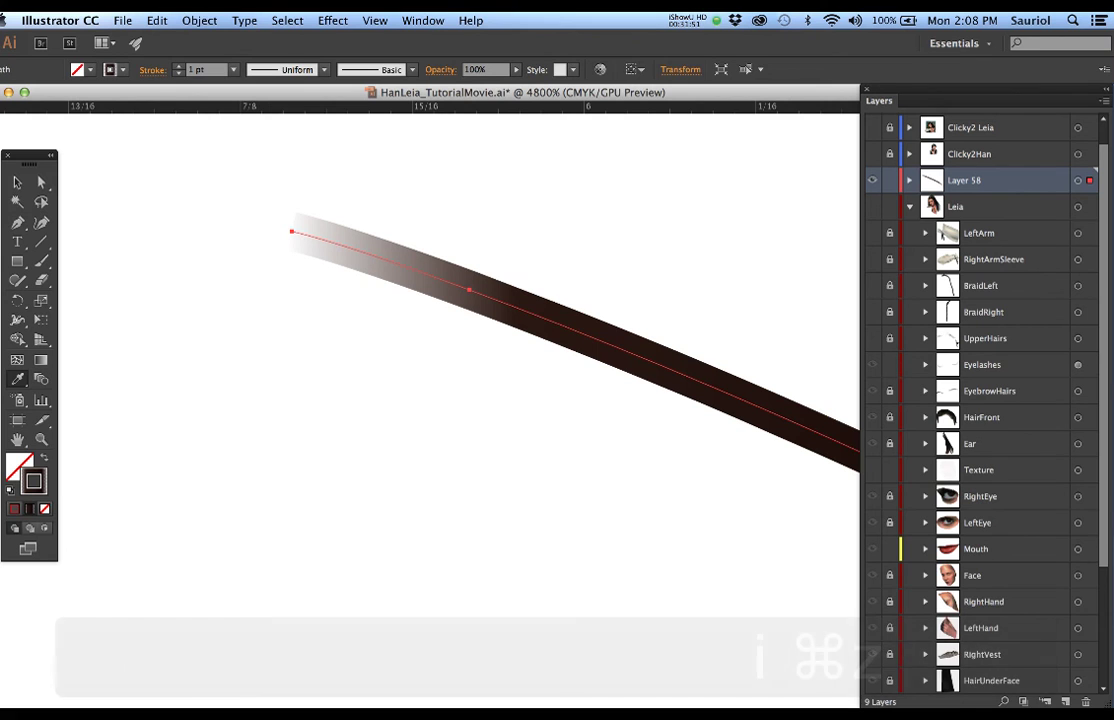
Apply a solid dark brown swatch to the hair stroke in place of its gradient
drag(1112, 537, 283, 432)
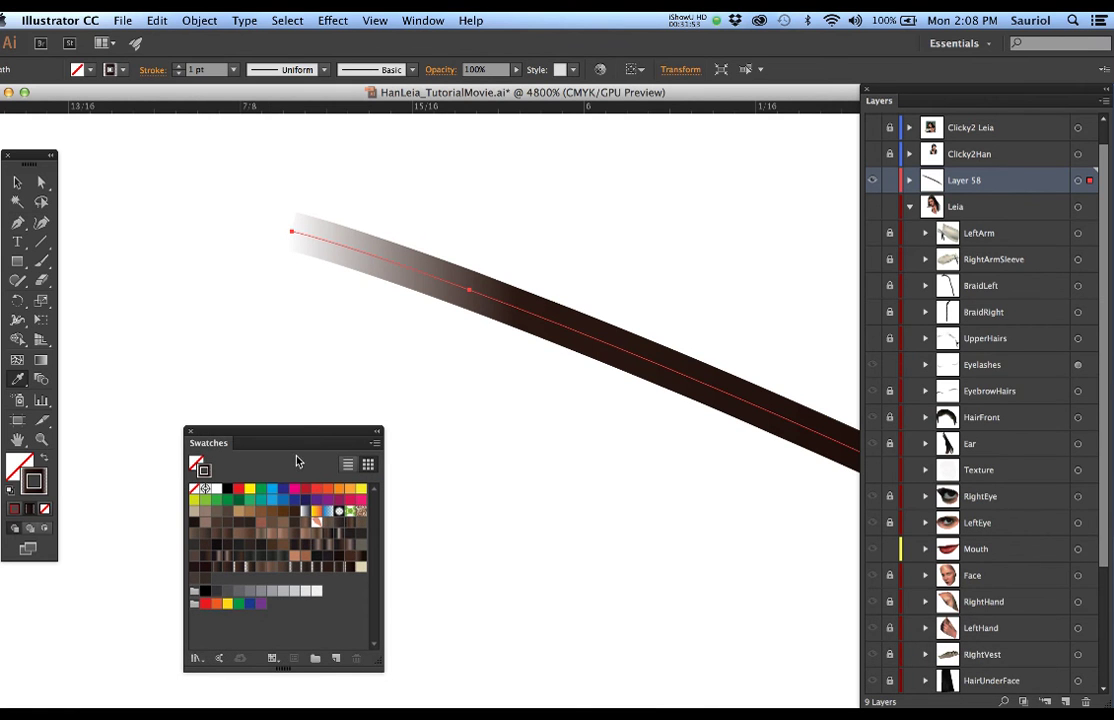
click(240, 523)
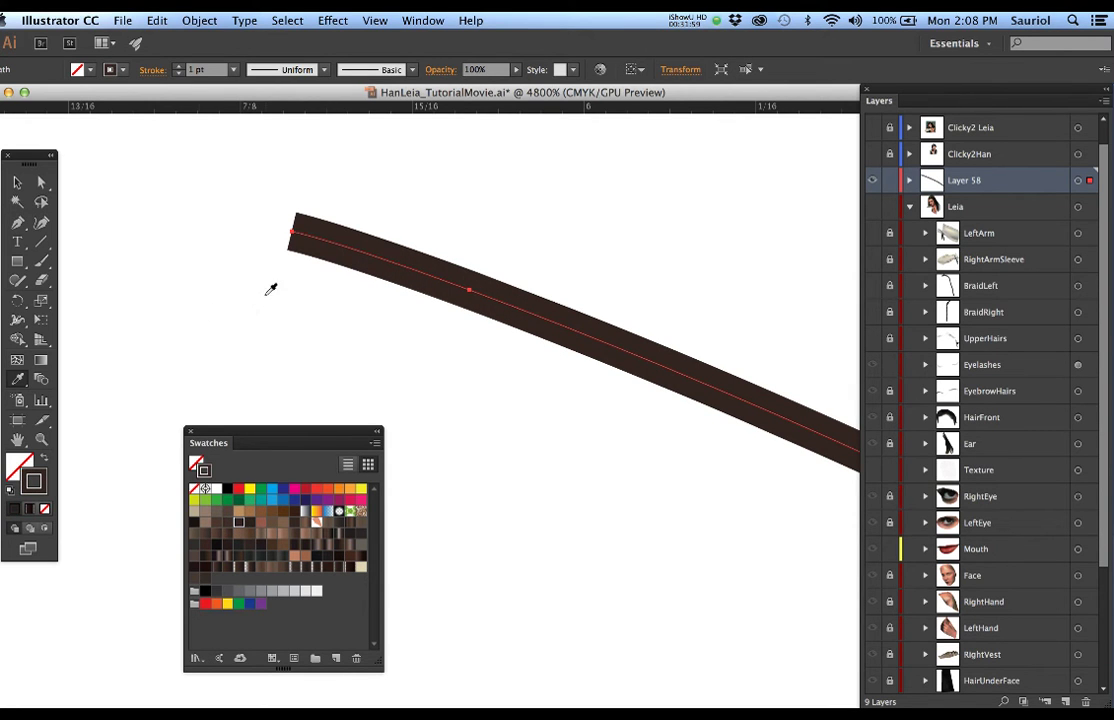
scroll(282, 272, up, 1)
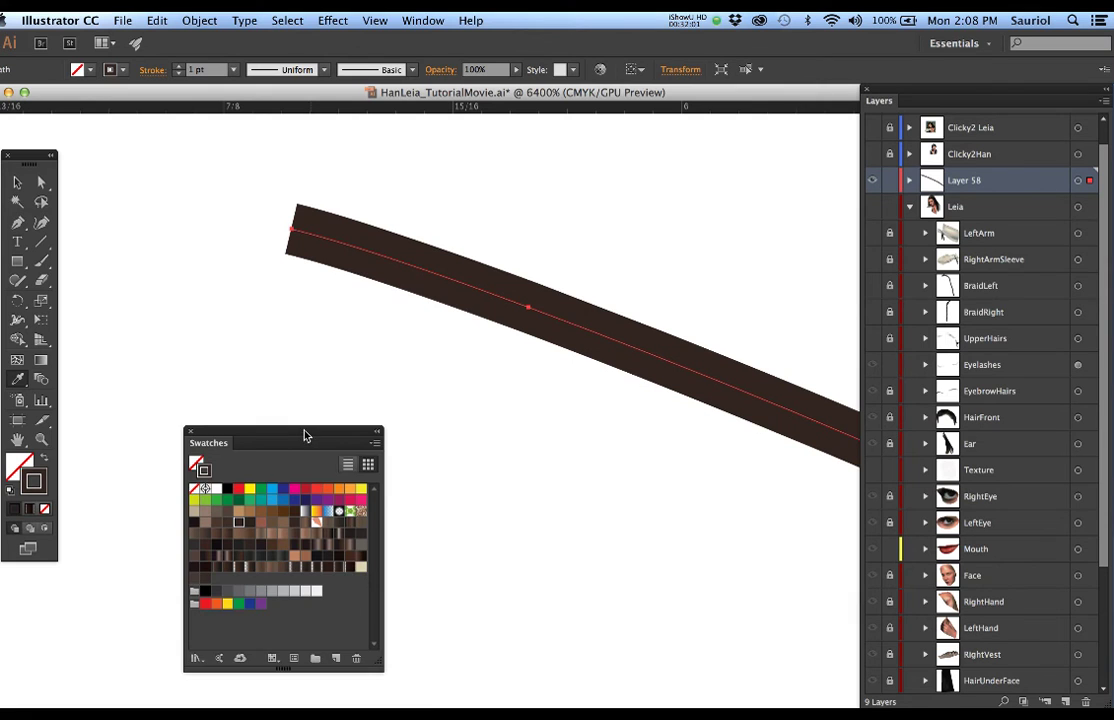
drag(305, 435, 366, 477)
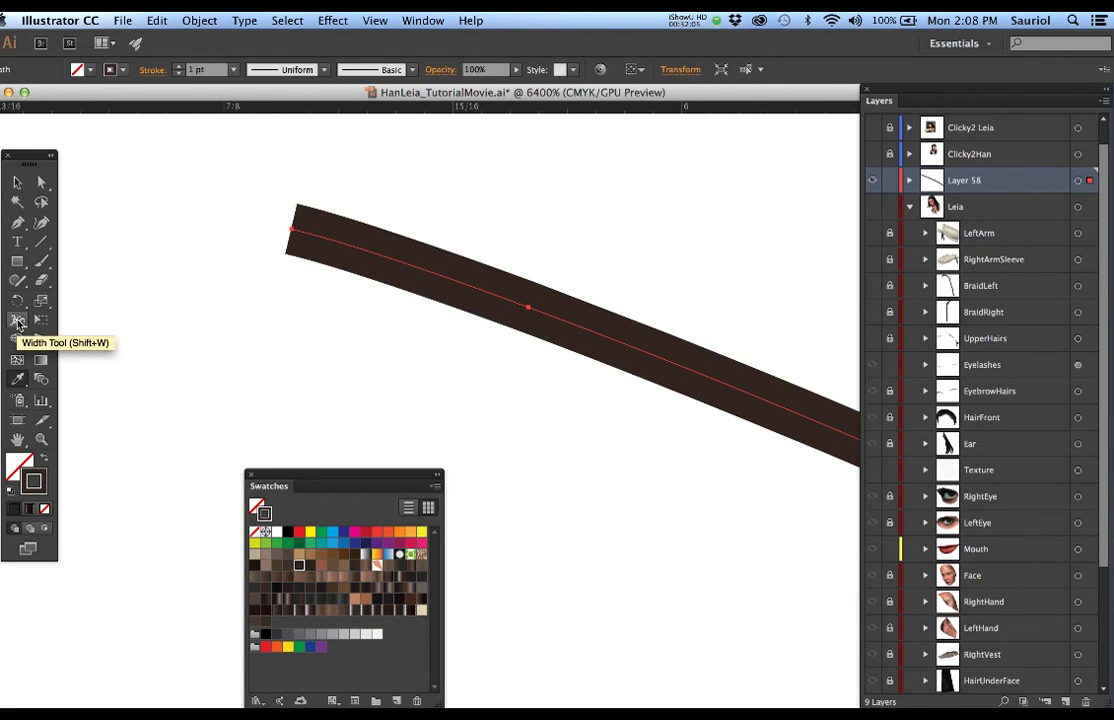
Try narrowing the hair stroke from its starting end with the Width tool
click(18, 322)
scroll(288, 216, up, 2)
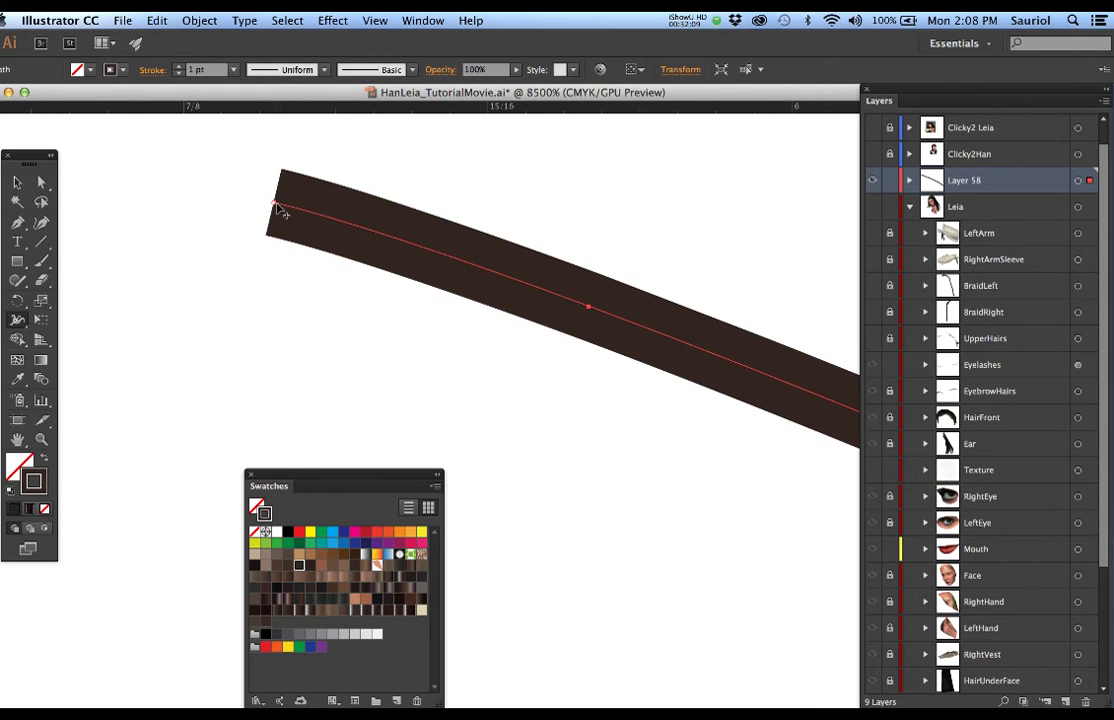
drag(275, 203, 278, 212)
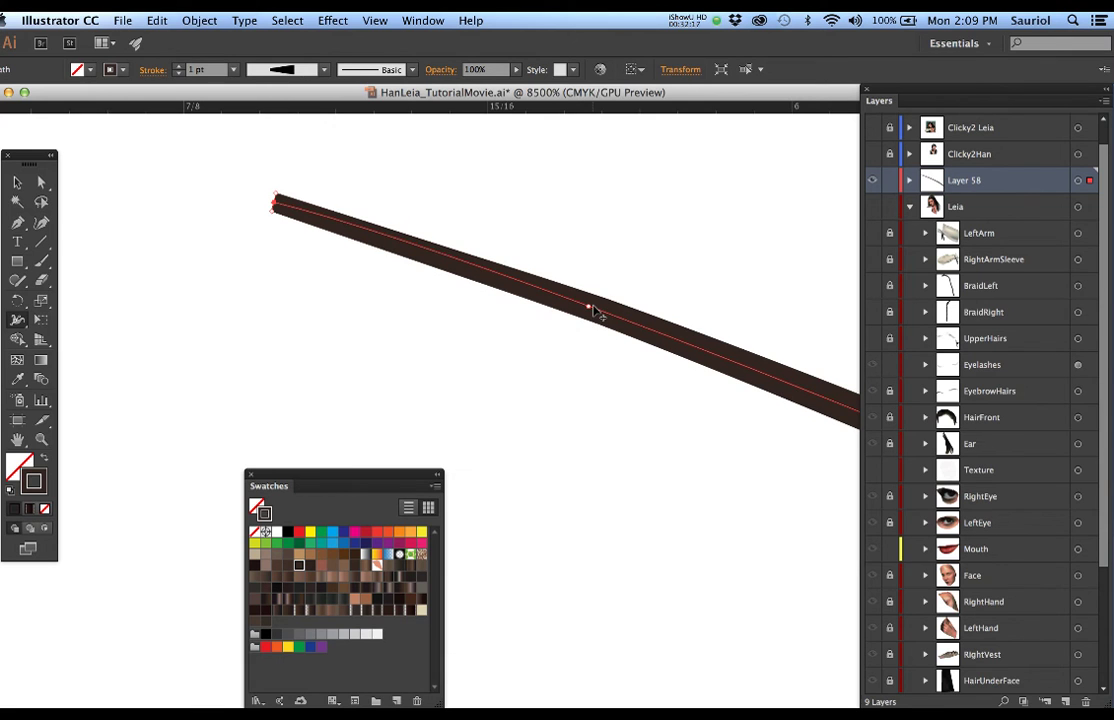
key(super+z)
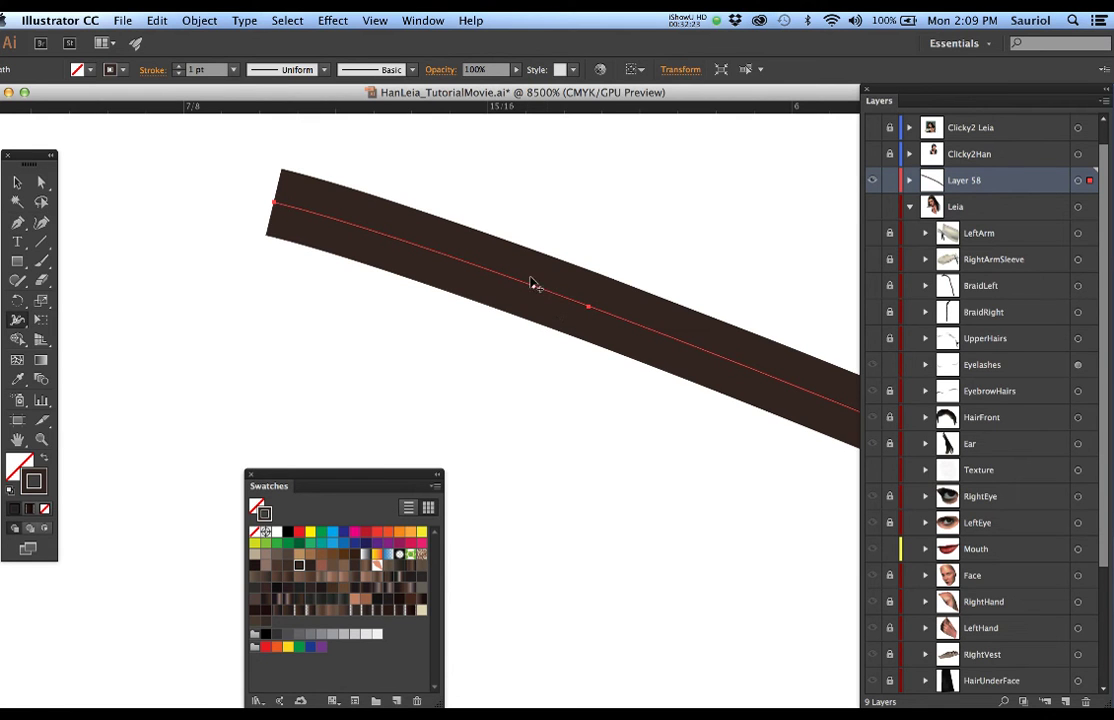
Add a width point partway along the hair stroke and taper its starting end to a fine tip
drag(536, 292, 524, 320)
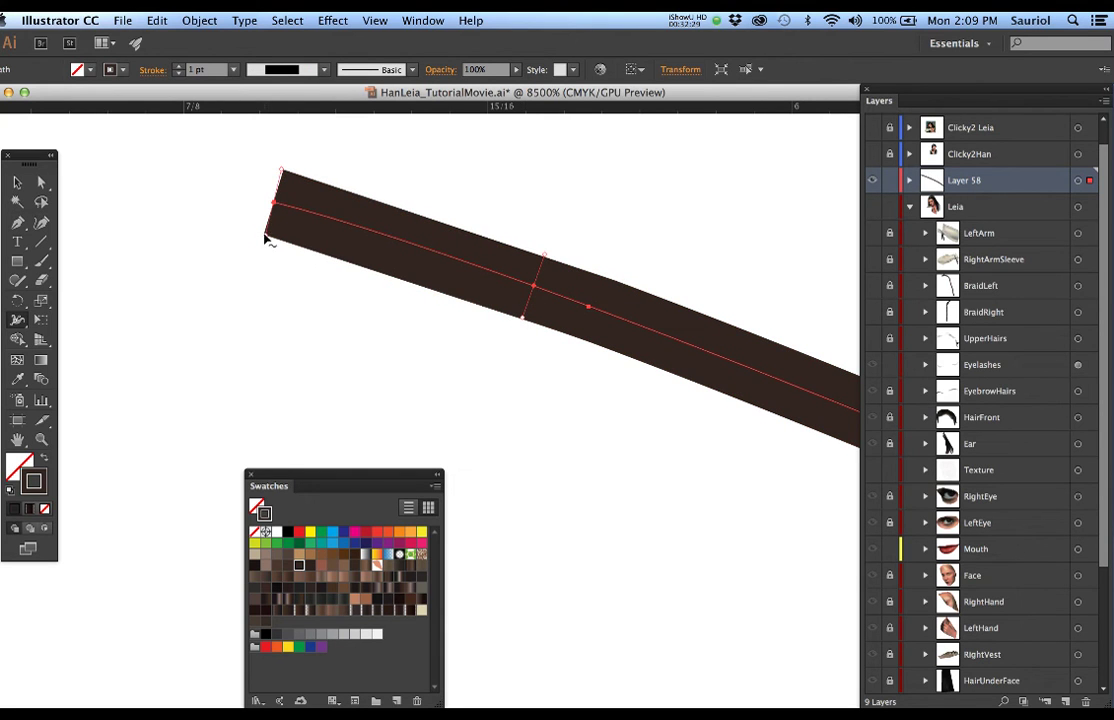
drag(266, 240, 283, 216)
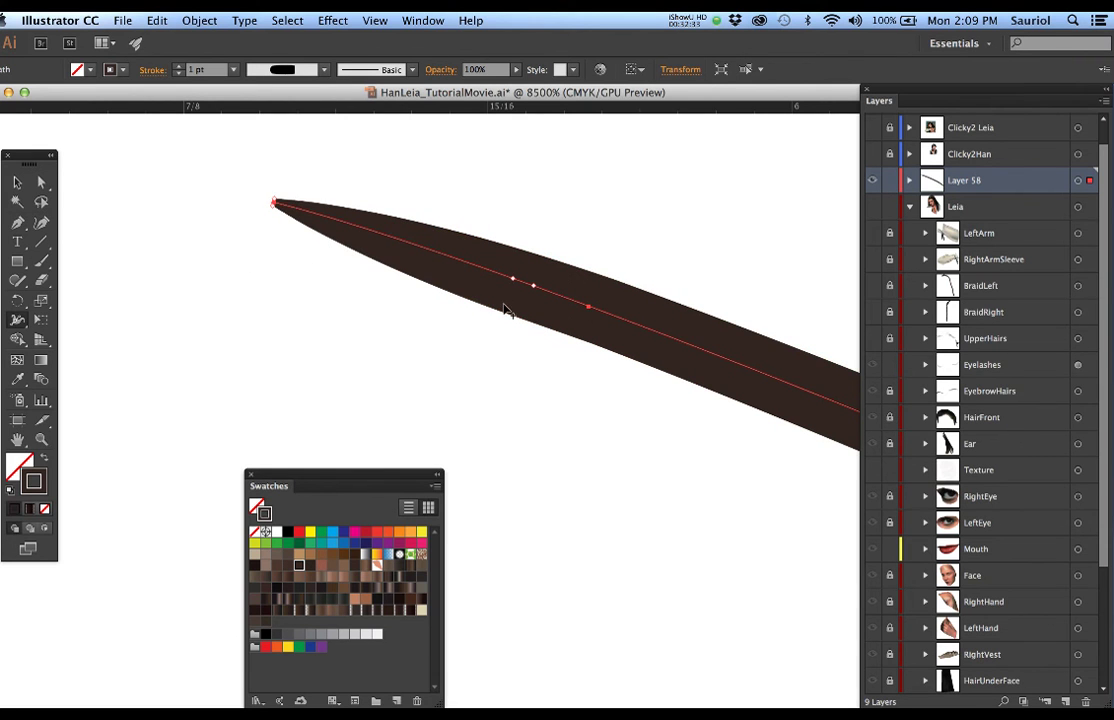
scroll(505, 313, down, 6)
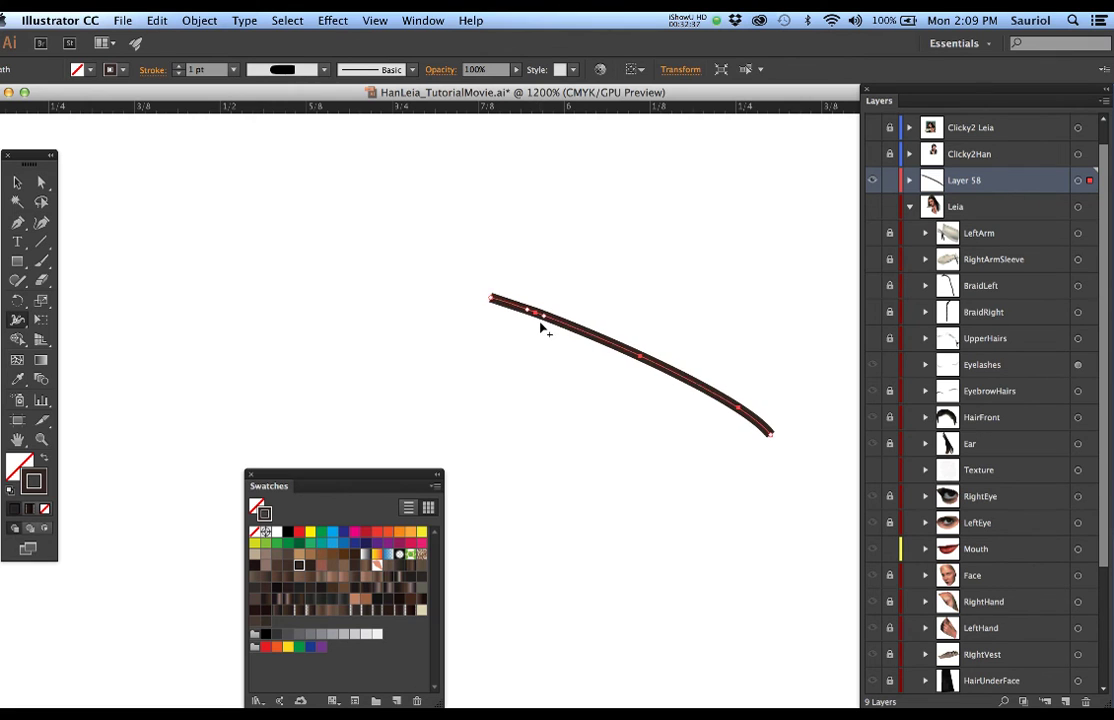
Delete the practice hair stroke and its layer, and show the Leia layer with the whole artboard in view
key(Delete)
drag(970, 183, 1085, 702)
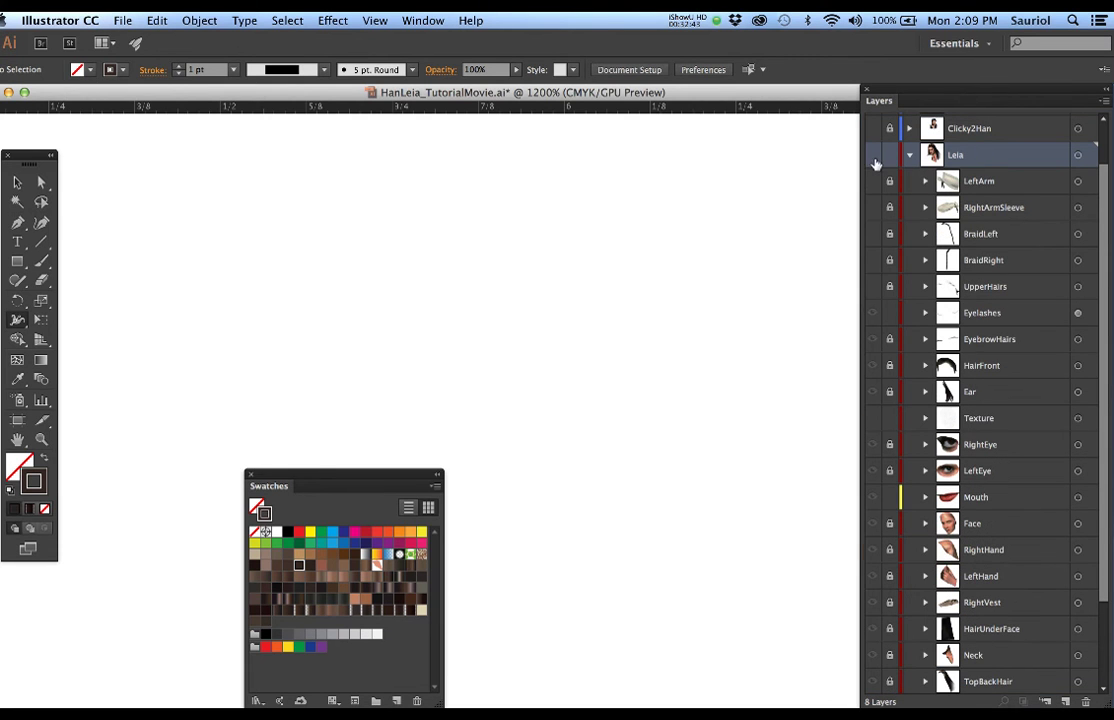
click(873, 156)
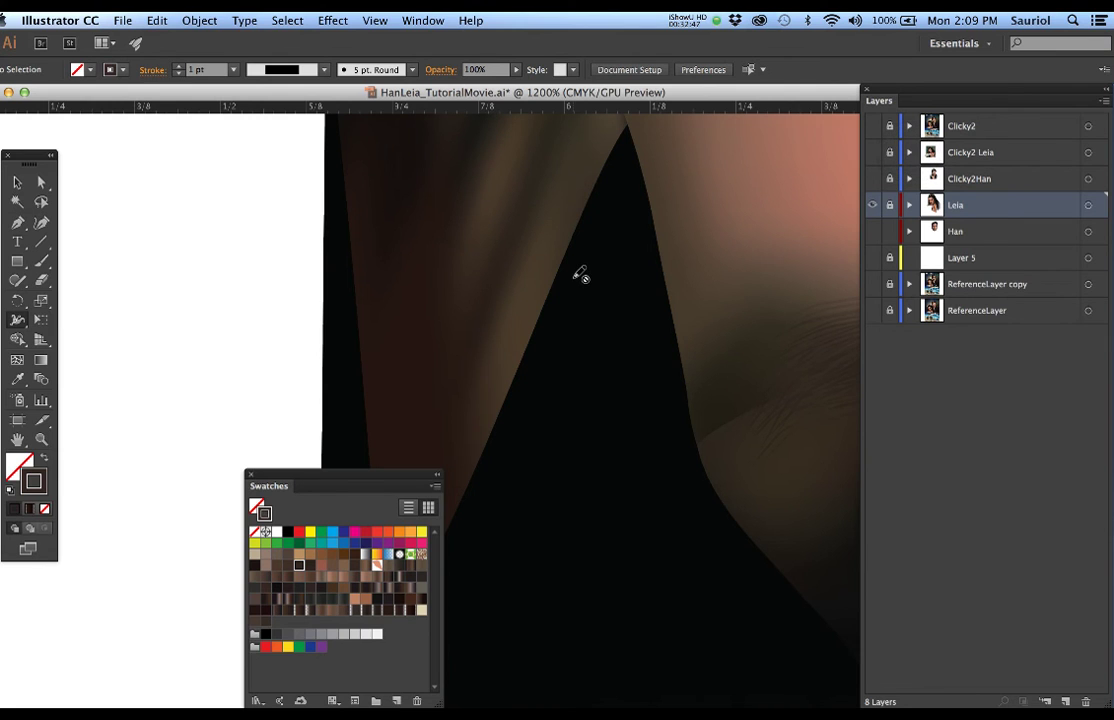
key(super+0)
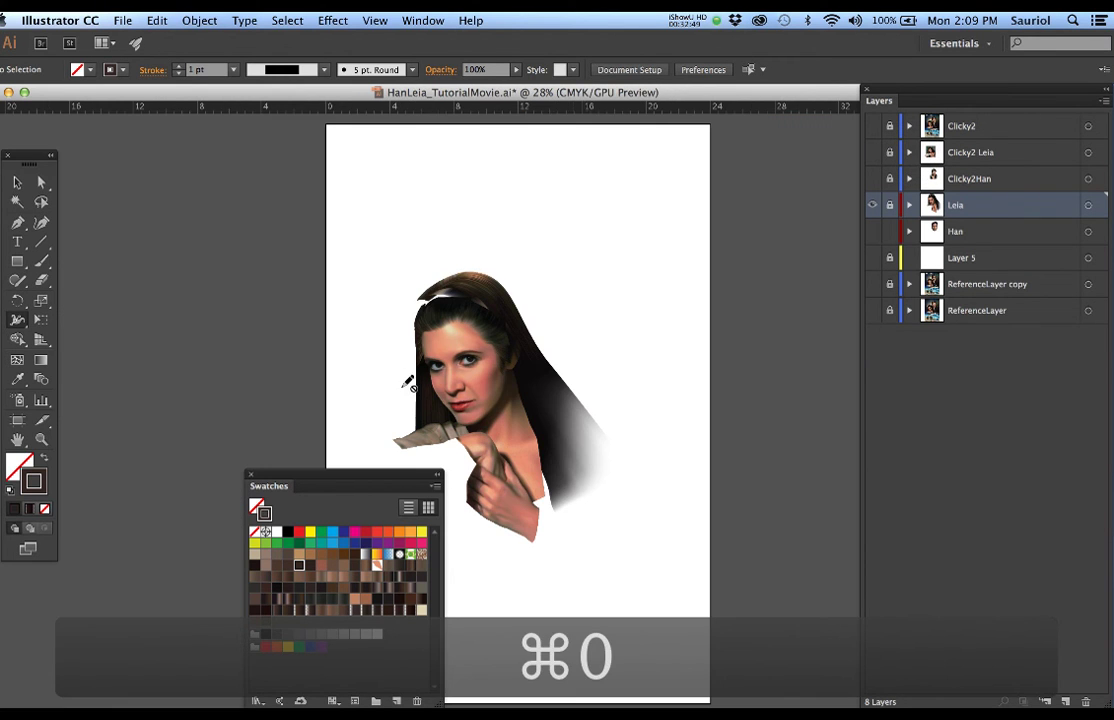
Hide the Leia layer and show the Han layer, keeping the Swatches panel clear of the artwork
click(874, 205)
click(873, 233)
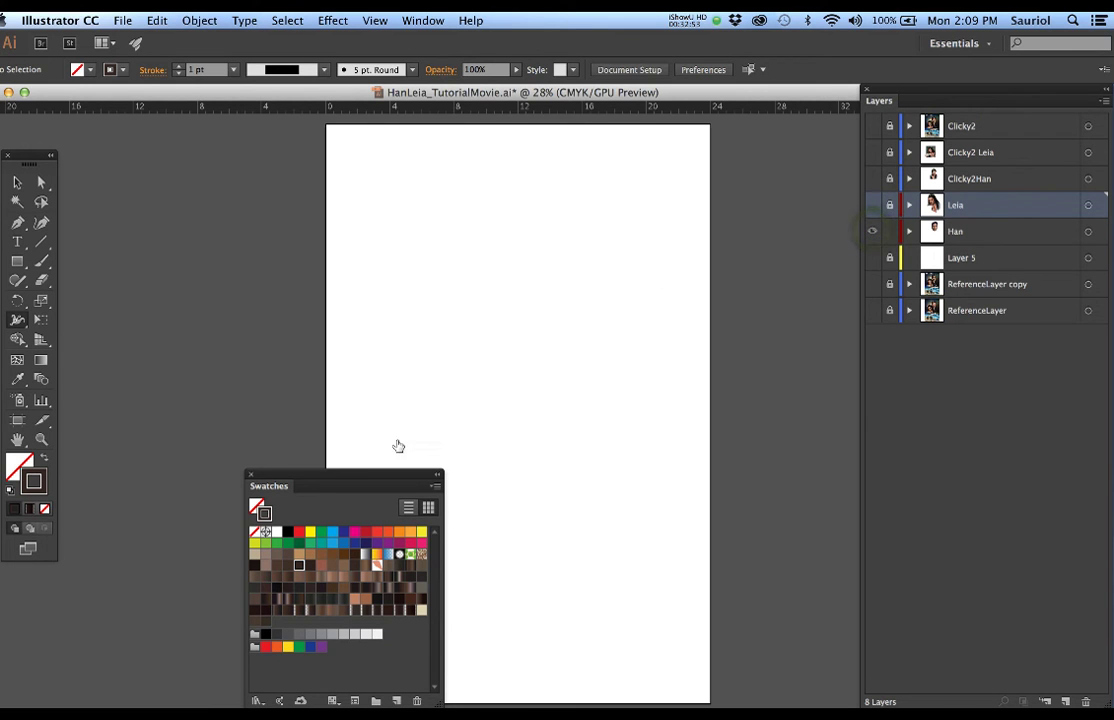
drag(377, 482, 224, 369)
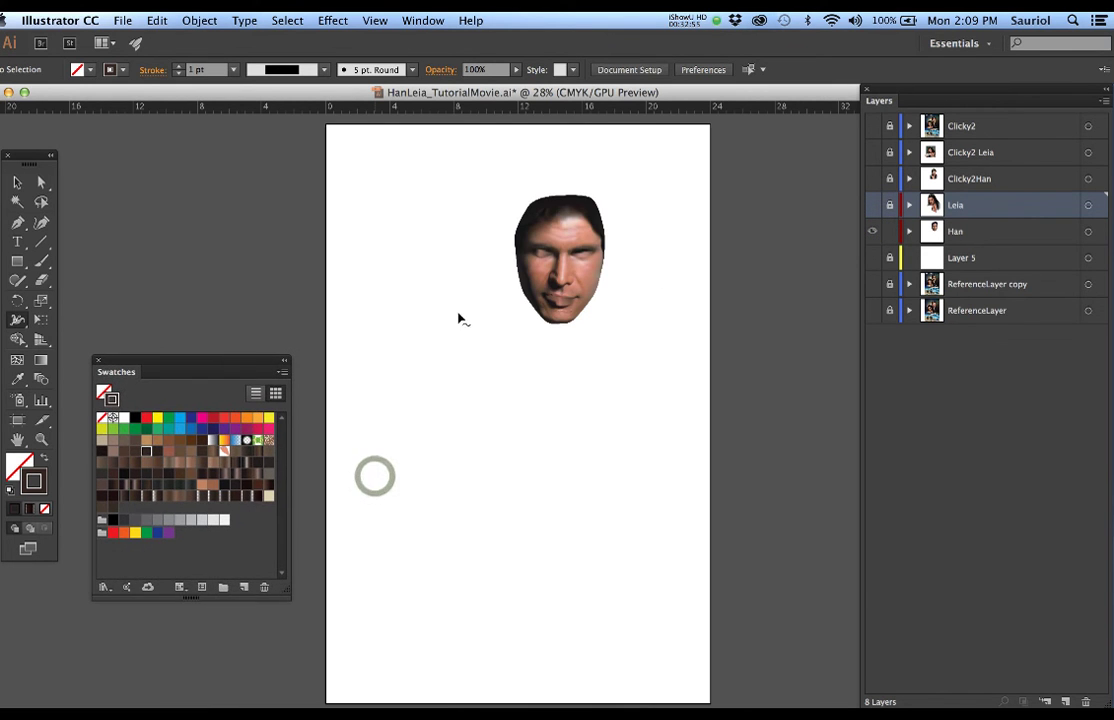
Hide the Swatches panel, expand the Han layer and show its MouthUpper and MouthLower sublayers
scroll(566, 246, up, 2)
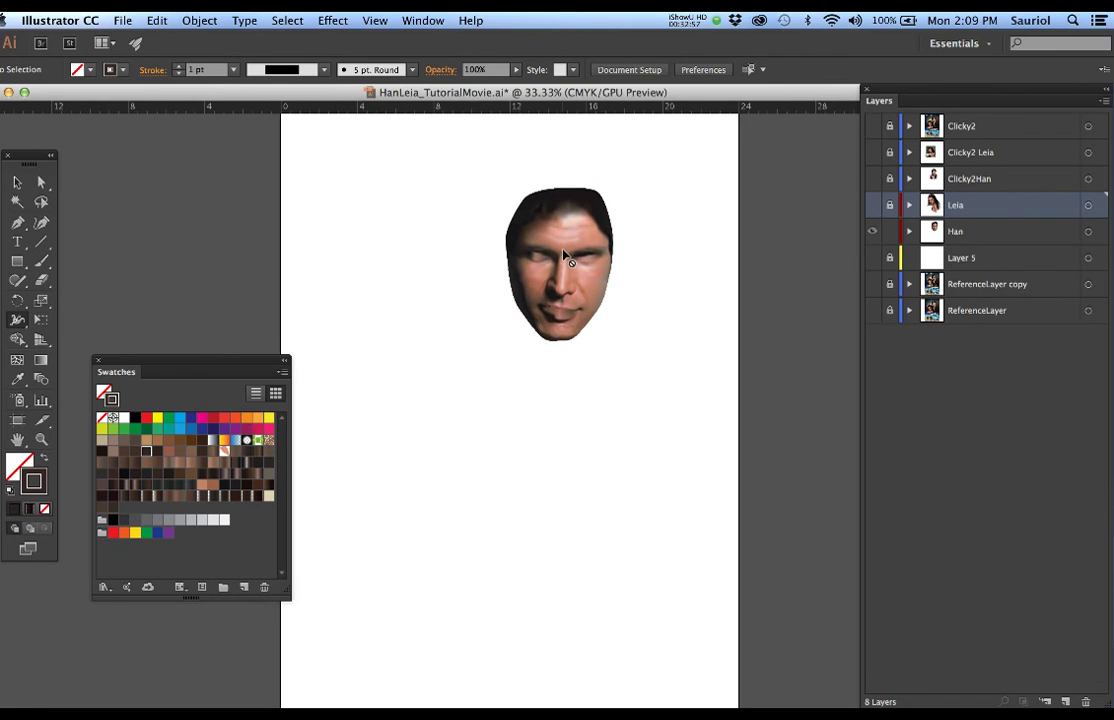
scroll(565, 256, up, 2)
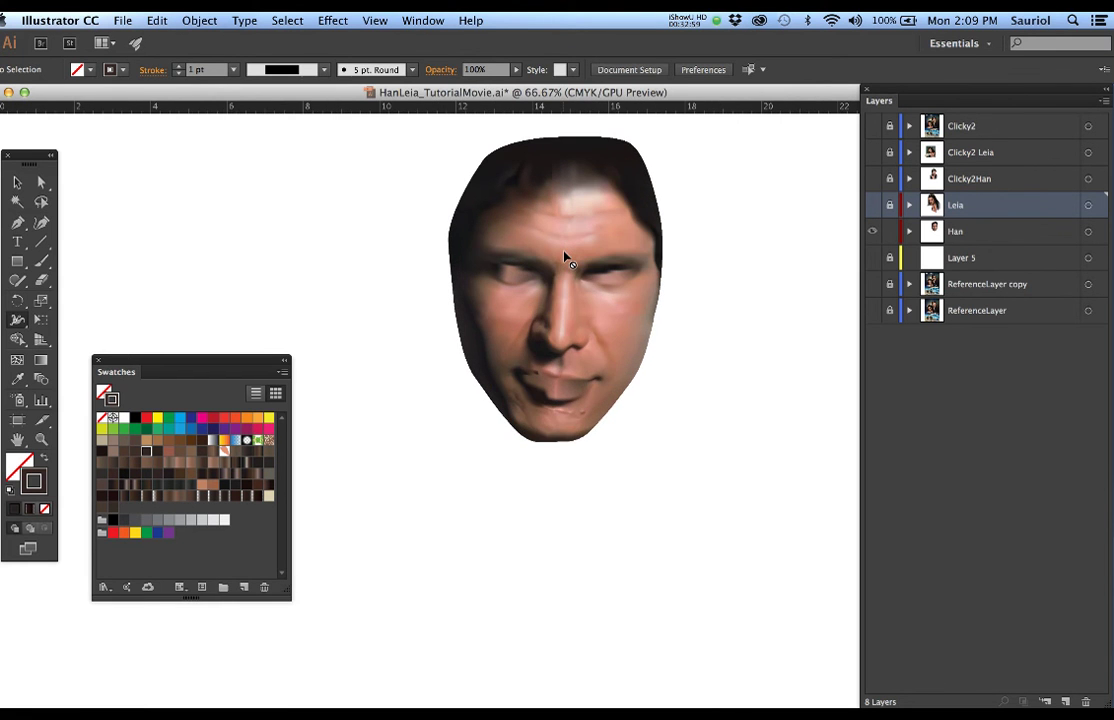
scroll(565, 258, up, 1)
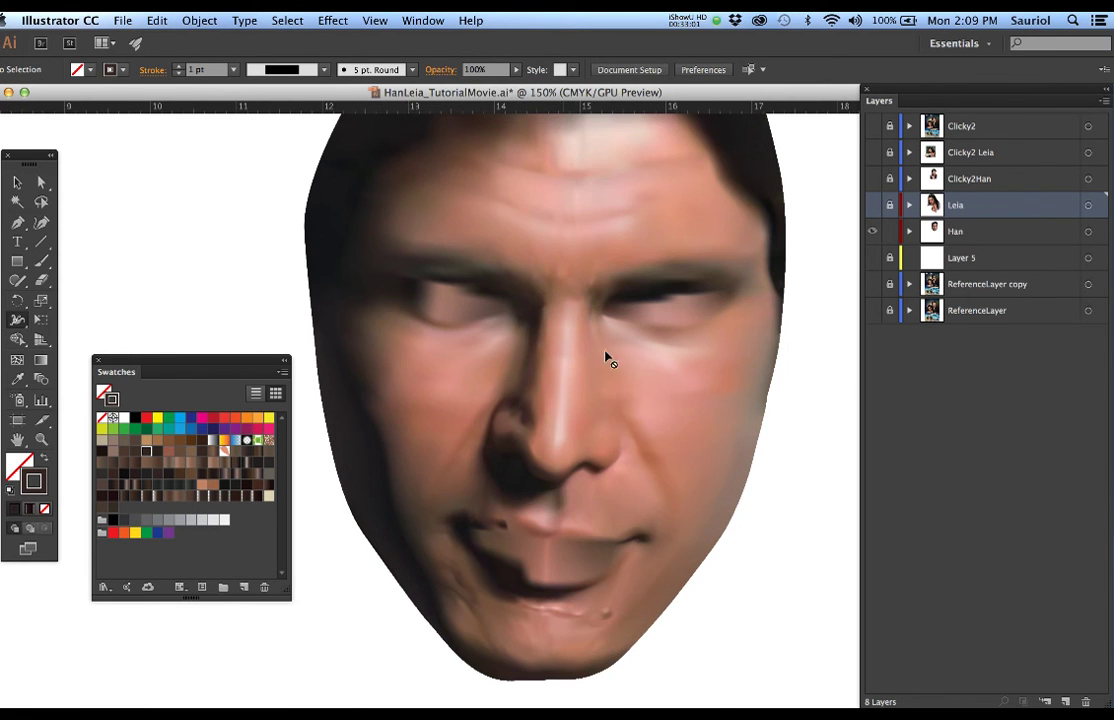
scroll(581, 348, up, 1)
drag(580, 348, 512, 385)
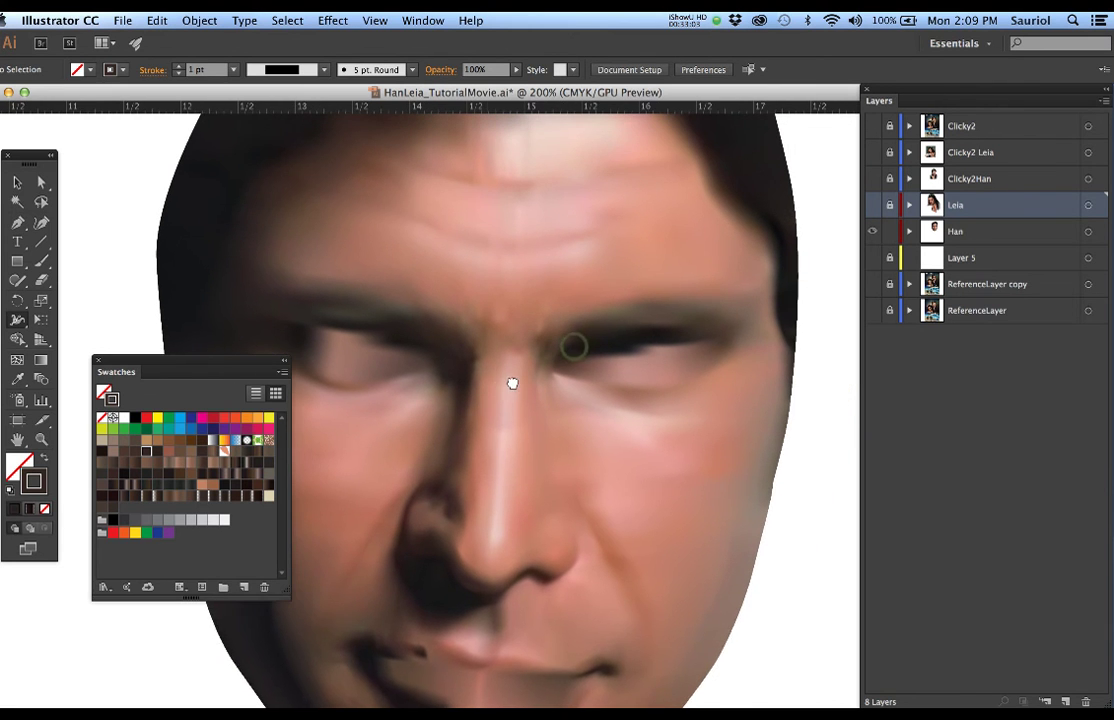
key(F5)
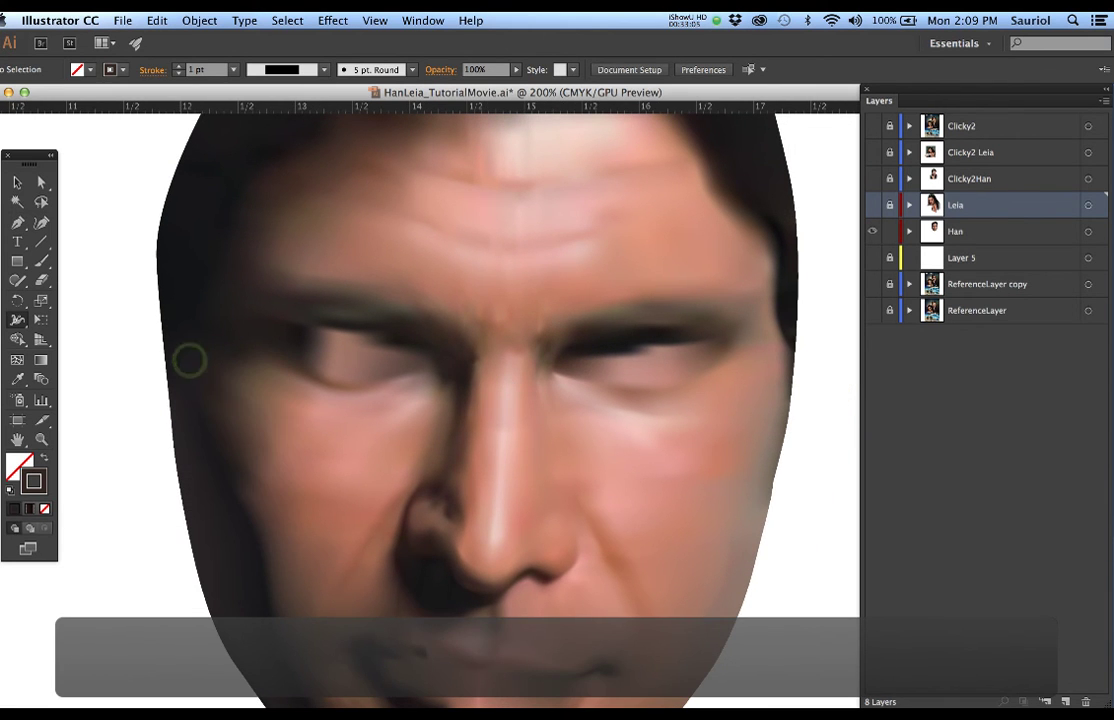
click(910, 232)
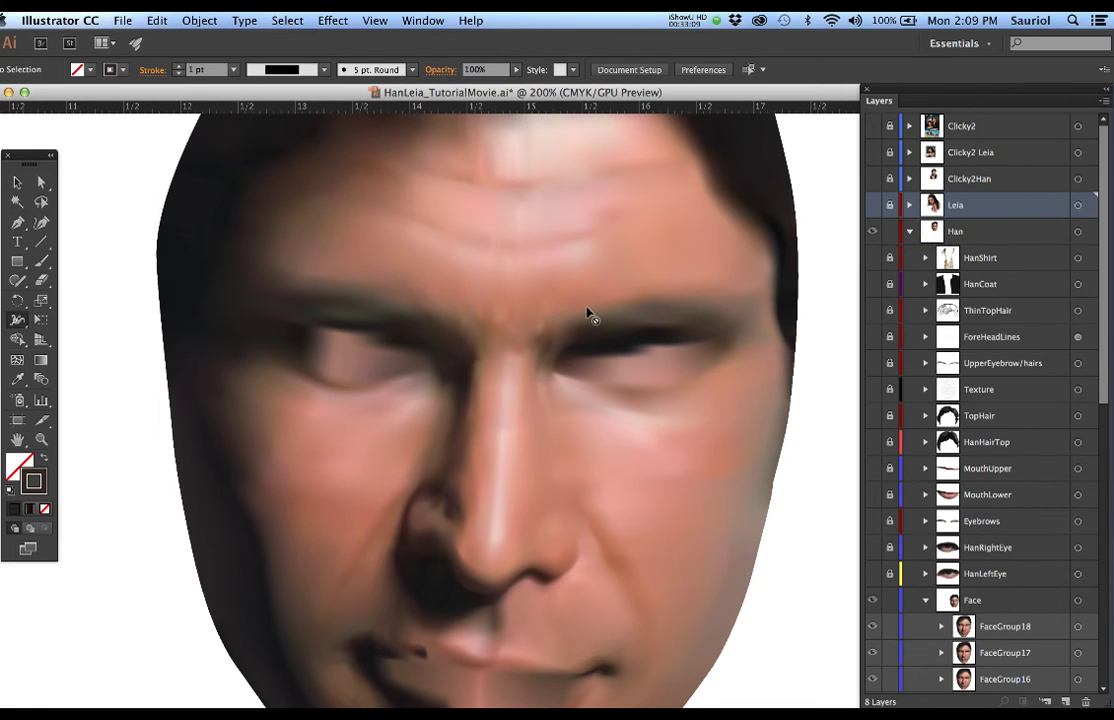
click(872, 468)
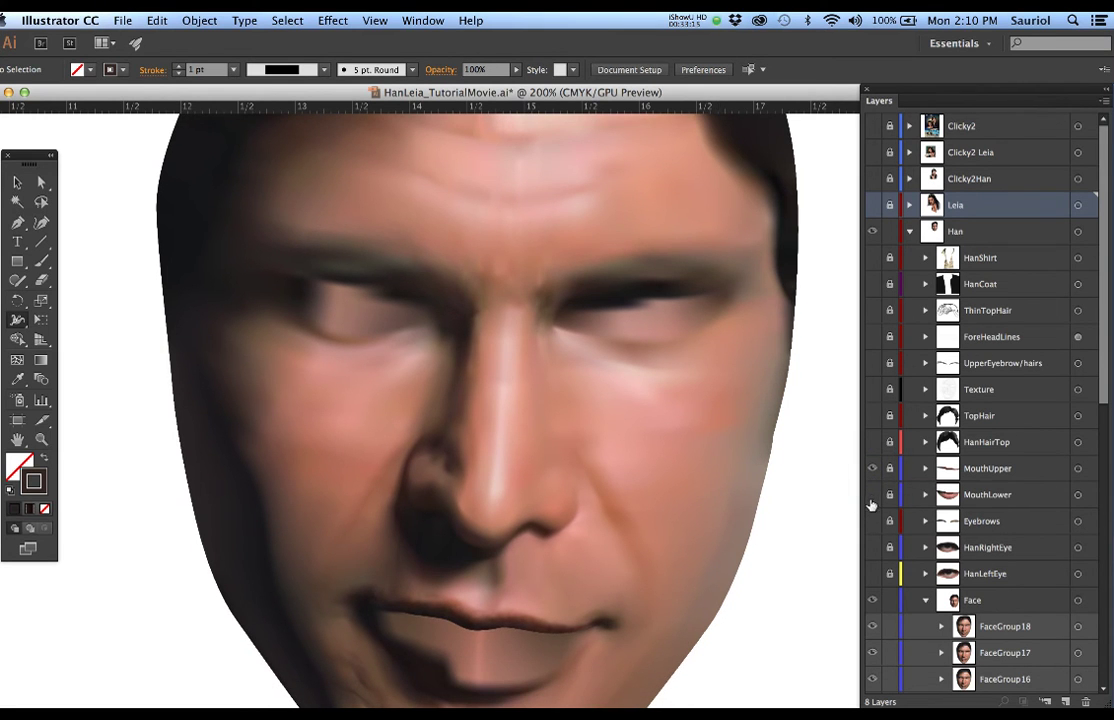
click(872, 494)
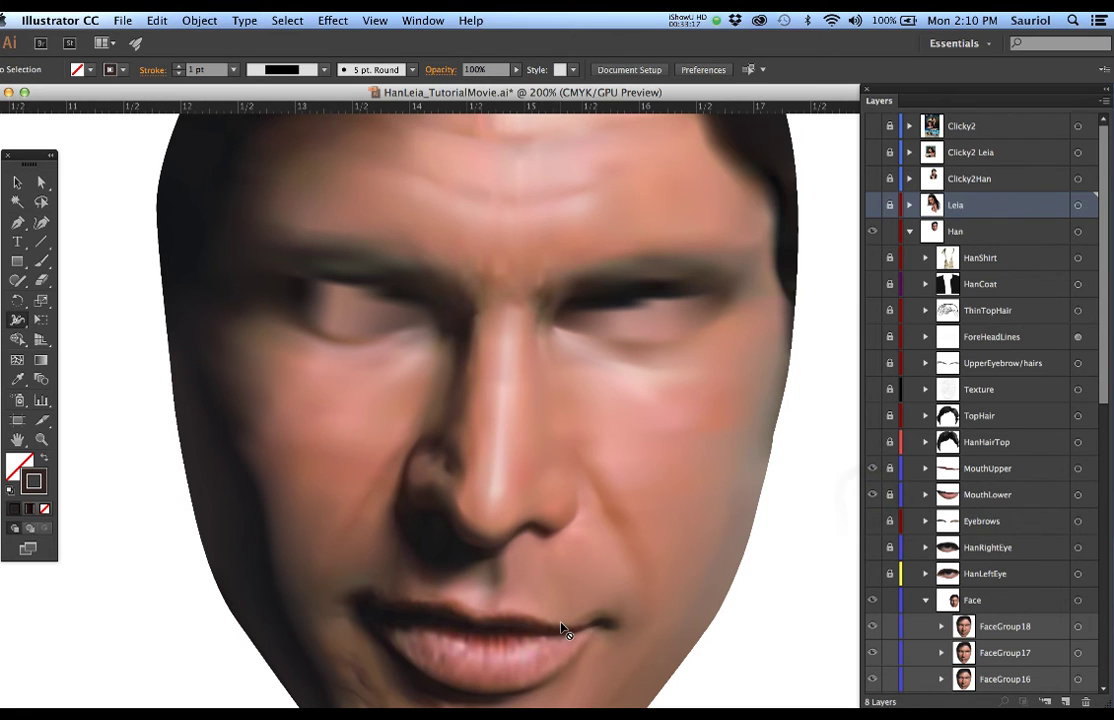
Unlock and select the Lip1 mesh in MouthLower to display its mesh lines, and relock the sublayer
scroll(572, 627, up, 1)
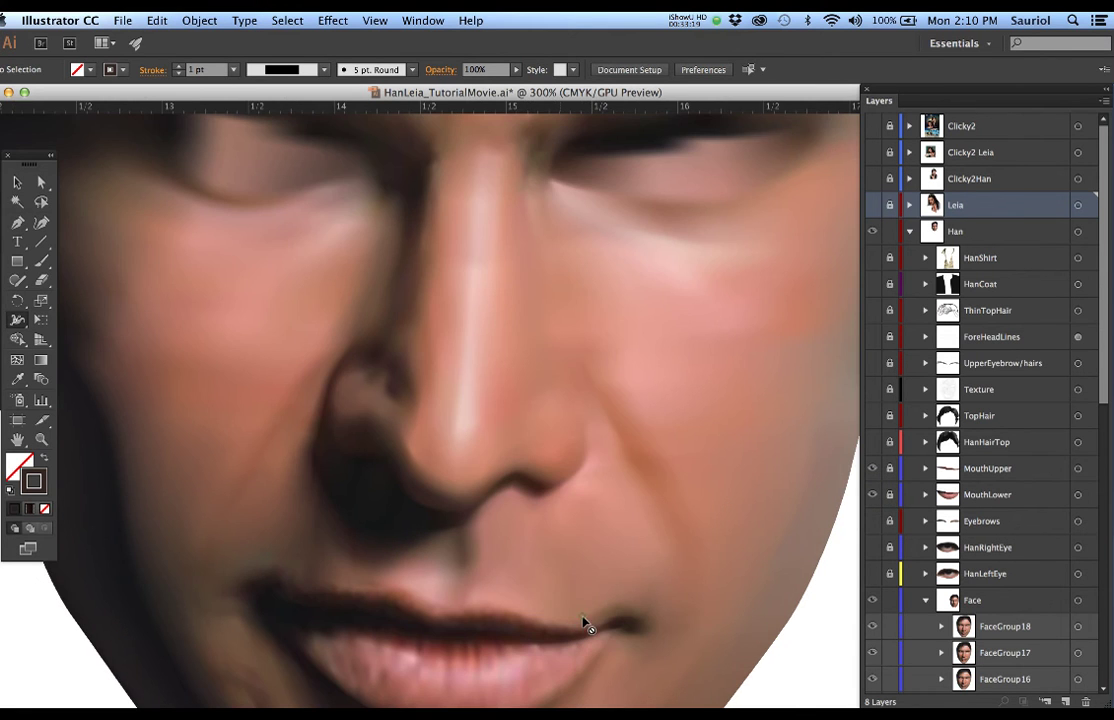
scroll(583, 624, up, 1)
drag(585, 530, 647, 373)
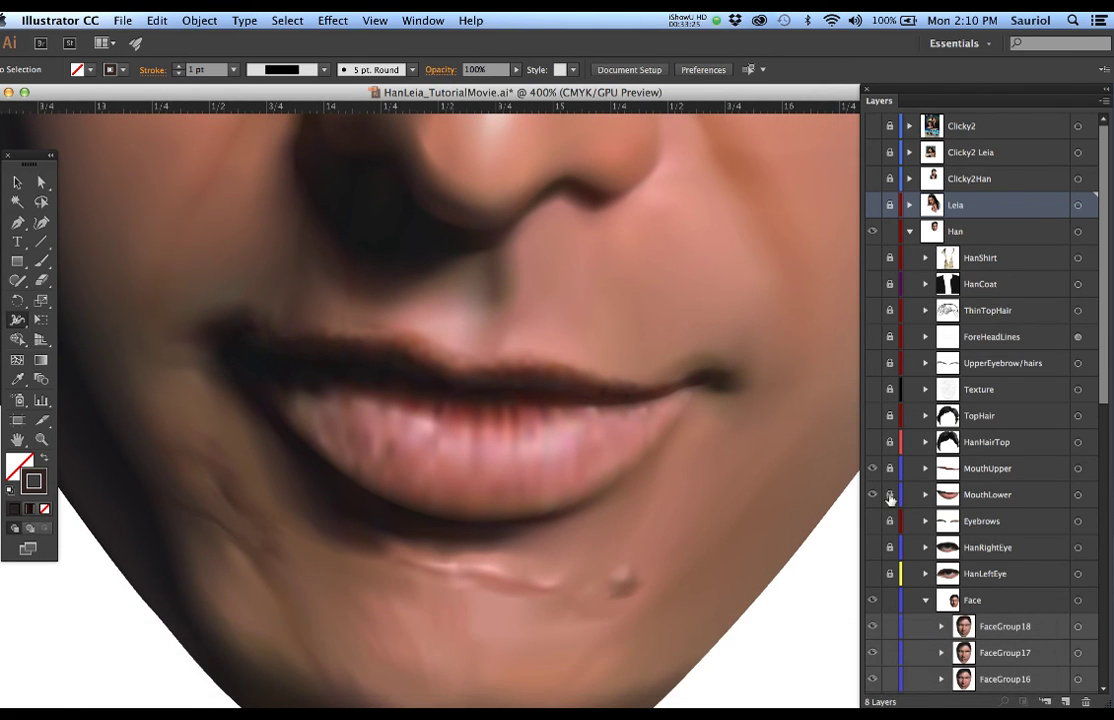
click(926, 495)
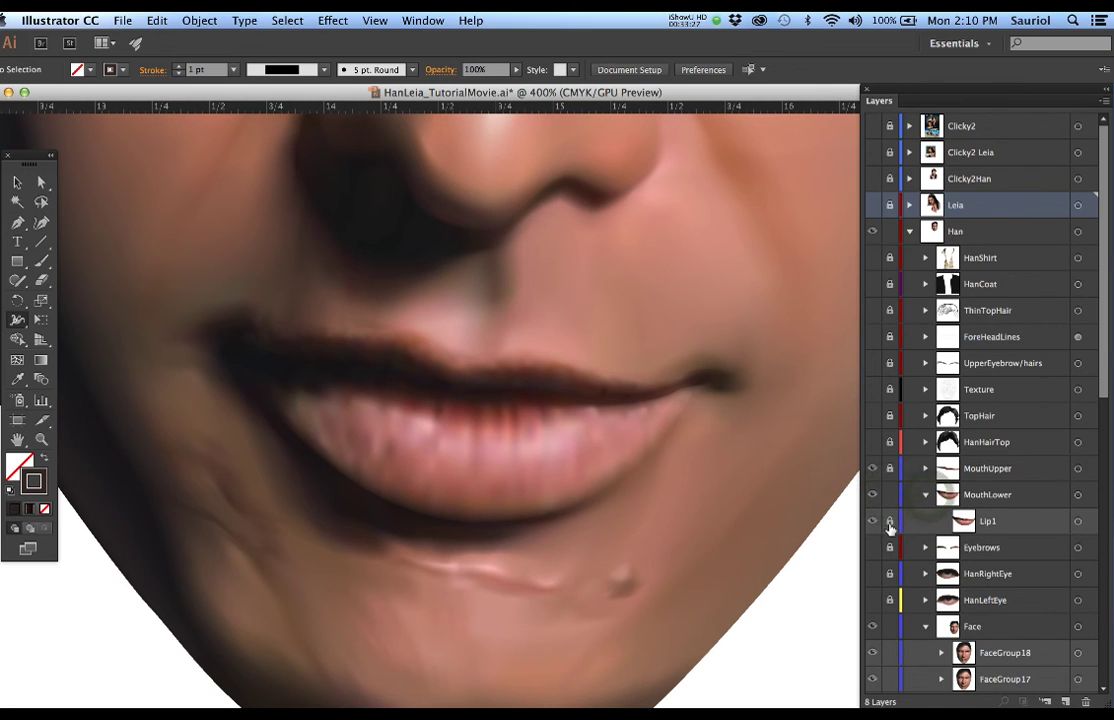
click(889, 521)
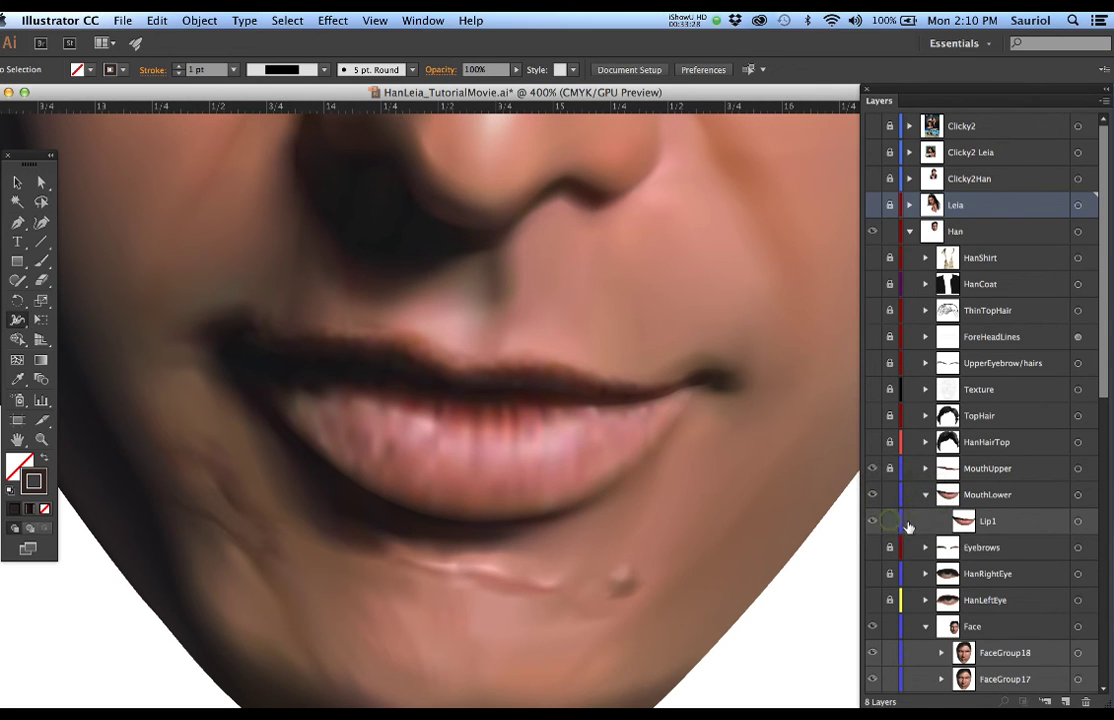
click(1077, 521)
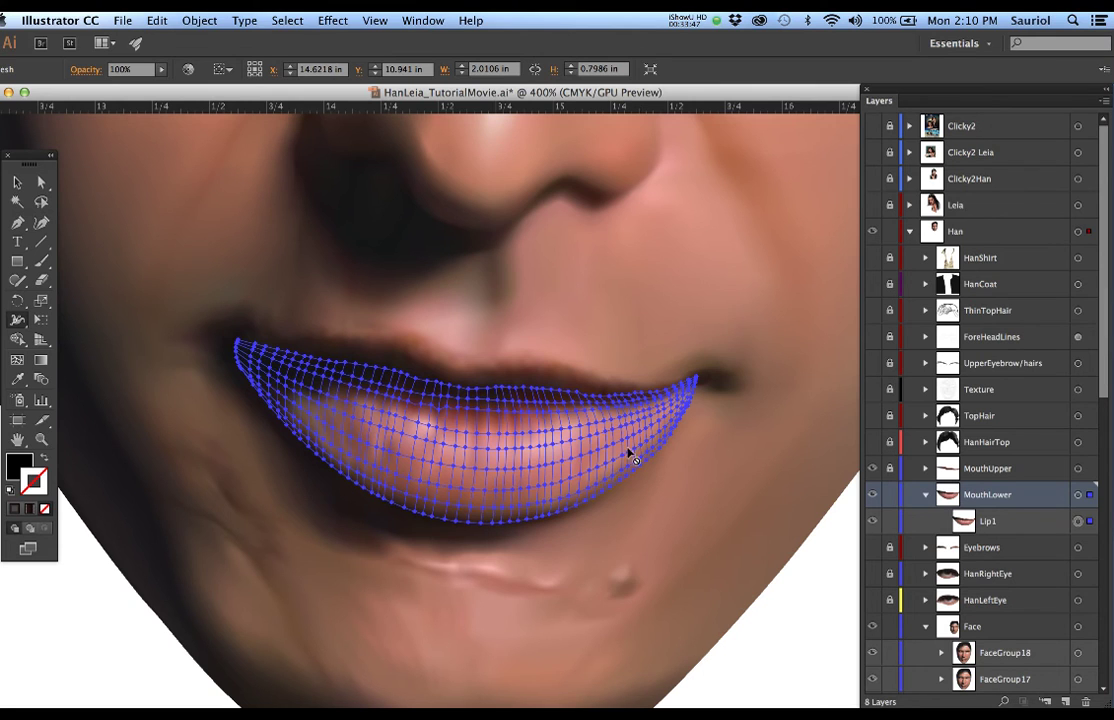
click(889, 495)
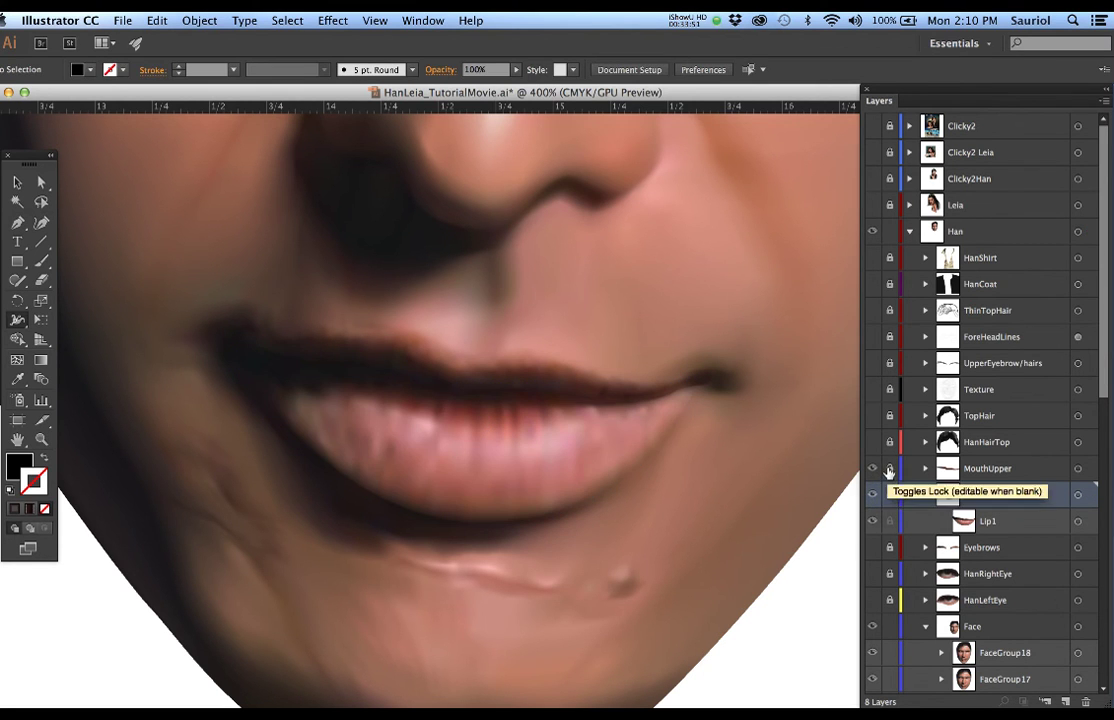
Expand MouthUpper, unlock and select its Lip3 mesh, and examine the mesh points along the upper lip's edge
click(925, 468)
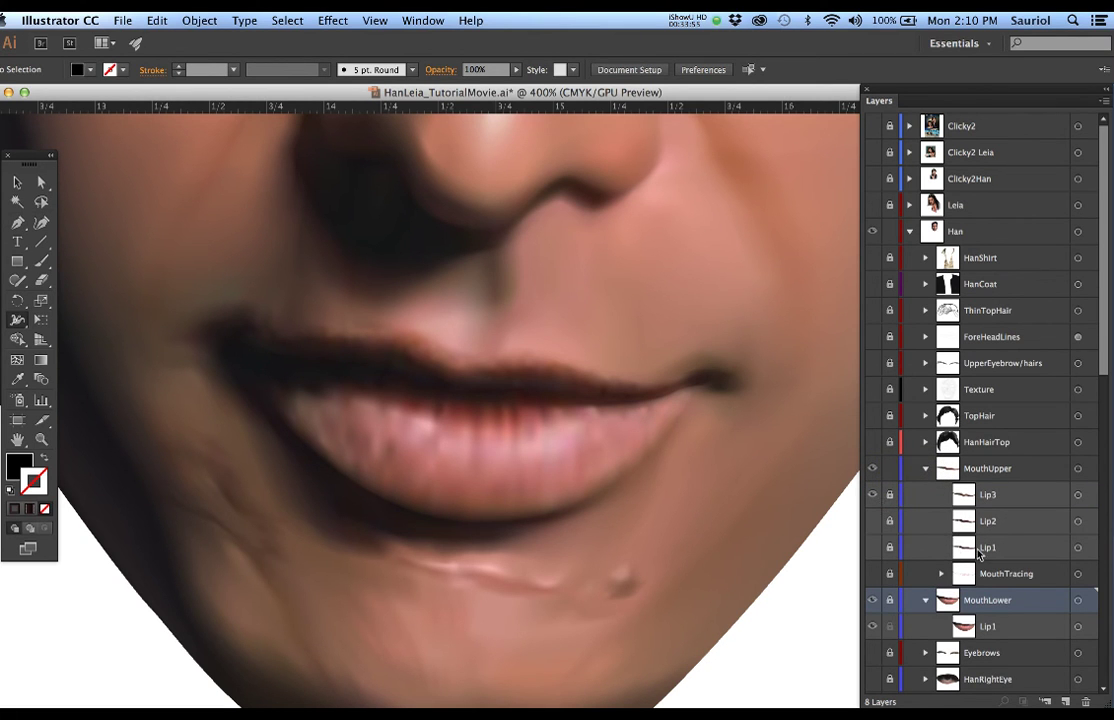
click(889, 495)
click(1077, 494)
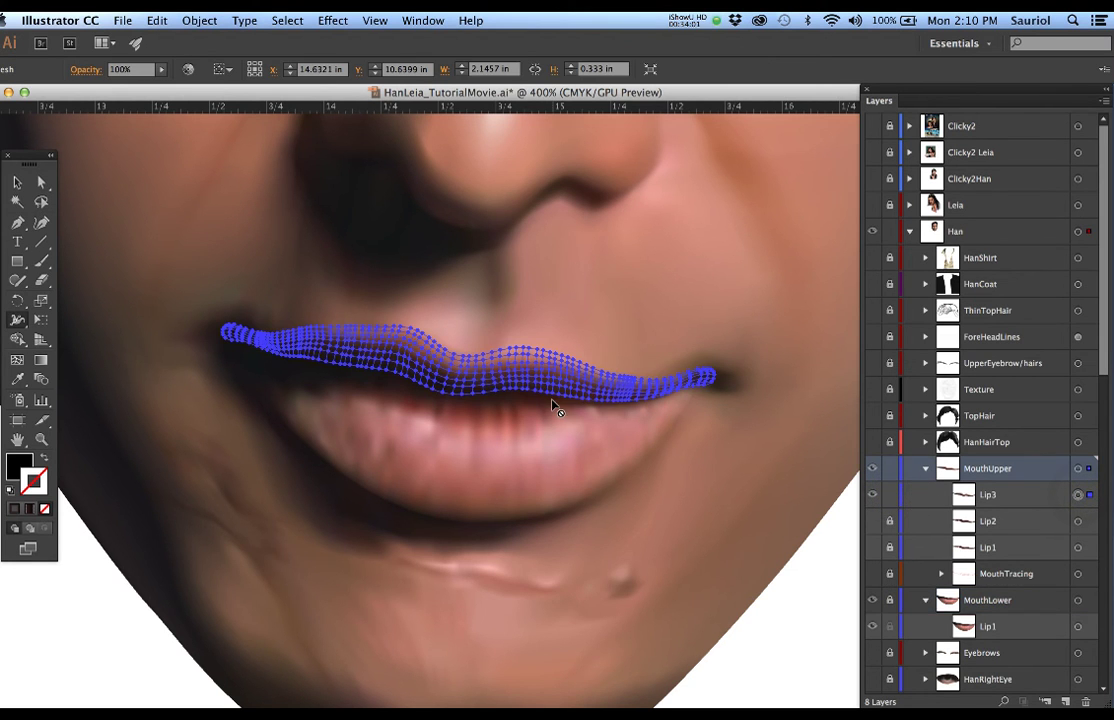
scroll(555, 408, up, 1)
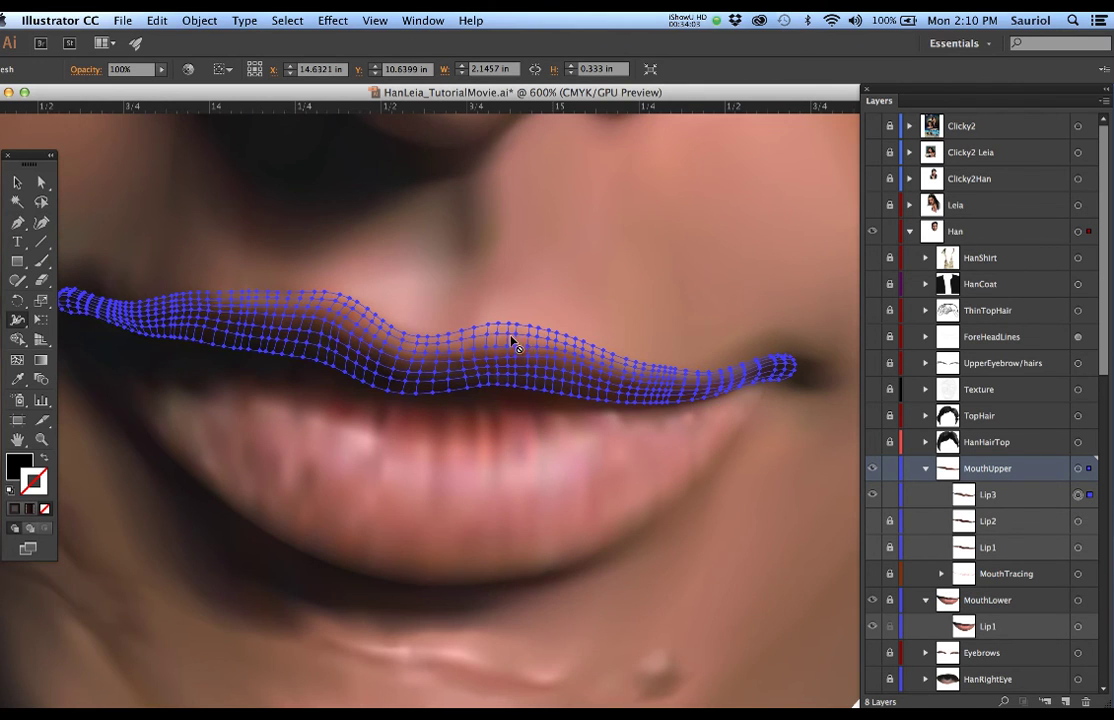
scroll(510, 338, up, 1)
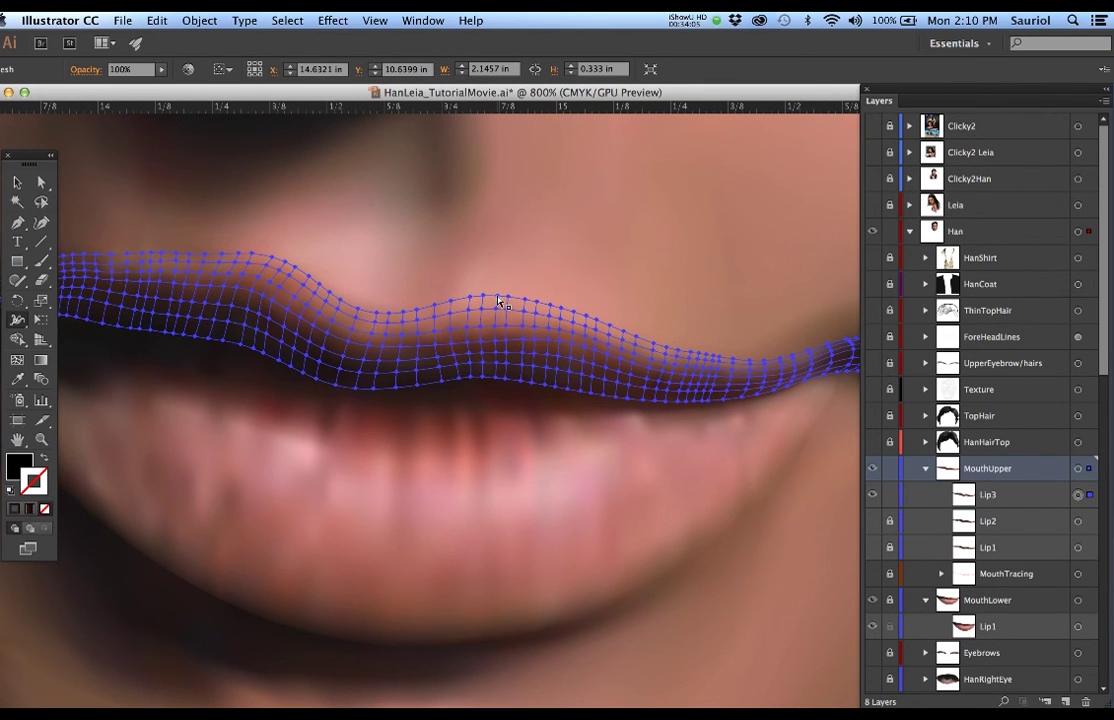
Select a mesh point on the upper lip's edge, and collapse and lock the Face sublayer
click(497, 298)
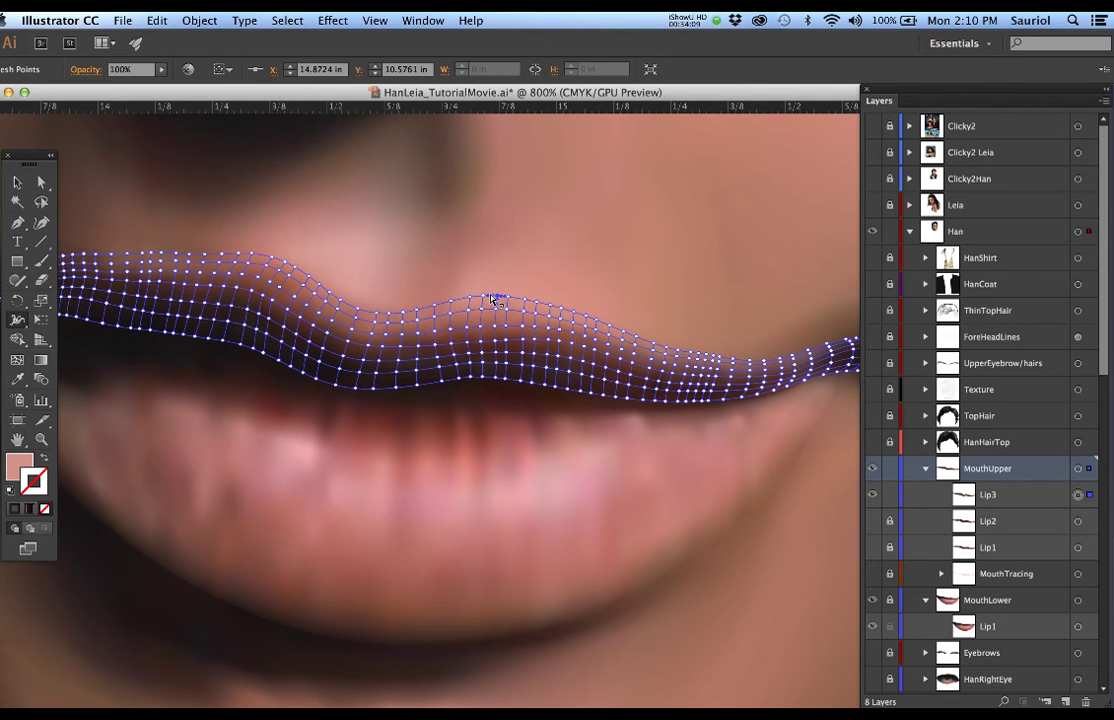
click(503, 294)
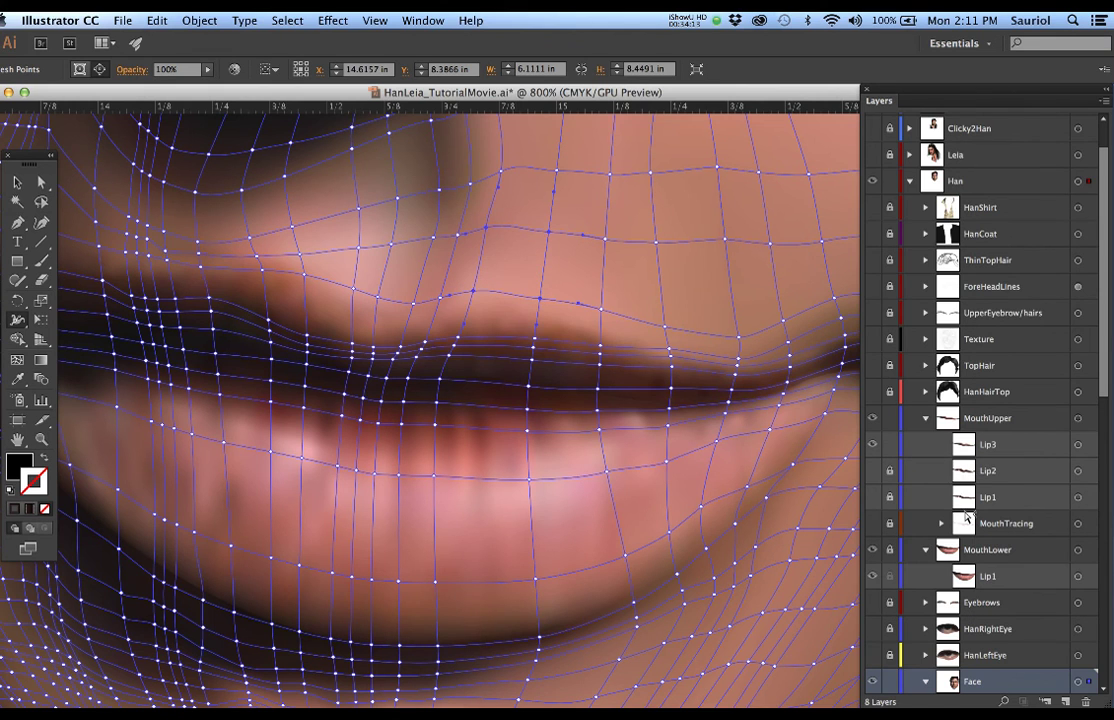
scroll(966, 515, down, 5)
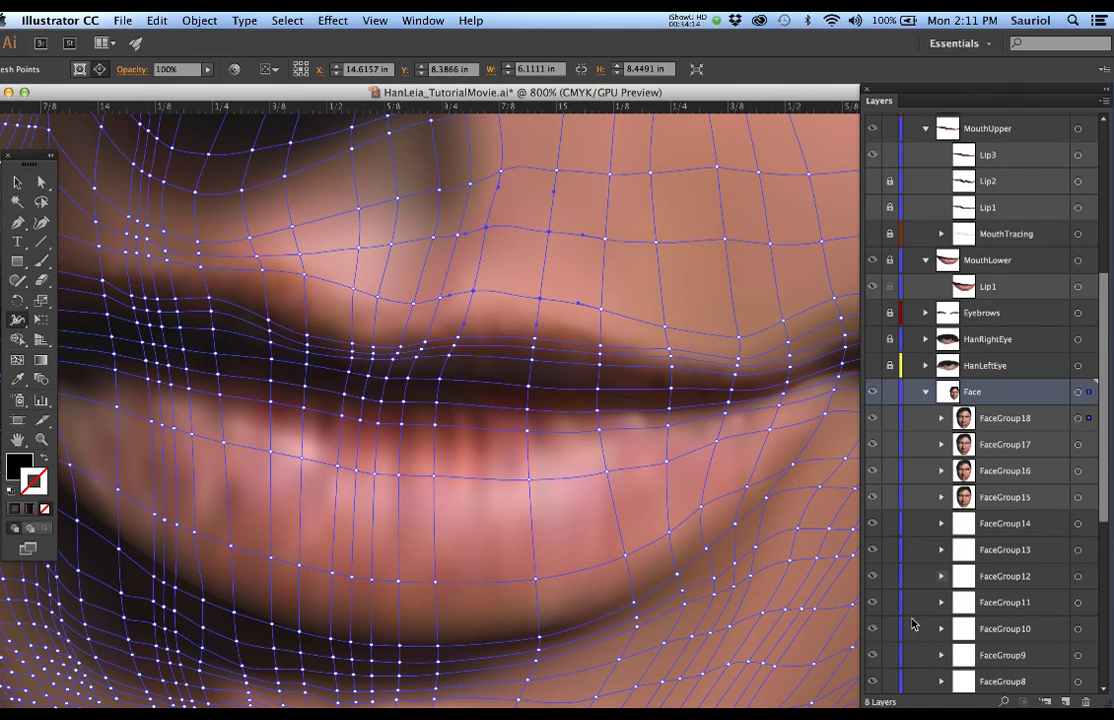
click(925, 391)
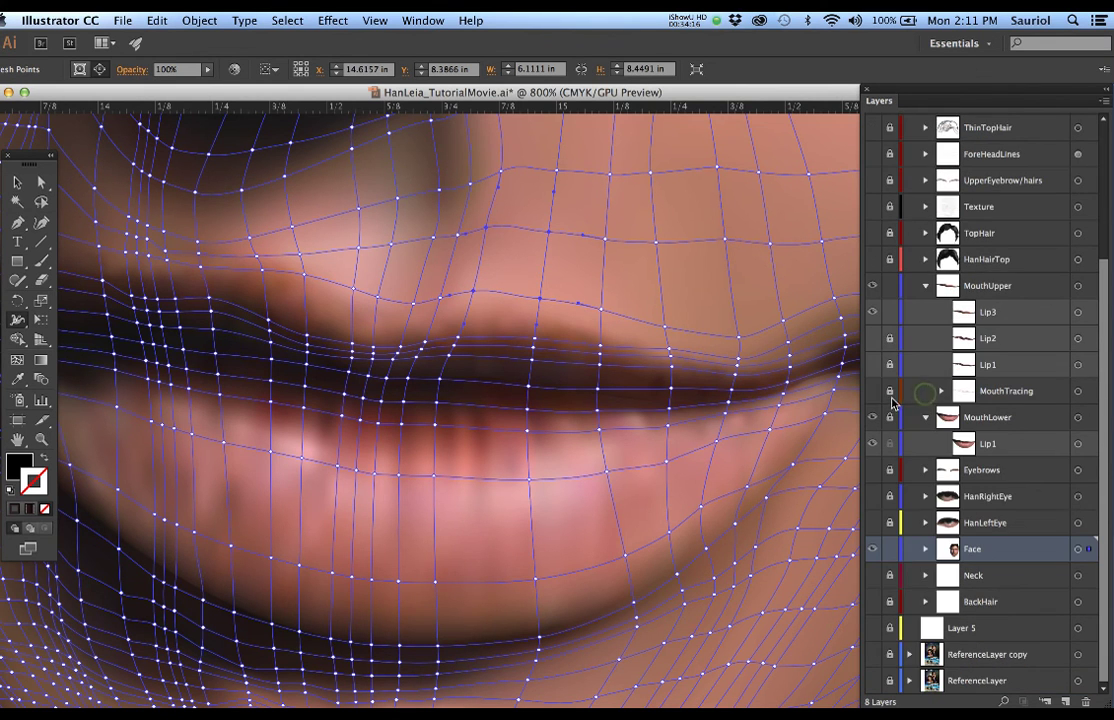
click(886, 550)
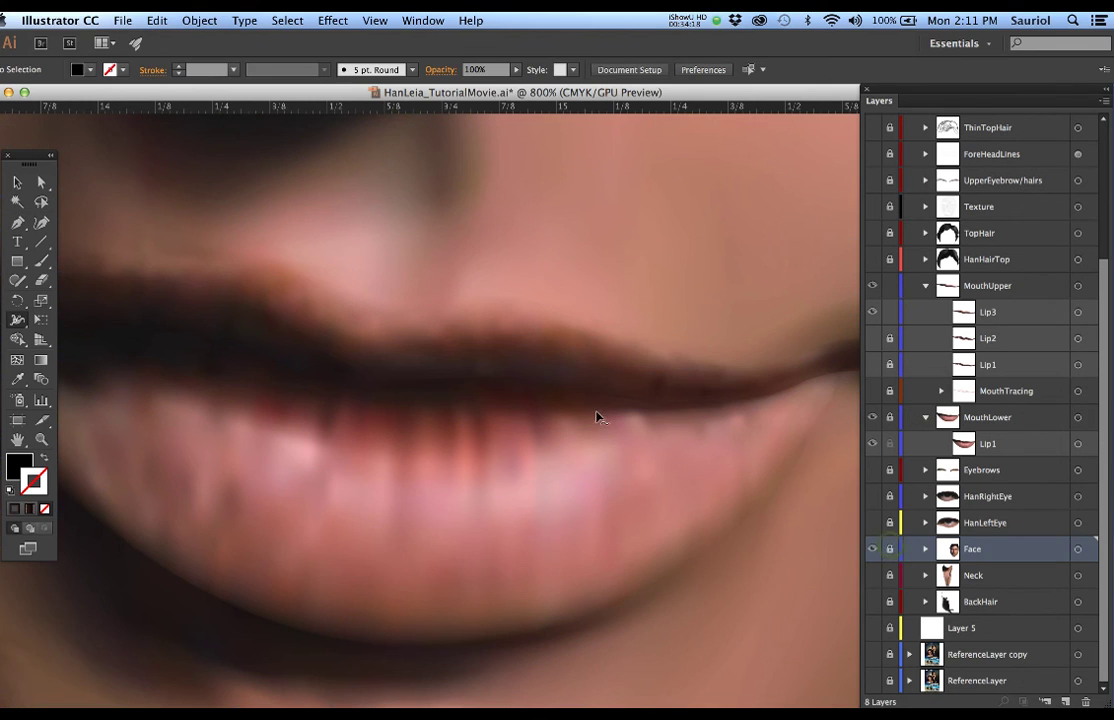
Select Lip3 mesh points along the upper lip's edge and sample the adjacent skin colour with the Eyedropper
click(508, 312)
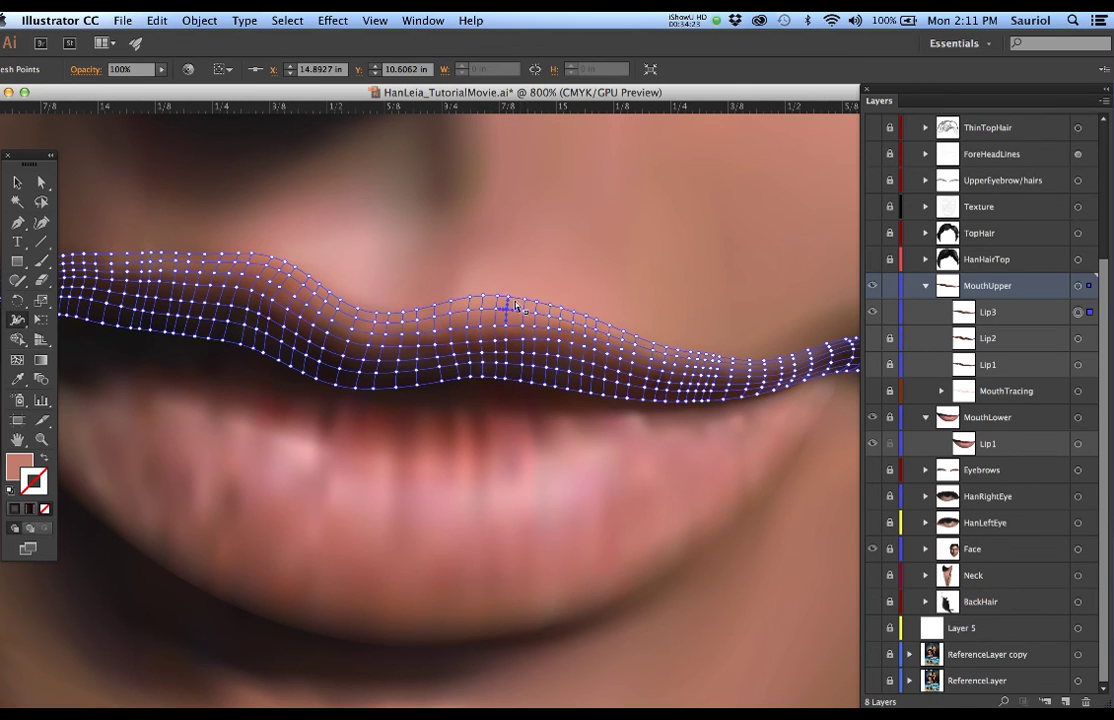
scroll(508, 302, up, 1)
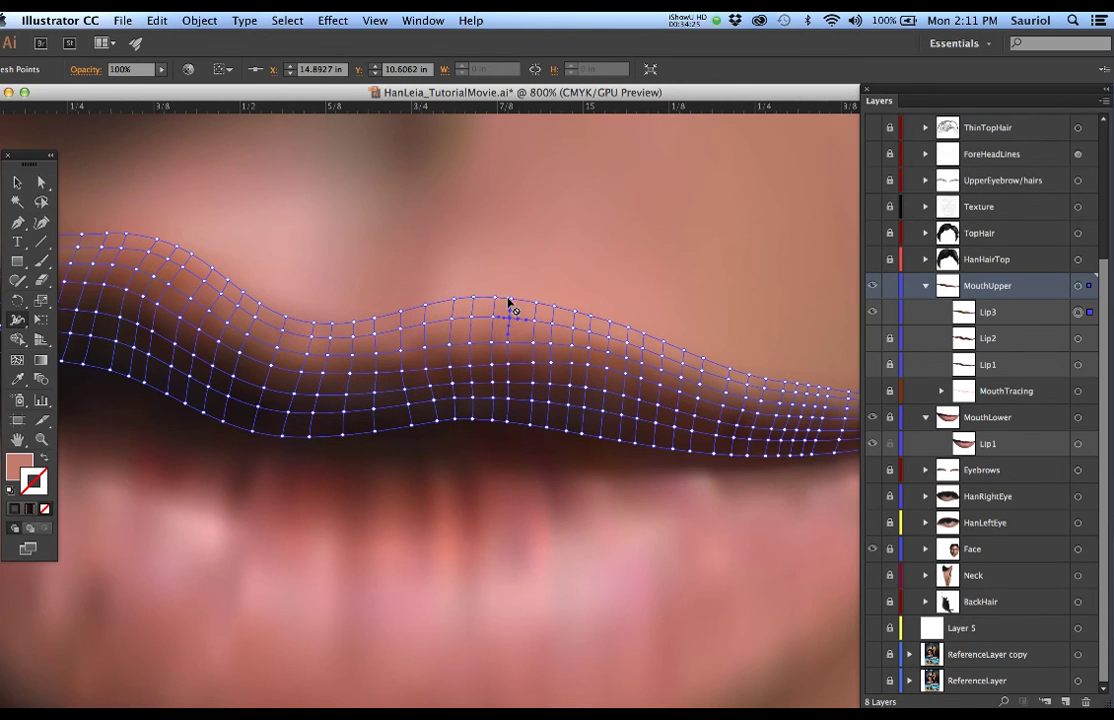
click(510, 301)
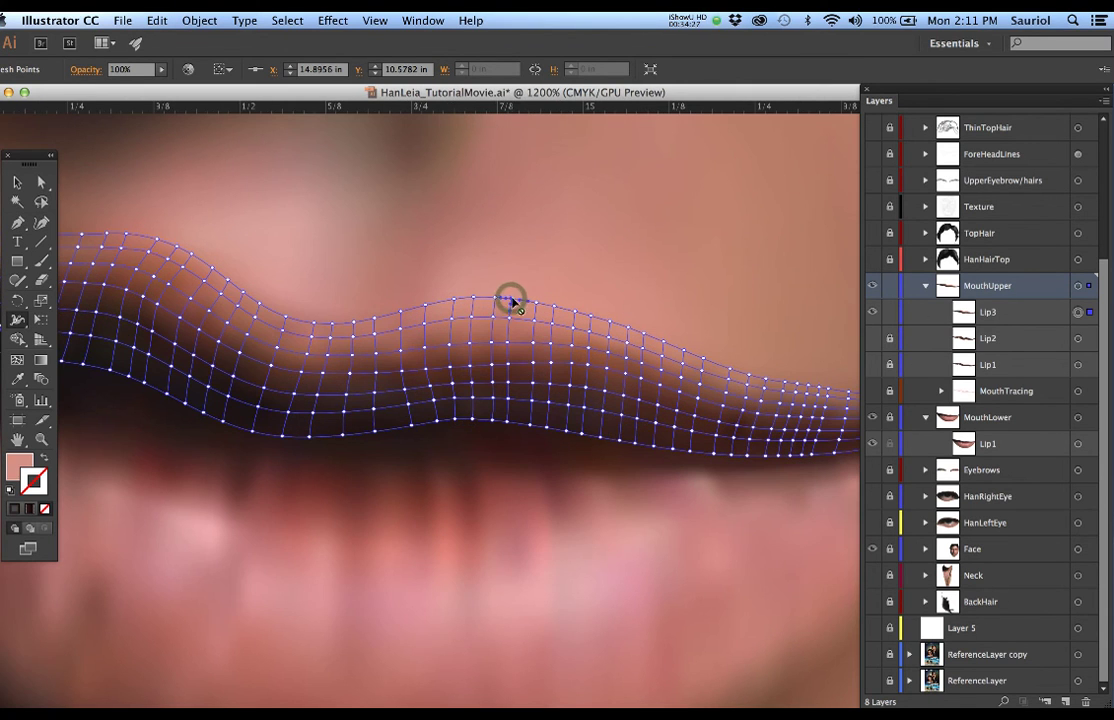
key(i)
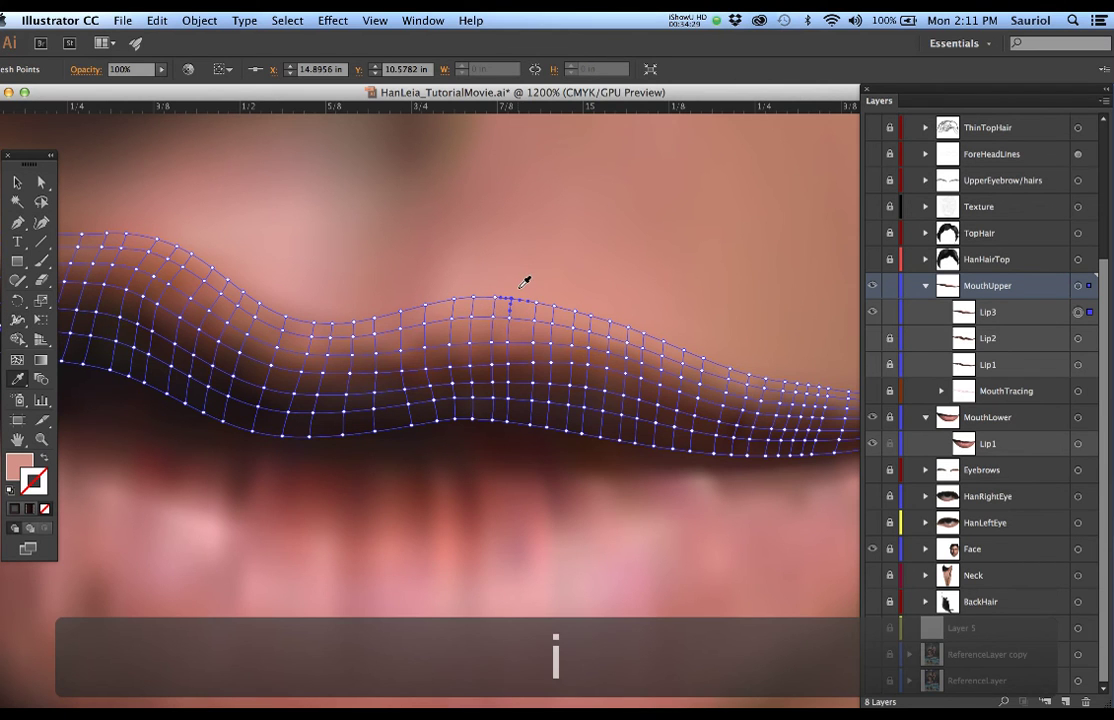
click(529, 285)
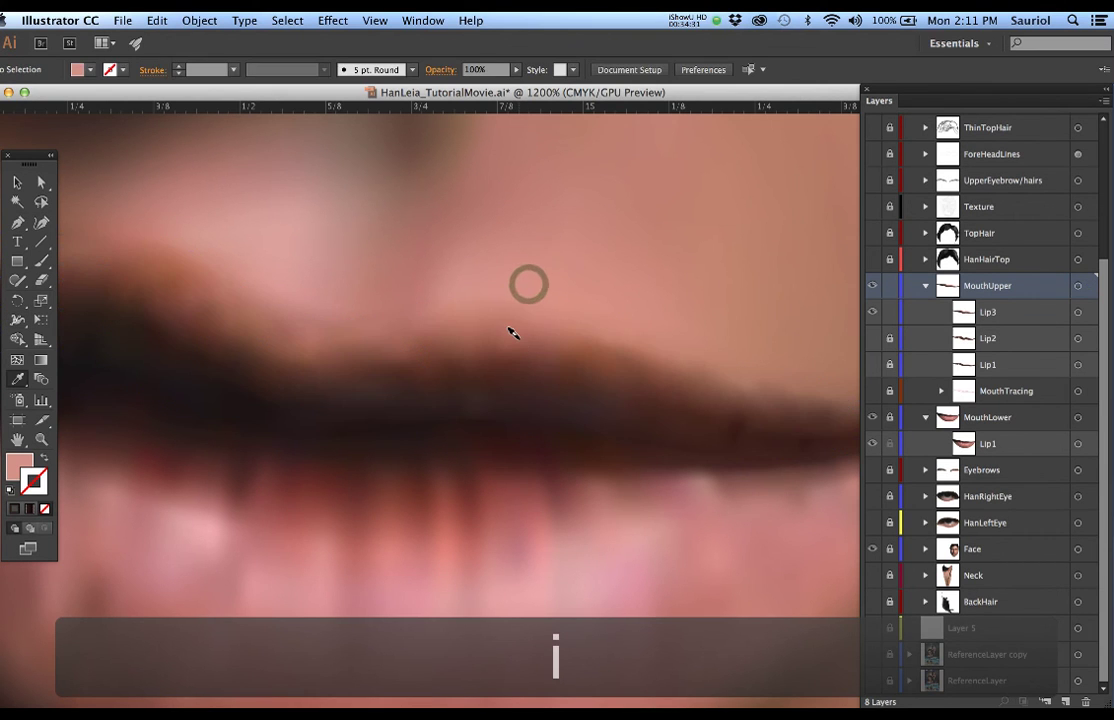
Hide the Face sublayer to view the lip meshes on their own, and show it again
scroll(512, 331, down, 1)
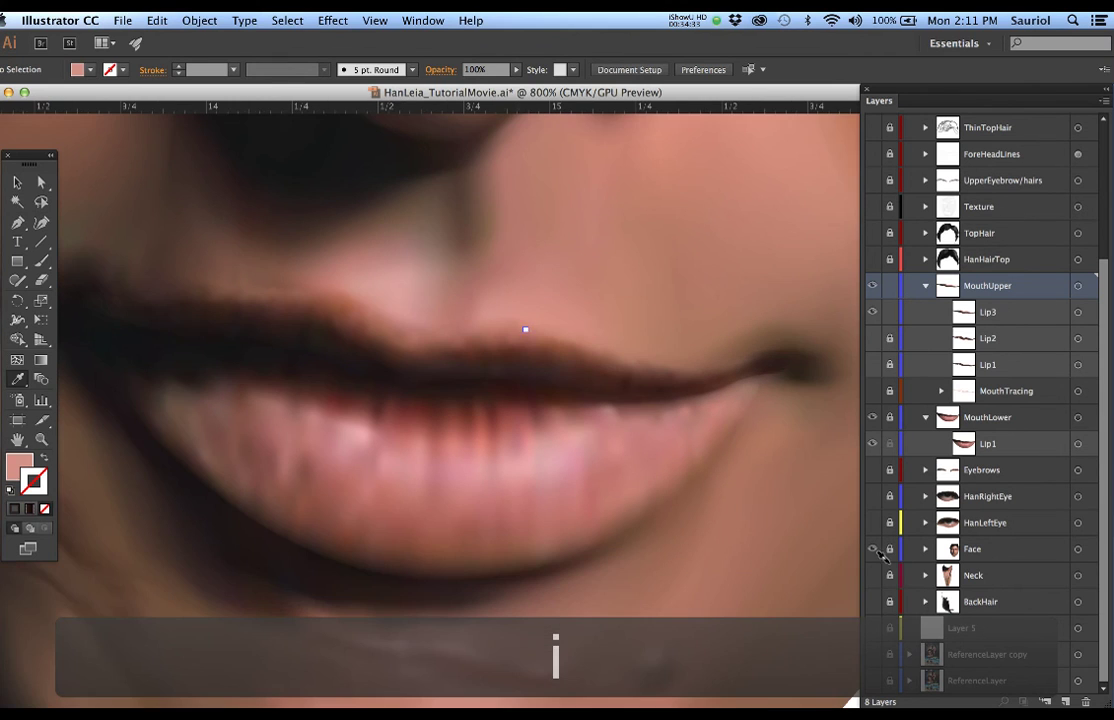
key(super+minus)
click(873, 550)
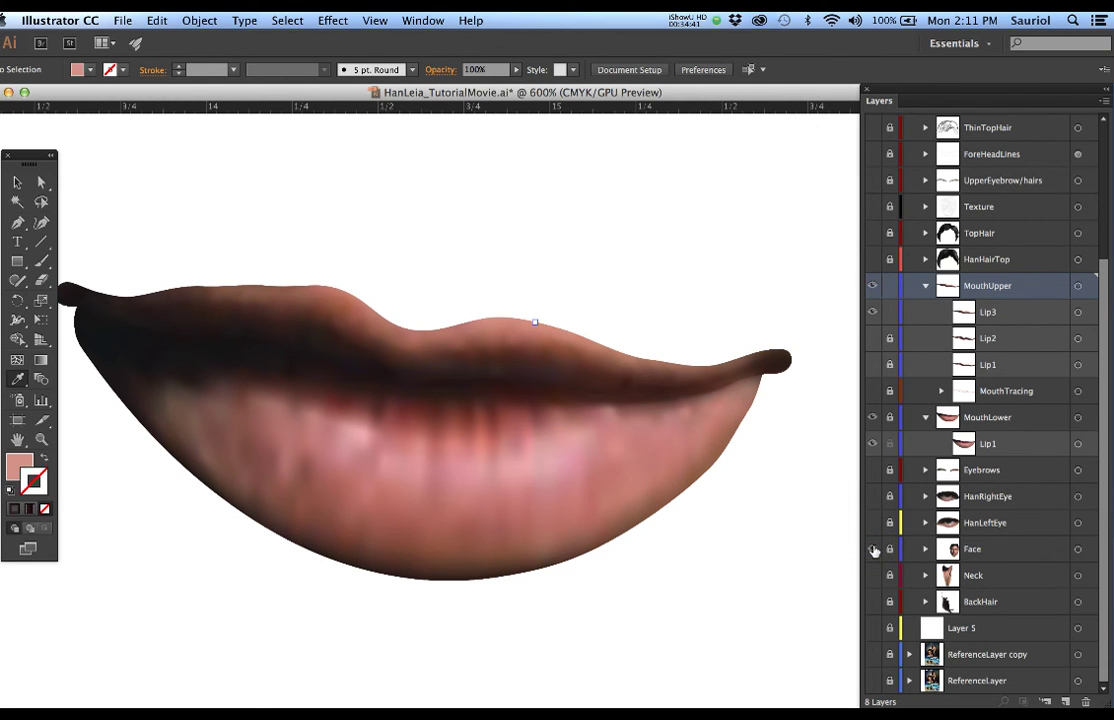
click(873, 549)
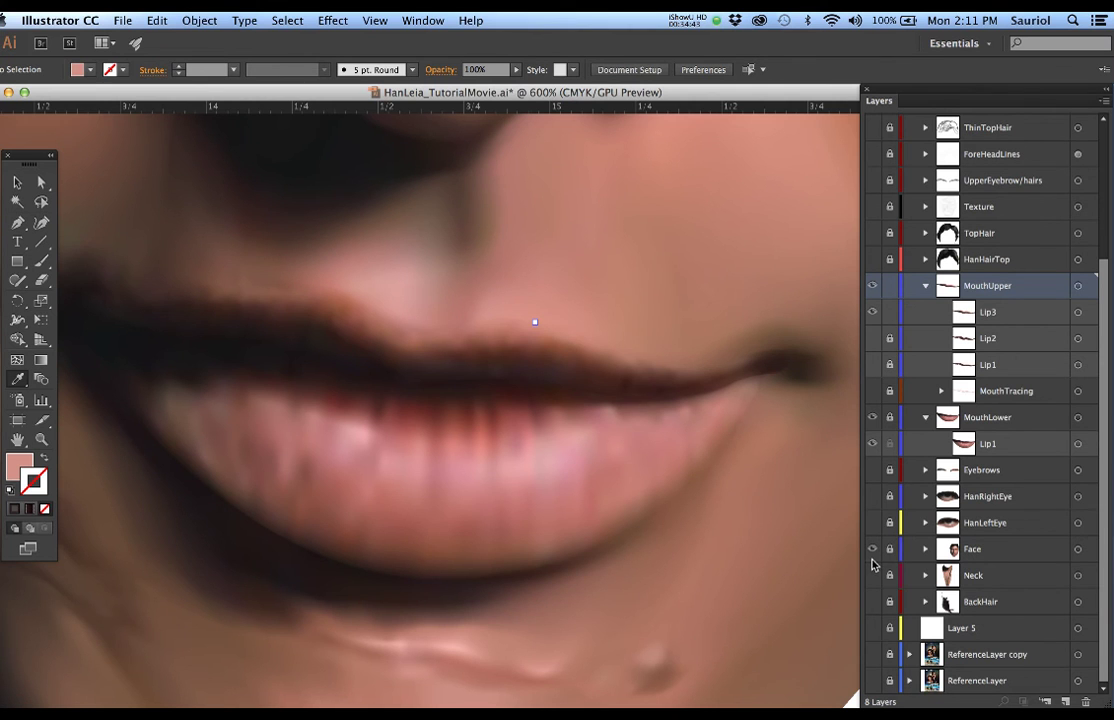
Collapse and lock the MouthUpper sublayer, and show the HanLeftEye sublayer over the face
drag(626, 257, 621, 463)
drag(668, 221, 538, 596)
drag(659, 383, 604, 462)
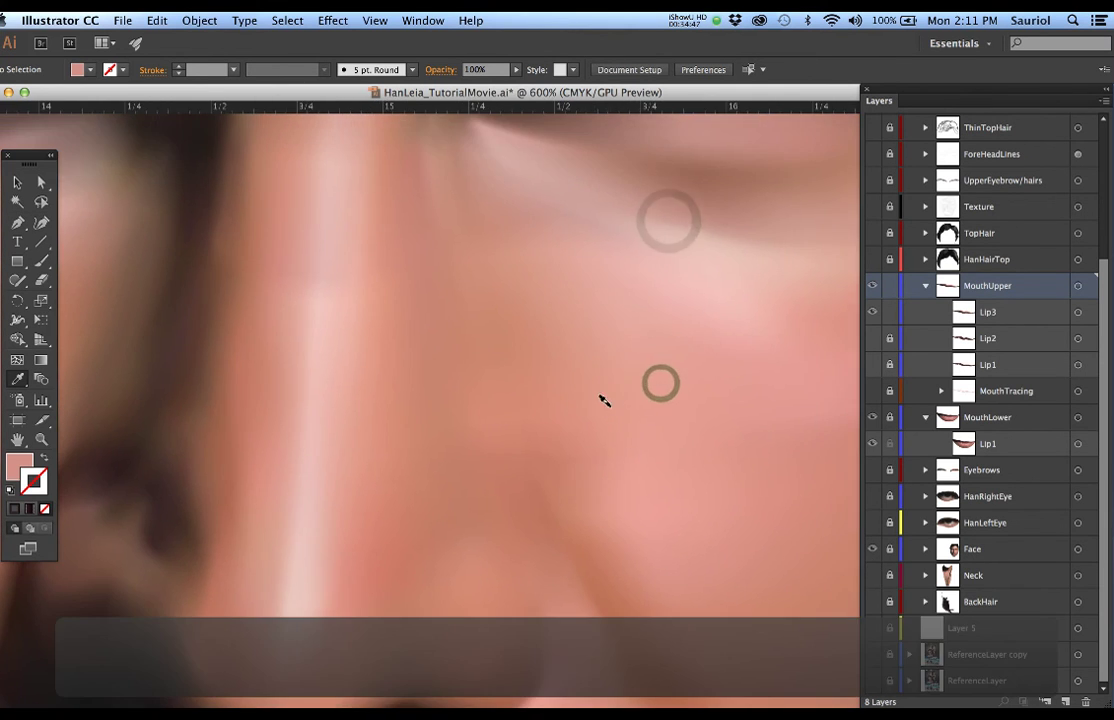
key(super+minus)
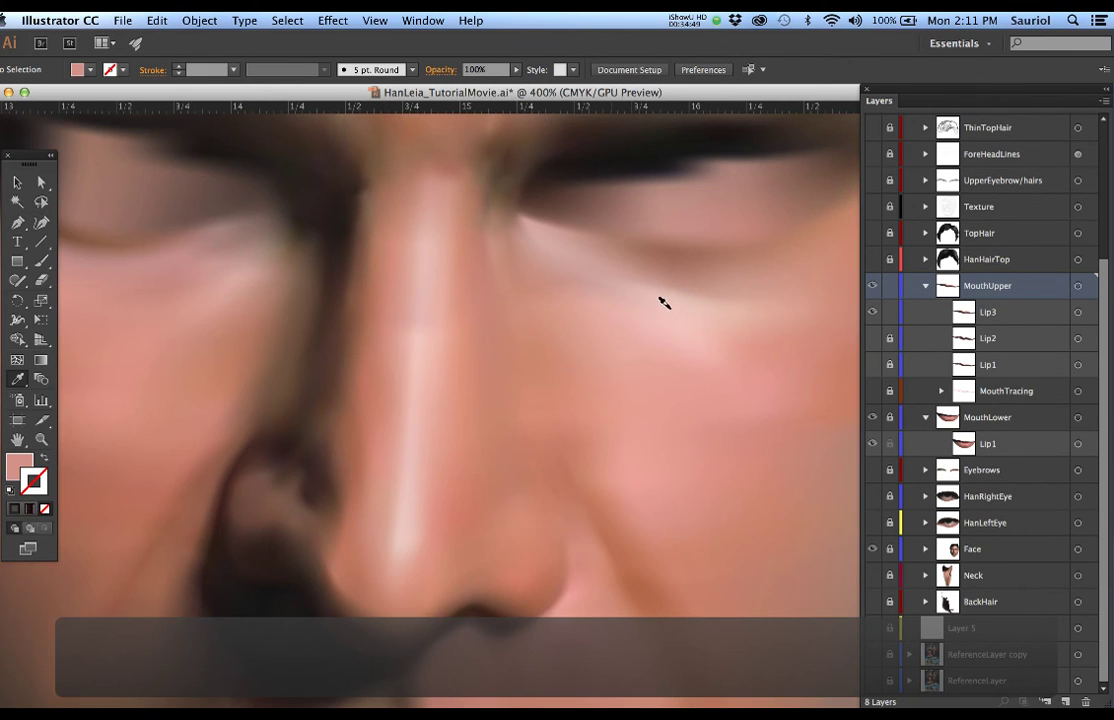
key(super+minus)
drag(676, 298, 570, 402)
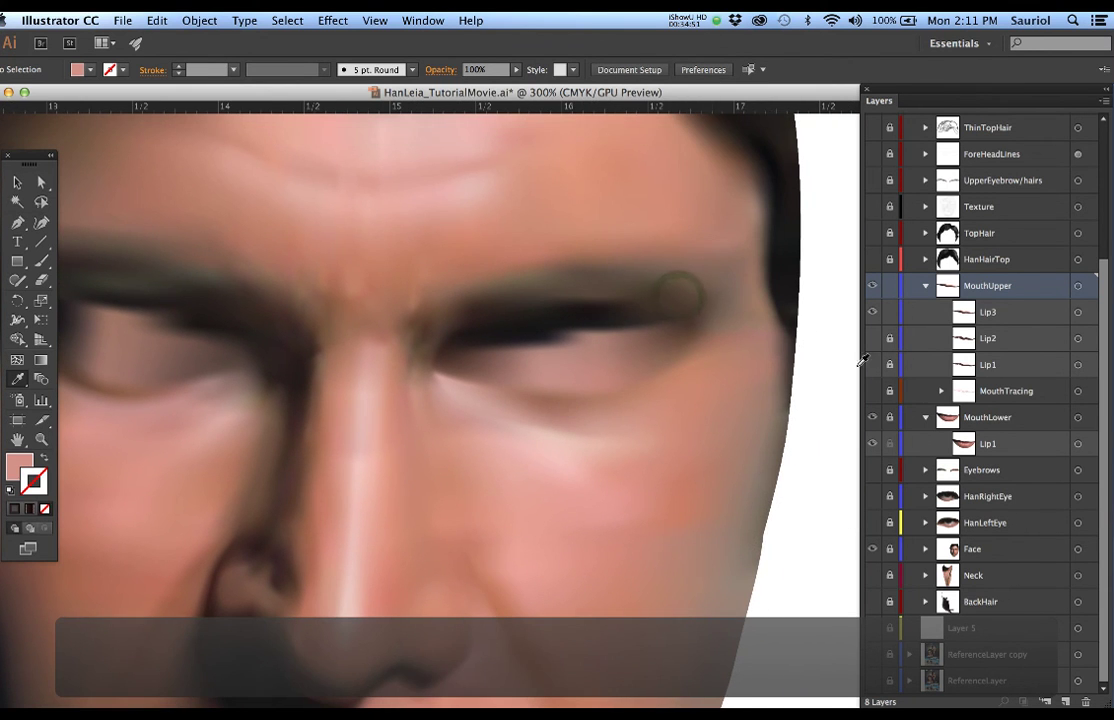
click(925, 285)
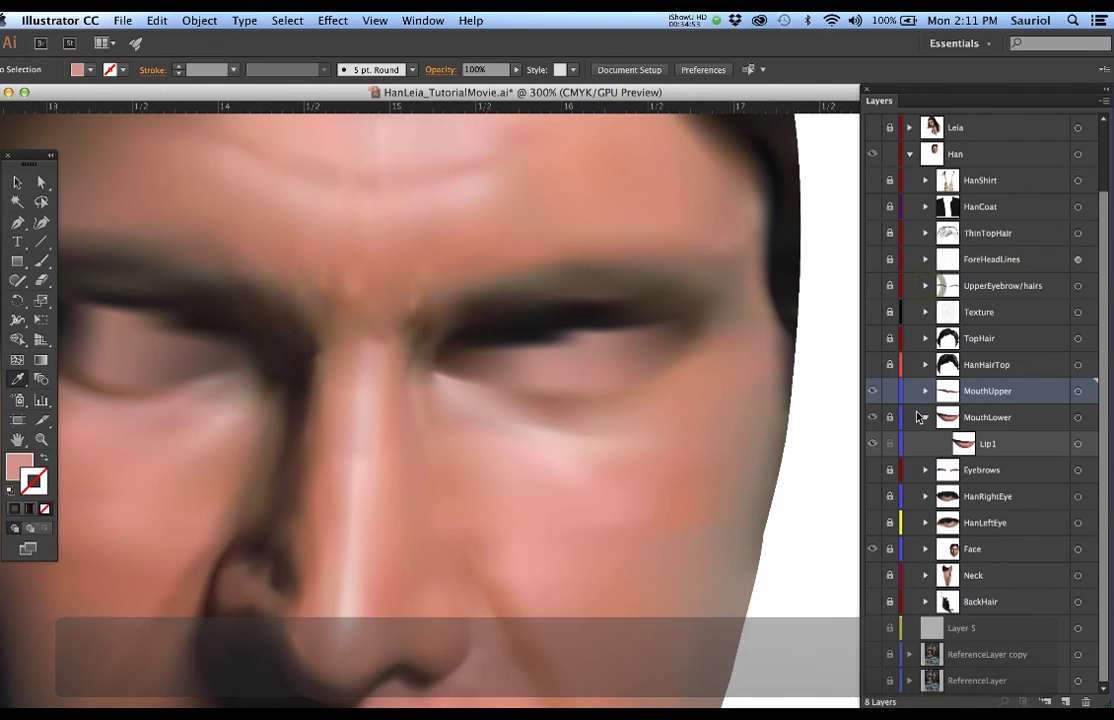
click(872, 522)
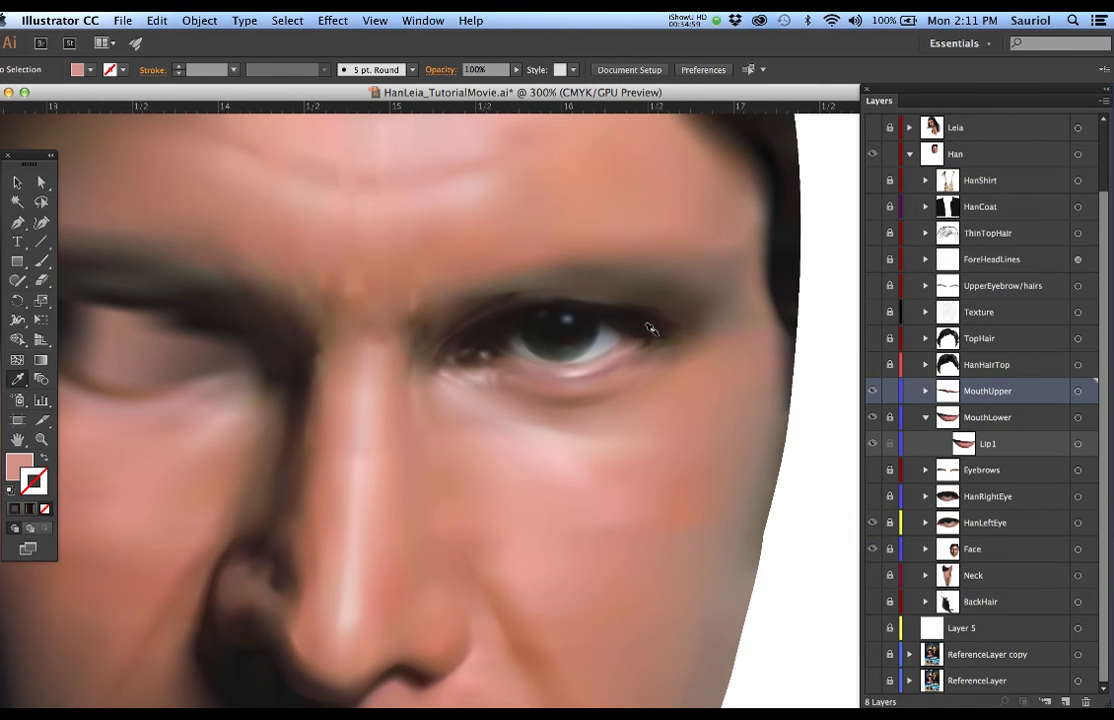
scroll(644, 329, up, 1)
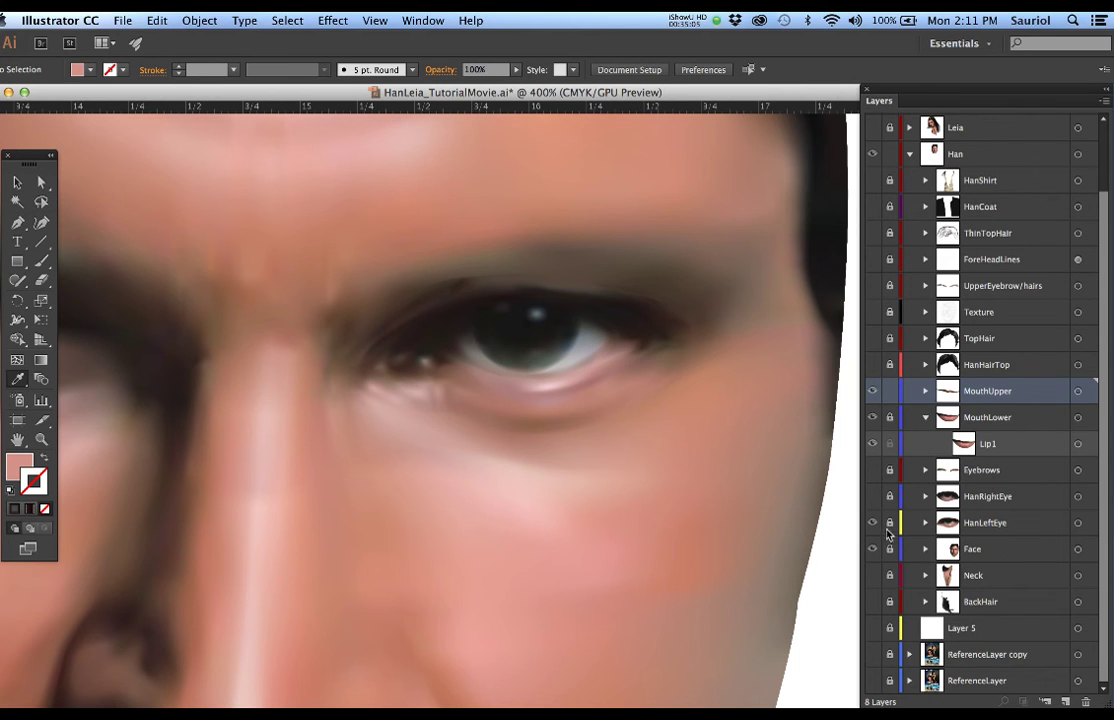
click(889, 391)
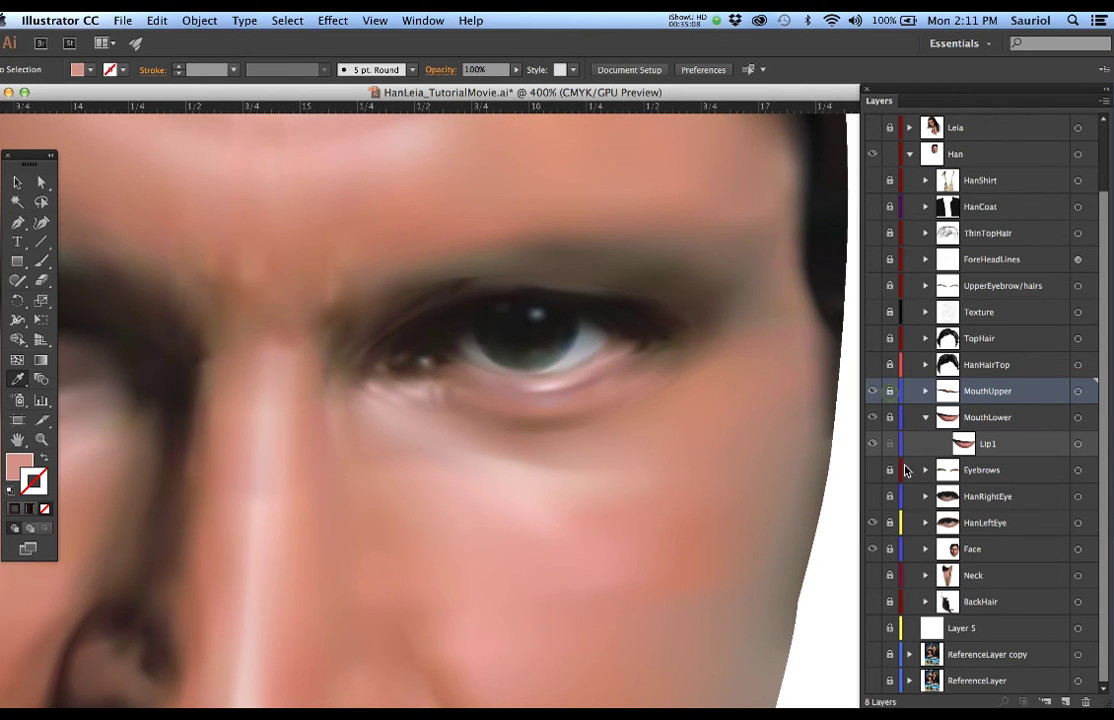
Unlock and expand the HanLeftEye sublayer, and hide its Pupil2 and Inner2 meshes
click(925, 522)
scroll(925, 505, down, 3)
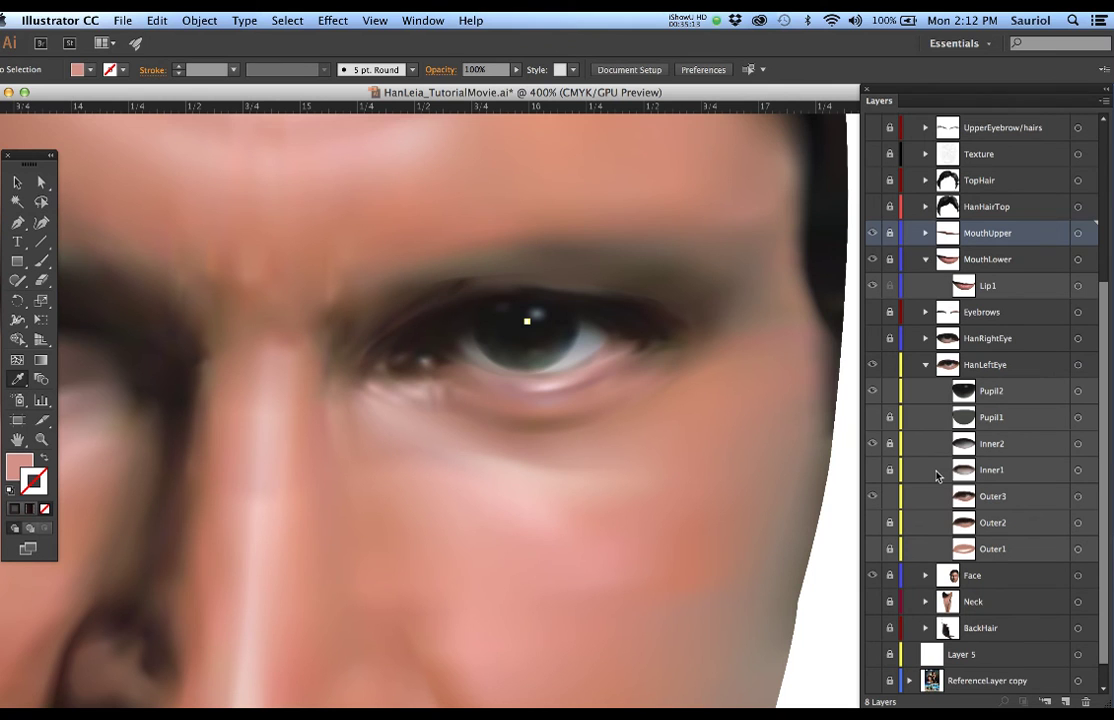
click(872, 391)
click(872, 443)
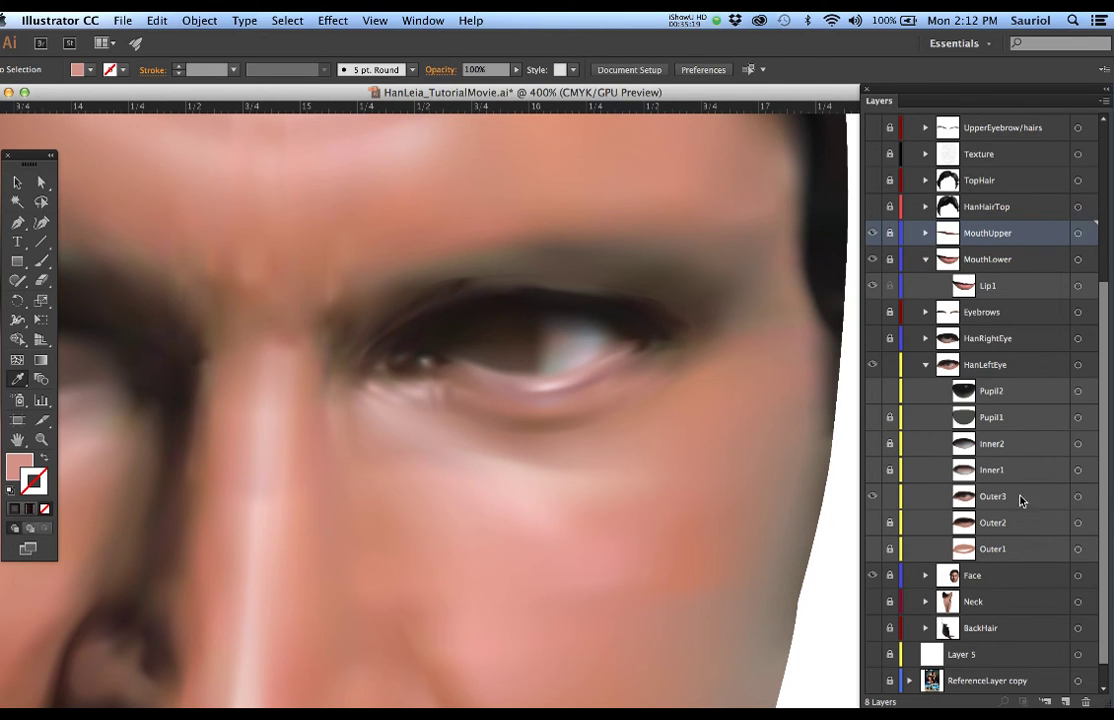
Select the Outer3 mesh in HanLeftEye and examine its mesh lines around the whole eye
click(1077, 498)
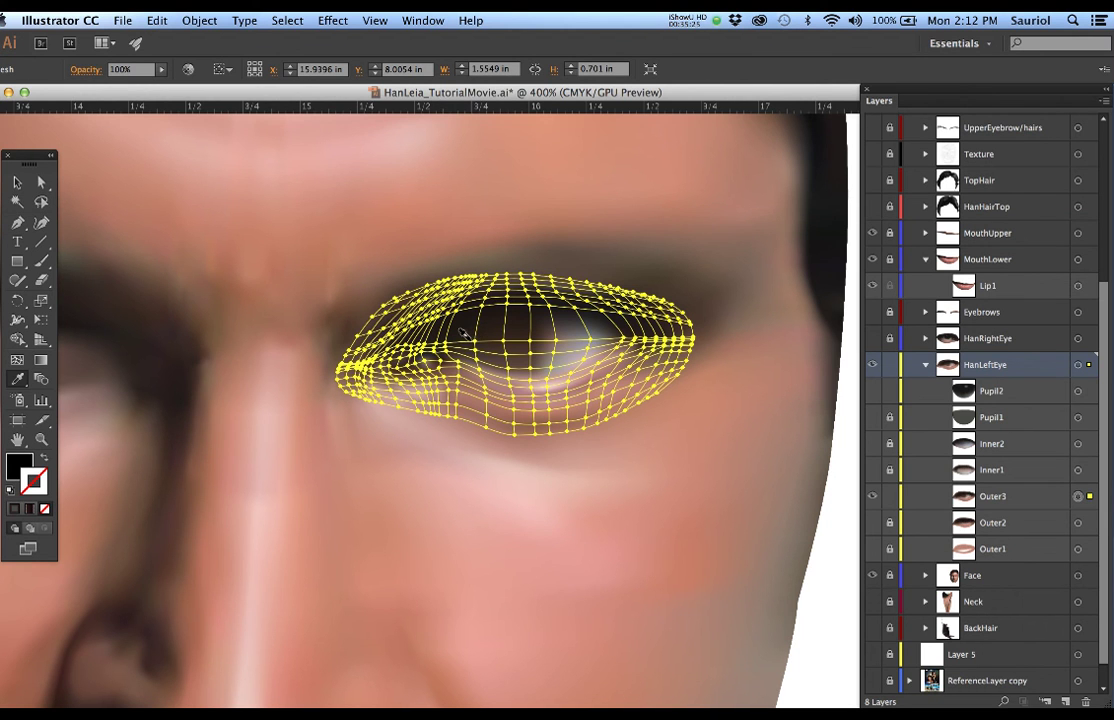
scroll(462, 333, up, 1)
scroll(480, 348, up, 1)
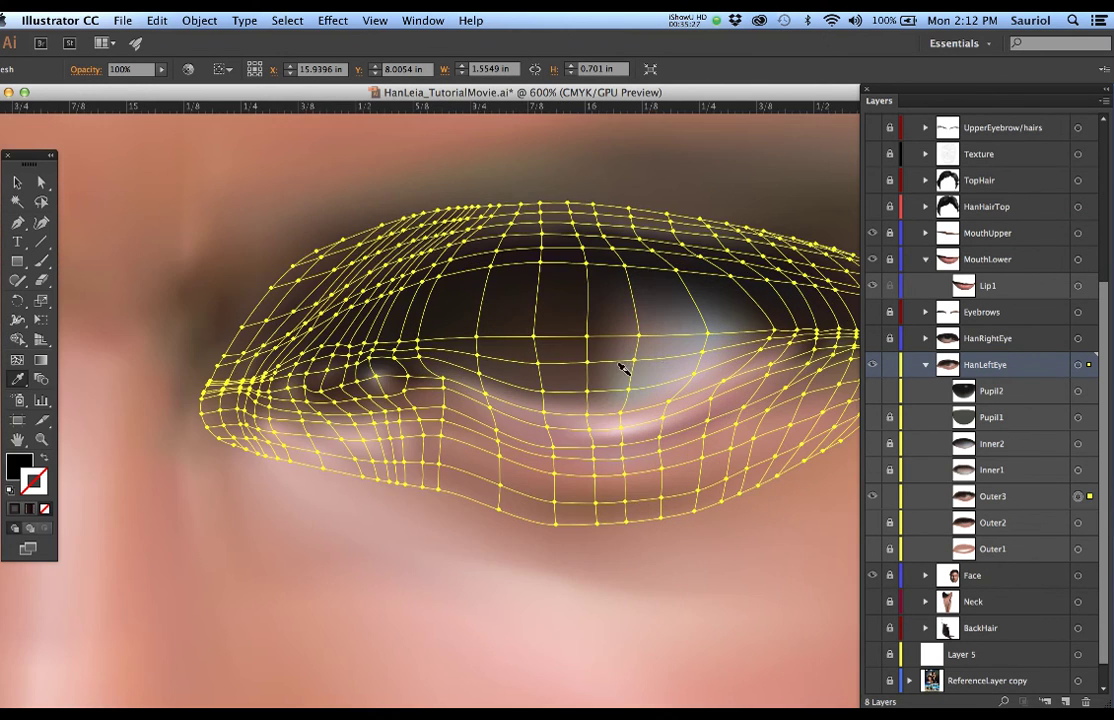
drag(651, 372, 537, 374)
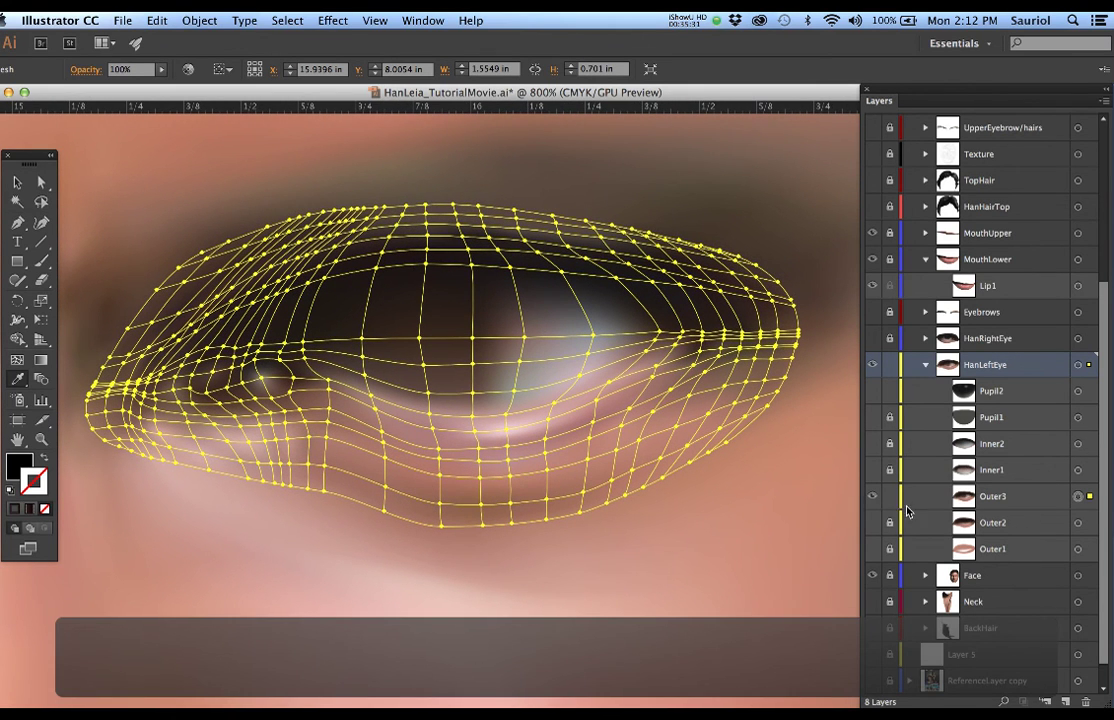
Unlock and show the Outer1 and Outer2 meshes, and select Outer1 to display its mesh lines
click(890, 551)
click(871, 549)
click(875, 524)
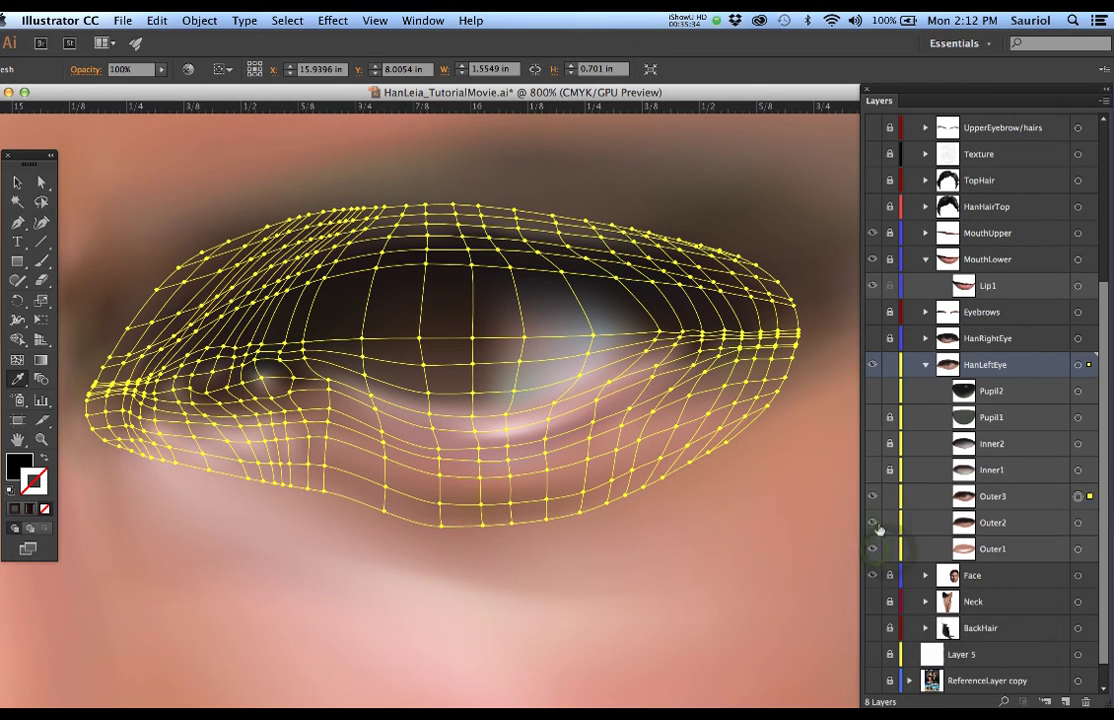
click(1078, 549)
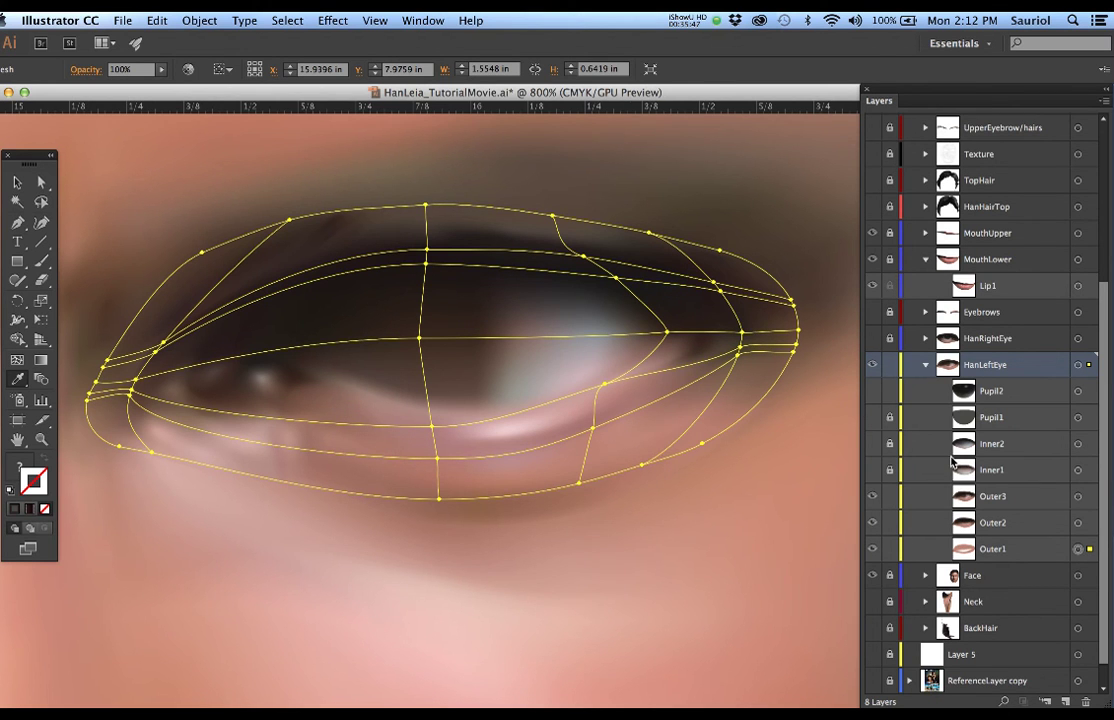
Hide the Outer3 and Outer2 meshes to isolate Outer1, viewing it both deselected and selected
click(872, 496)
click(872, 522)
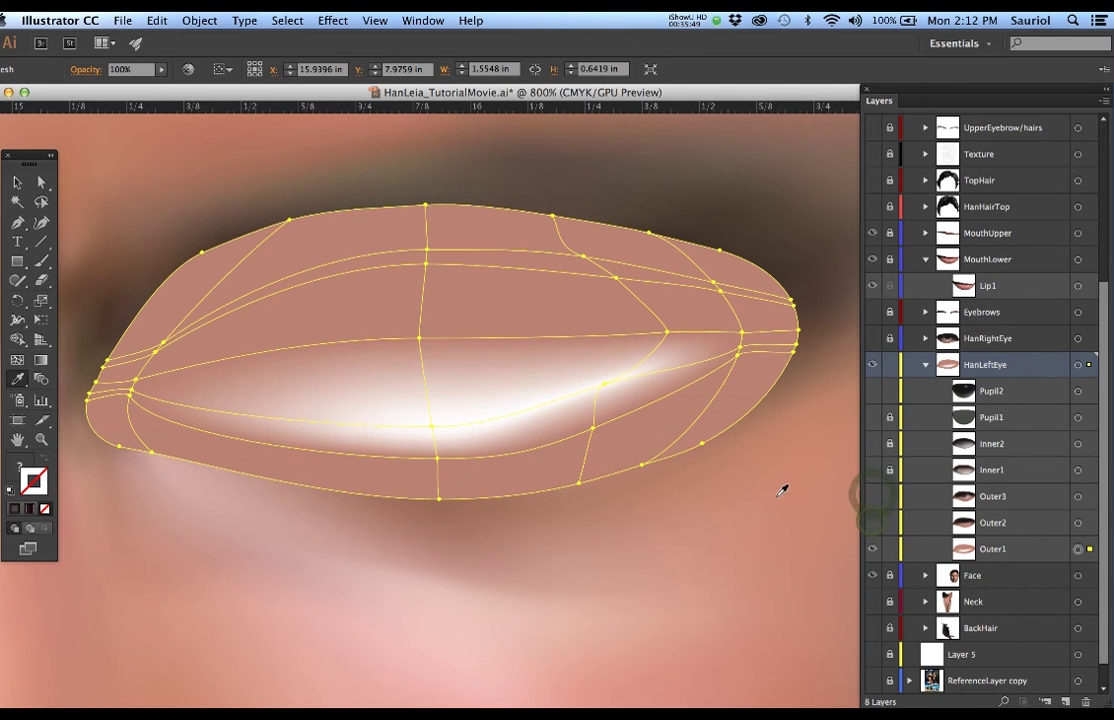
click(782, 498)
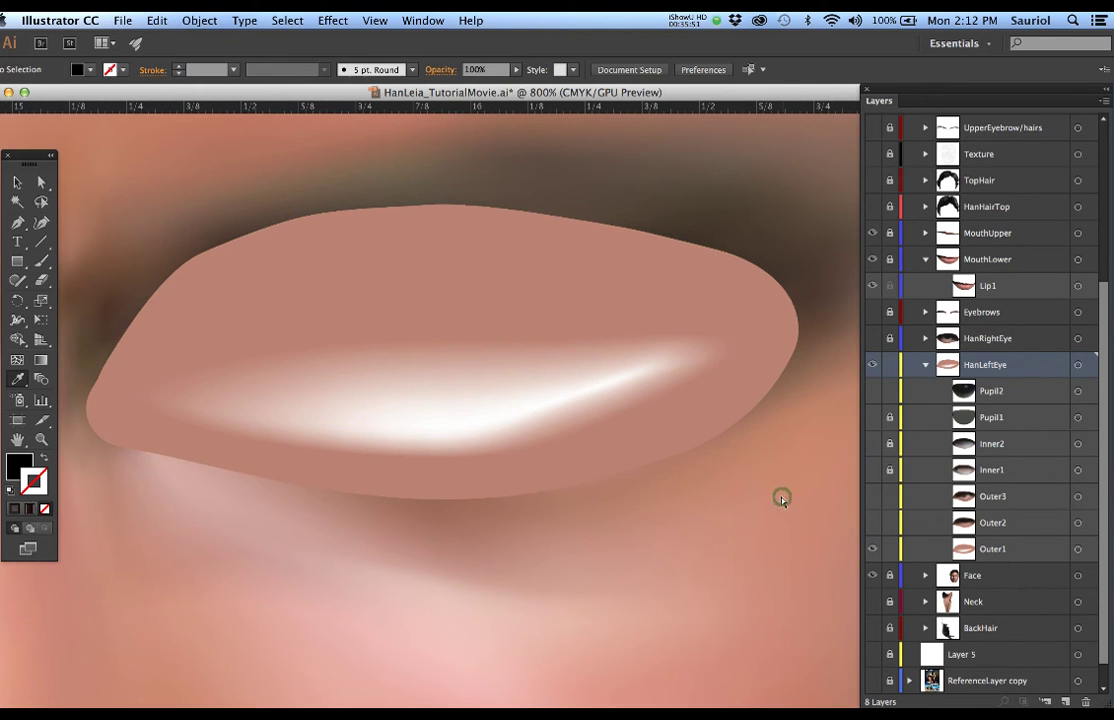
click(716, 429)
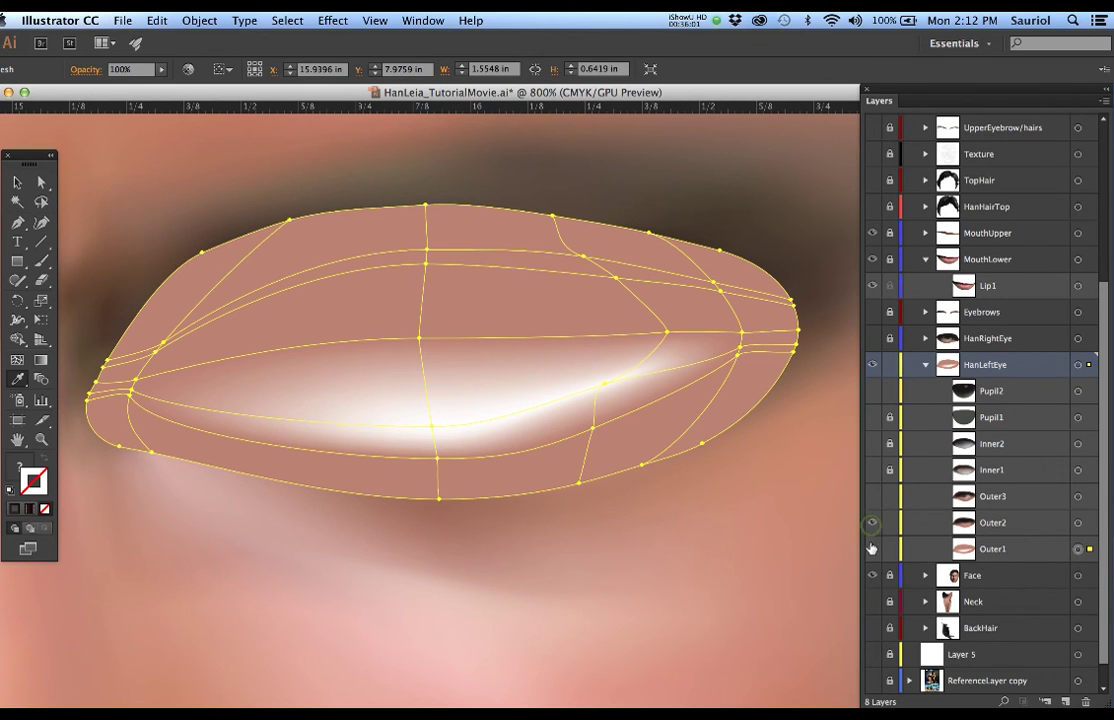
Hide Outer1, show Outer2 and select the Outer2 mesh to display its mesh lines
click(872, 549)
click(872, 522)
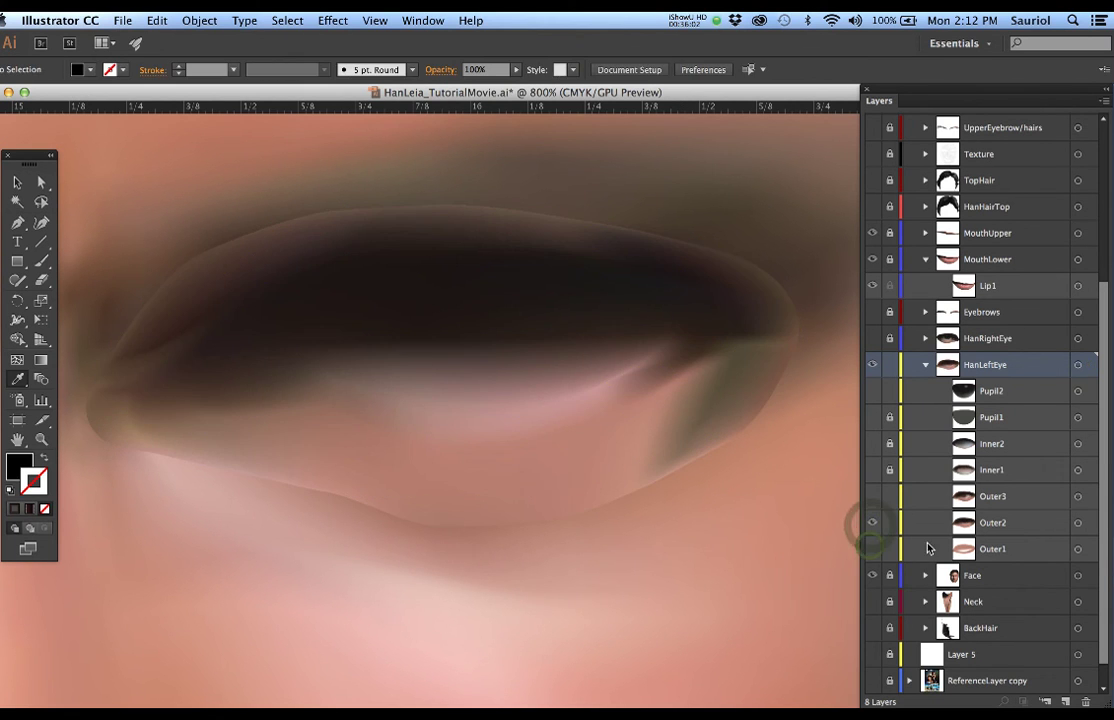
click(1078, 522)
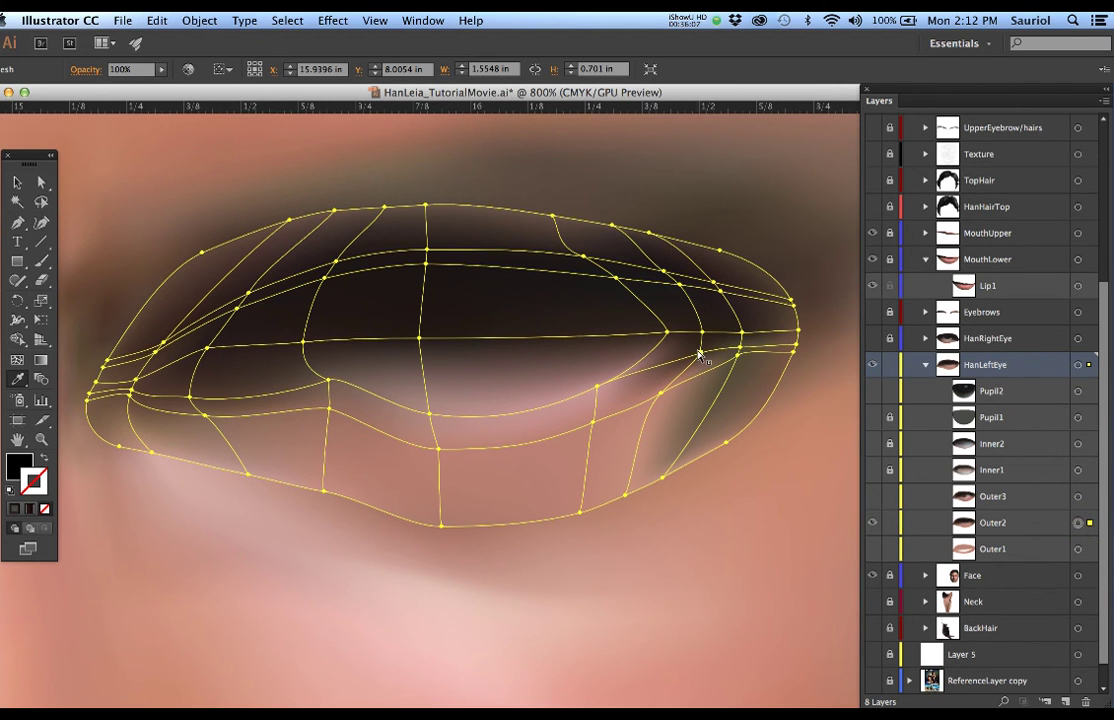
Show the Outer3 mesh, hide Outer2 and clear the selection
click(872, 496)
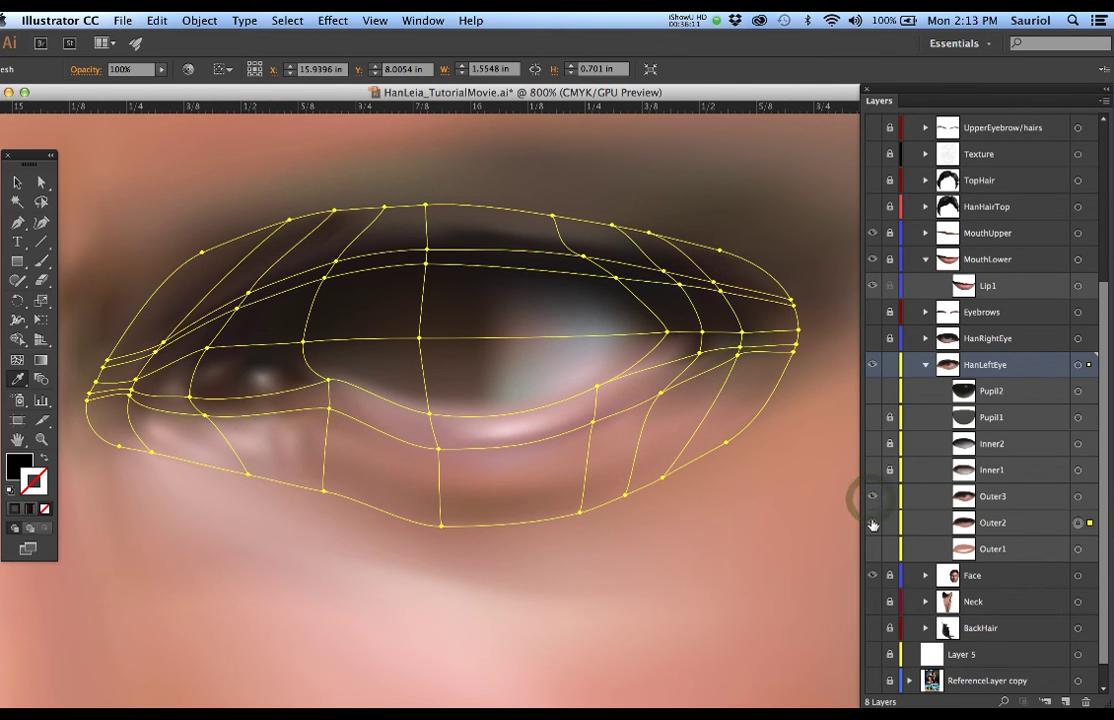
key(super+shift+a)
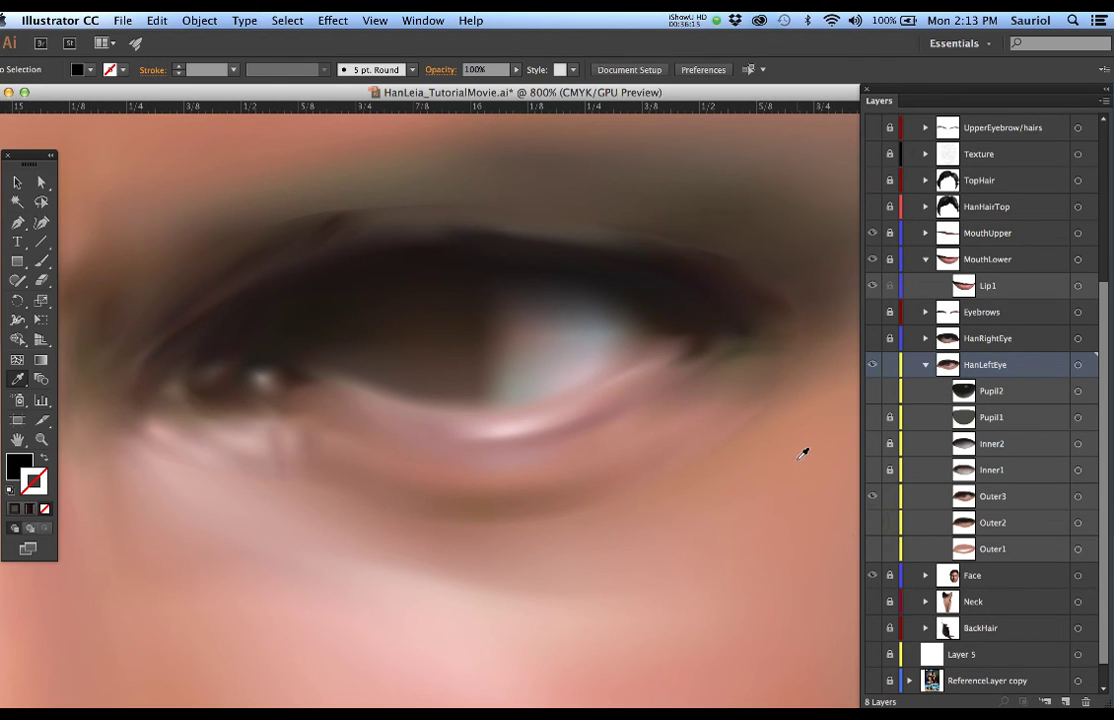
scroll(925, 300, up, 5)
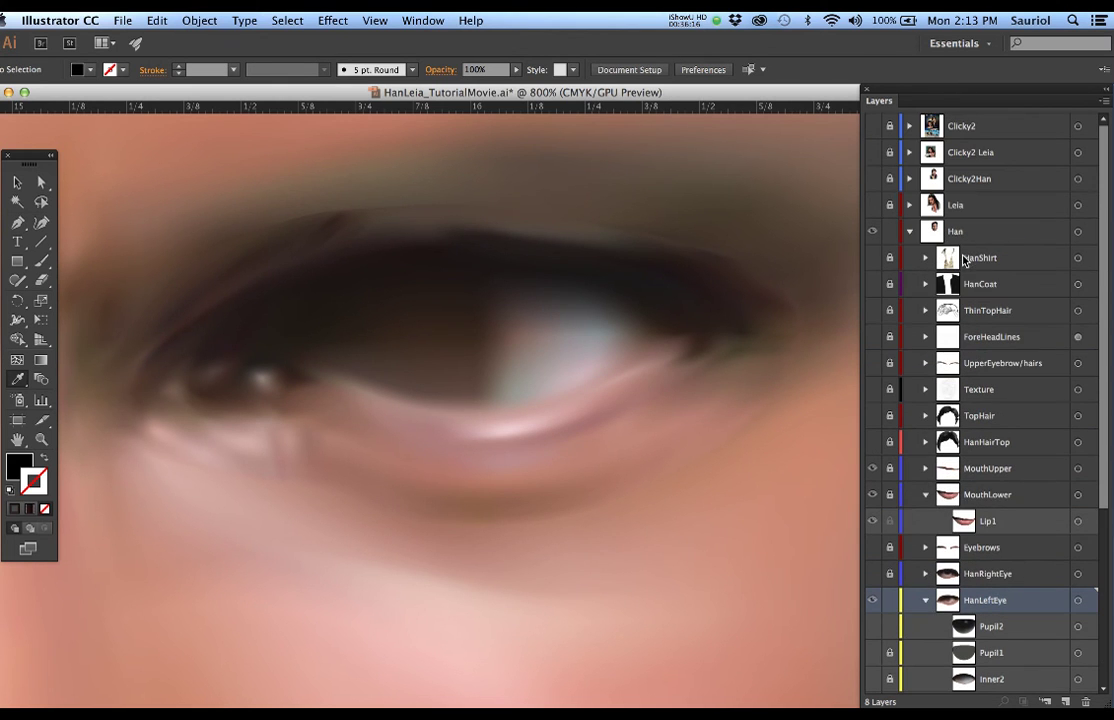
Toggle the Clicky2Han reference photo on and off to compare it with the left-eye mesh
click(874, 181)
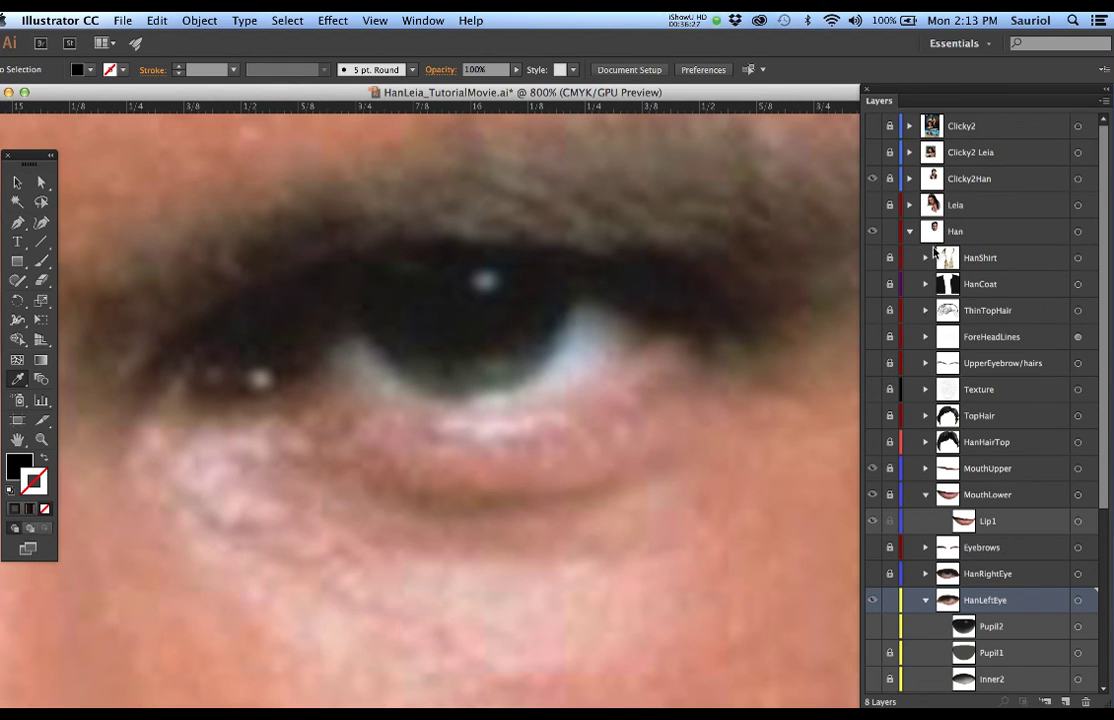
click(873, 182)
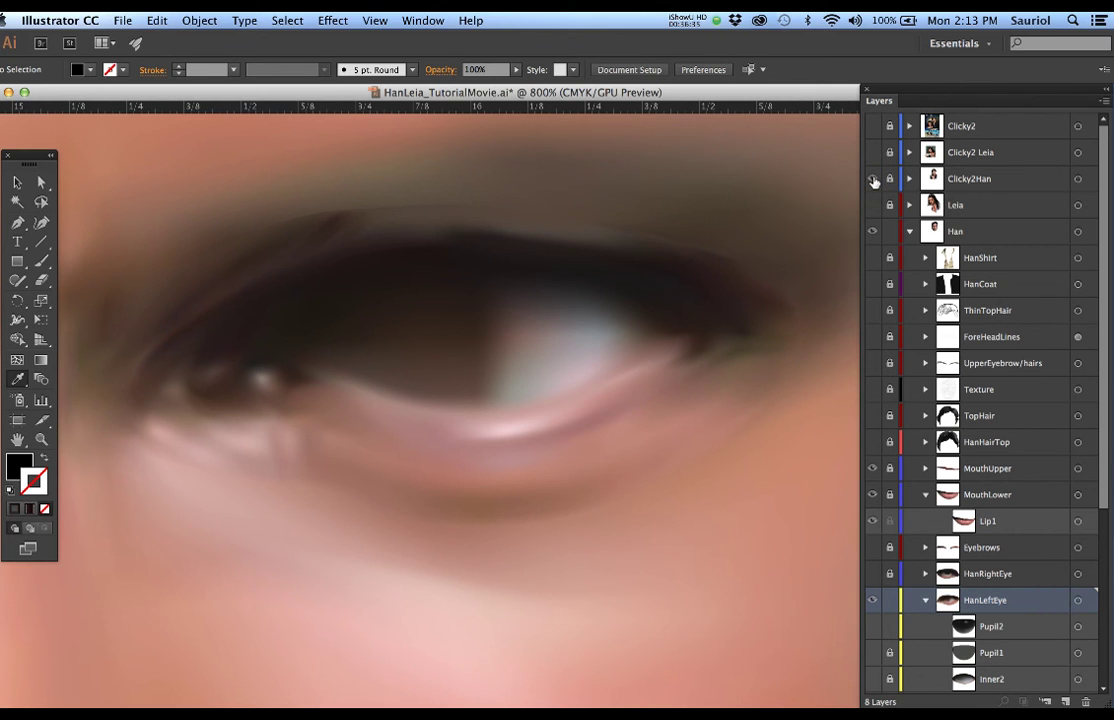
click(873, 182)
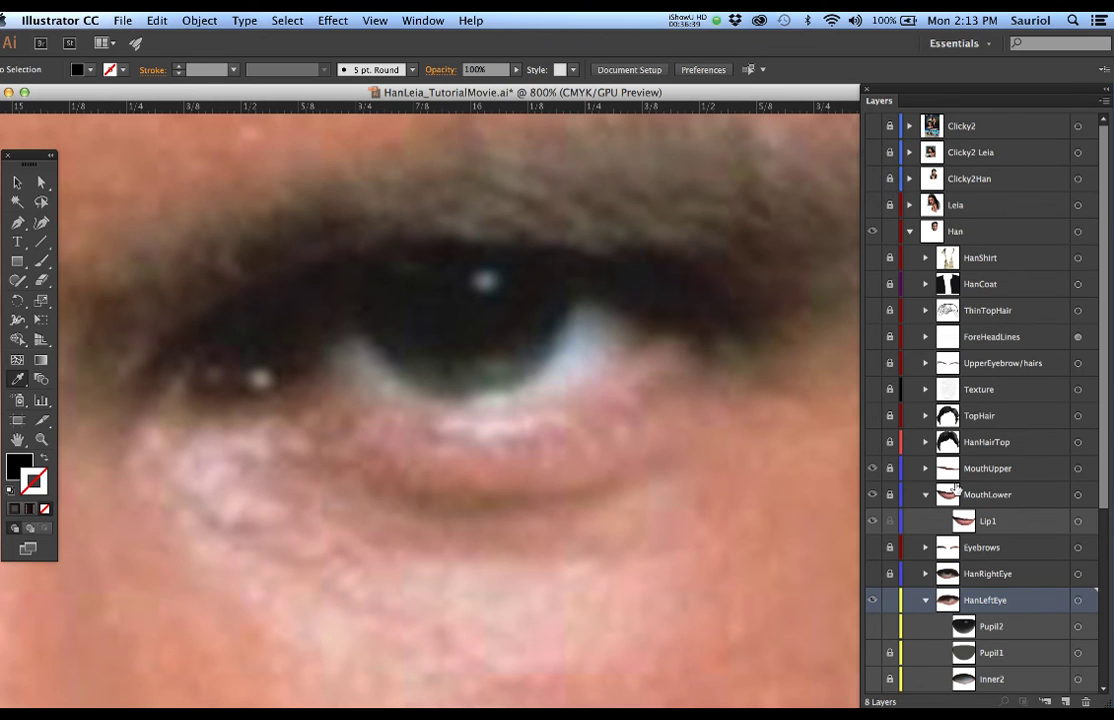
Show and unlock the Inner2 mesh in HanLeftEye, and select it to display its mesh lines up close
scroll(956, 488, down, 7)
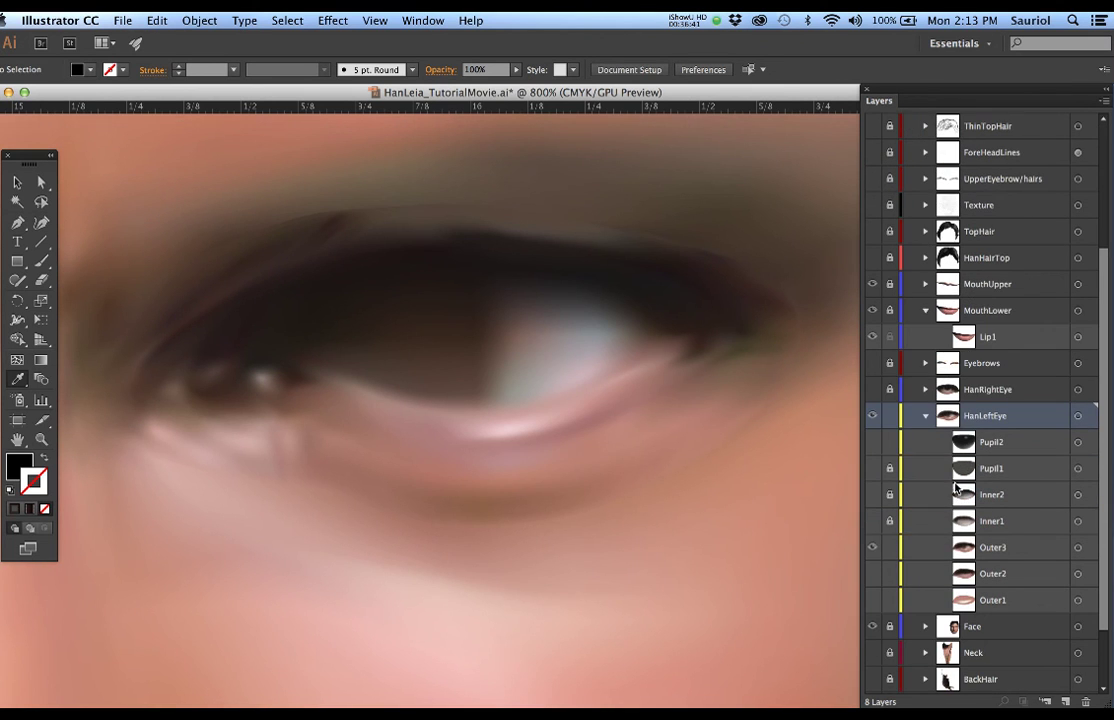
click(871, 495)
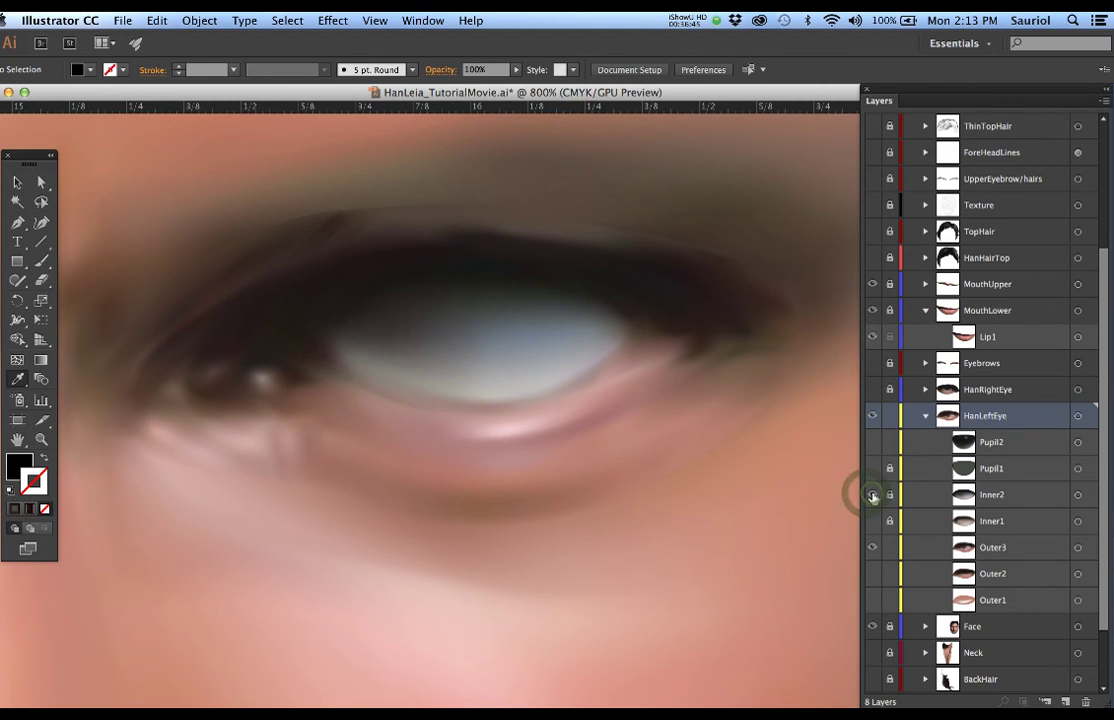
click(1079, 495)
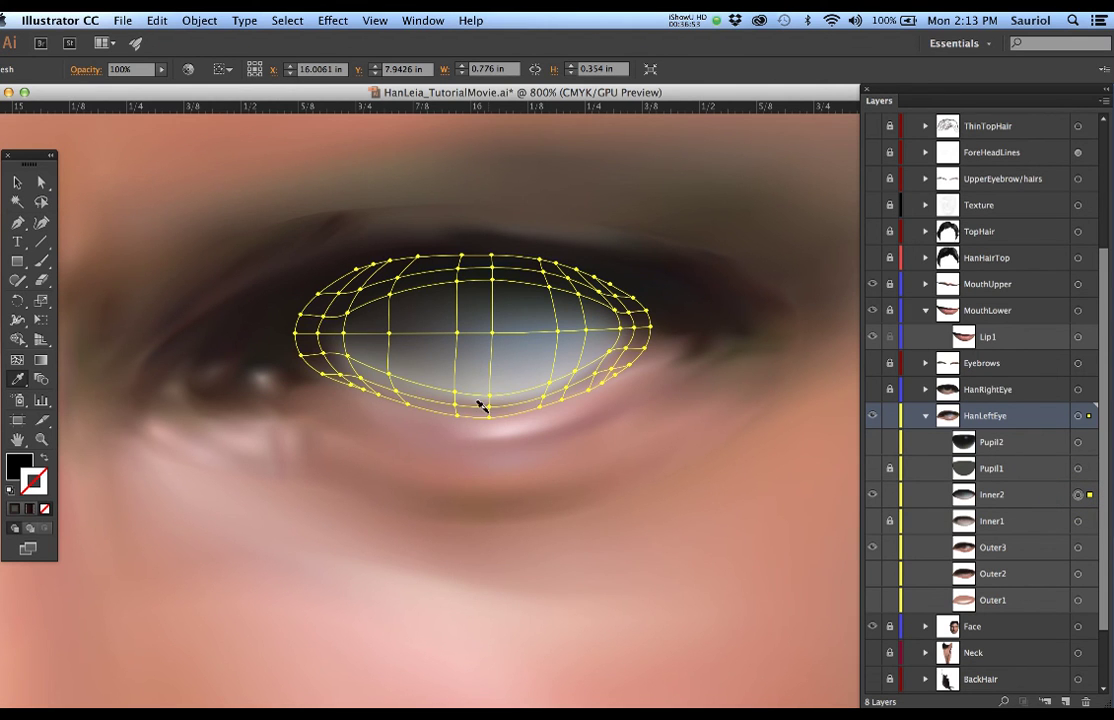
scroll(481, 406, up, 1)
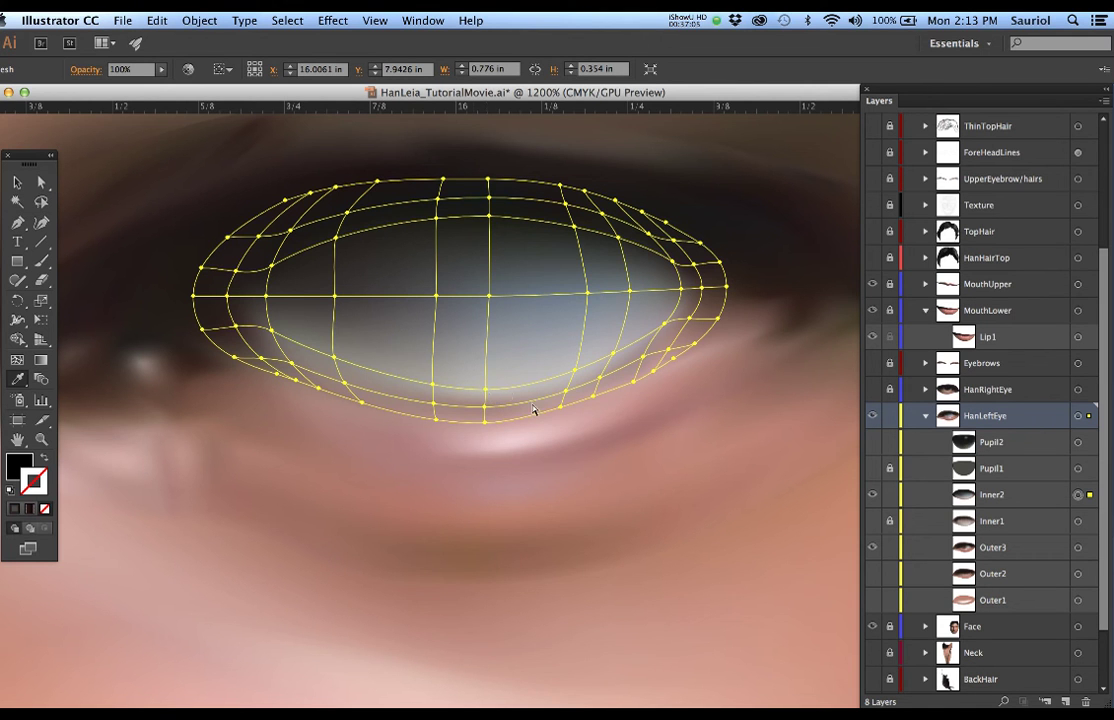
Lock the Outer3 mesh, check that Inner2 can be selected directly on the eyeball, and clear the selection
click(550, 443)
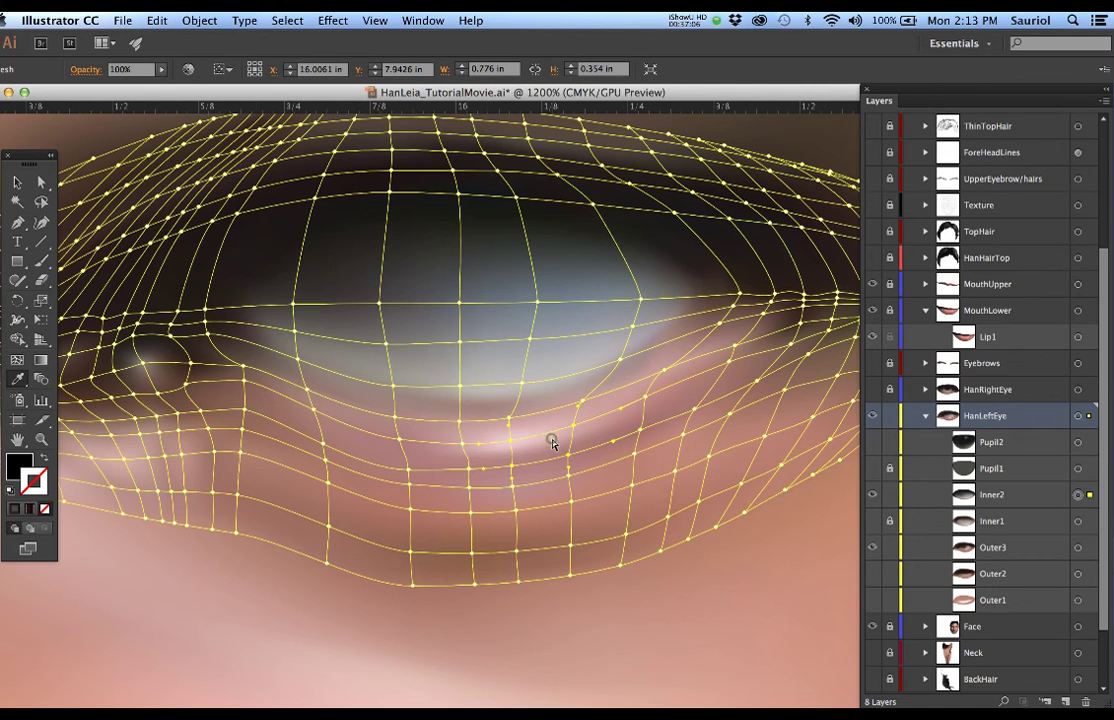
click(890, 547)
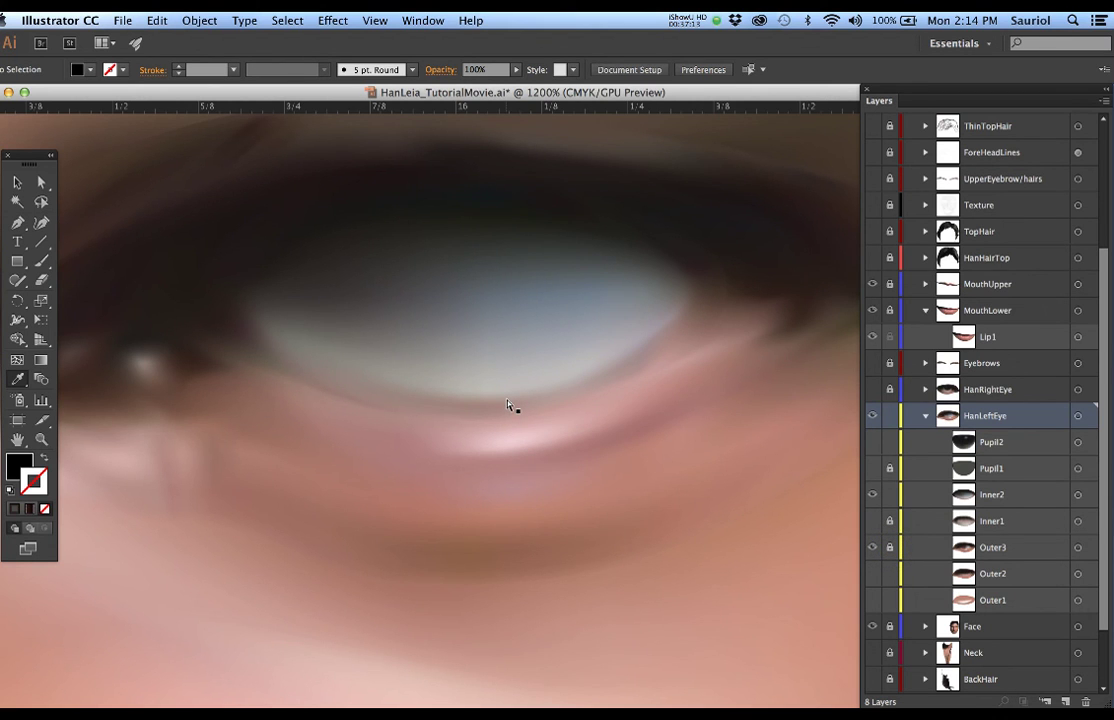
click(507, 364)
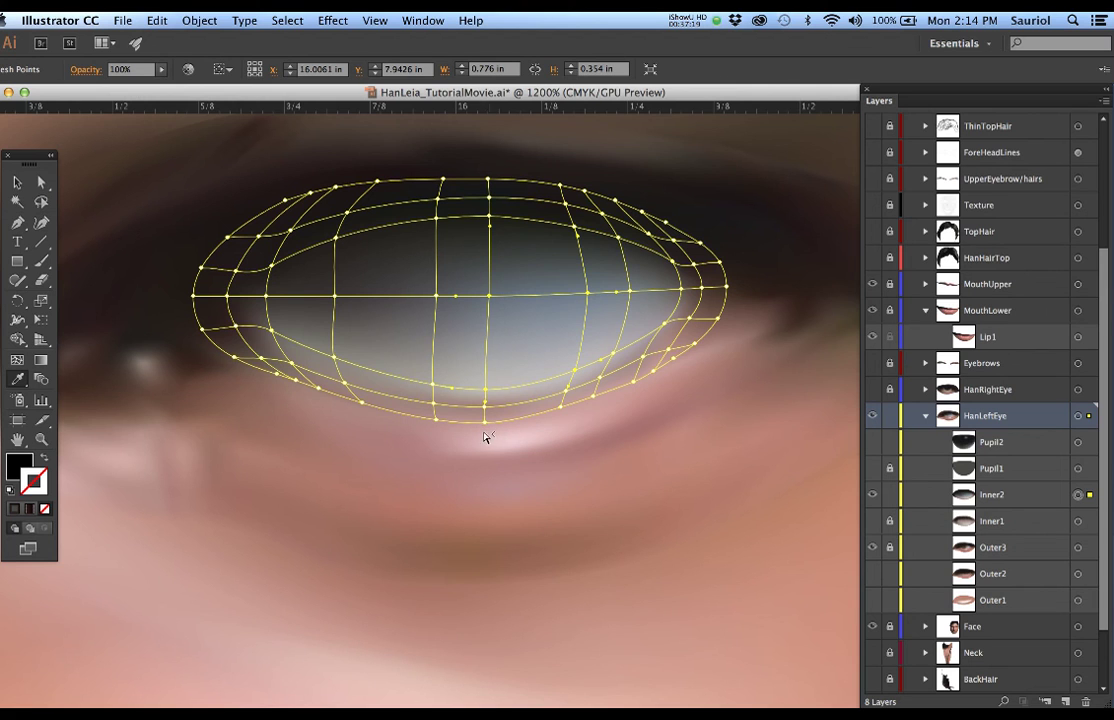
click(645, 423)
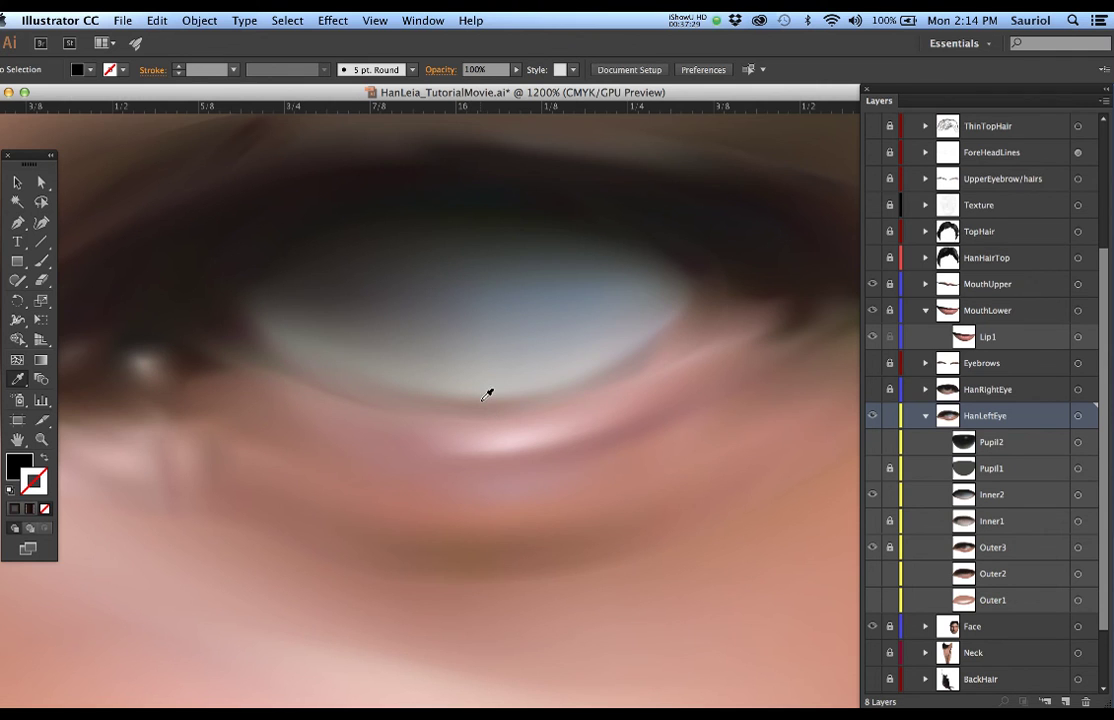
Examine the mesh points along the lower edge of the Inner2 mesh up close, ending with nothing selected
super+click(471, 393)
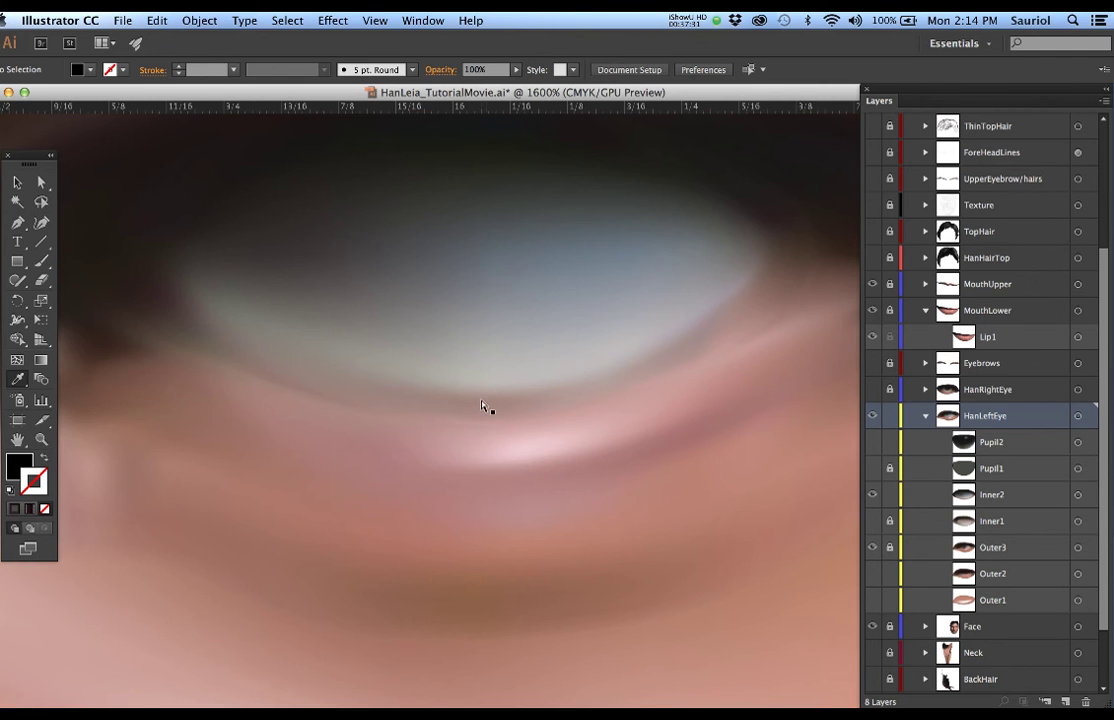
super+click(475, 400)
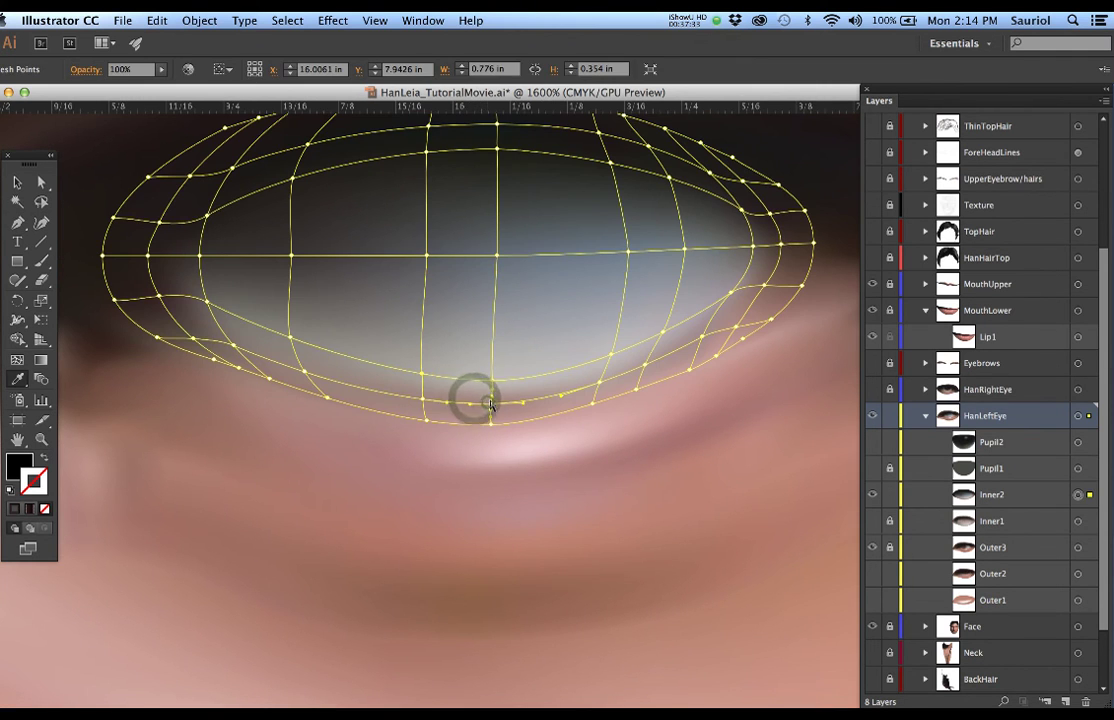
super+click(488, 402)
super+click(492, 379)
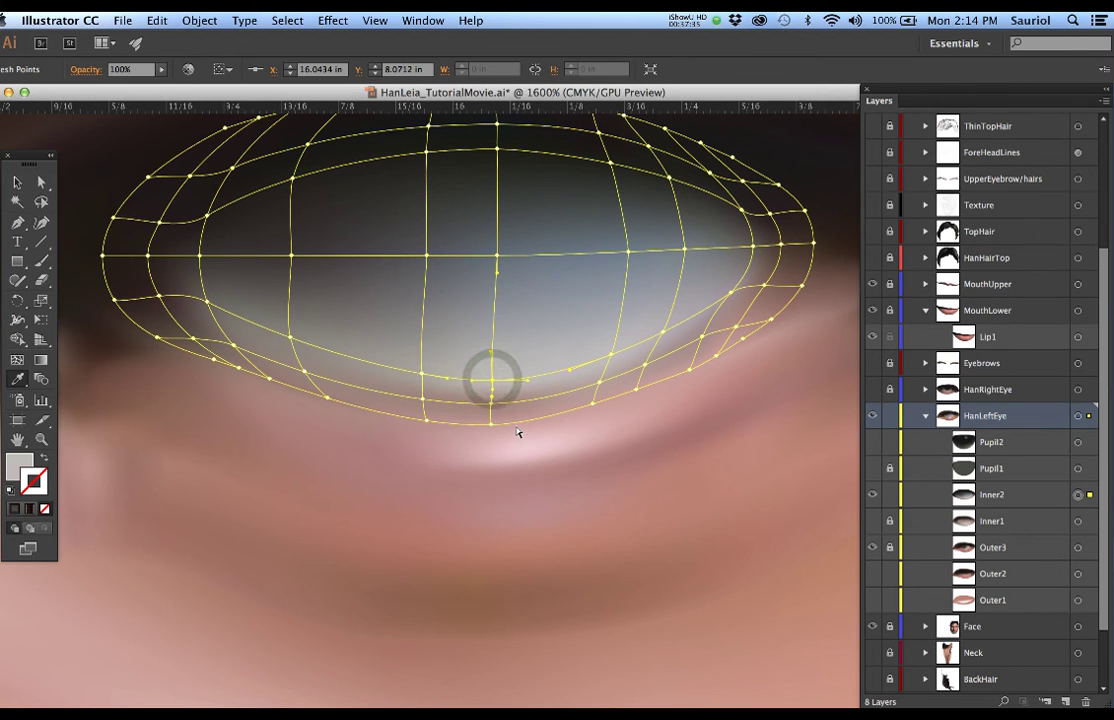
super+click(525, 438)
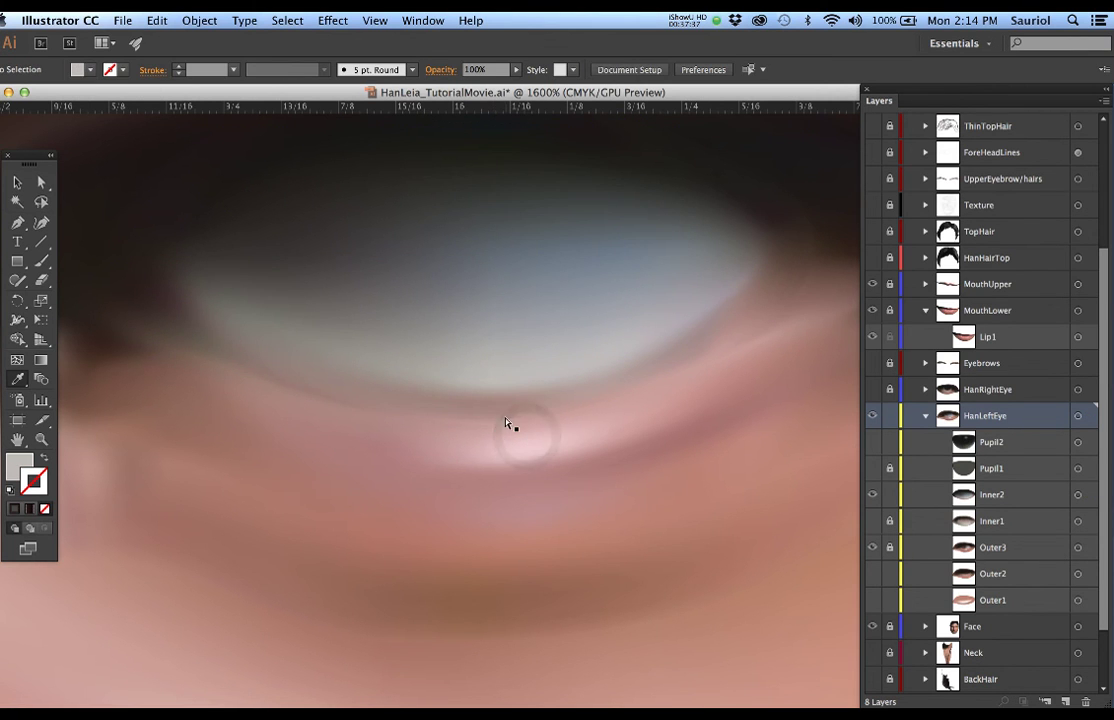
super+click(502, 417)
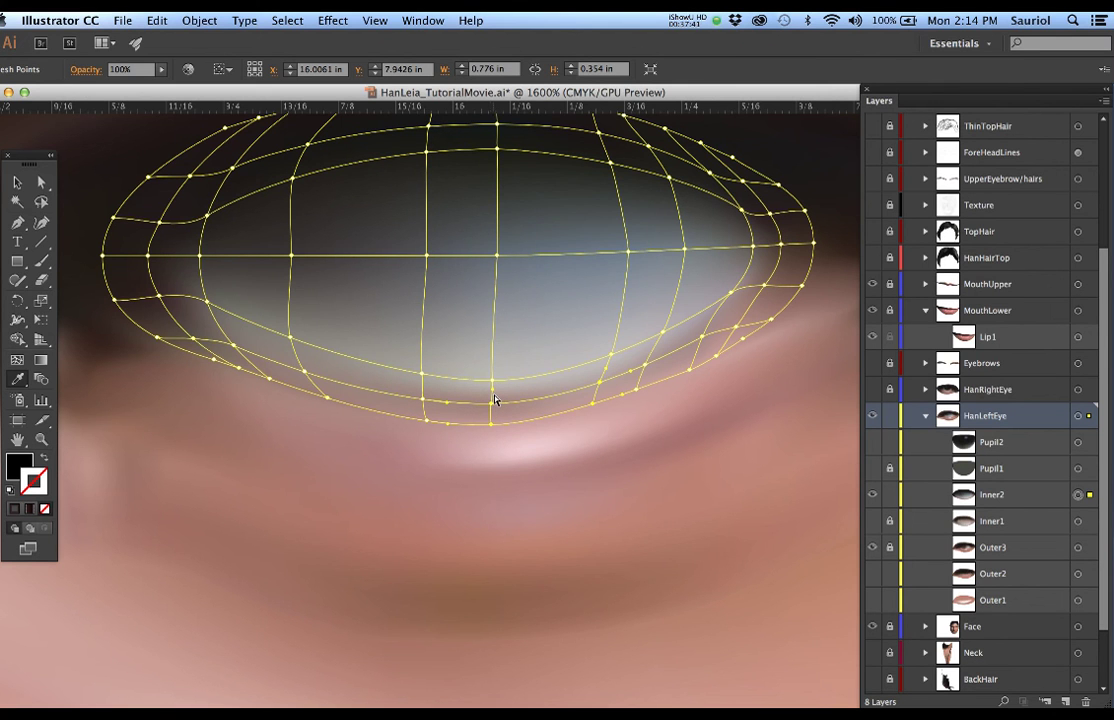
scroll(487, 388, down, 2)
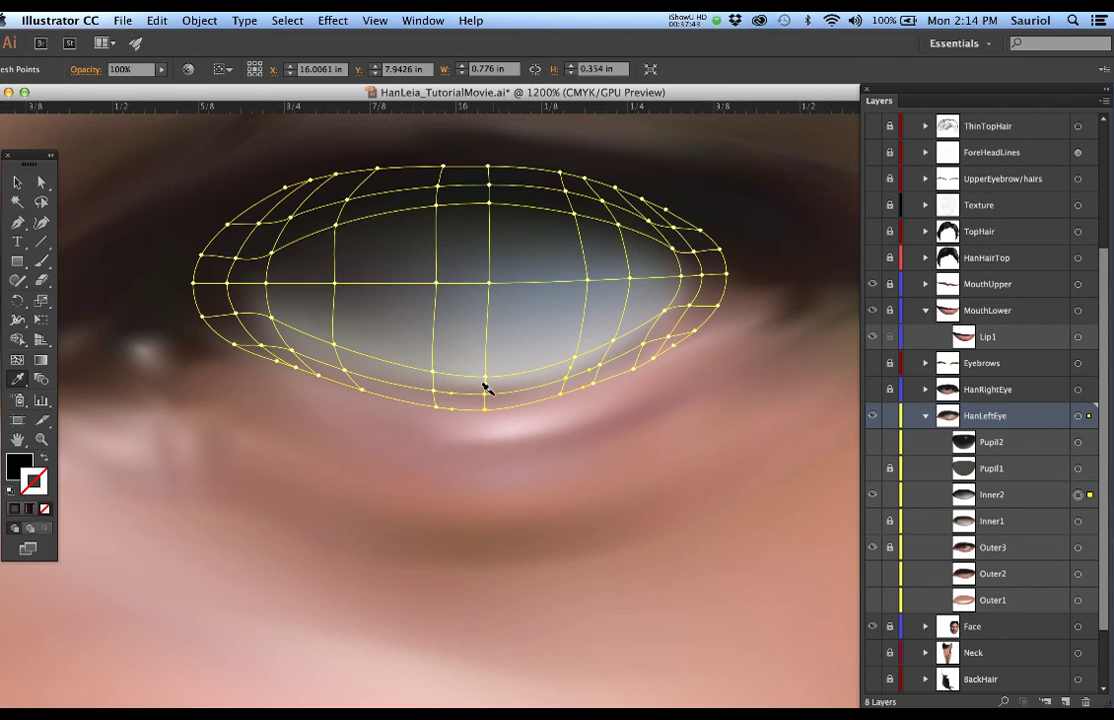
drag(517, 448, 517, 495)
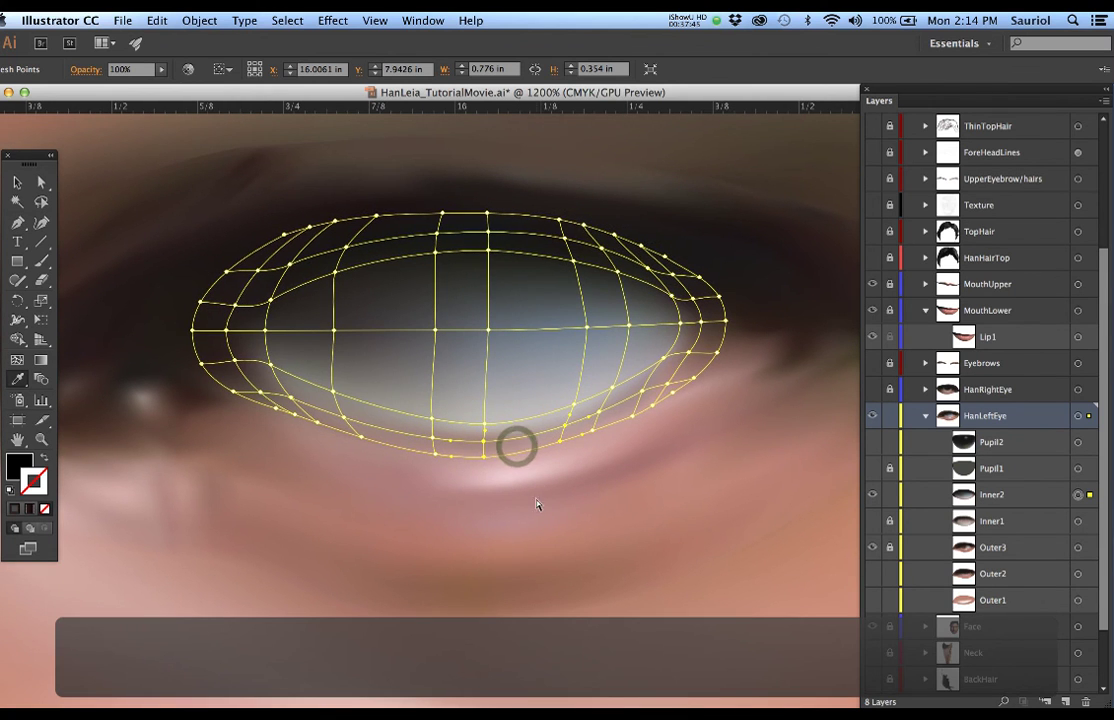
click(535, 498)
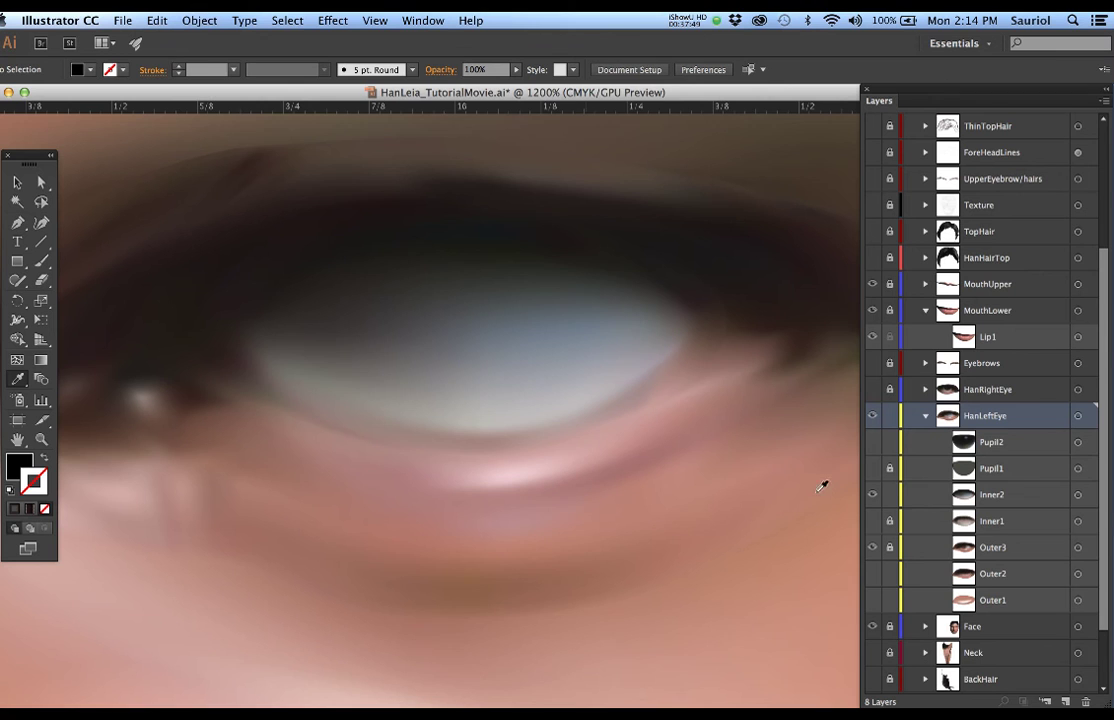
Show the Pupil2 mesh, select it to display its mesh lines, and clear the selection
click(872, 443)
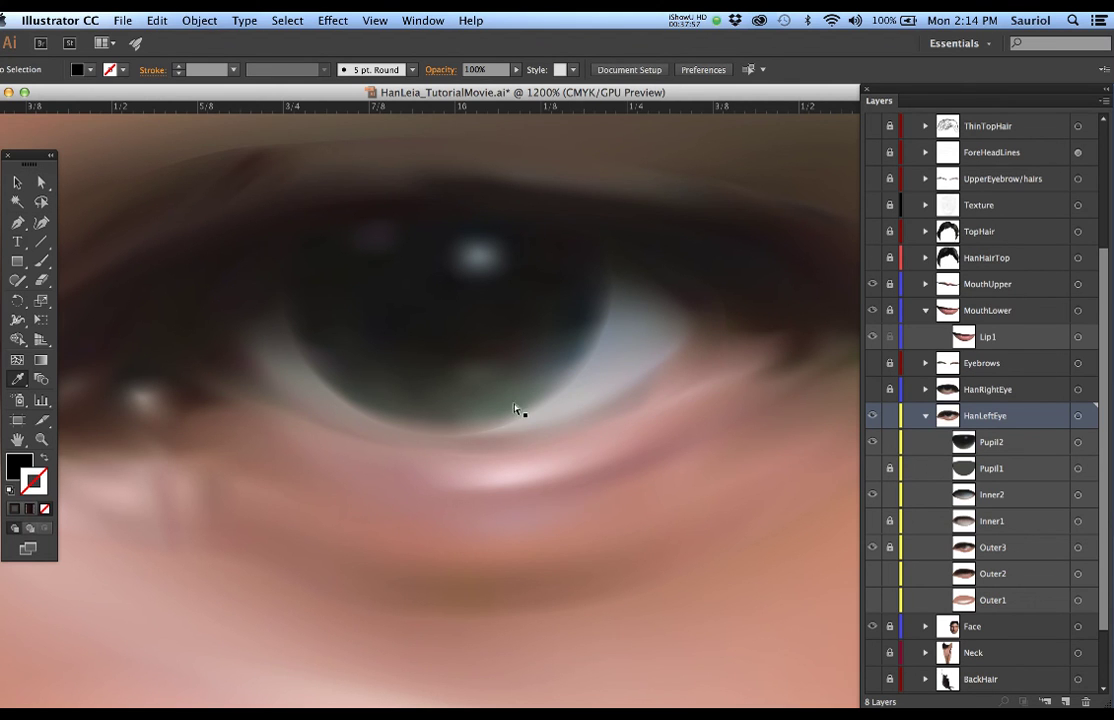
click(1078, 442)
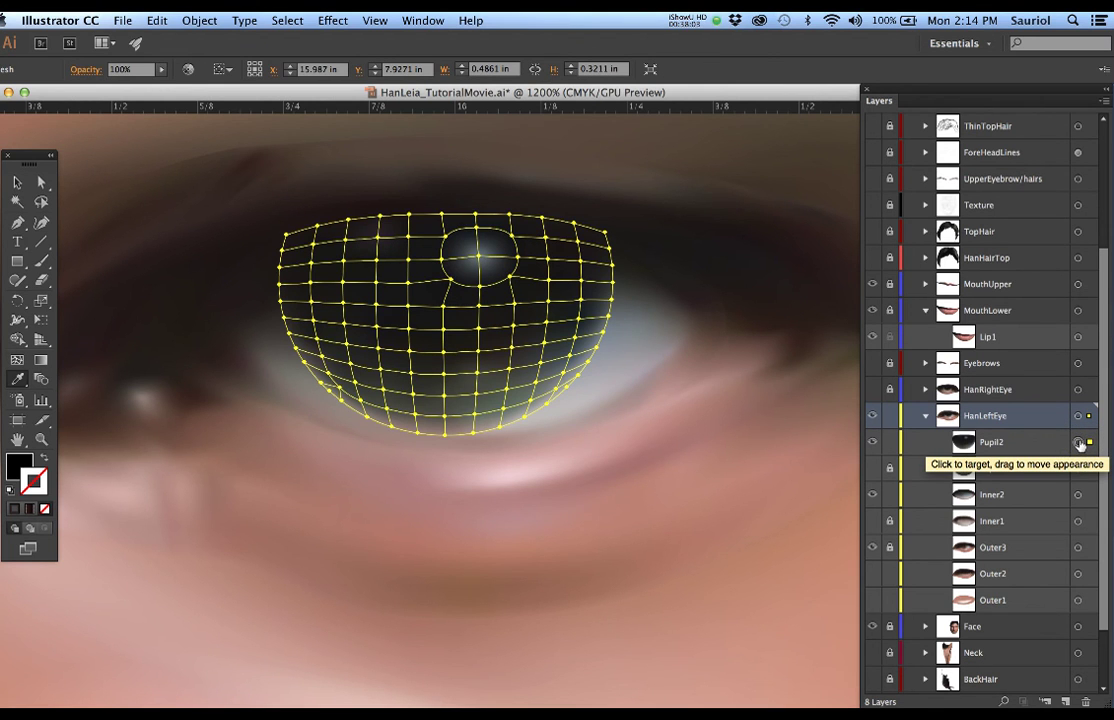
click(703, 440)
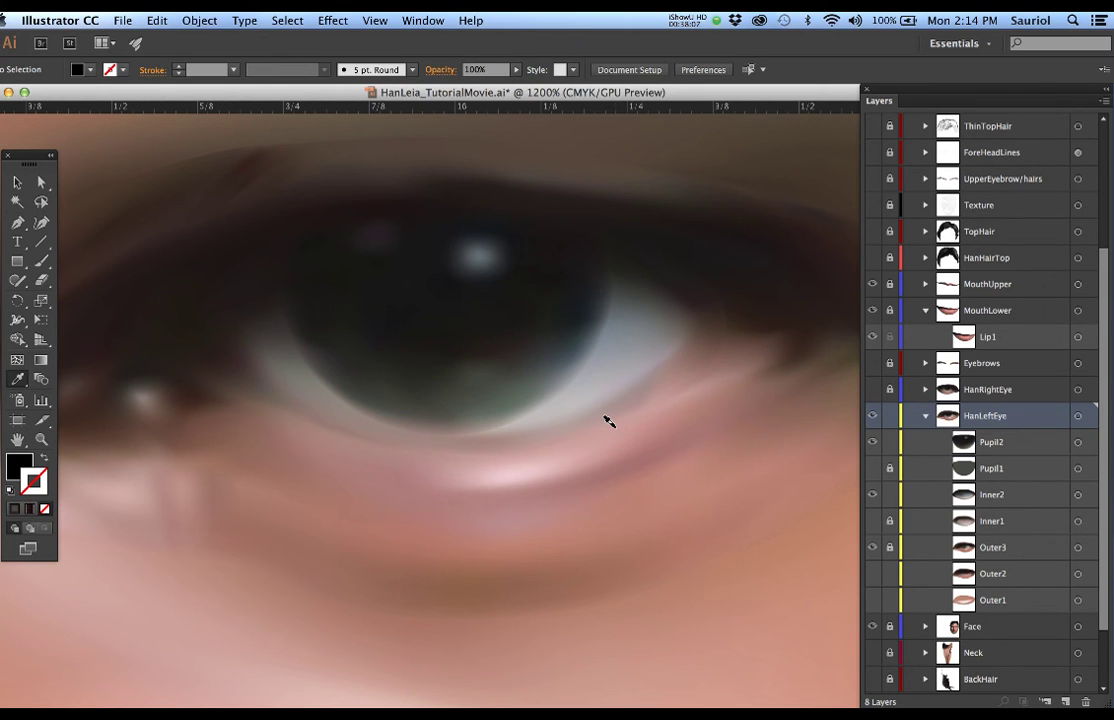
Examine the assembled left eye within Han's whole face, from the full artboard to closer views
scroll(608, 421, down, 1)
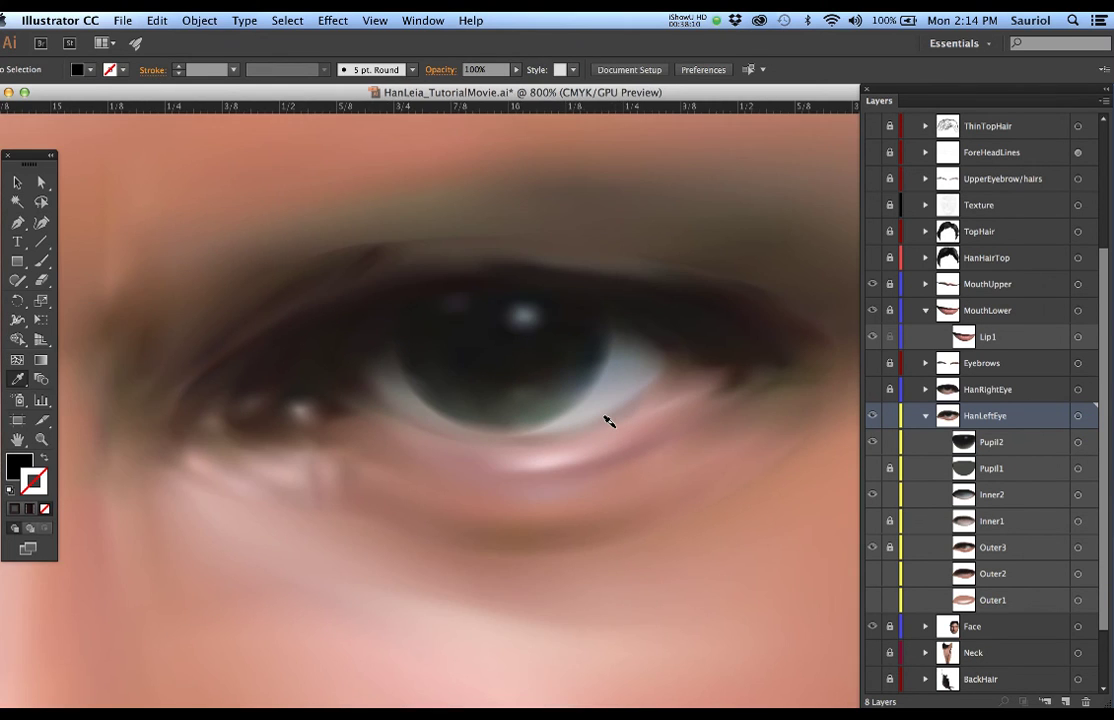
key(super+0)
scroll(618, 415, down, 1)
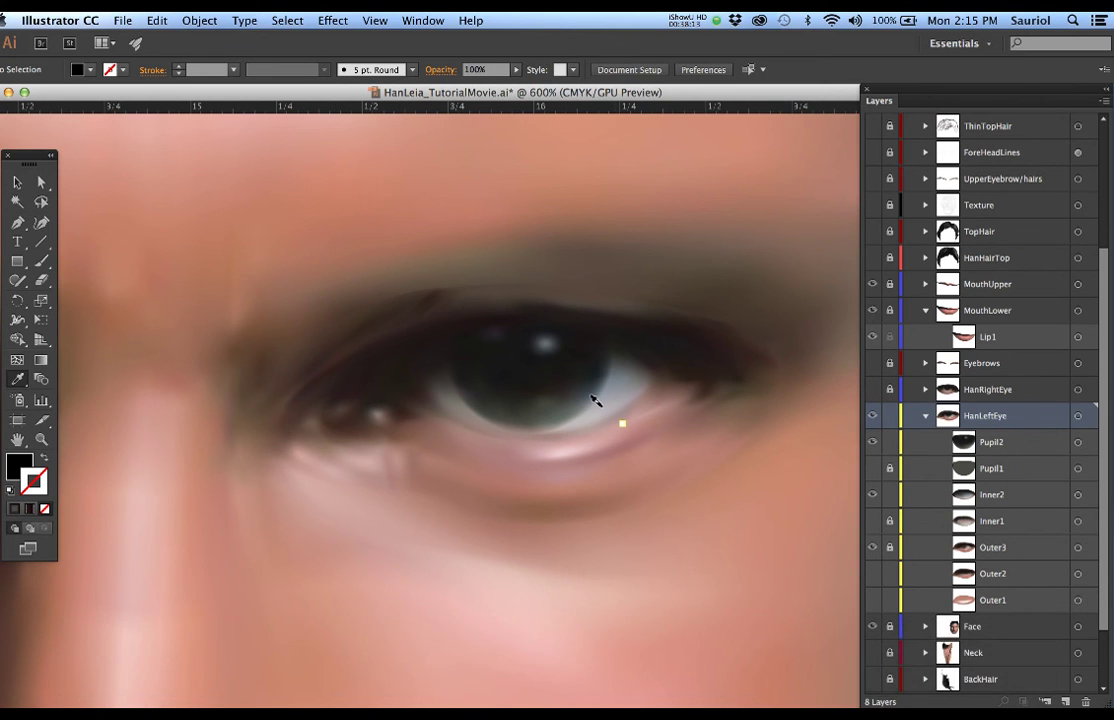
scroll(591, 396, down, 1)
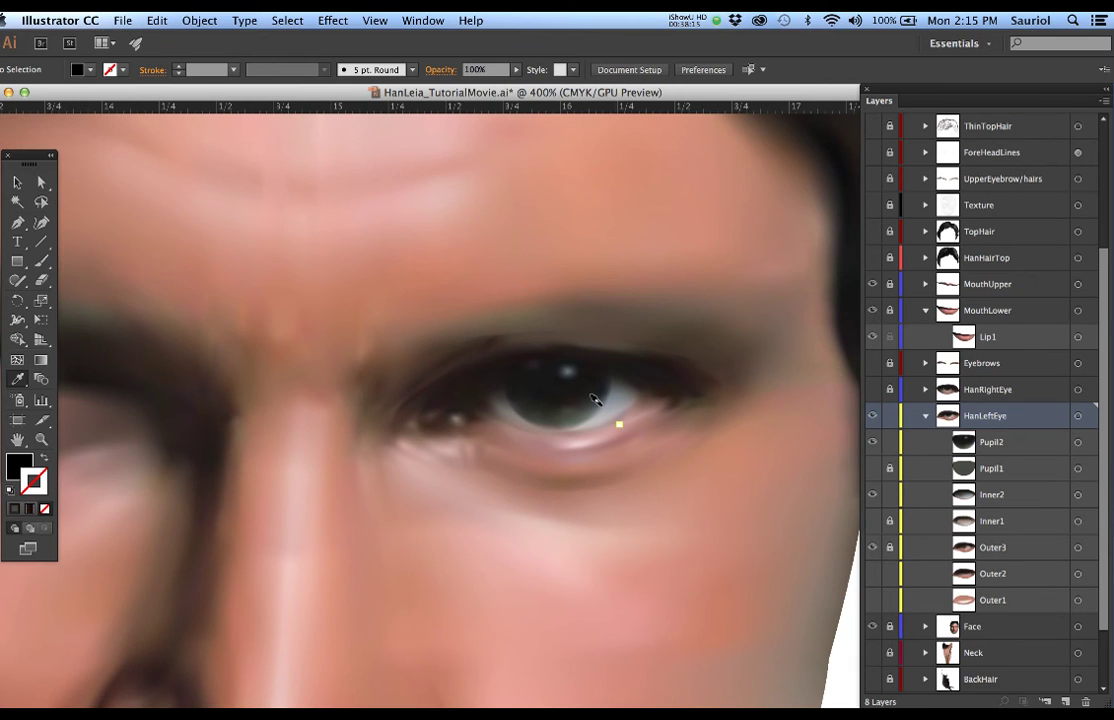
scroll(593, 398, down, 1)
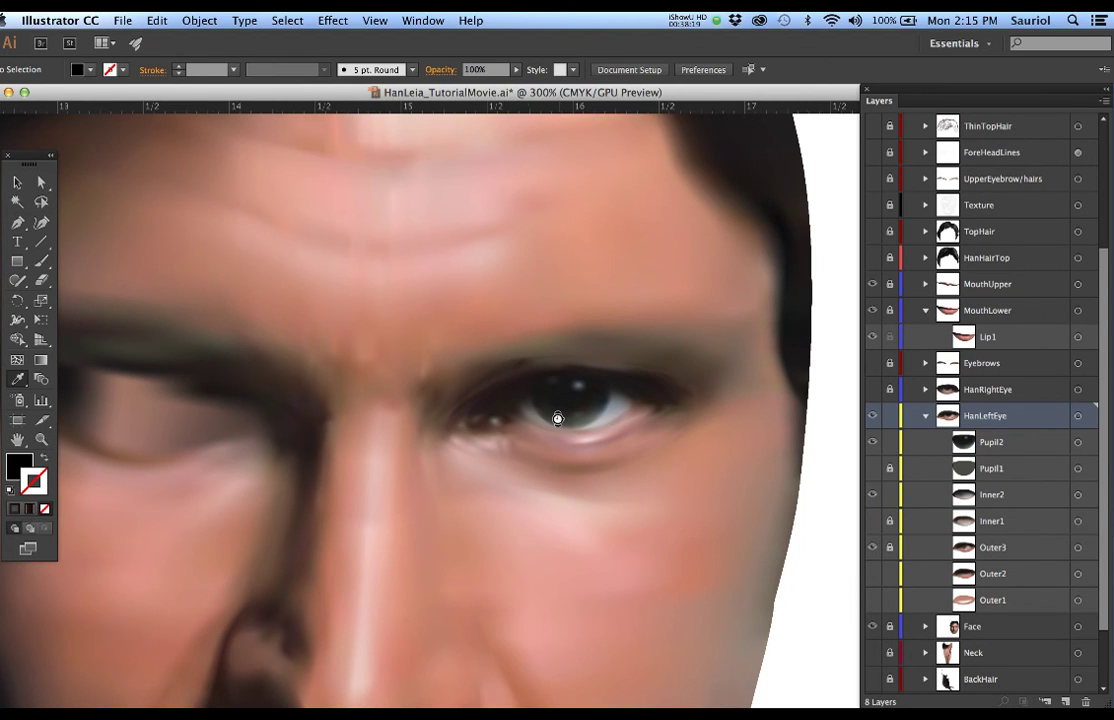
key(super+0)
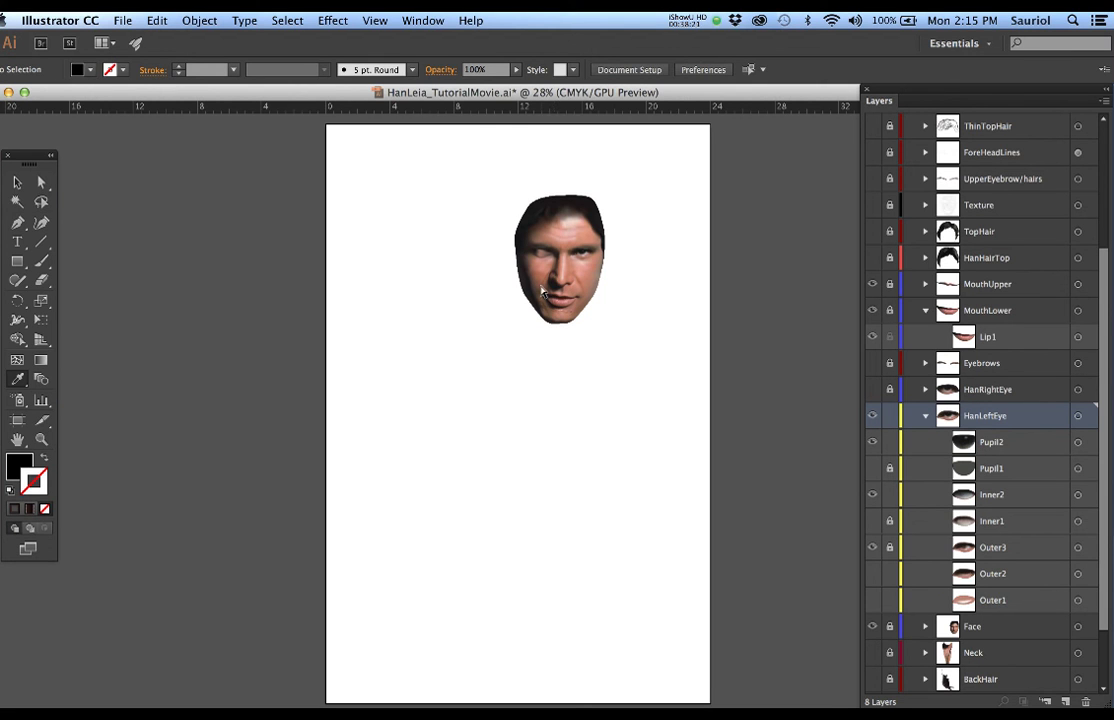
click(566, 265)
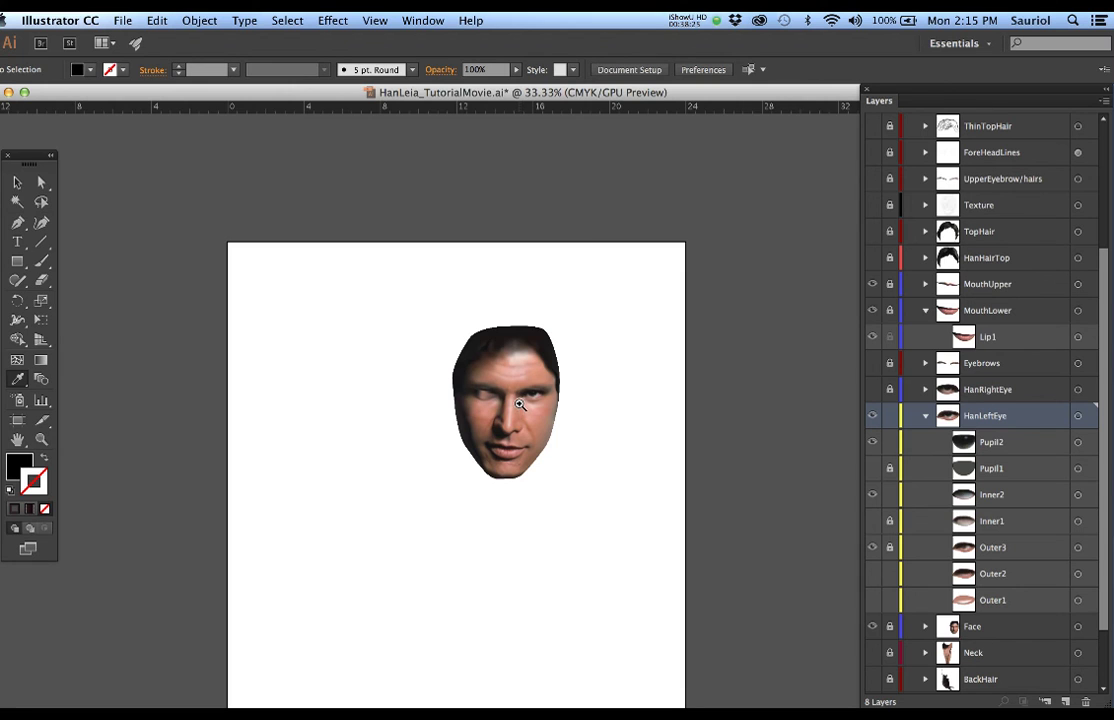
drag(511, 408, 657, 456)
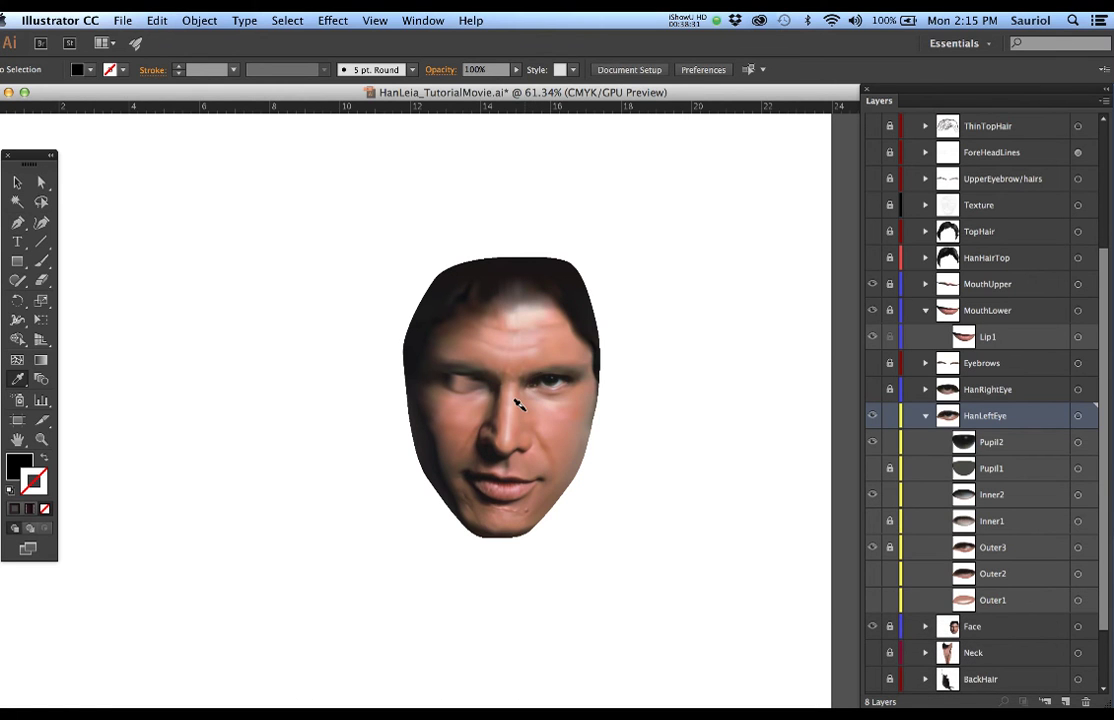
scroll(517, 402, up, 1)
scroll(517, 402, up, 3)
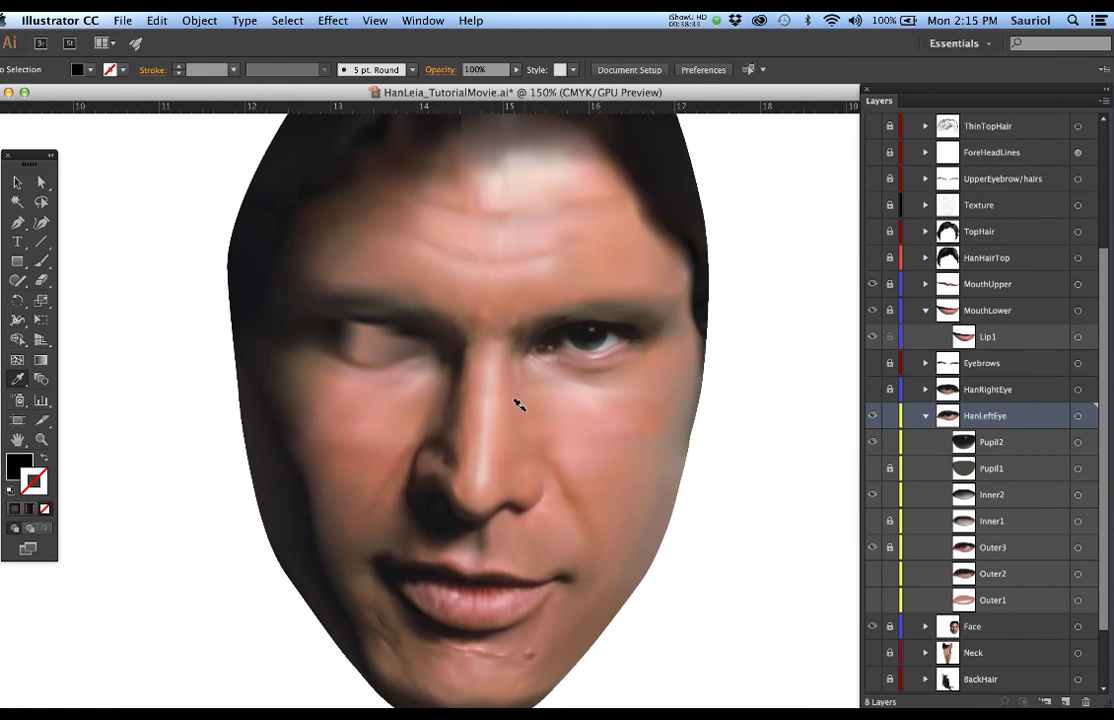
scroll(517, 402, up, 1)
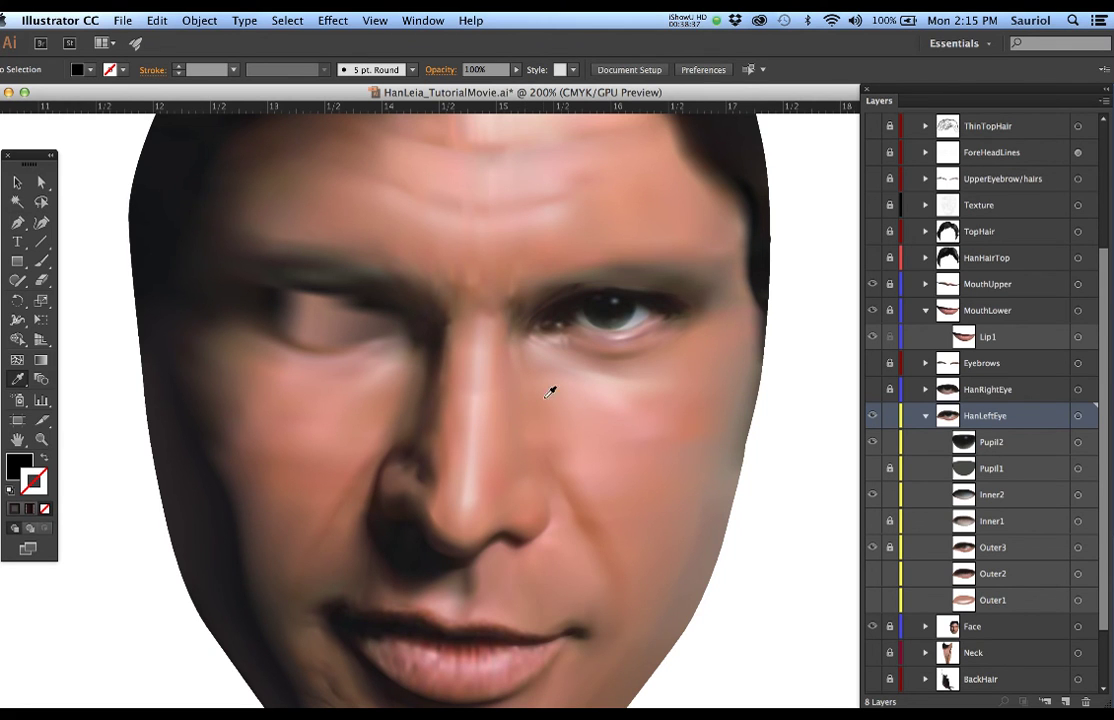
scroll(537, 392, down, 1)
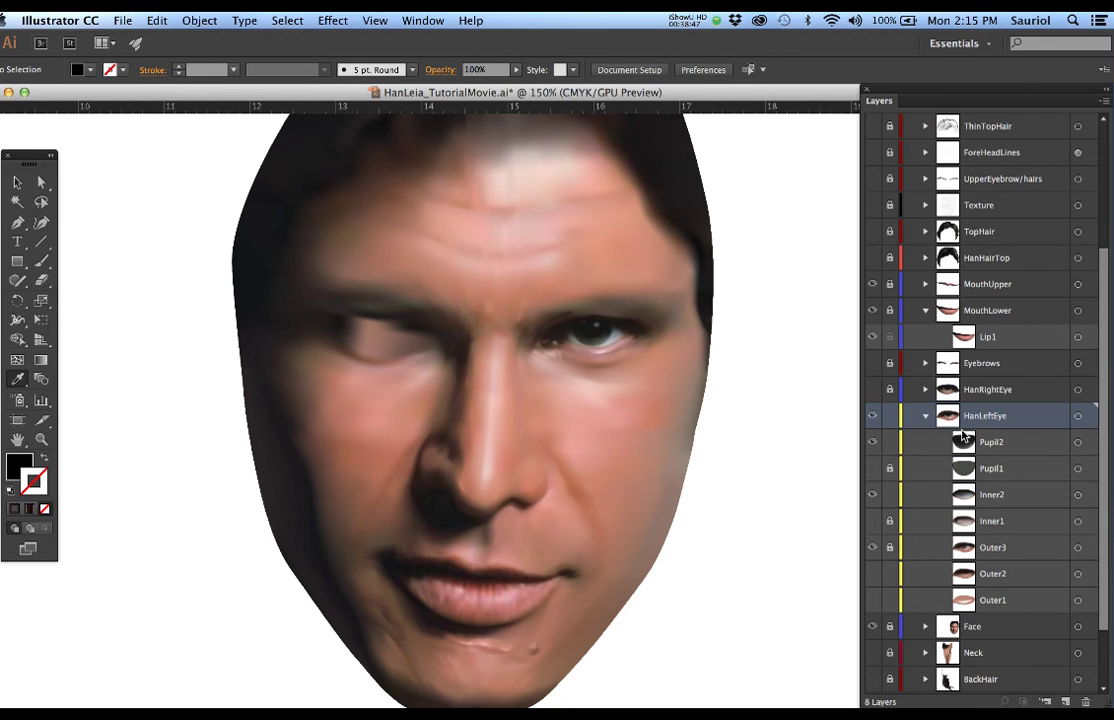
Show the HanRightEye layer, toggling it to compare the face with and without it, and show the Eyebrows layer
click(873, 390)
click(873, 390)
click(873, 390)
click(872, 390)
click(872, 390)
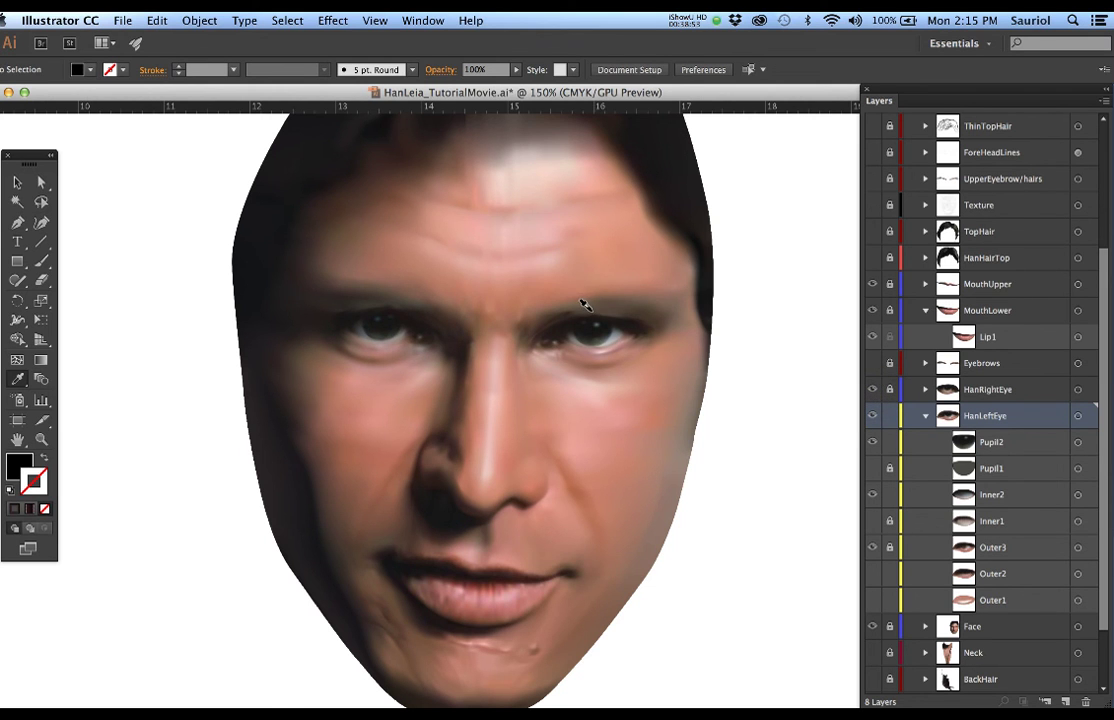
scroll(586, 306, up, 1)
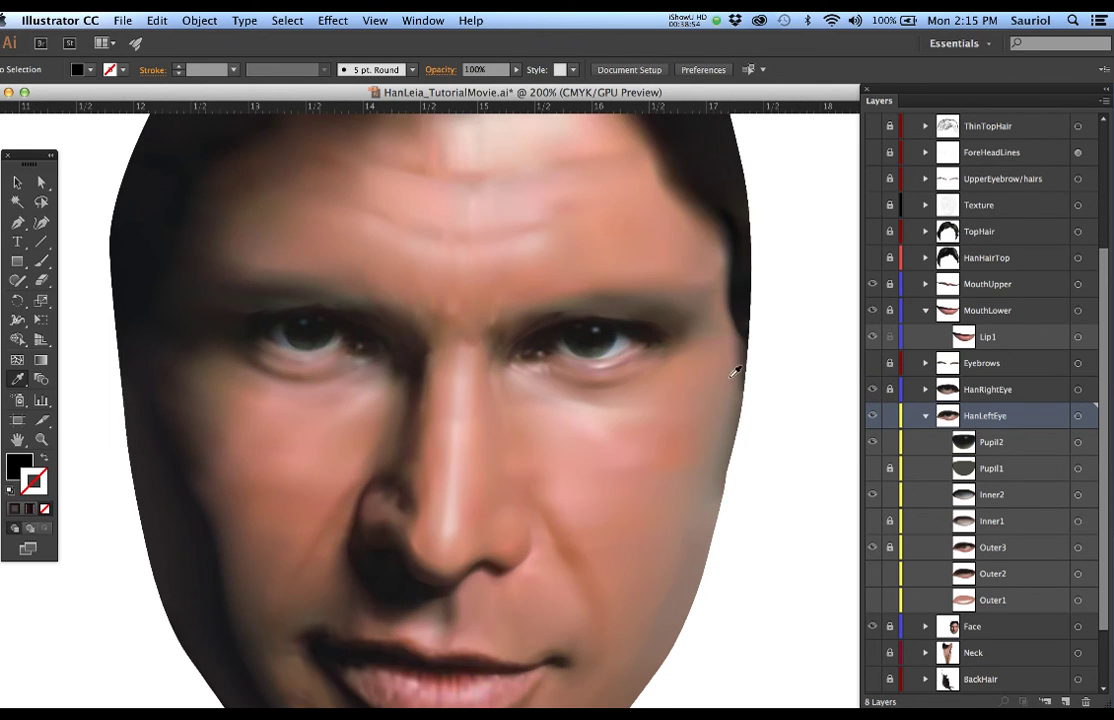
click(873, 364)
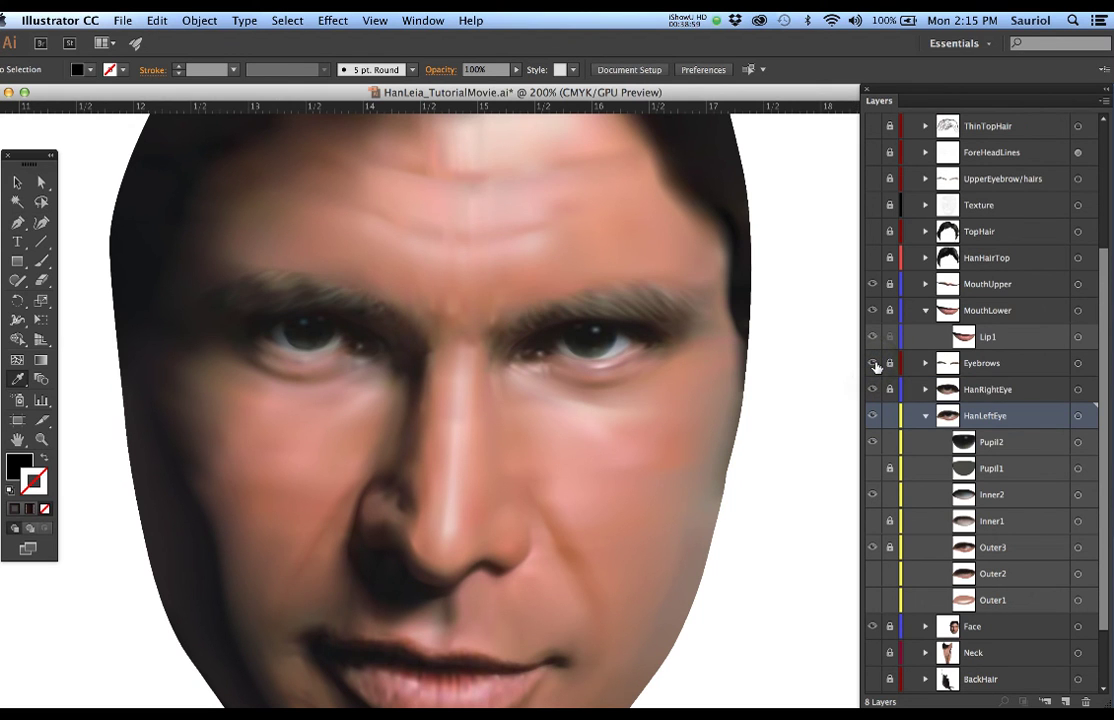
Unlock the Eyebrows layer along with its RightEyebrow and LeftEyebrow meshes, and select the RightEyebrow mesh
click(889, 363)
click(925, 363)
click(889, 441)
click(890, 468)
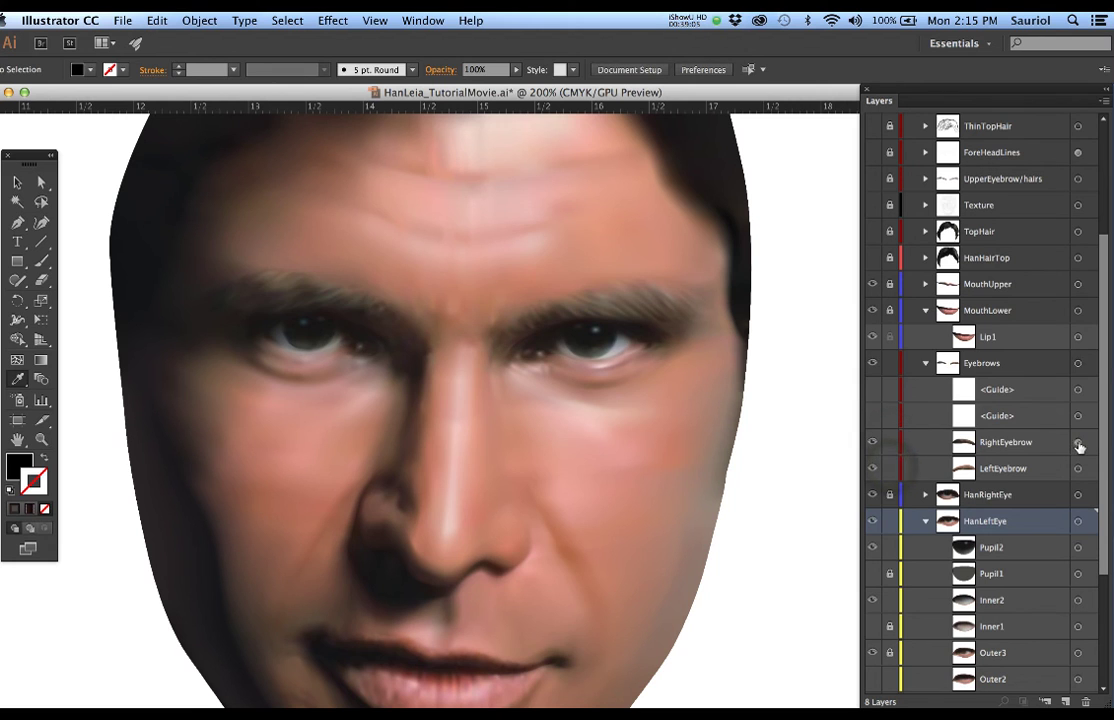
click(1078, 442)
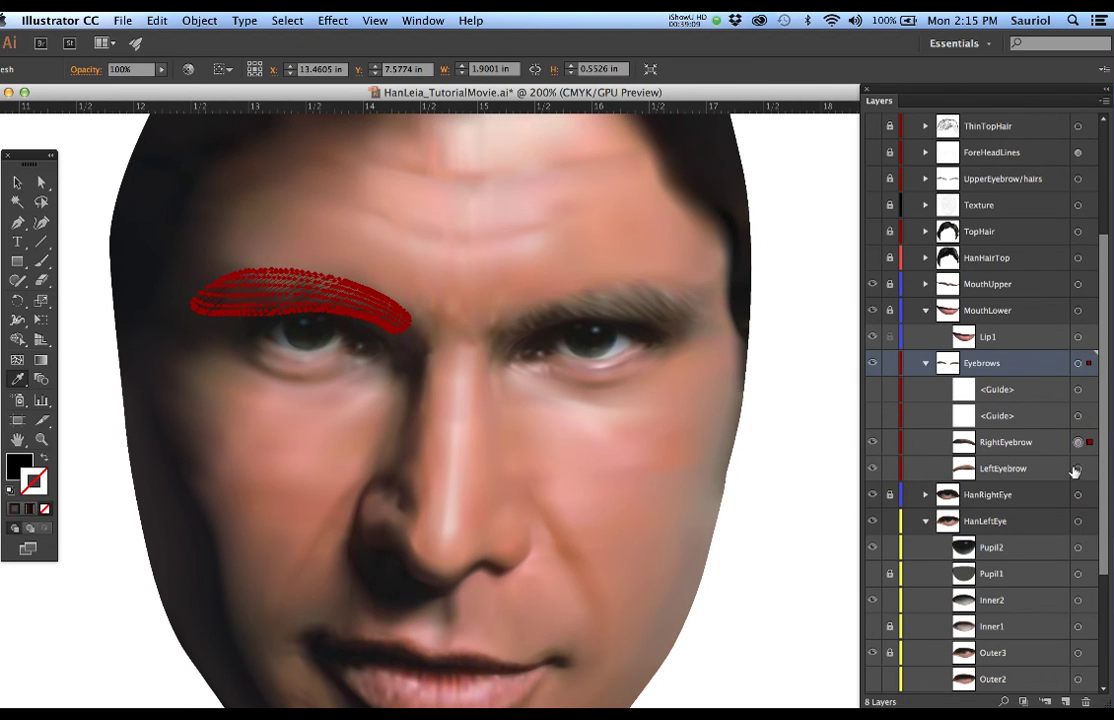
Select individual mesh points along the upper edge of the RightEyebrow mesh to examine their colours up close
click(330, 252)
click(313, 279)
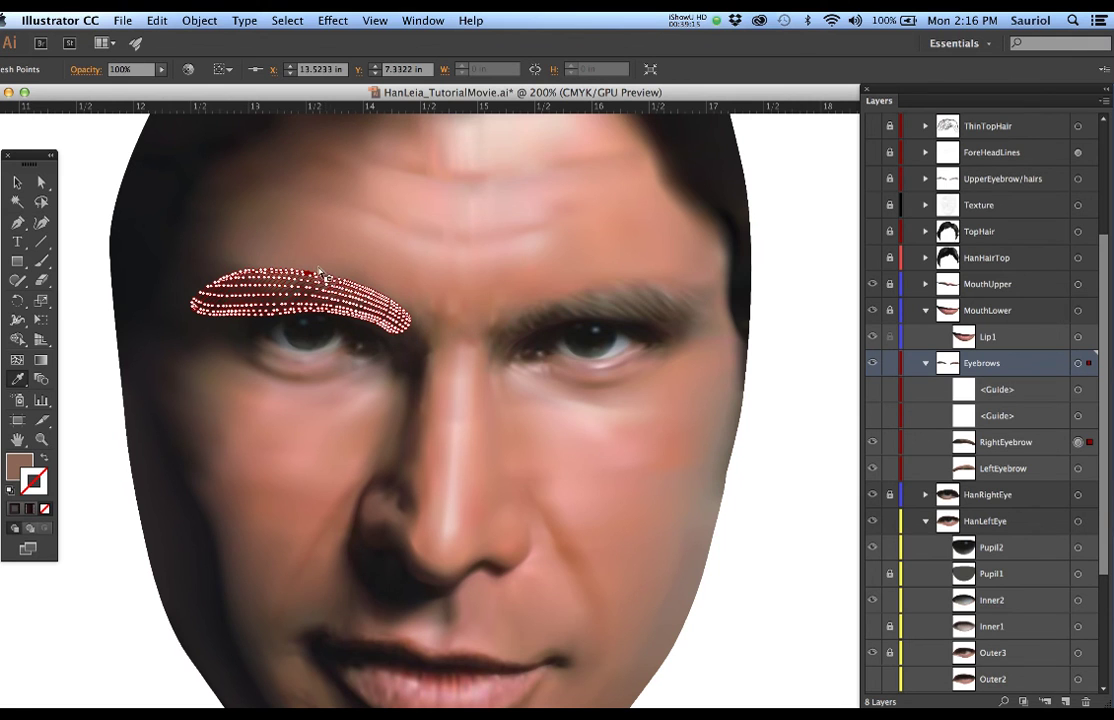
scroll(283, 262, up, 1)
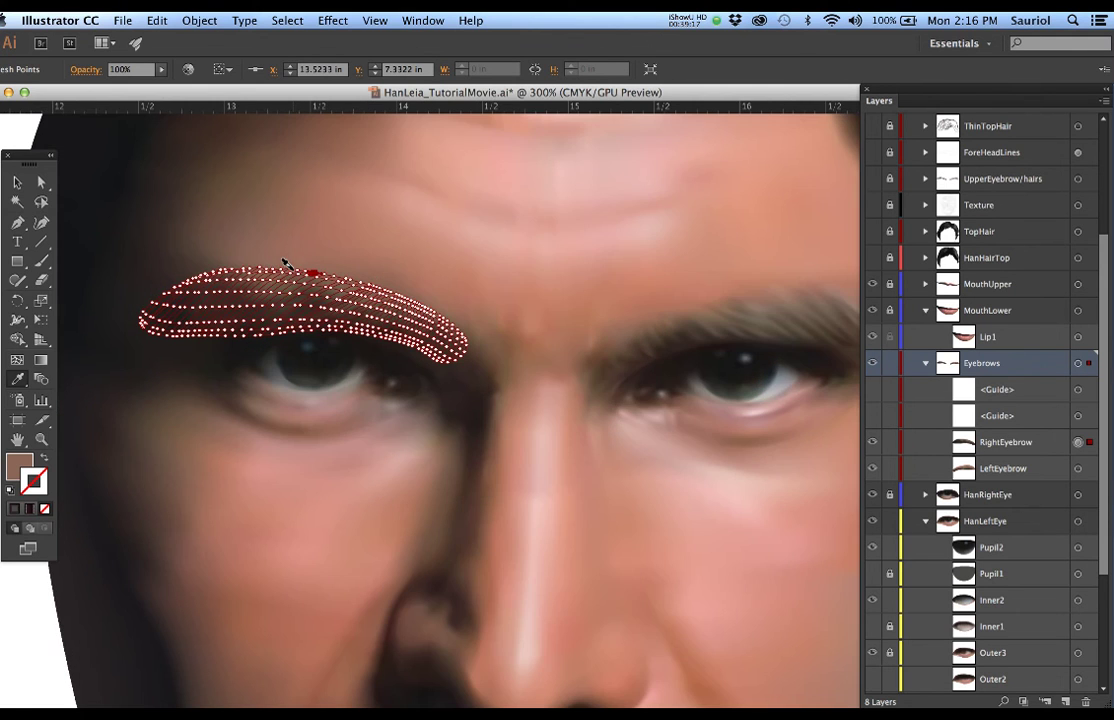
scroll(275, 265, up, 2)
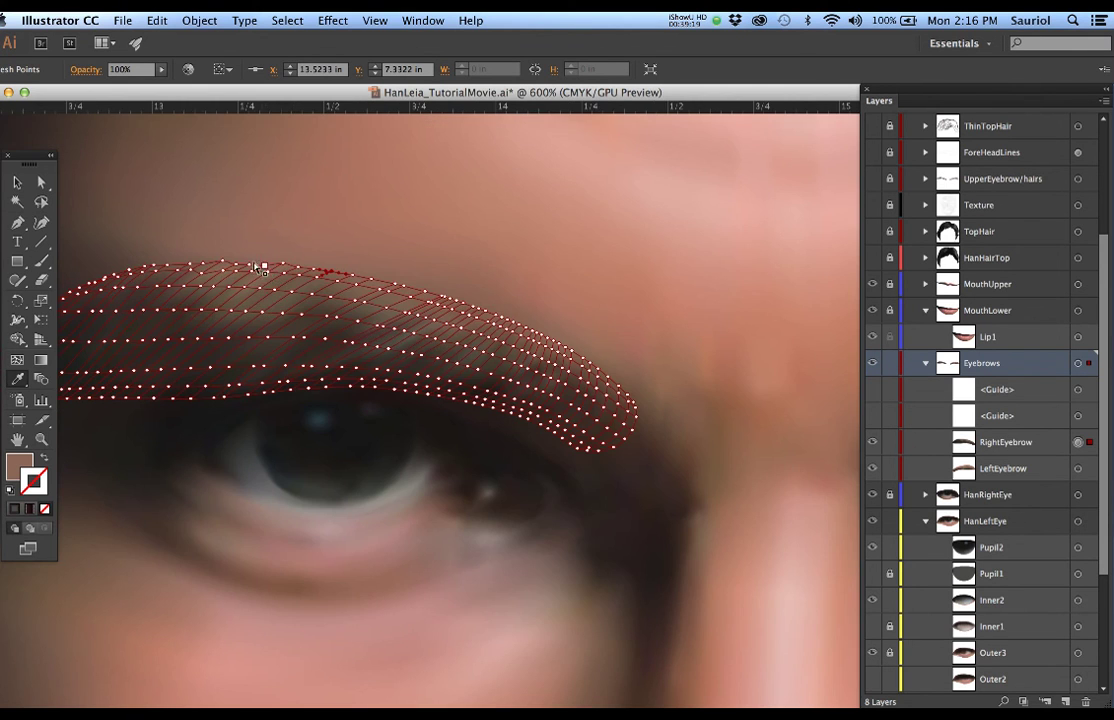
click(246, 264)
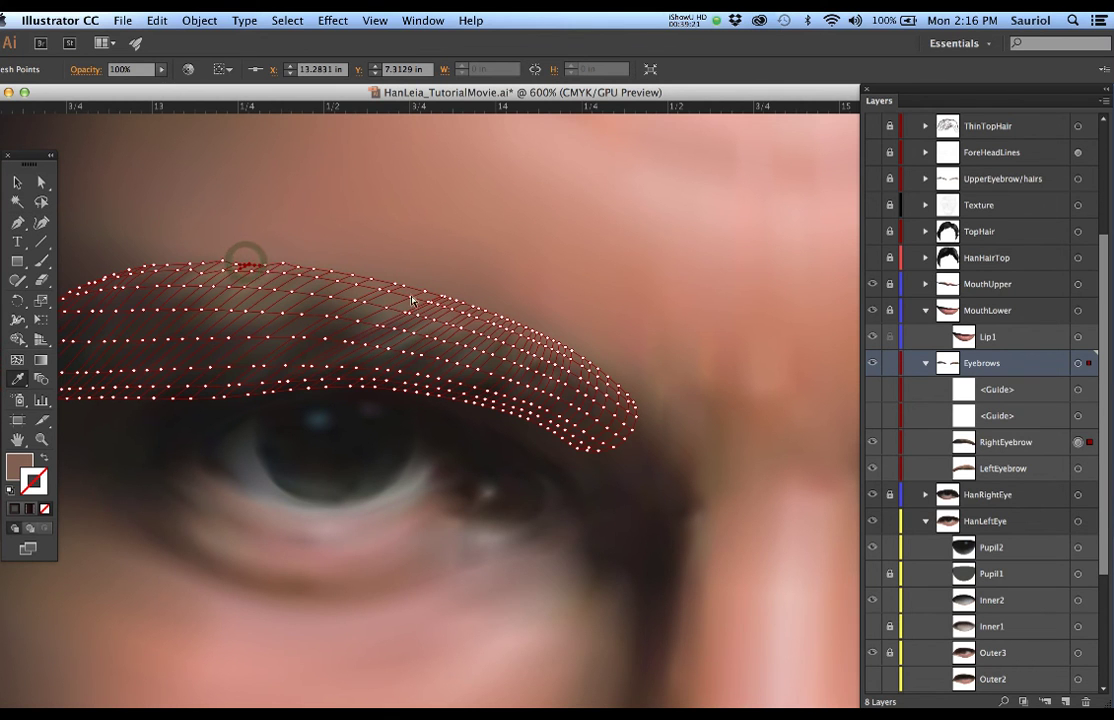
scroll(478, 316, down, 1)
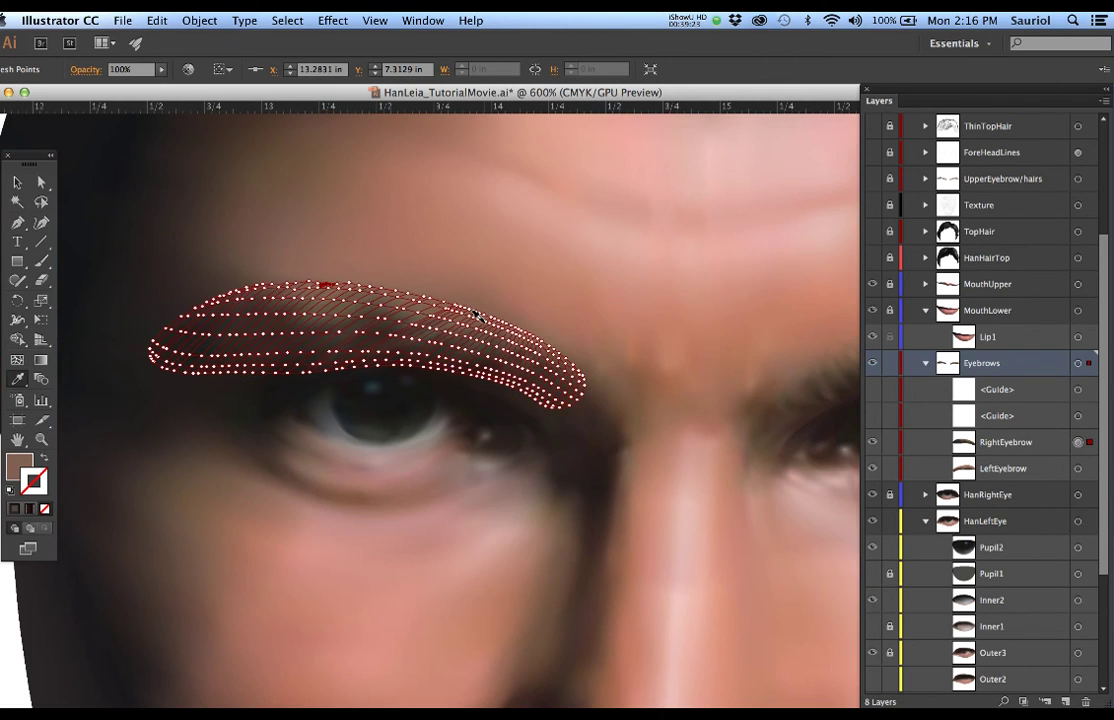
scroll(478, 316, down, 1)
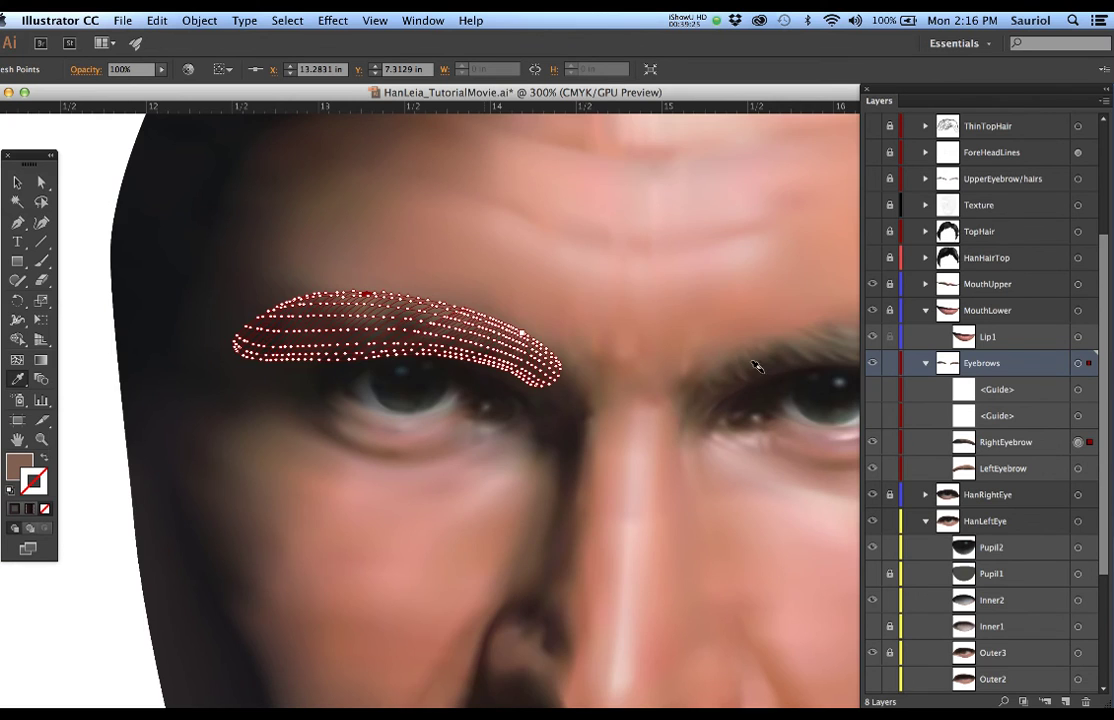
Clear the right eyebrow selection, display the mesh lines of the LeftEyebrow mesh, and leave nothing selected
scroll(758, 366, down, 1)
drag(776, 372, 645, 367)
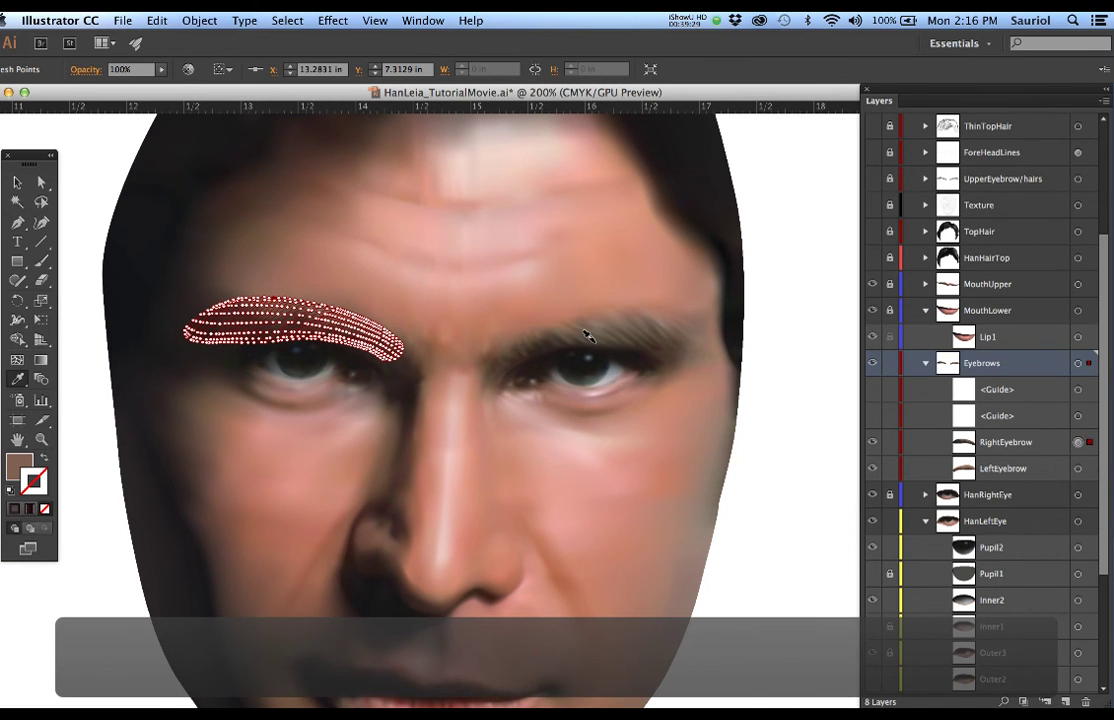
scroll(588, 334, up, 1)
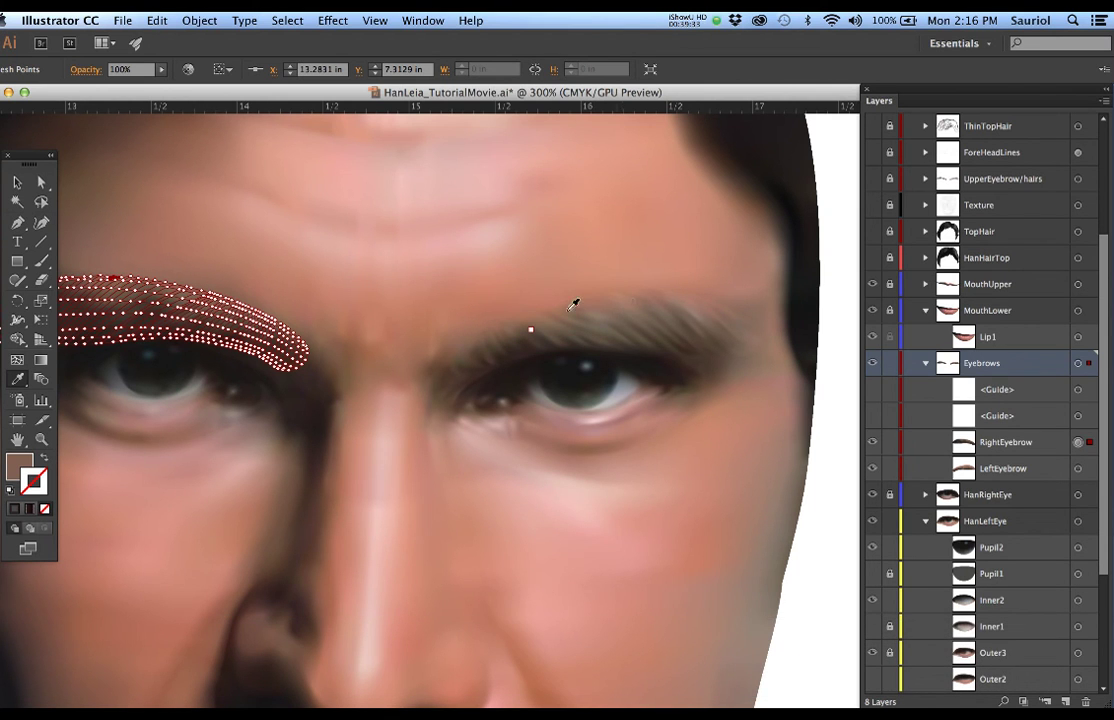
super+click(541, 270)
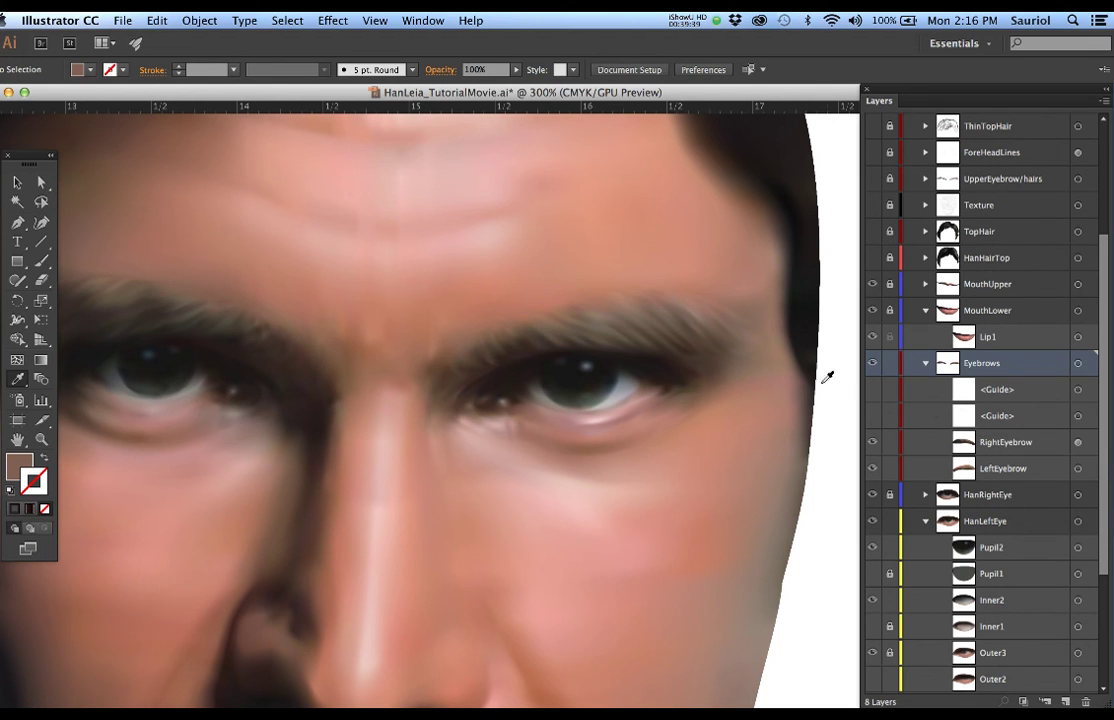
super+click(493, 314)
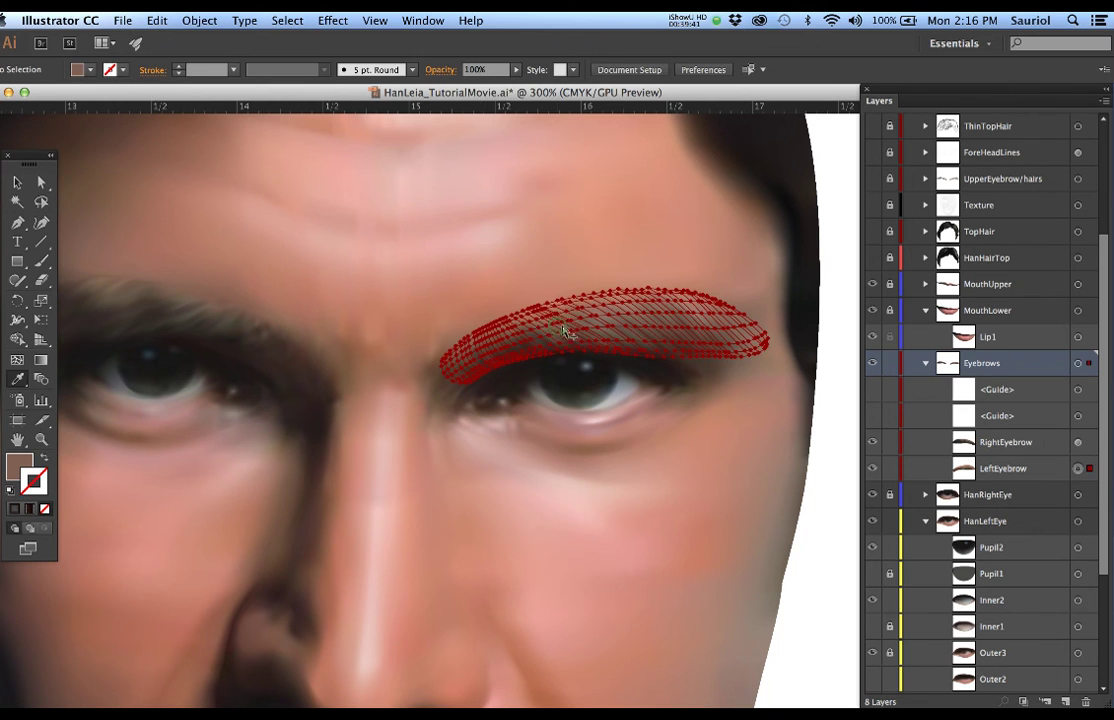
super+click(470, 288)
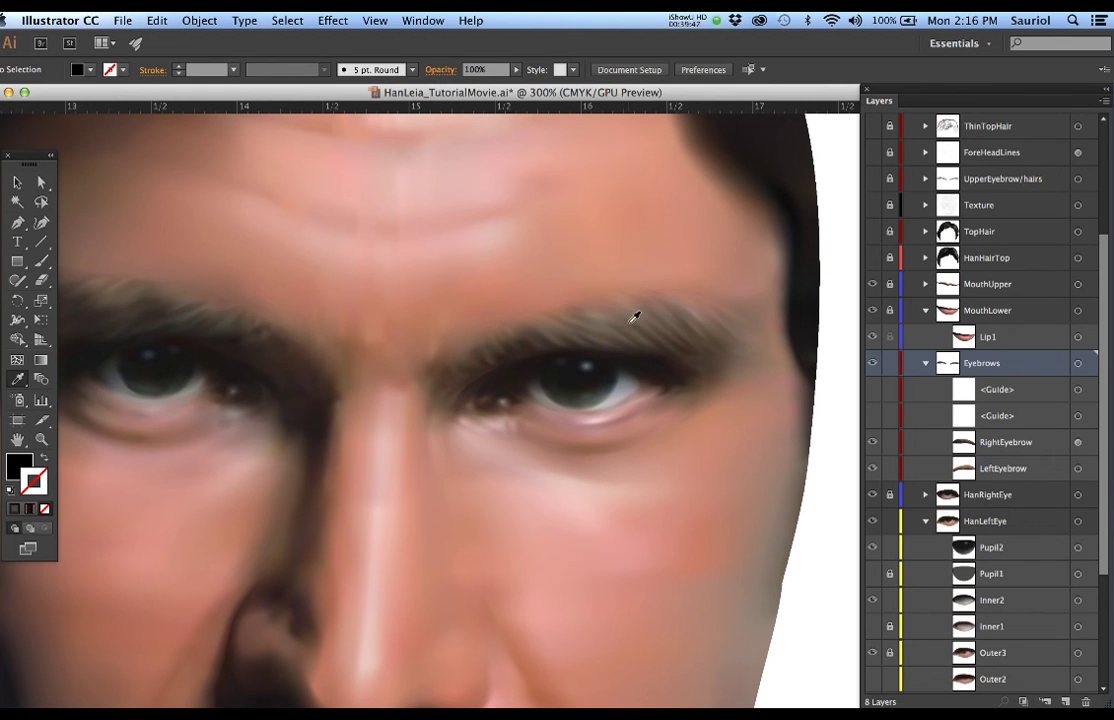
Examine the left eyebrow's hair shading up close, toggling the LeftEyebrow mesh to compare the eye with and without it
scroll(620, 316, up, 1)
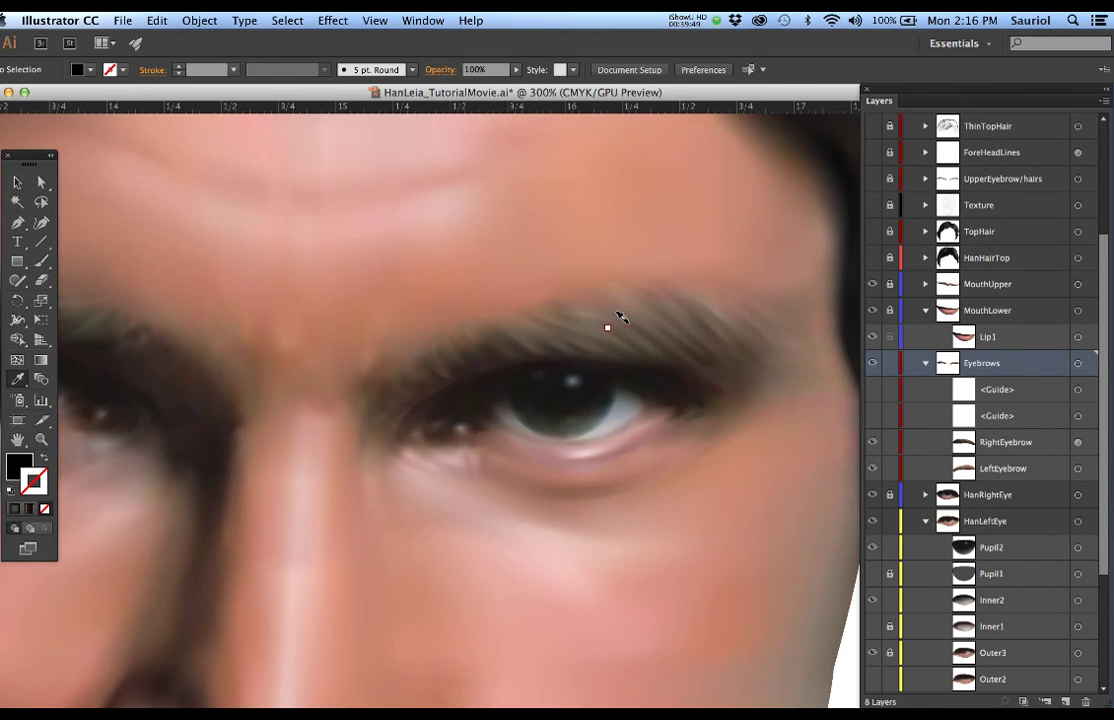
scroll(620, 316, up, 1)
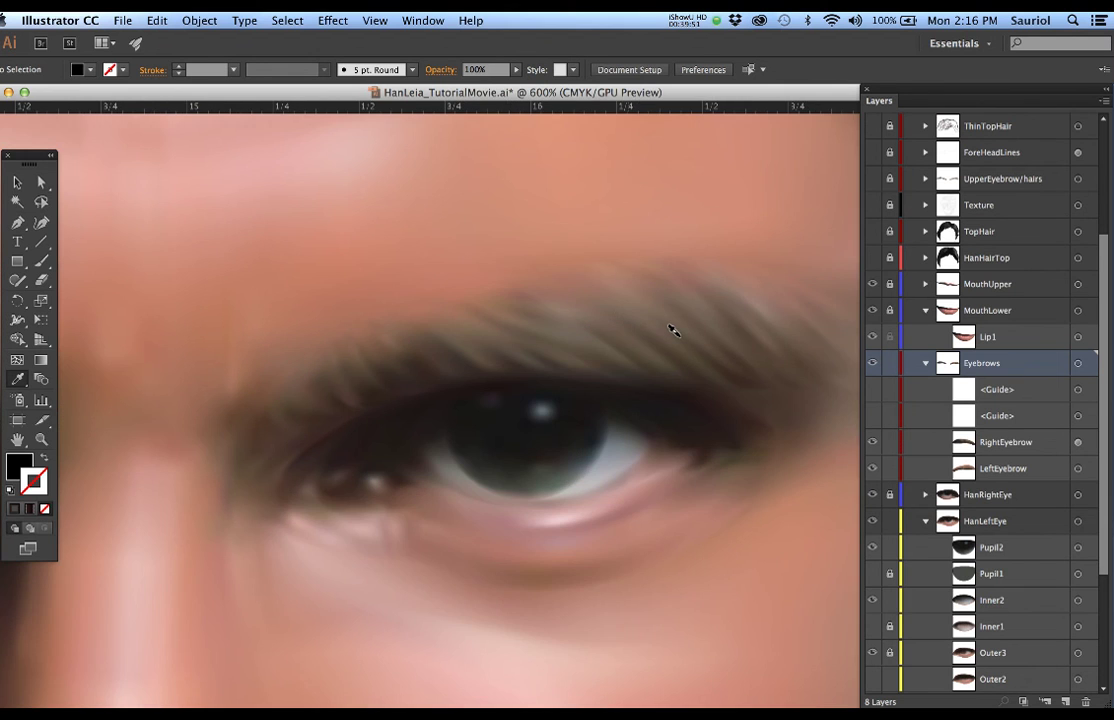
scroll(675, 332, up, 1)
drag(678, 335, 592, 286)
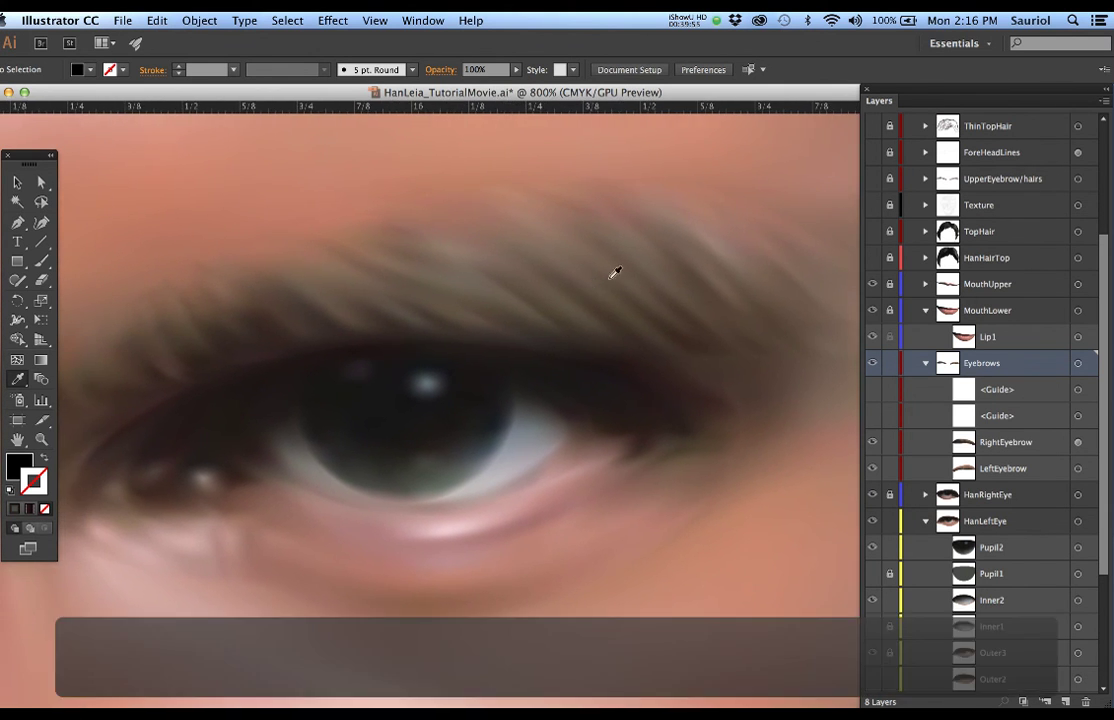
click(873, 468)
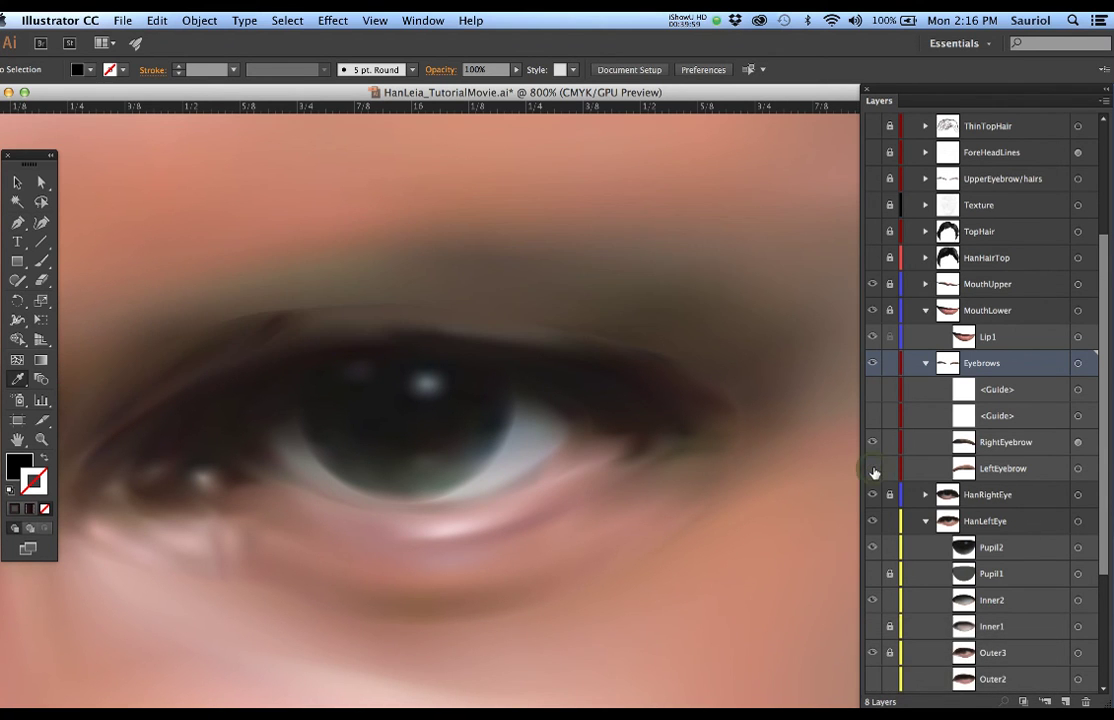
click(873, 468)
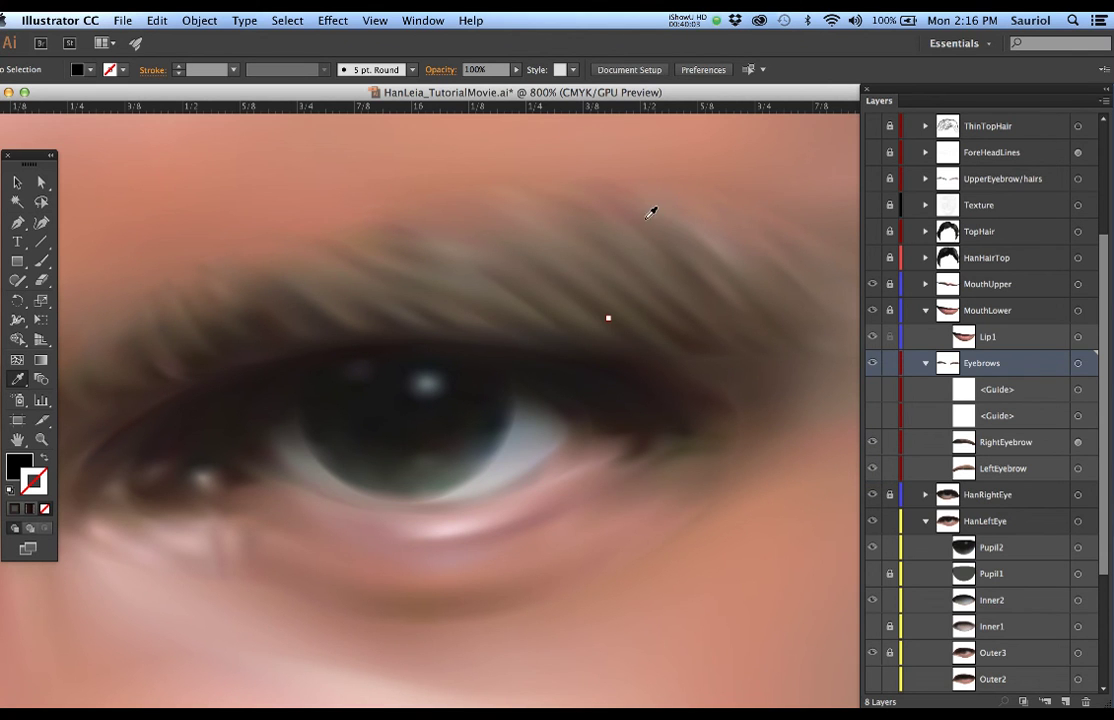
Select the LeftEyebrow mesh and compare its mesh lines with the Clicky2Han reference photo, ending with the photo hidden
click(647, 231)
scroll(876, 200, up, 5)
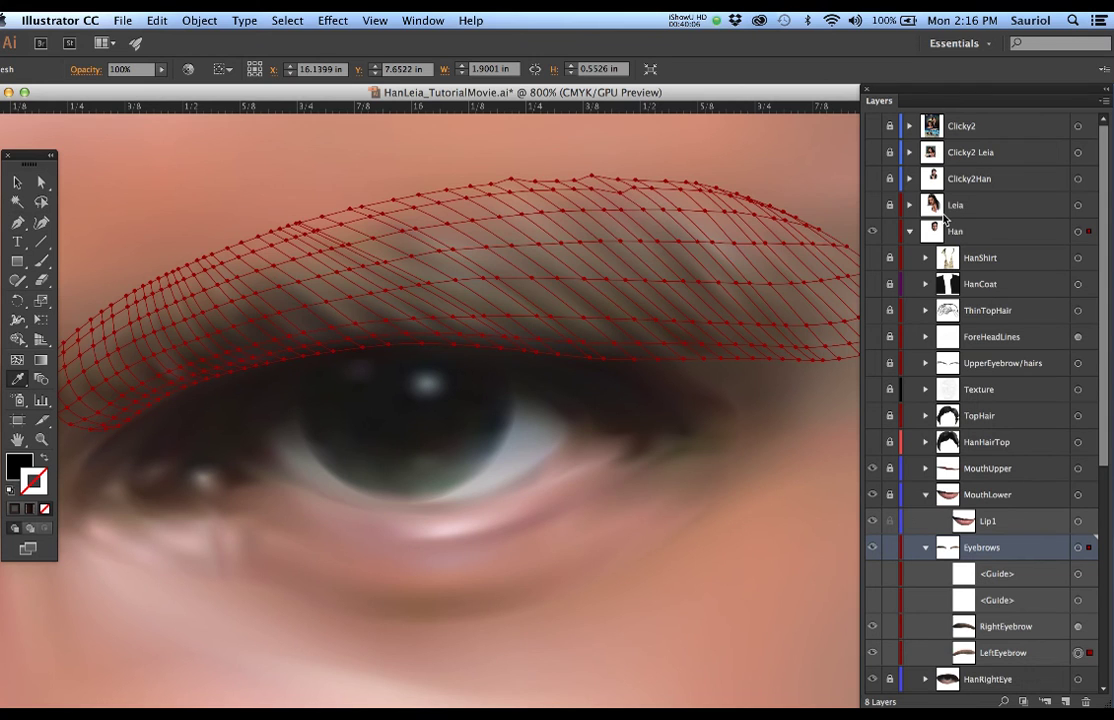
click(874, 179)
click(873, 180)
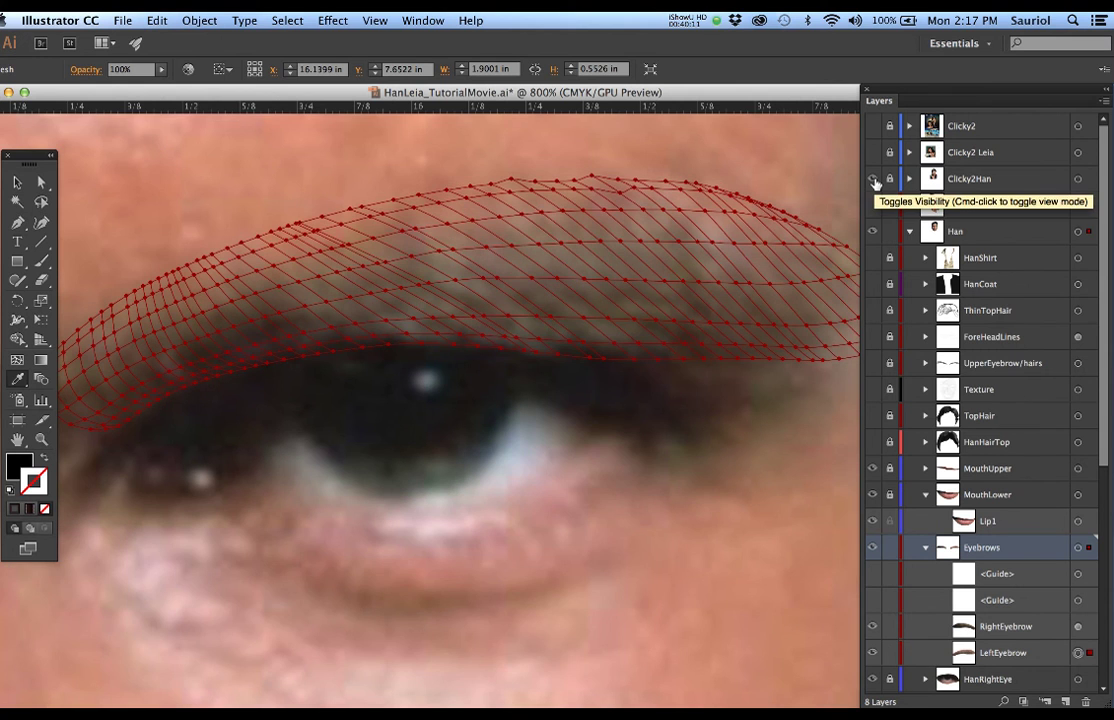
click(808, 160)
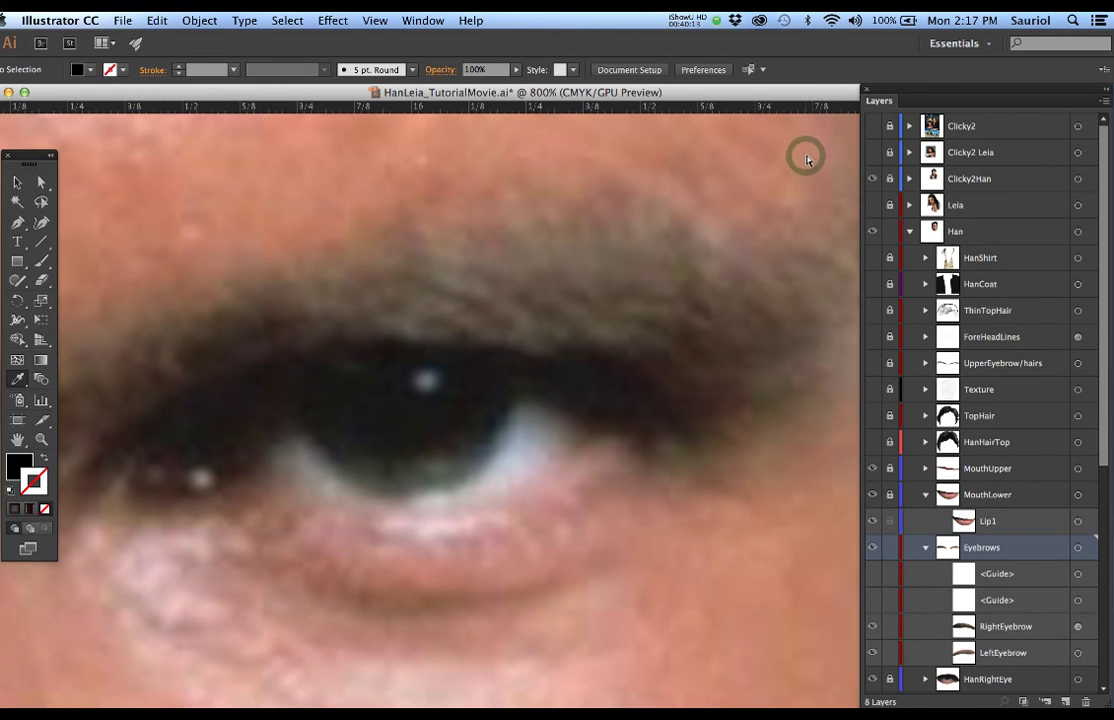
click(567, 246)
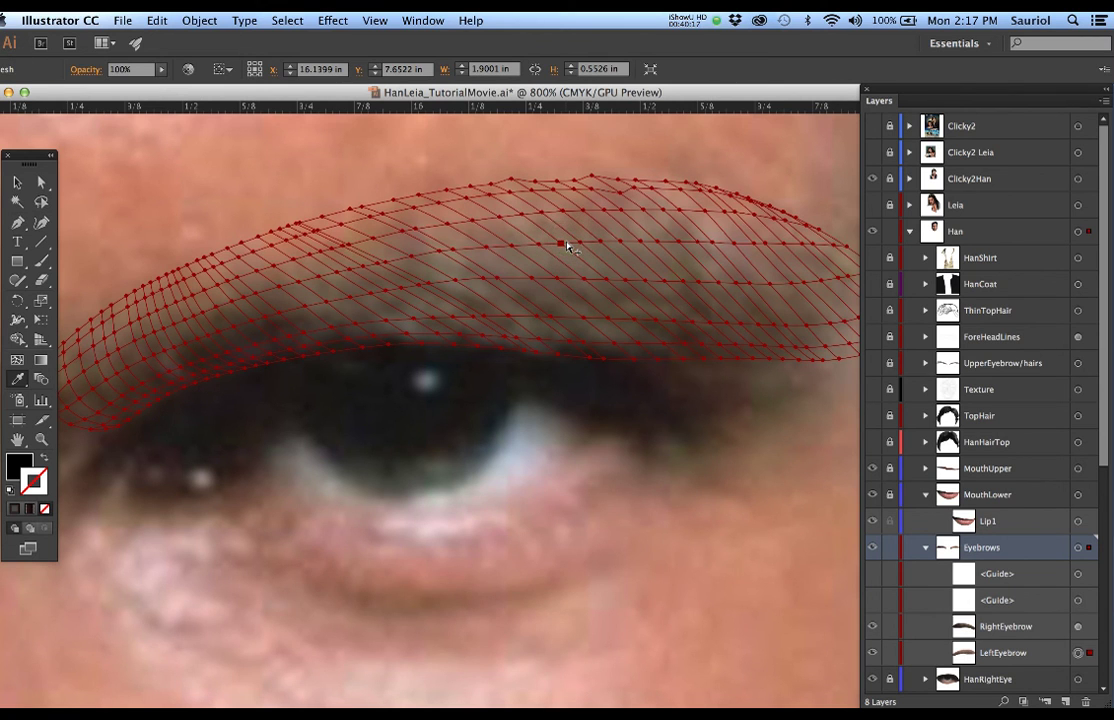
click(871, 180)
click(872, 180)
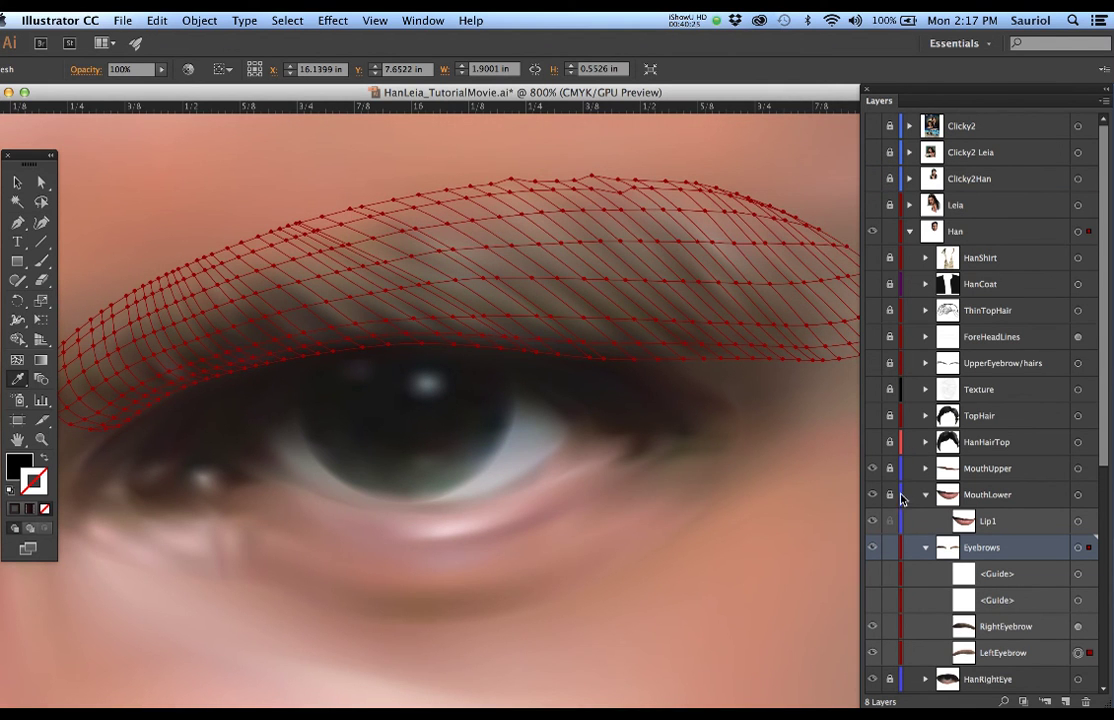
Lock the Eyebrows layer and show the UpperEyebrow/hairs layer, checking the fine hairs from close-up to the whole face
click(890, 548)
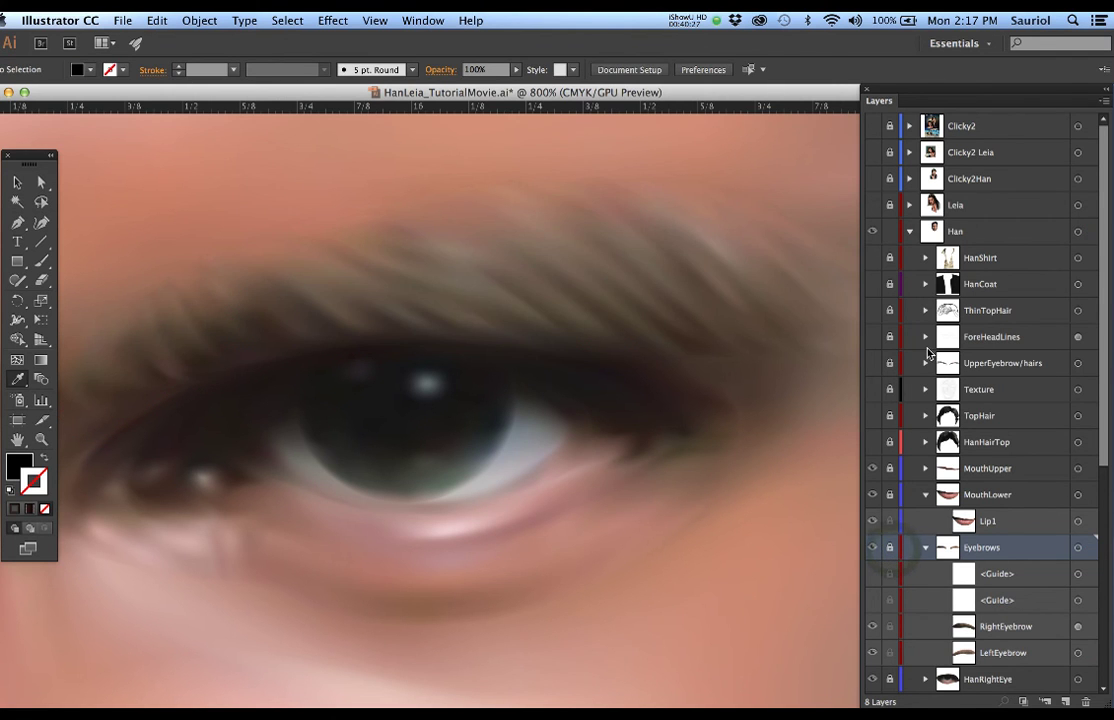
click(872, 364)
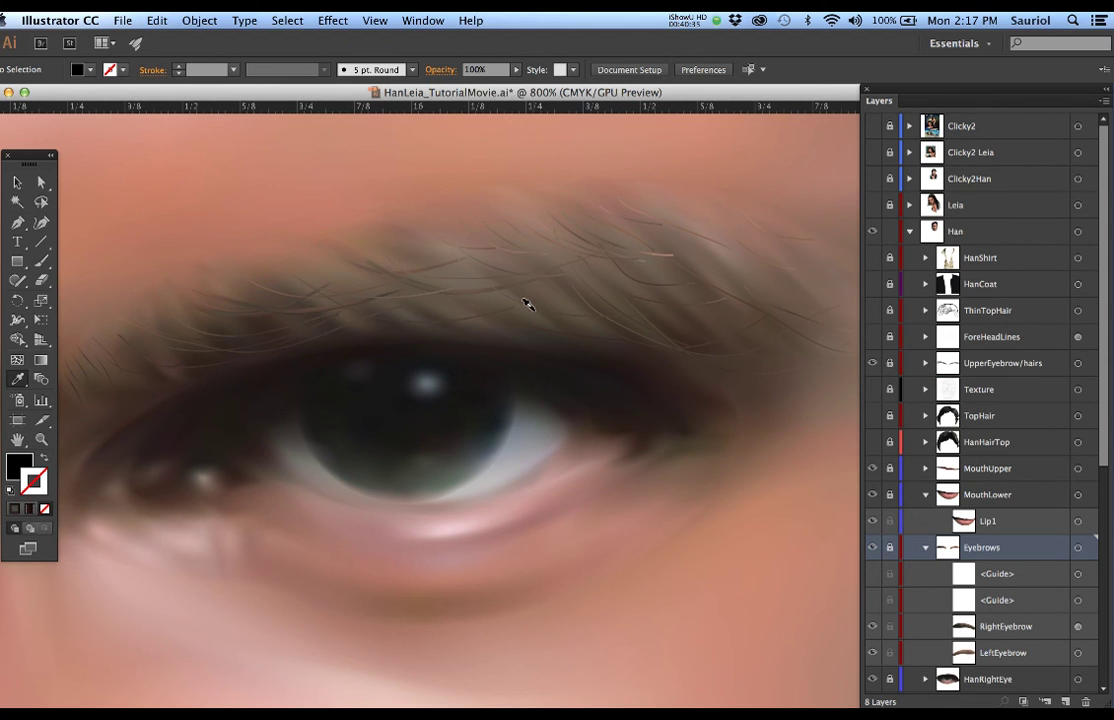
scroll(527, 303, down, 1)
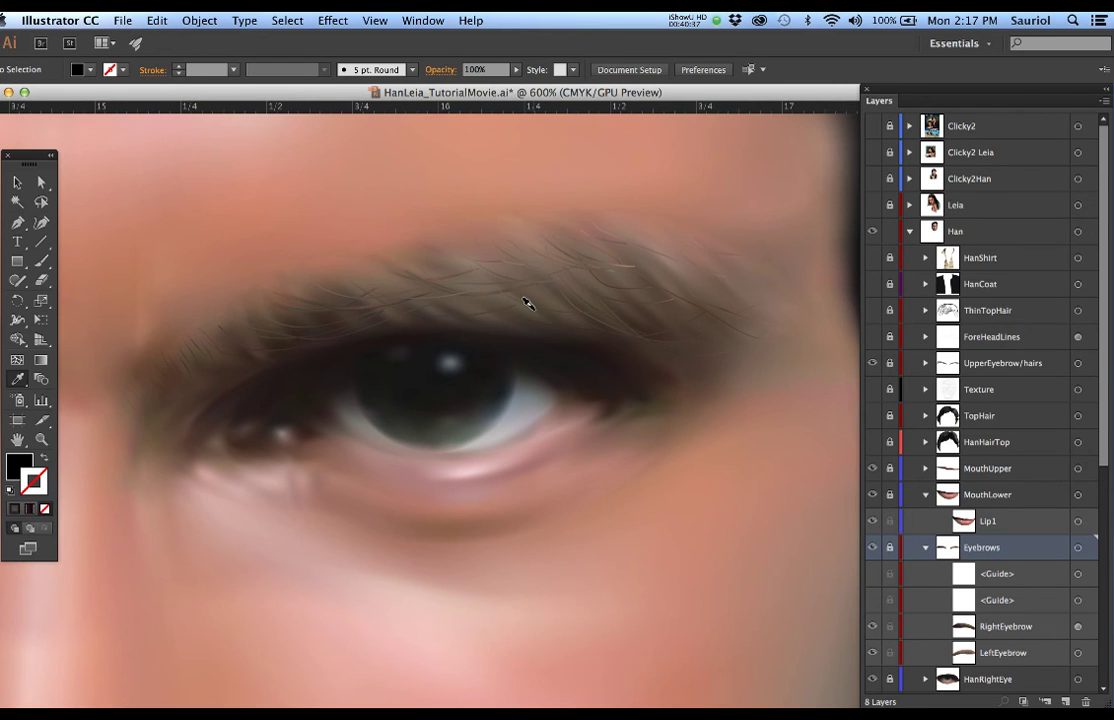
scroll(527, 303, down, 1)
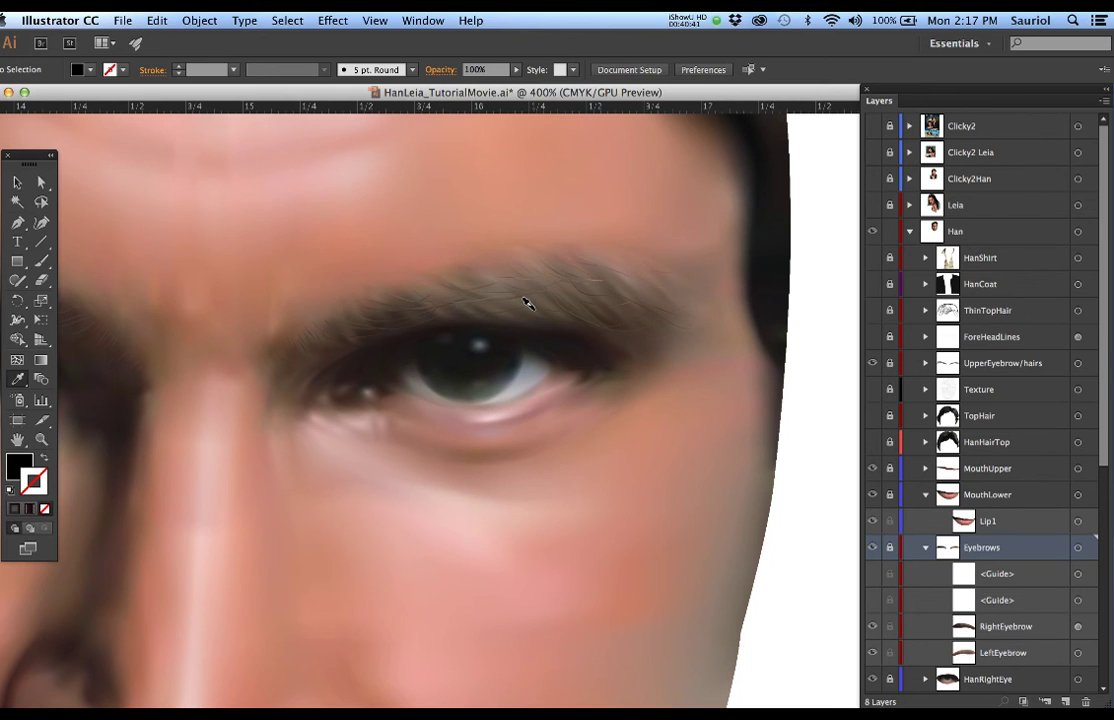
scroll(527, 303, down, 1)
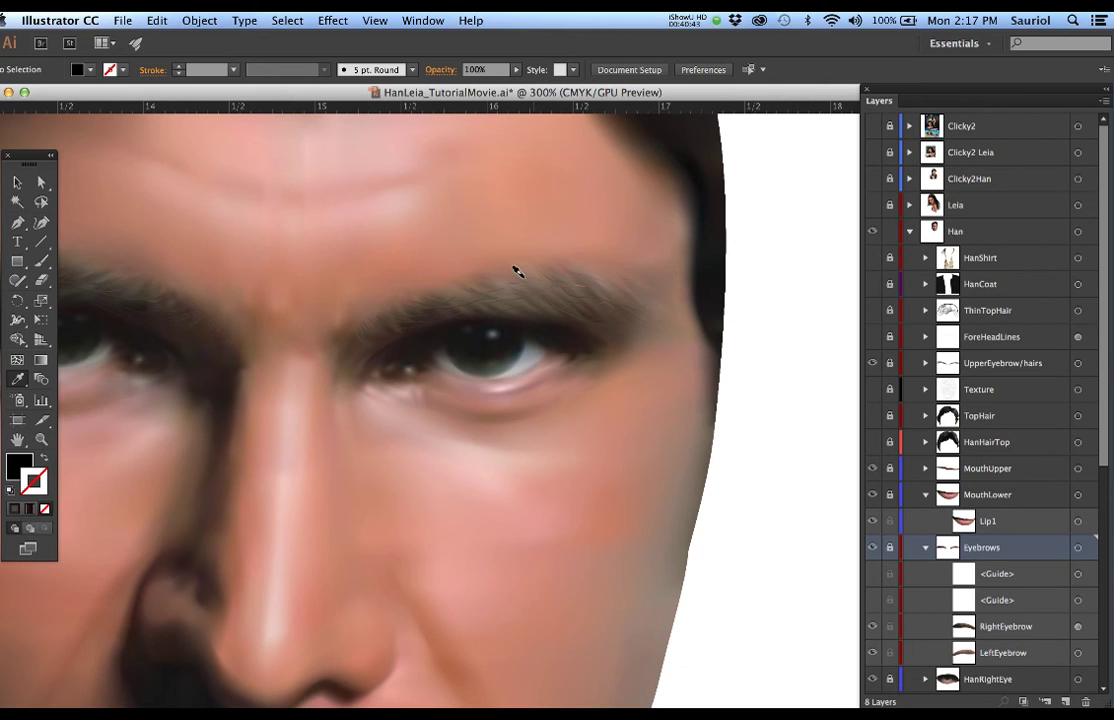
scroll(510, 276, down, 1)
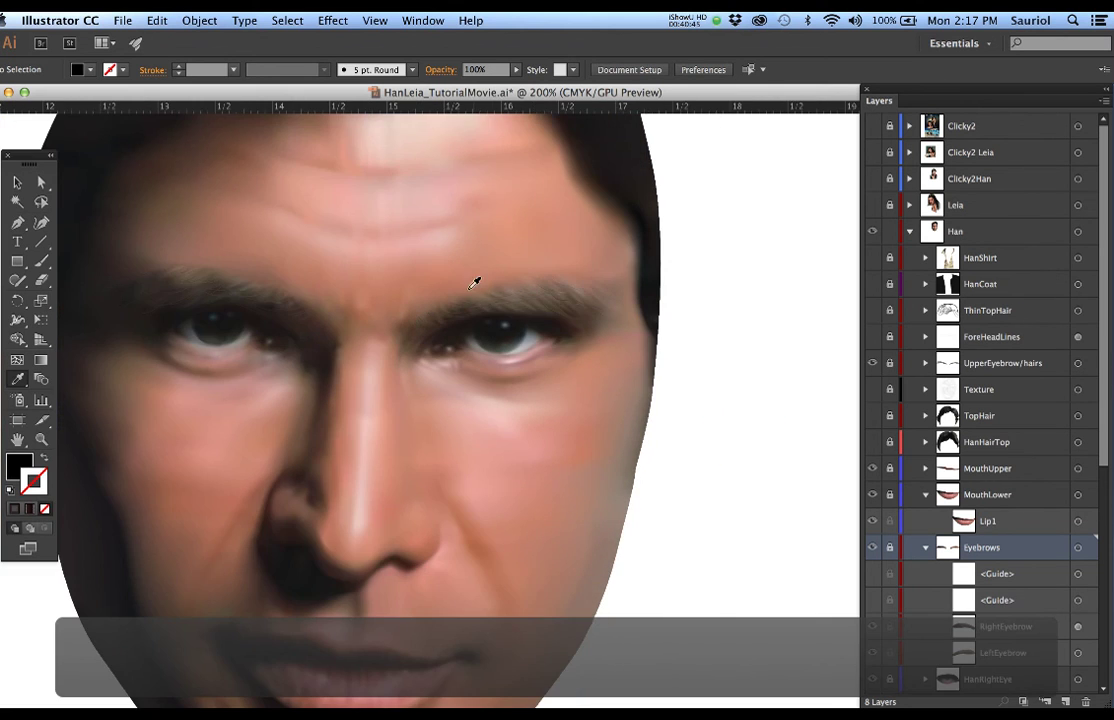
click(458, 285)
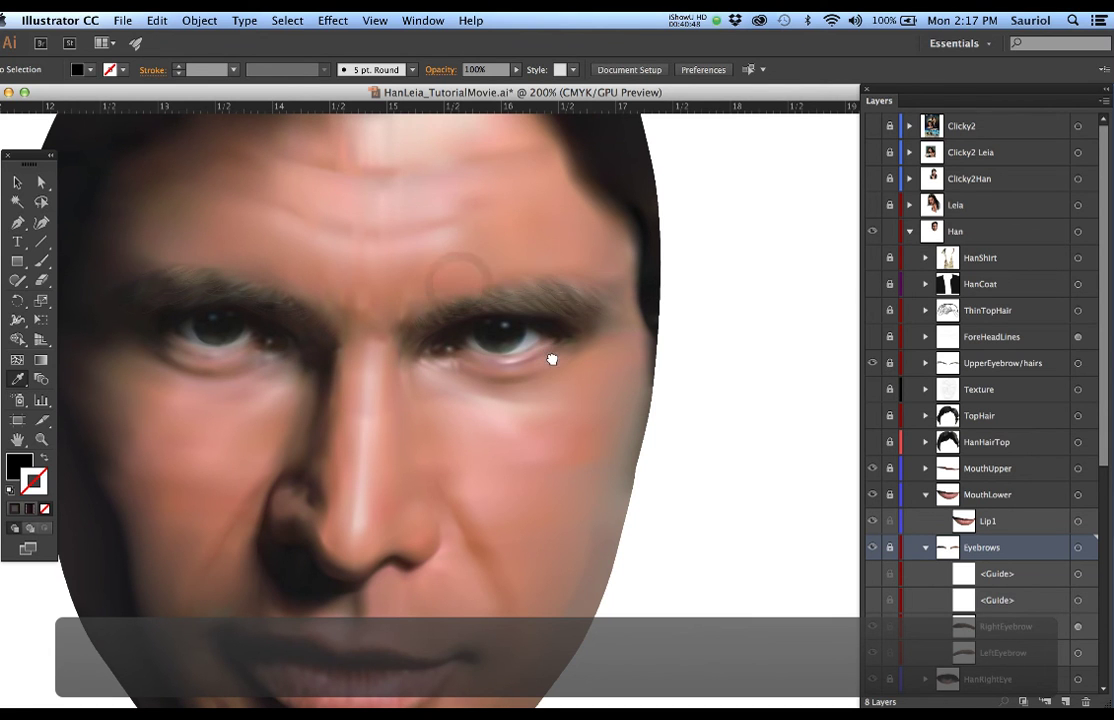
Show the ThinTopHair layer with the thin loose strands around the top of Han's head
drag(552, 359, 568, 375)
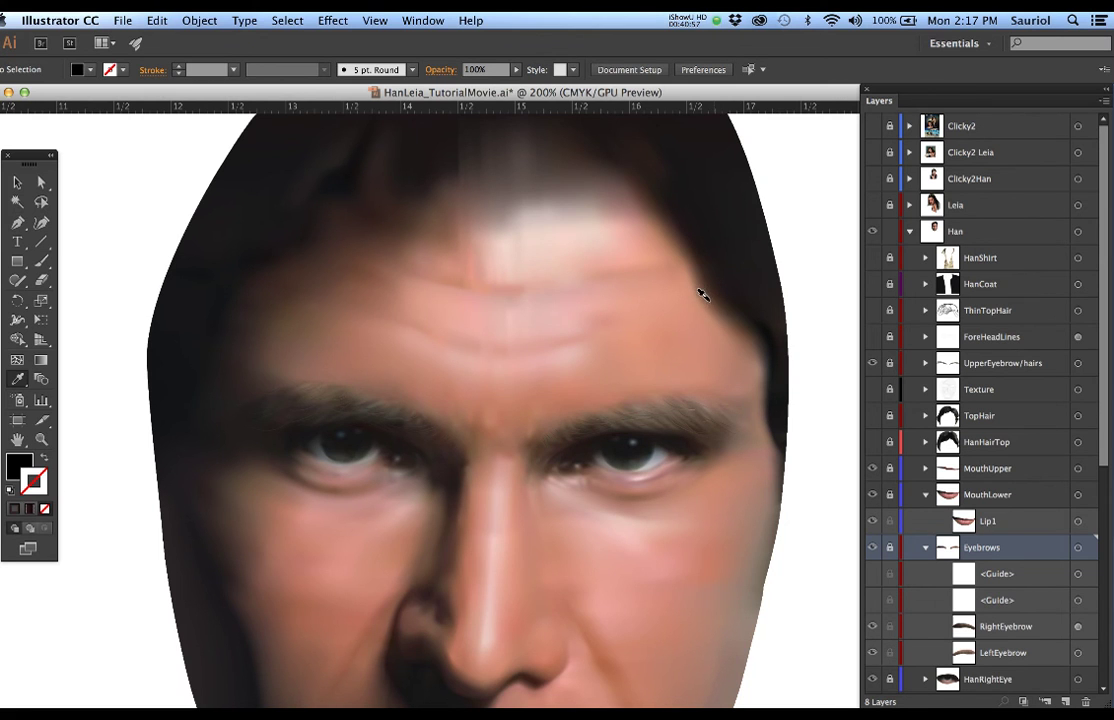
scroll(700, 289, down, 1)
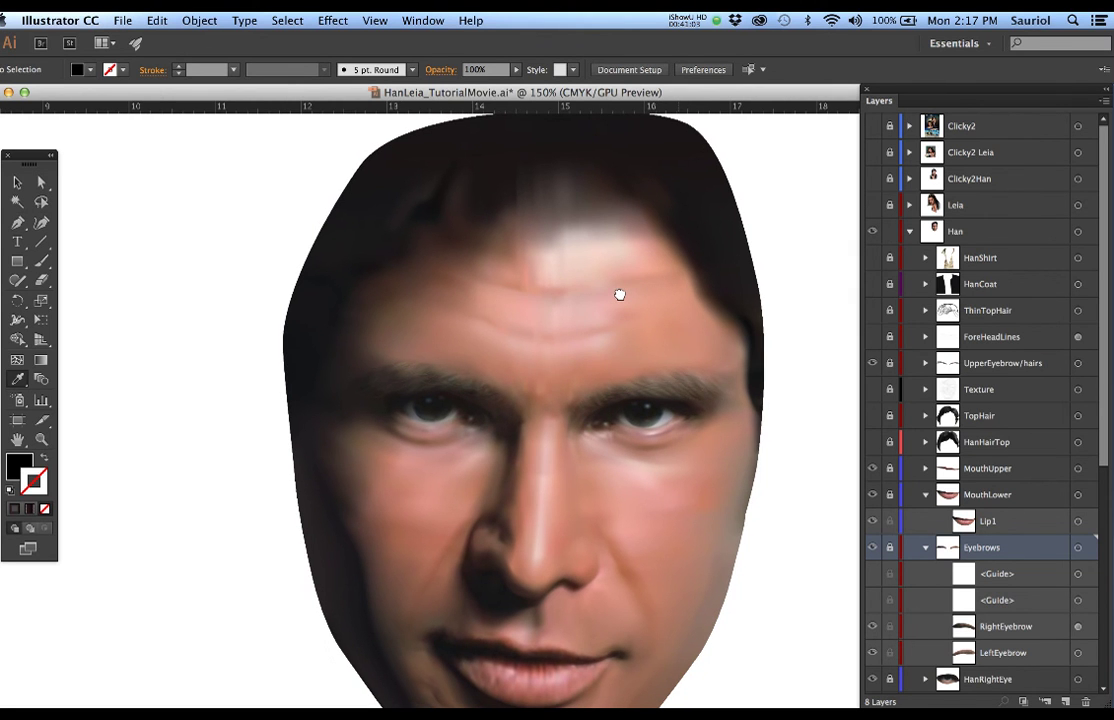
scroll(620, 295, right, 2)
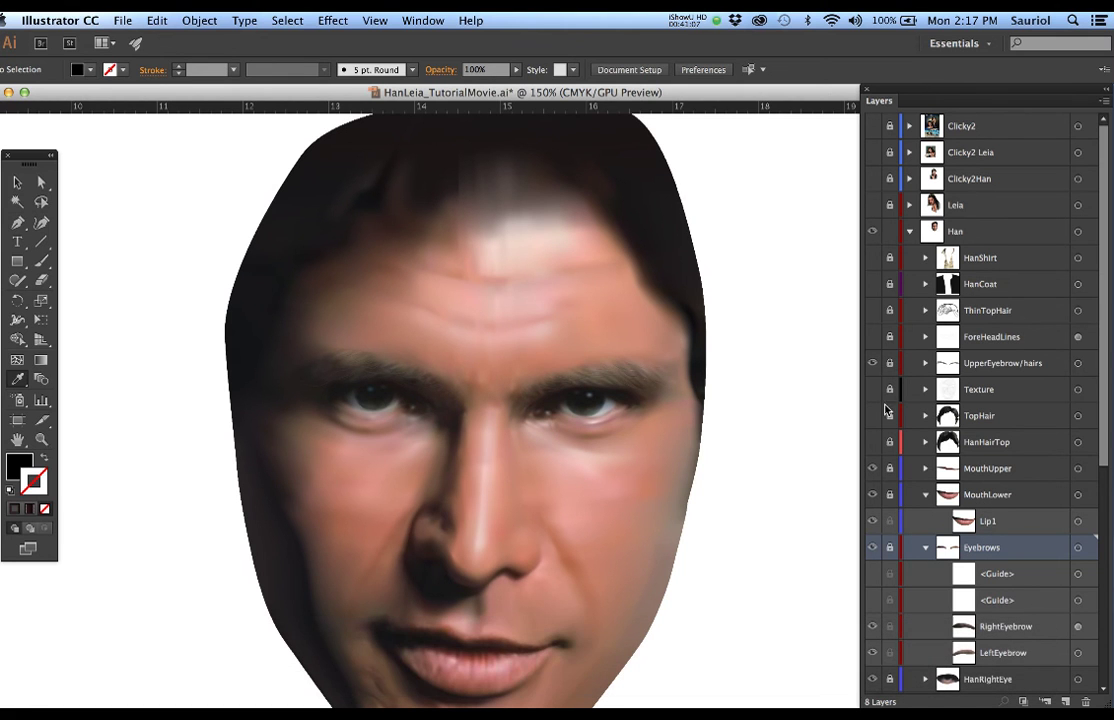
click(872, 311)
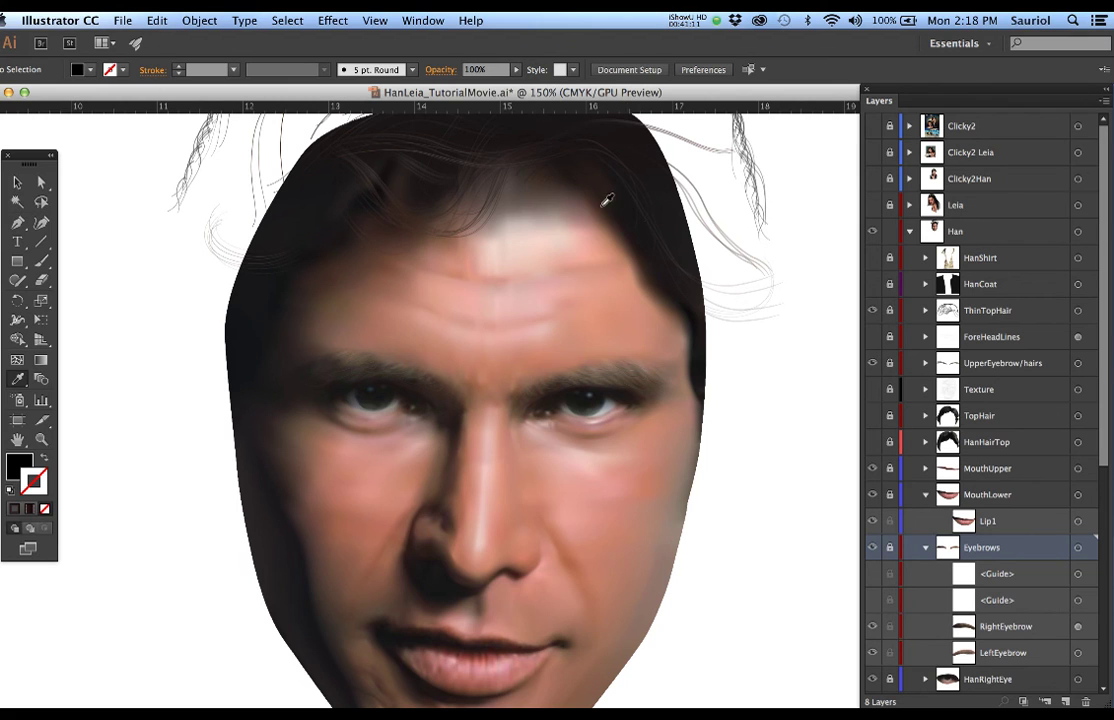
click(551, 243)
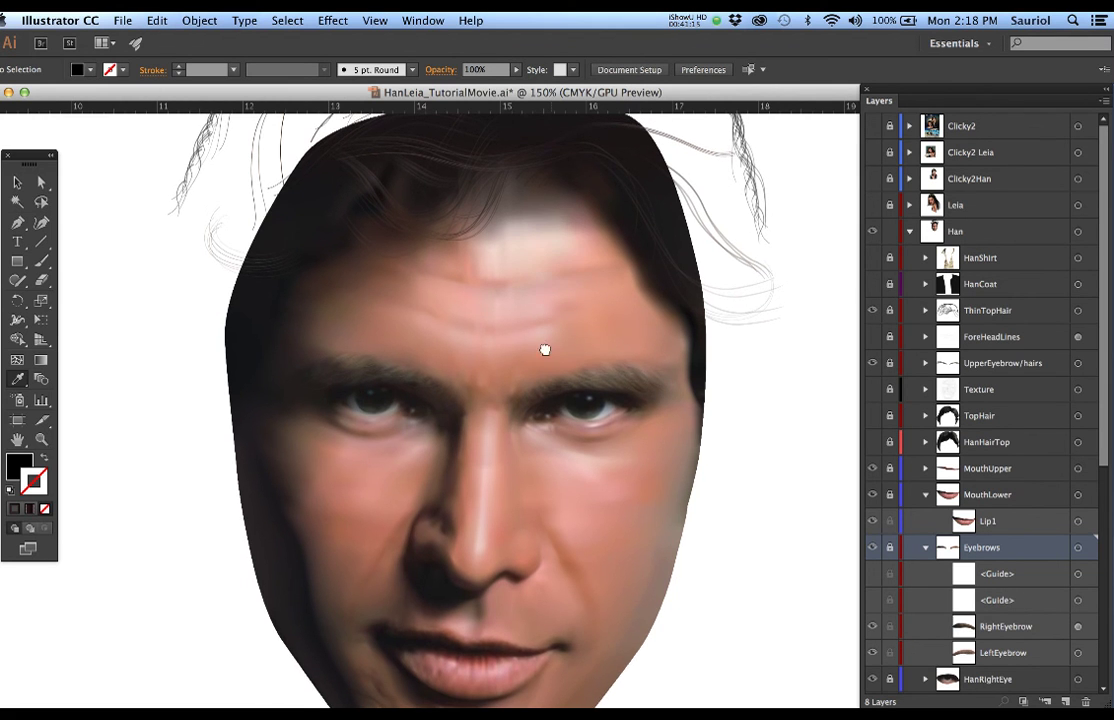
Check the loose strands around the top of Han's head and hide the ThinTopHair layer
drag(543, 403, 543, 417)
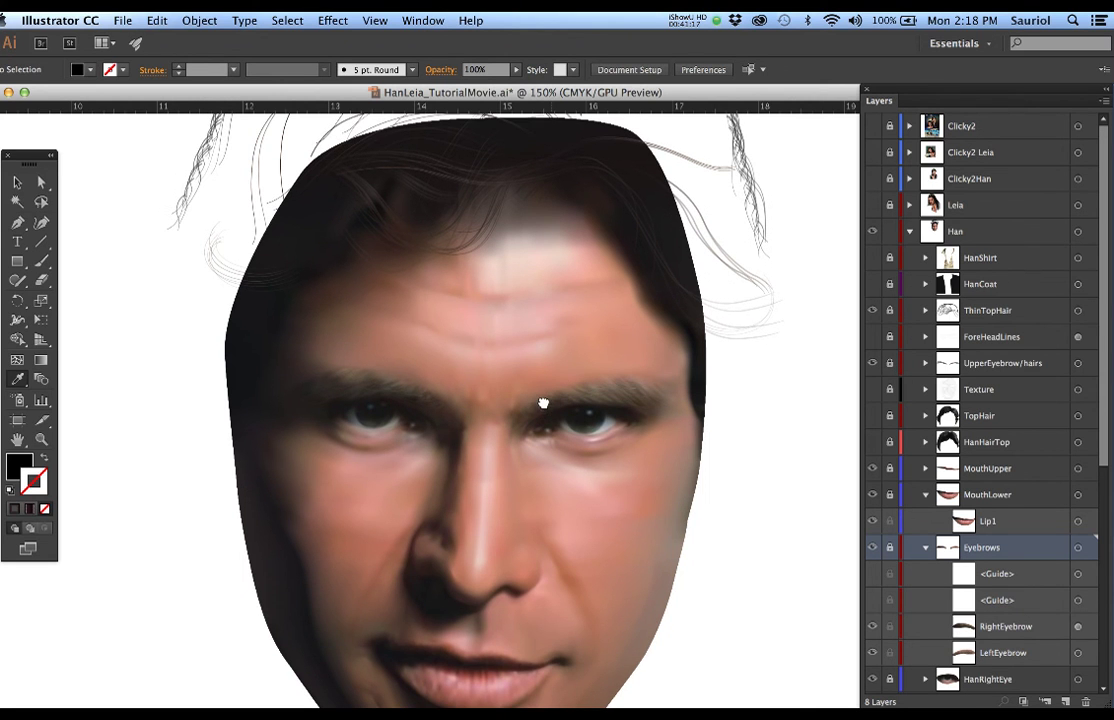
scroll(540, 439, up, 5)
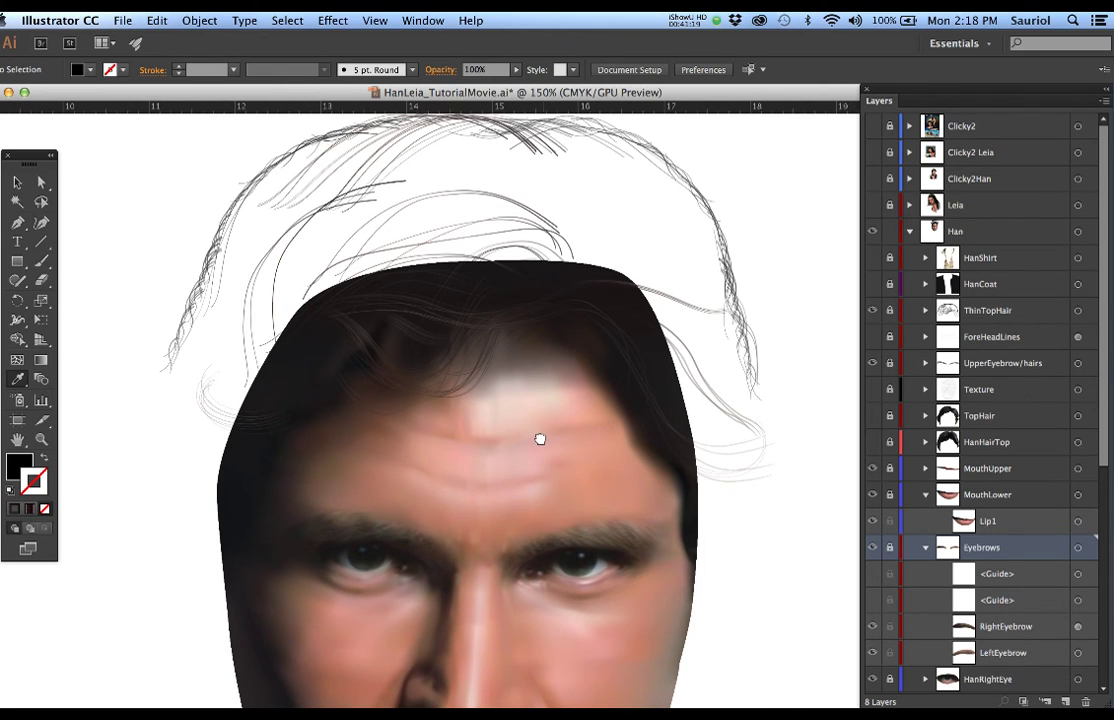
scroll(540, 439, up, 1)
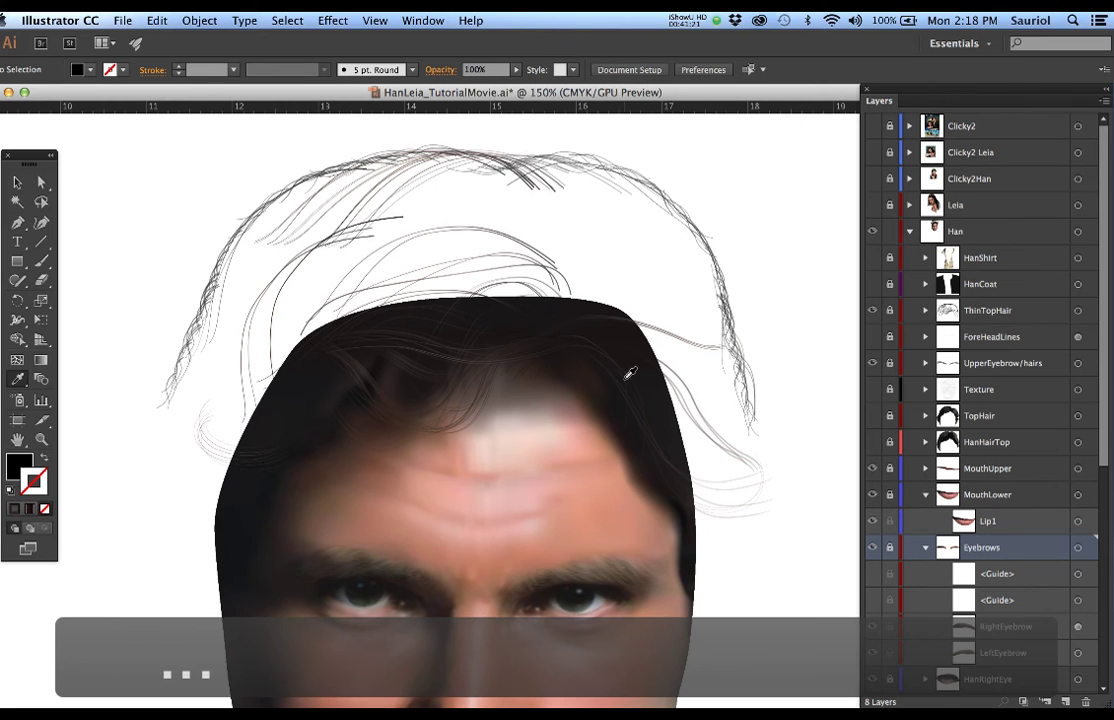
click(872, 311)
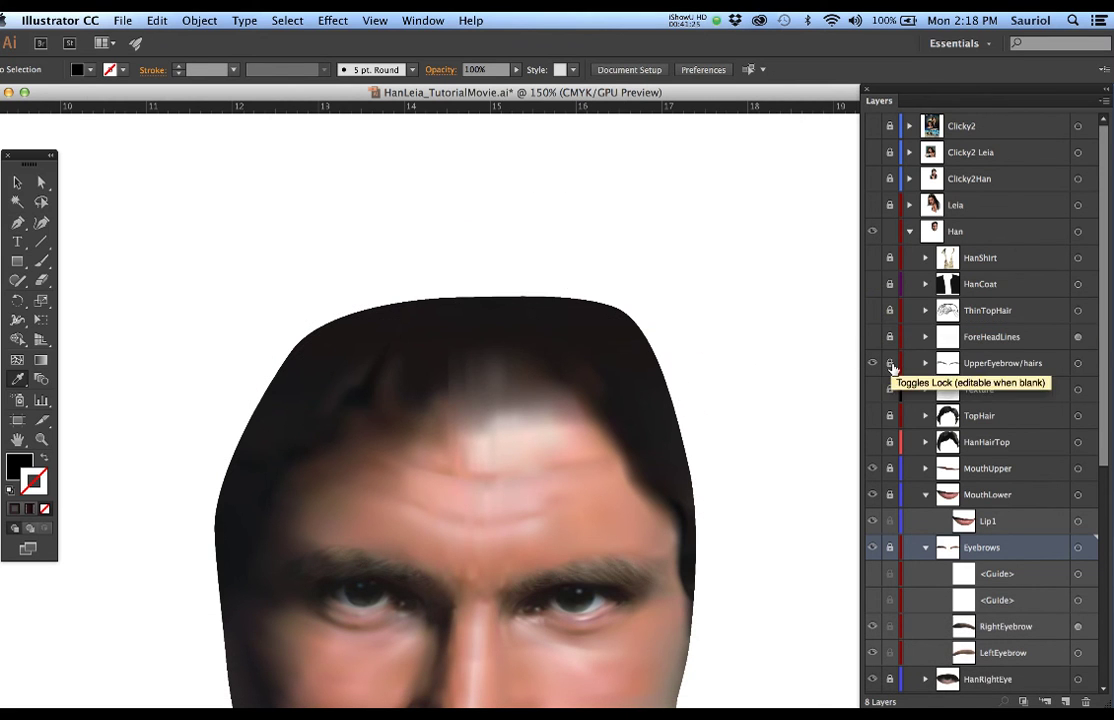
Show the TopHair and BackHair layers to add the main hair masses around Han's face
click(873, 415)
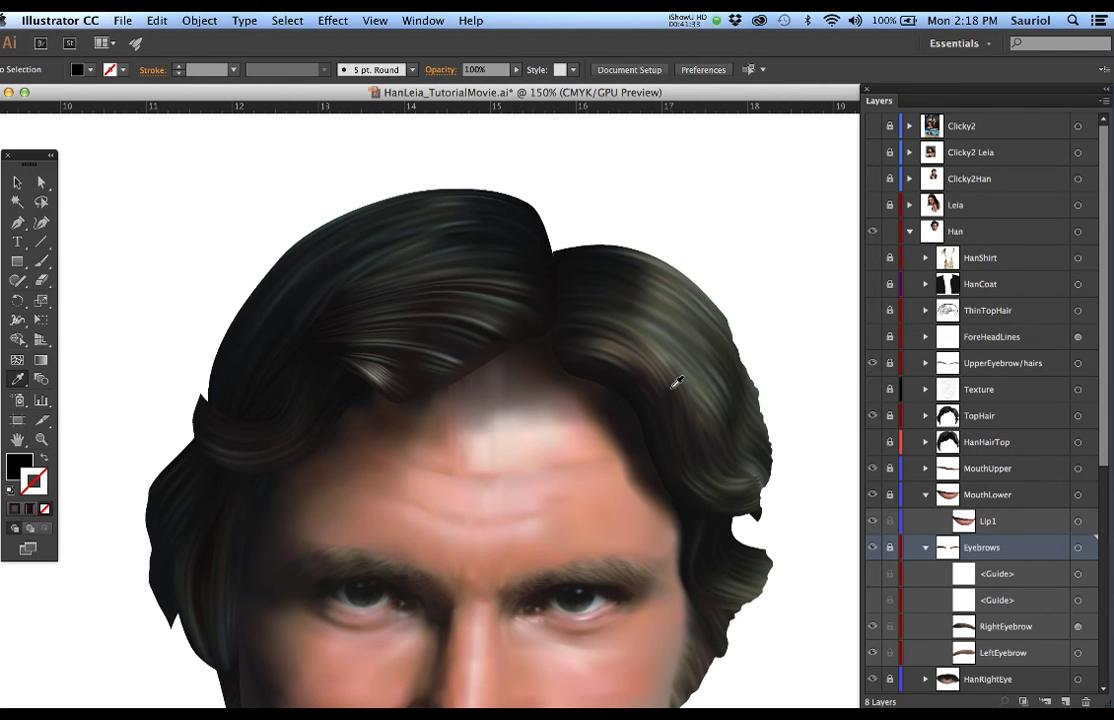
scroll(914, 465, down, 10)
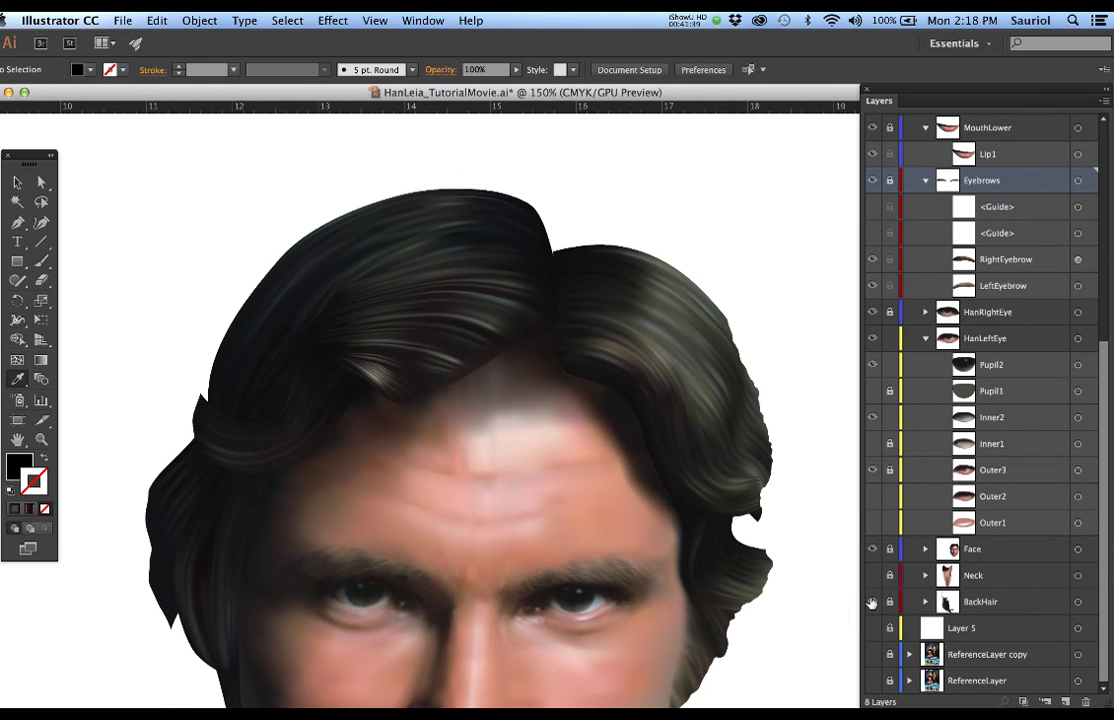
click(872, 601)
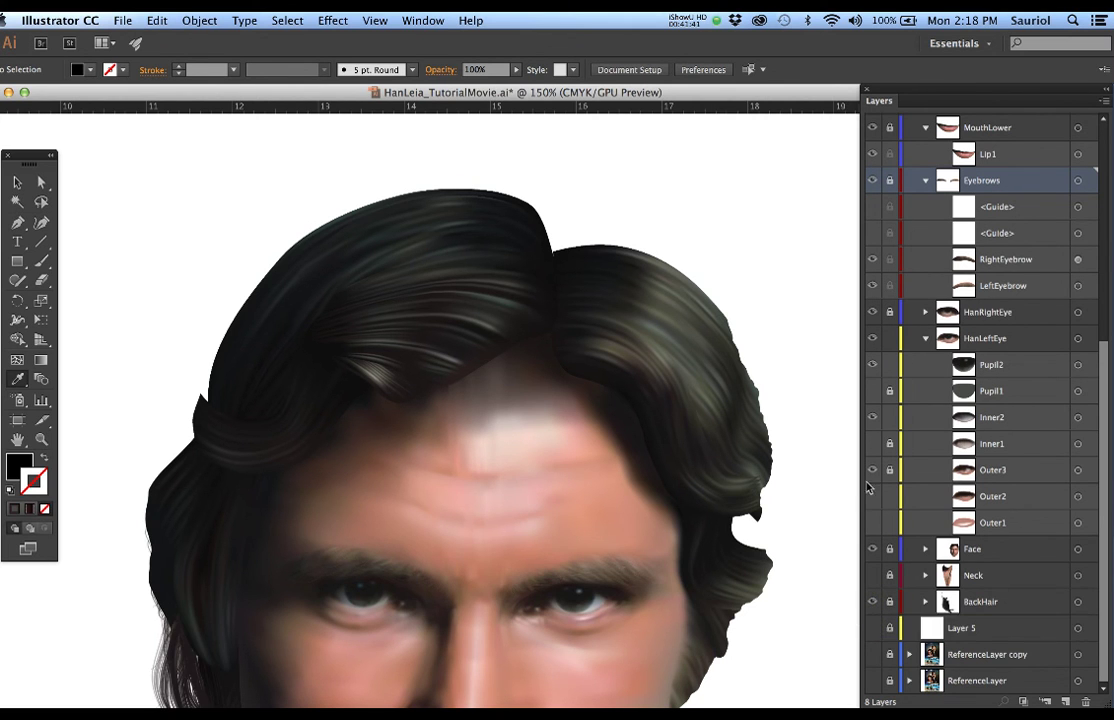
Collapse the HanLeftEye, Eyebrows and MouthLower layers to shorten the layer list
click(924, 339)
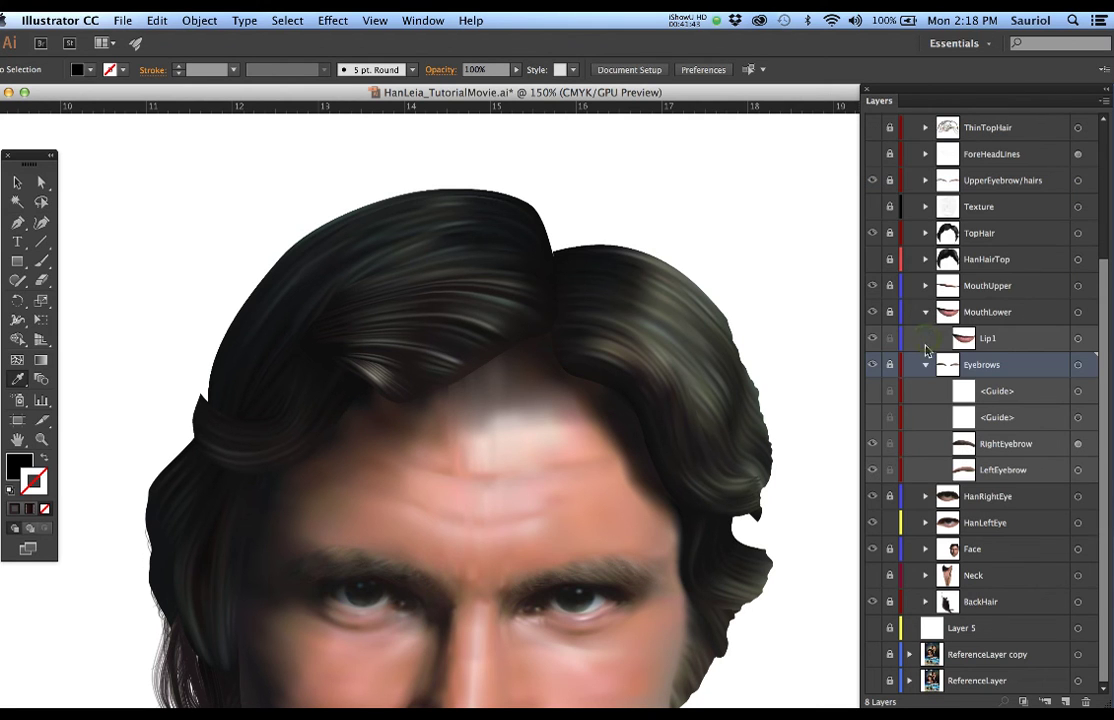
click(924, 361)
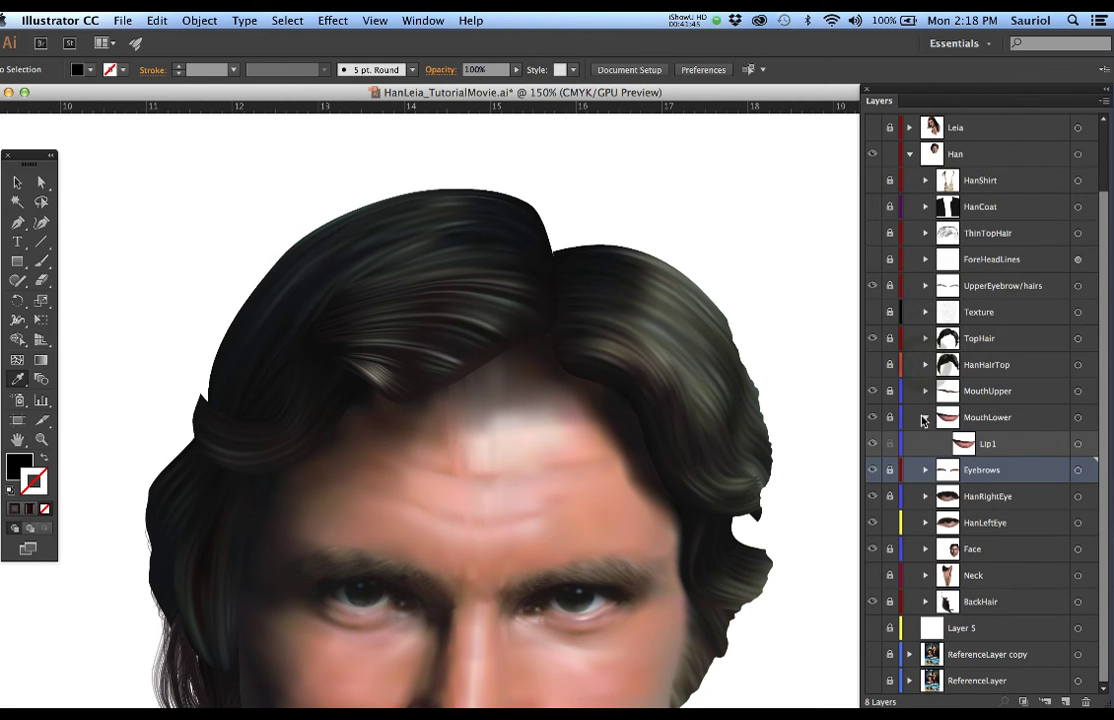
click(925, 417)
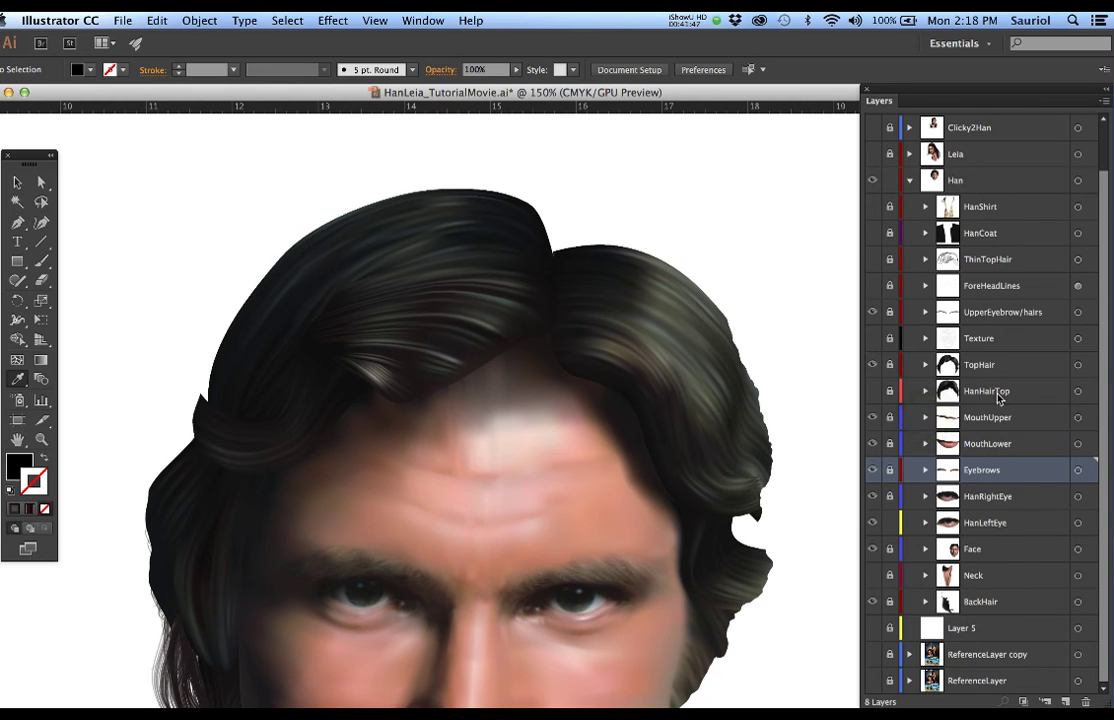
Show the HanHairTop layer and compare the hair with and without TopHair, leaving both layers visible
click(872, 393)
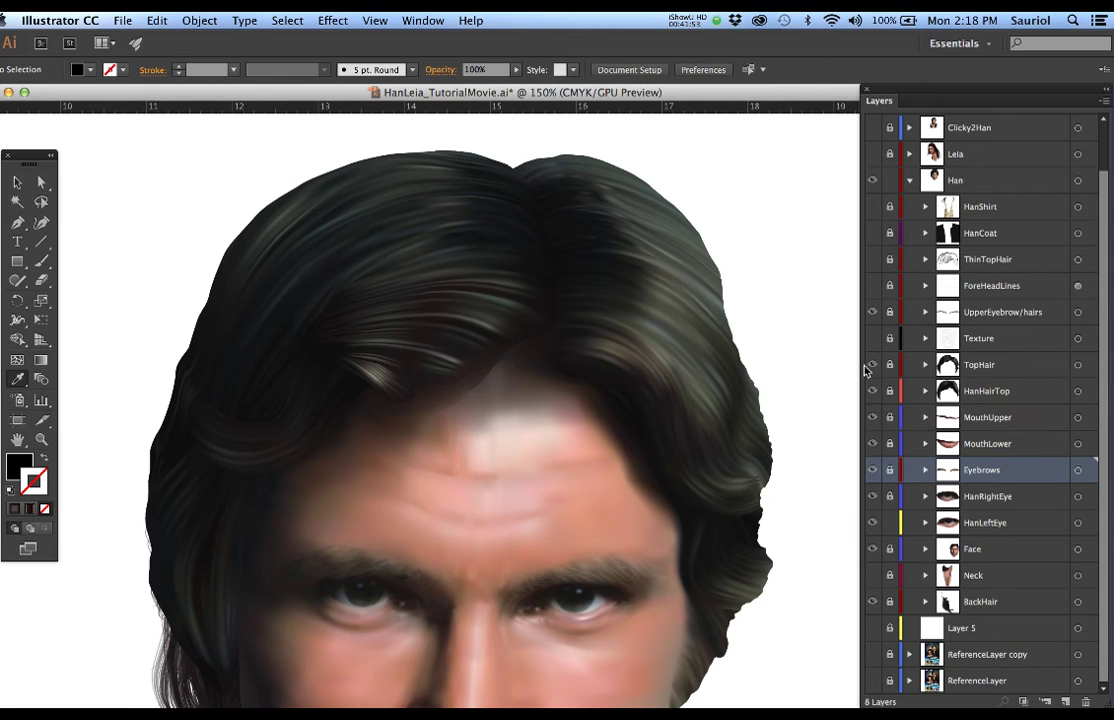
click(873, 366)
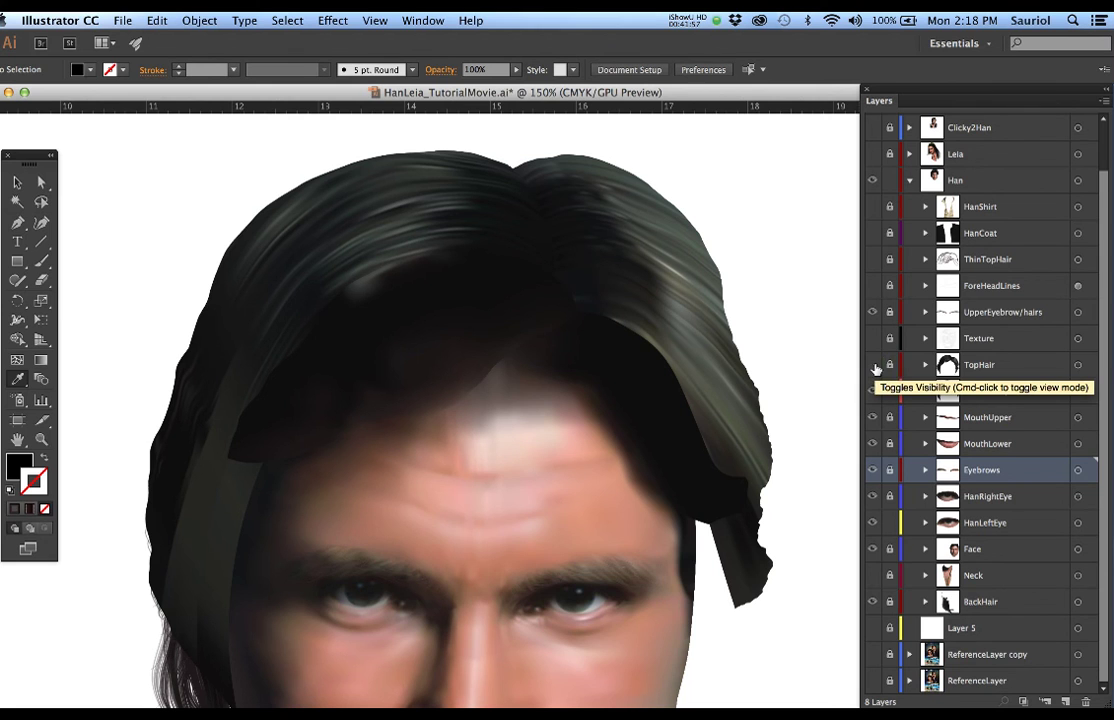
click(874, 366)
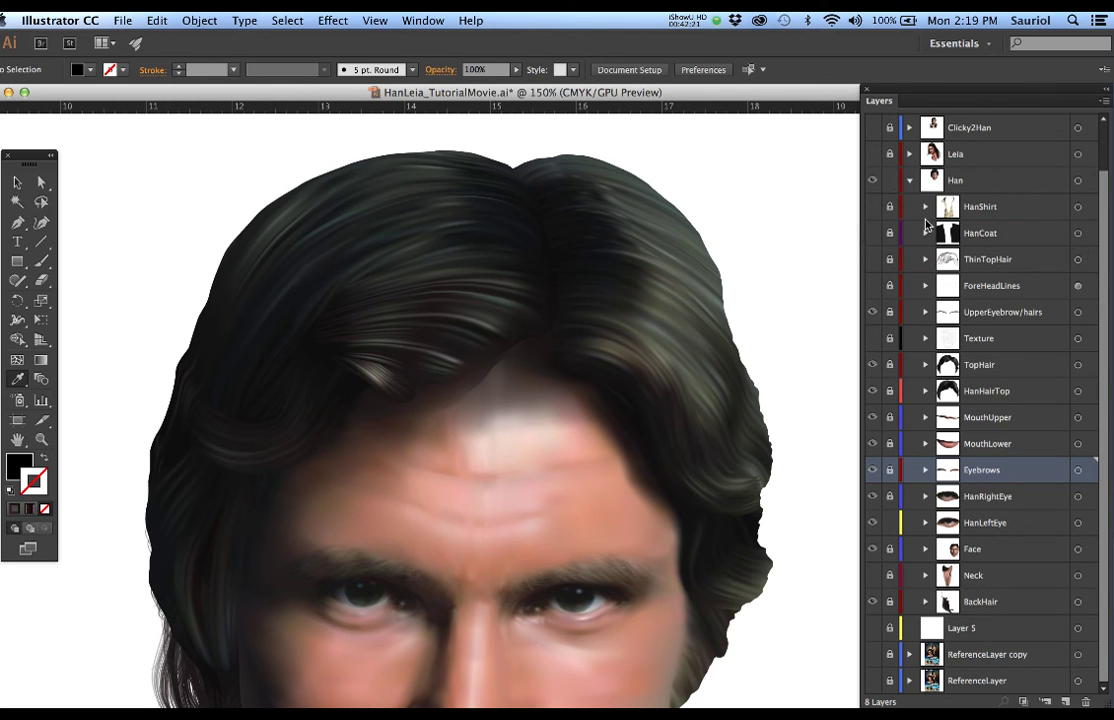
Show the ThinTopHair and ForeHeadLines layers over the finished hair and forehead, checking the whole head
click(873, 261)
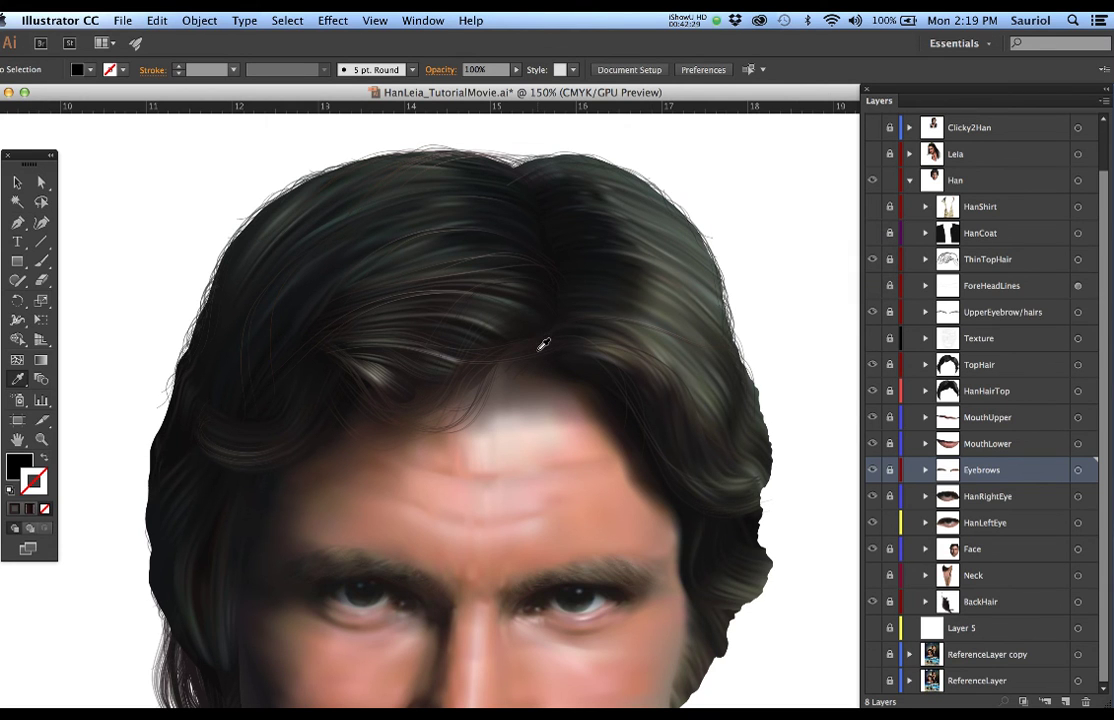
click(872, 287)
scroll(527, 458, down, 1)
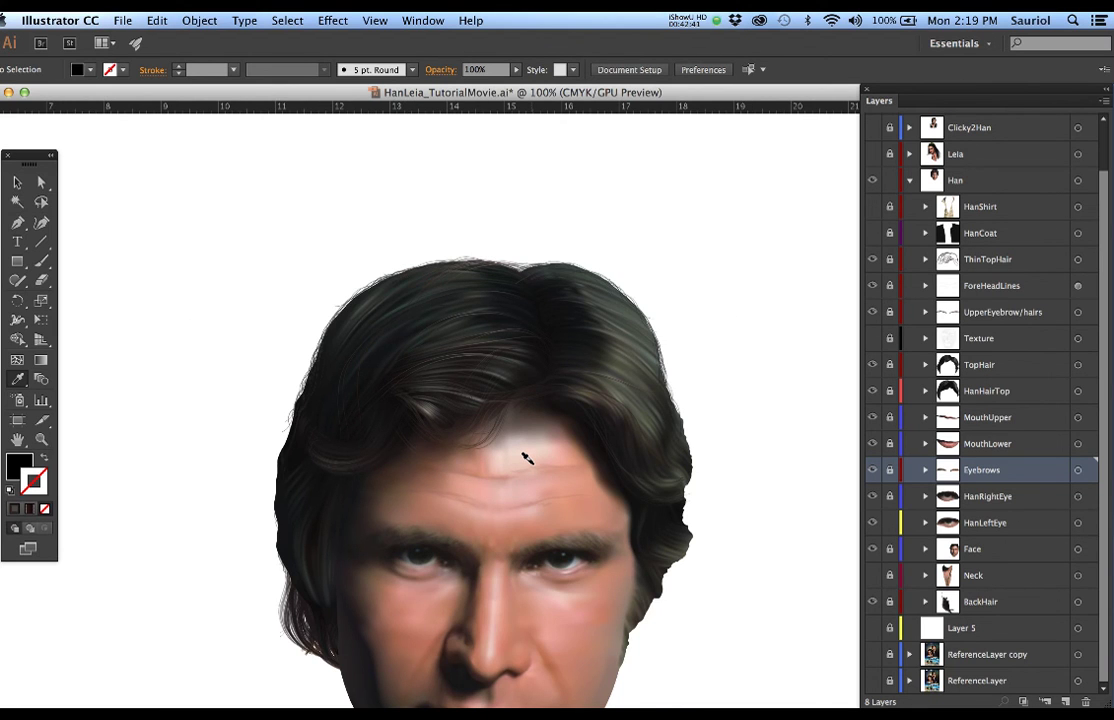
scroll(527, 458, down, 2)
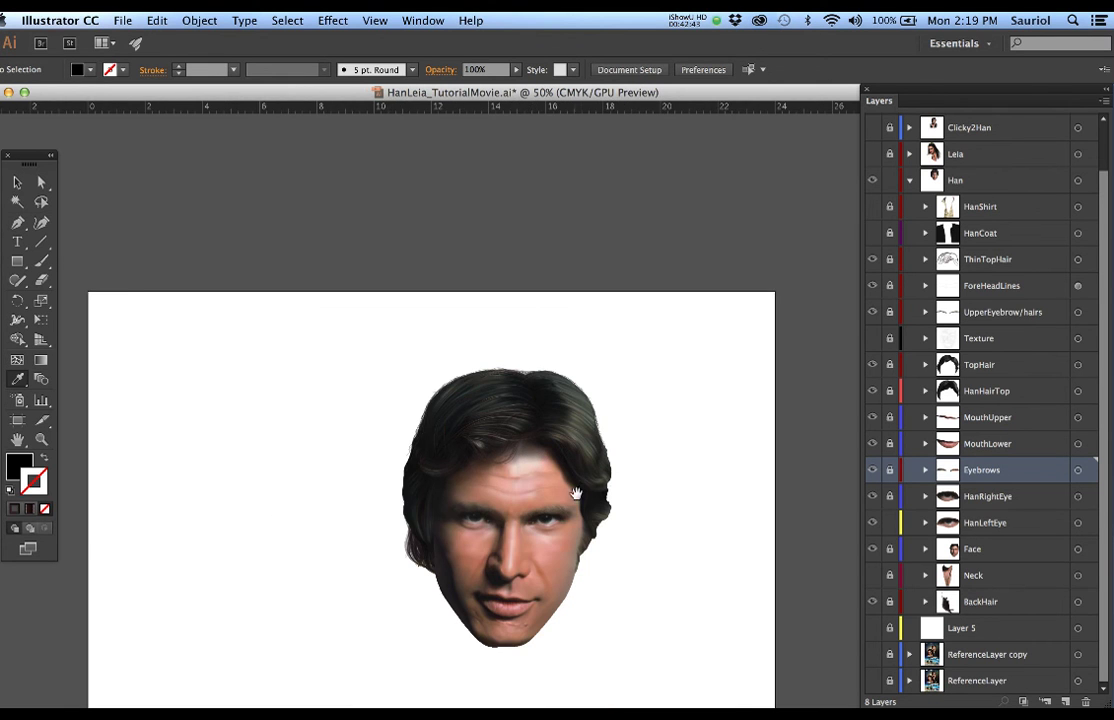
Show the HanShirt, HanCoat and Neck layers to complete Han's figure, and view the whole portrait
drag(583, 496, 527, 281)
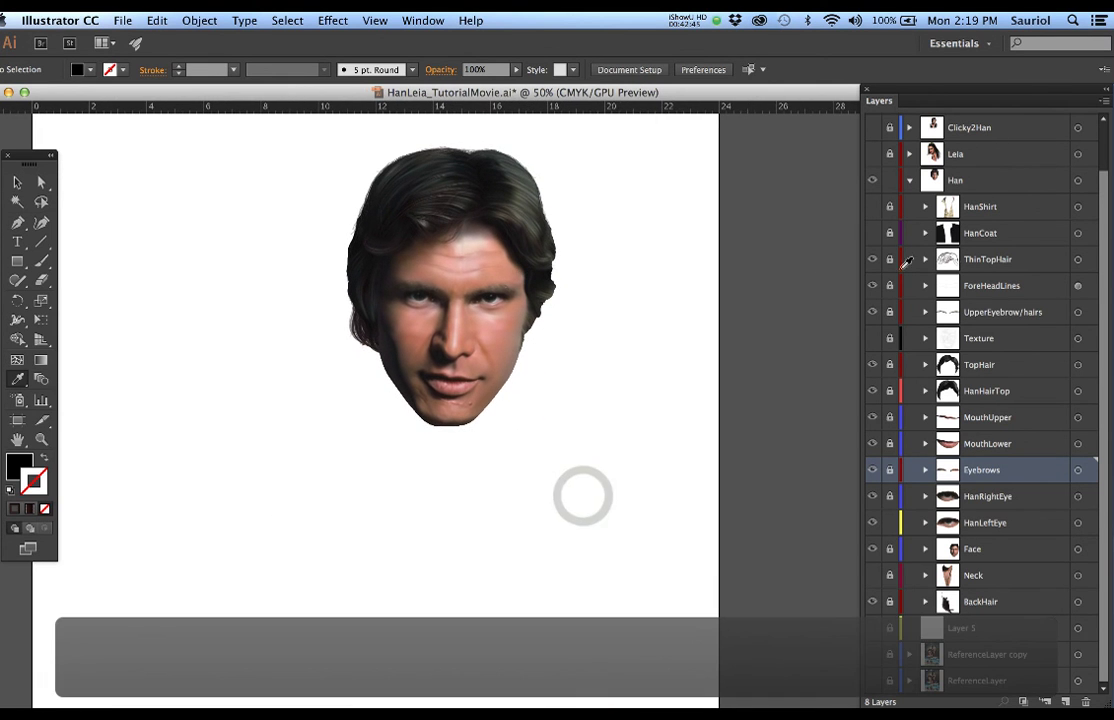
click(872, 206)
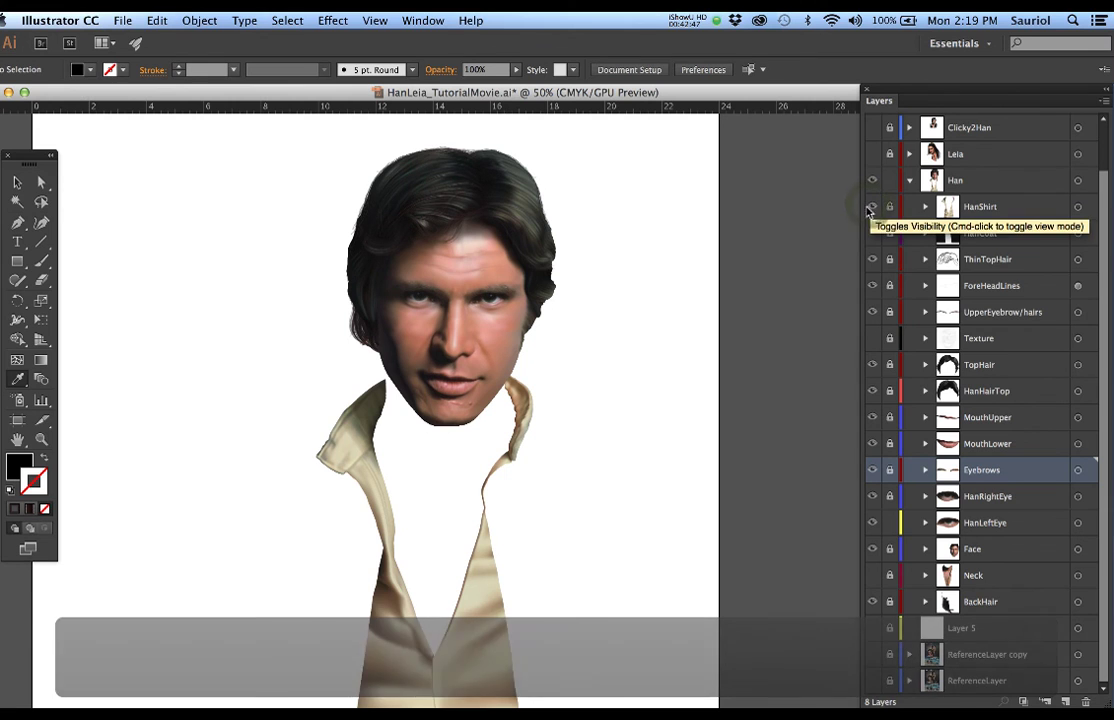
click(873, 232)
click(873, 232)
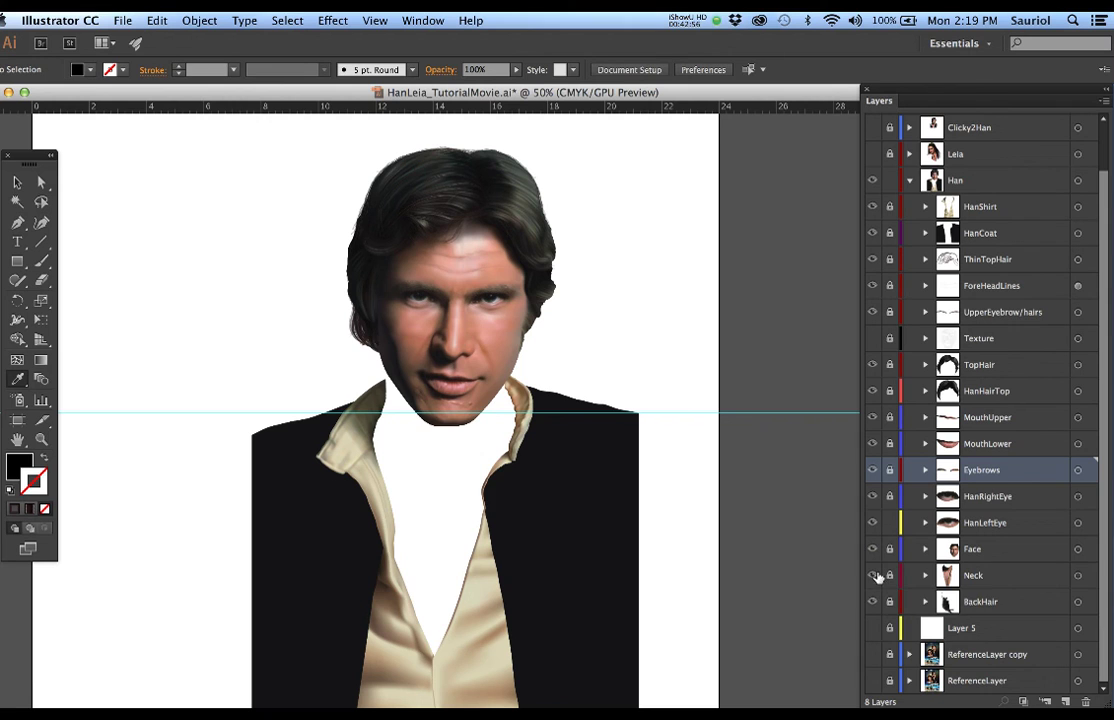
click(873, 576)
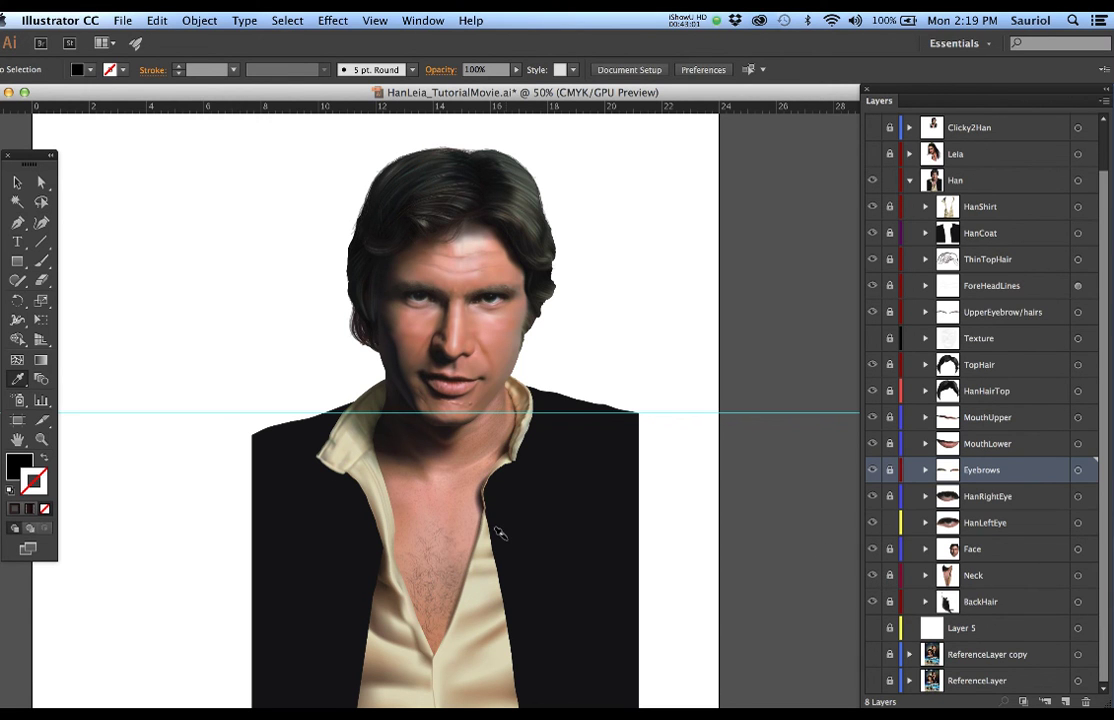
scroll(503, 519, down, 1)
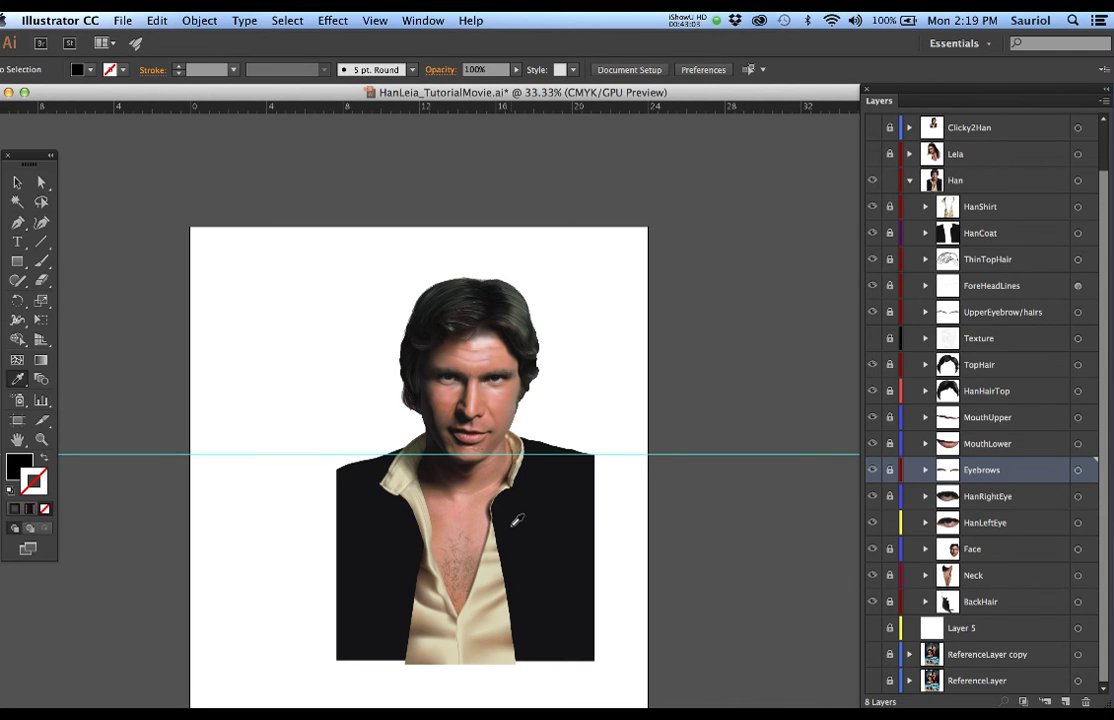